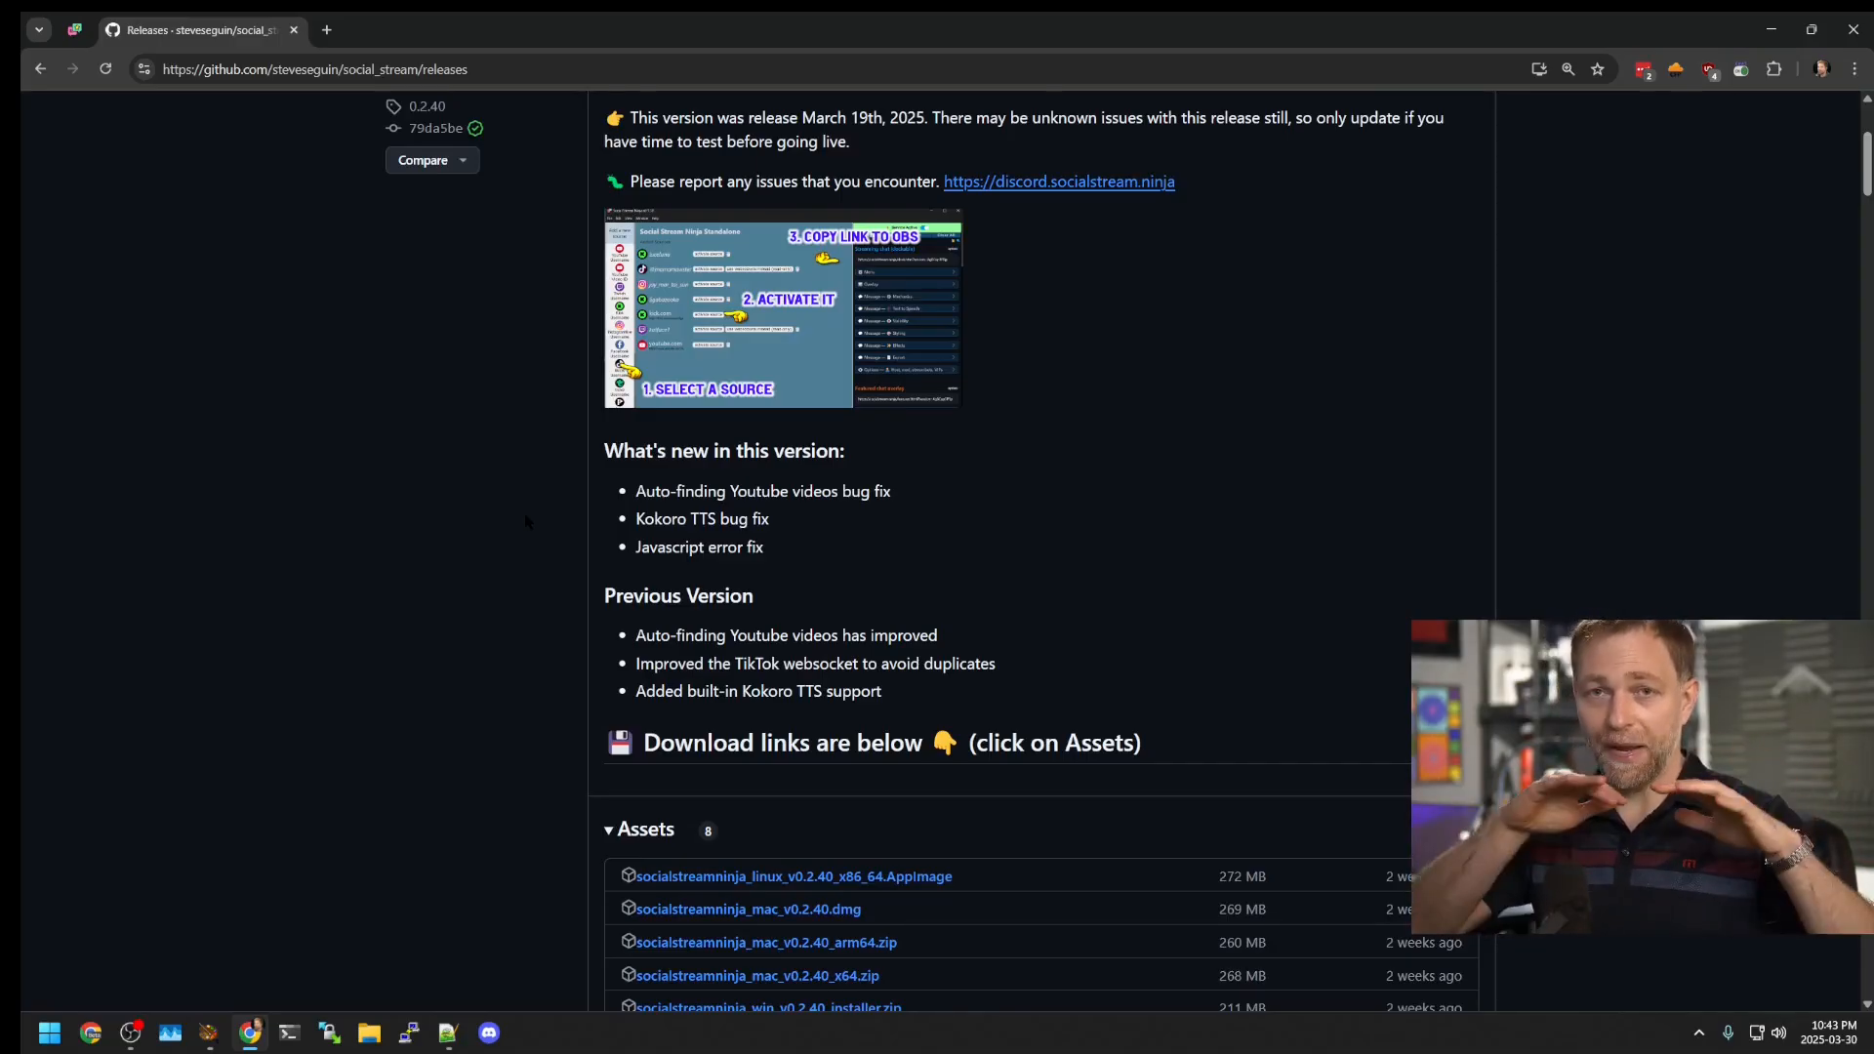
scroll(586, 666, down, 1)
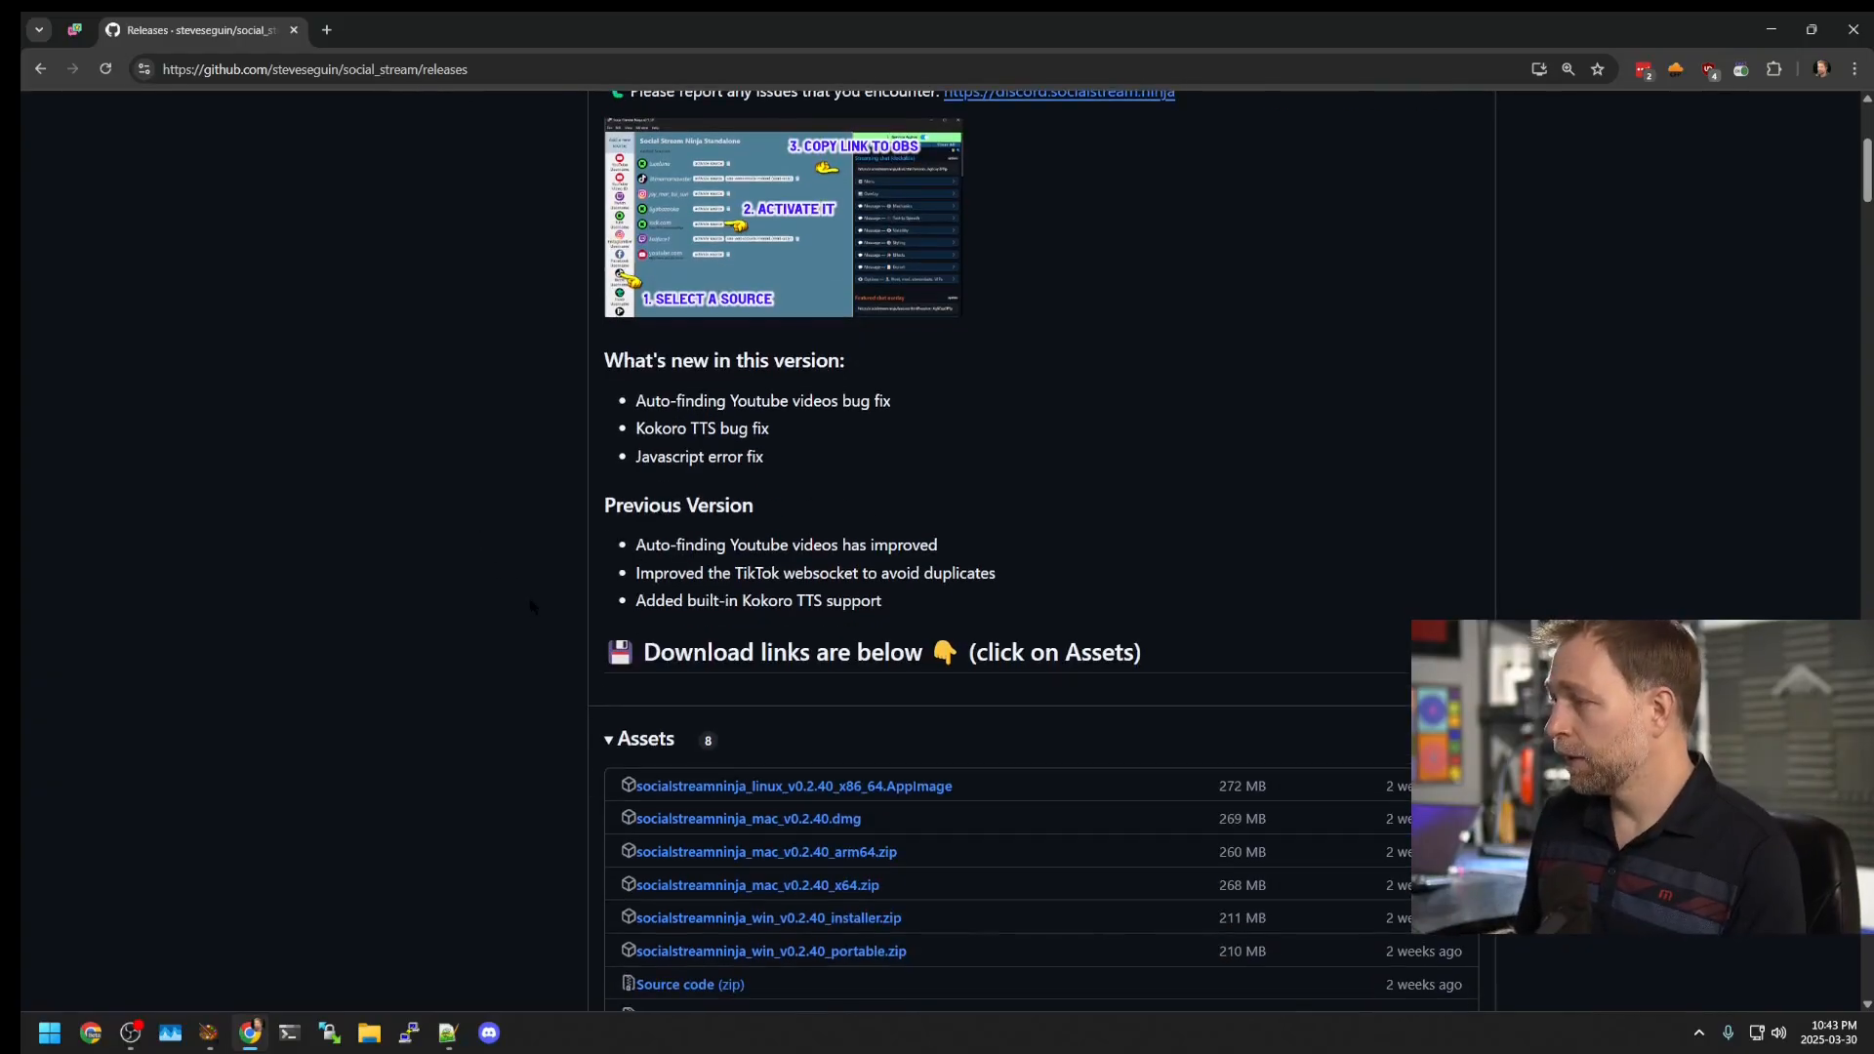
scroll(587, 667, down, 1)
double_click(639, 652)
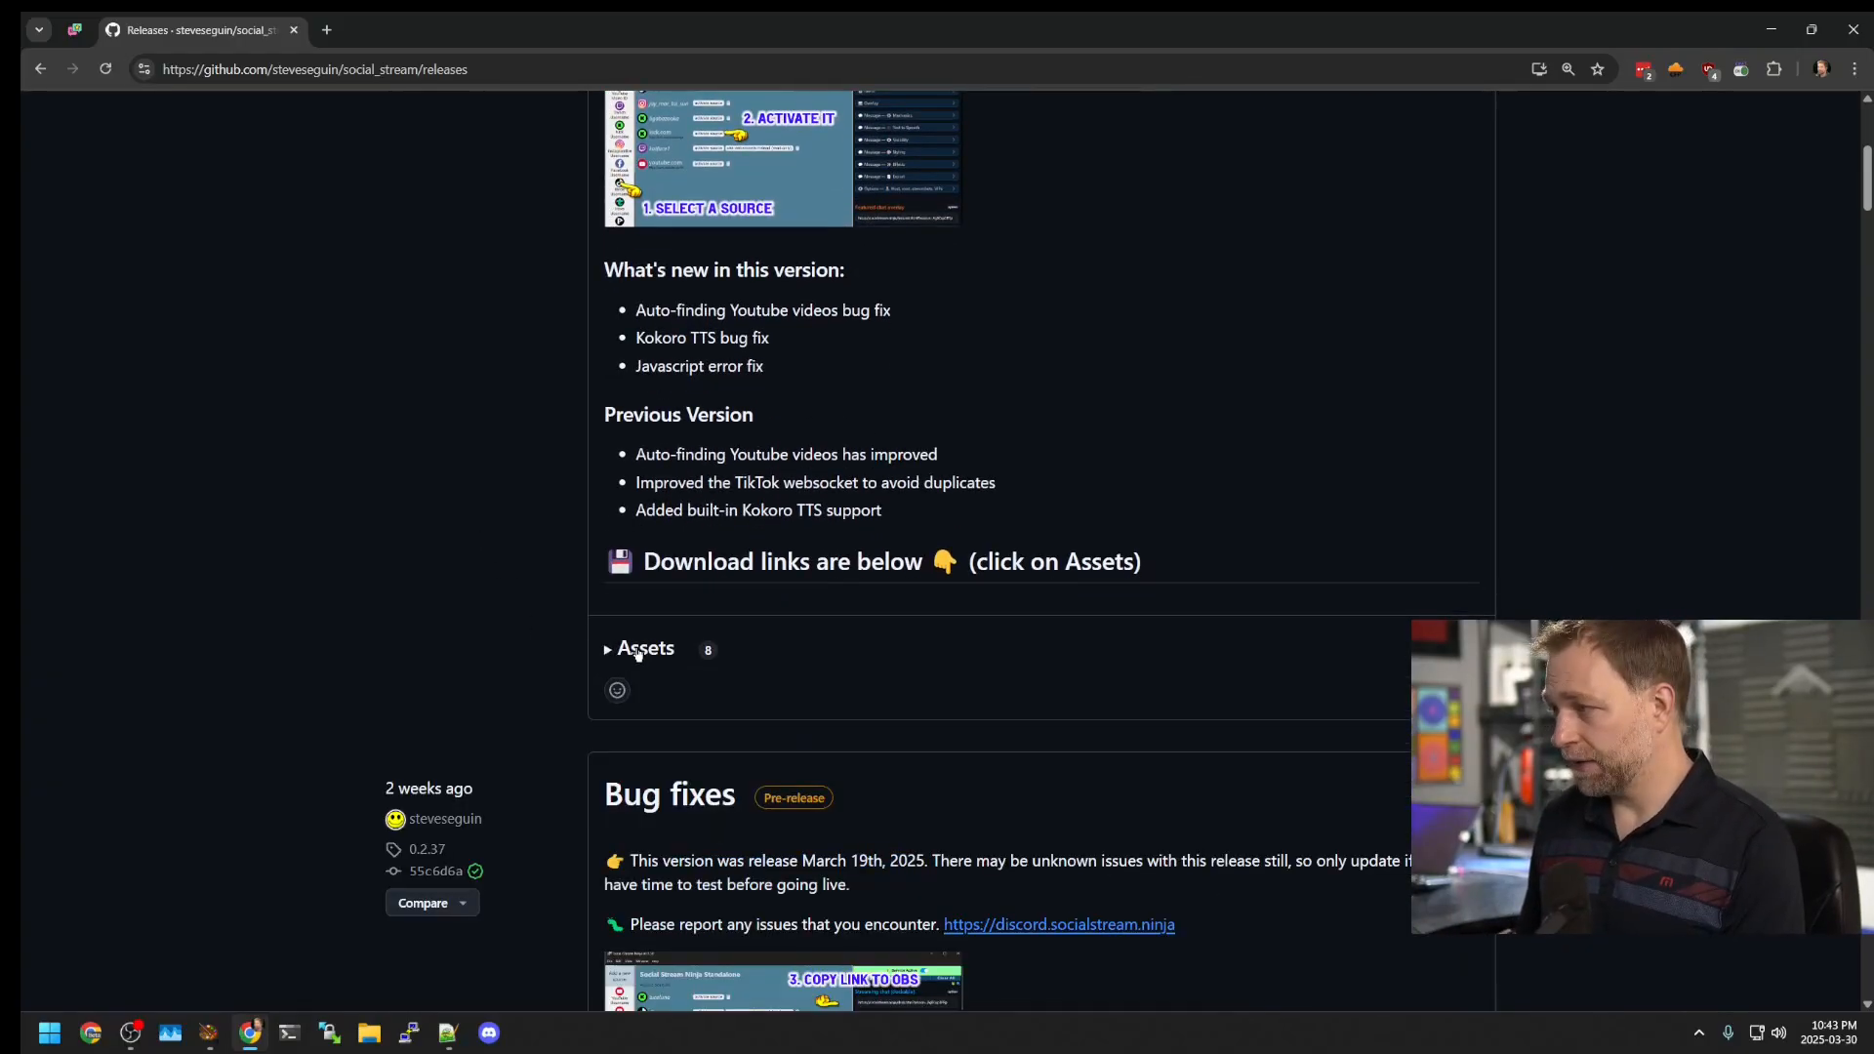
scroll(816, 664, down, 1)
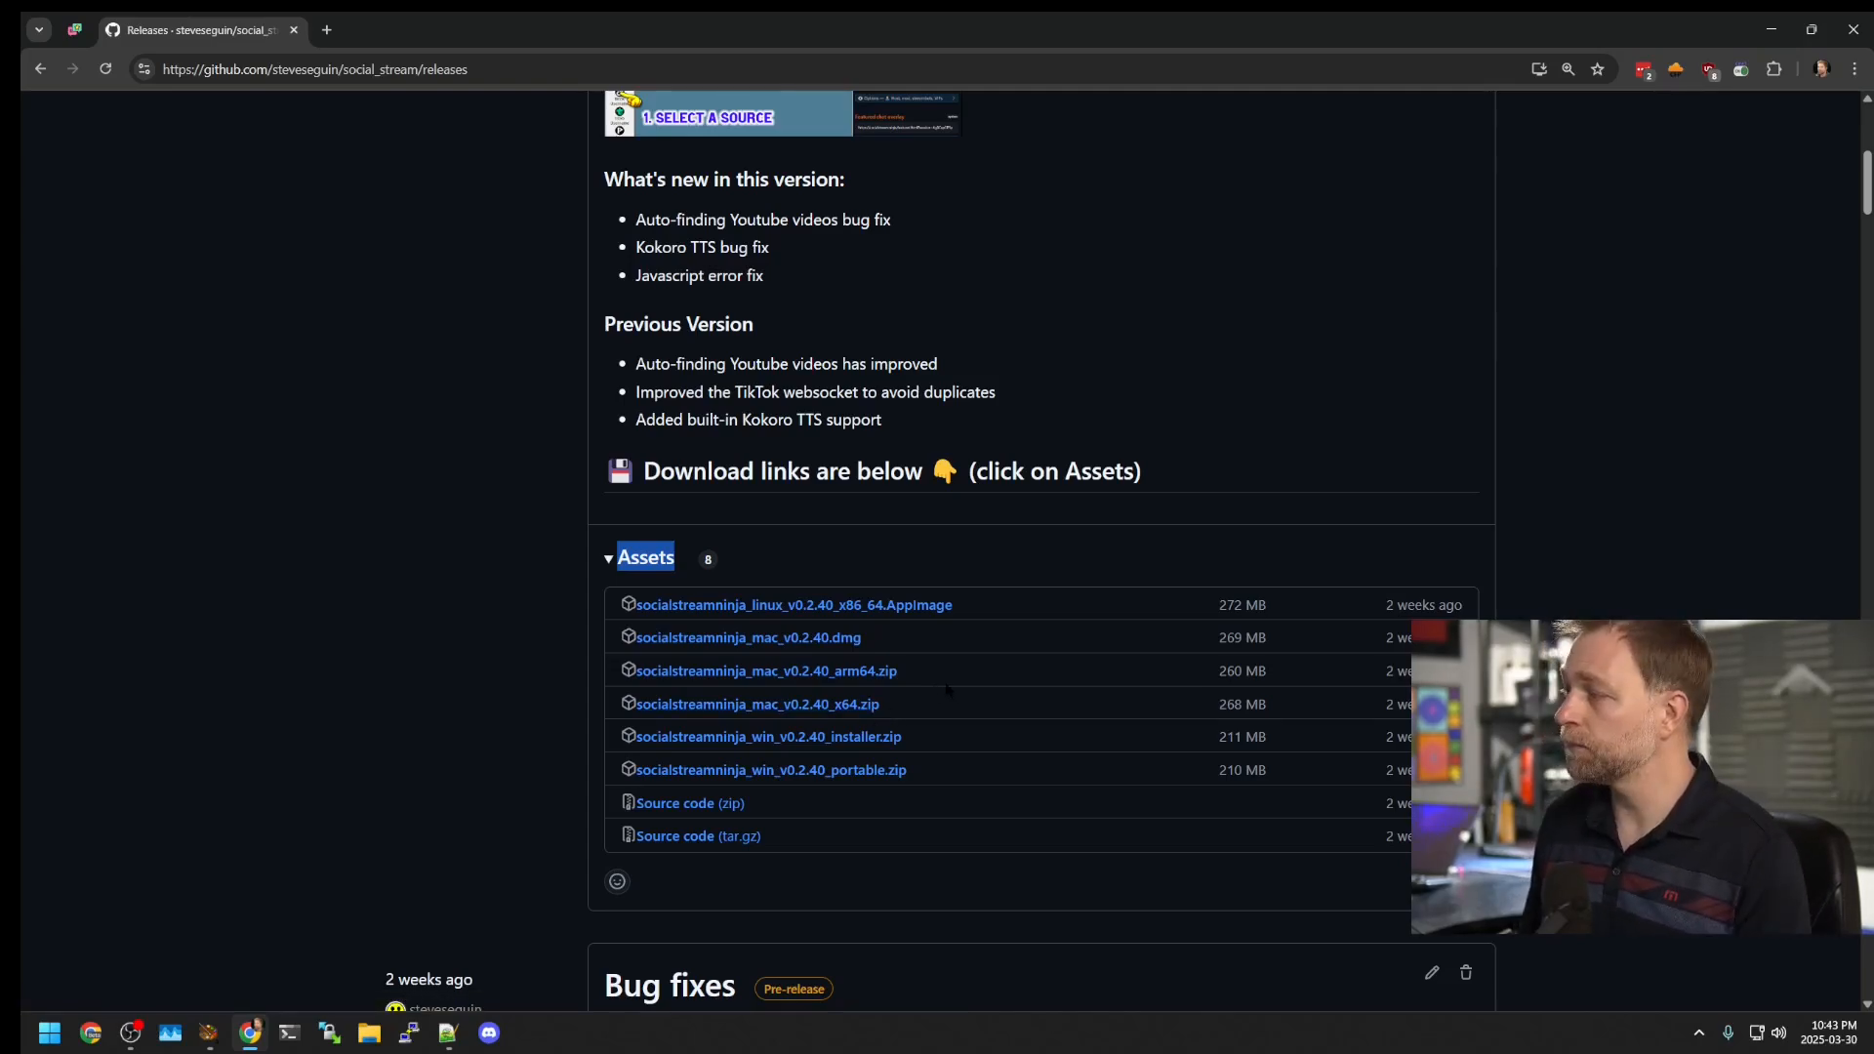
scroll(951, 690, down, 1)
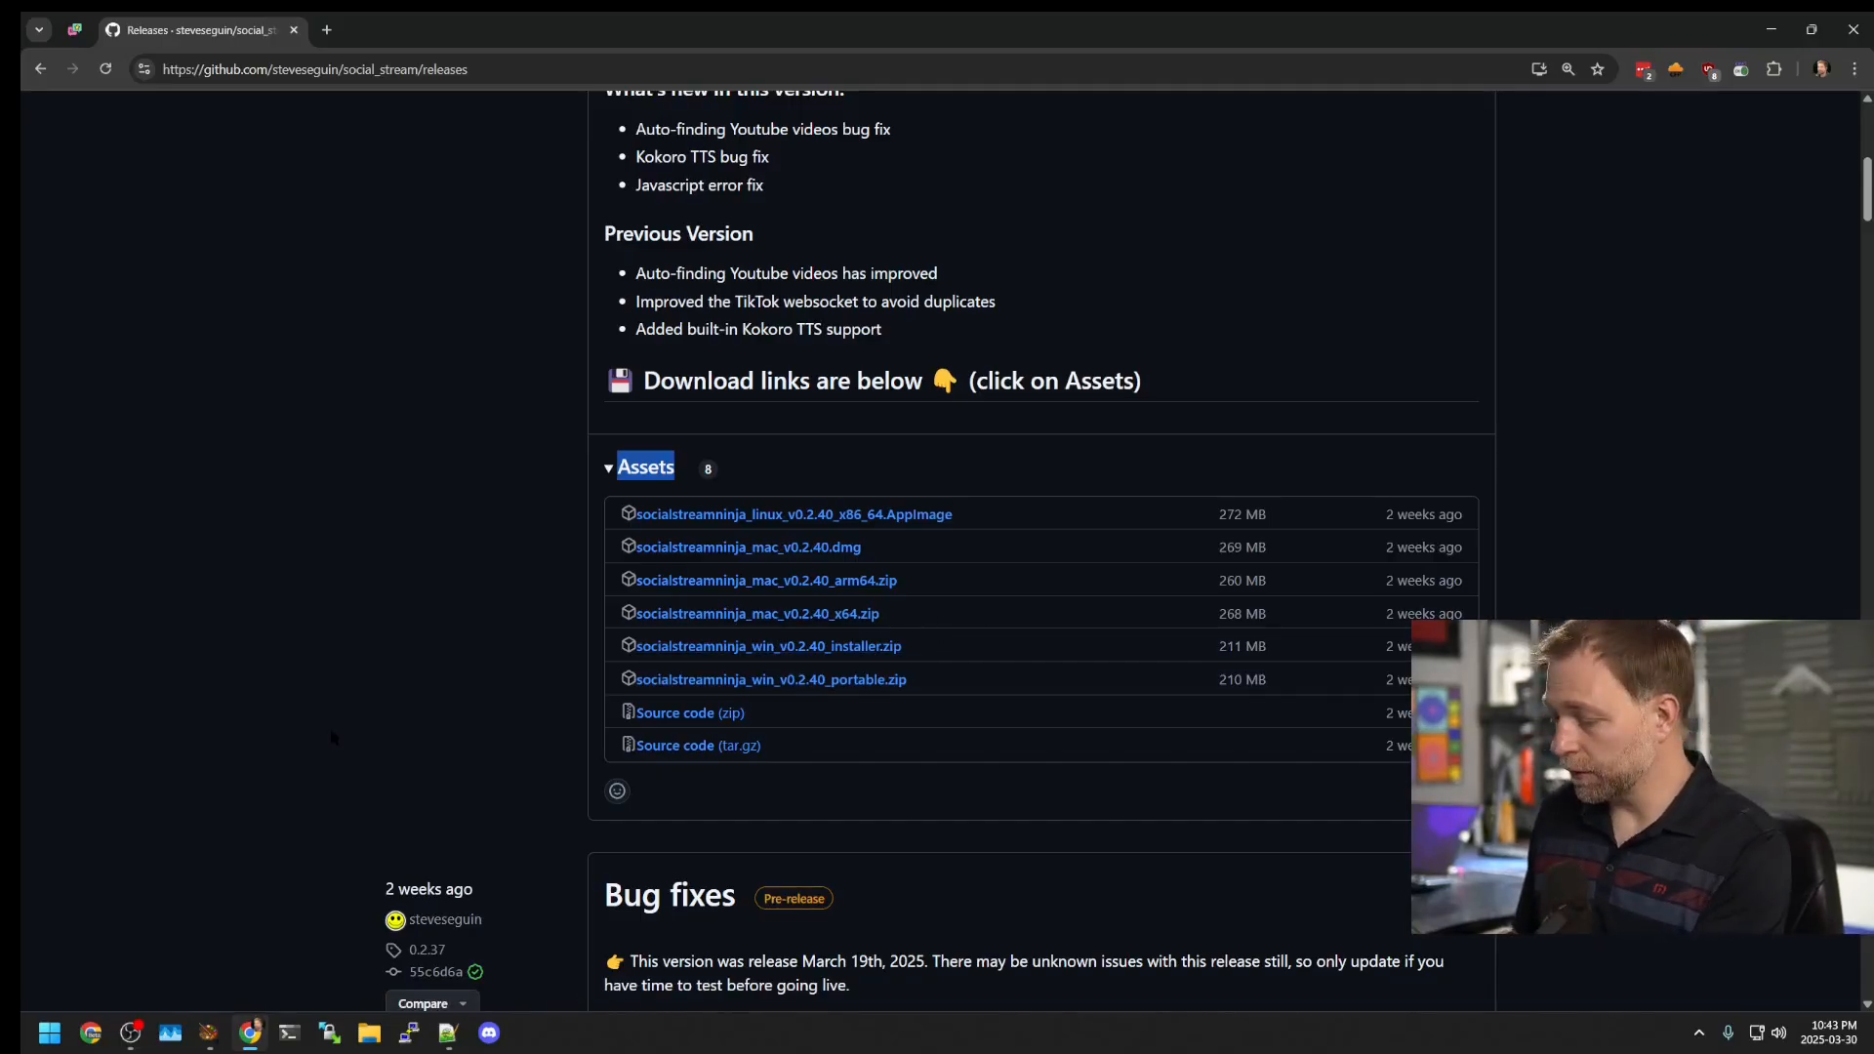
Step: Launch the Social Stream Ninja standalone app by searching 'socialstream' in Windows search
key(super)
text(socialstream)
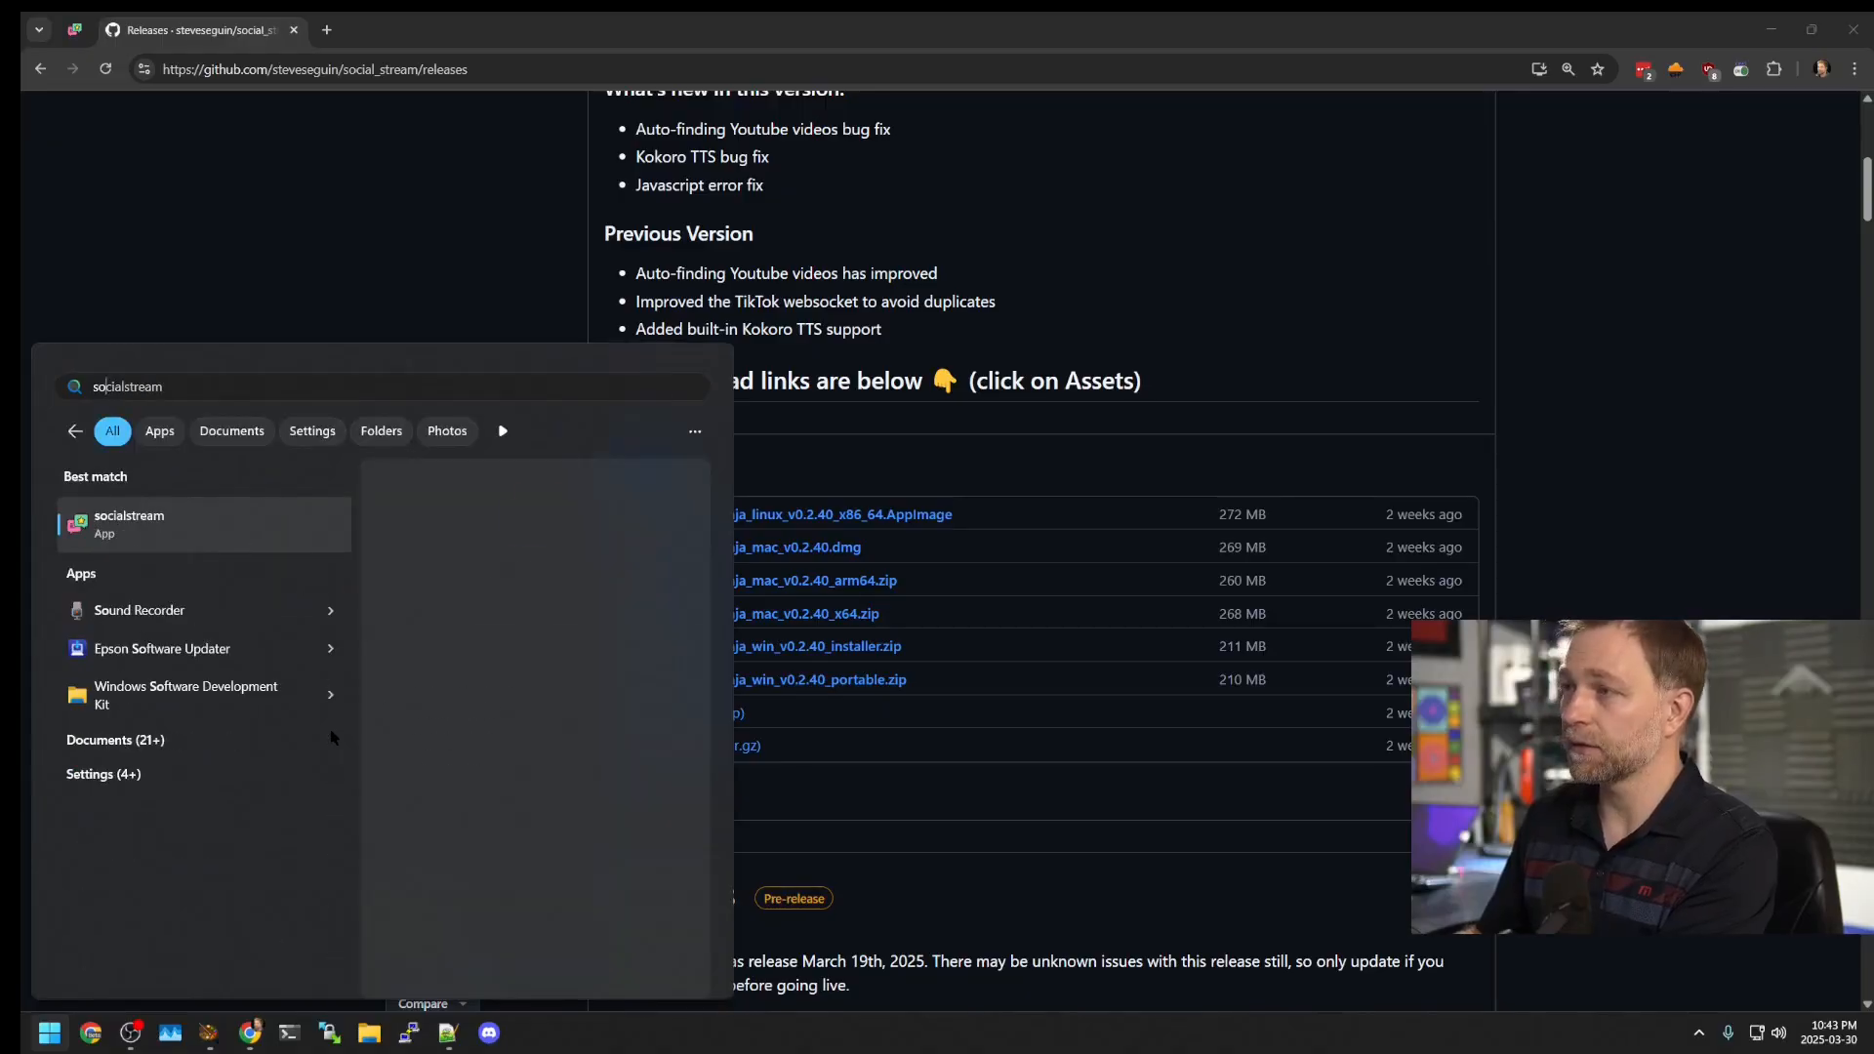
key(Return)
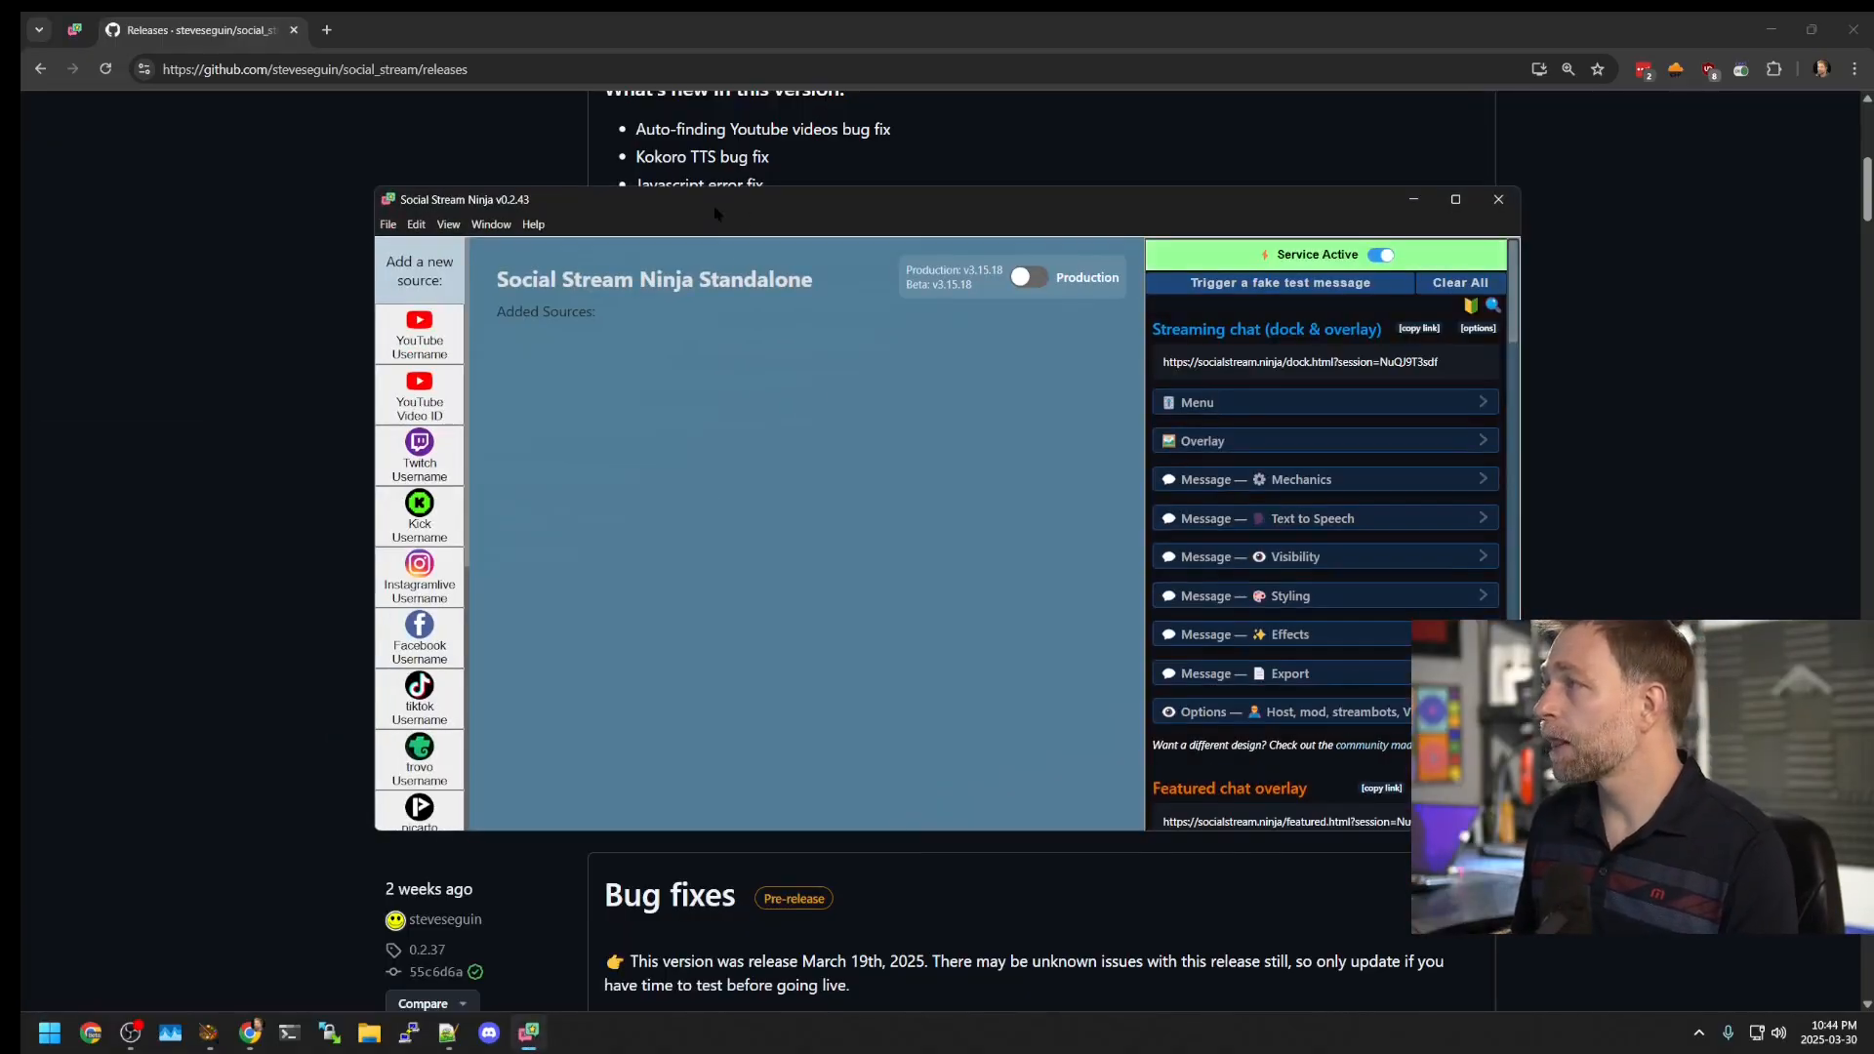
drag(722, 209, 483, 185)
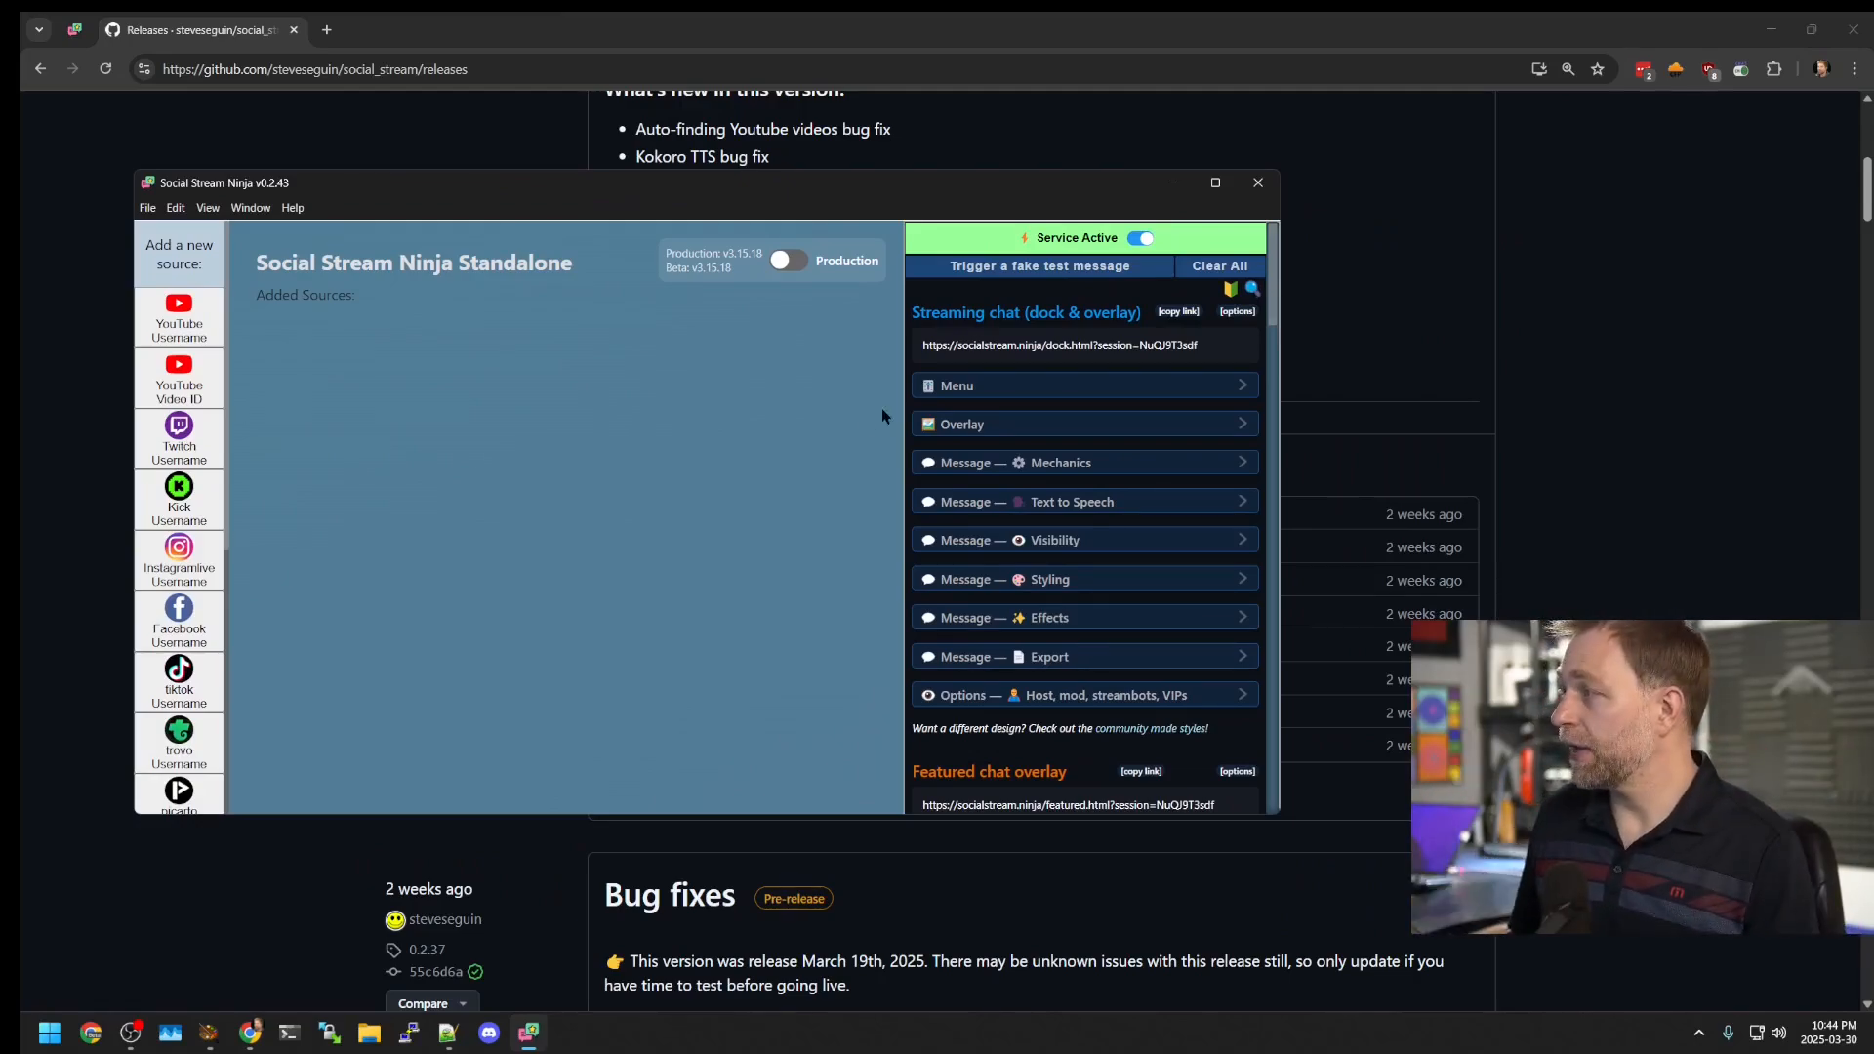
Step: Open the Chrome extension popup to compare it with the standalone app
scroll(1038, 488, down, 10)
scroll(1054, 603, down, 5)
click(1741, 68)
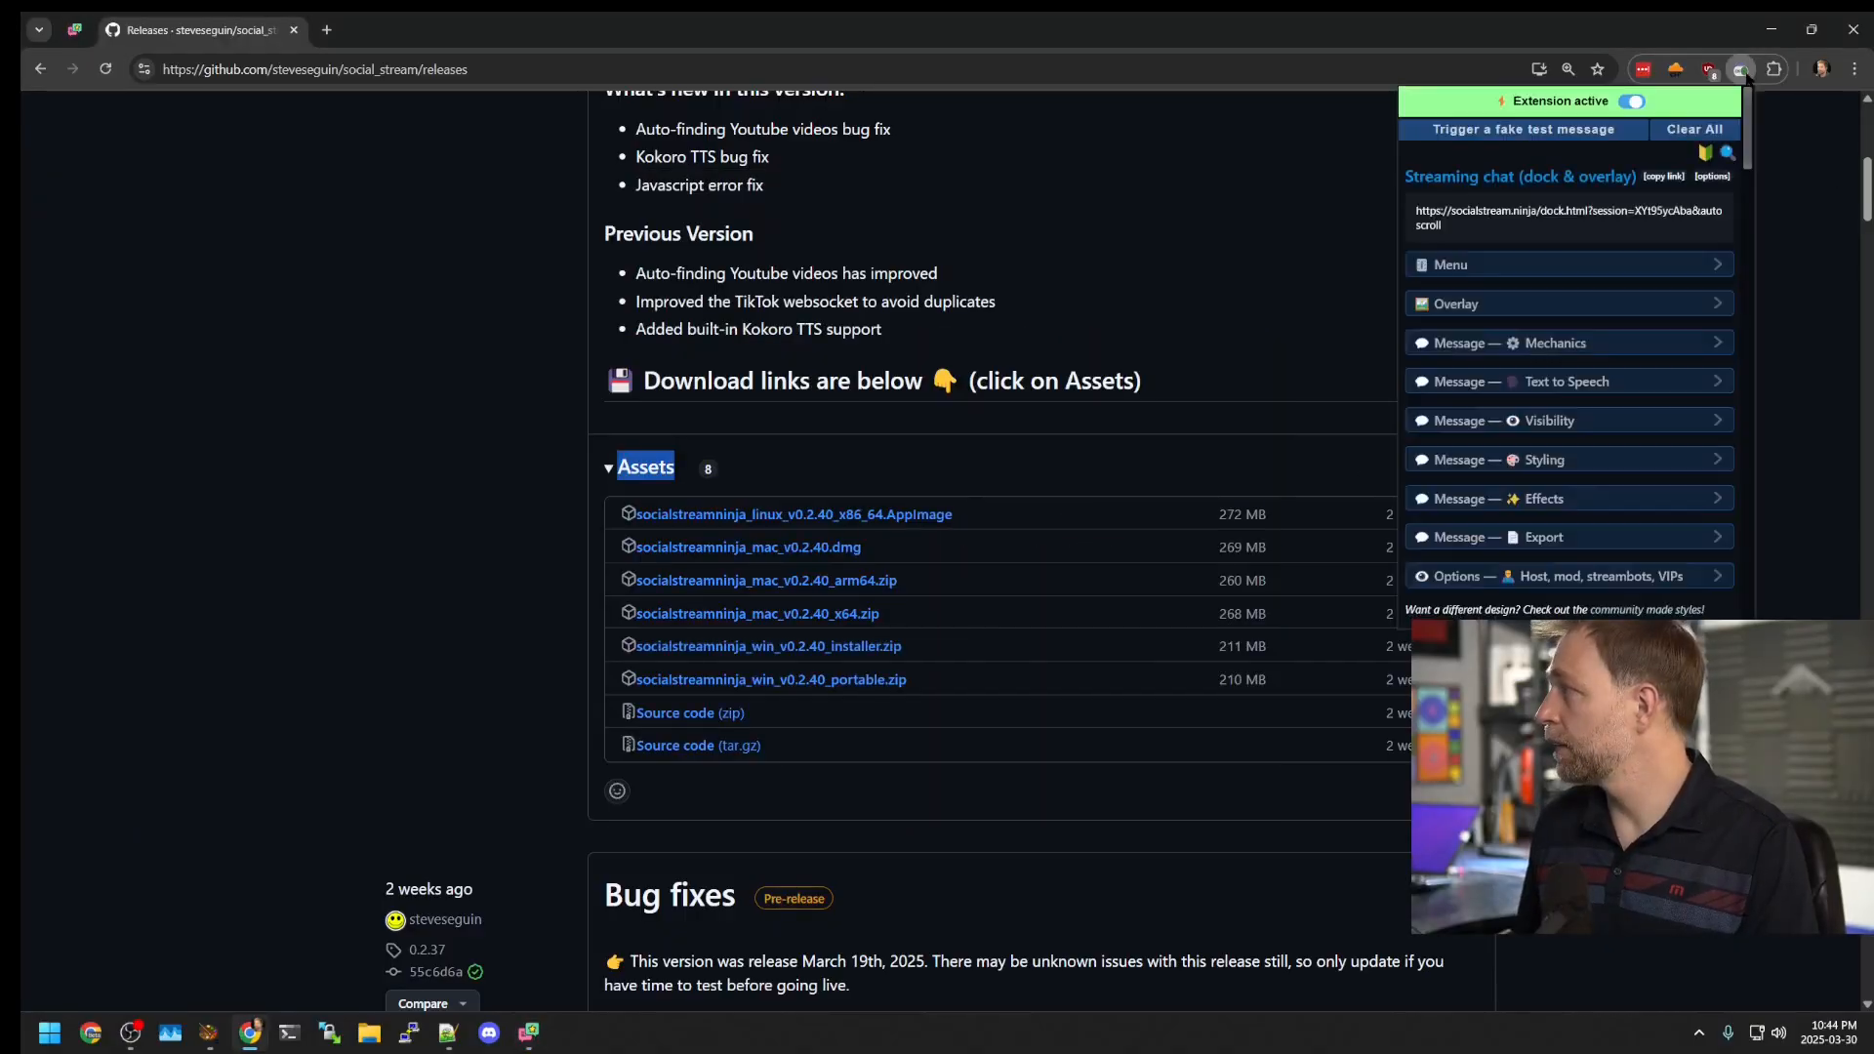
scroll(1086, 778, down, 2)
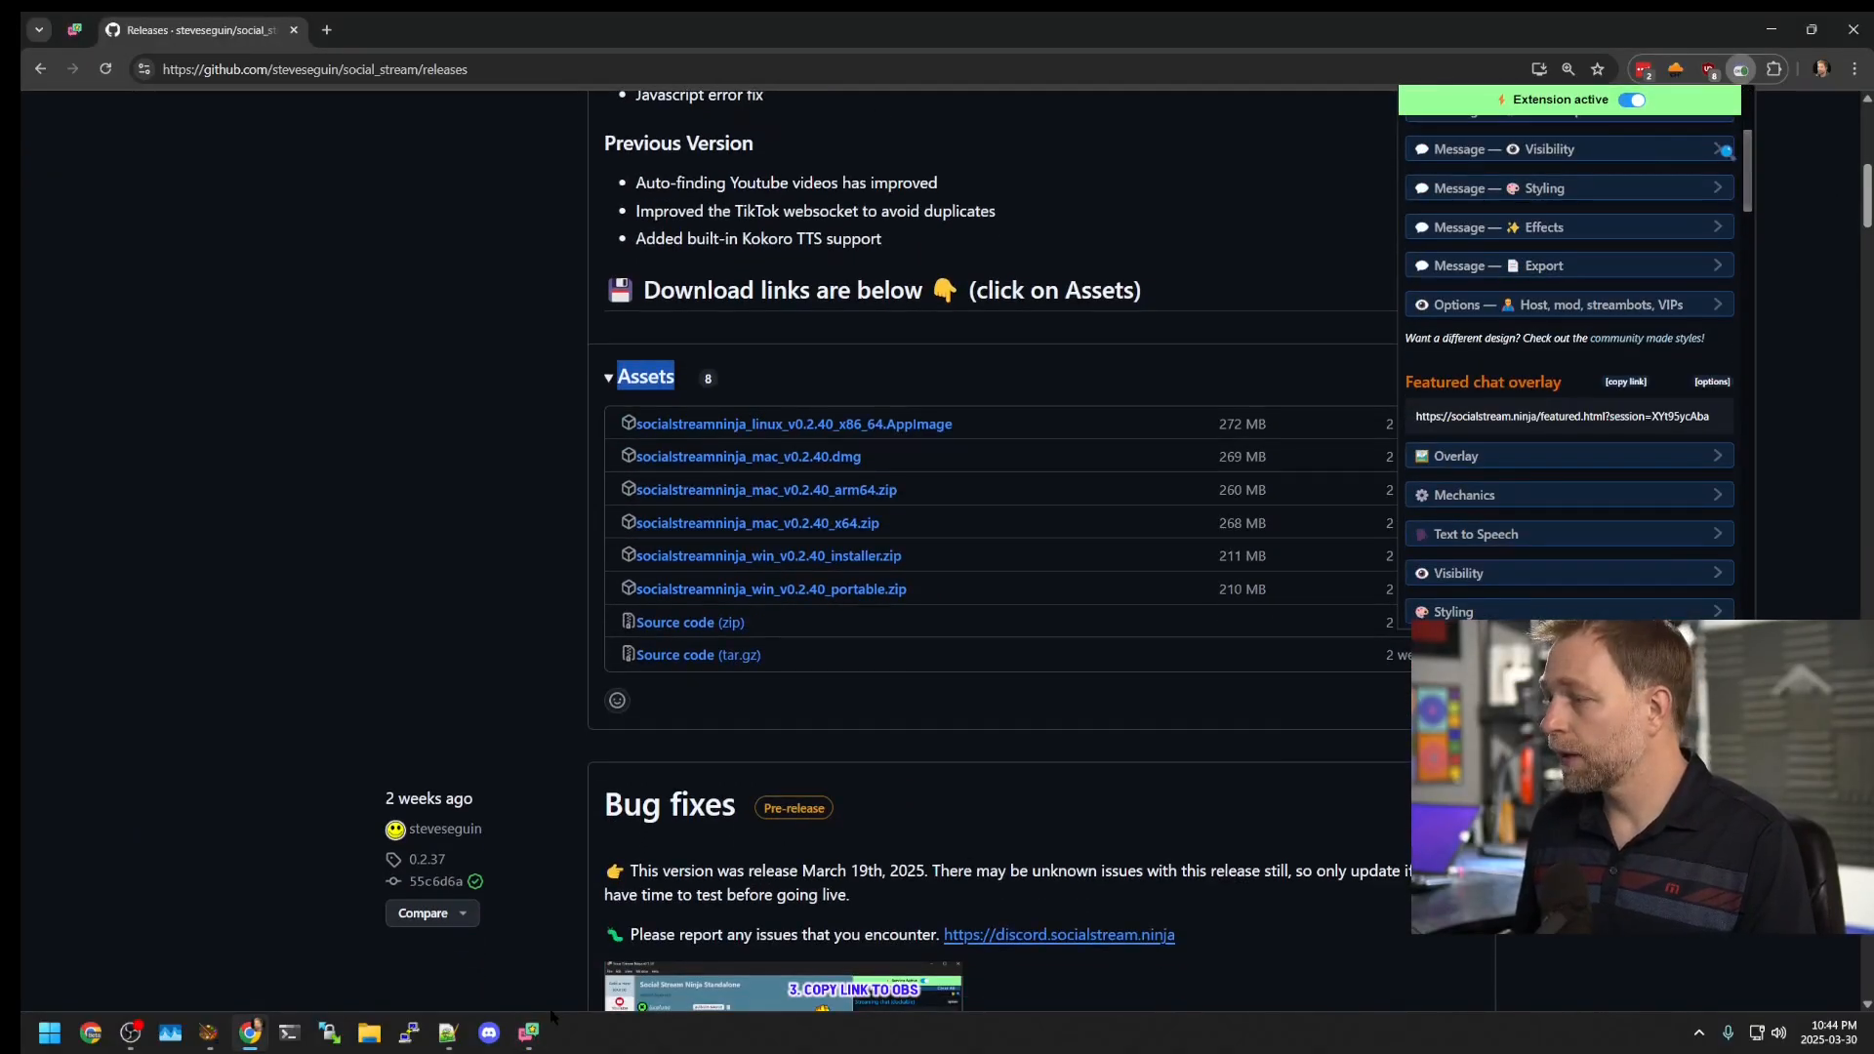
click(528, 1032)
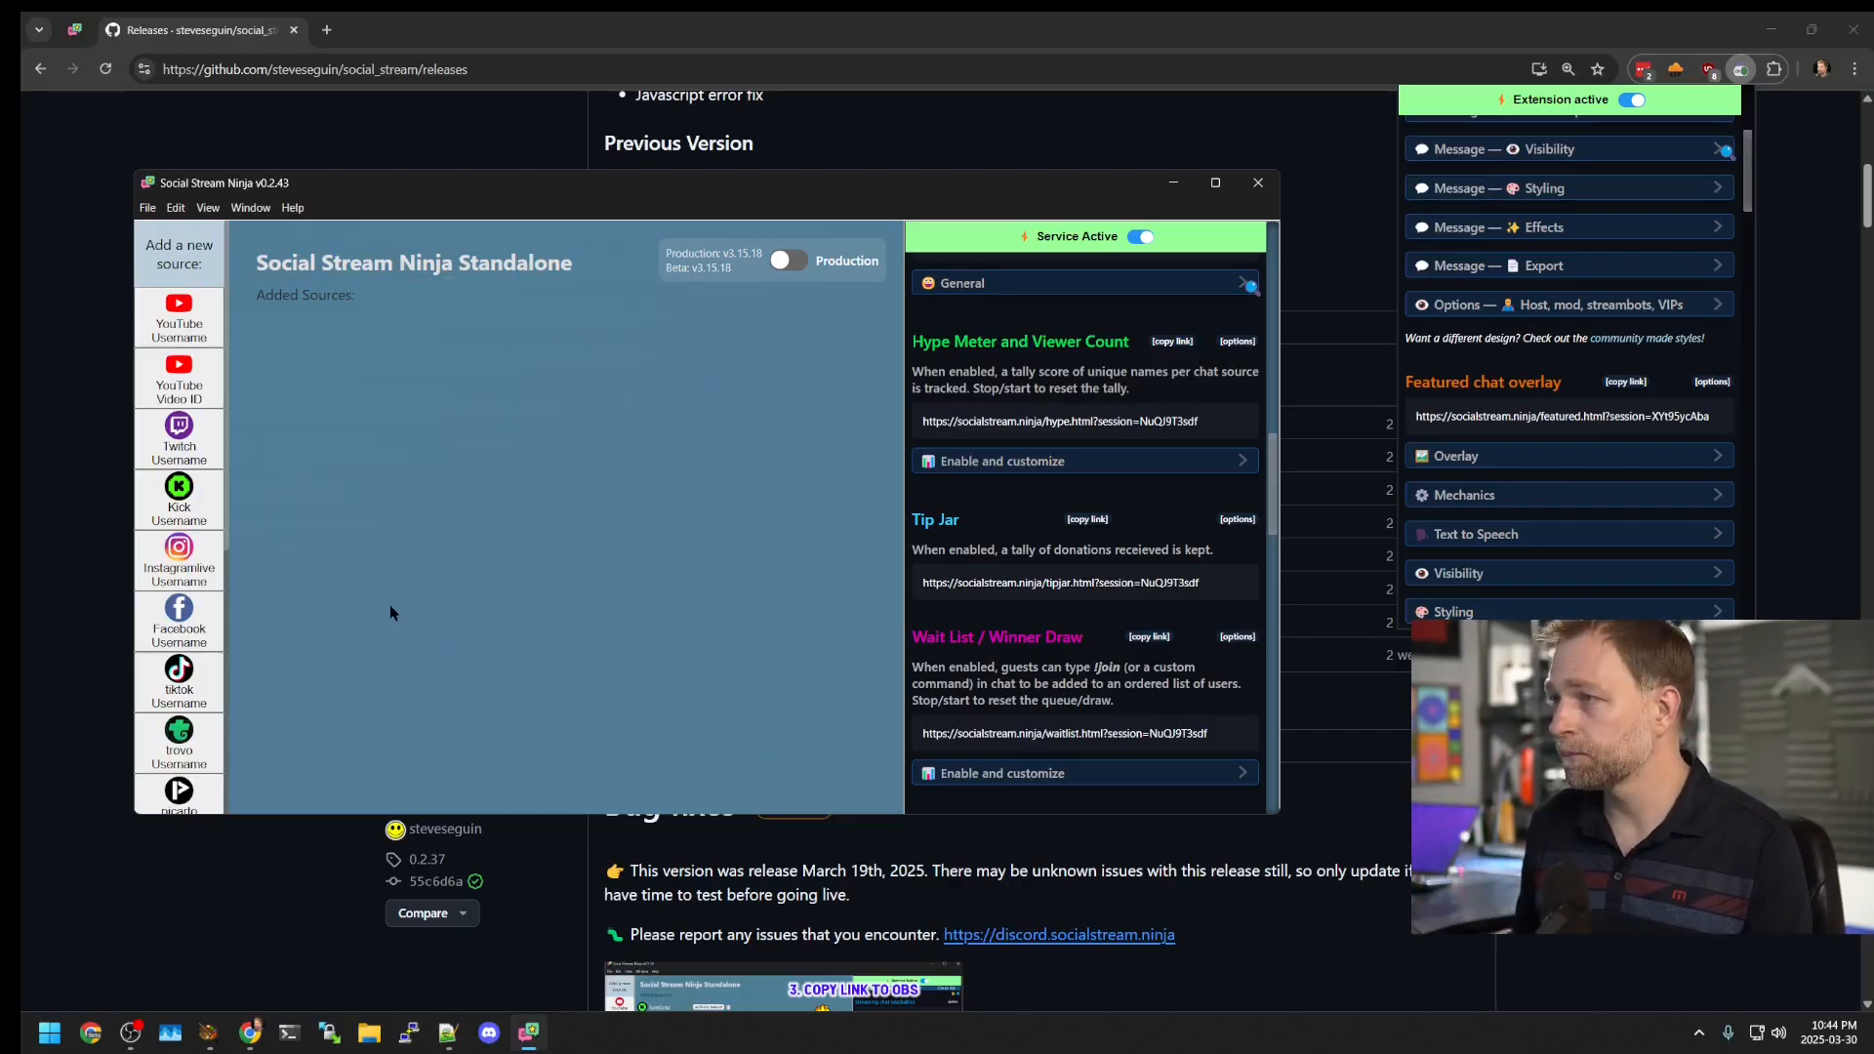
Step: Browse the source list, then close the extension popup and restore the app window
scroll(175, 420, down, 4)
scroll(161, 469, up, 5)
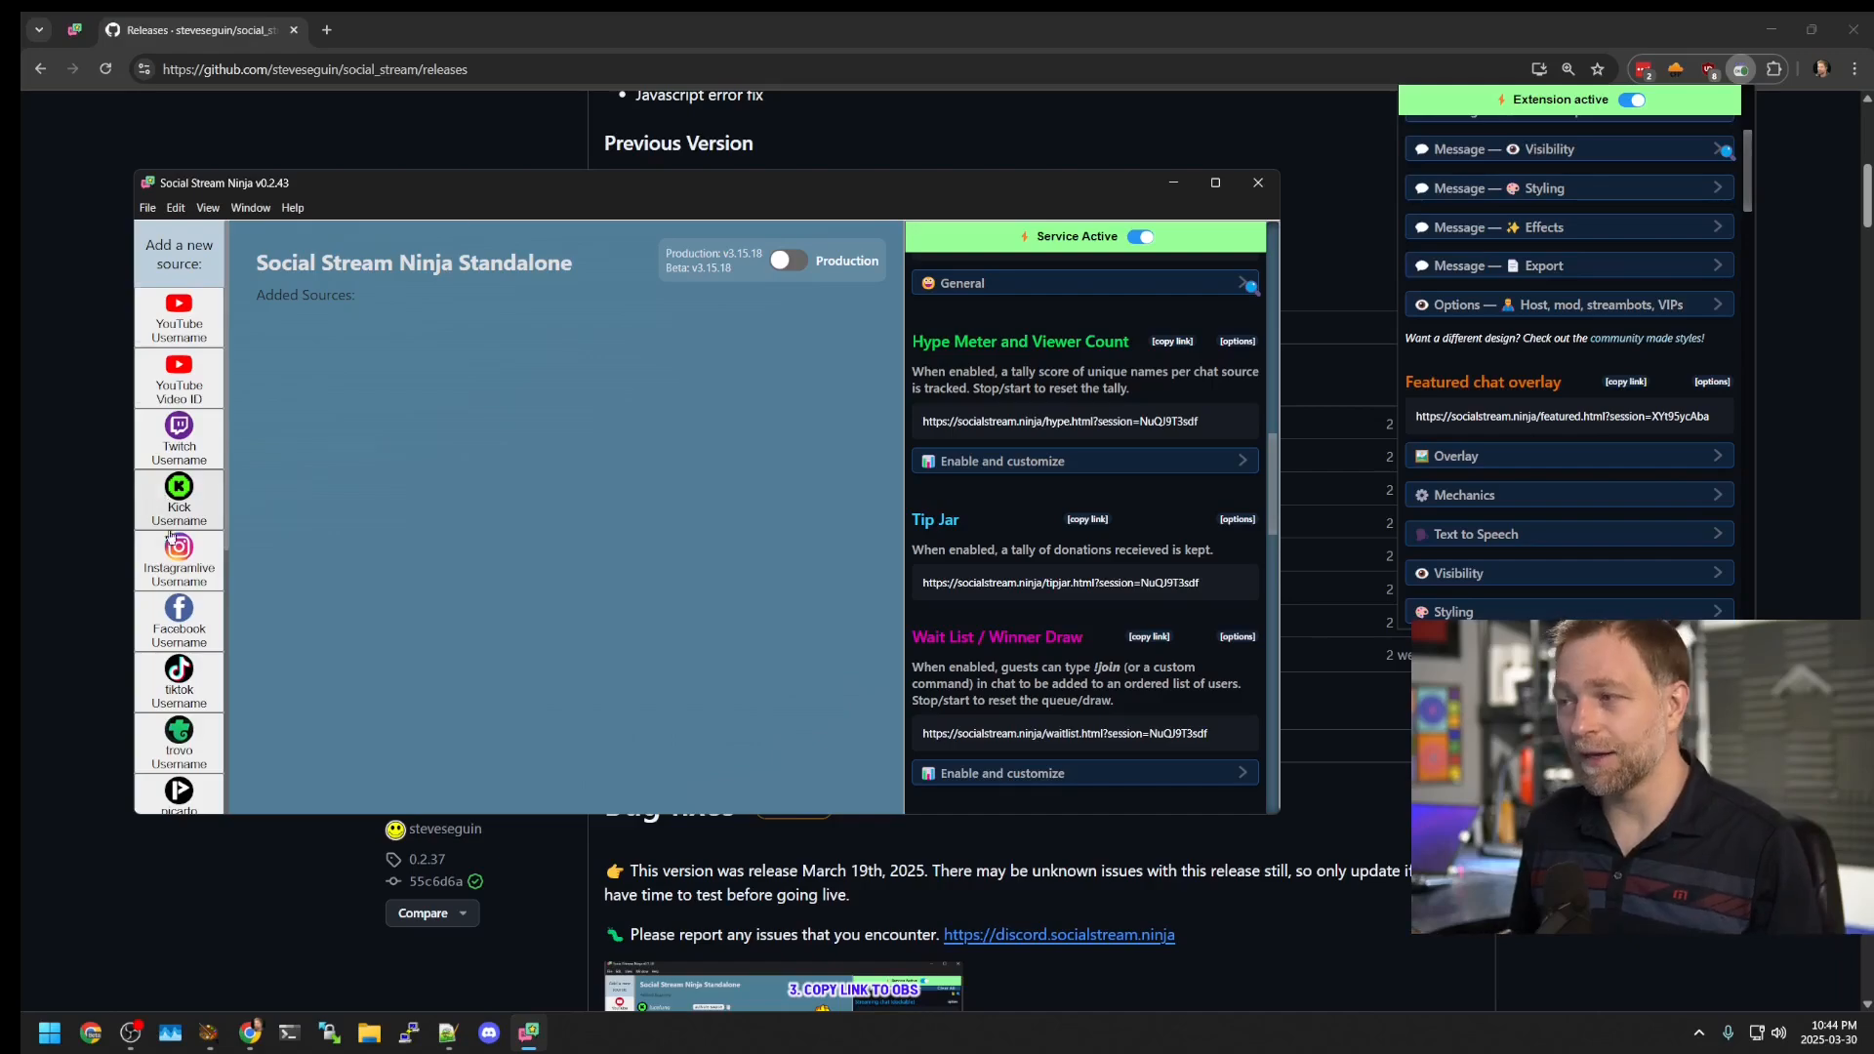
scroll(165, 500, down, 5)
scroll(168, 690, down, 1)
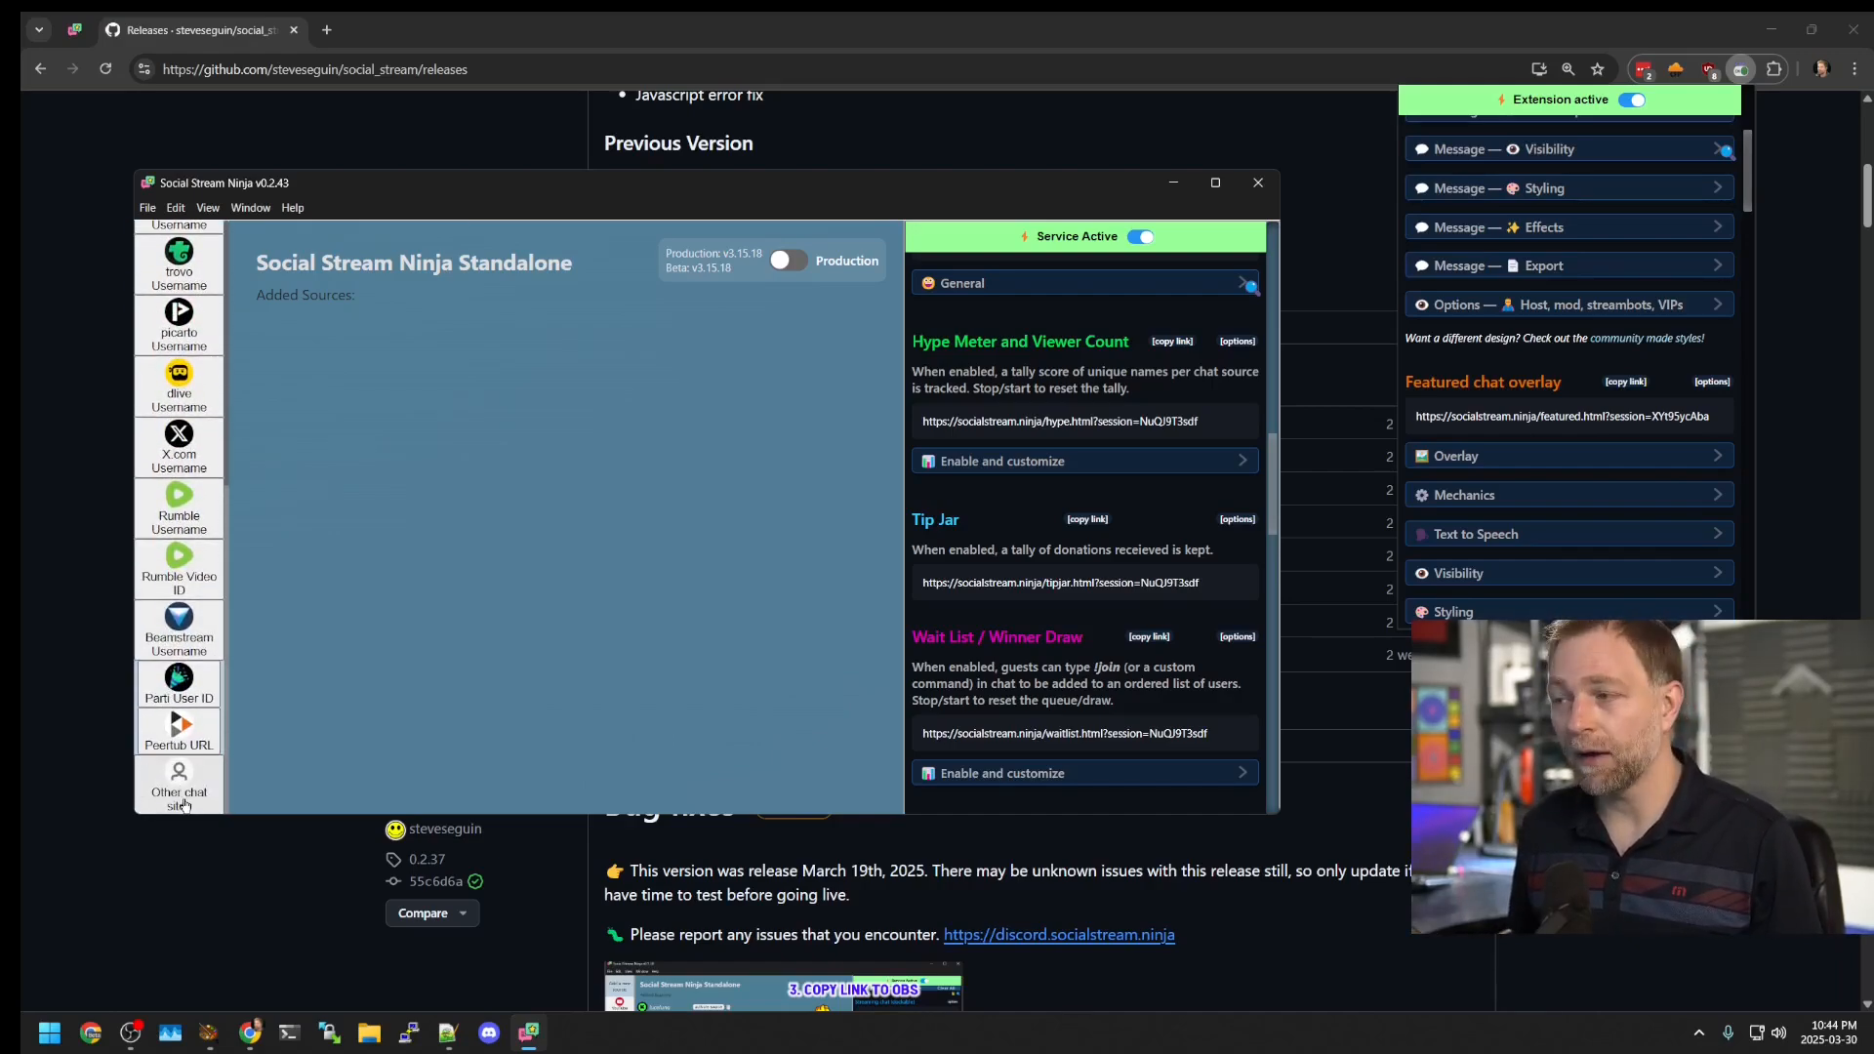
scroll(180, 752, up, 2)
scroll(179, 751, up, 3)
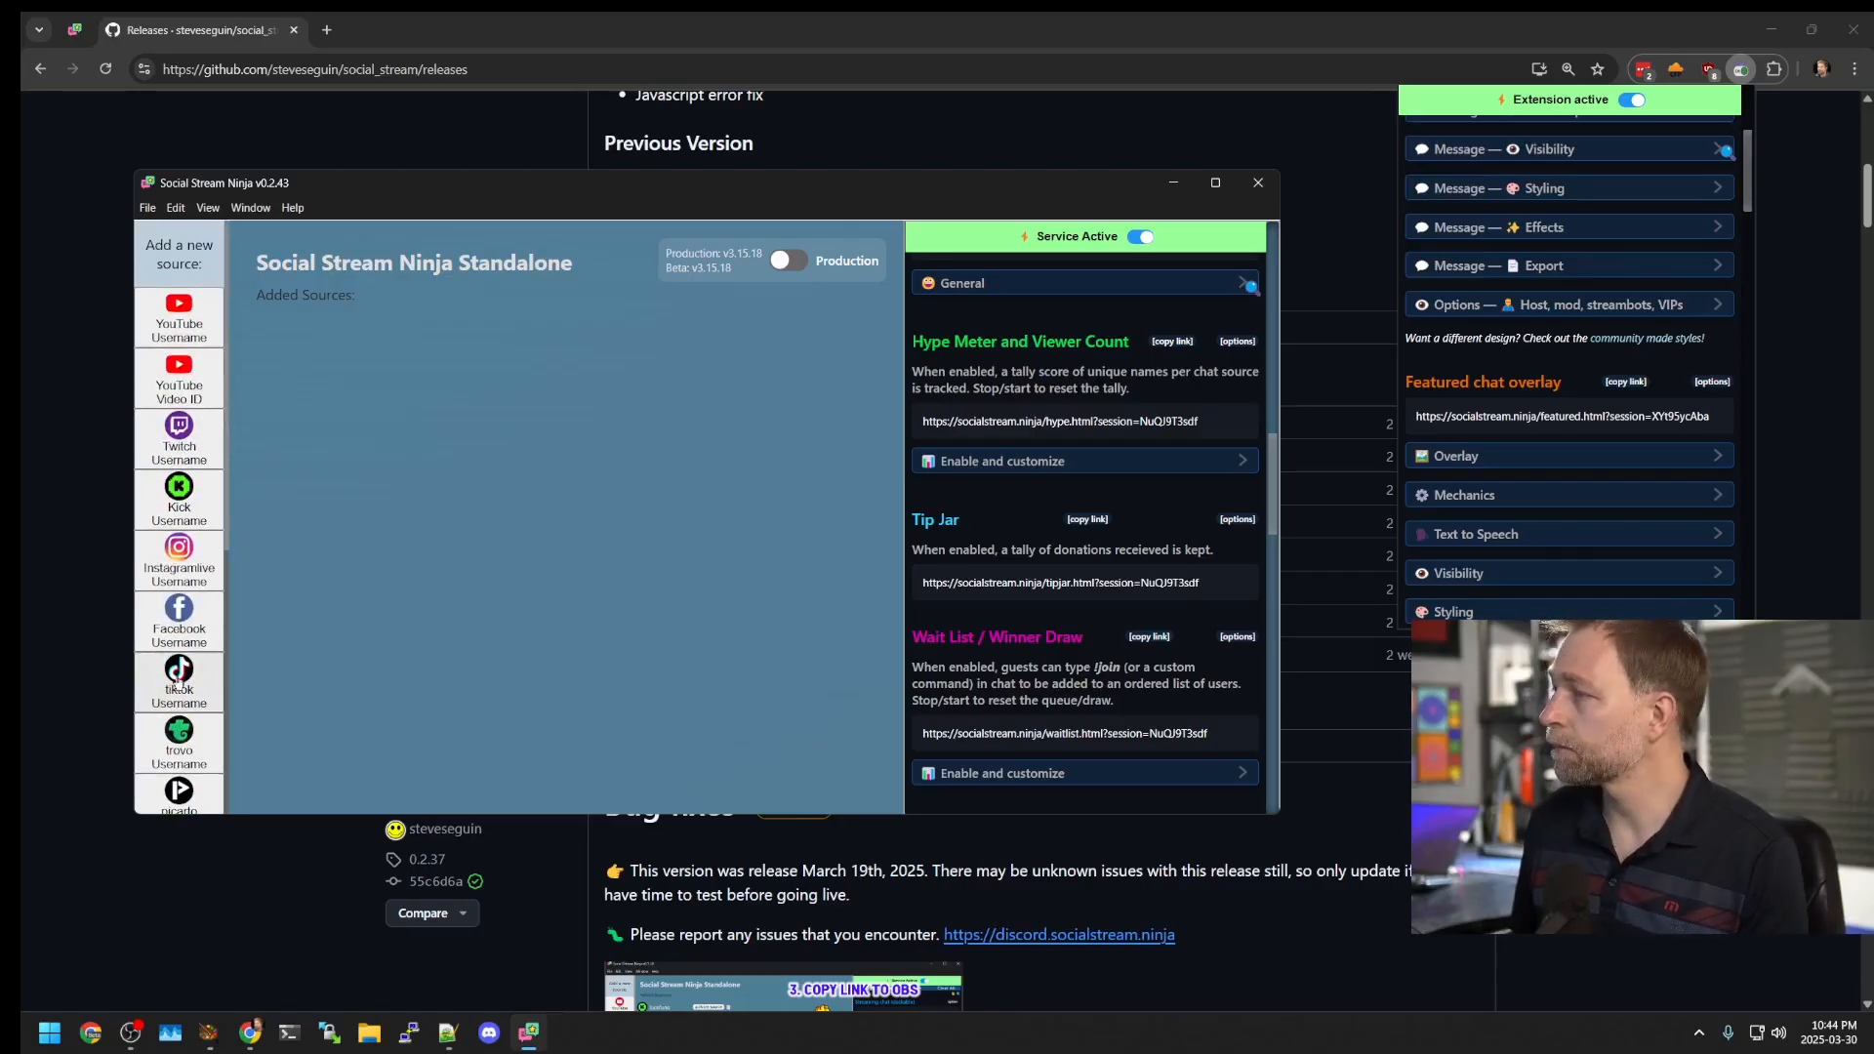
click(1741, 68)
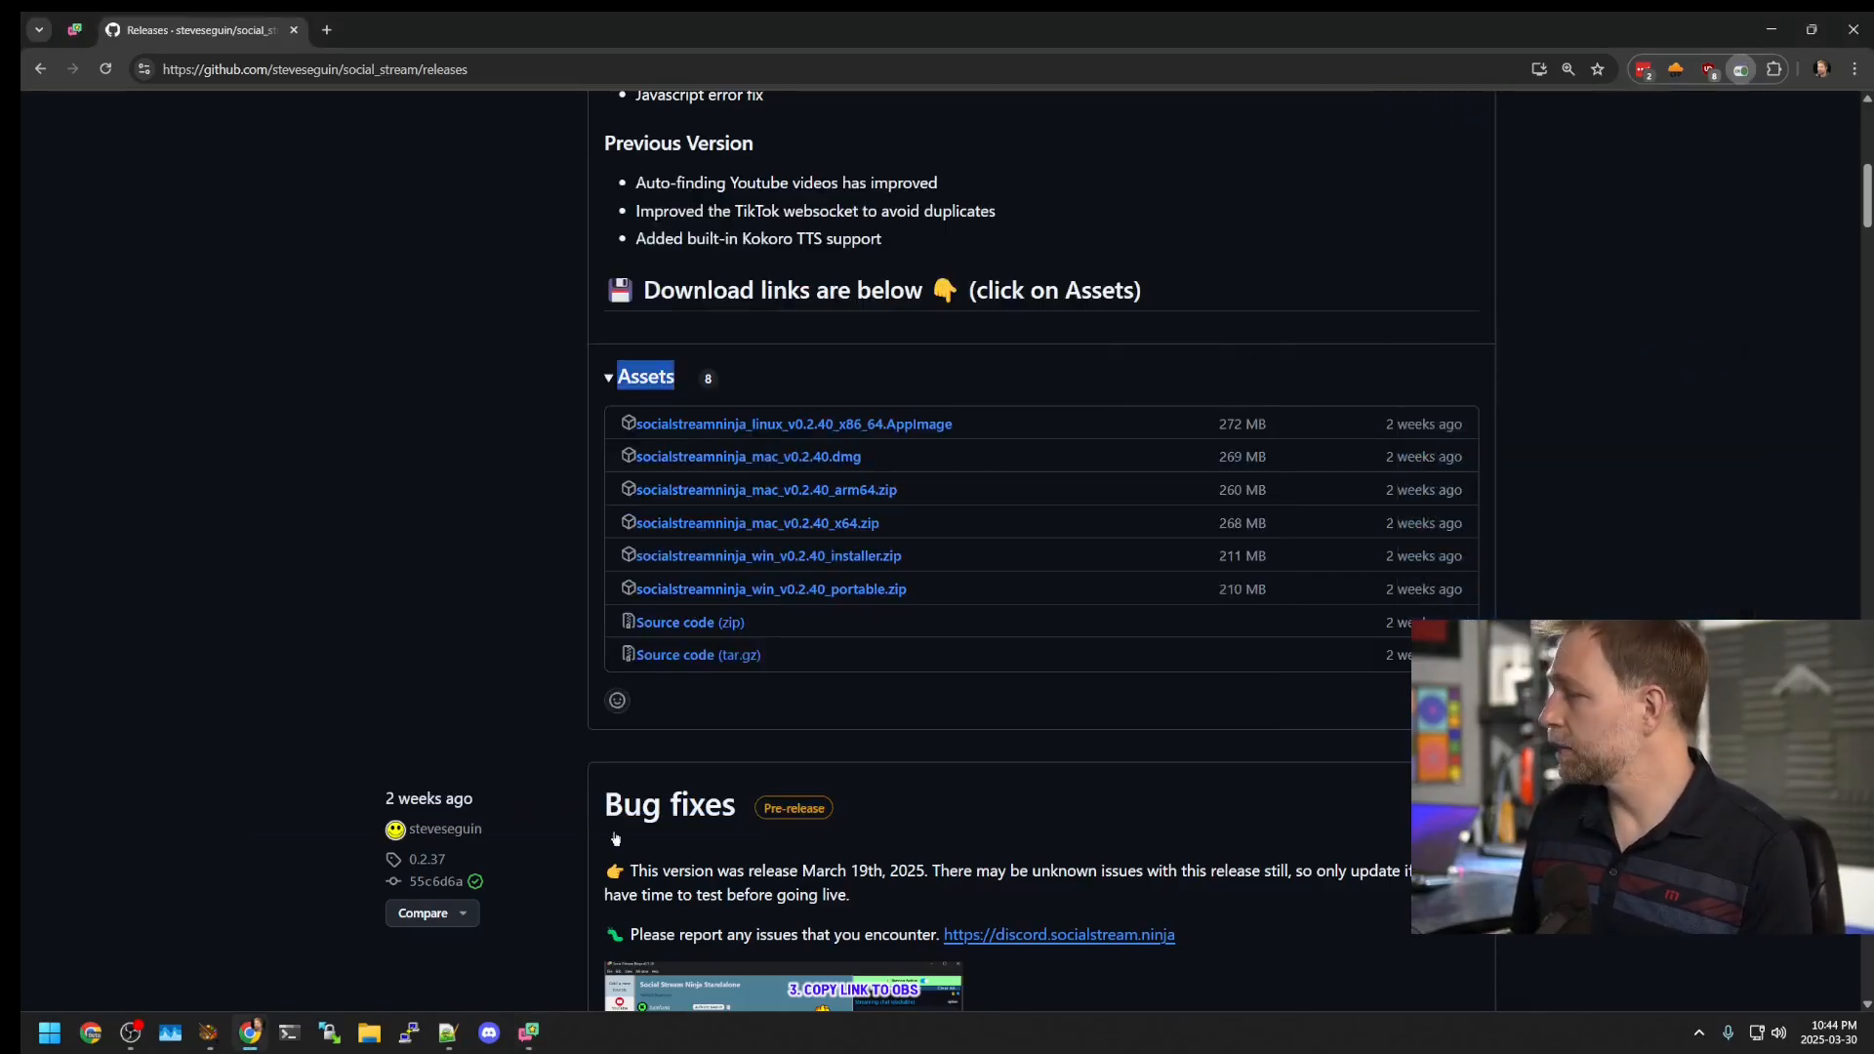
click(528, 1032)
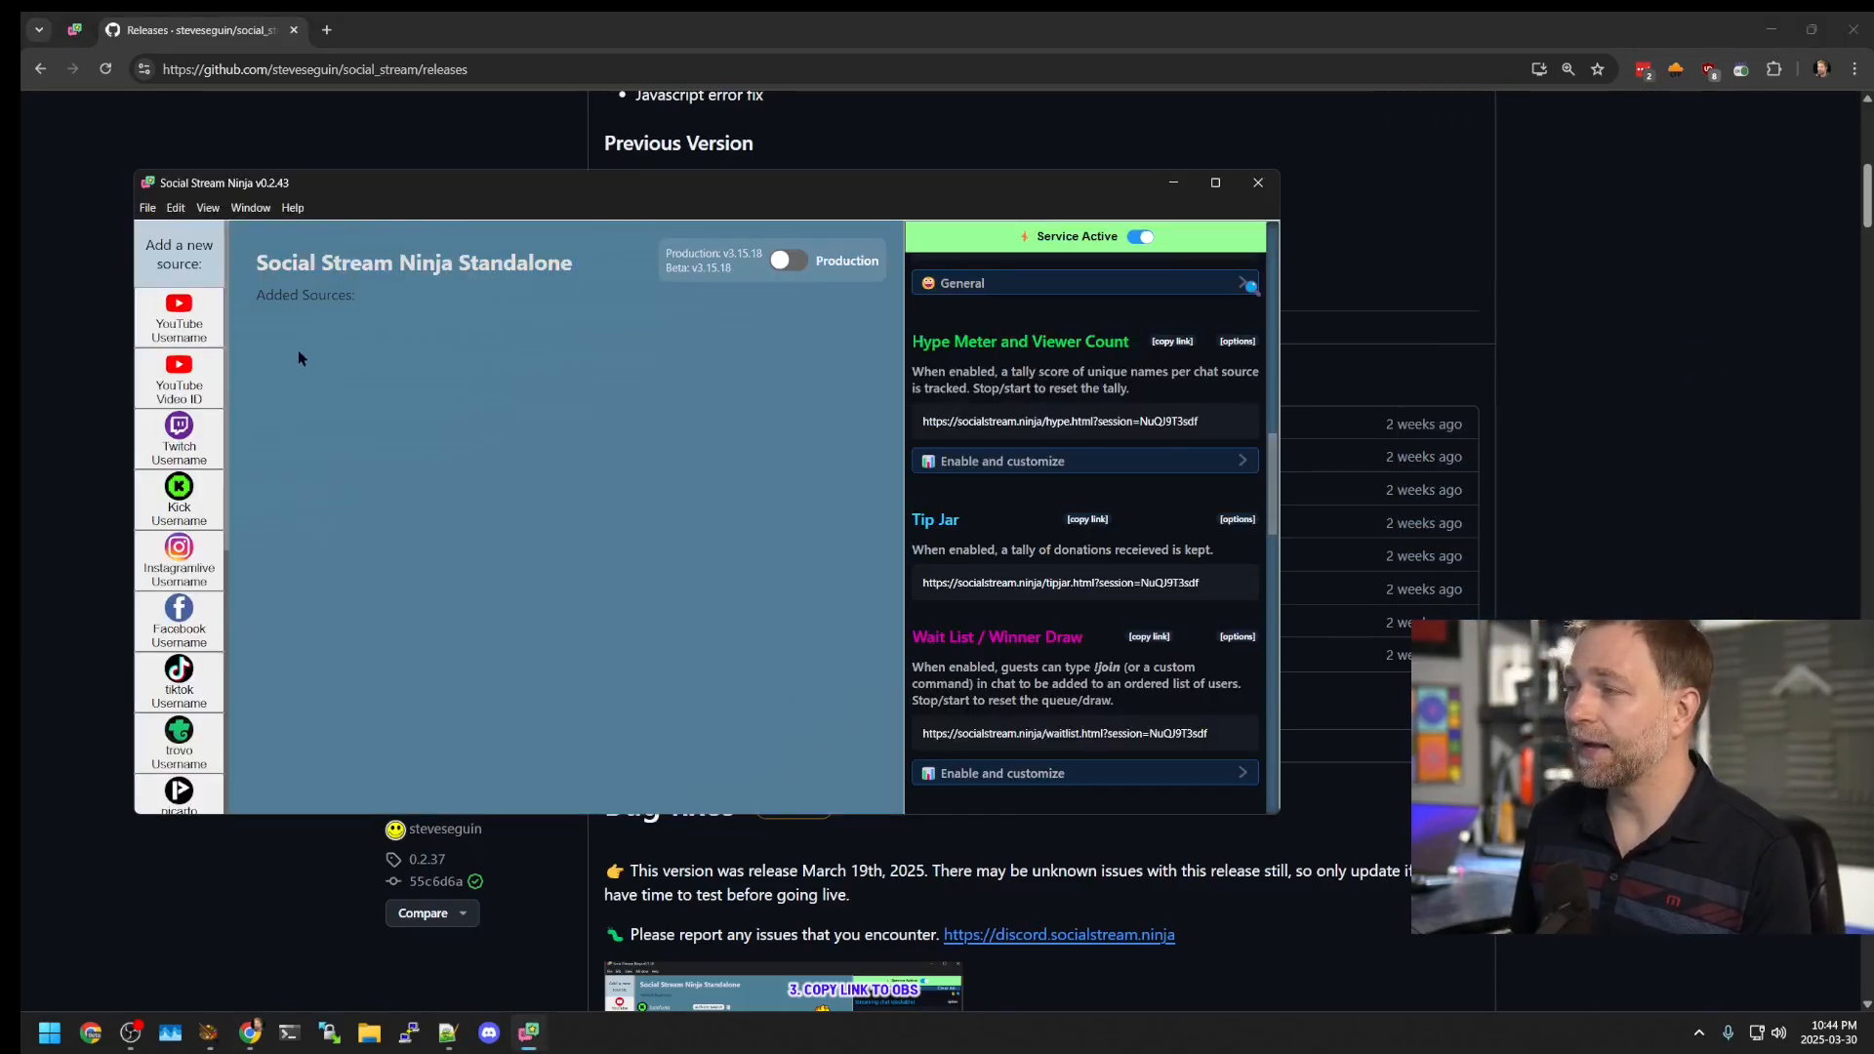
Step: Choose the YouTube Username tile, enter 'lofigirl' and confirm with OK
click(208, 330)
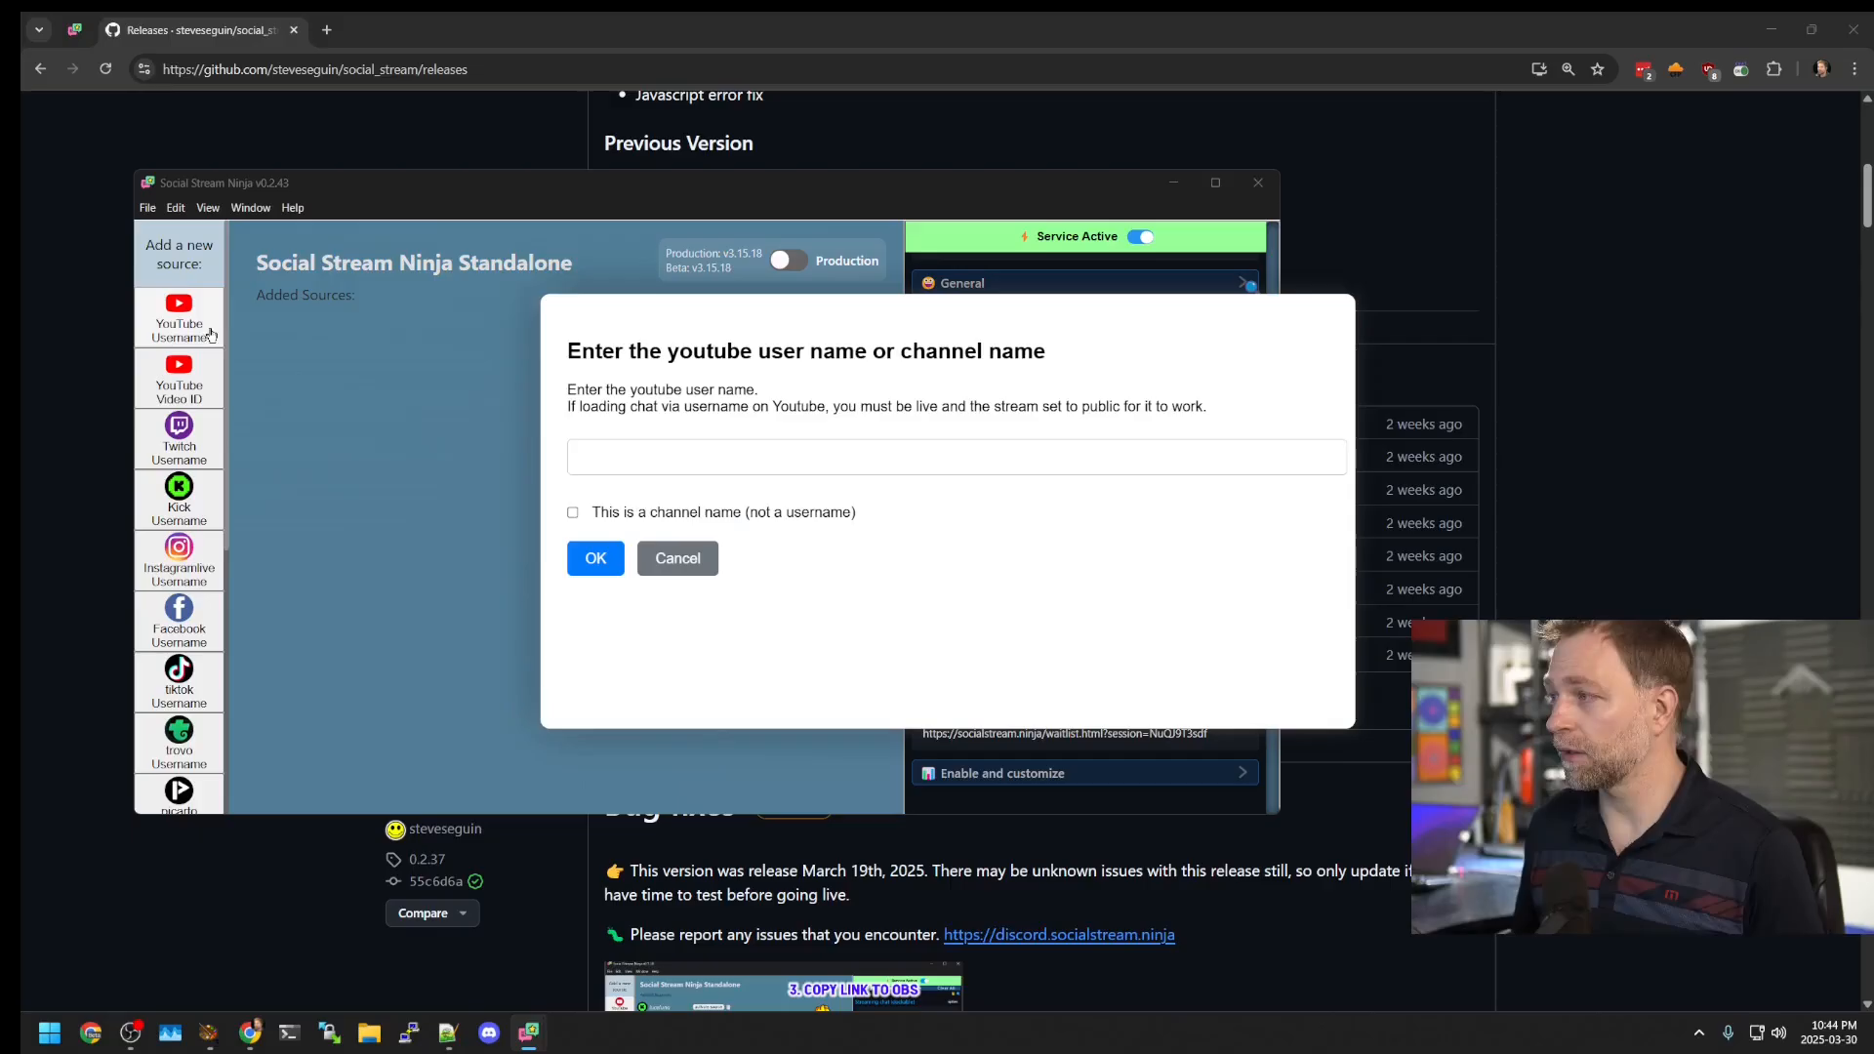
click(751, 447)
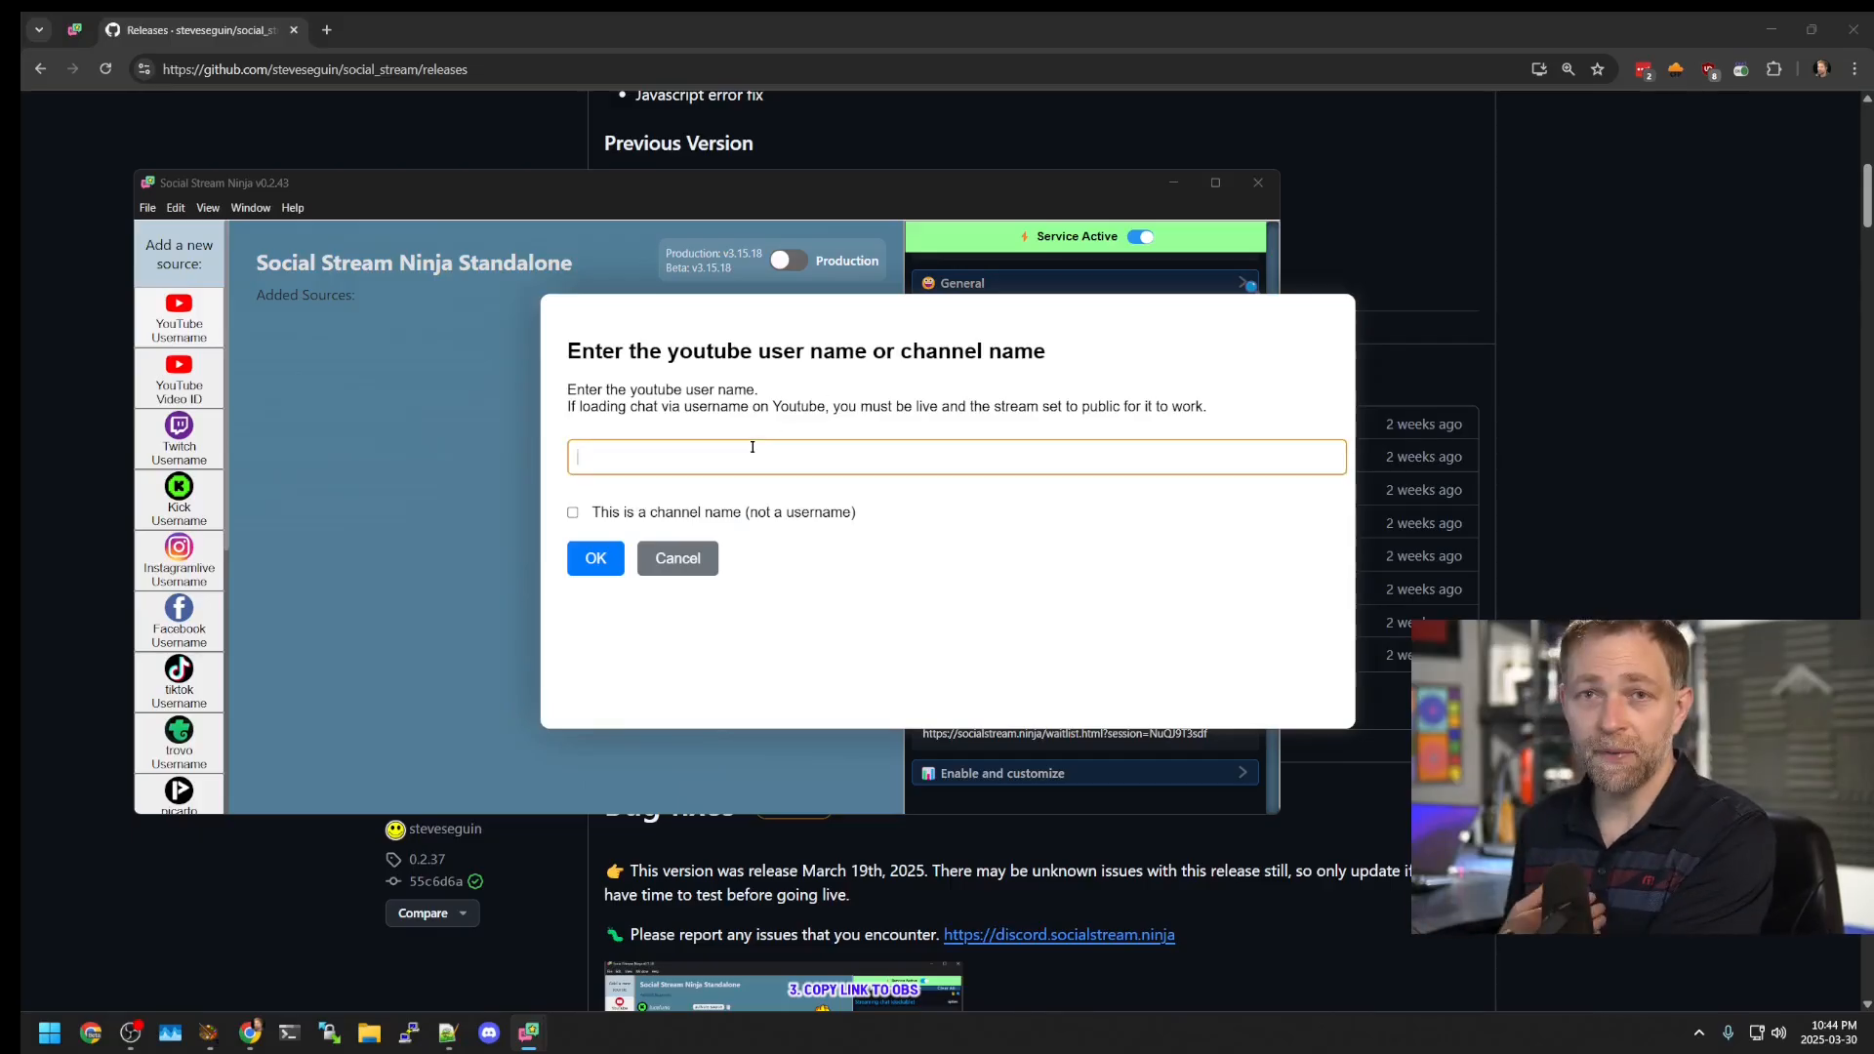
text(lofigirl)
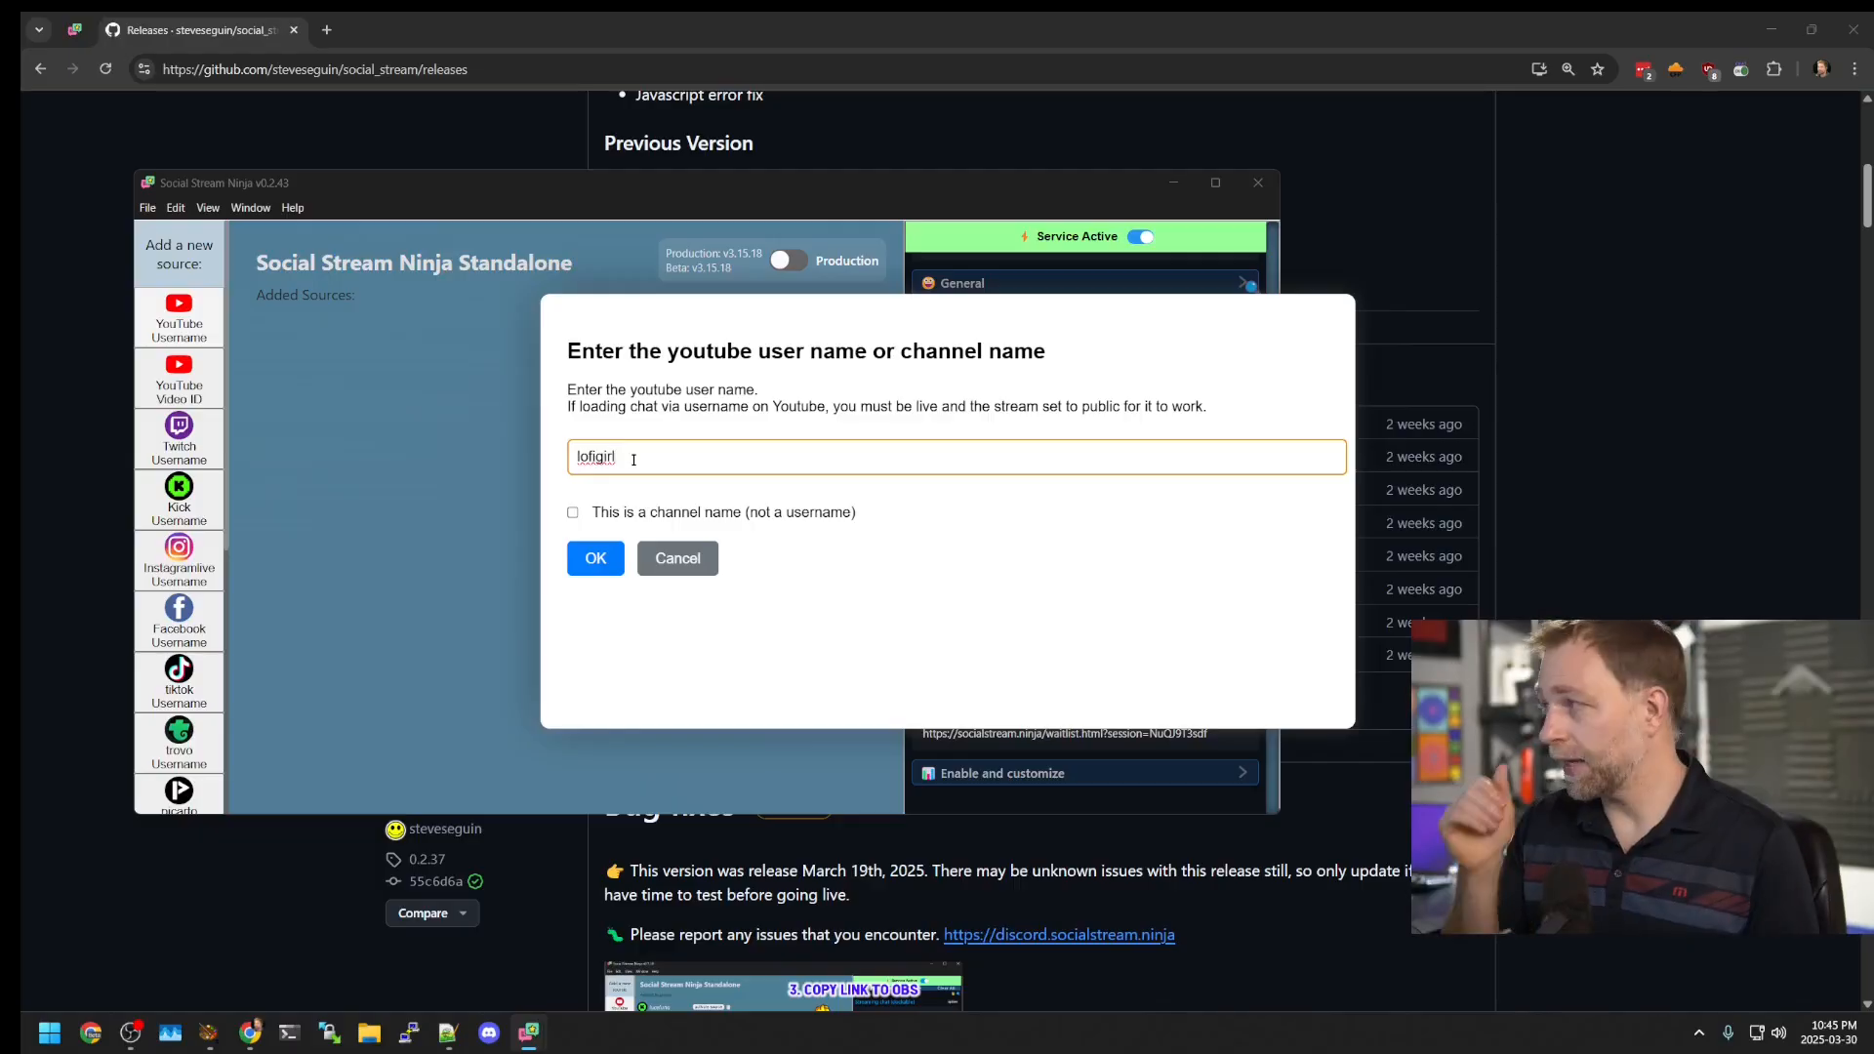
click(590, 558)
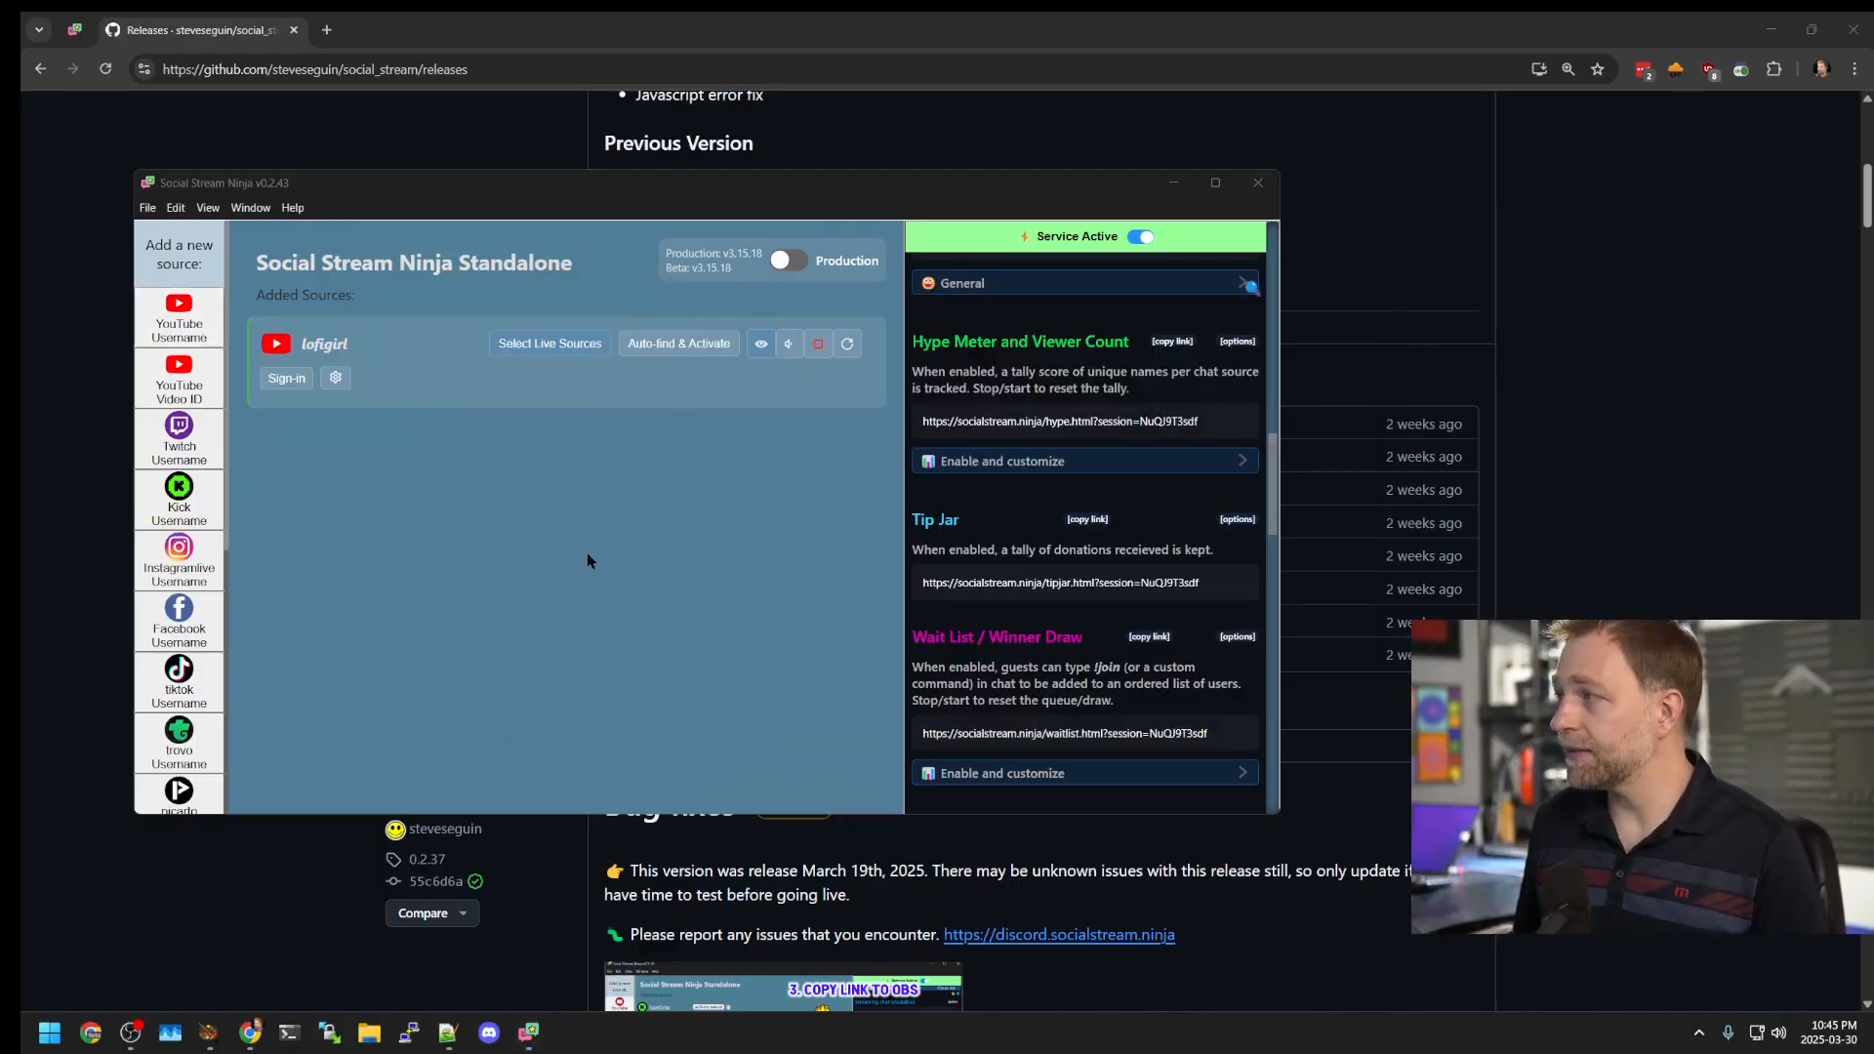
Step: Widen the app window, shift it left, and list lofigirl's available live streams
drag(1277, 712, 1460, 713)
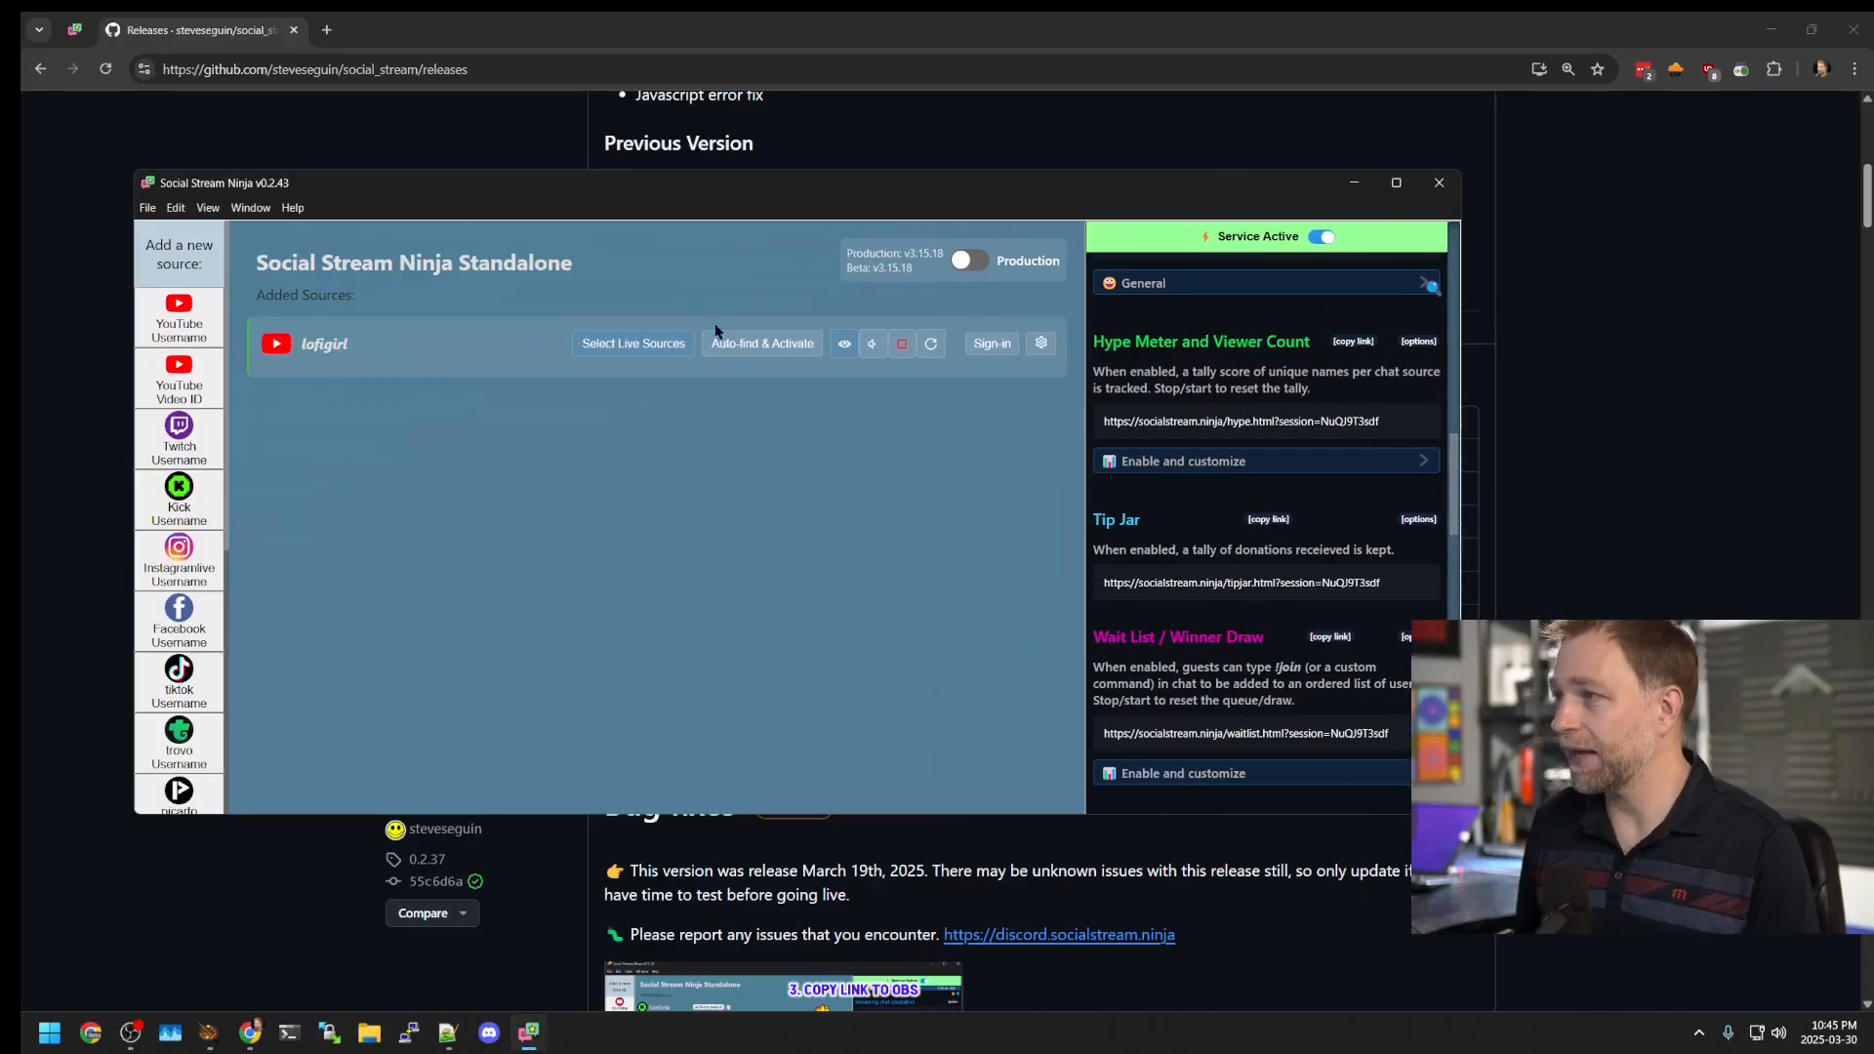
drag(627, 206, 564, 205)
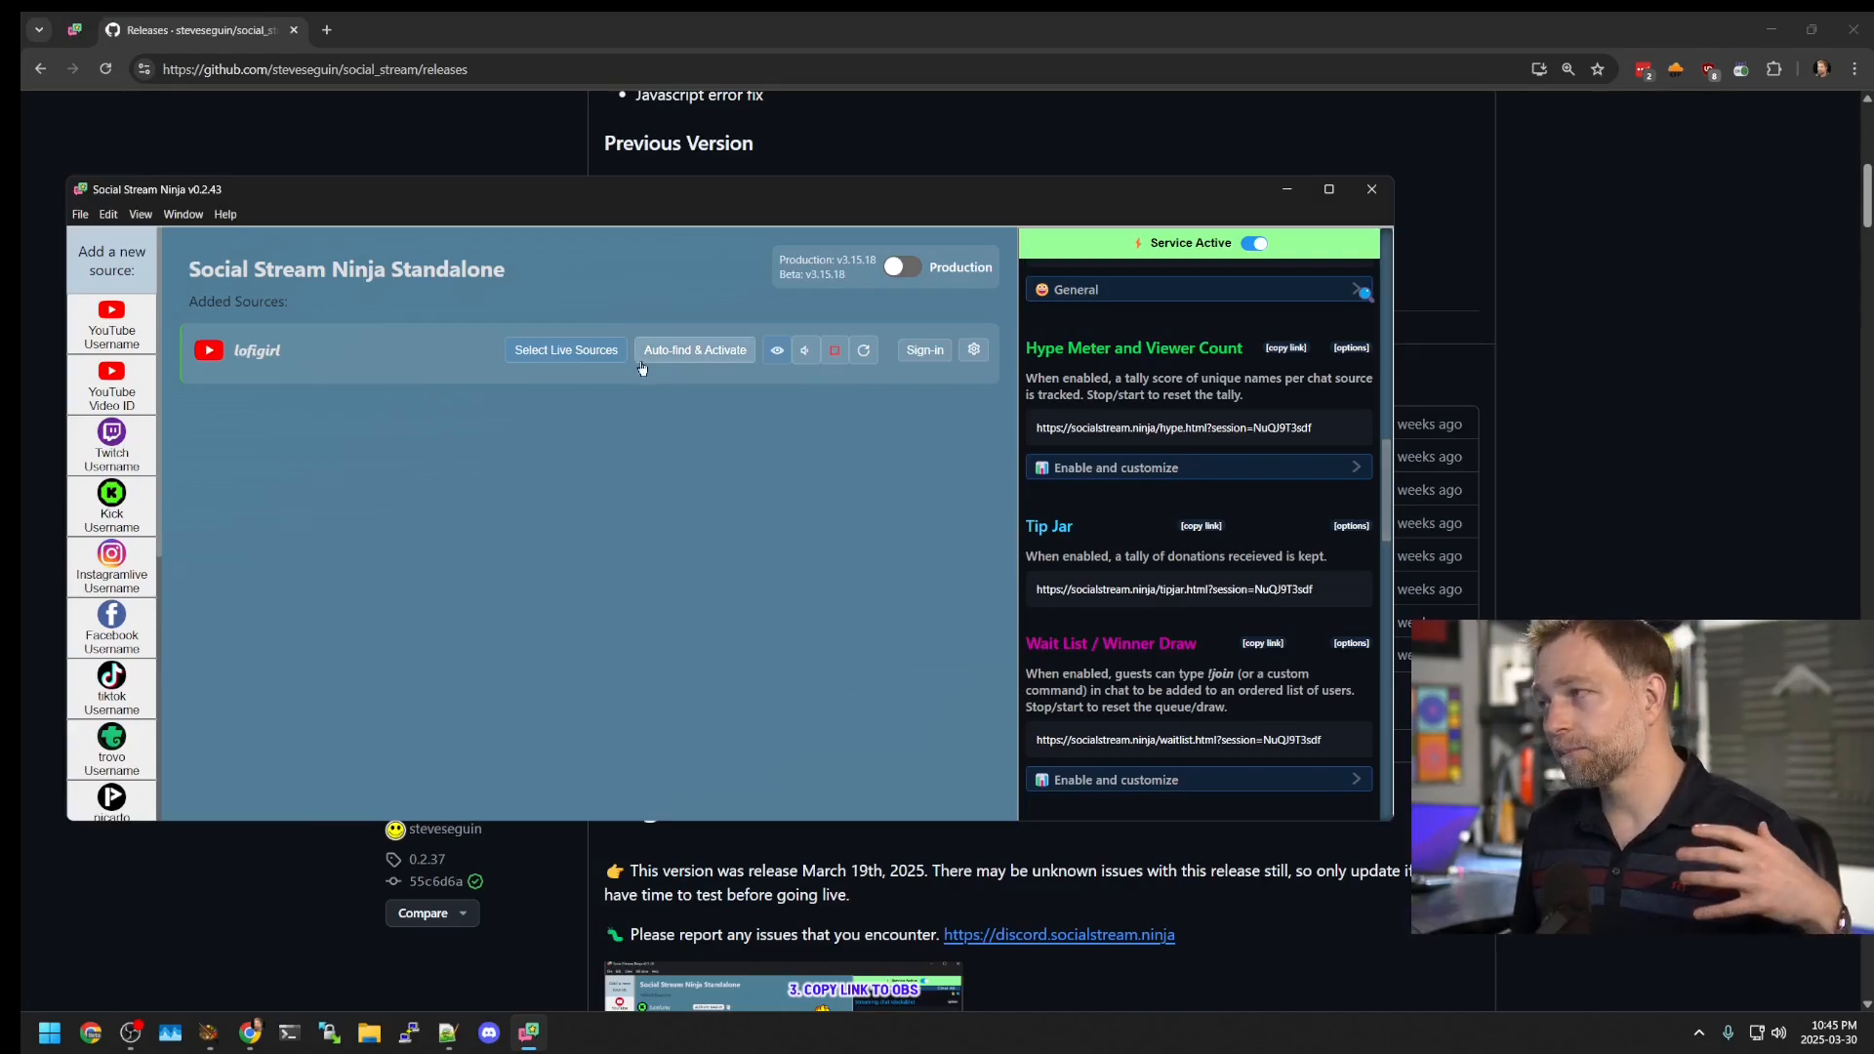
click(553, 353)
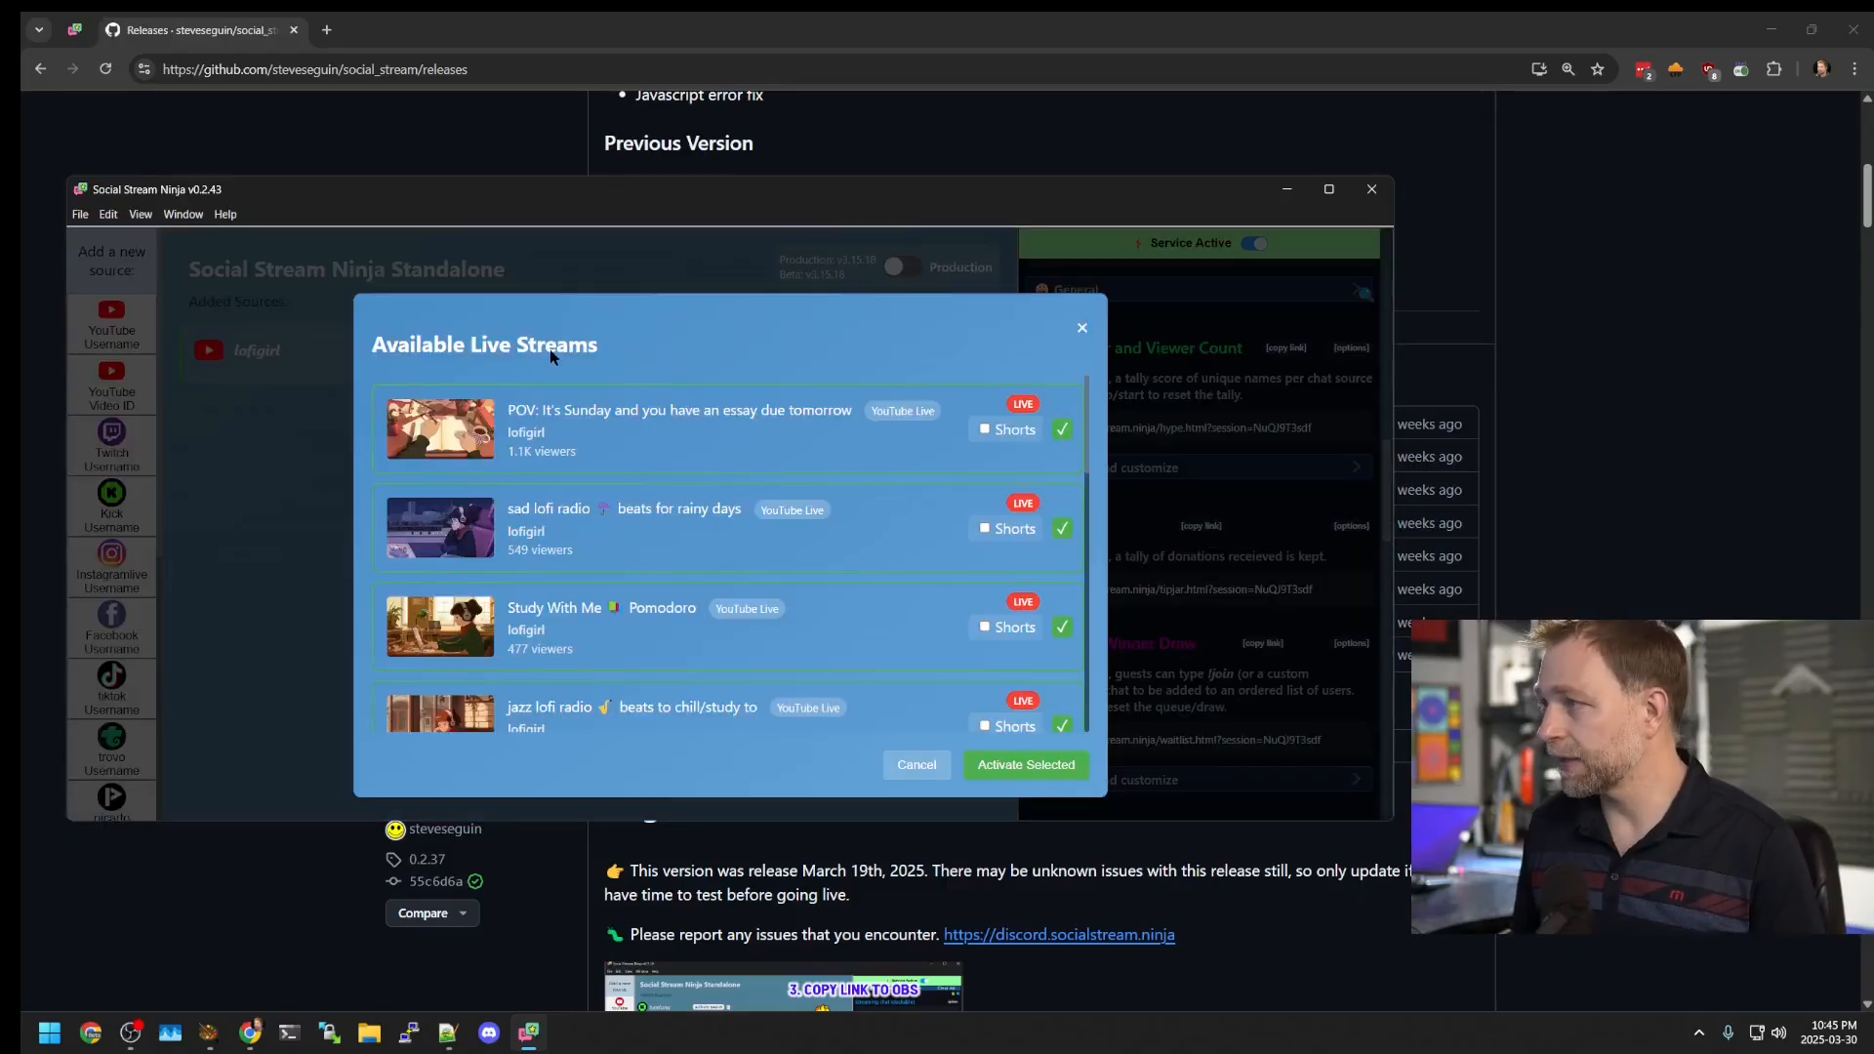
scroll(538, 457, down, 10)
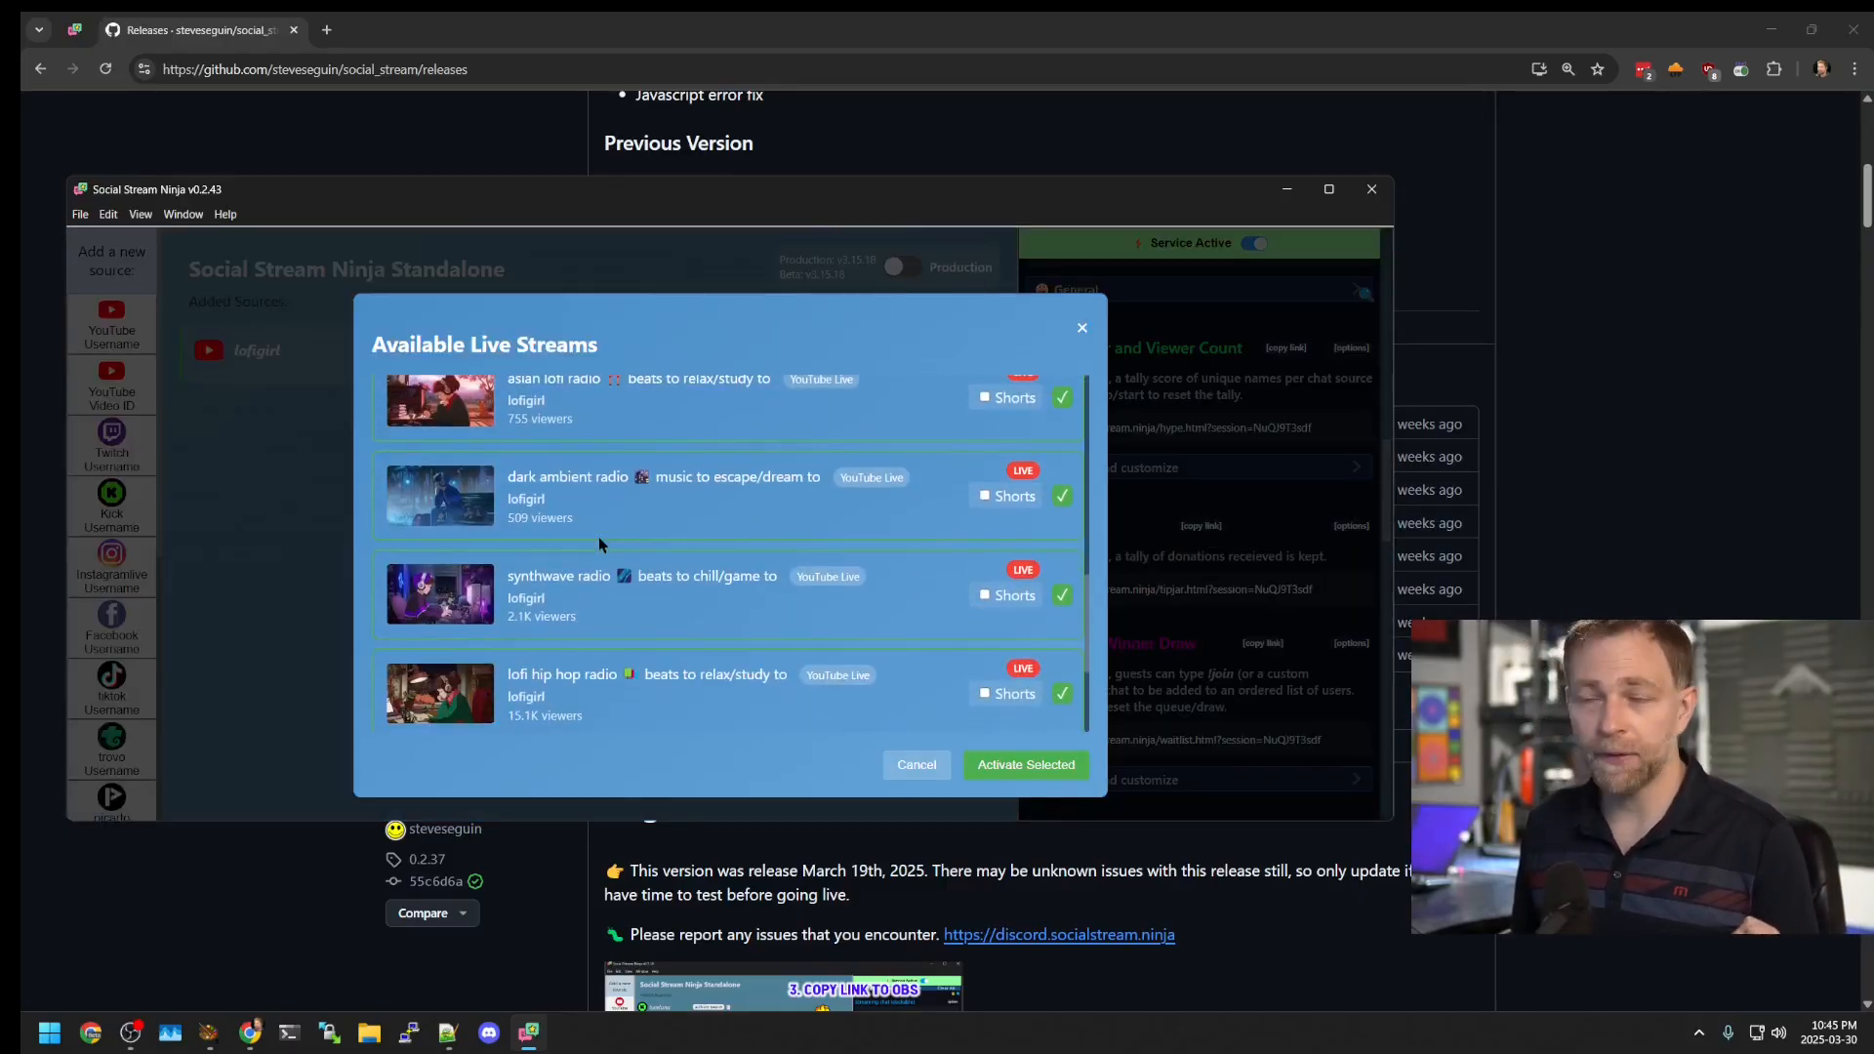
scroll(600, 543, up, 3)
scroll(599, 544, down, 3)
scroll(599, 544, up, 2)
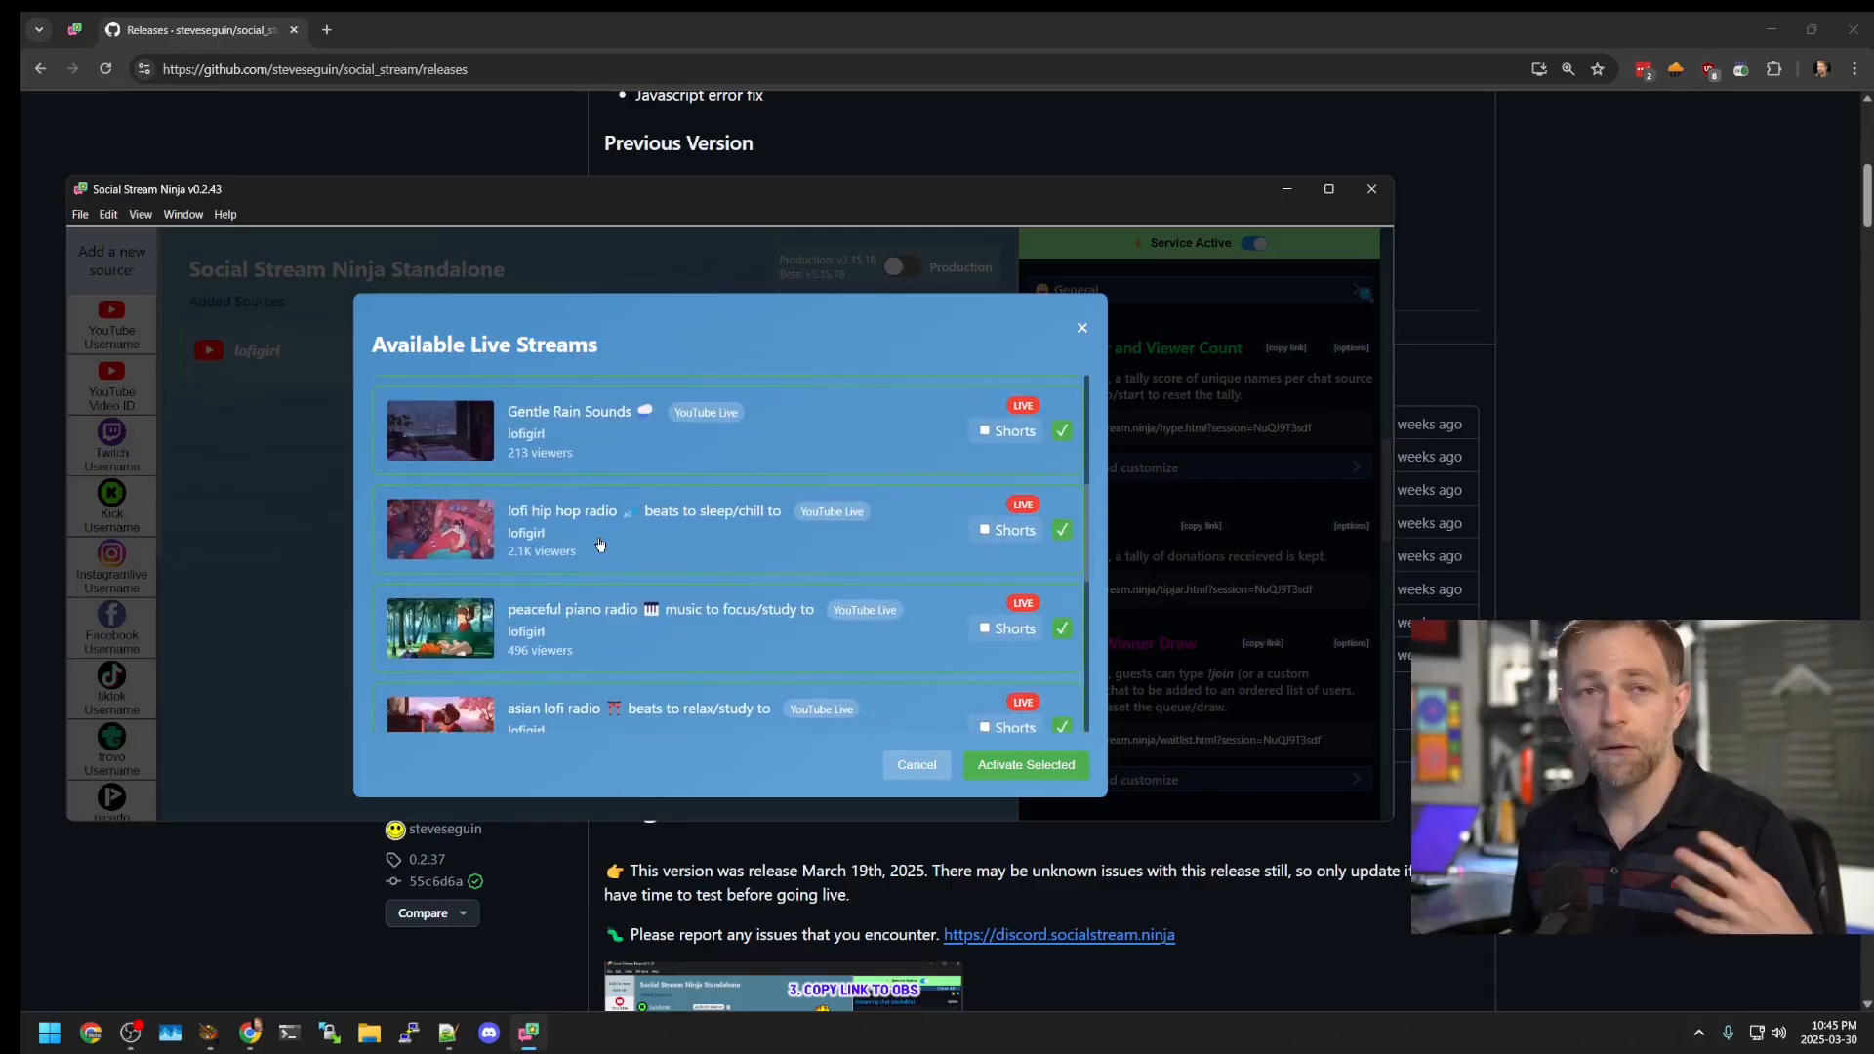
scroll(599, 543, up, 1)
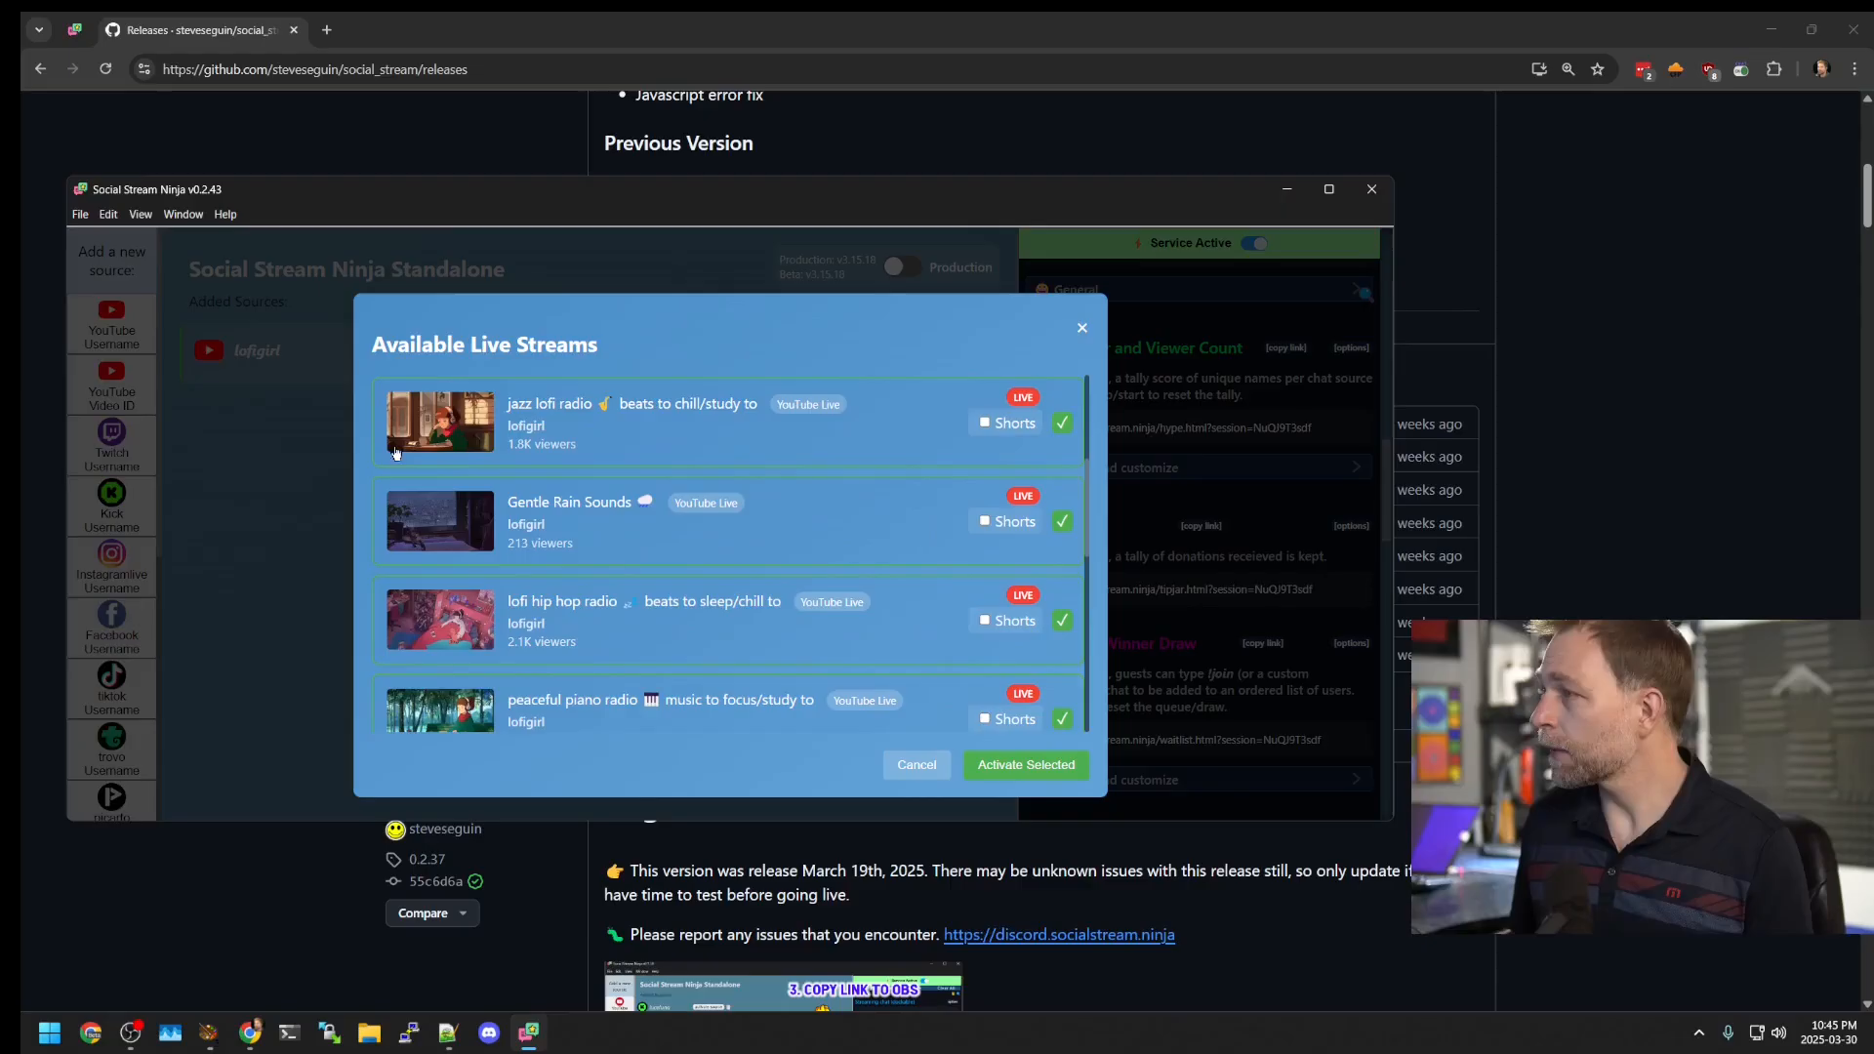
scroll(641, 498, down, 5)
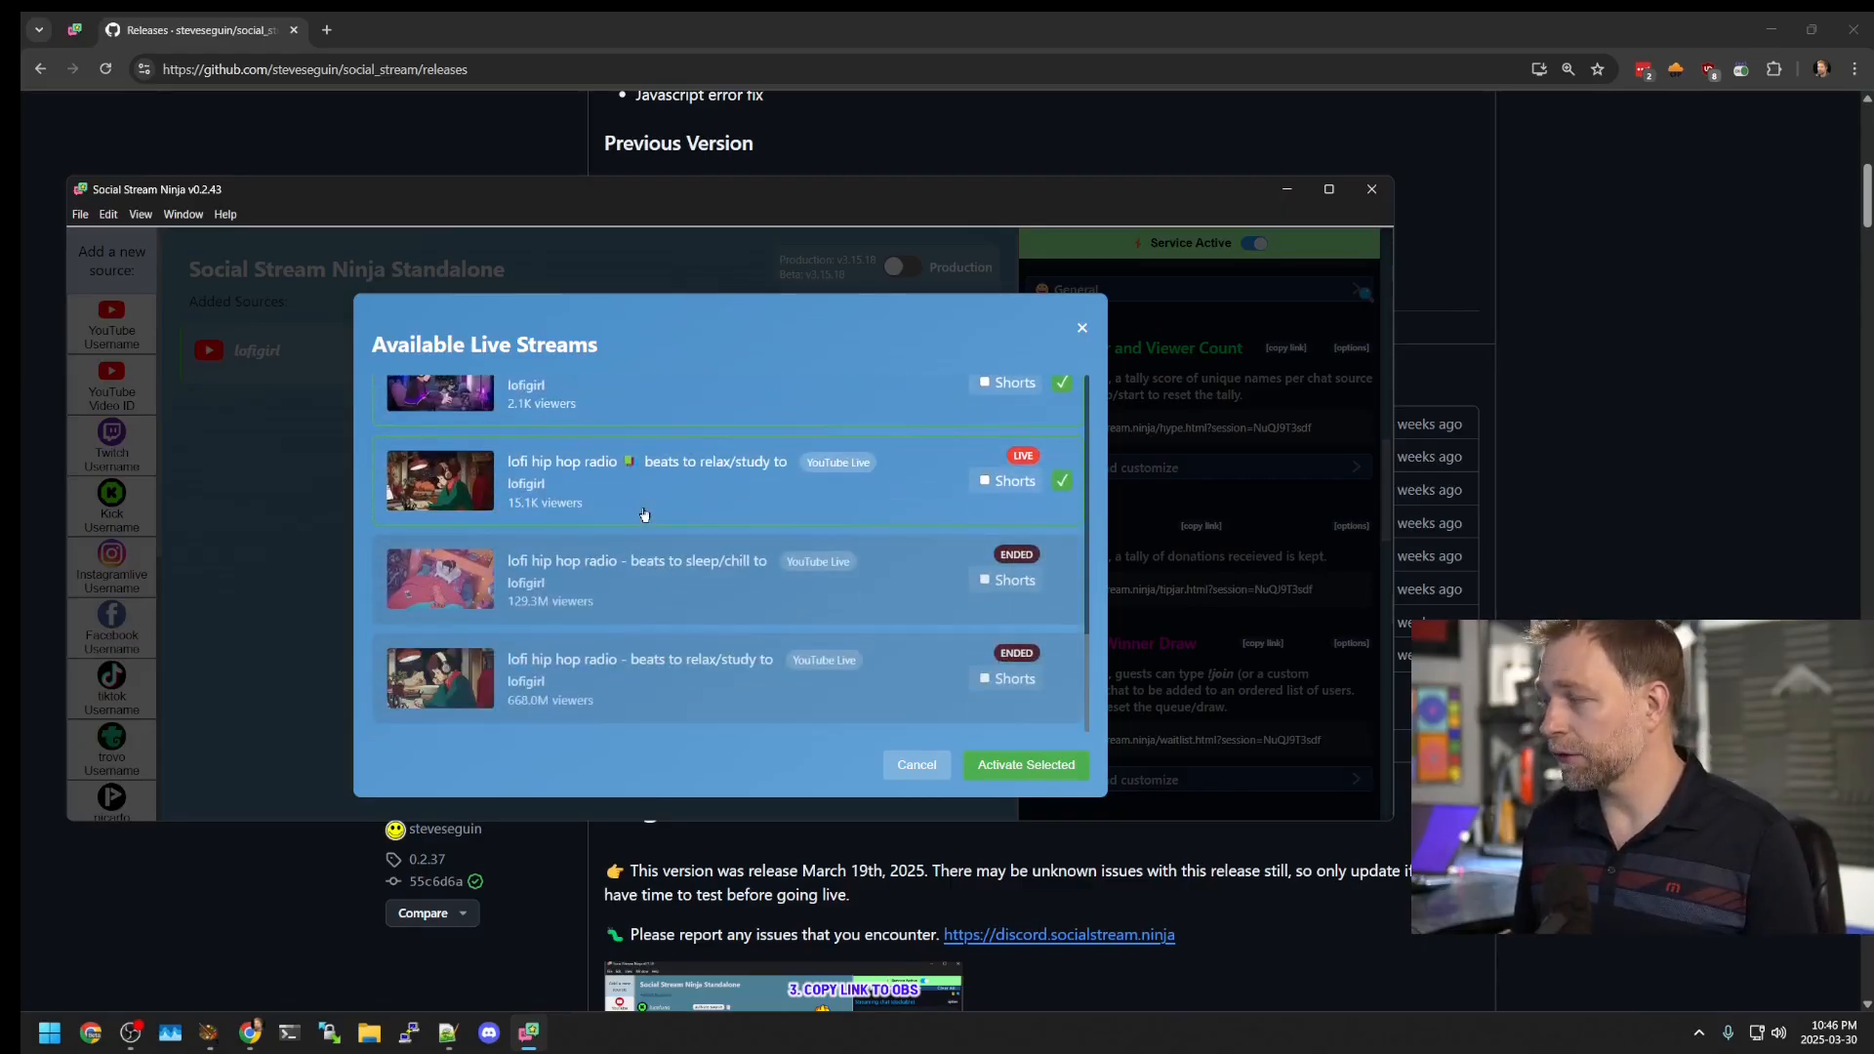
scroll(644, 515, up, 4)
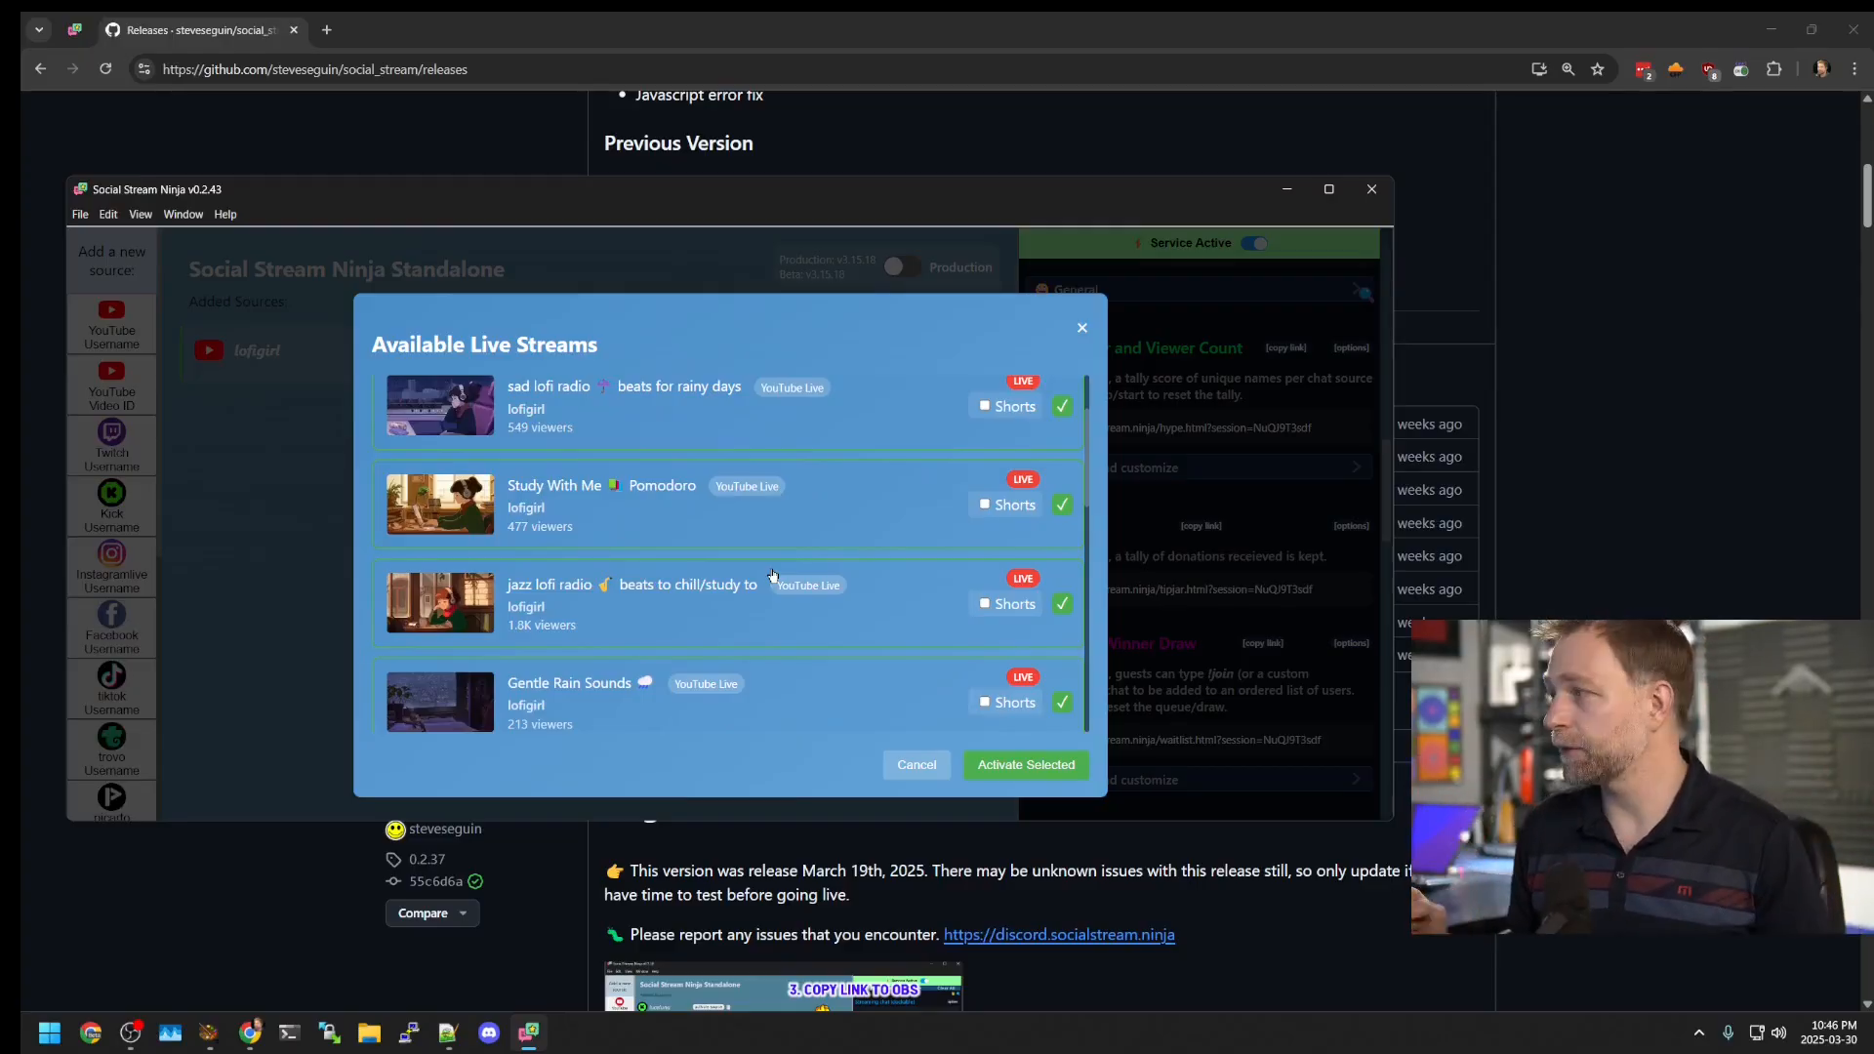
scroll(882, 488, up, 2)
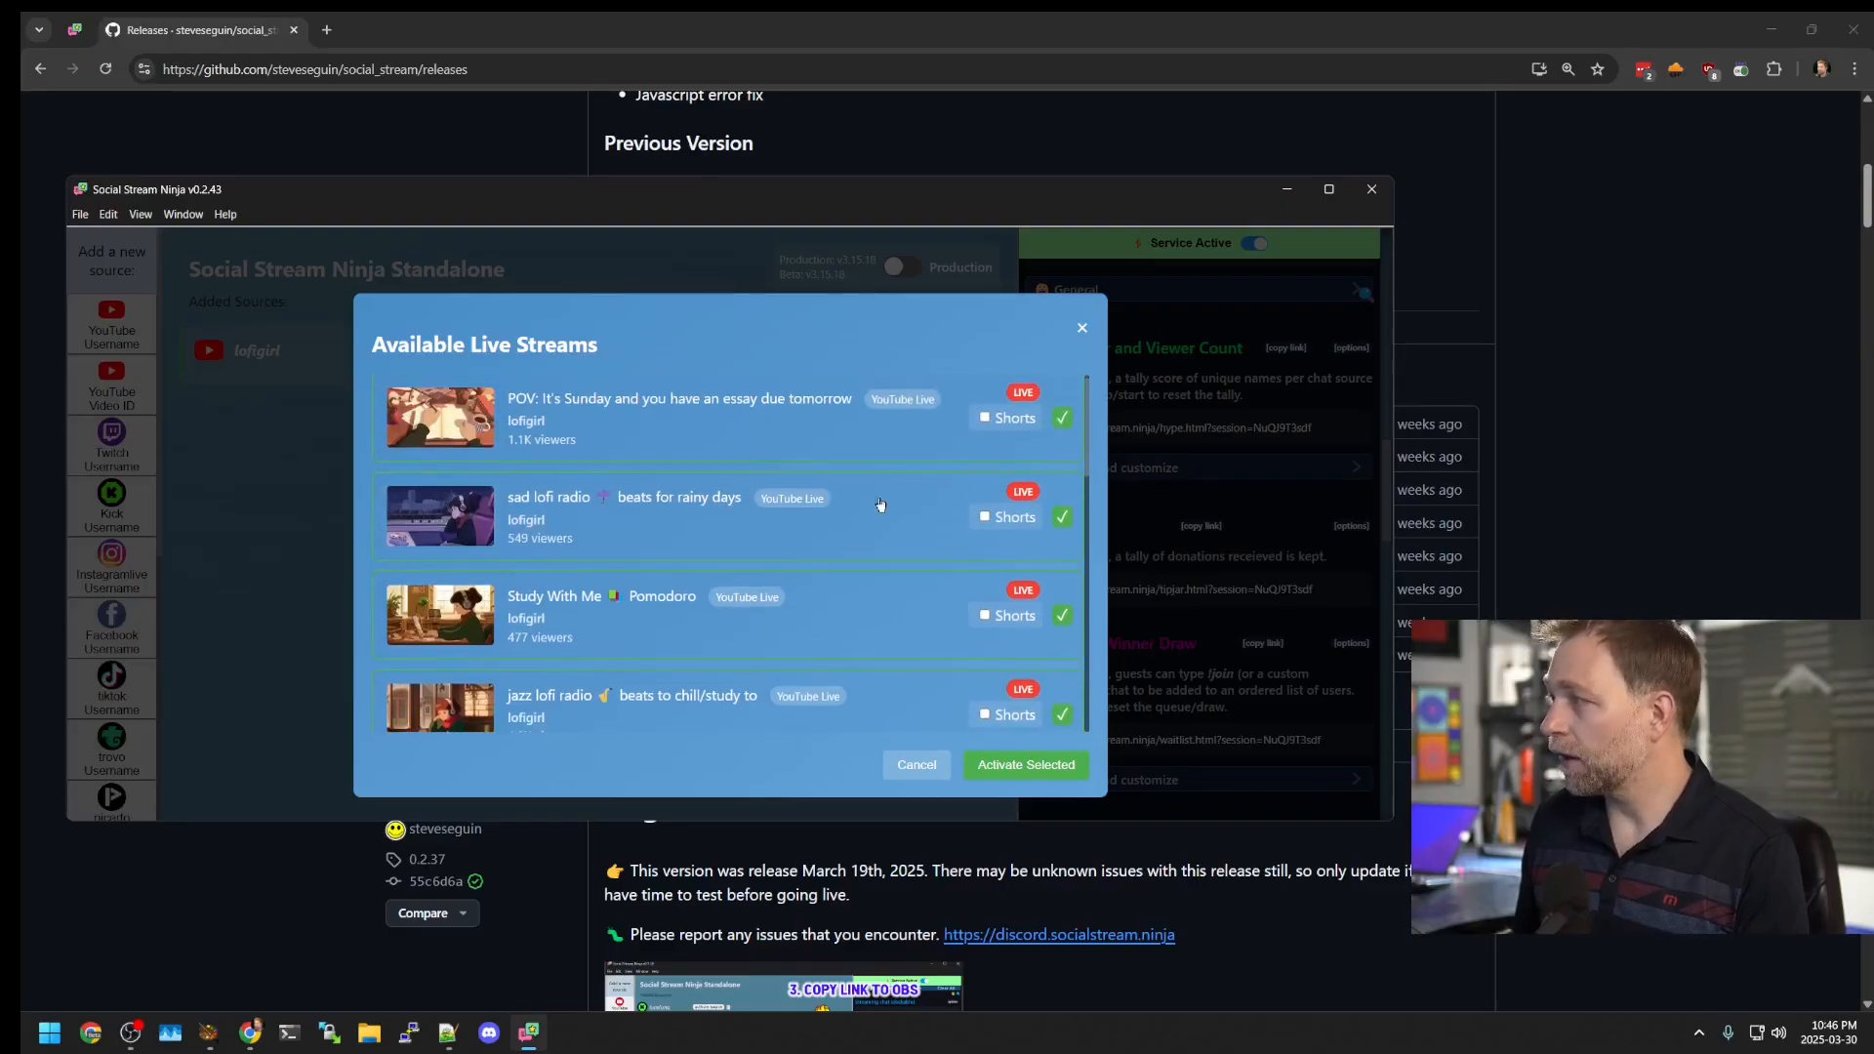
click(826, 467)
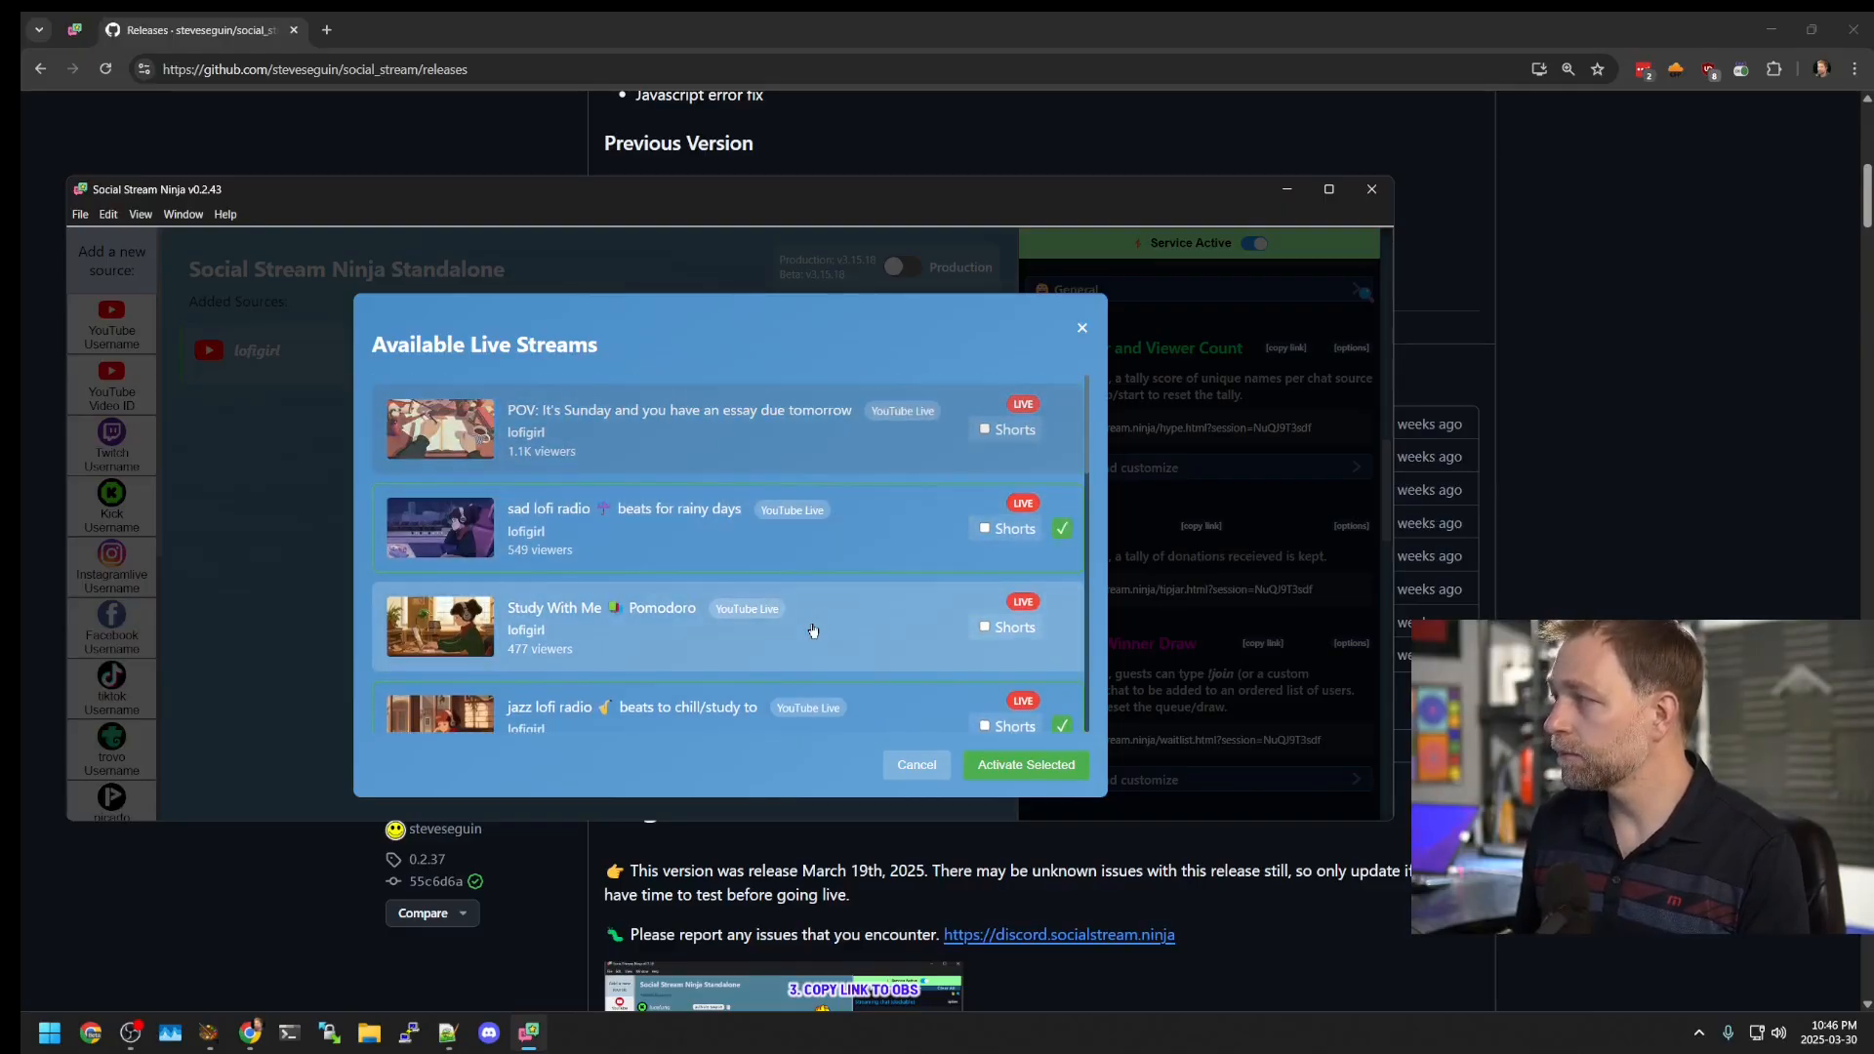
click(824, 462)
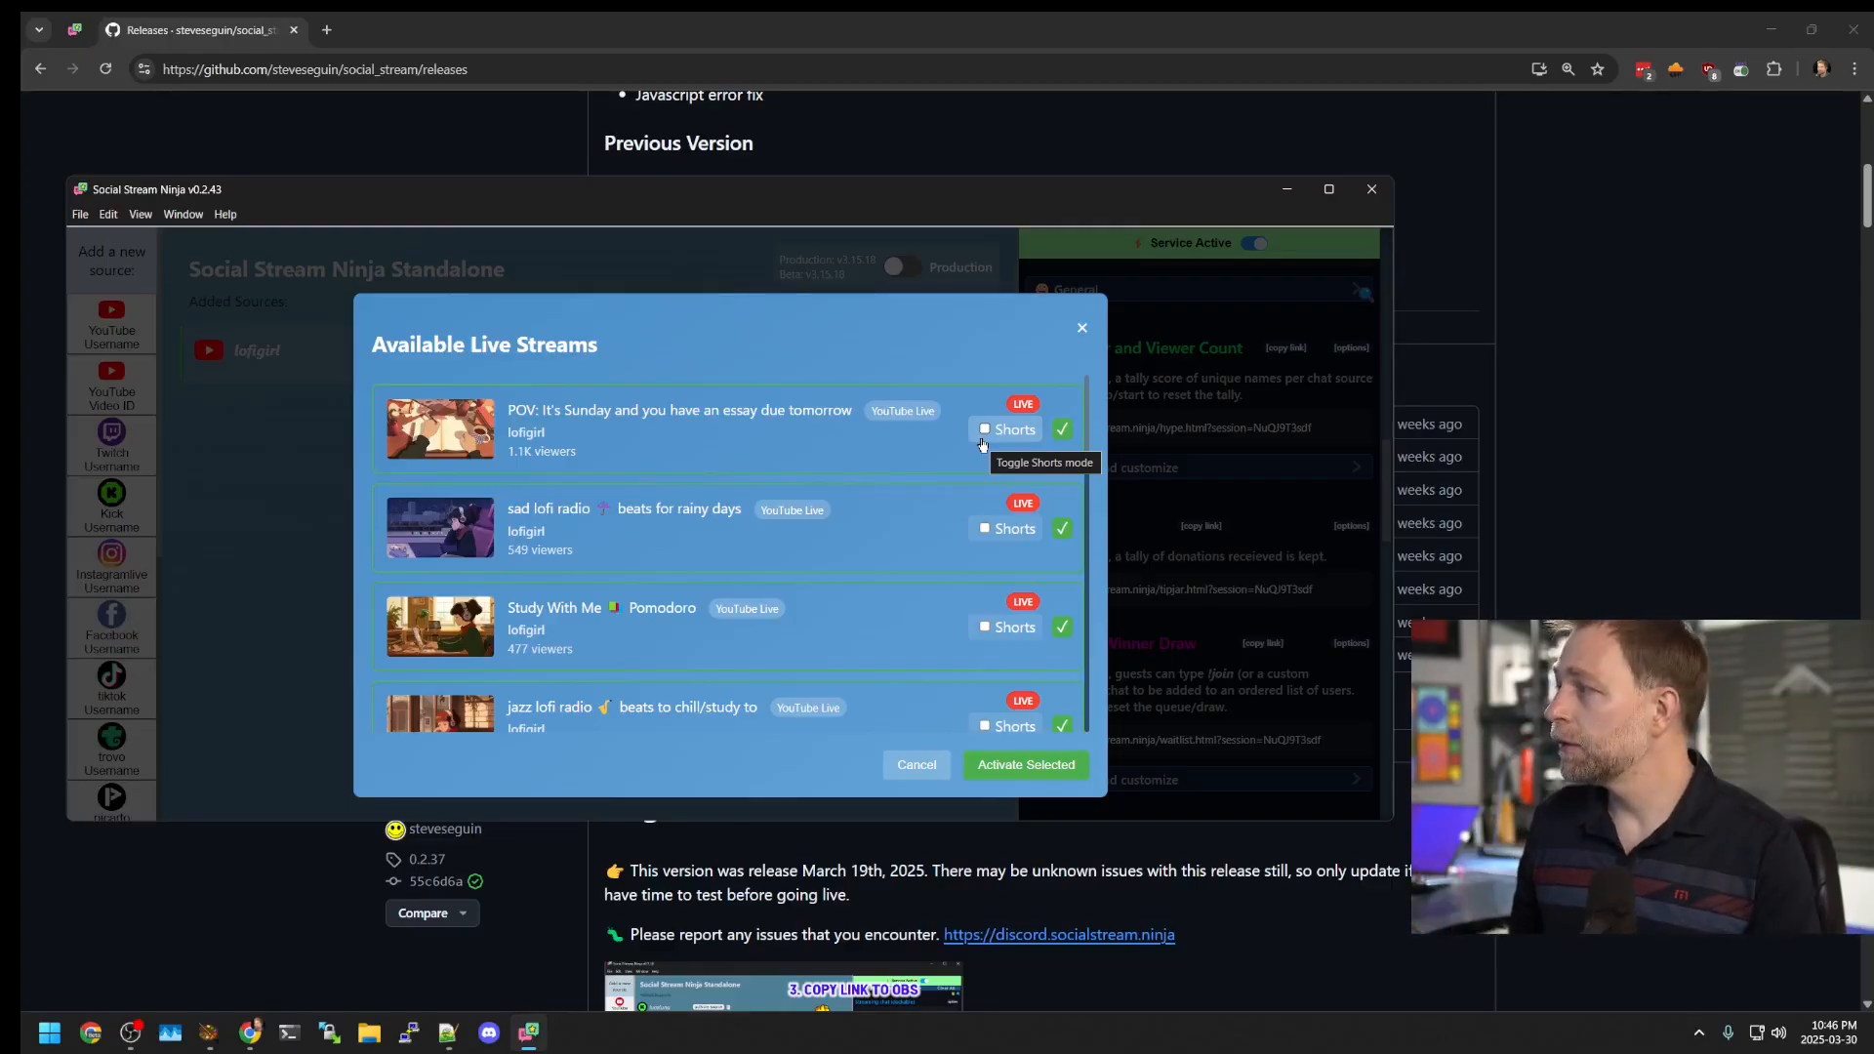
Step: Tick Shorts for sad lofi, jazz lofi, rain, lofi hip hop, peaceful piano and asian lofi streams, then activate all
click(984, 528)
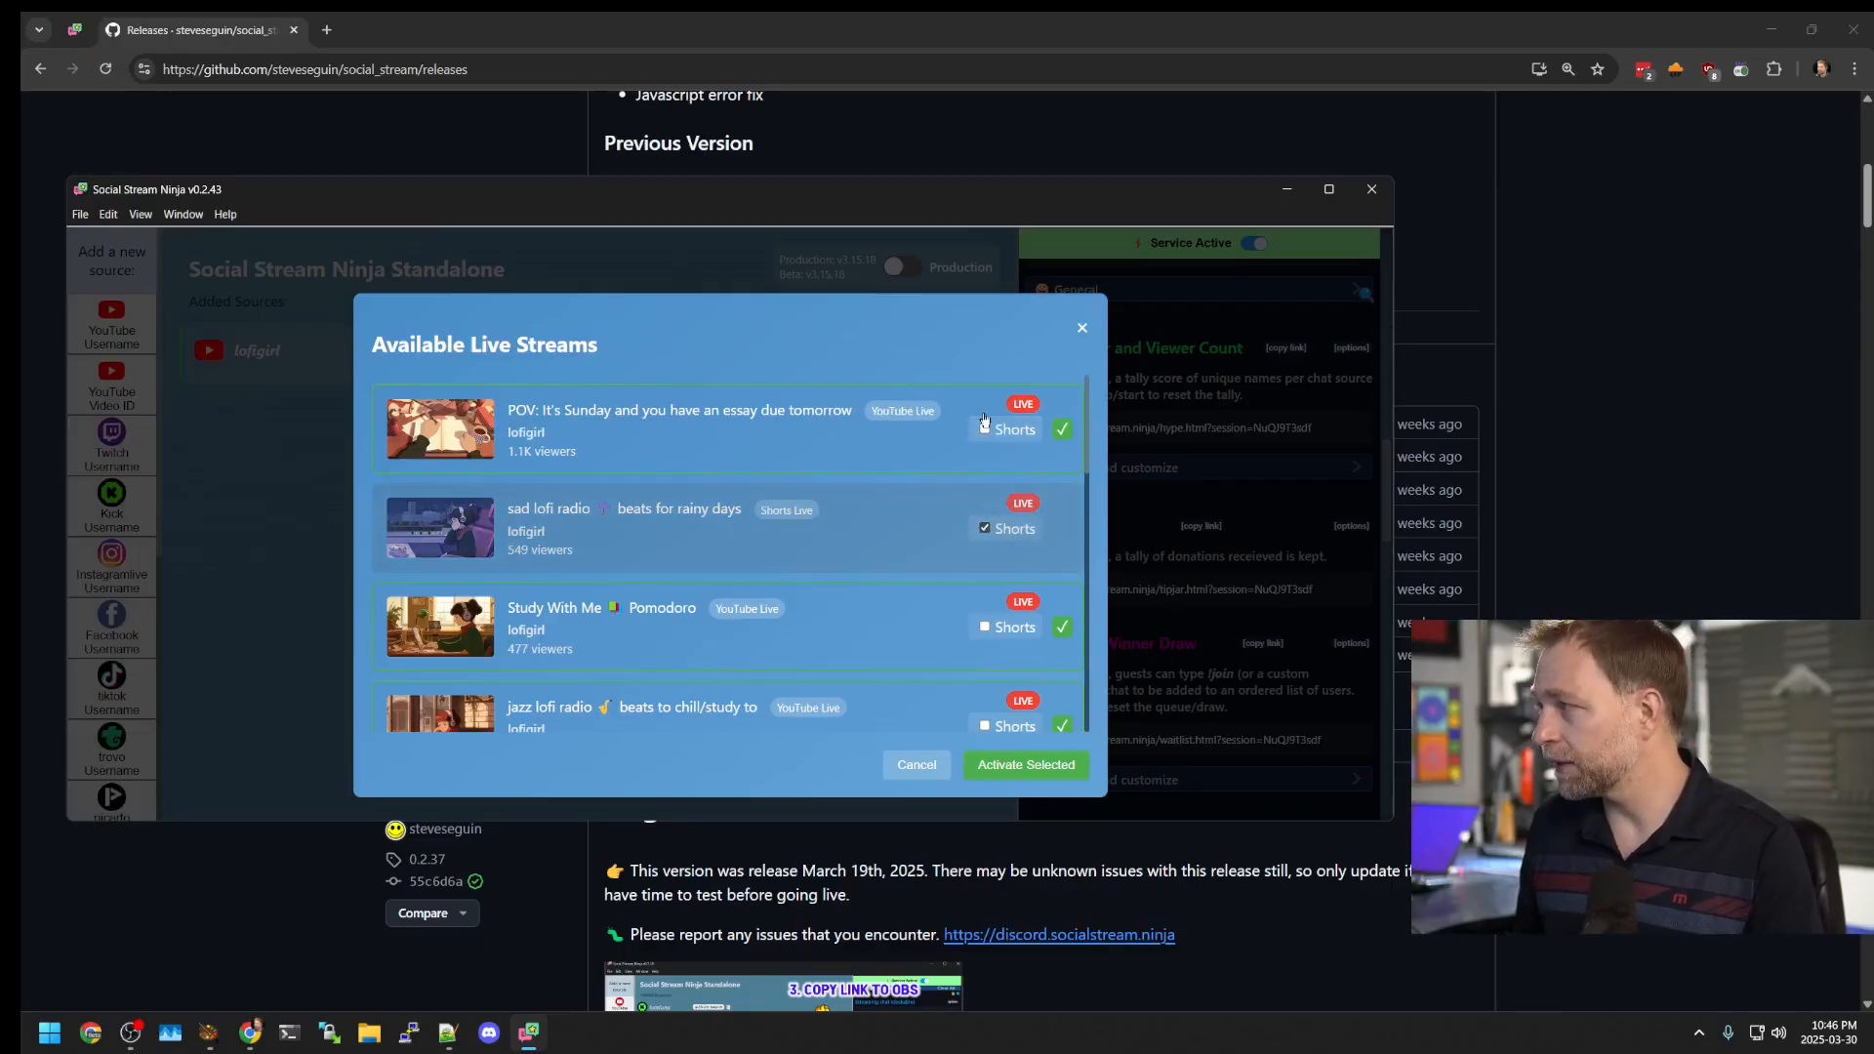
scroll(976, 671, down, 3)
click(984, 454)
click(984, 552)
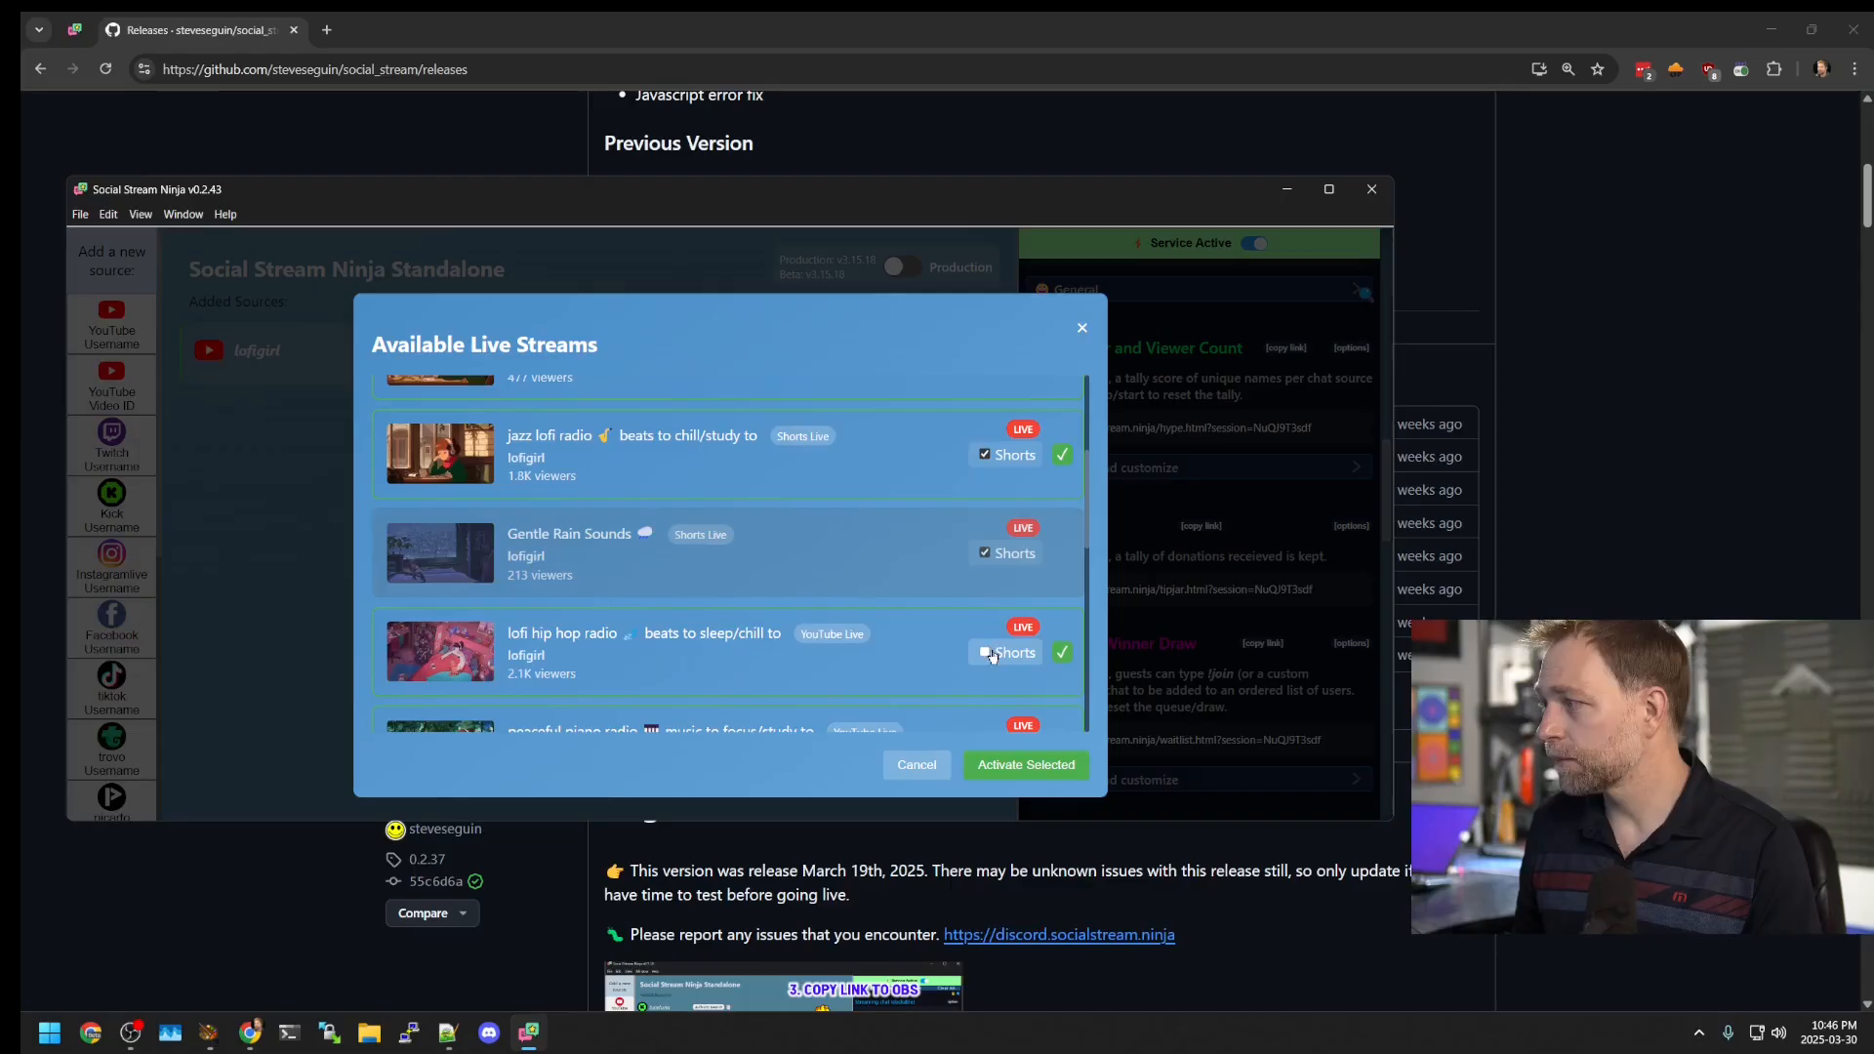
click(991, 655)
scroll(991, 655, down, 3)
click(986, 478)
click(984, 578)
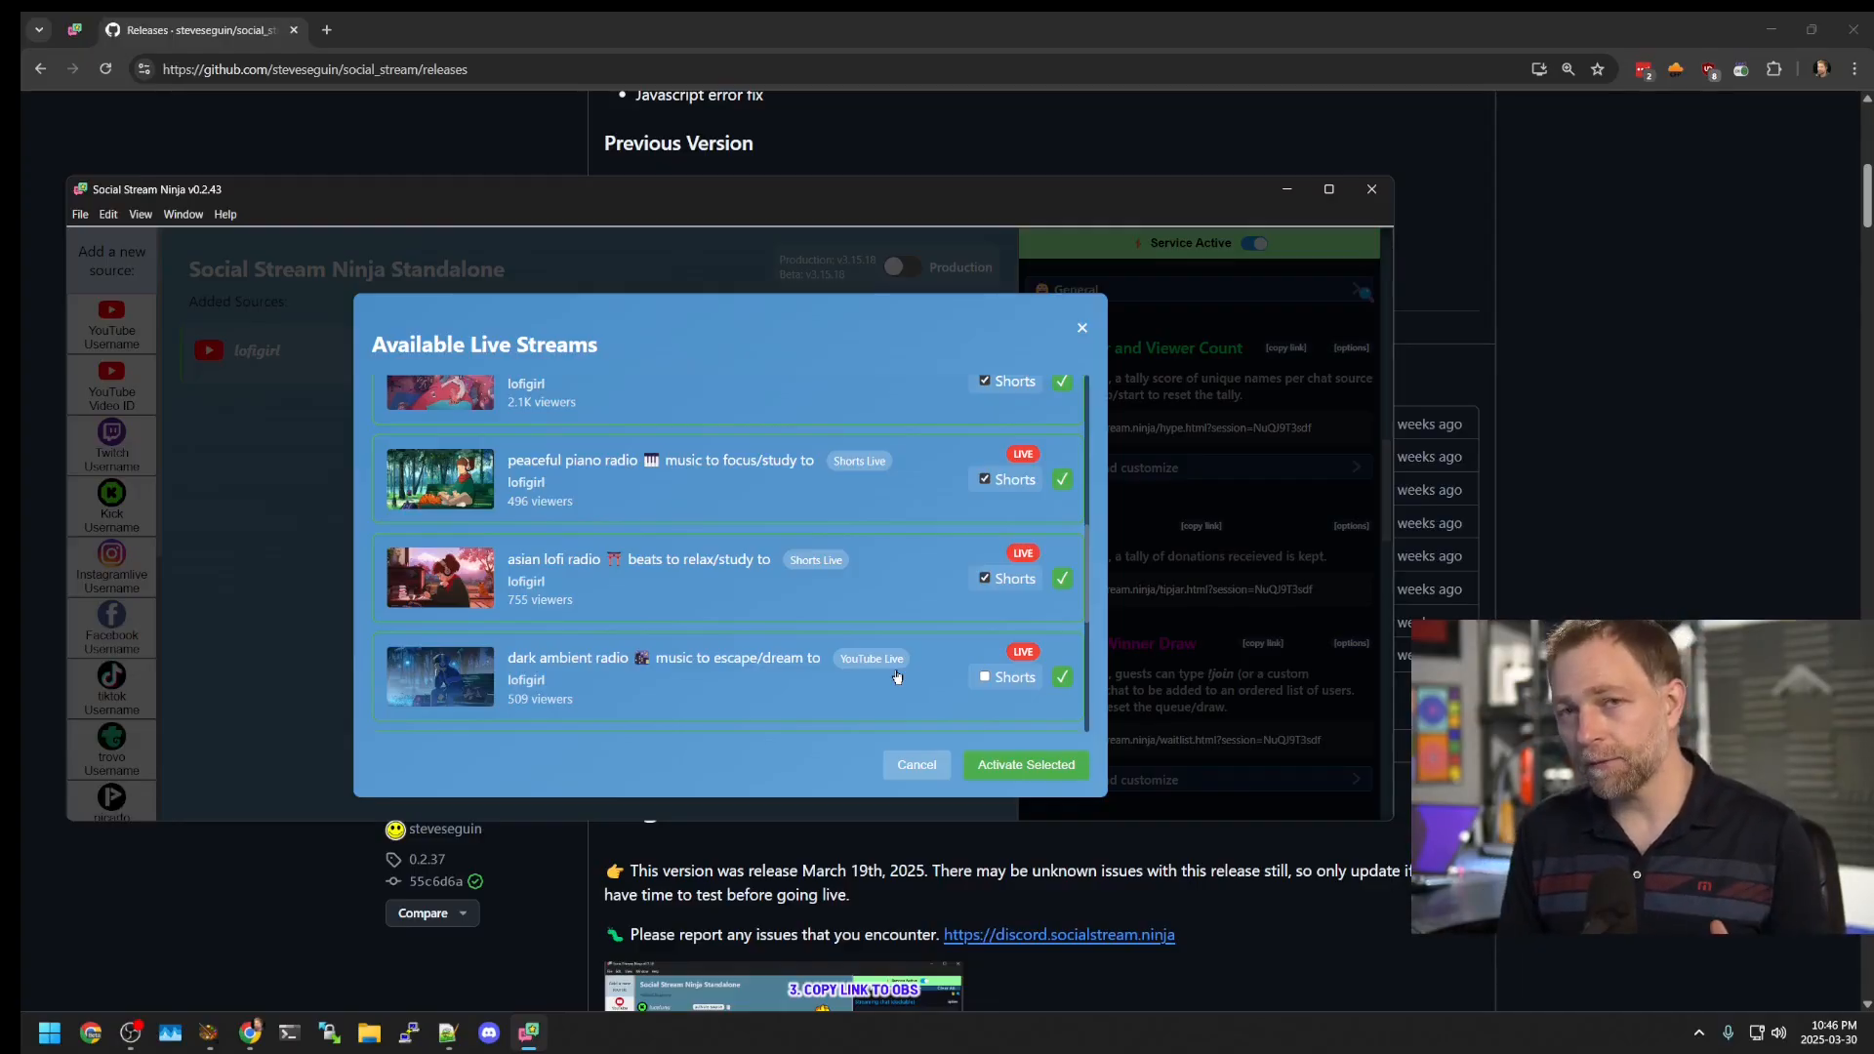
scroll(896, 676, up, 8)
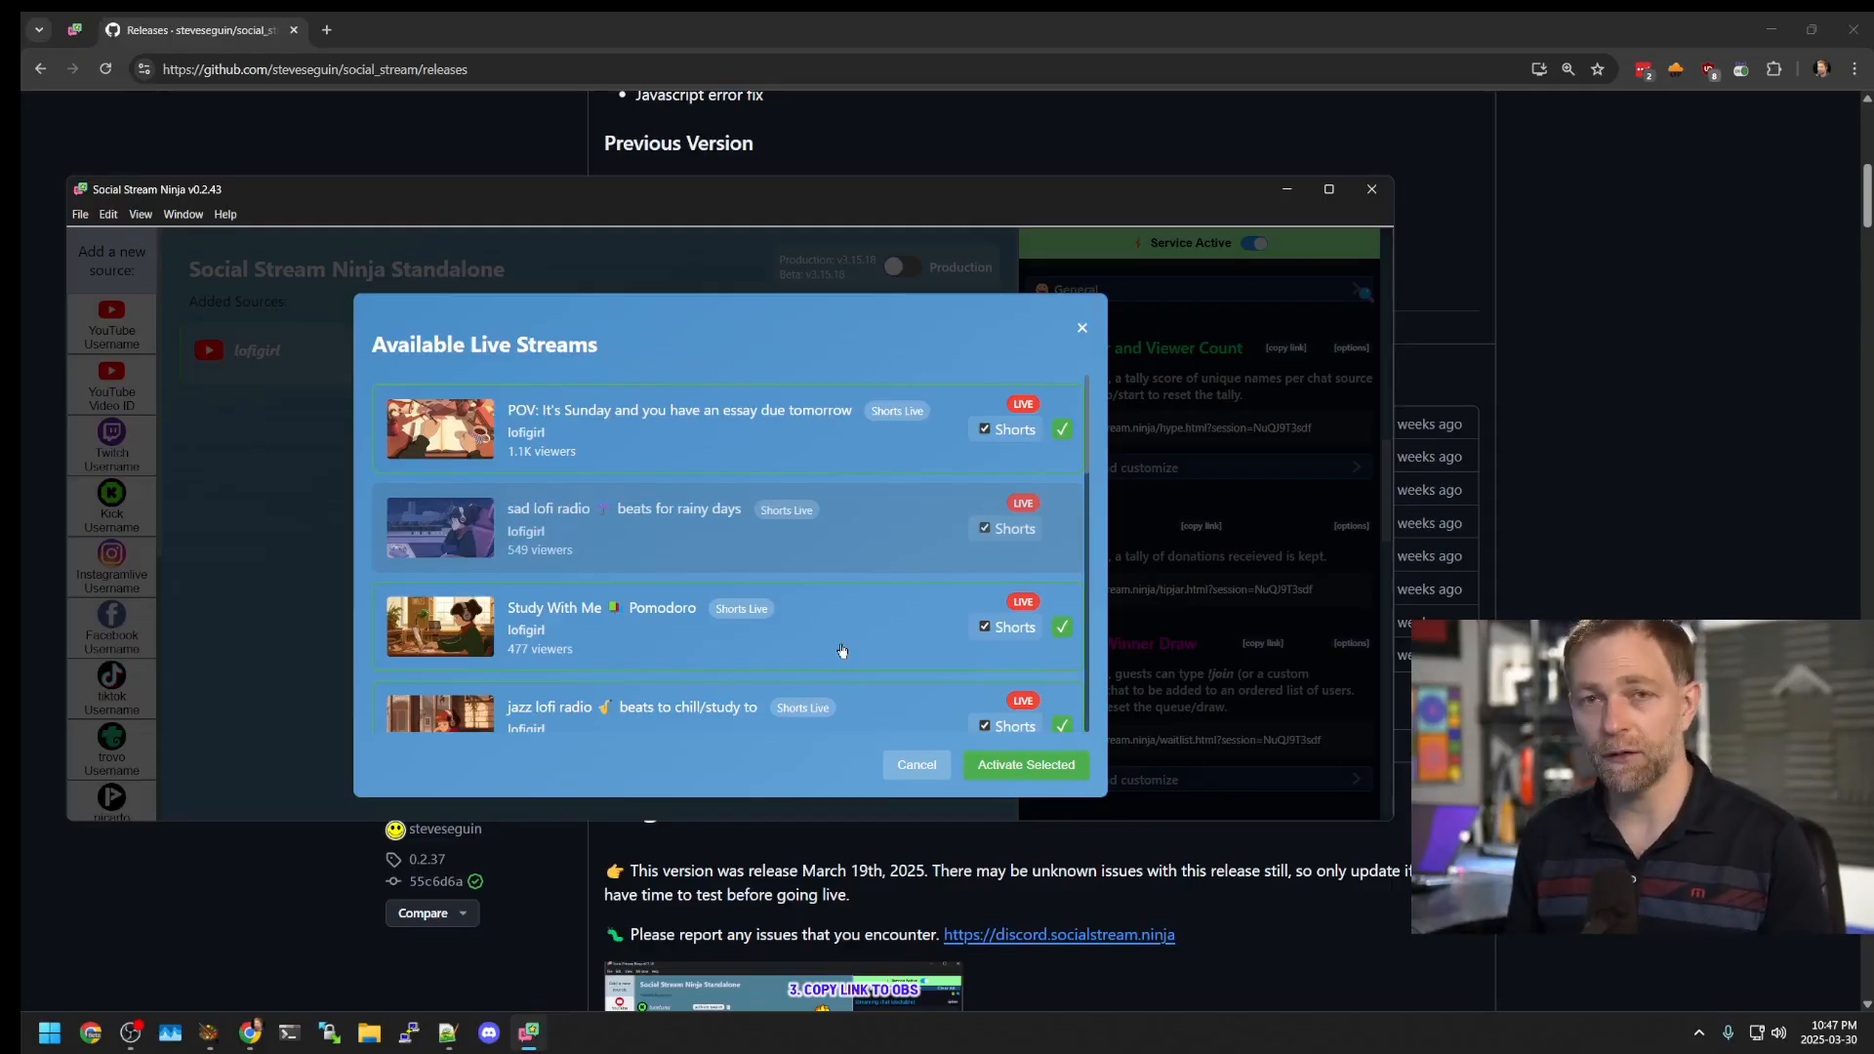
scroll(840, 650, down, 8)
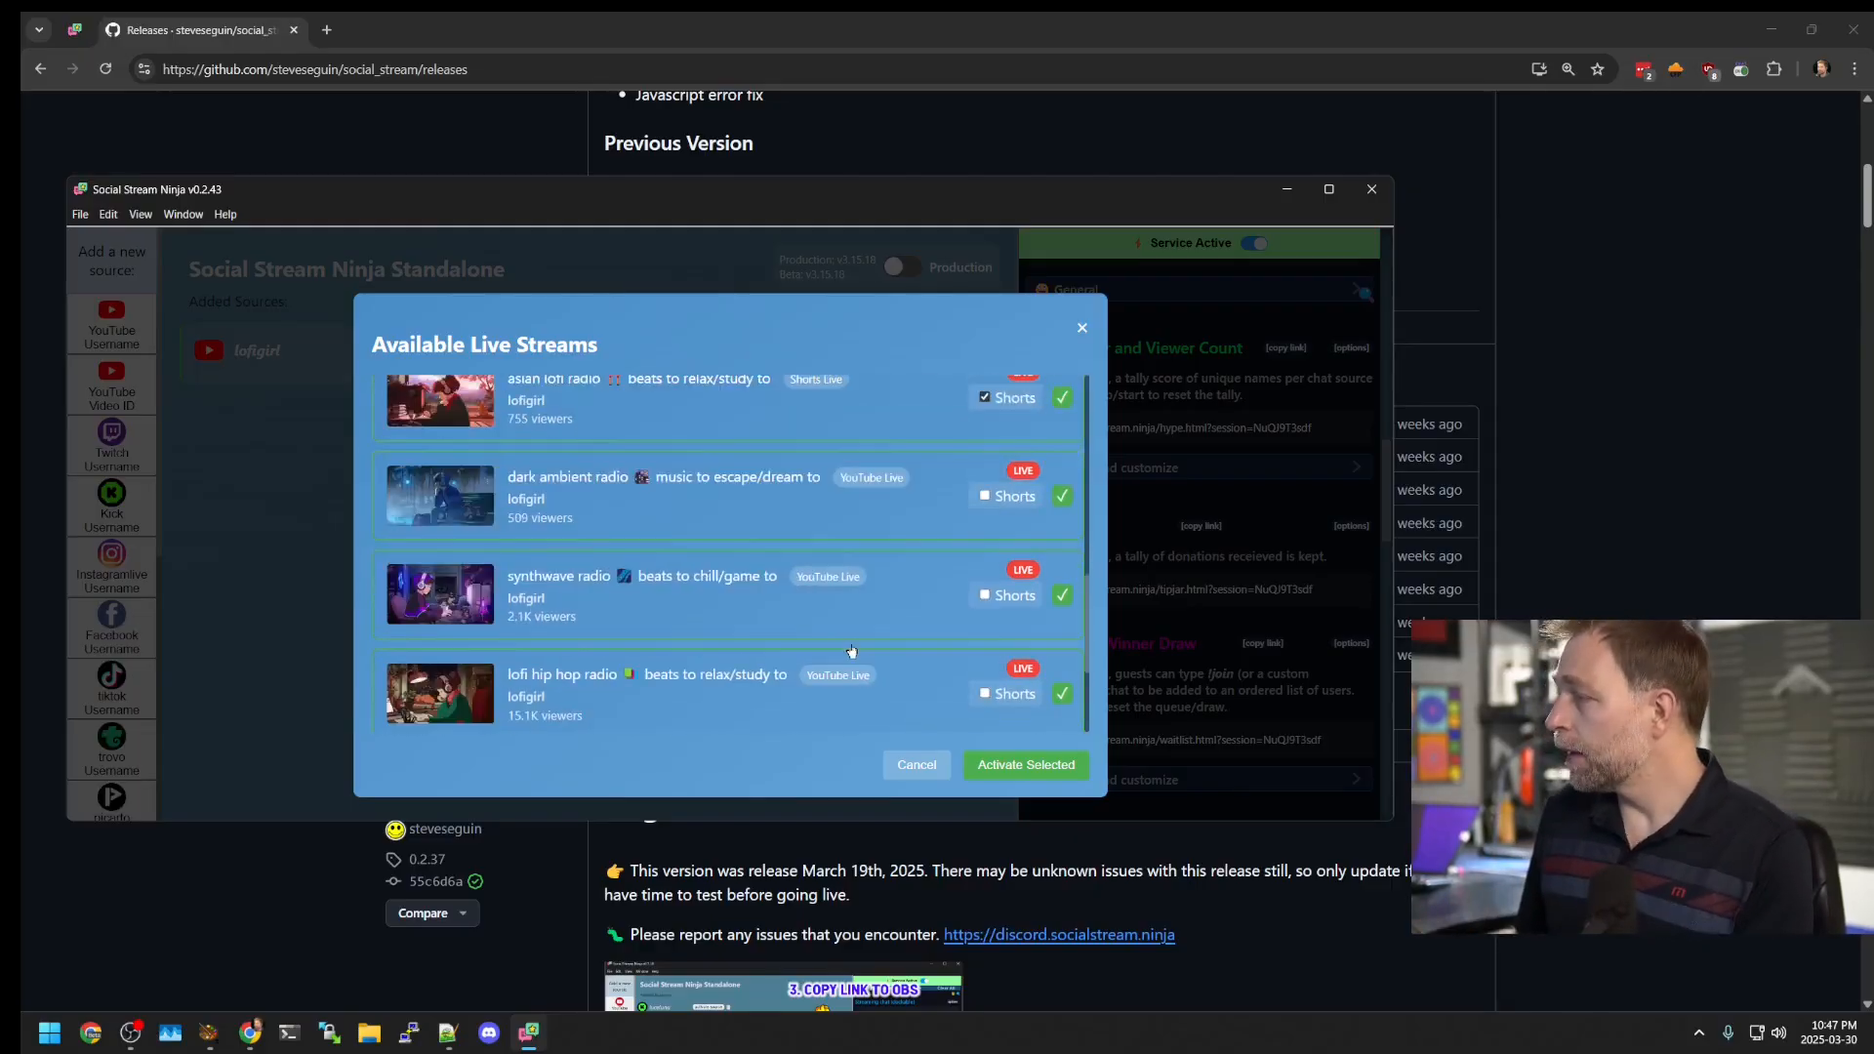
click(1020, 765)
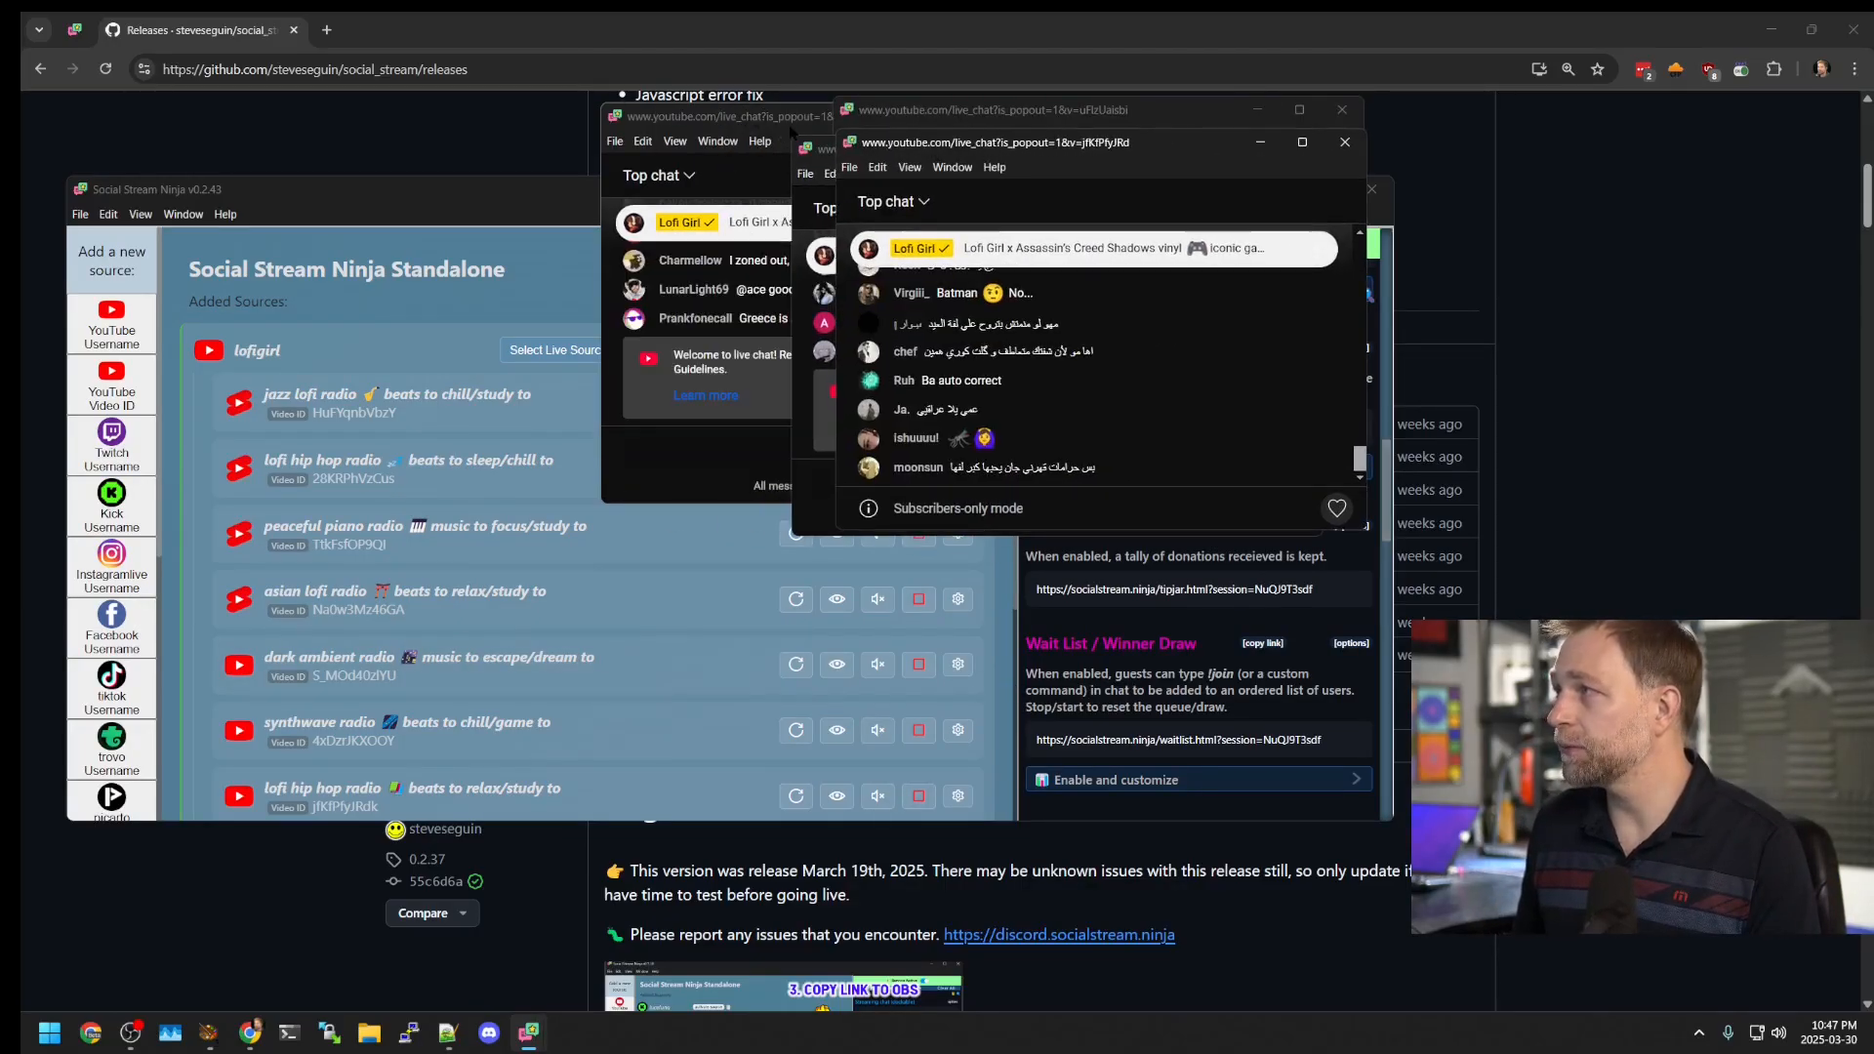
Step: Move the lofi hip hop chat window aside and bring up the jazz lofi and lofi hip hop chats
scroll(331, 471, down, 5)
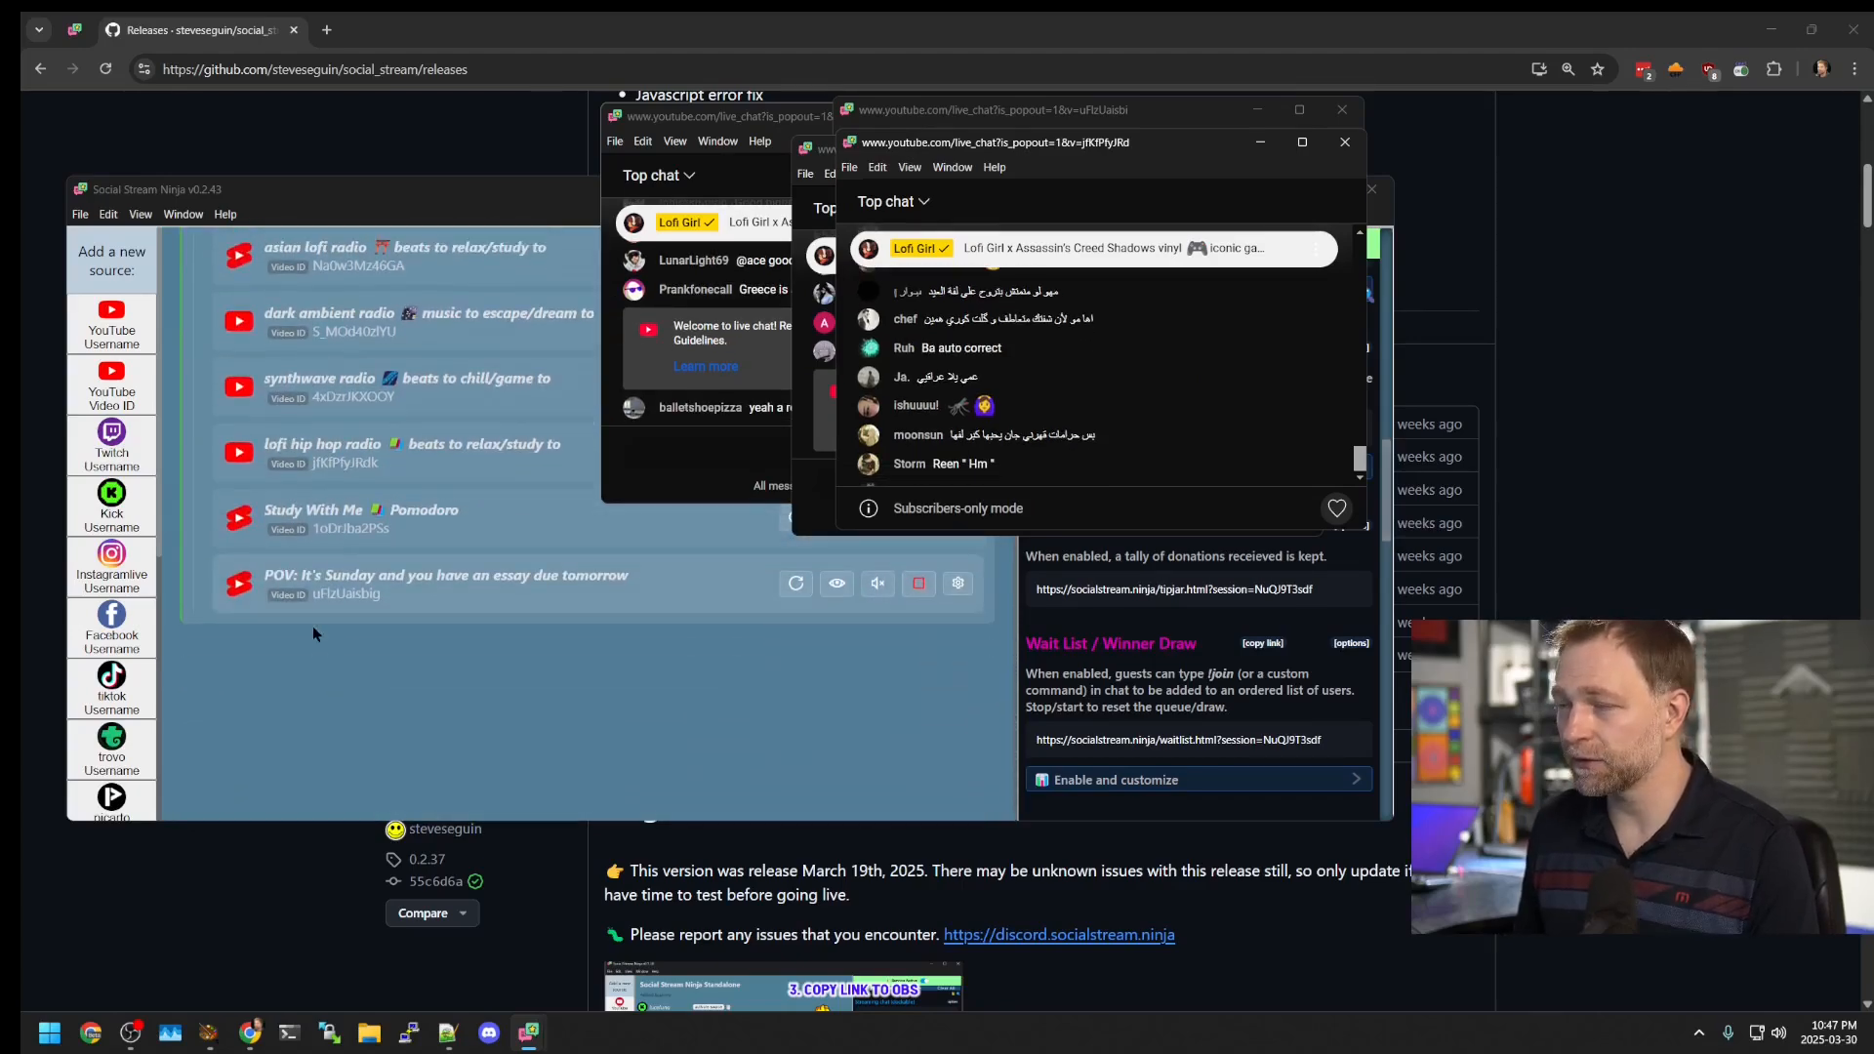
scroll(313, 627, up, 5)
scroll(307, 583, down, 5)
scroll(301, 600, up, 5)
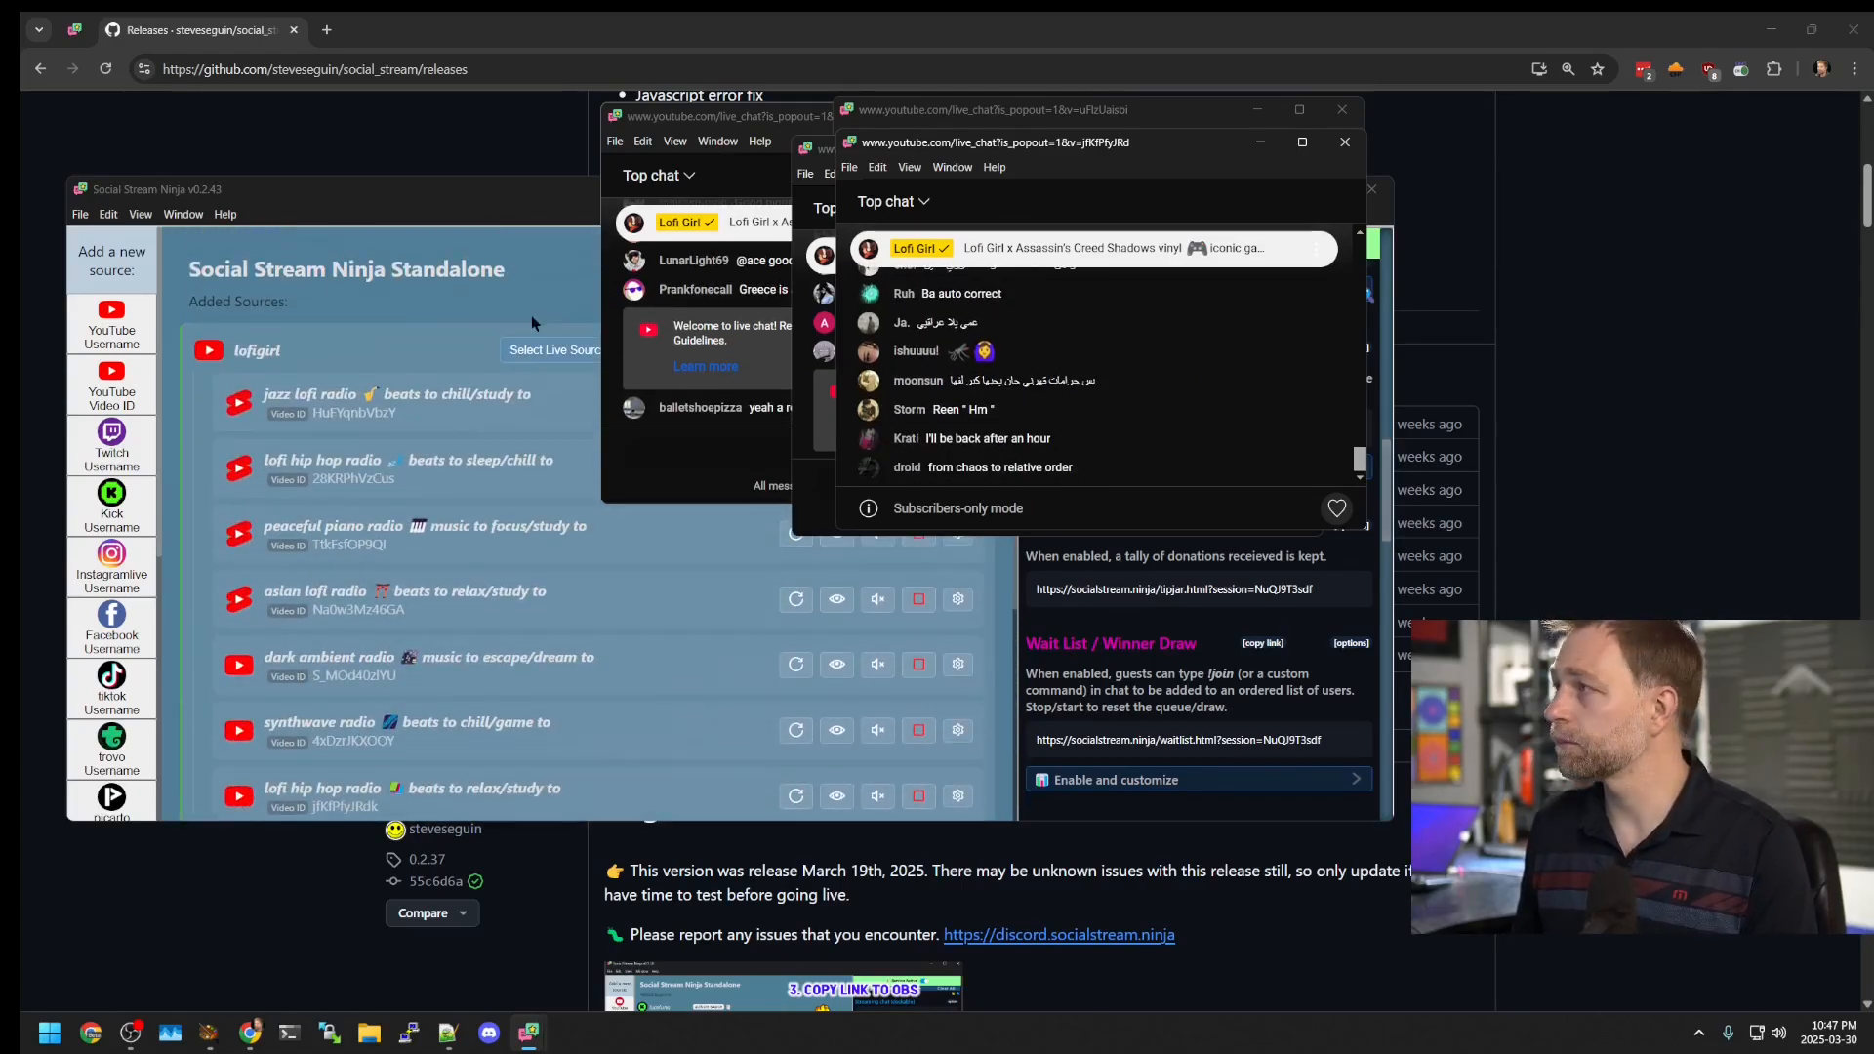
drag(938, 146, 616, 166)
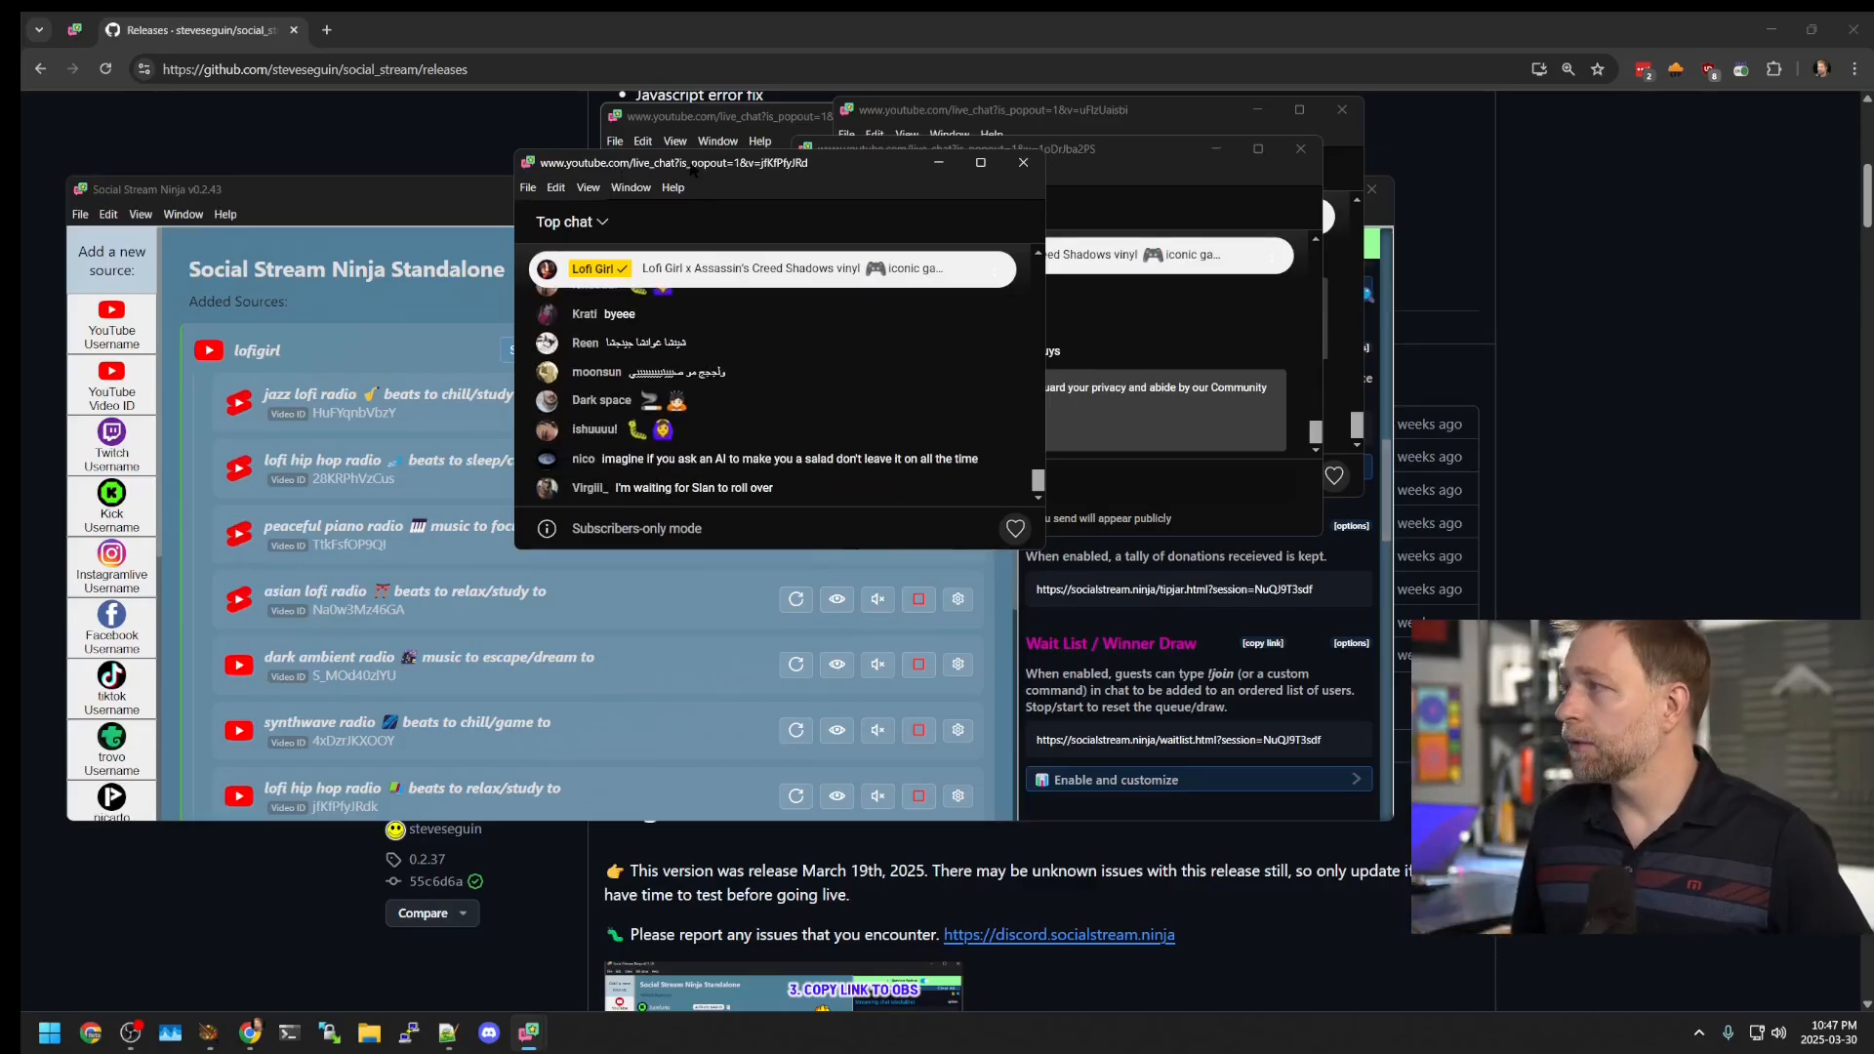
click(470, 200)
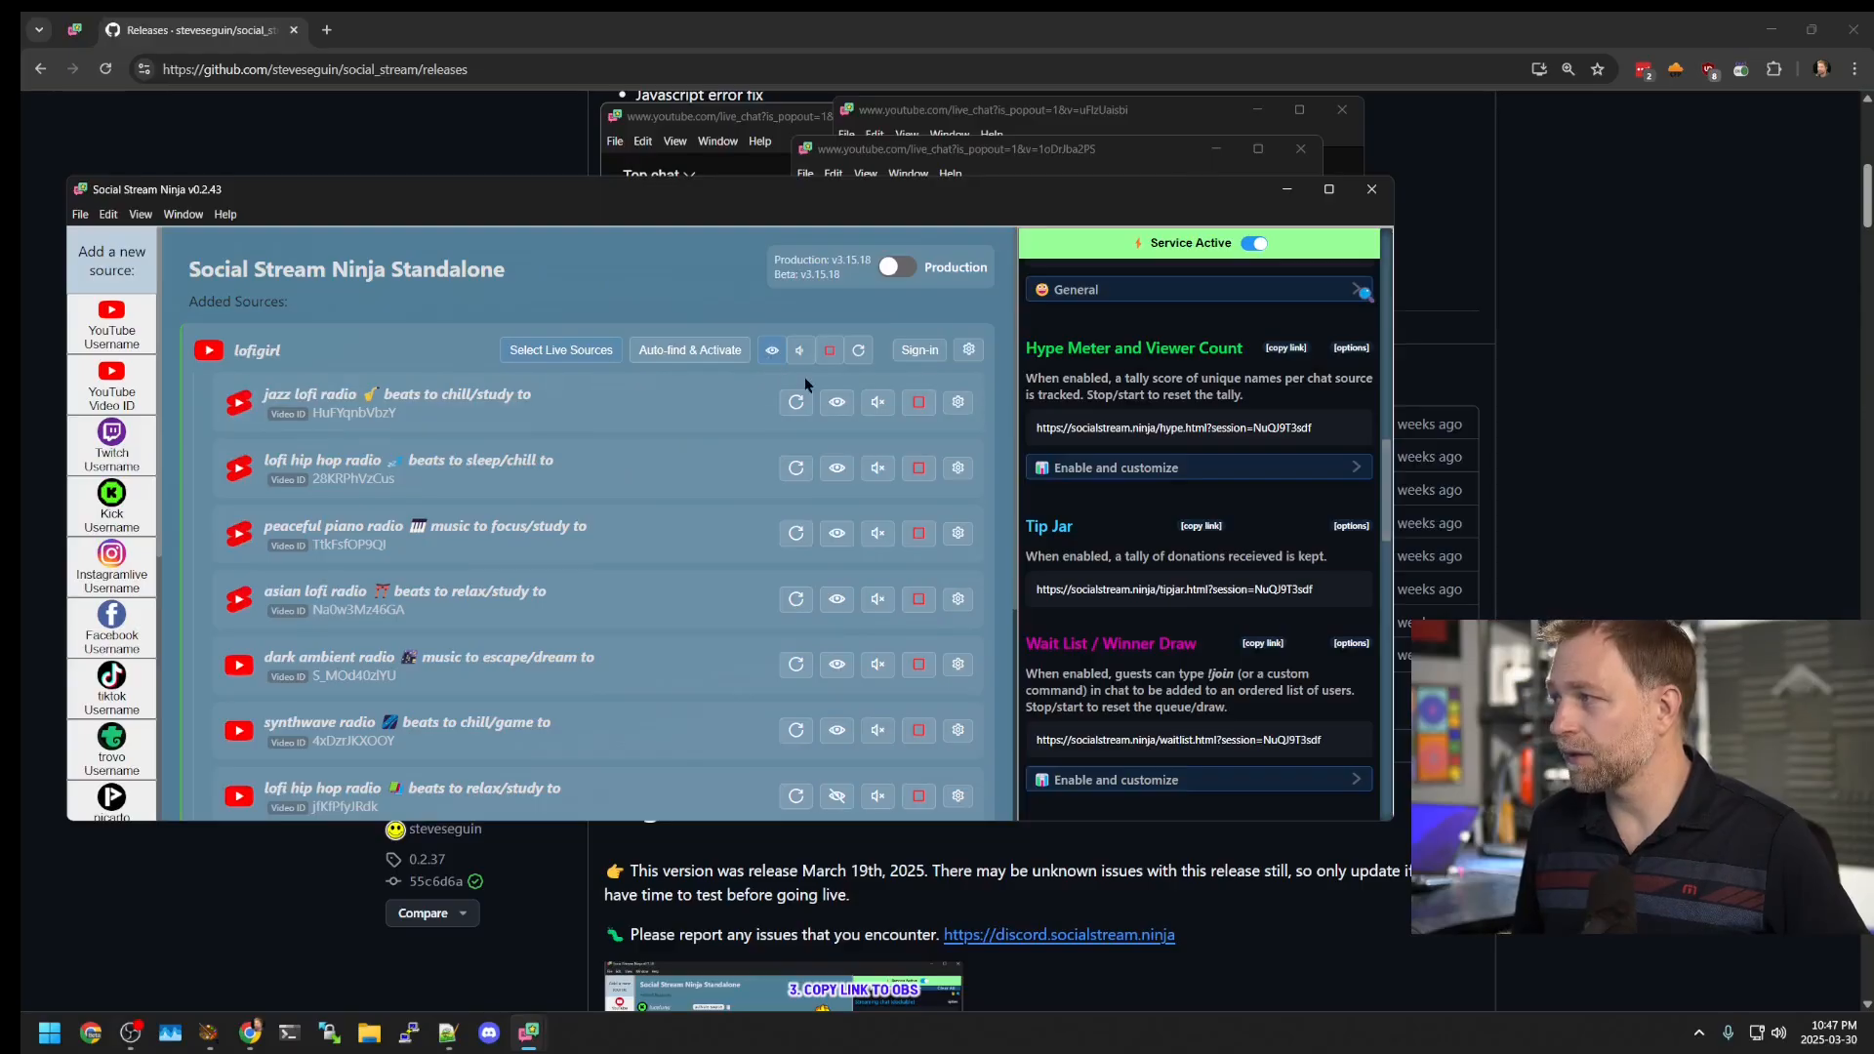
click(835, 404)
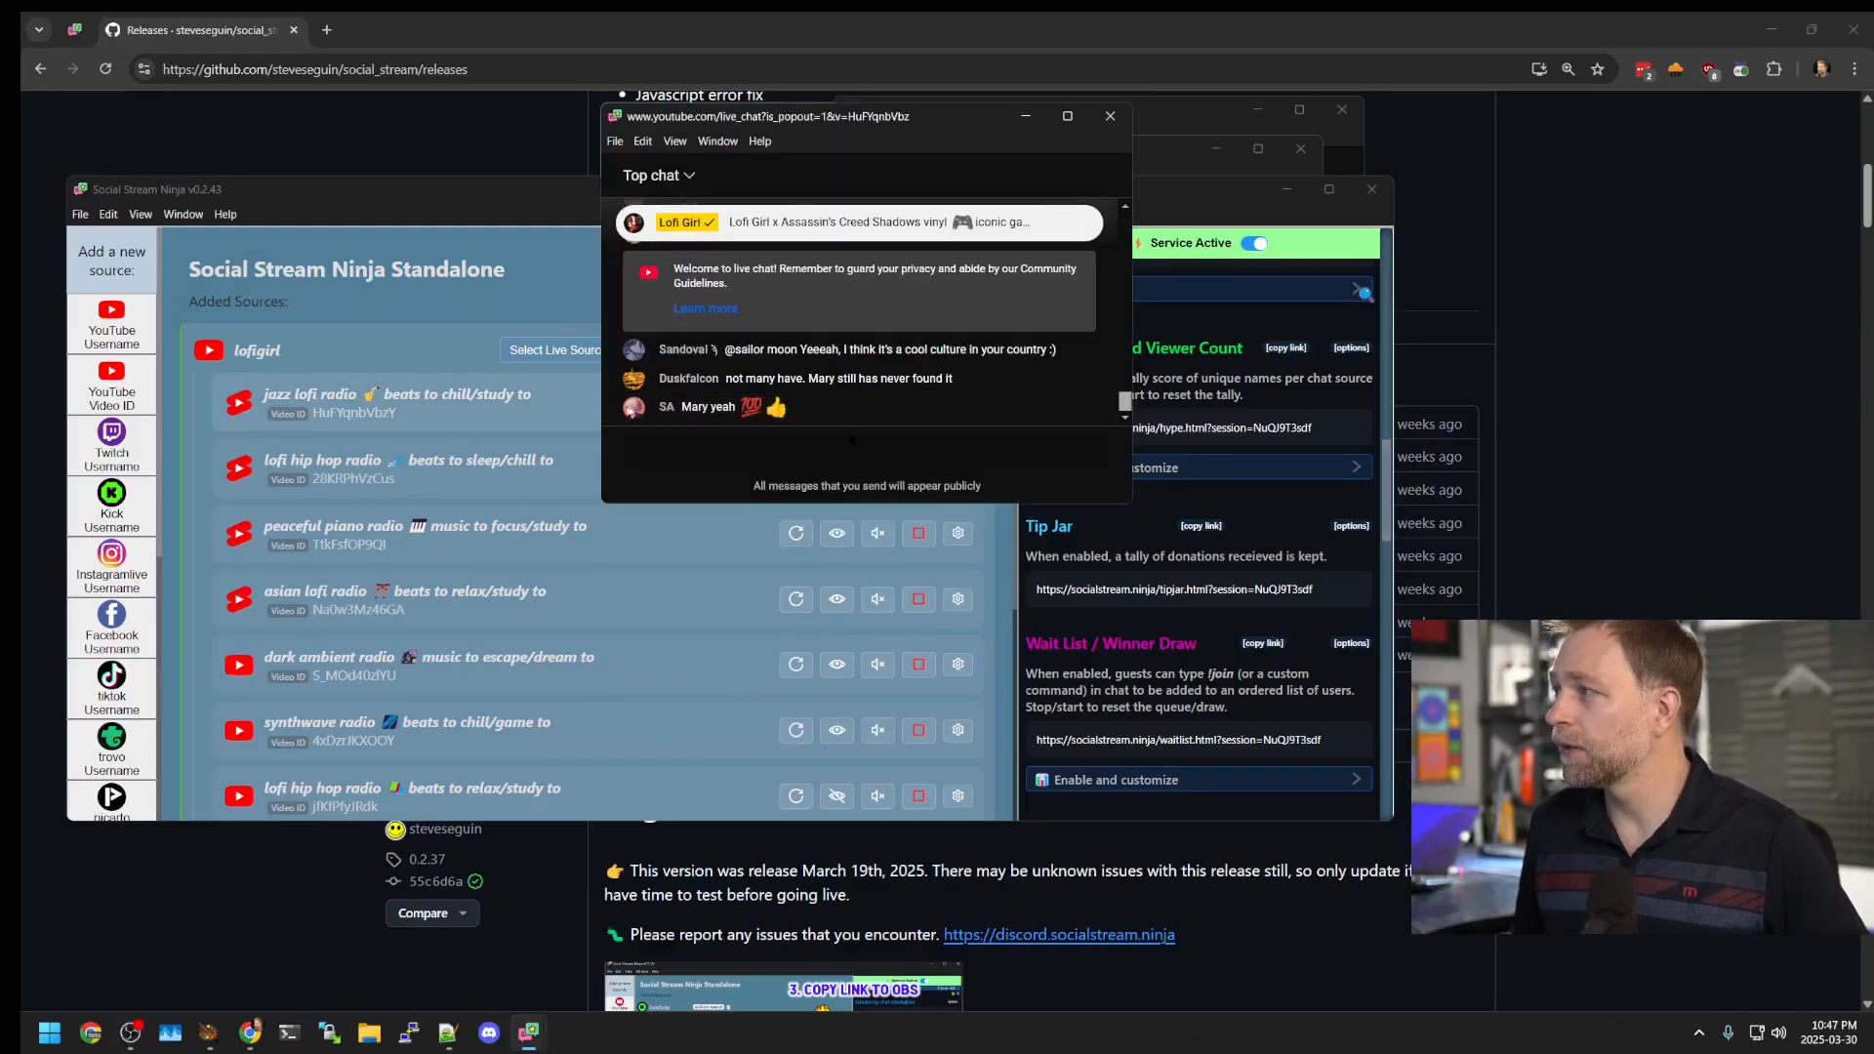
click(634, 508)
click(832, 470)
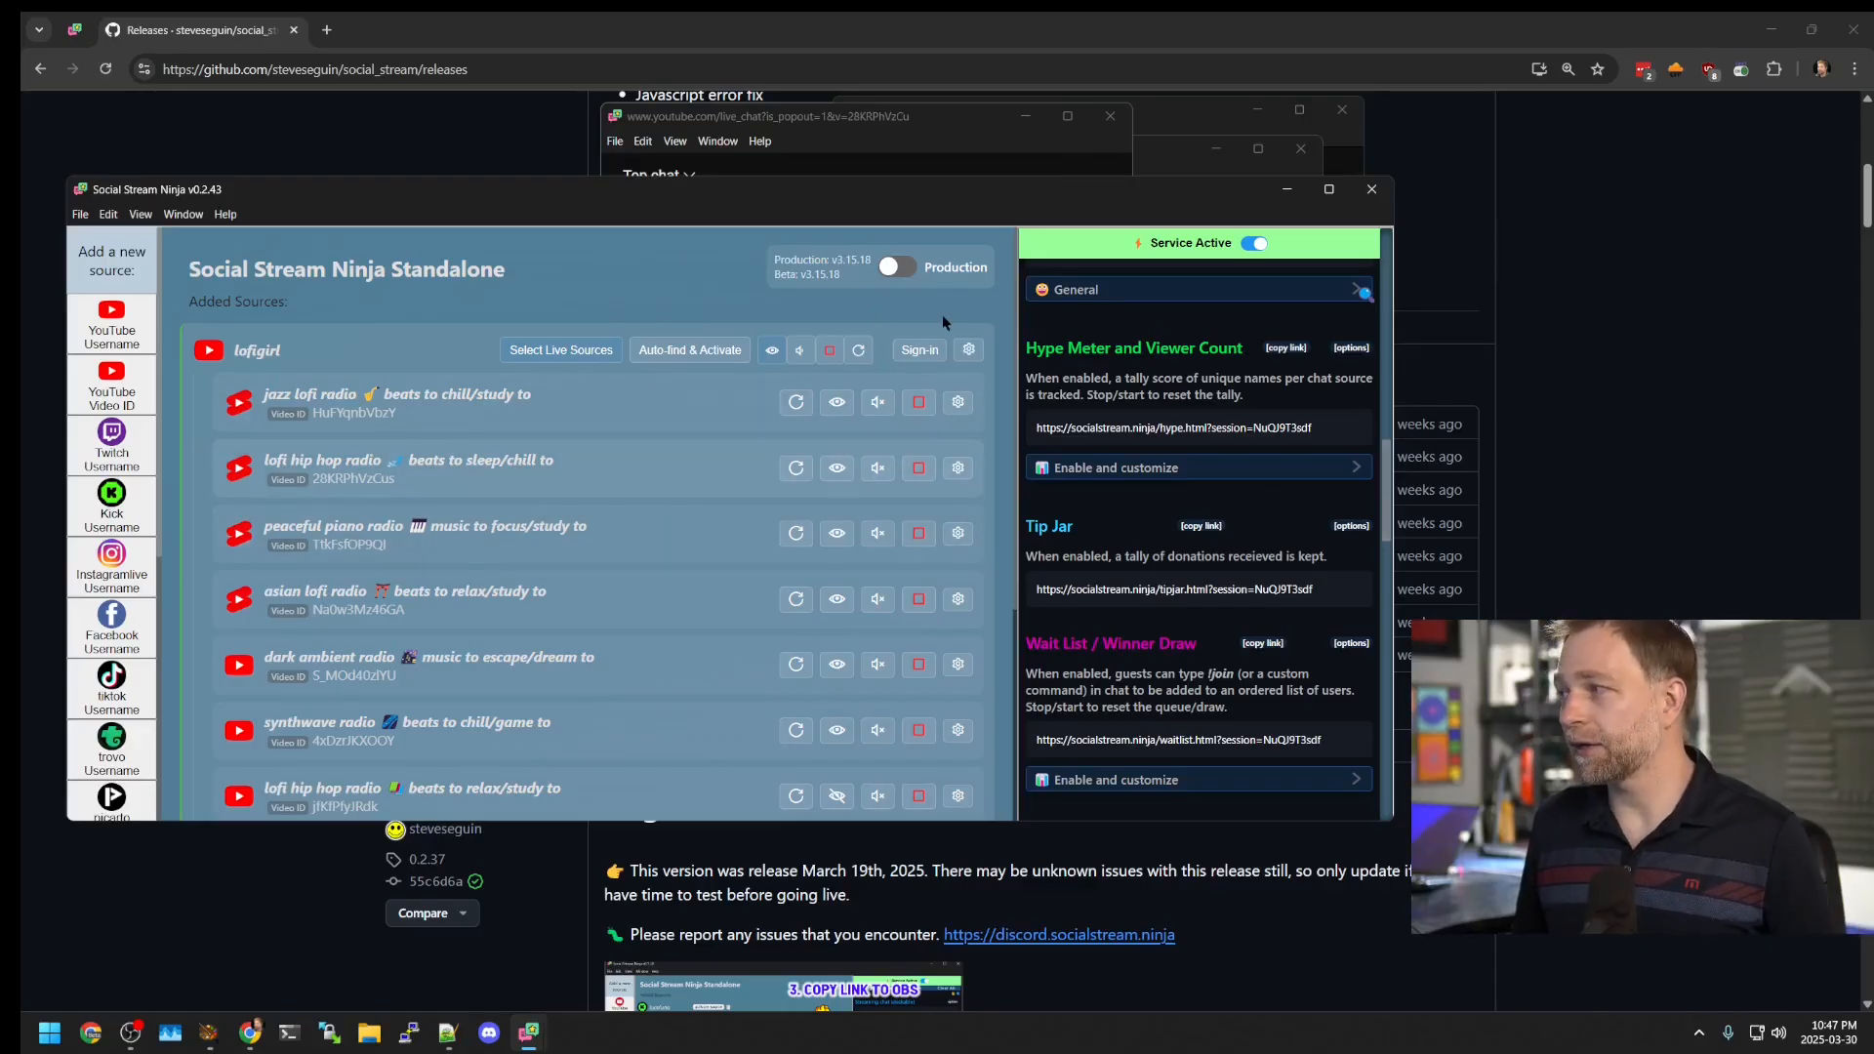
click(1052, 119)
Step: Close the lofi hip hop, jazz lofi, asian lofi, dark ambient, synthwave and peaceful piano chat windows
click(1111, 119)
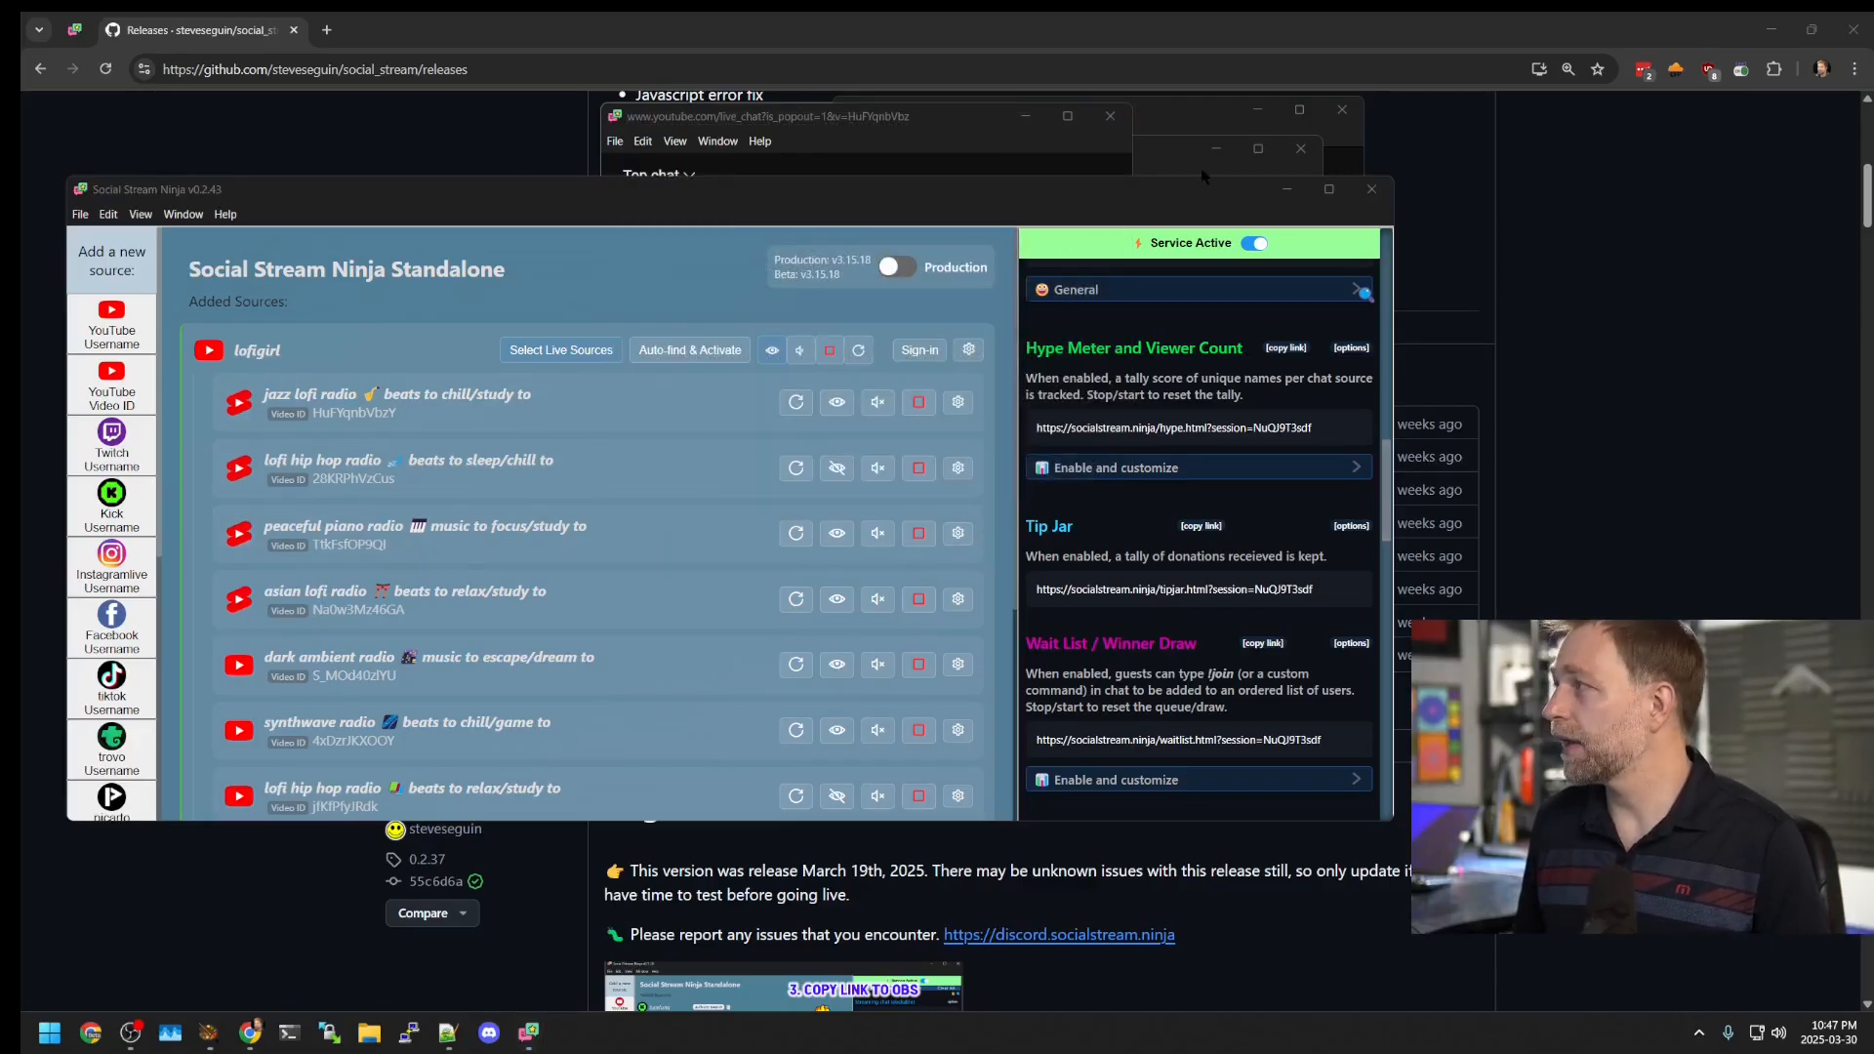
click(1111, 115)
click(1111, 117)
click(1111, 117)
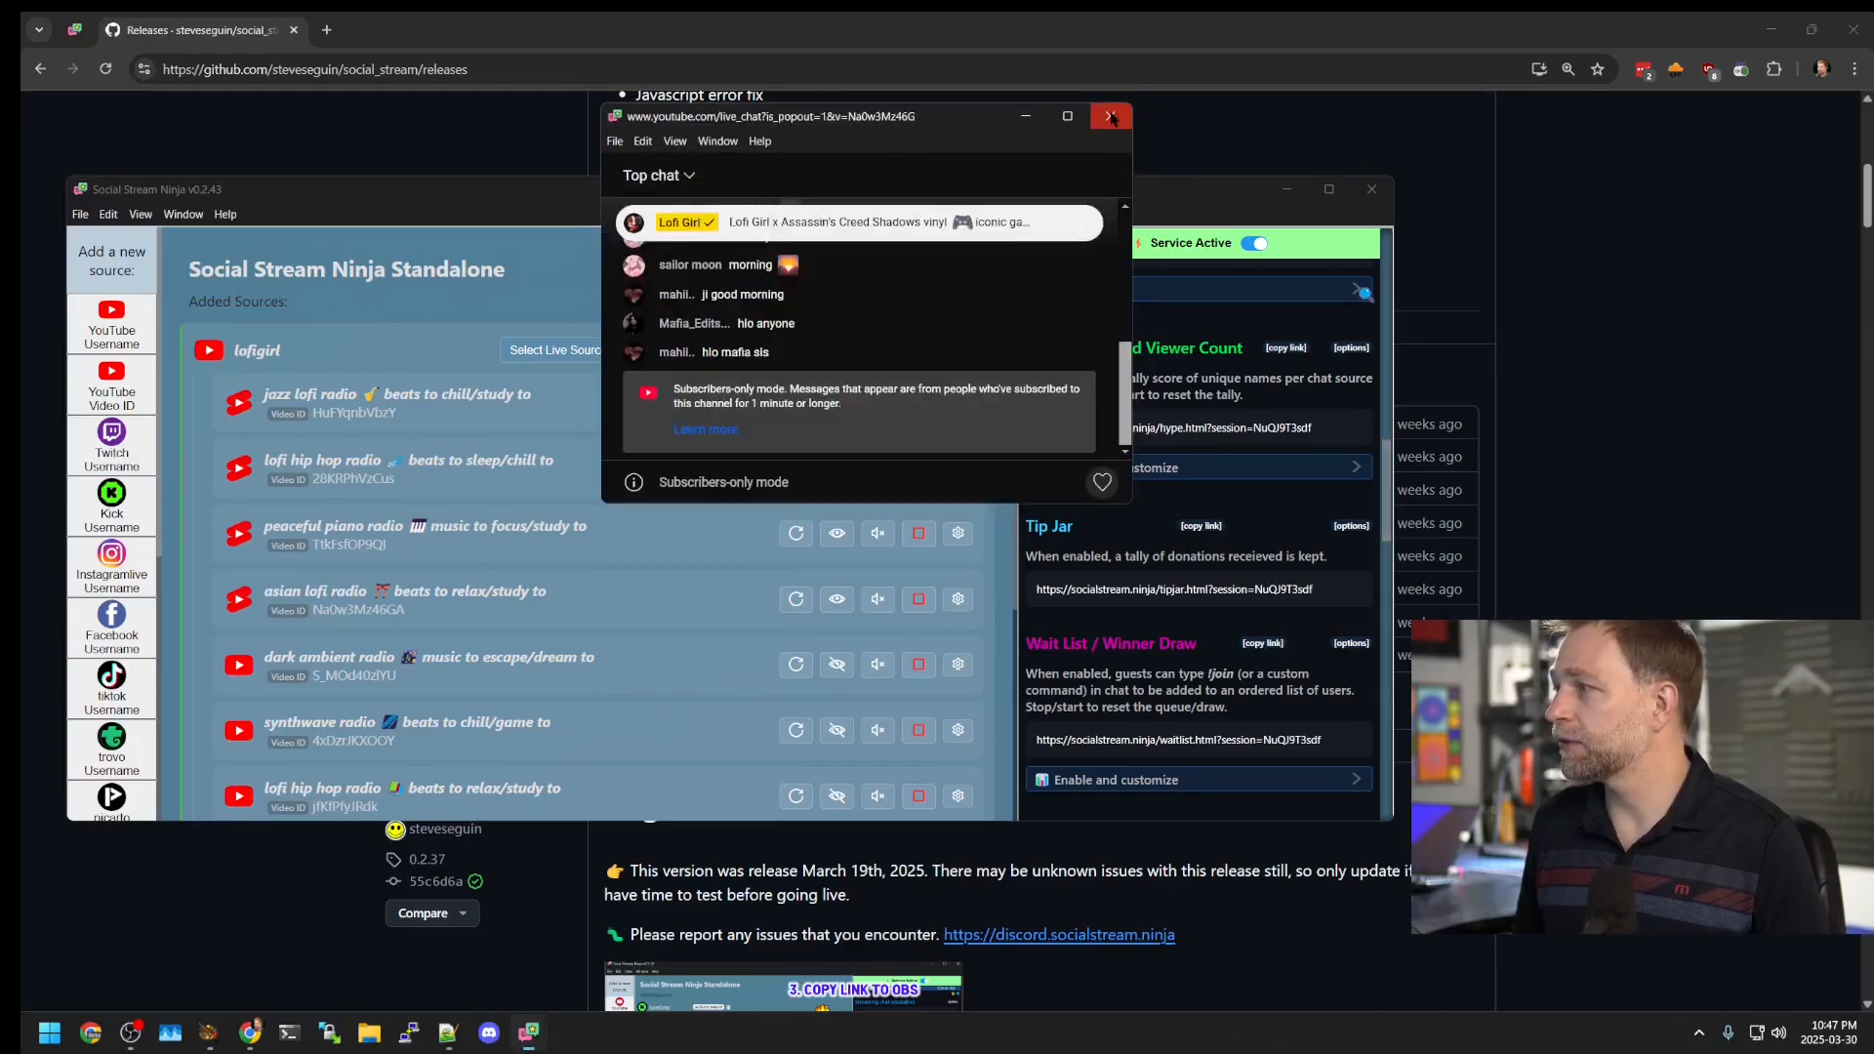
click(1111, 116)
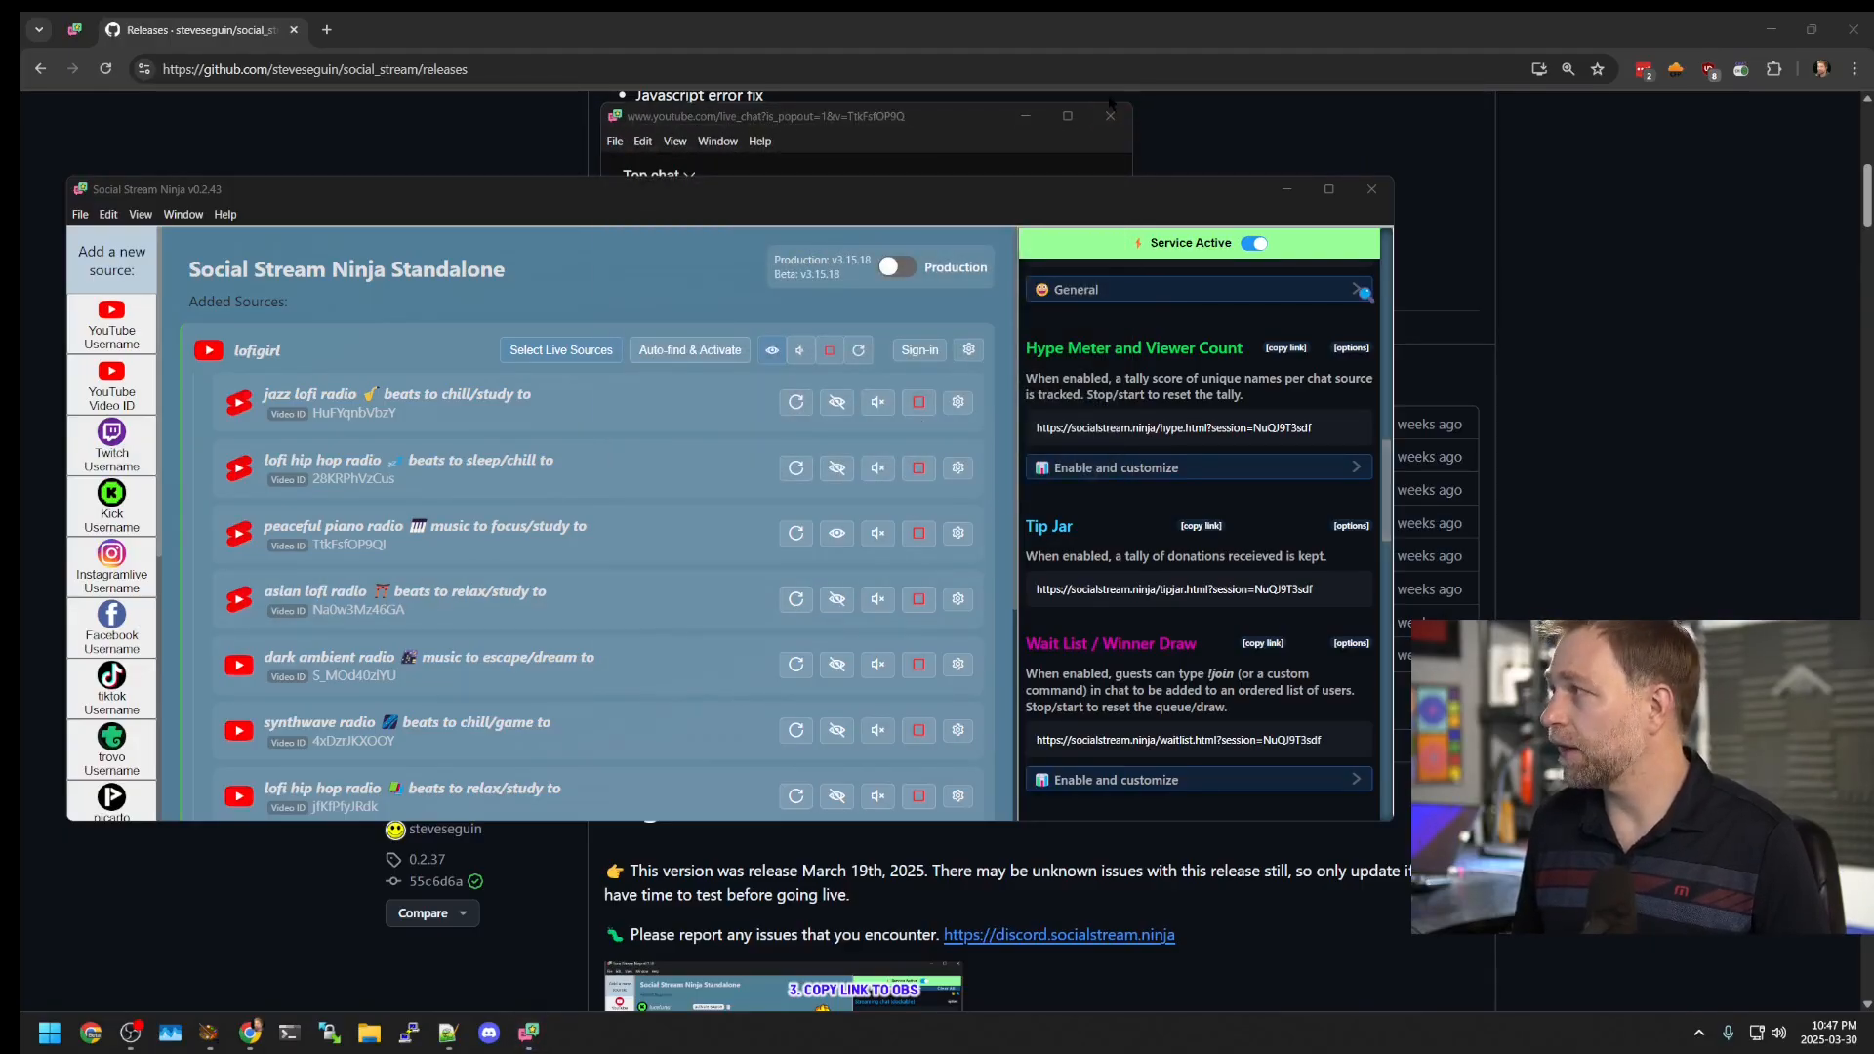
click(1111, 115)
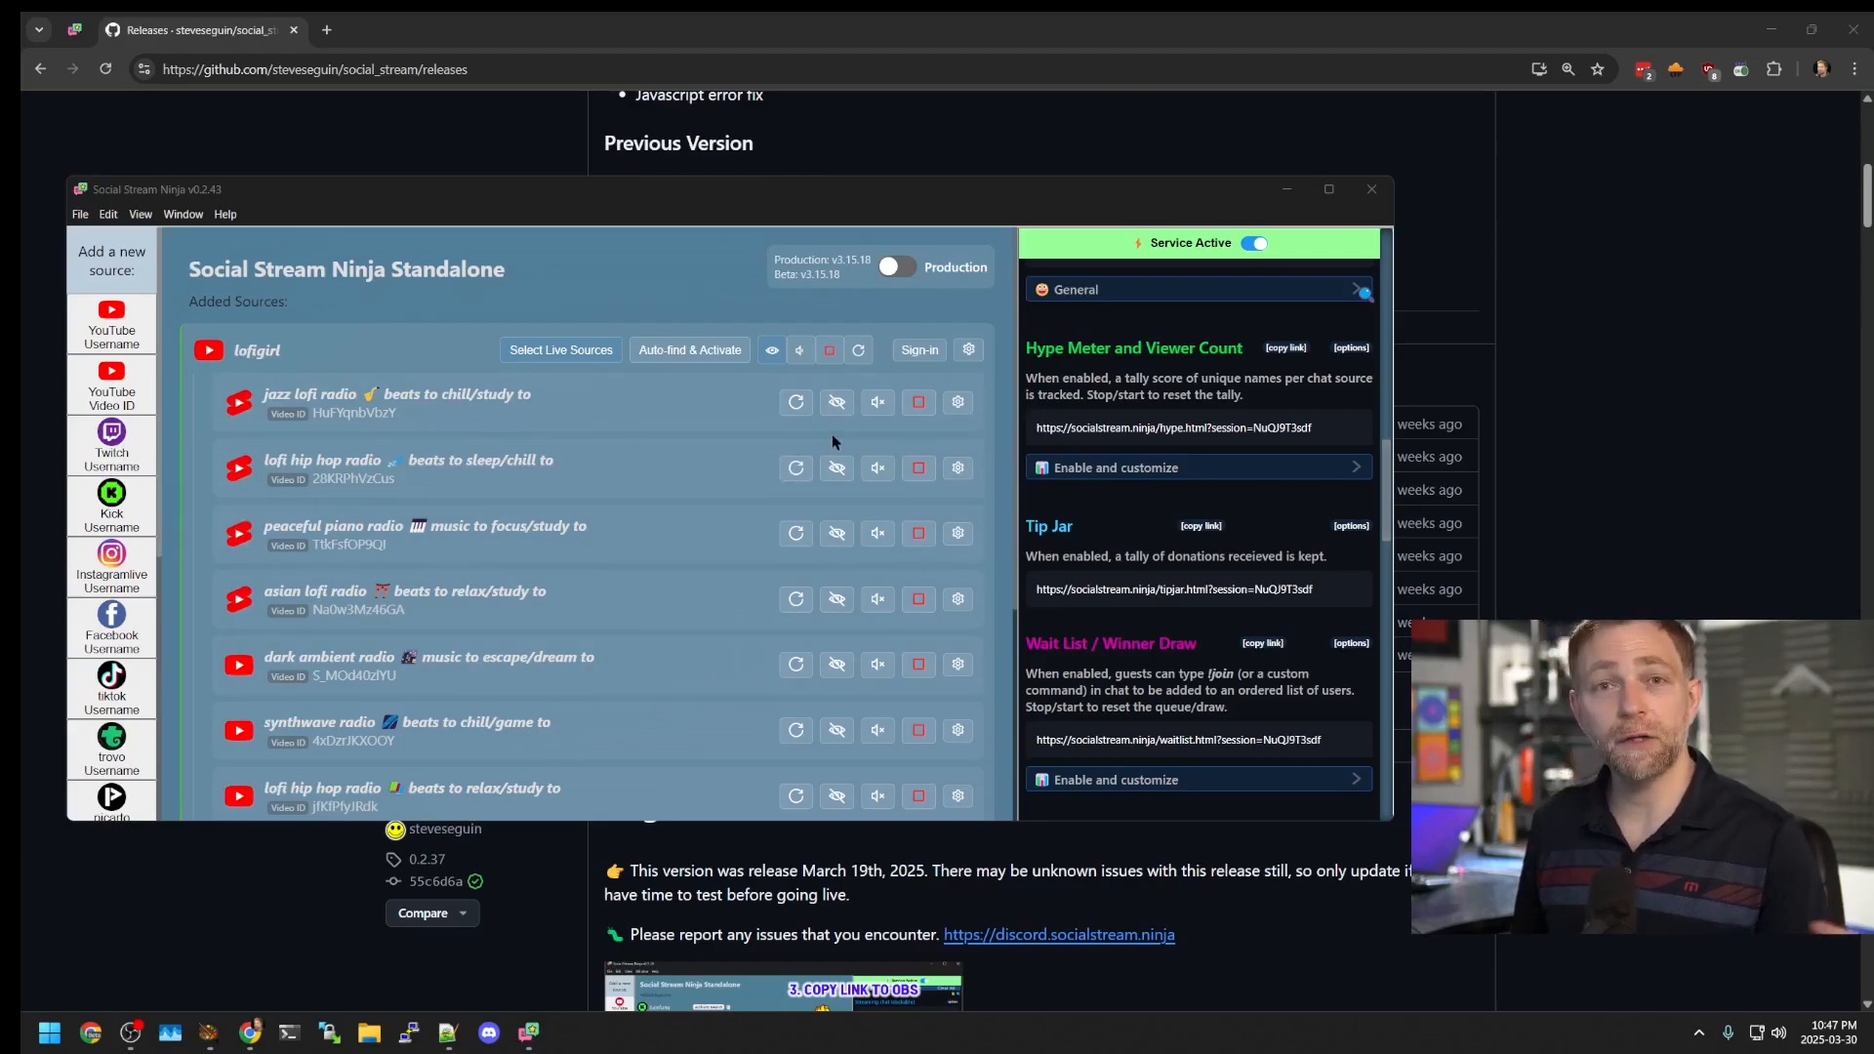
Step: Stop and restart the jazz lofi radio source, closing its reopened chat window each time
click(836, 401)
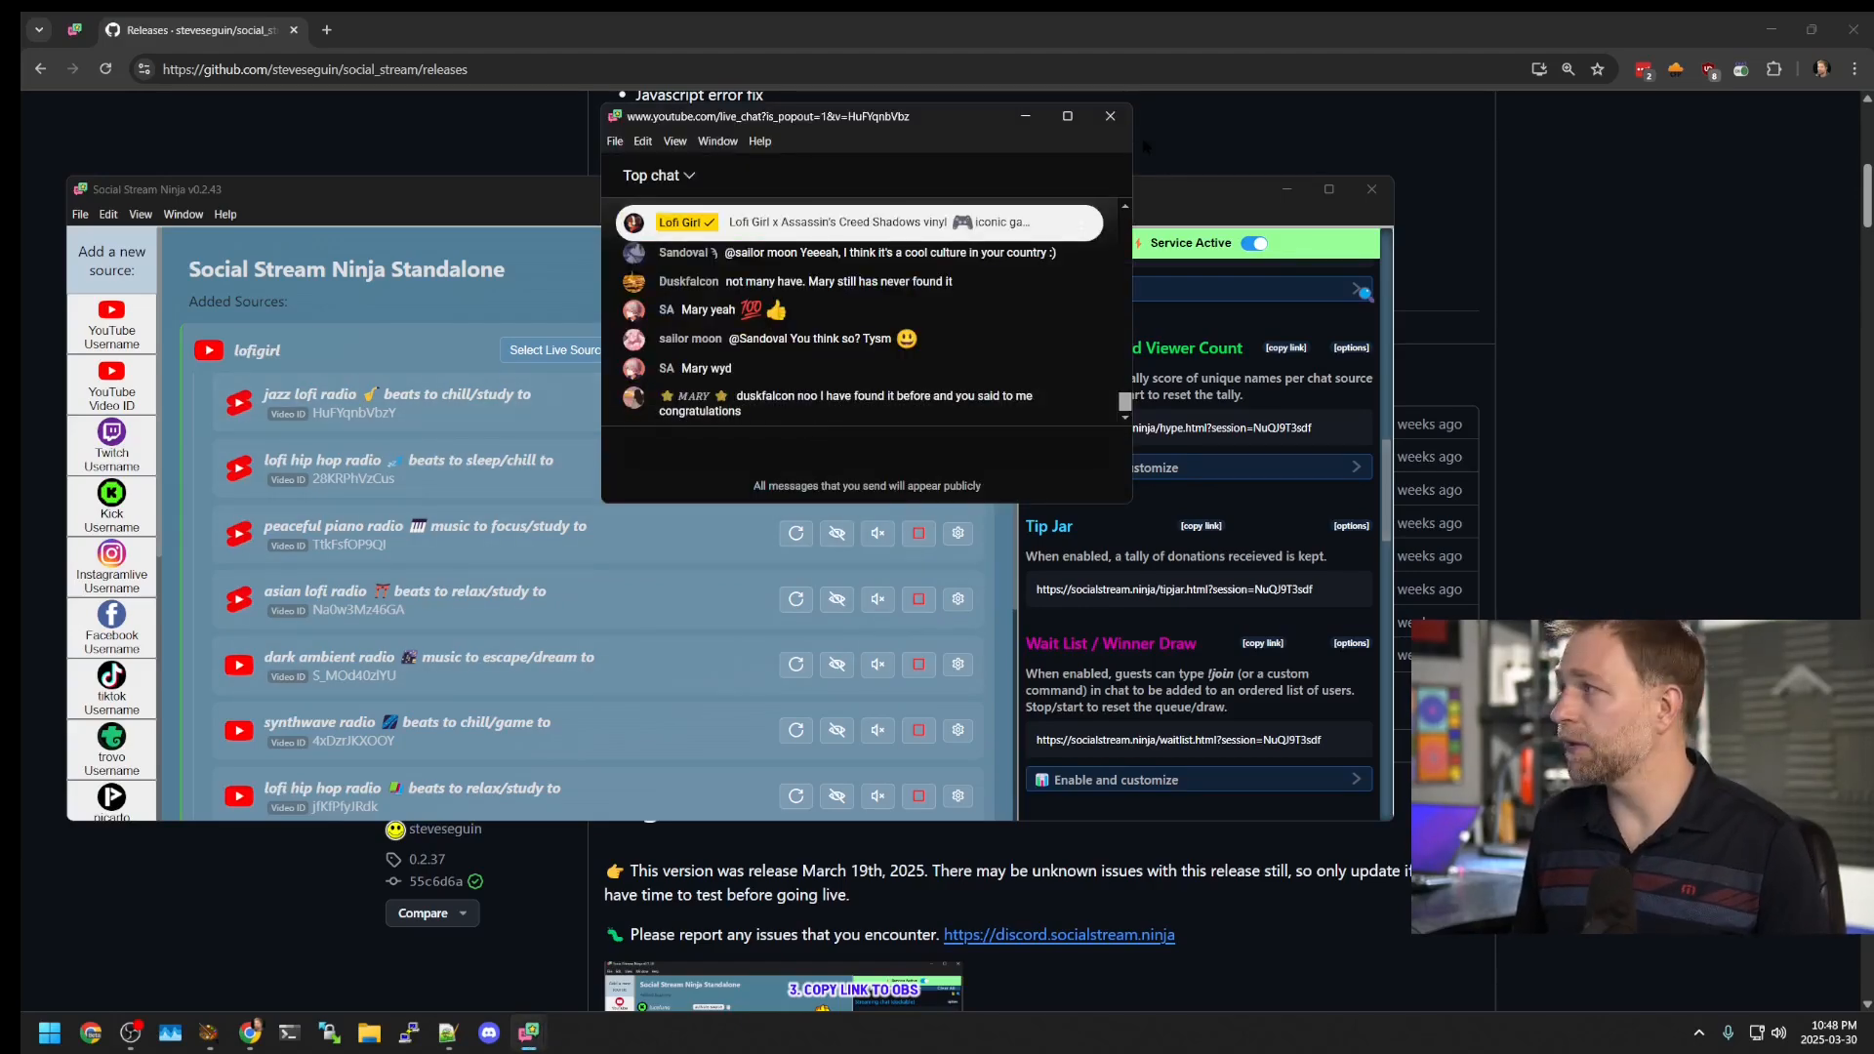
click(1110, 115)
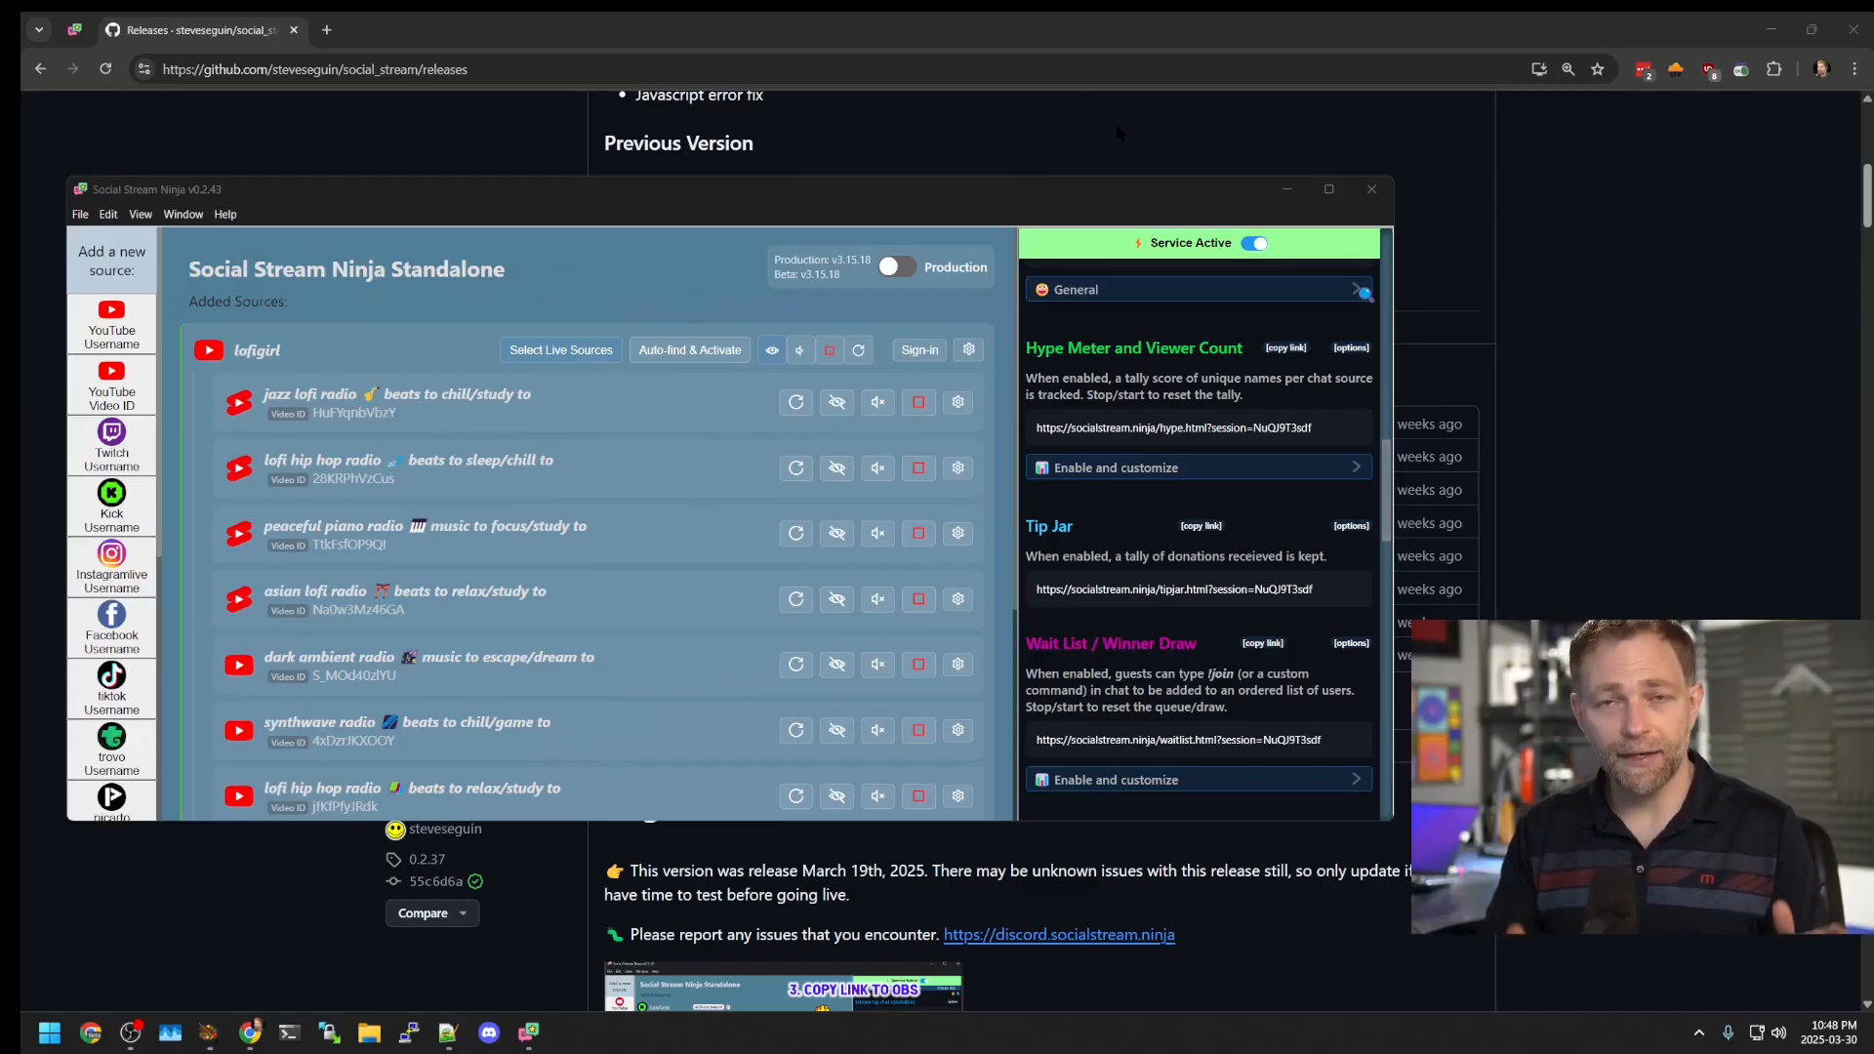
click(839, 404)
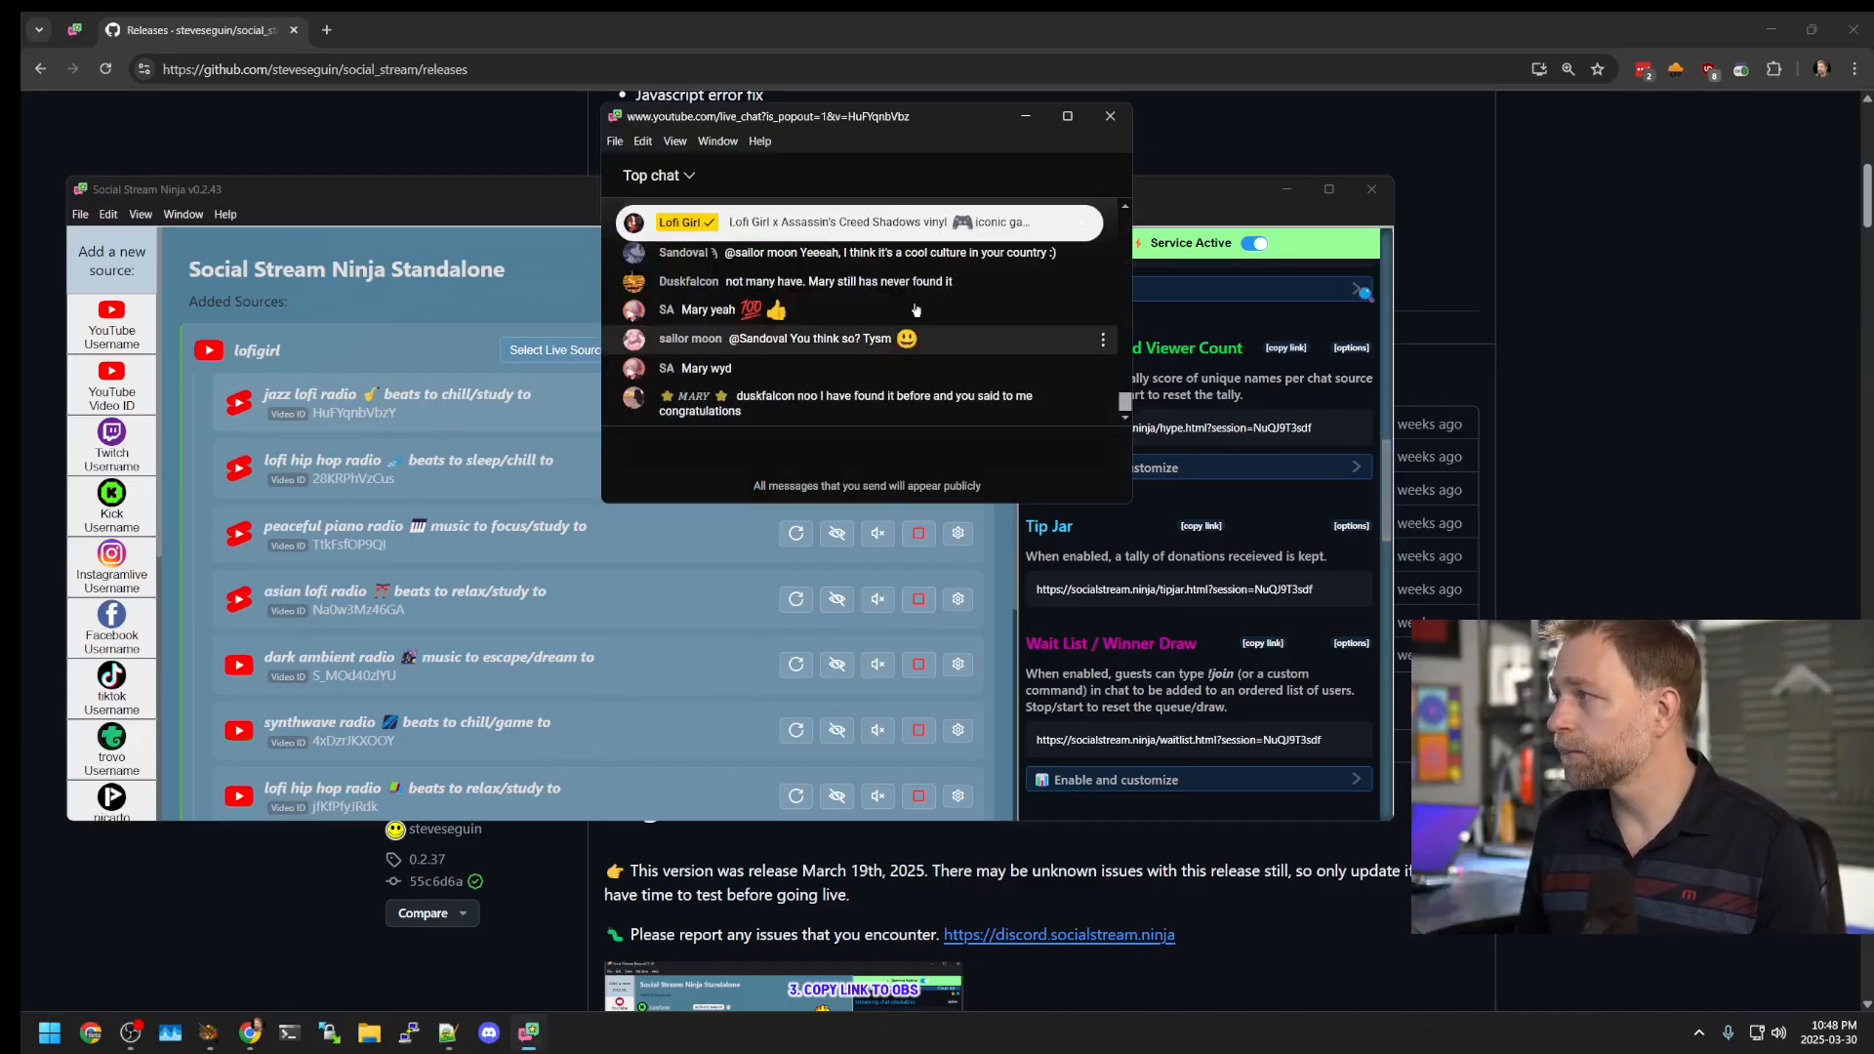
click(1111, 116)
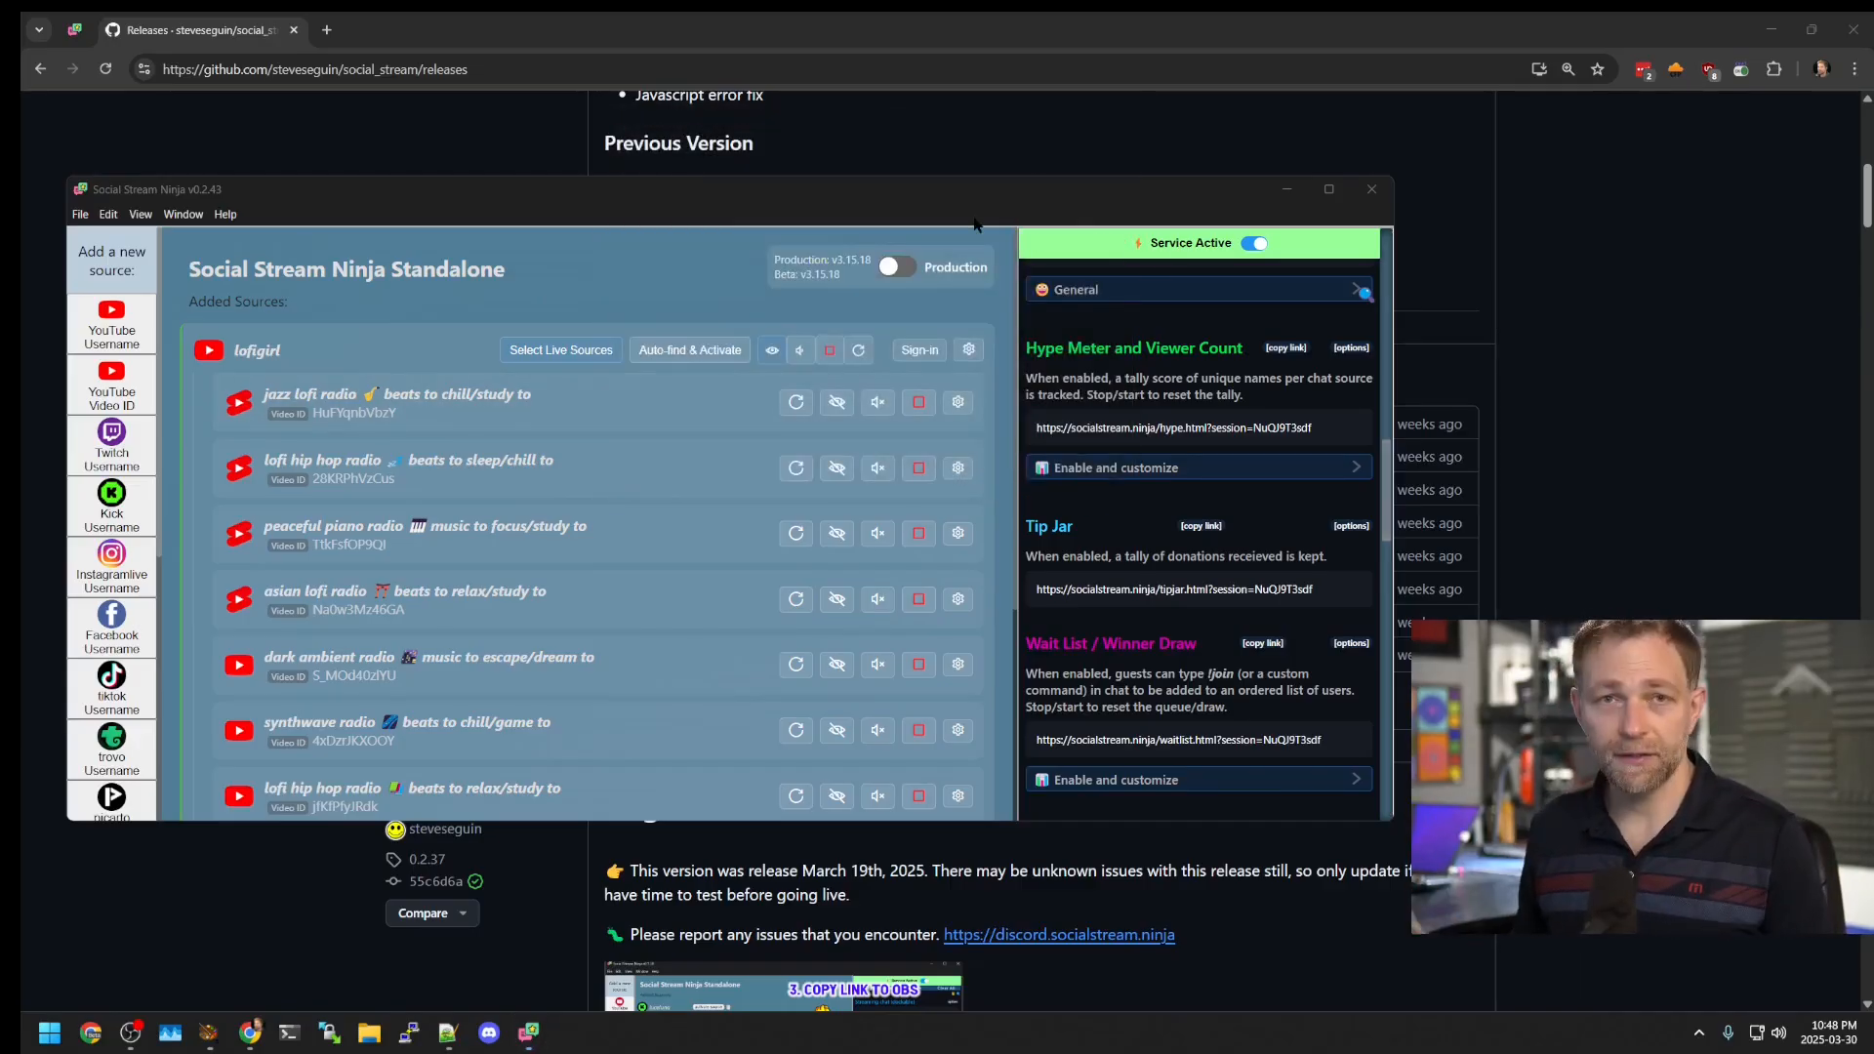
click(836, 401)
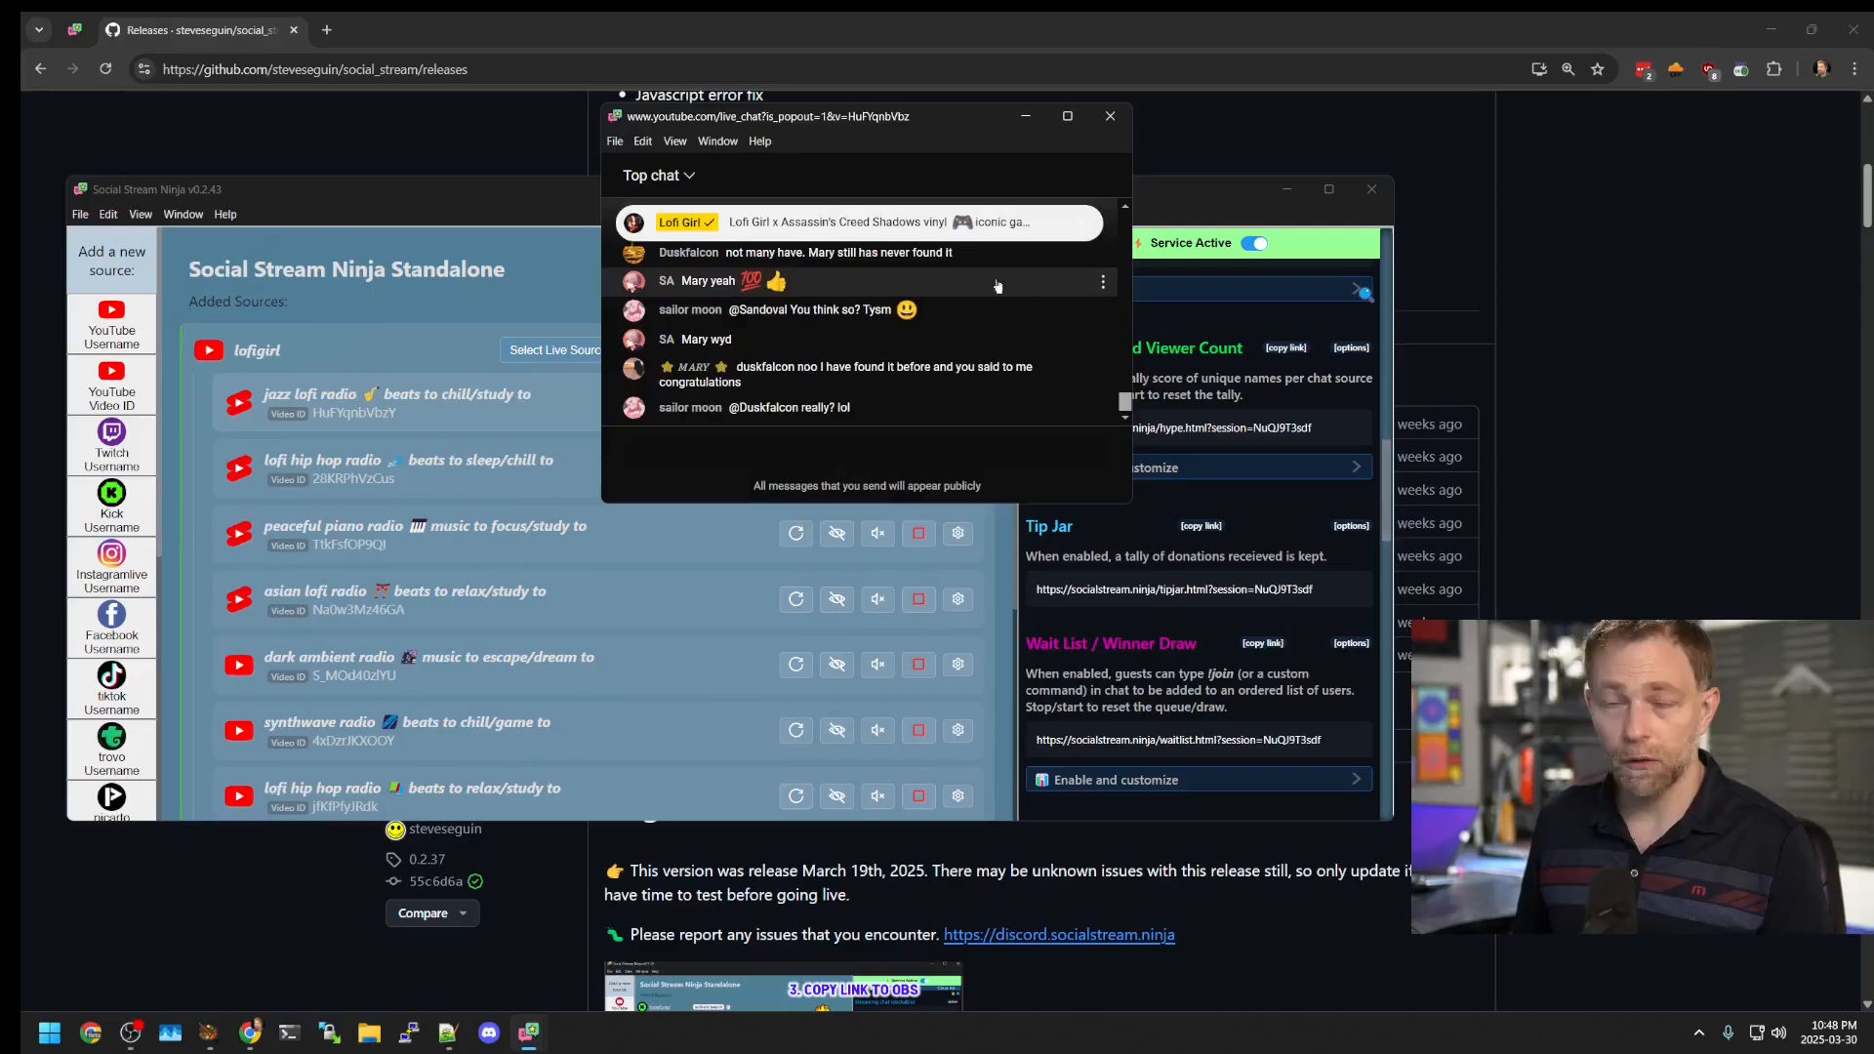
click(1110, 115)
click(918, 406)
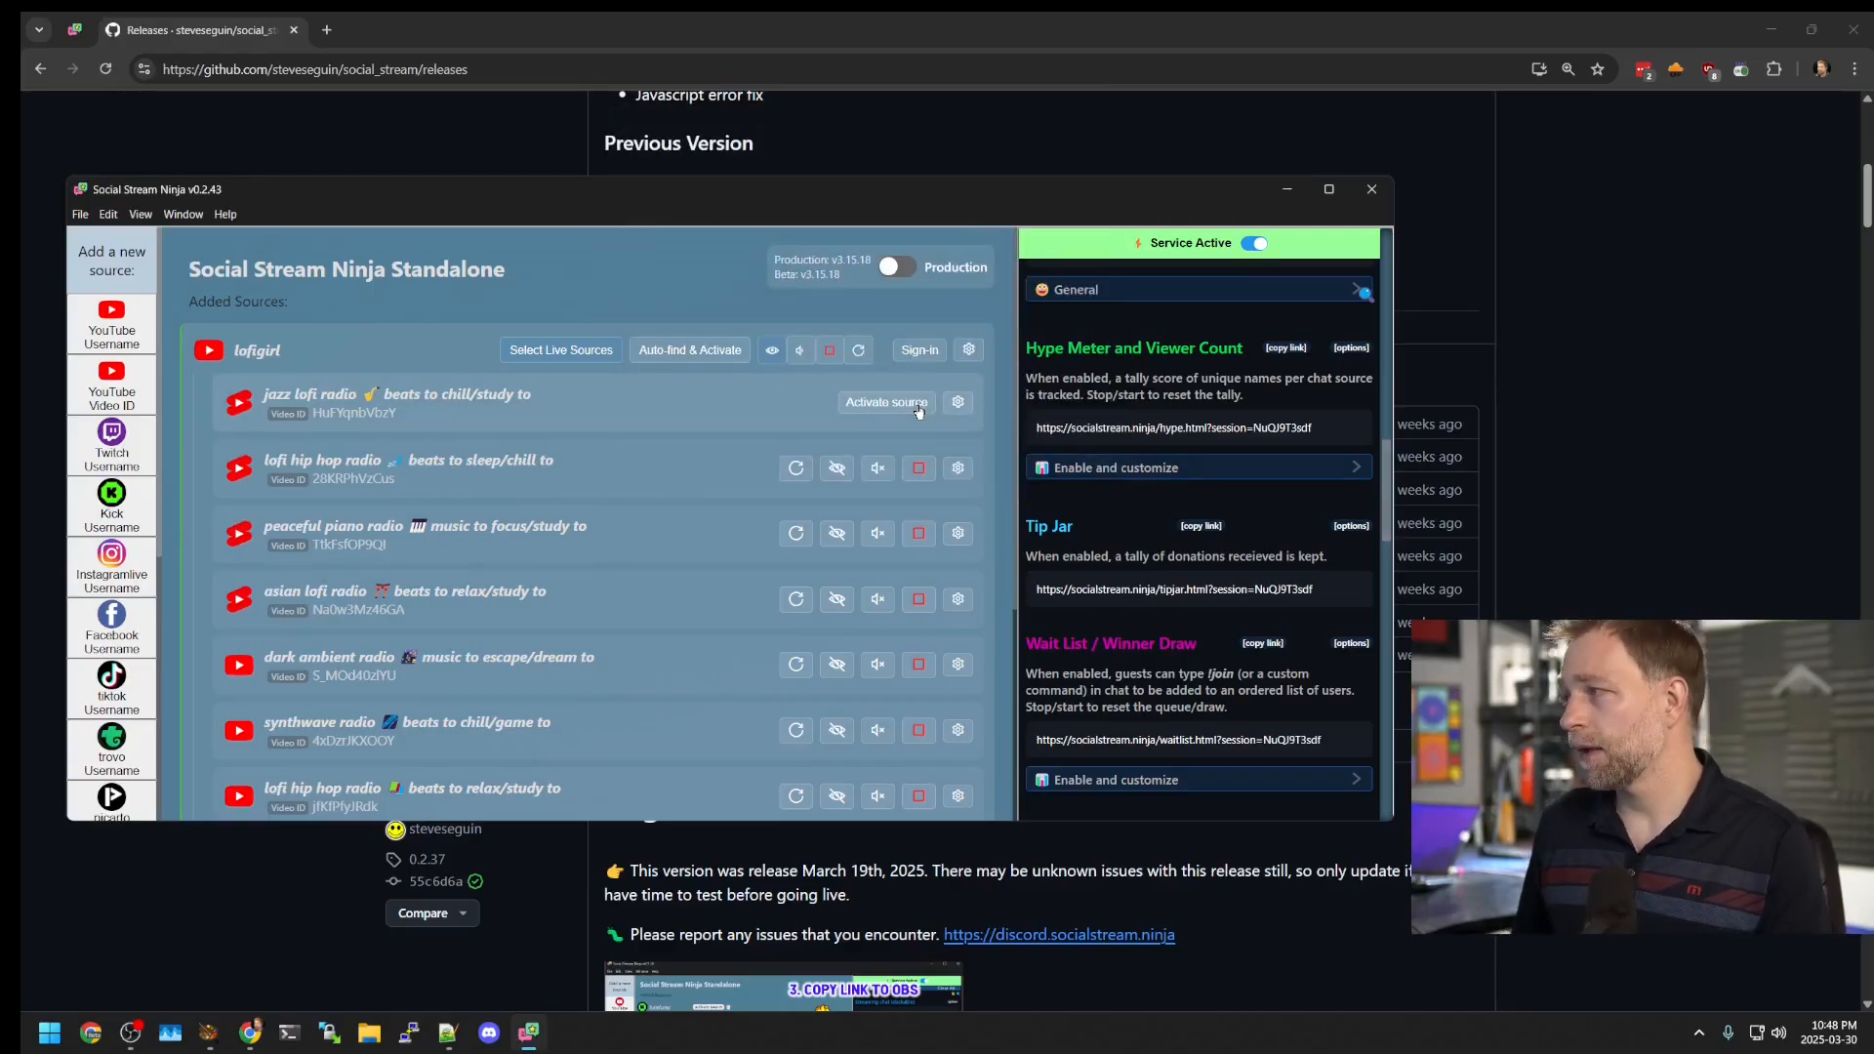
click(919, 406)
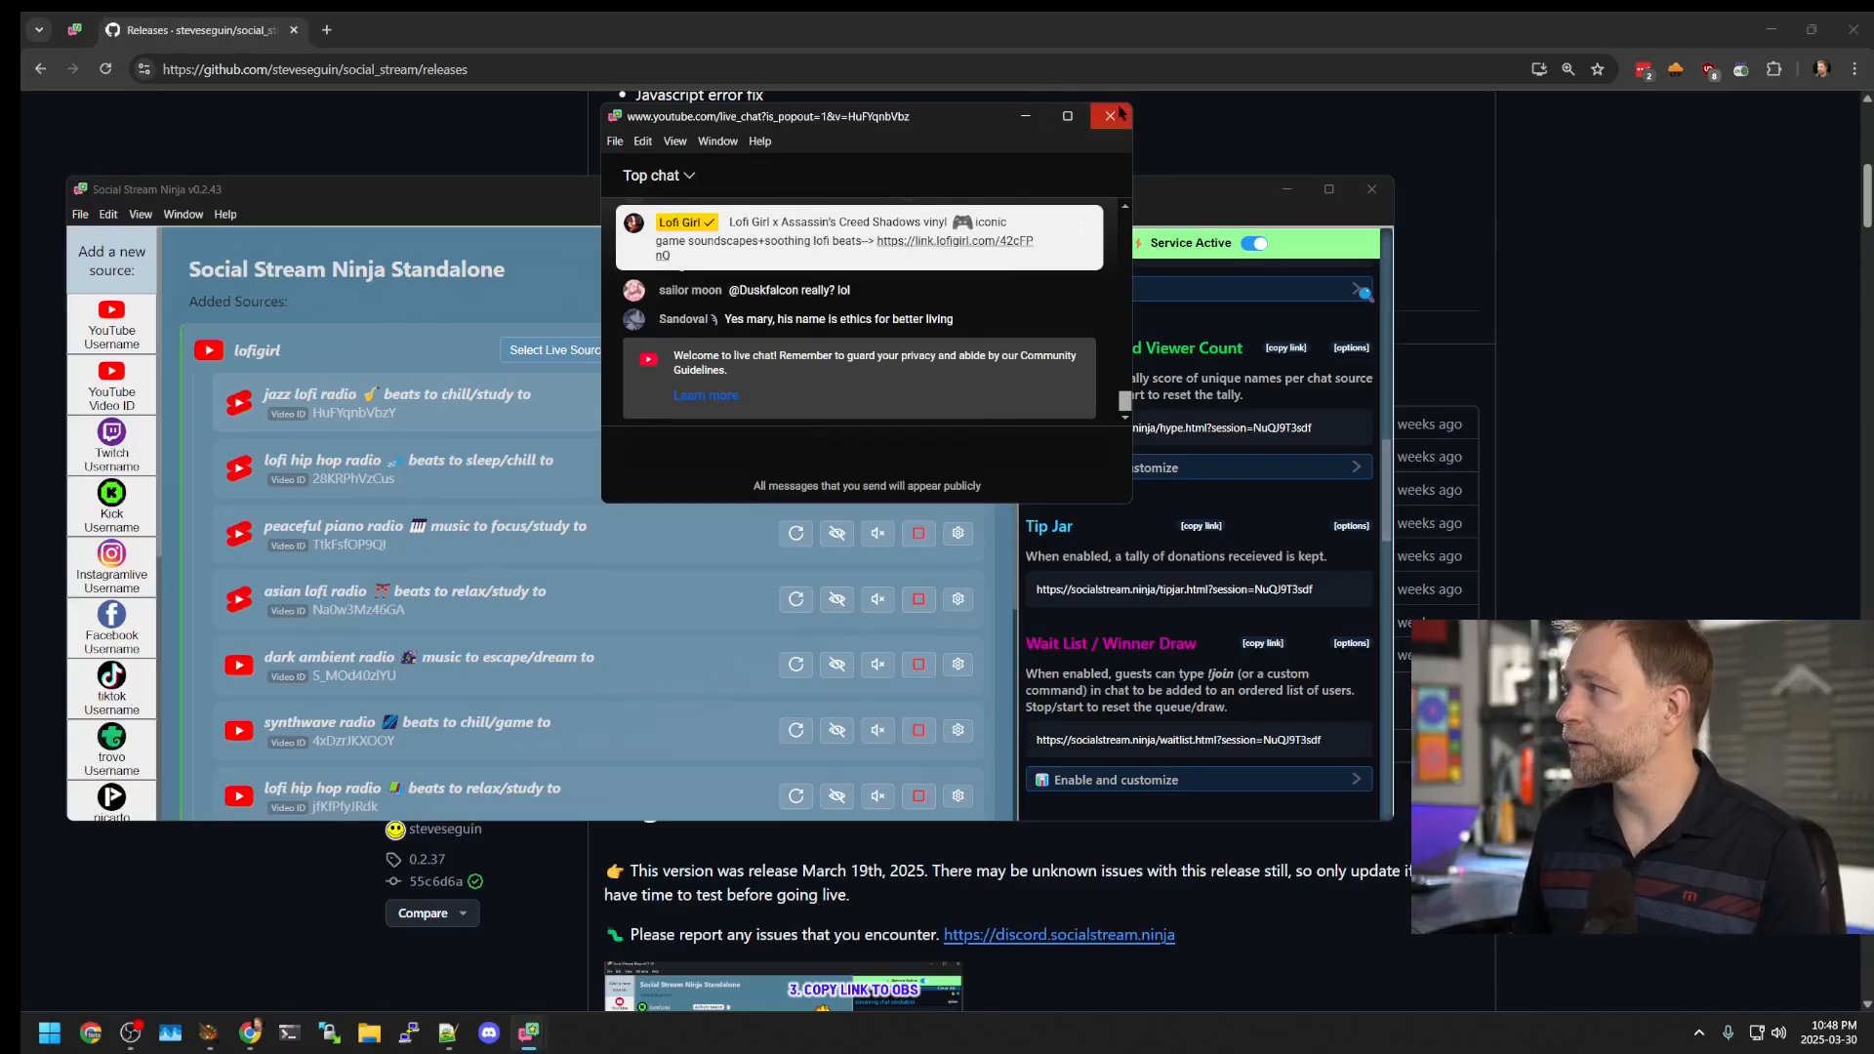
click(1121, 114)
scroll(1220, 488, up, 12)
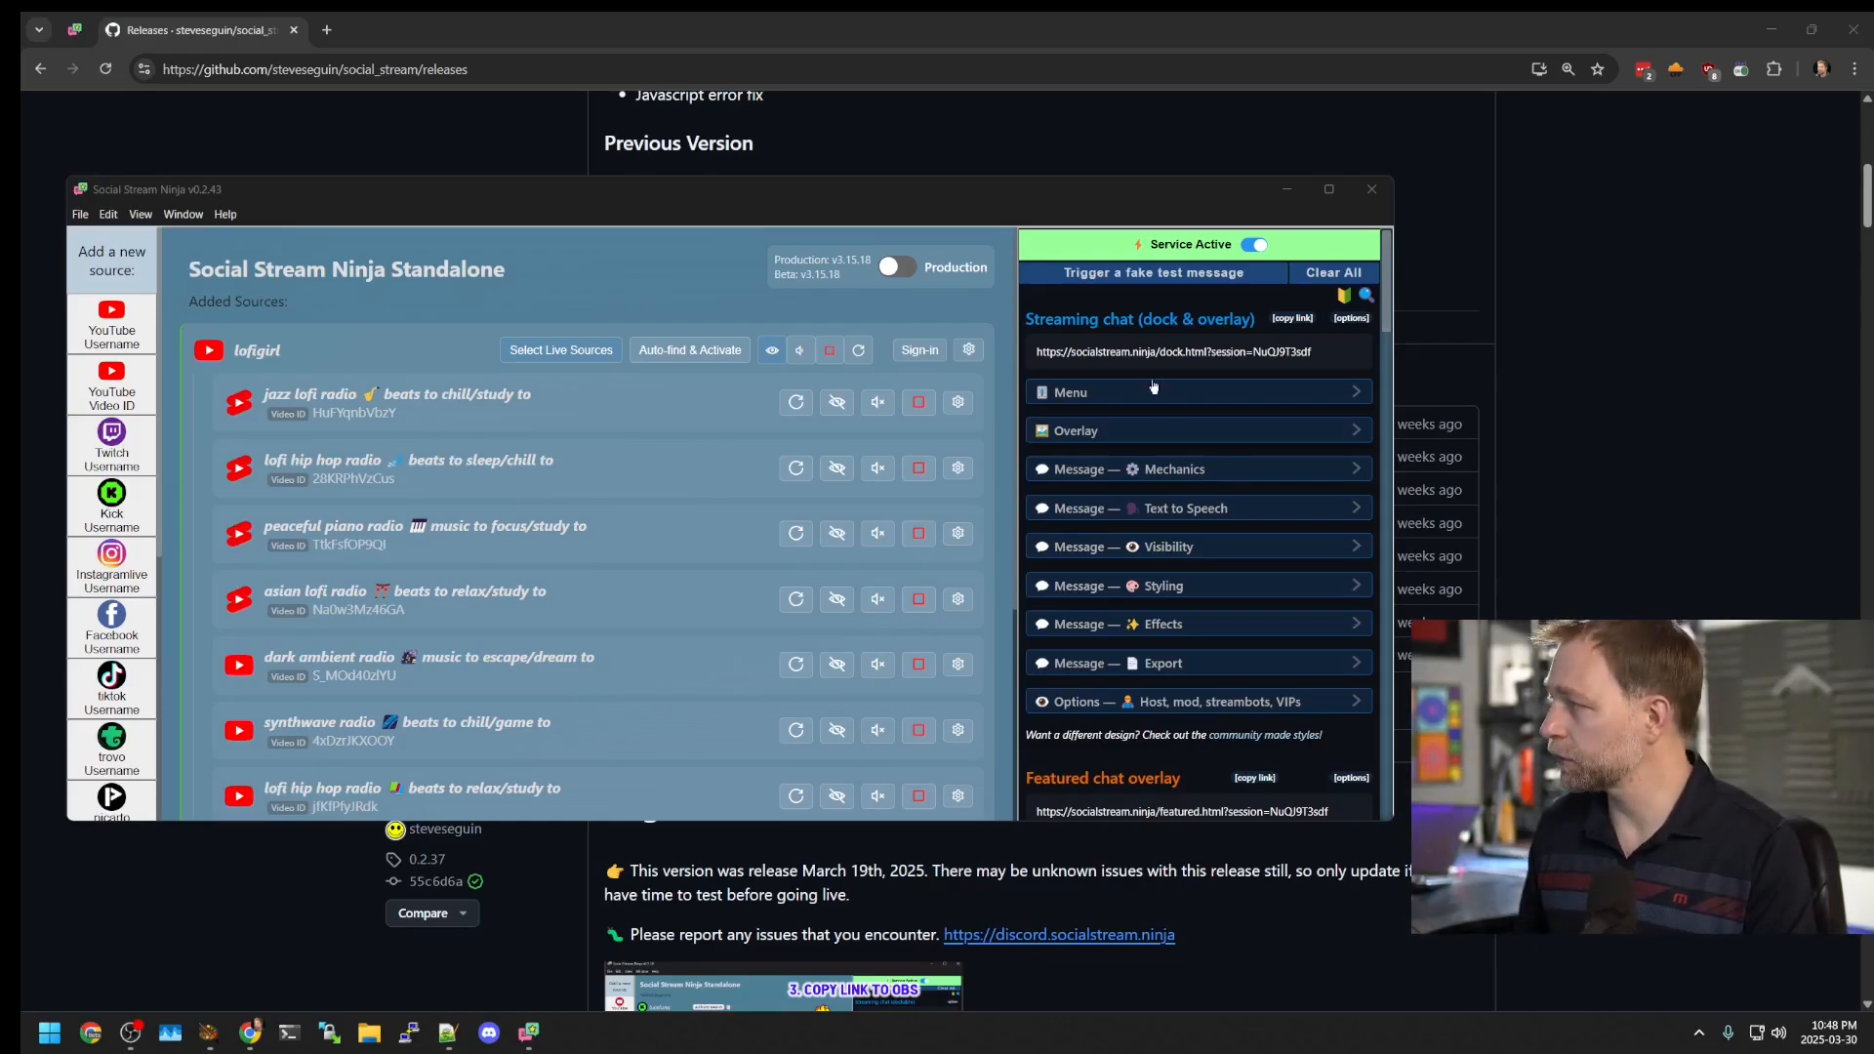
Step: Open the merged chat dashboard from the Streaming chat dock link and move it to the right
click(1187, 363)
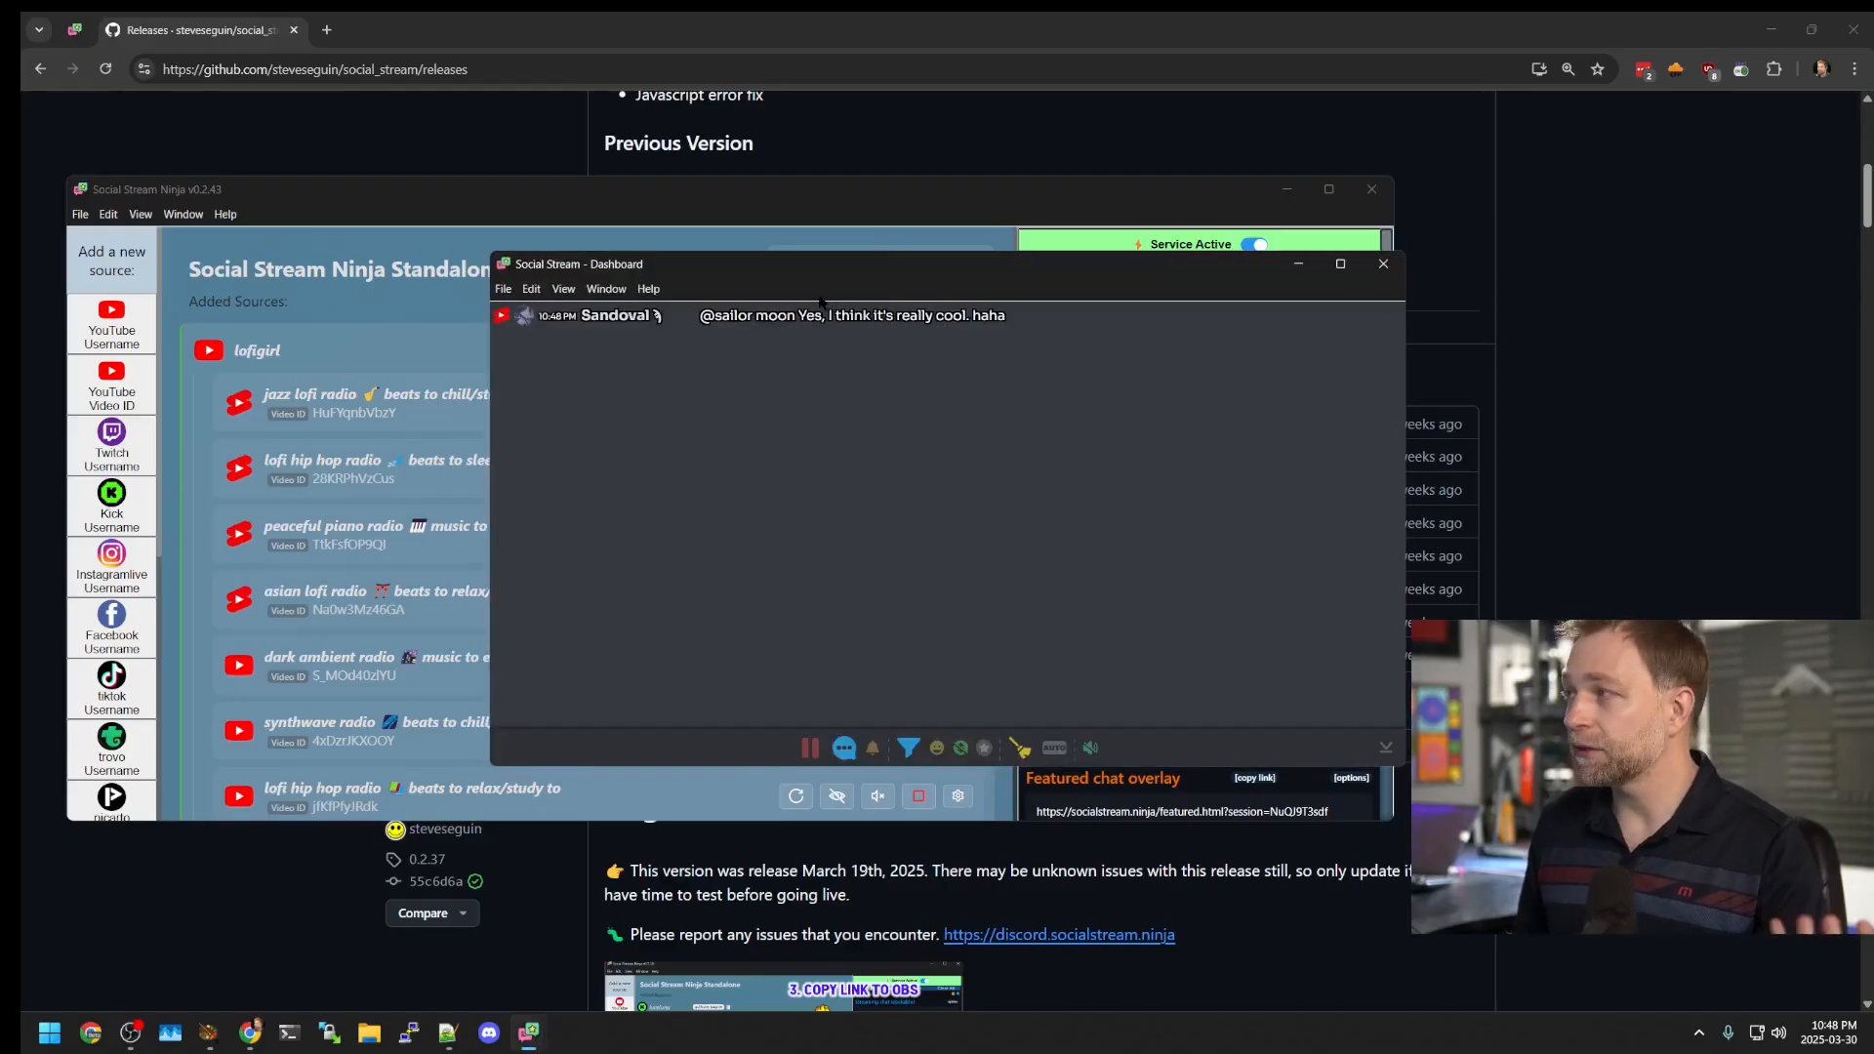
drag(806, 283, 961, 406)
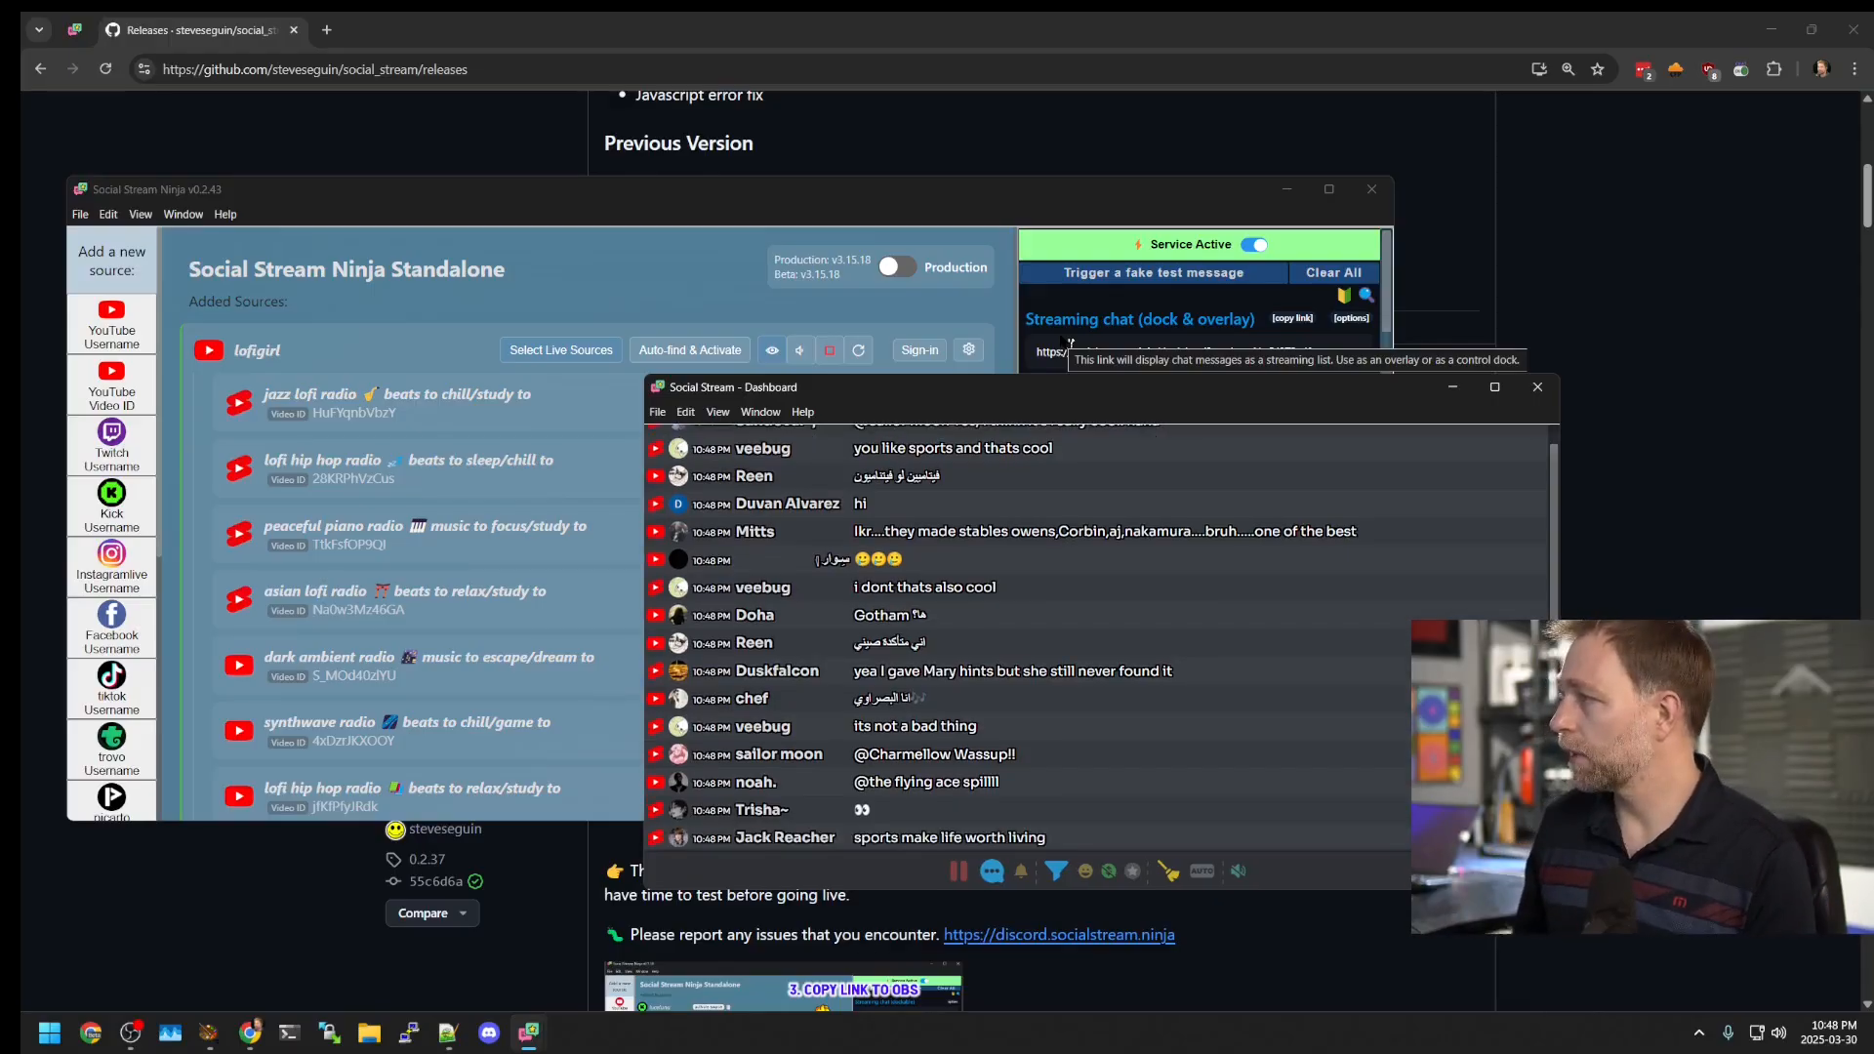
drag(1059, 387, 1024, 191)
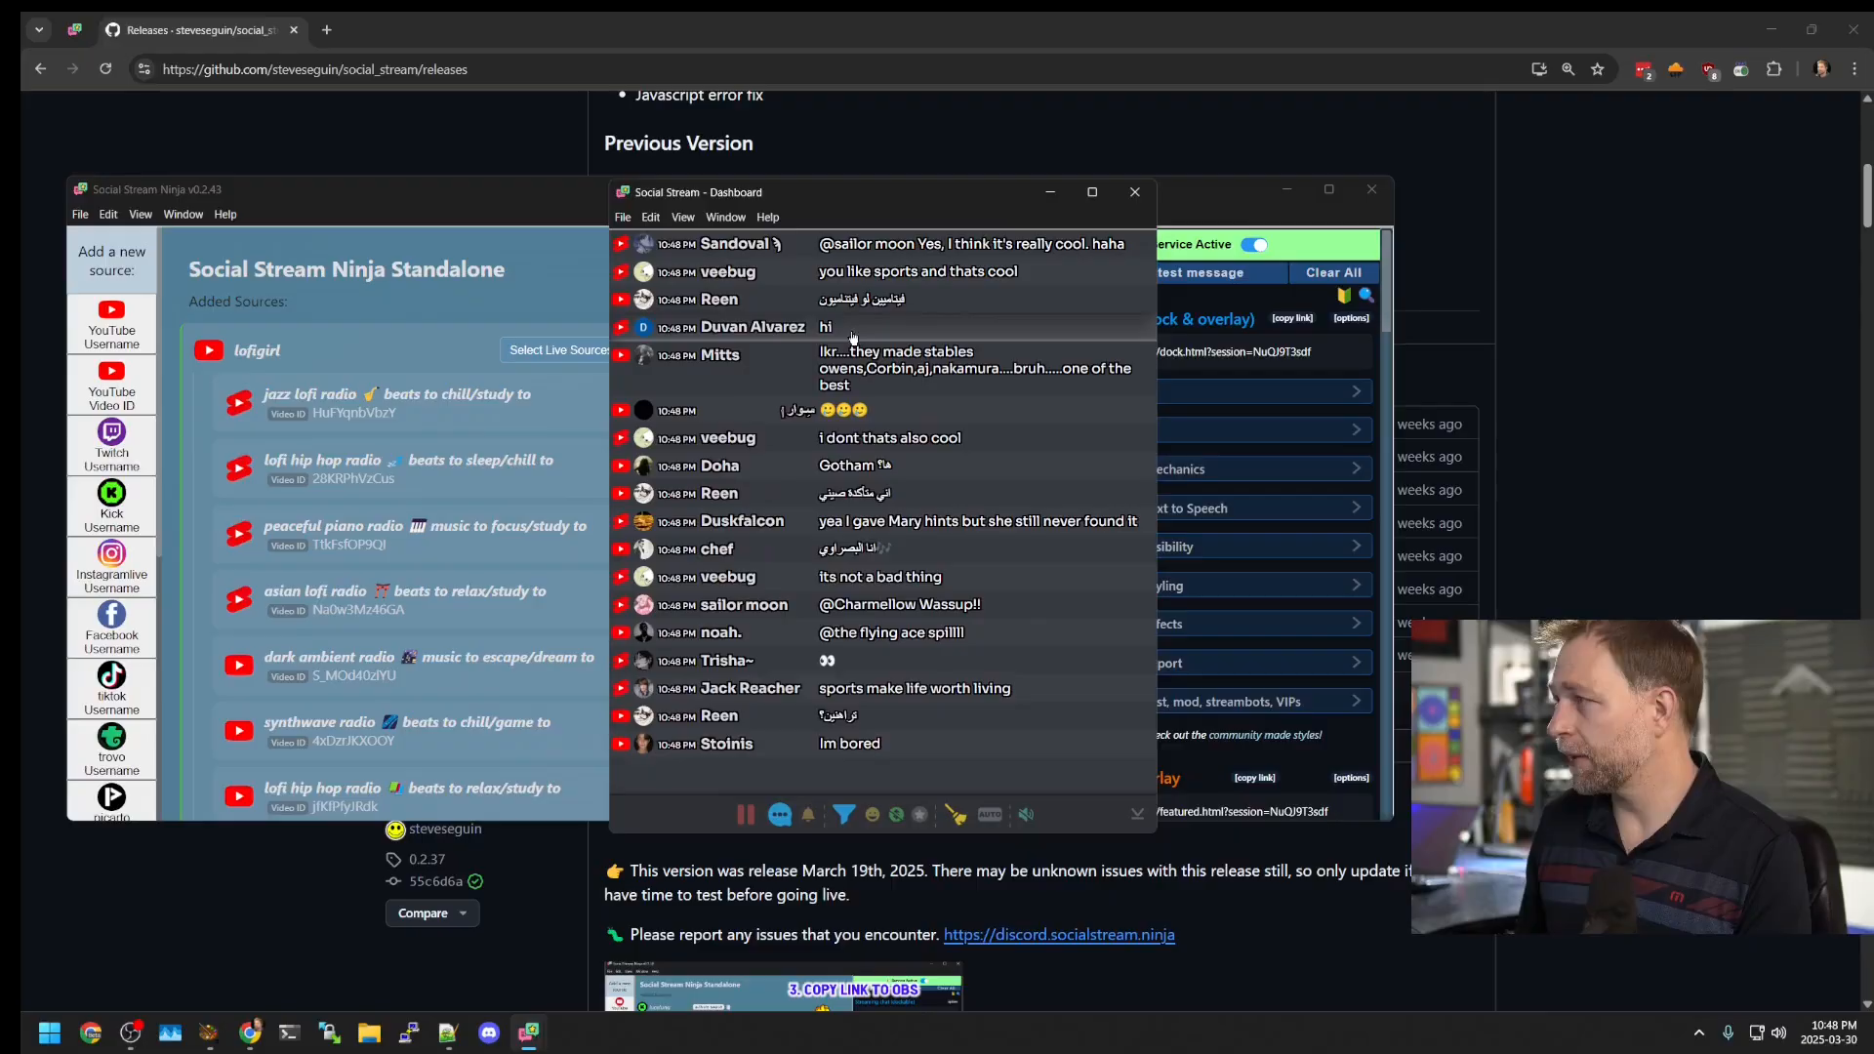
drag(801, 205, 1460, 232)
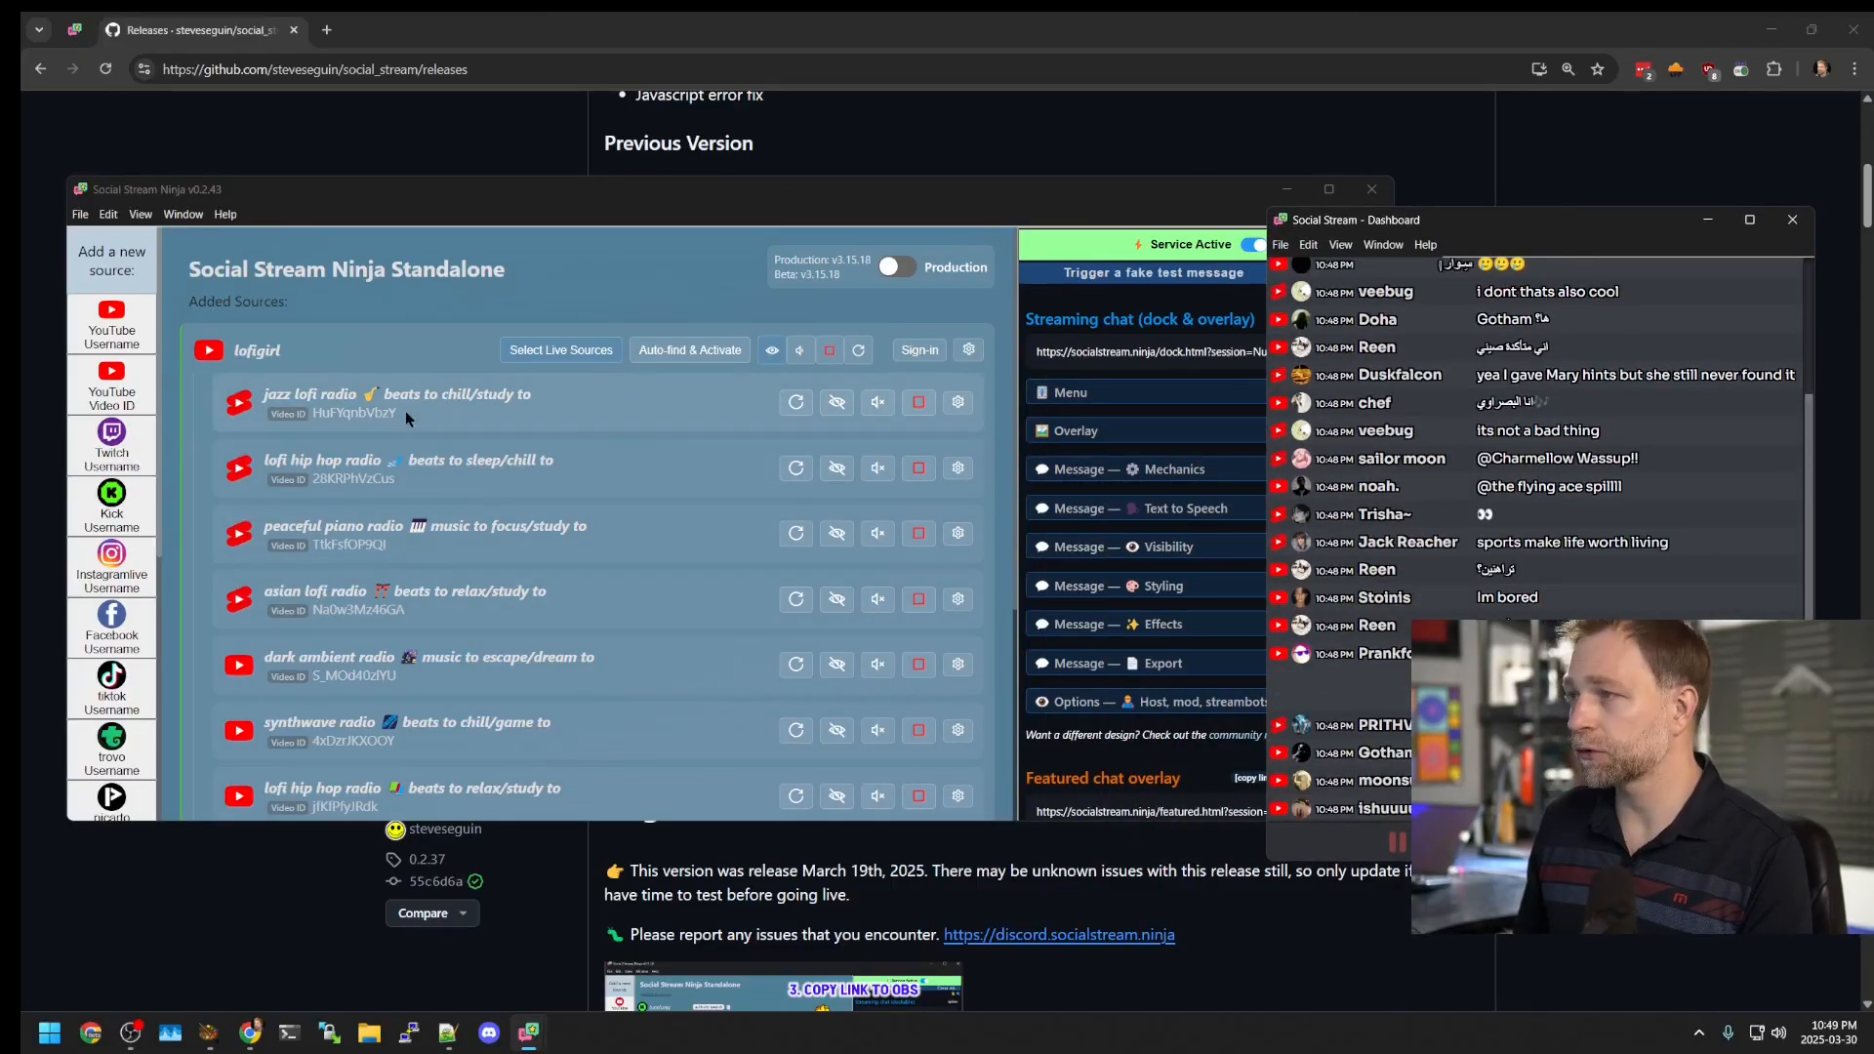
Step: Reopen the jazz lofi radio chat, then close the dashboard window
click(846, 421)
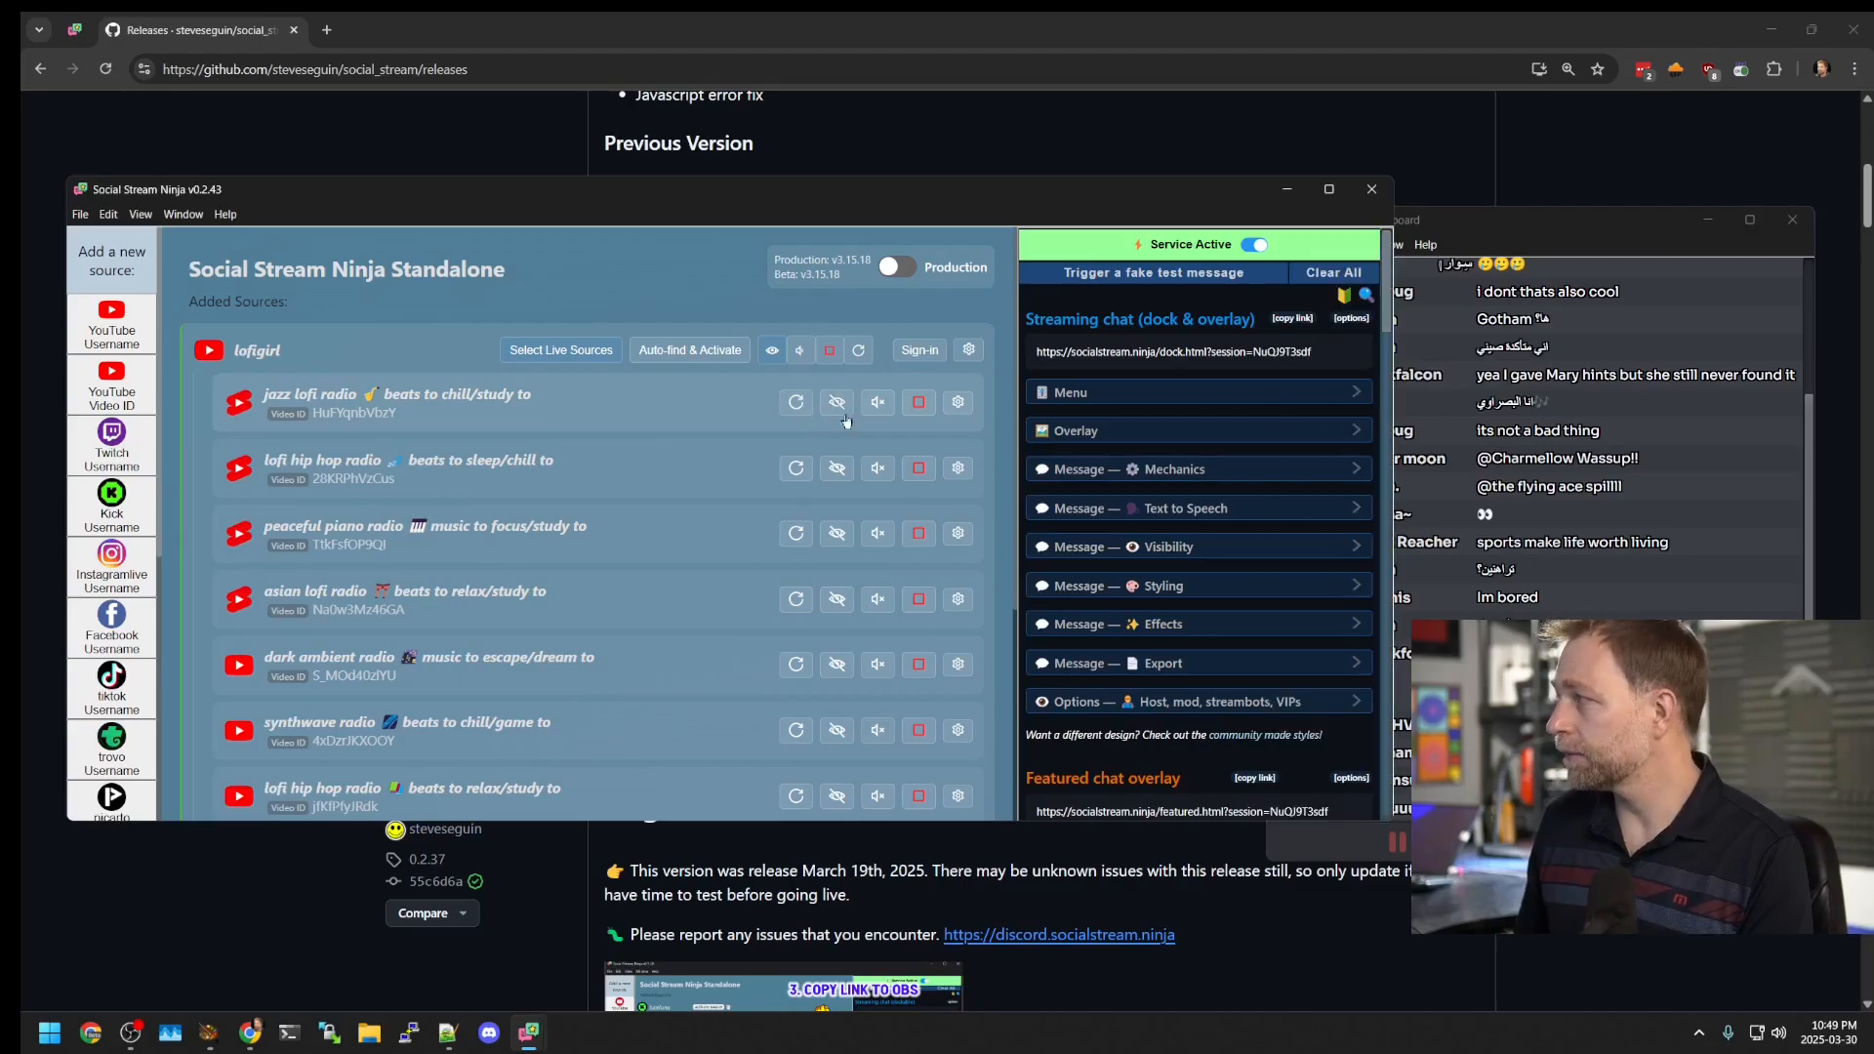
click(841, 406)
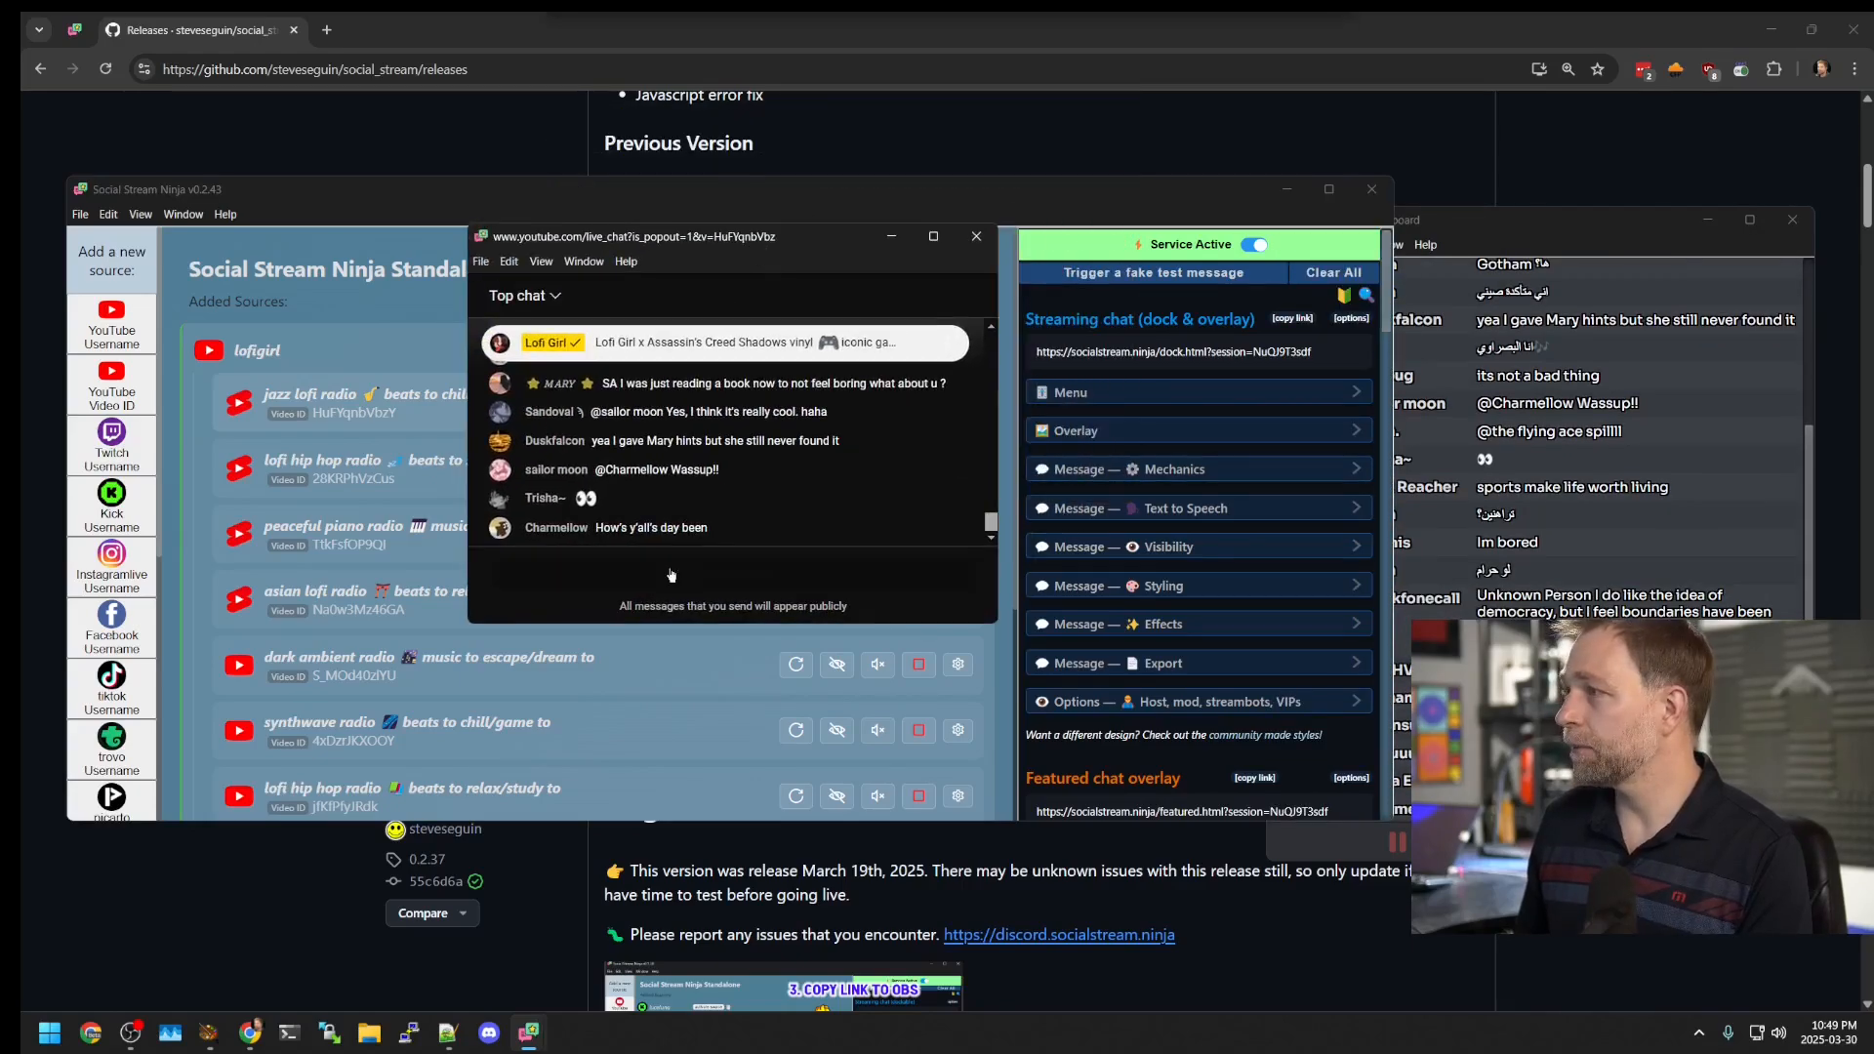
click(1523, 220)
drag(1523, 219, 1320, 174)
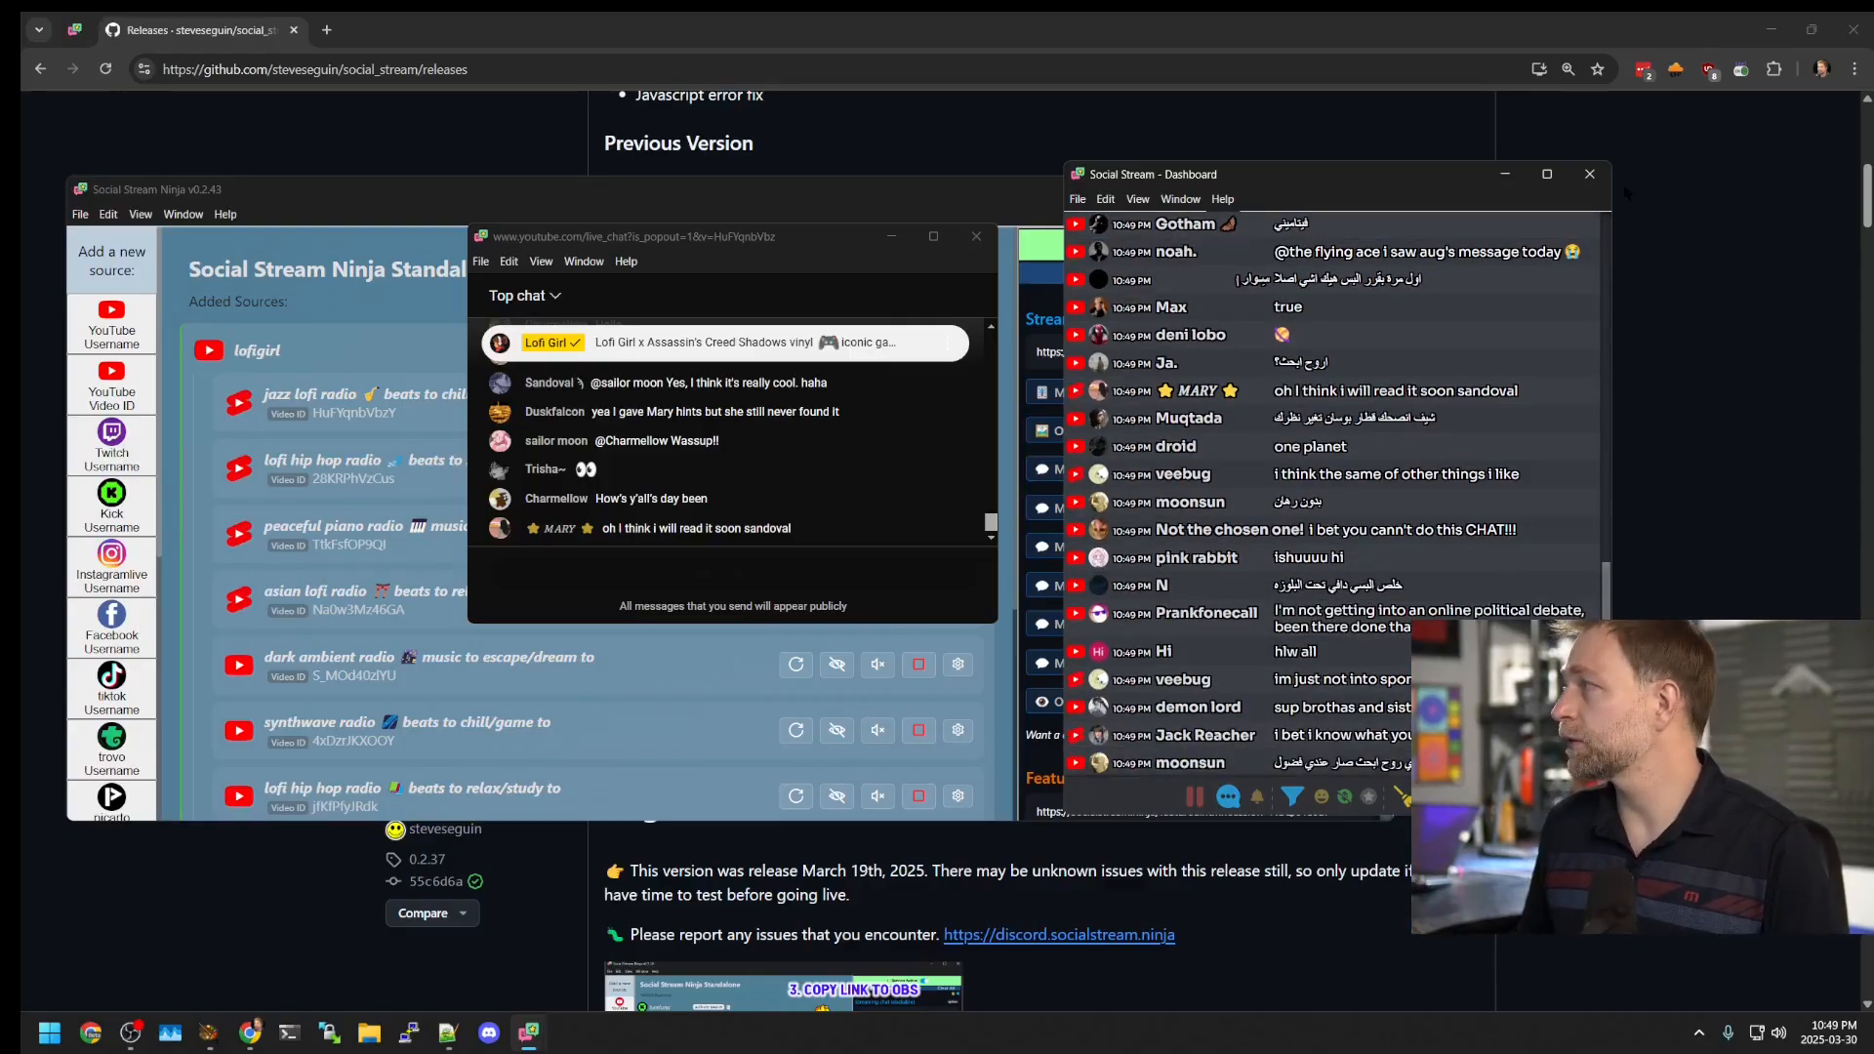
click(1590, 174)
click(1171, 434)
Step: Expand and collapse the Overlay and message styling settings to review them
click(1172, 435)
click(1164, 431)
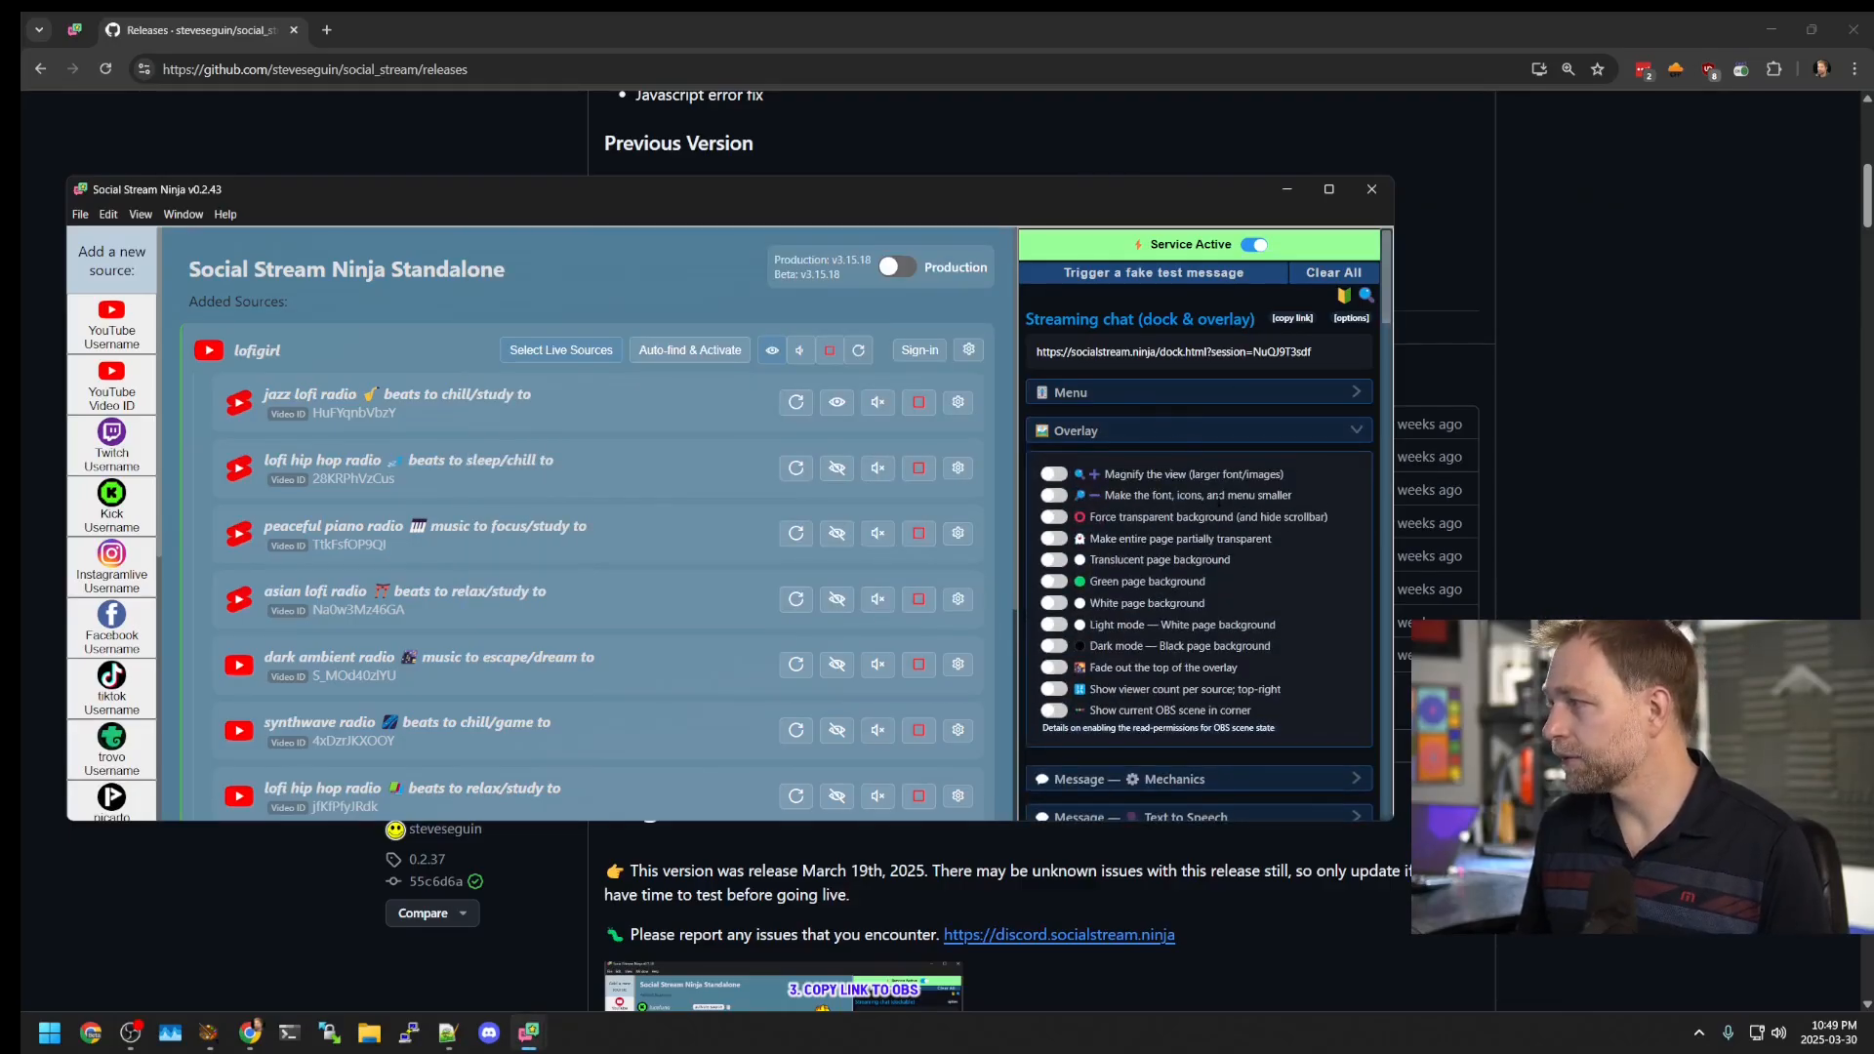
click(1172, 430)
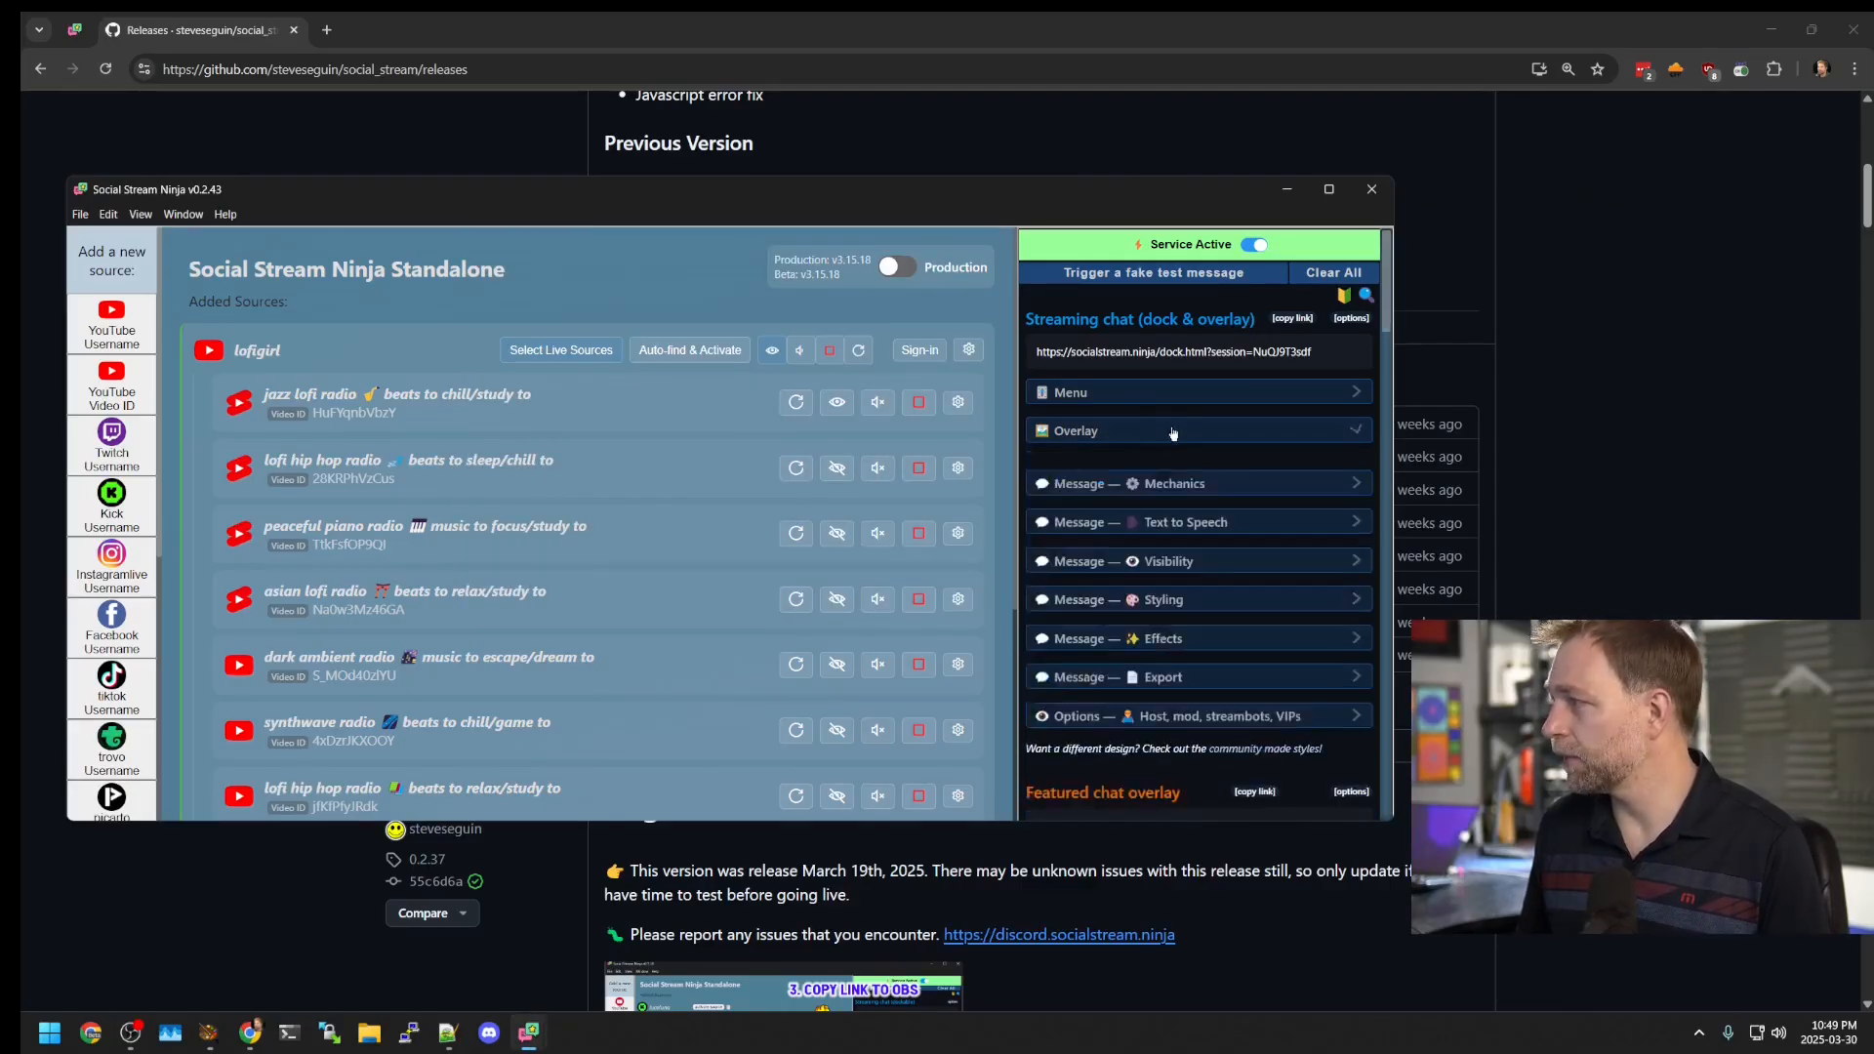
click(1172, 593)
scroll(1232, 617, down, 2)
scroll(1232, 617, down, 1)
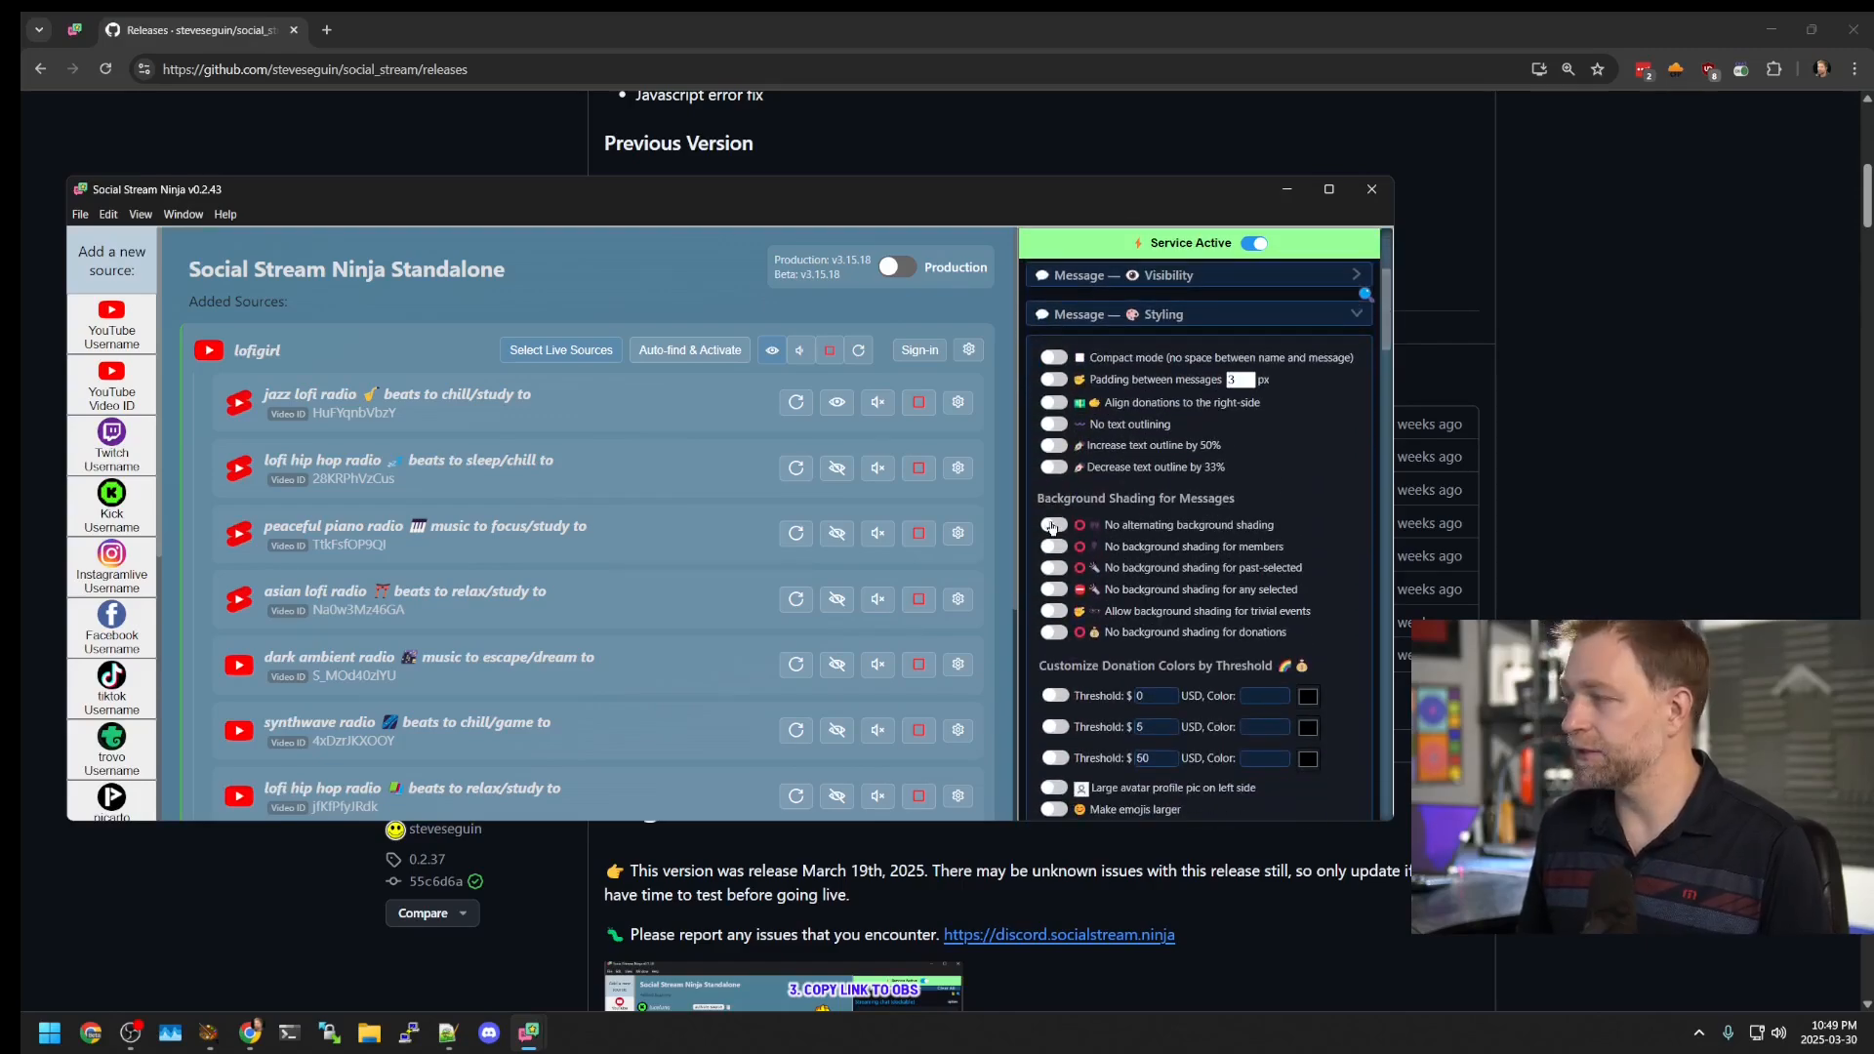
scroll(1211, 488, up, 2)
click(1207, 498)
scroll(1199, 472, up, 1)
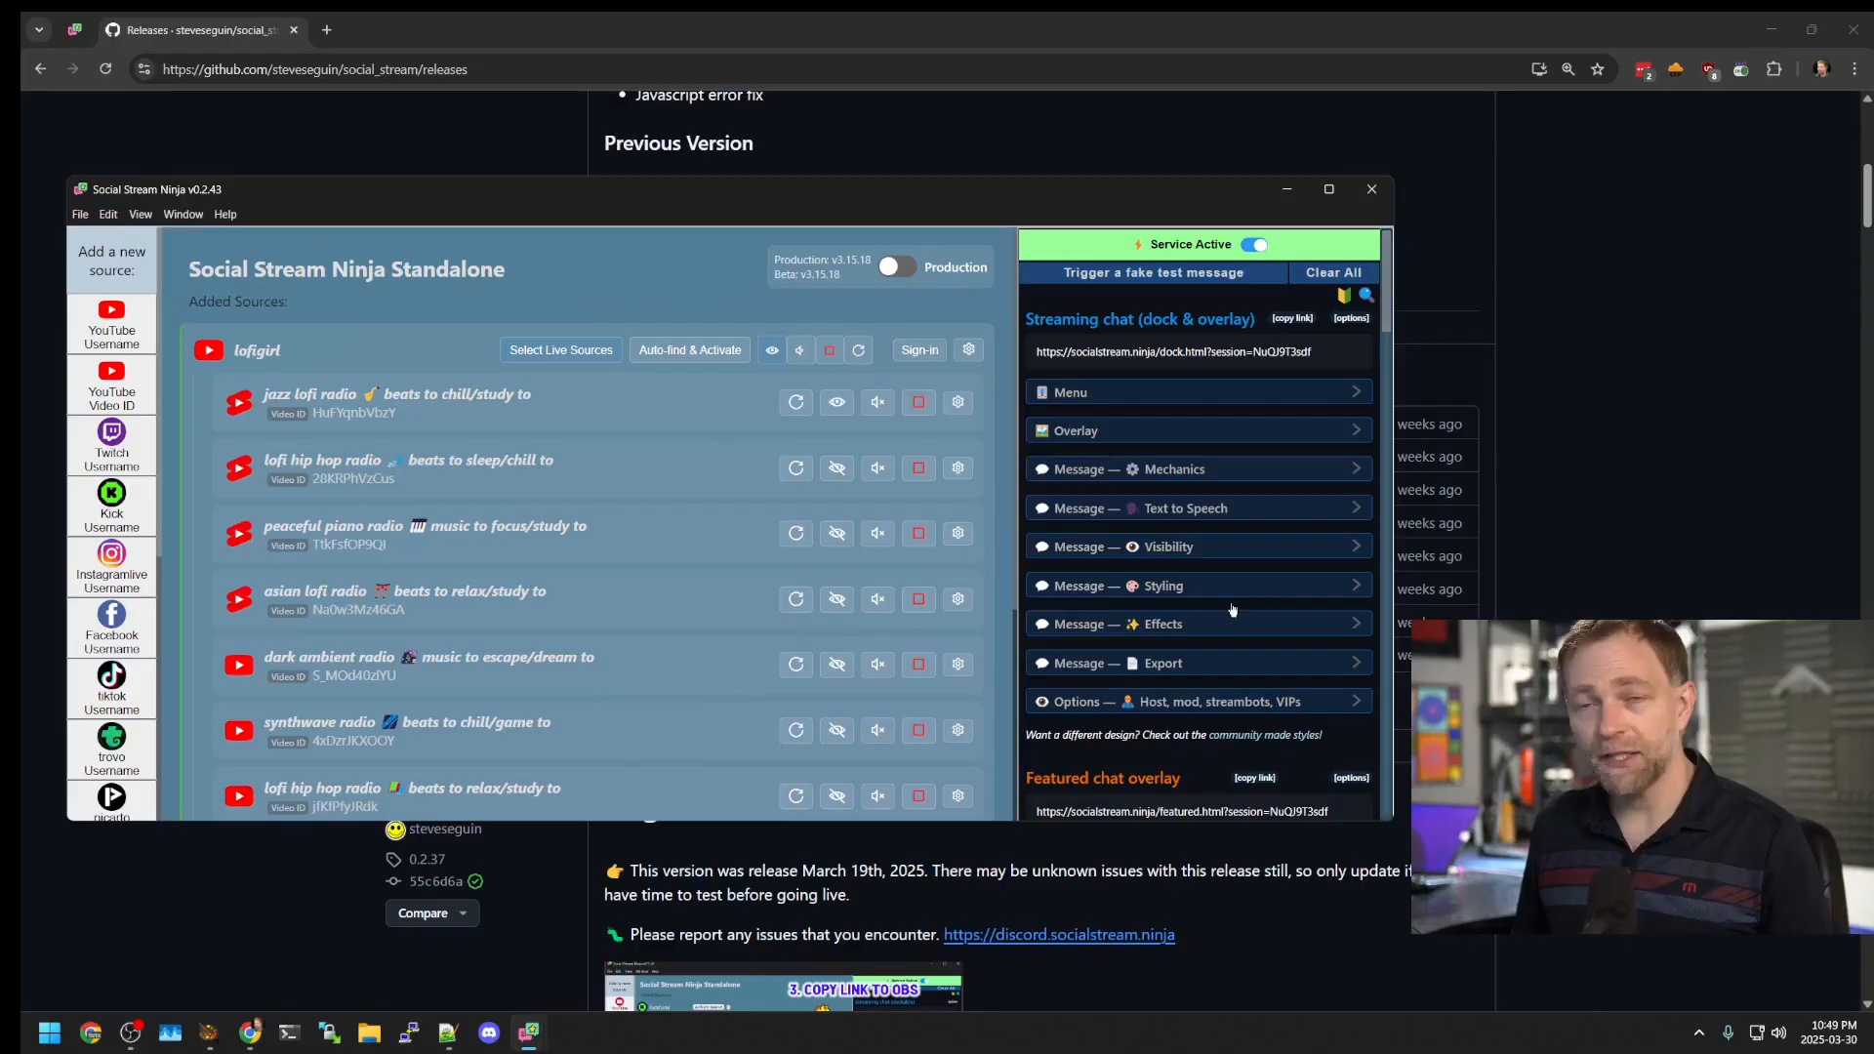
Step: Try the popout chat dashboard, then copy the streaming chat dock link and move OBS into view
click(1268, 357)
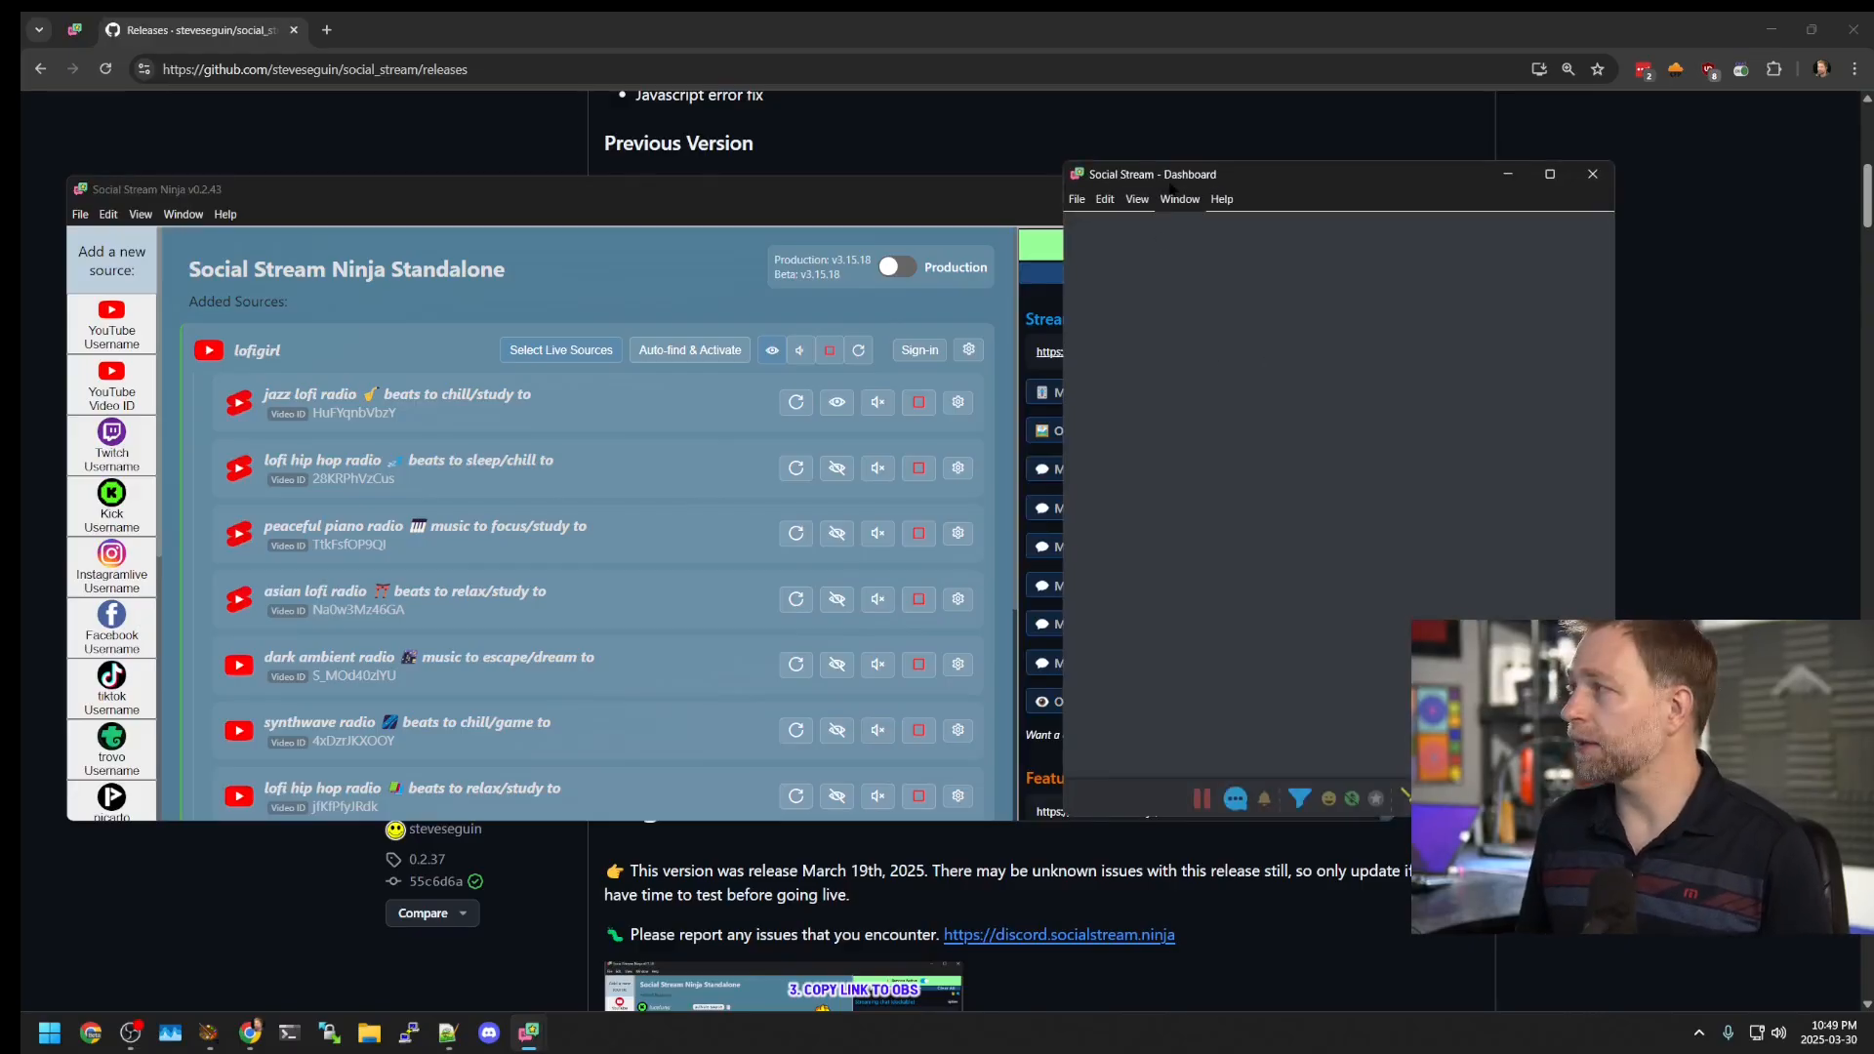
drag(1171, 187, 799, 221)
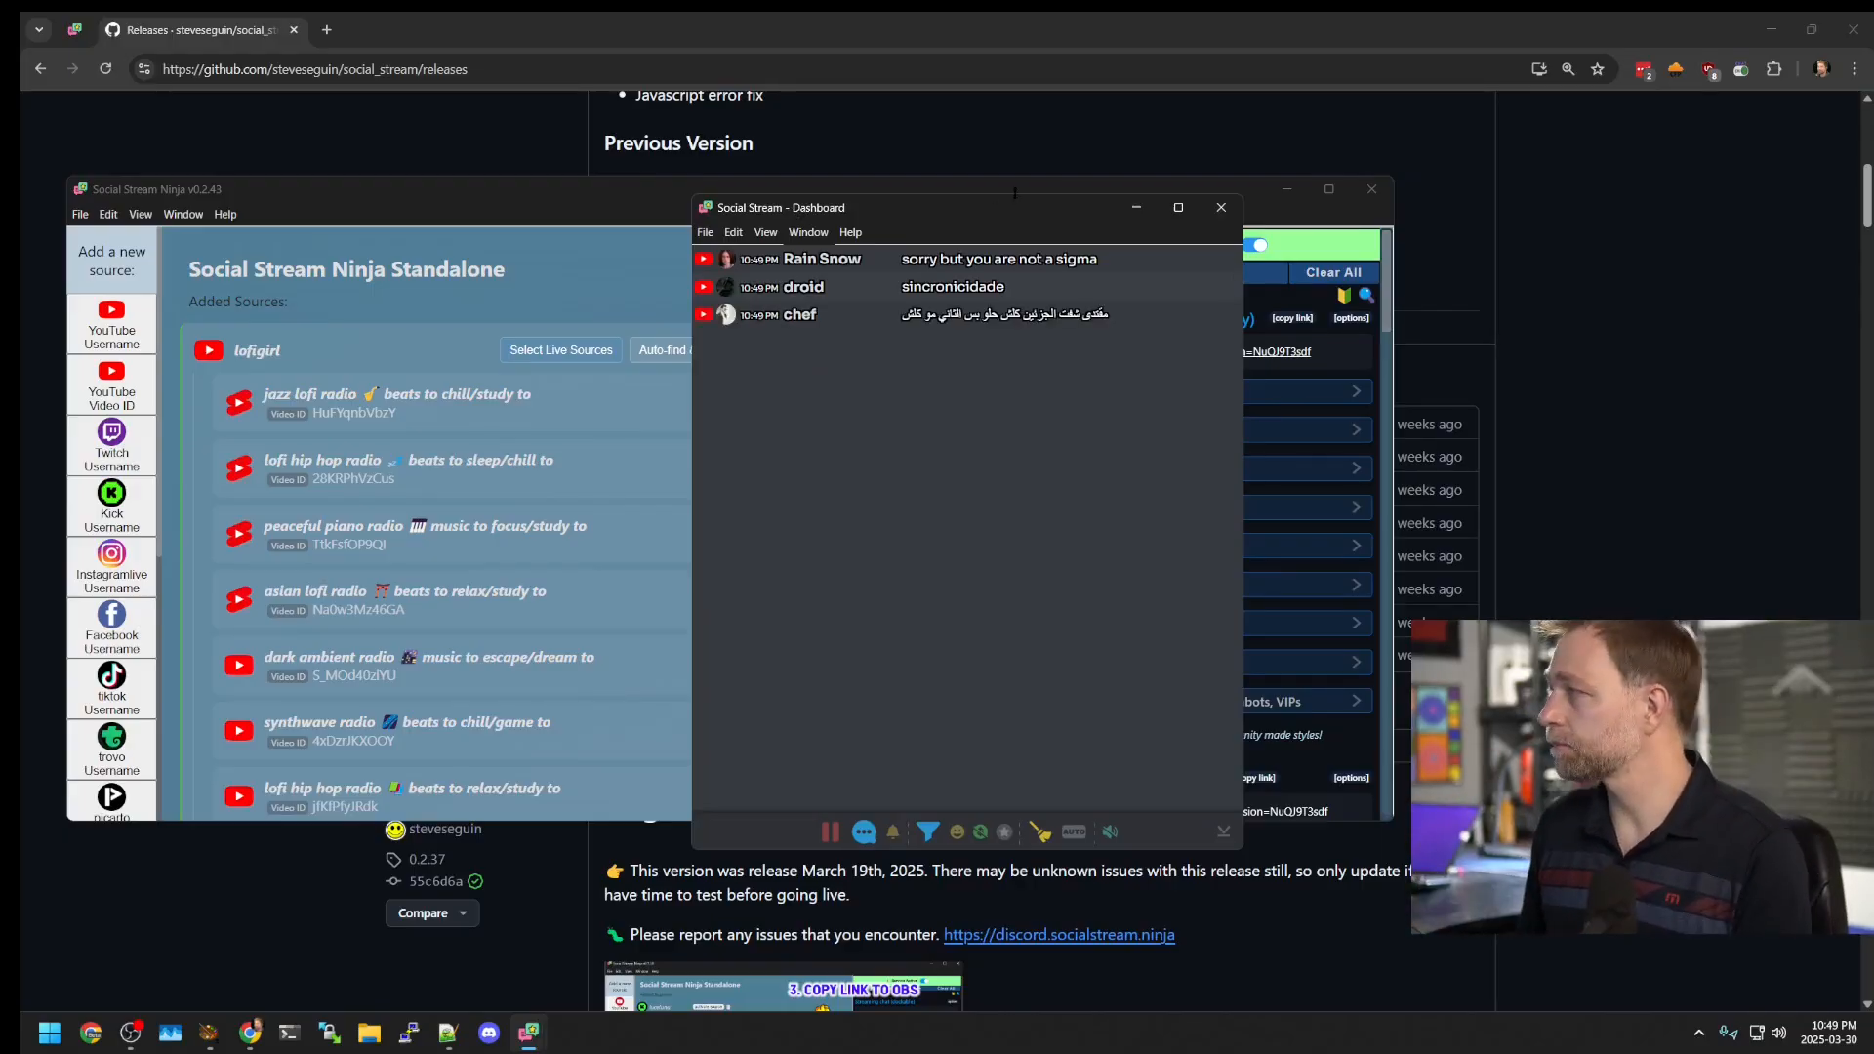
click(1221, 207)
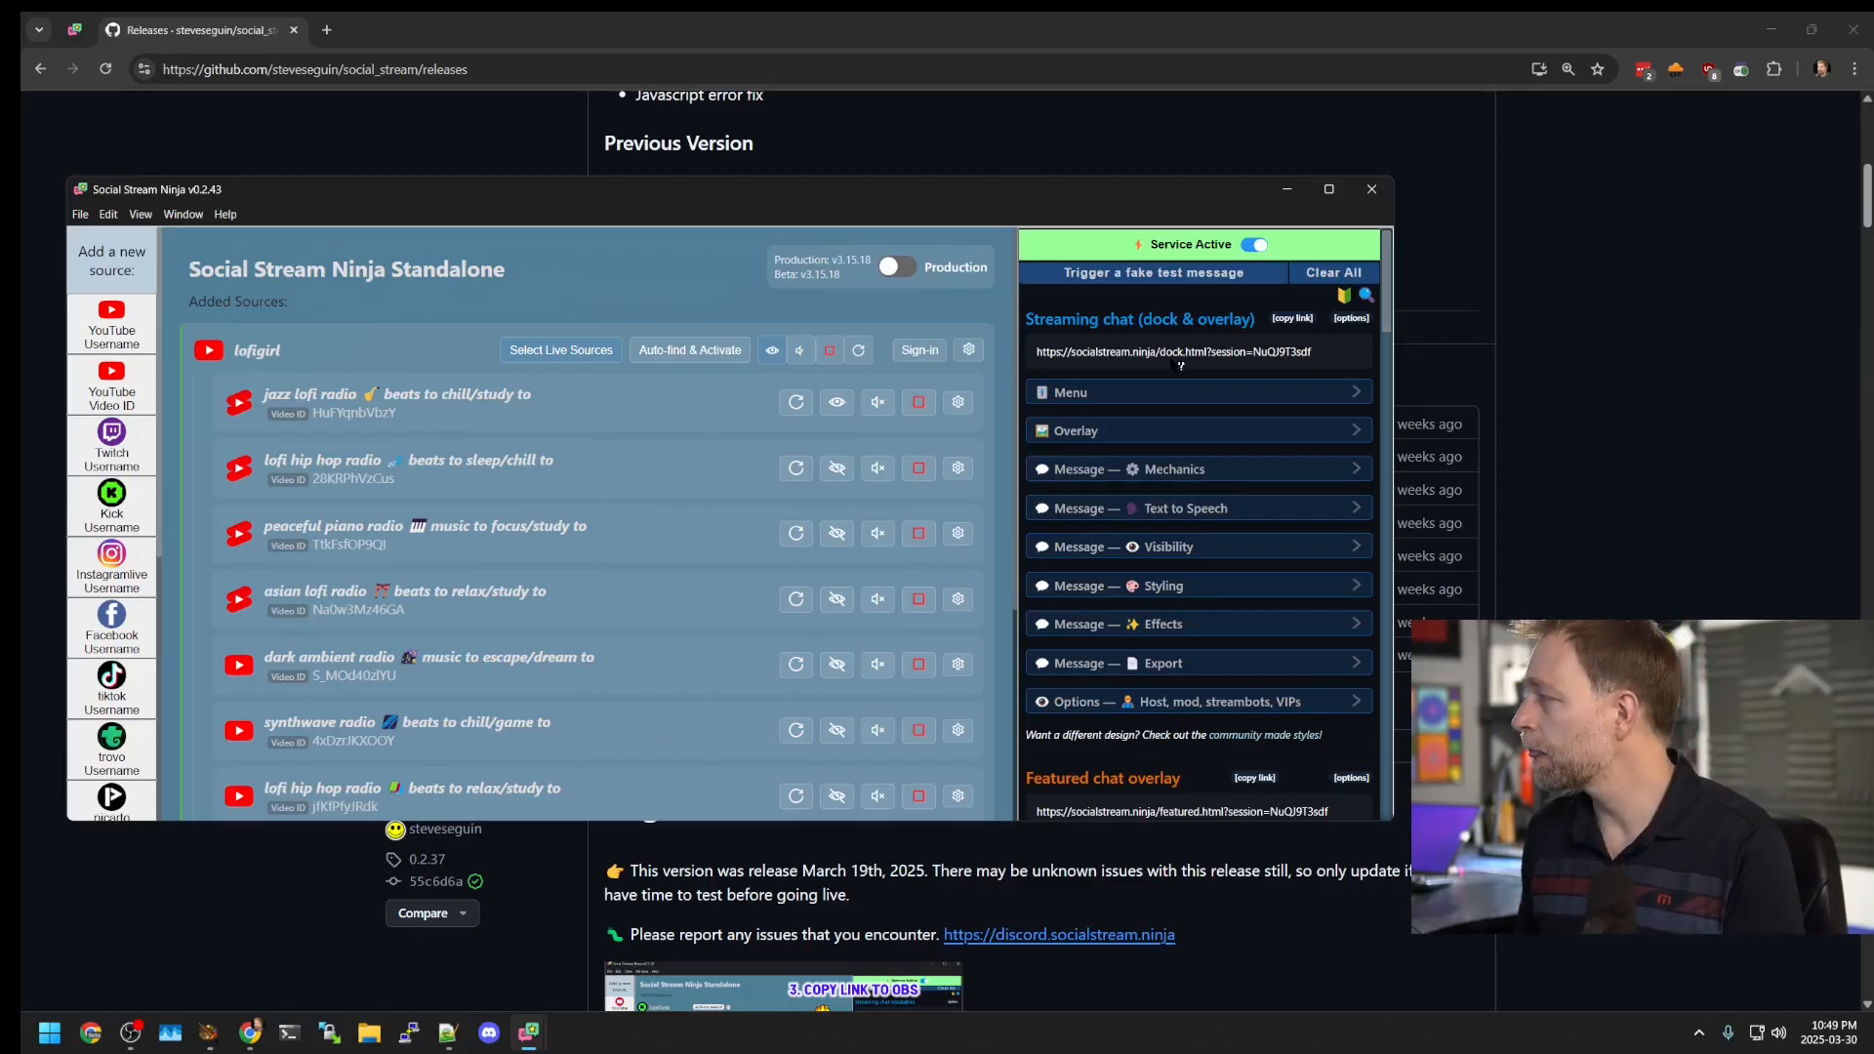
drag(1325, 360, 1041, 363)
key(ctrl+c)
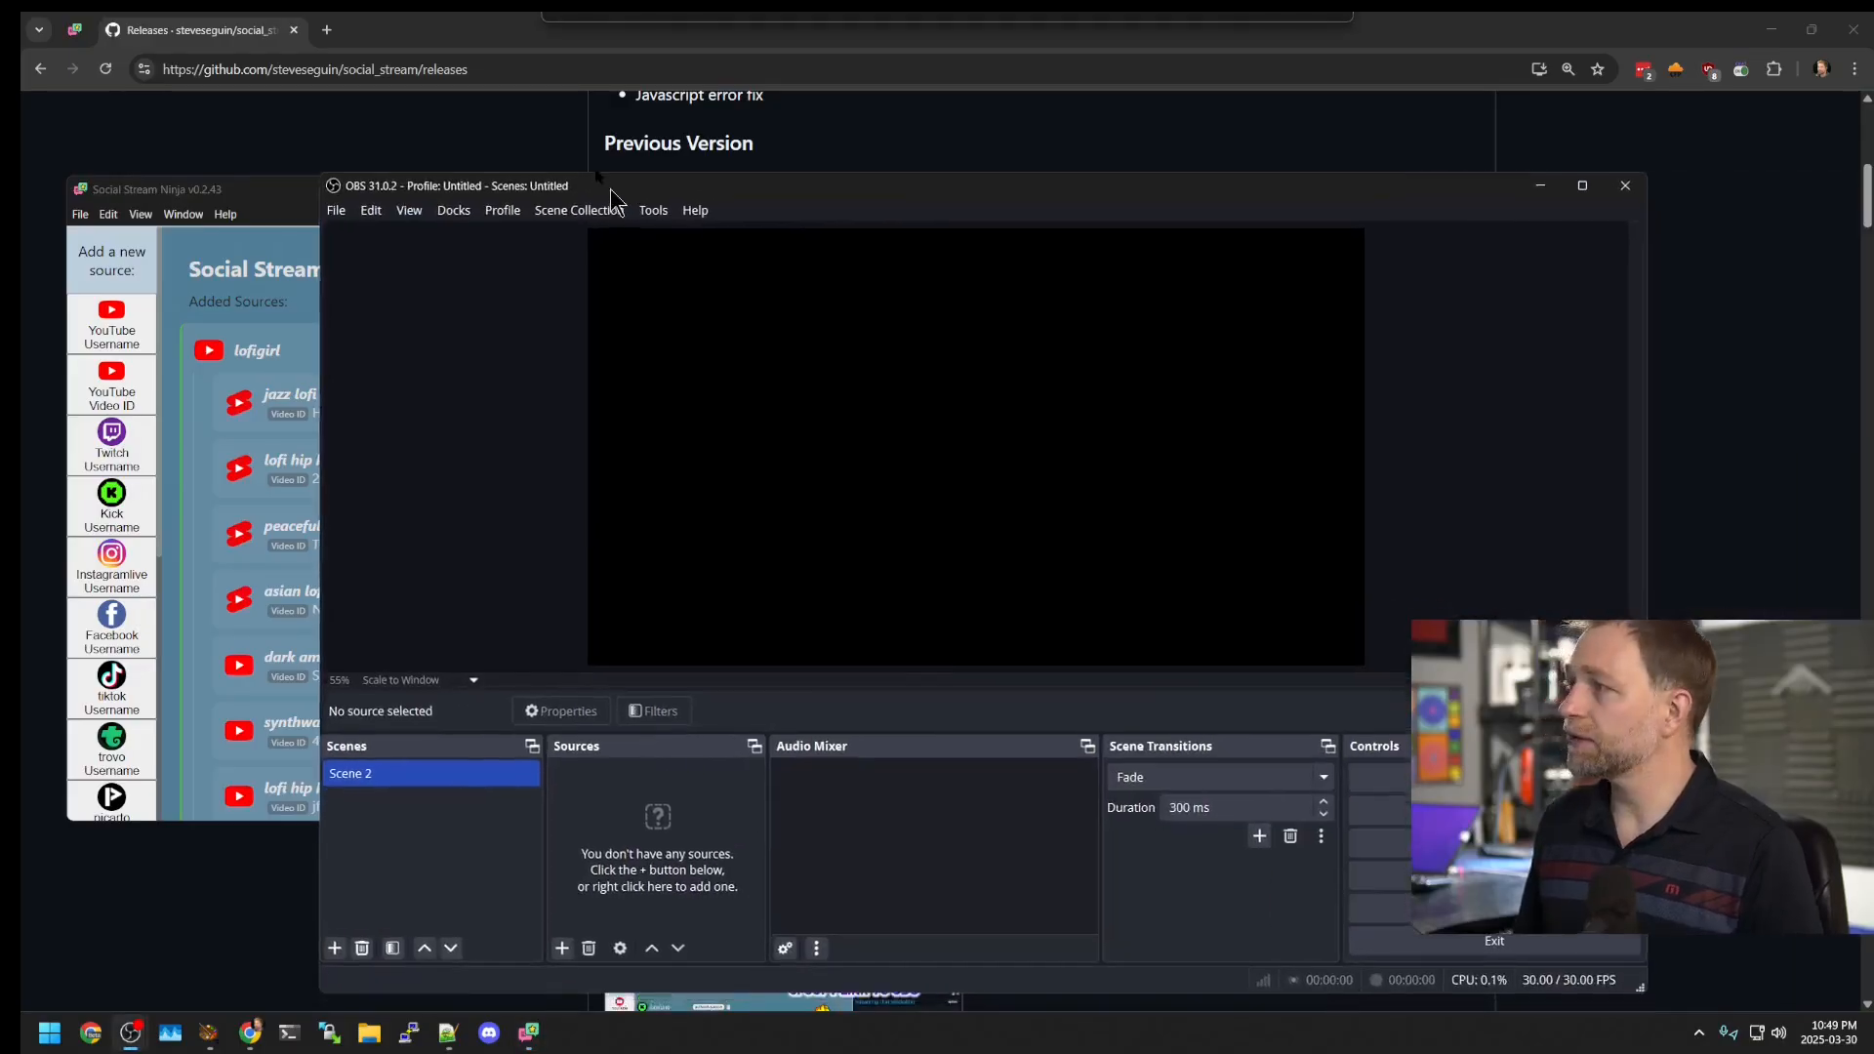
drag(611, 189, 494, 117)
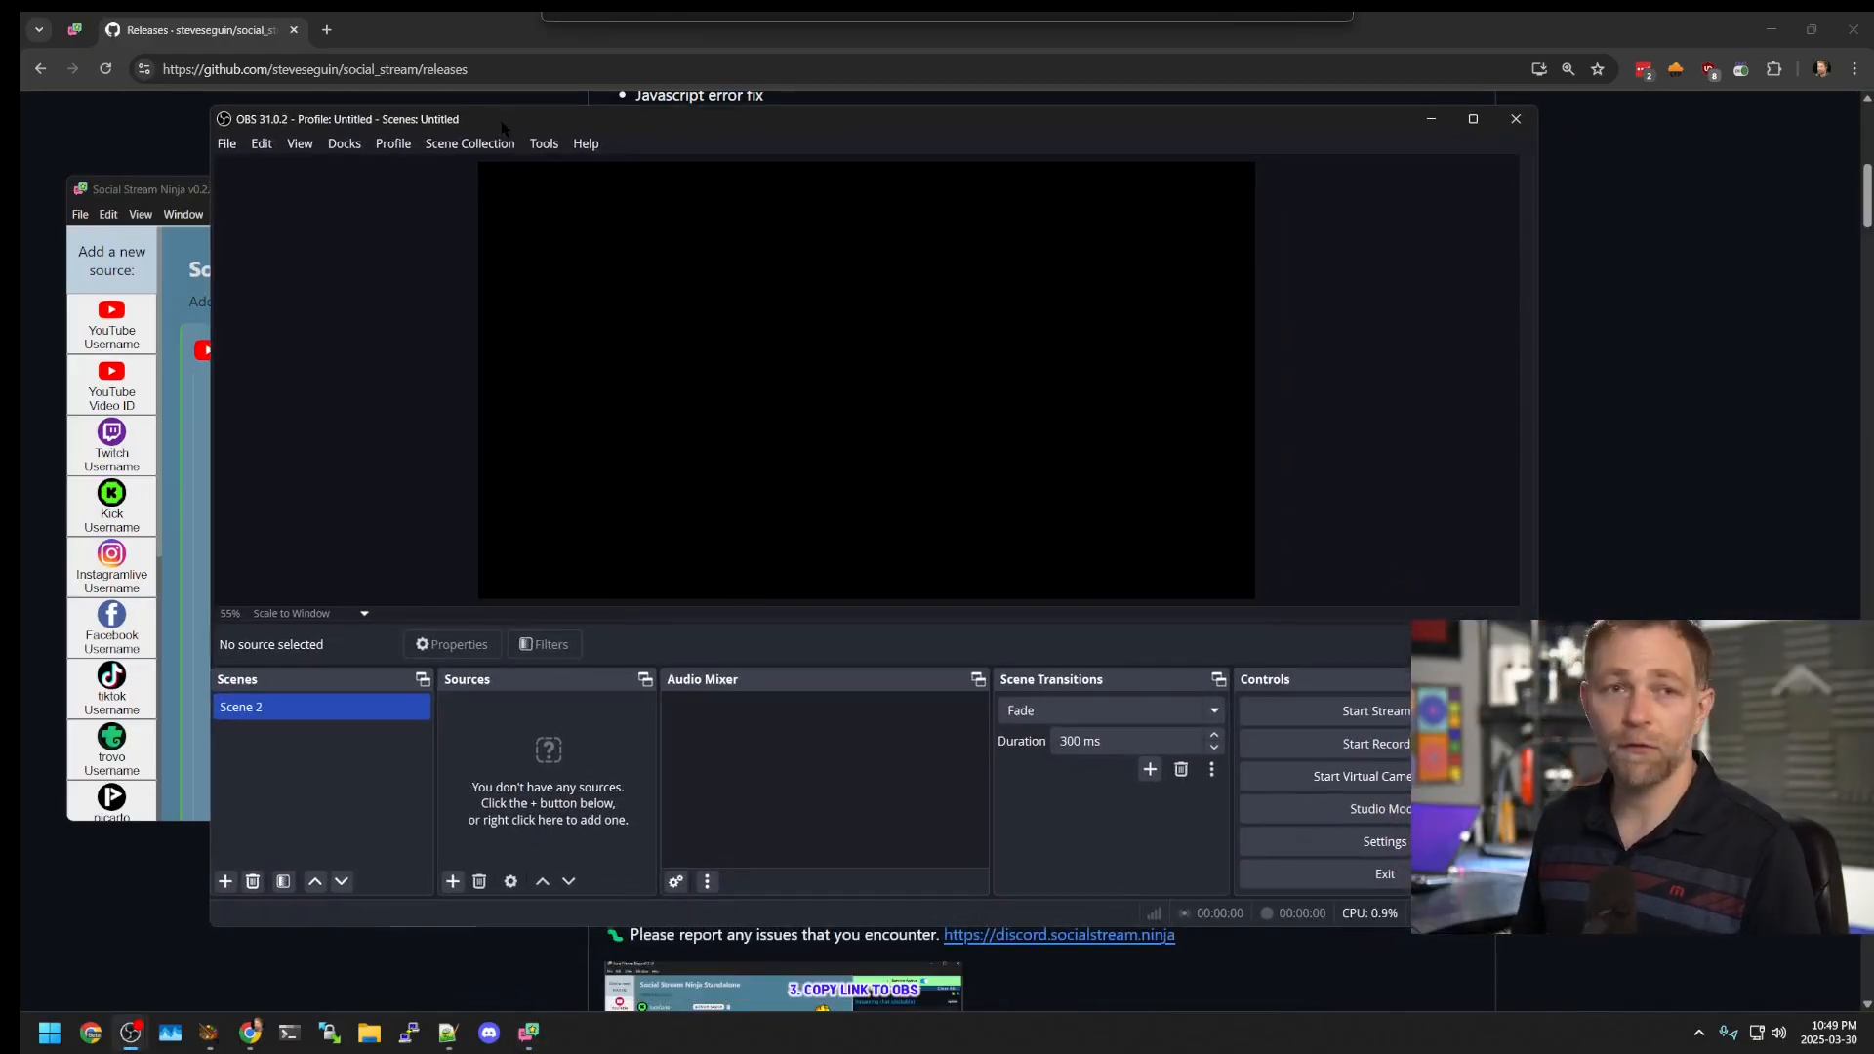
Step: Create a custom browser dock named SSN with the pasted chat dock URL and dock it in OBS
click(344, 144)
click(386, 250)
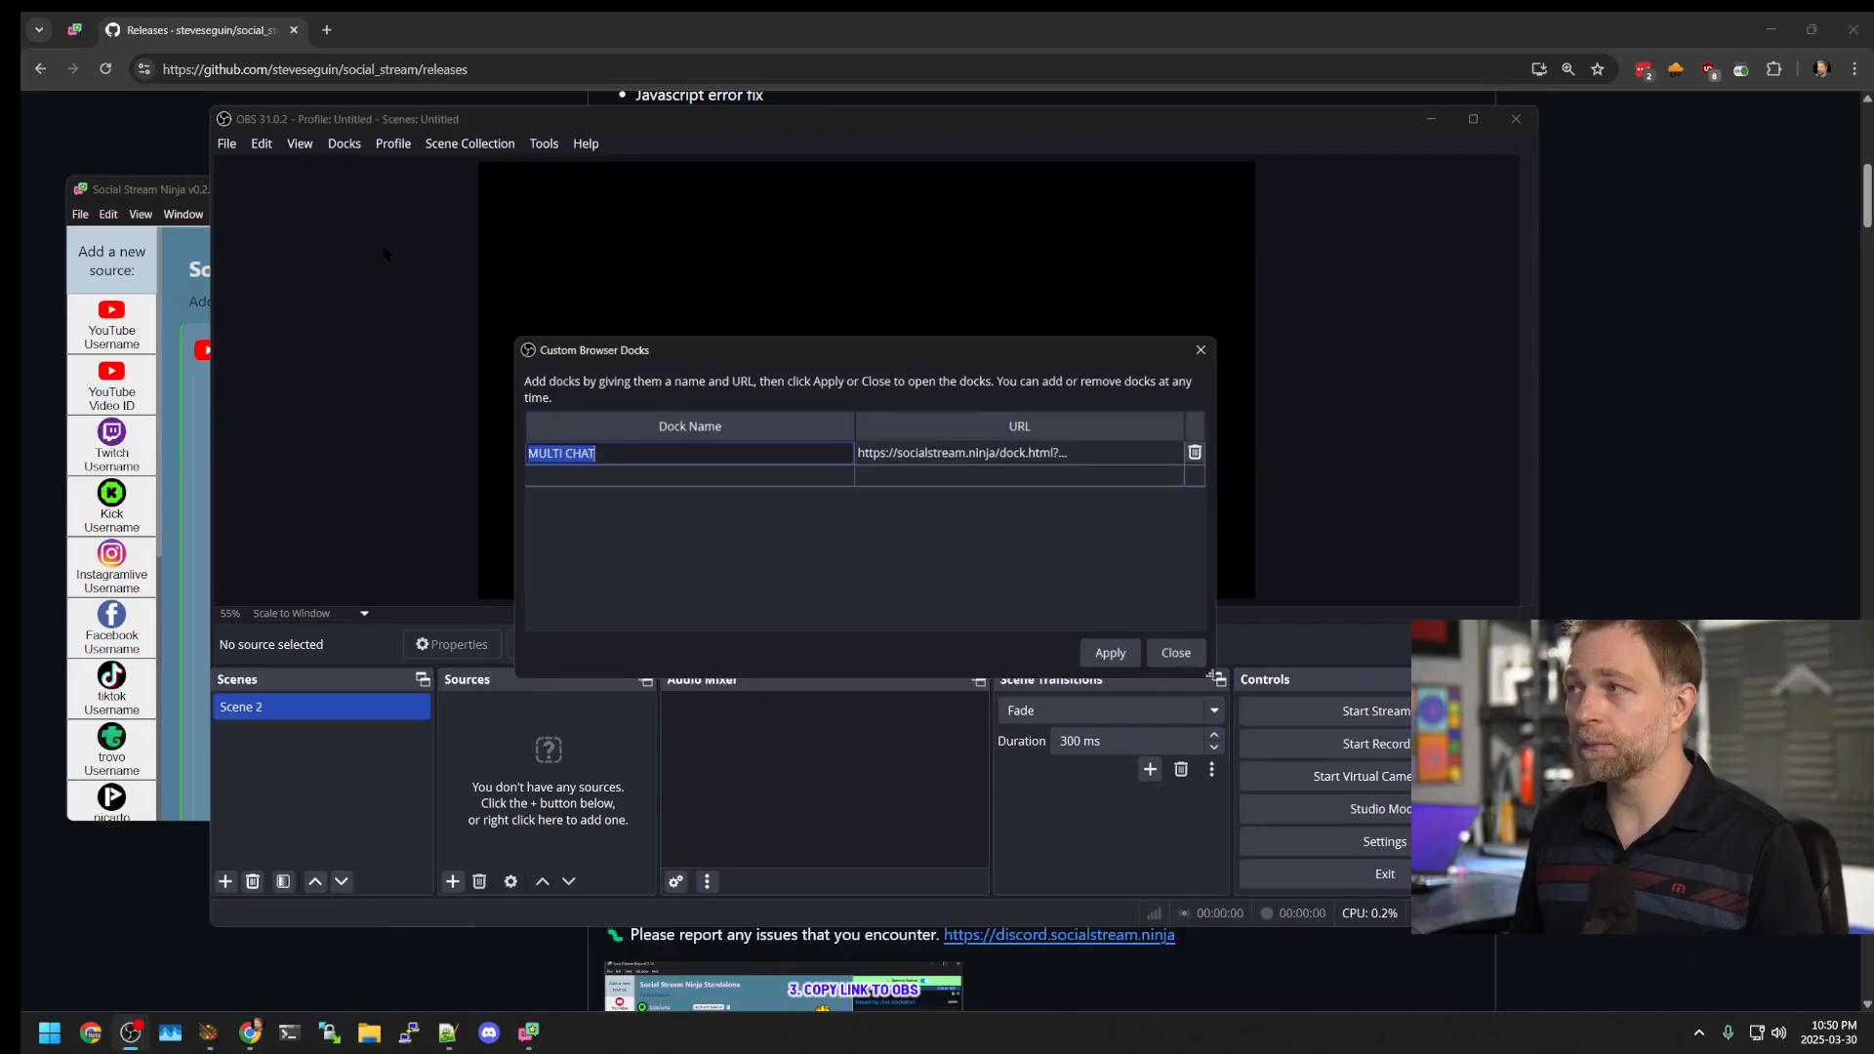
double_click(604, 474)
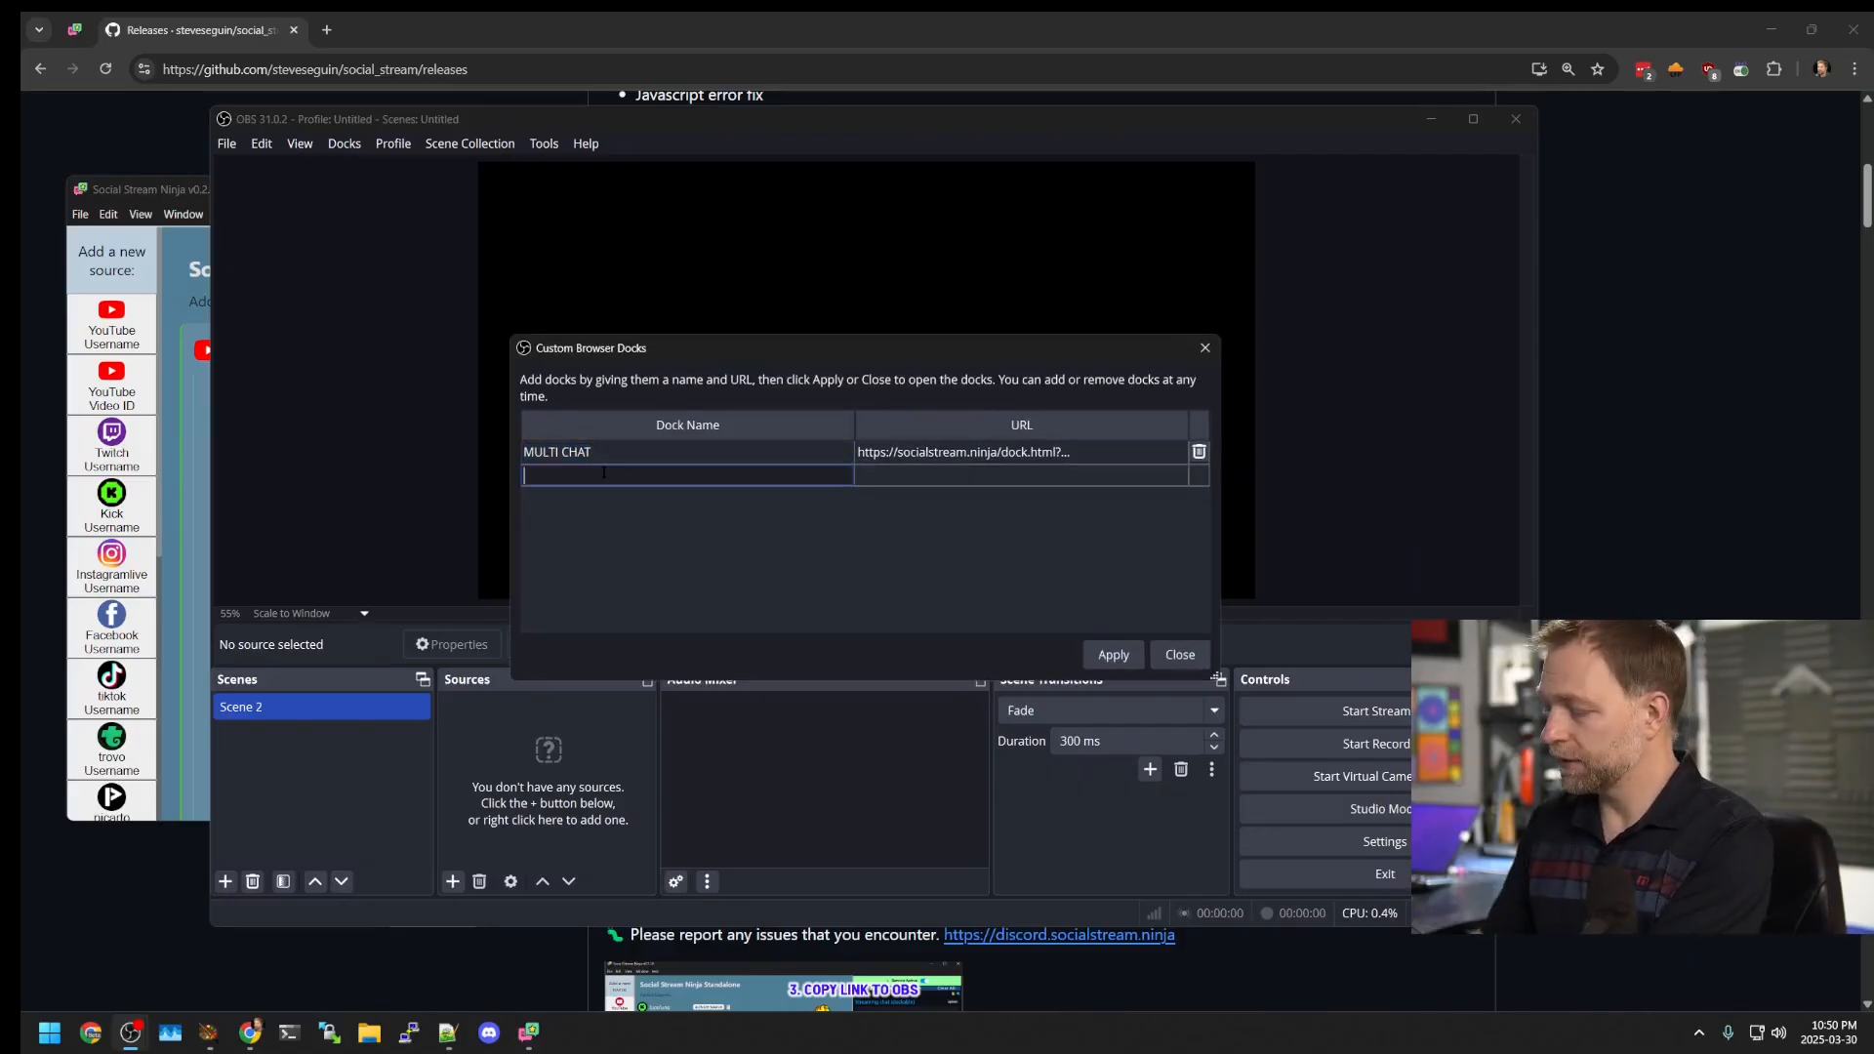
double_click(898, 479)
key(ctrl+v)
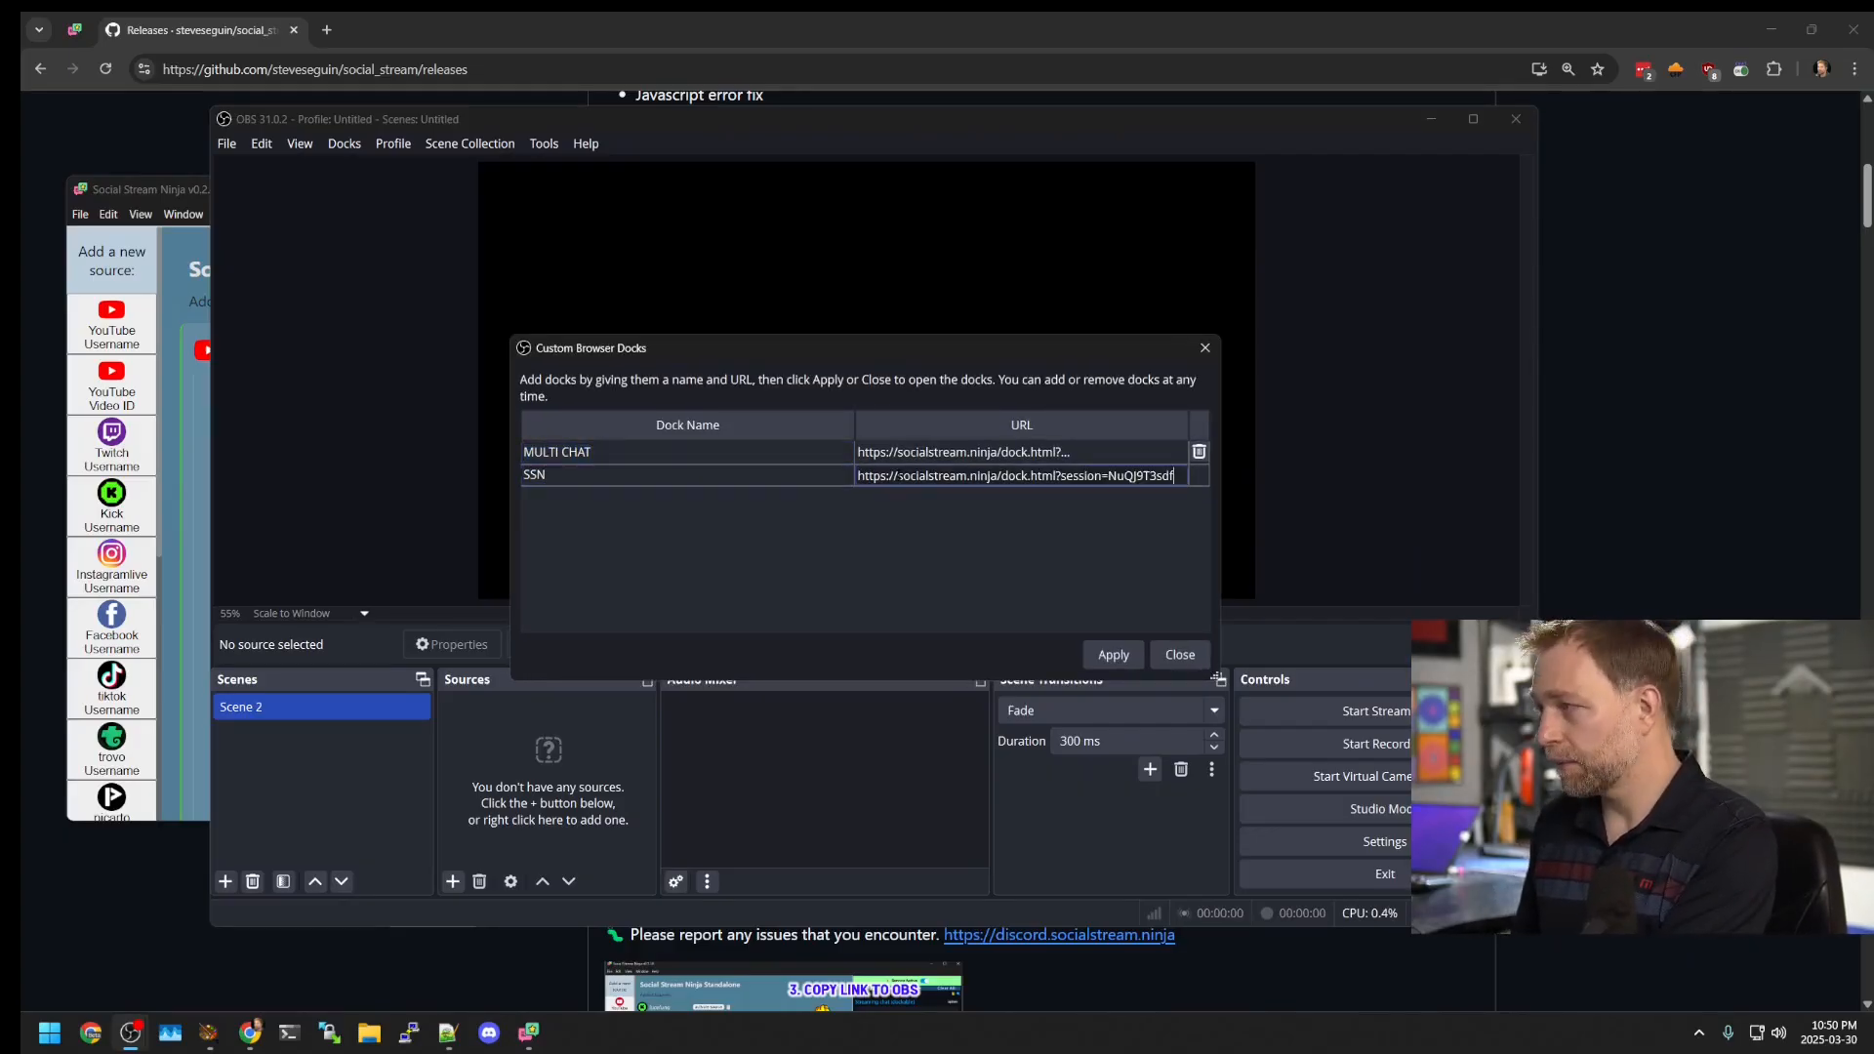
key(Return)
drag(842, 245, 371, 171)
drag(873, 360, 1210, 430)
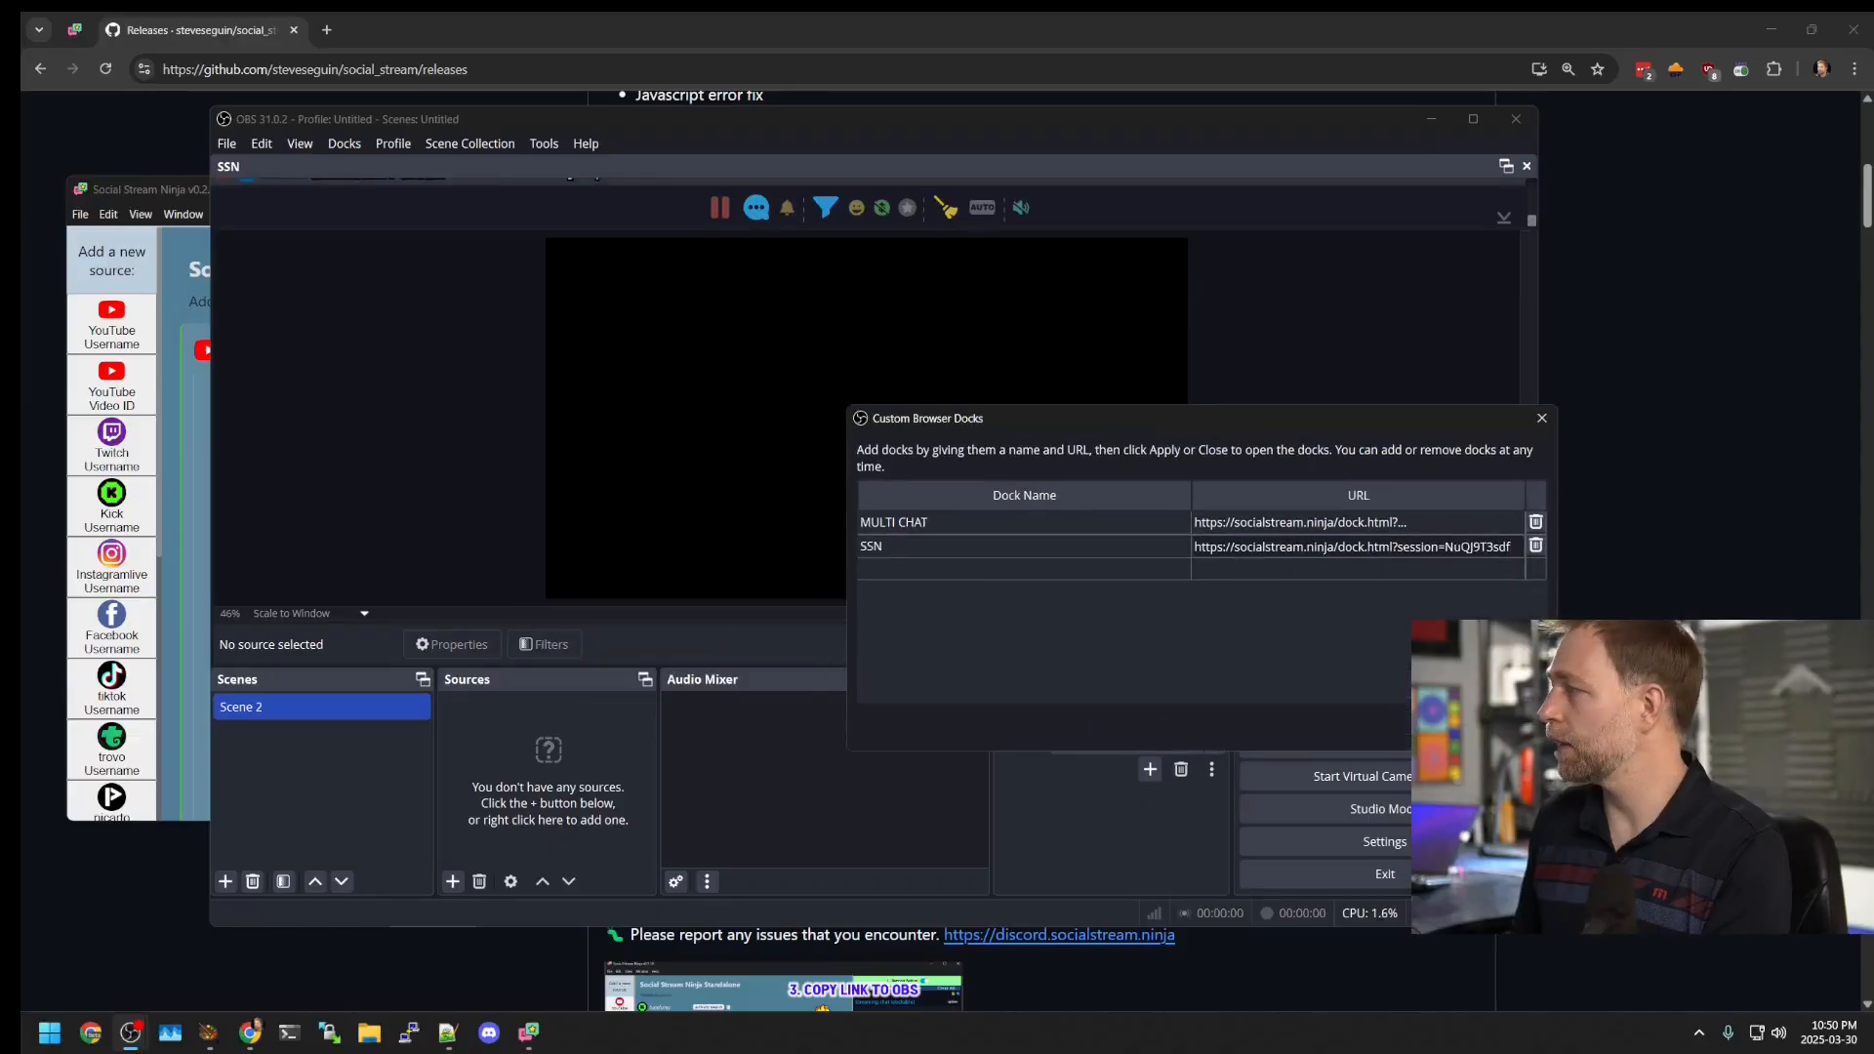
click(1508, 730)
Step: Place the SSN dock beside the preview and widen it, then return to Social Stream Ninja
drag(1171, 166, 434, 420)
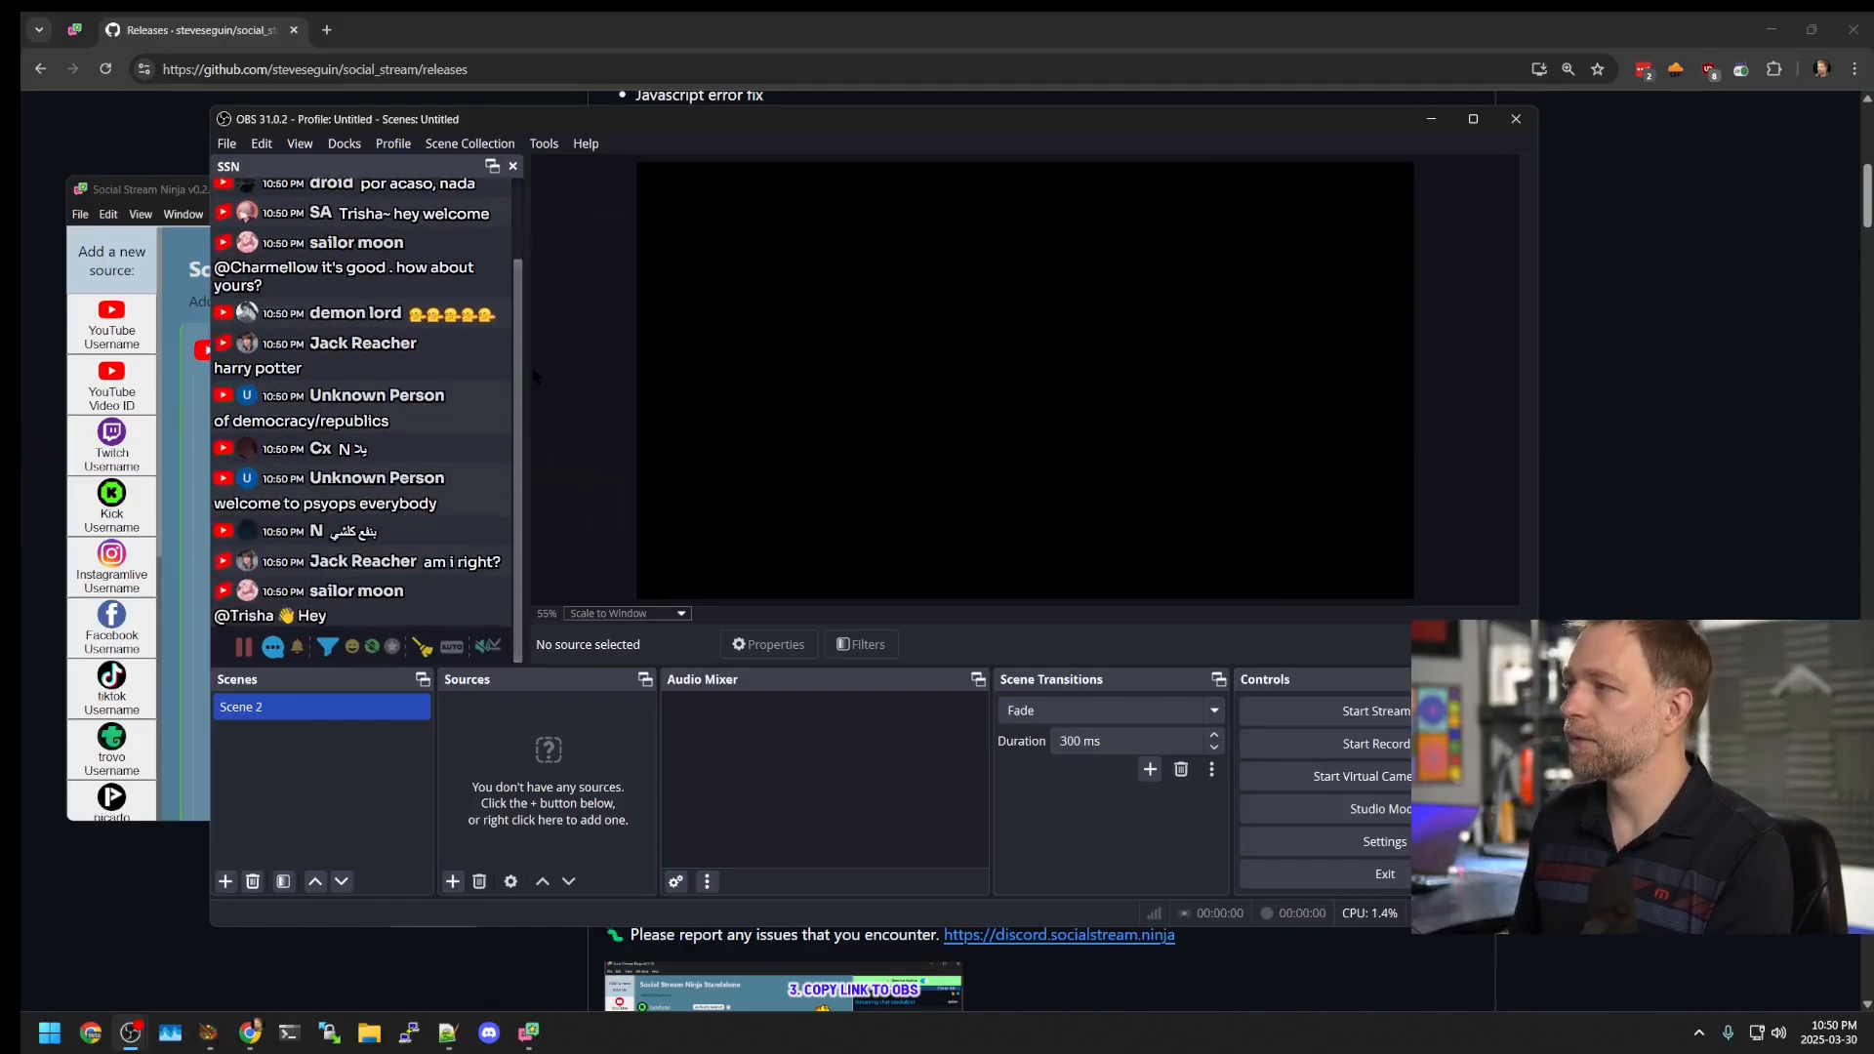
drag(525, 260, 750, 262)
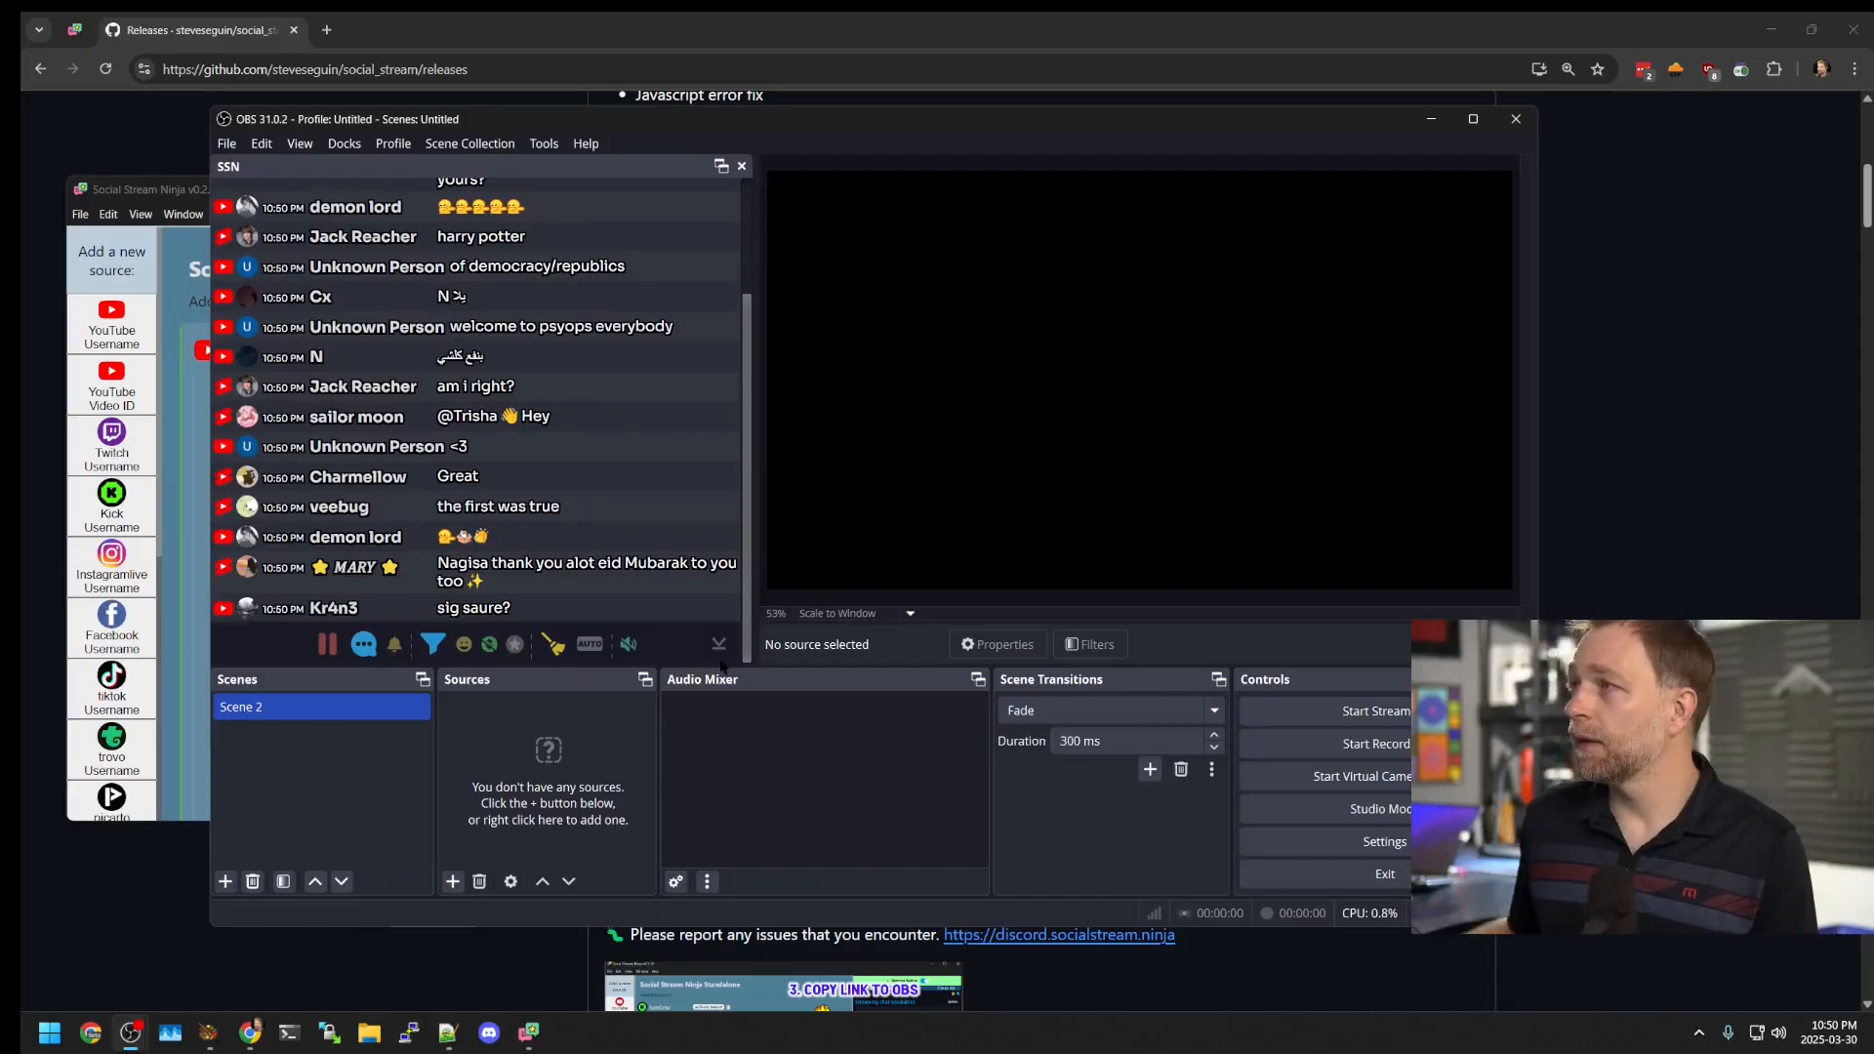
double_click(861, 118)
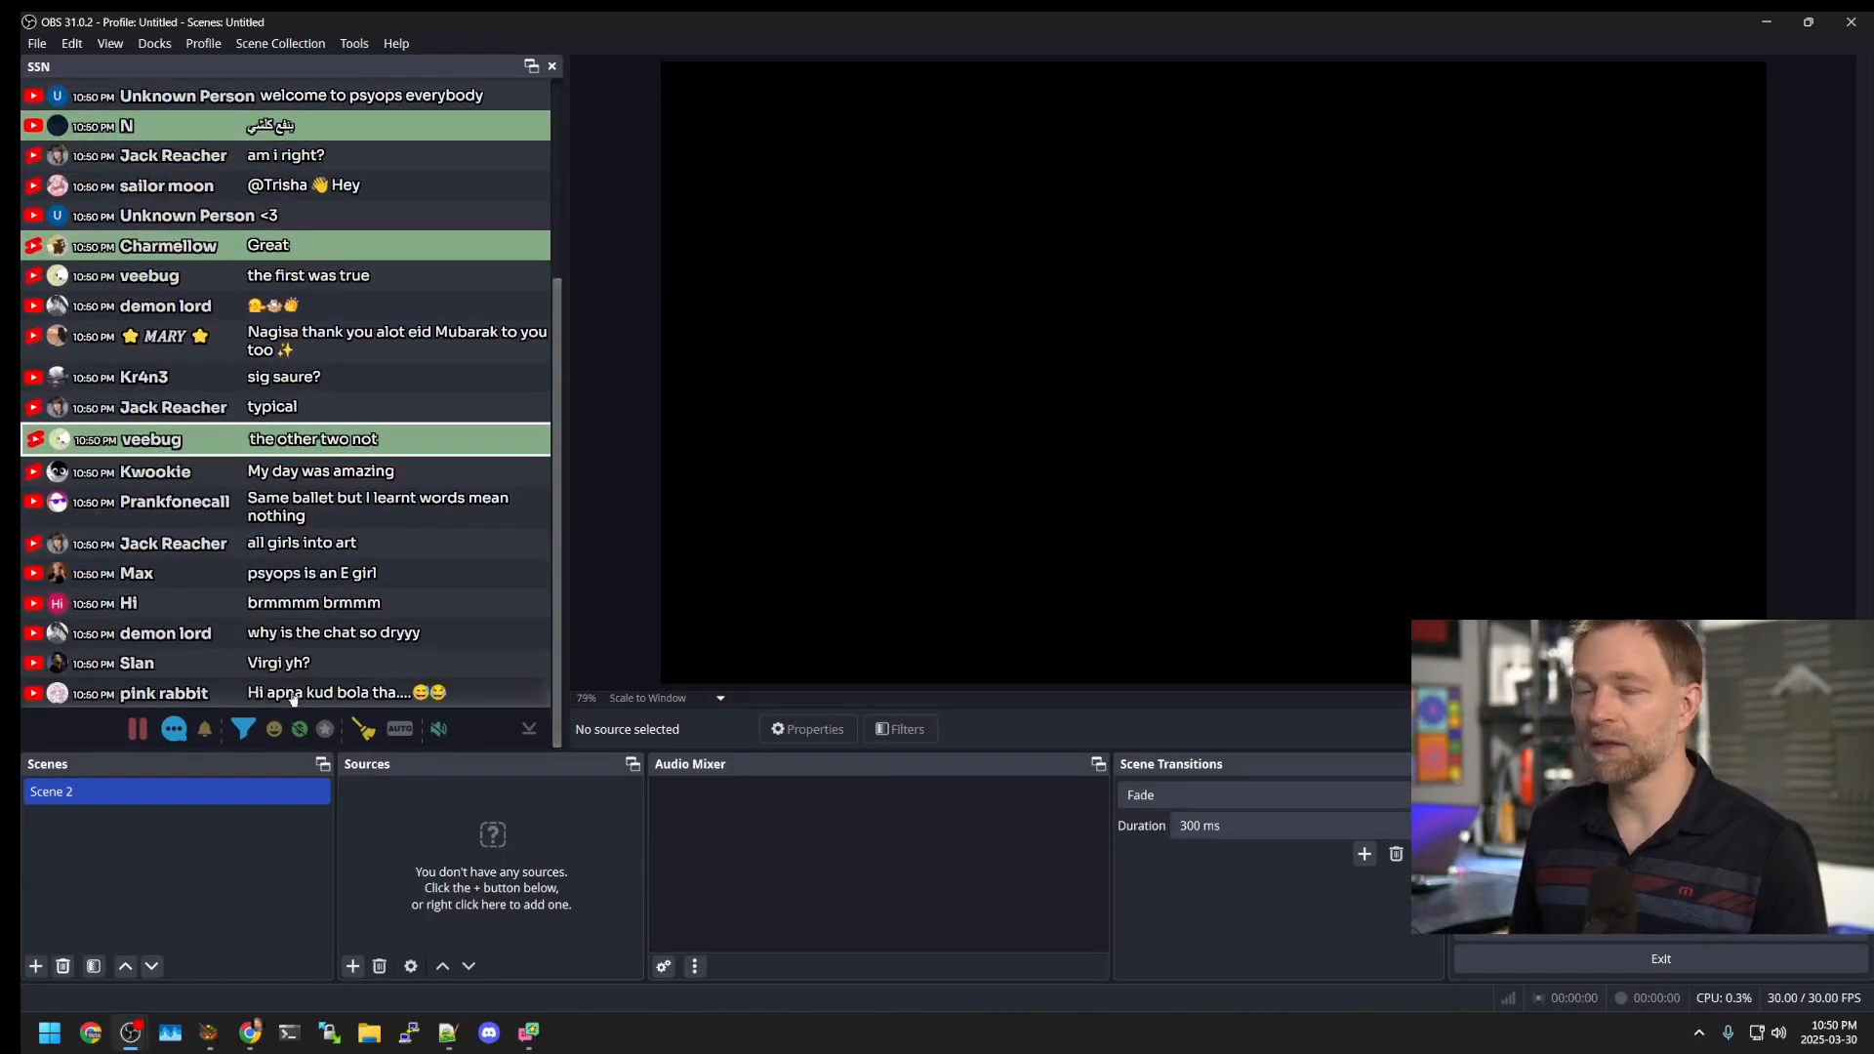
double_click(553, 29)
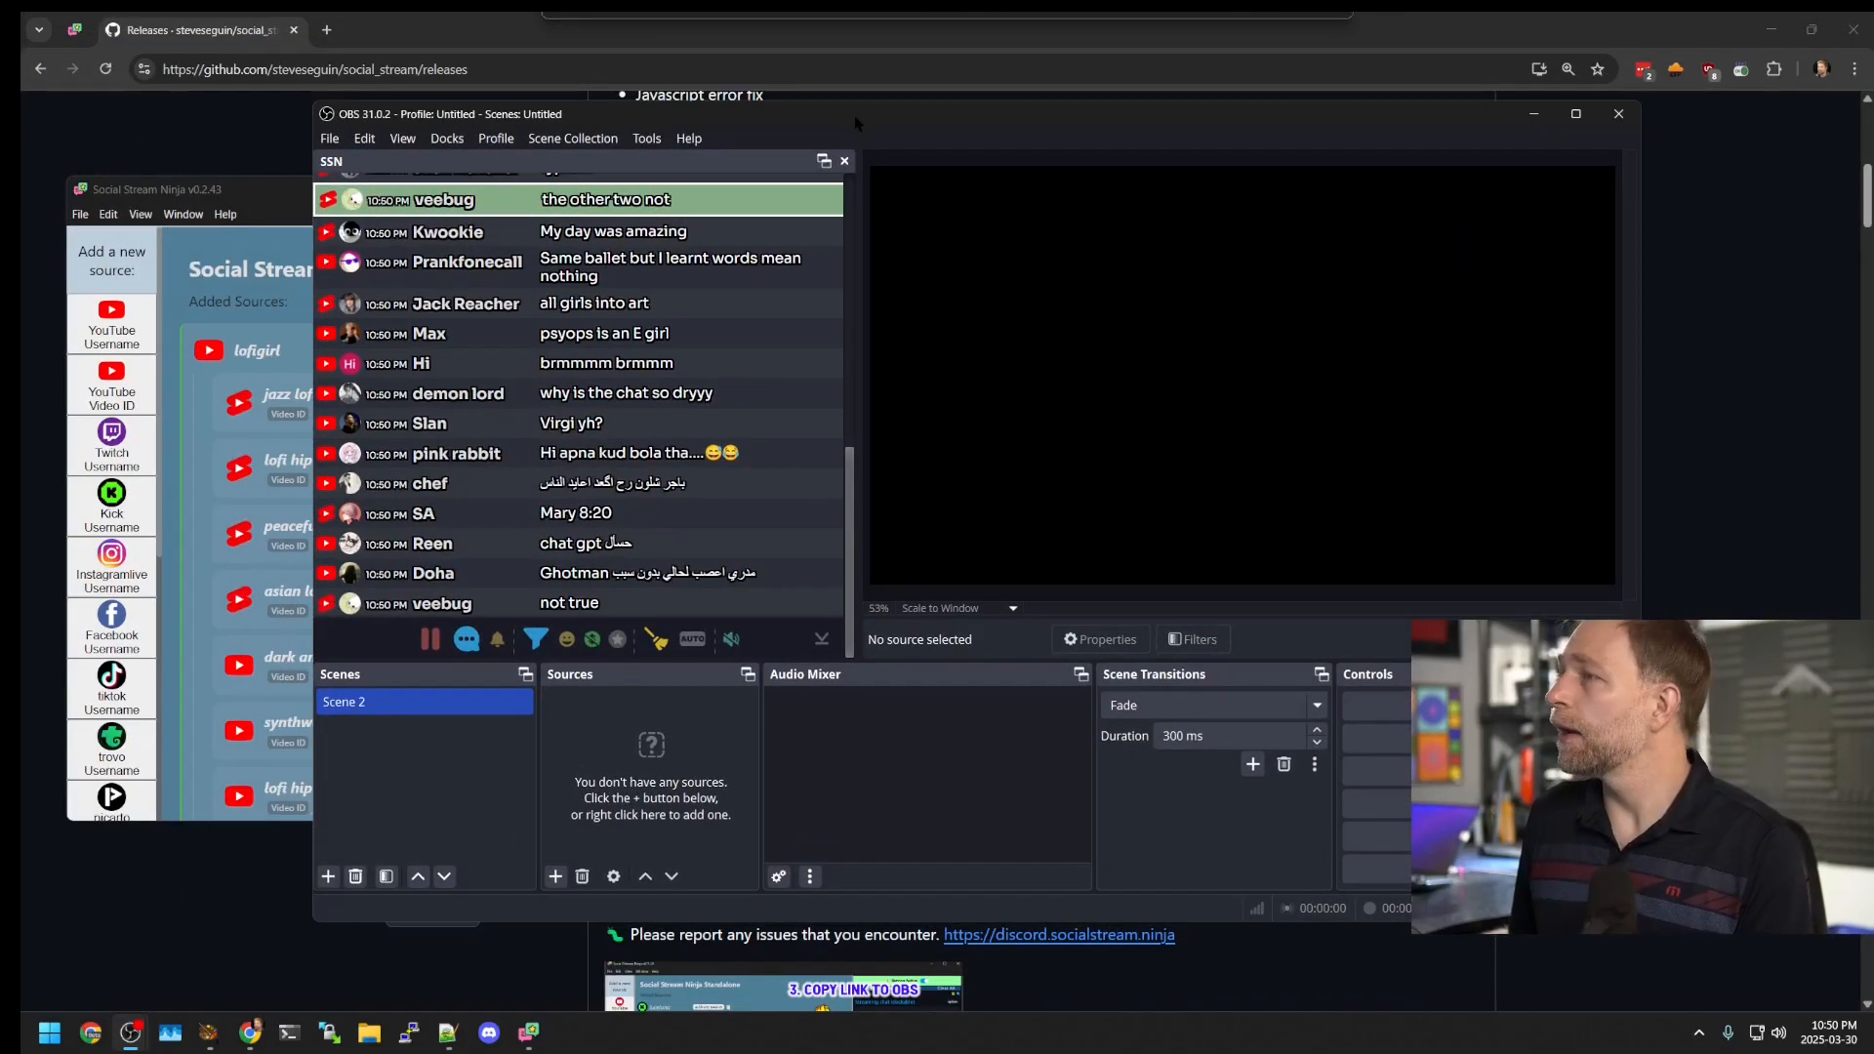
click(253, 204)
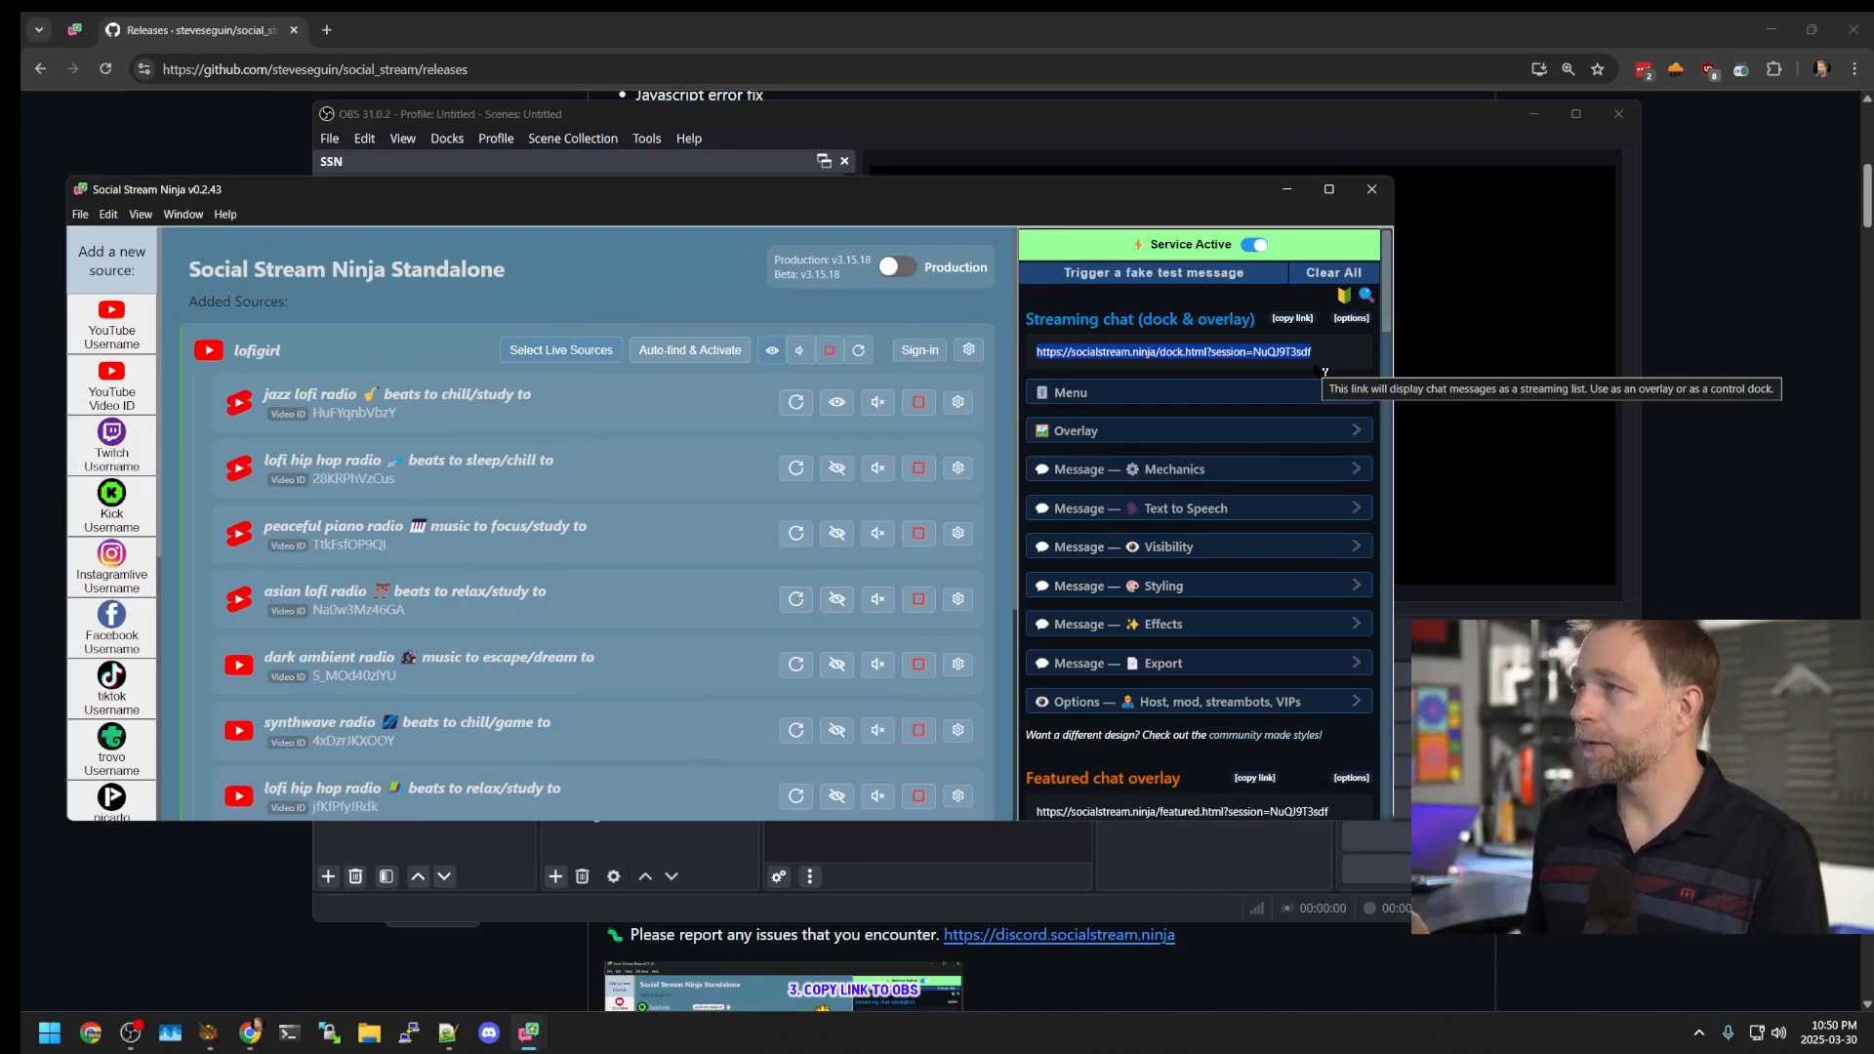
Step: Close the SSN chat dock and add a new Browser source named SSN
click(1087, 120)
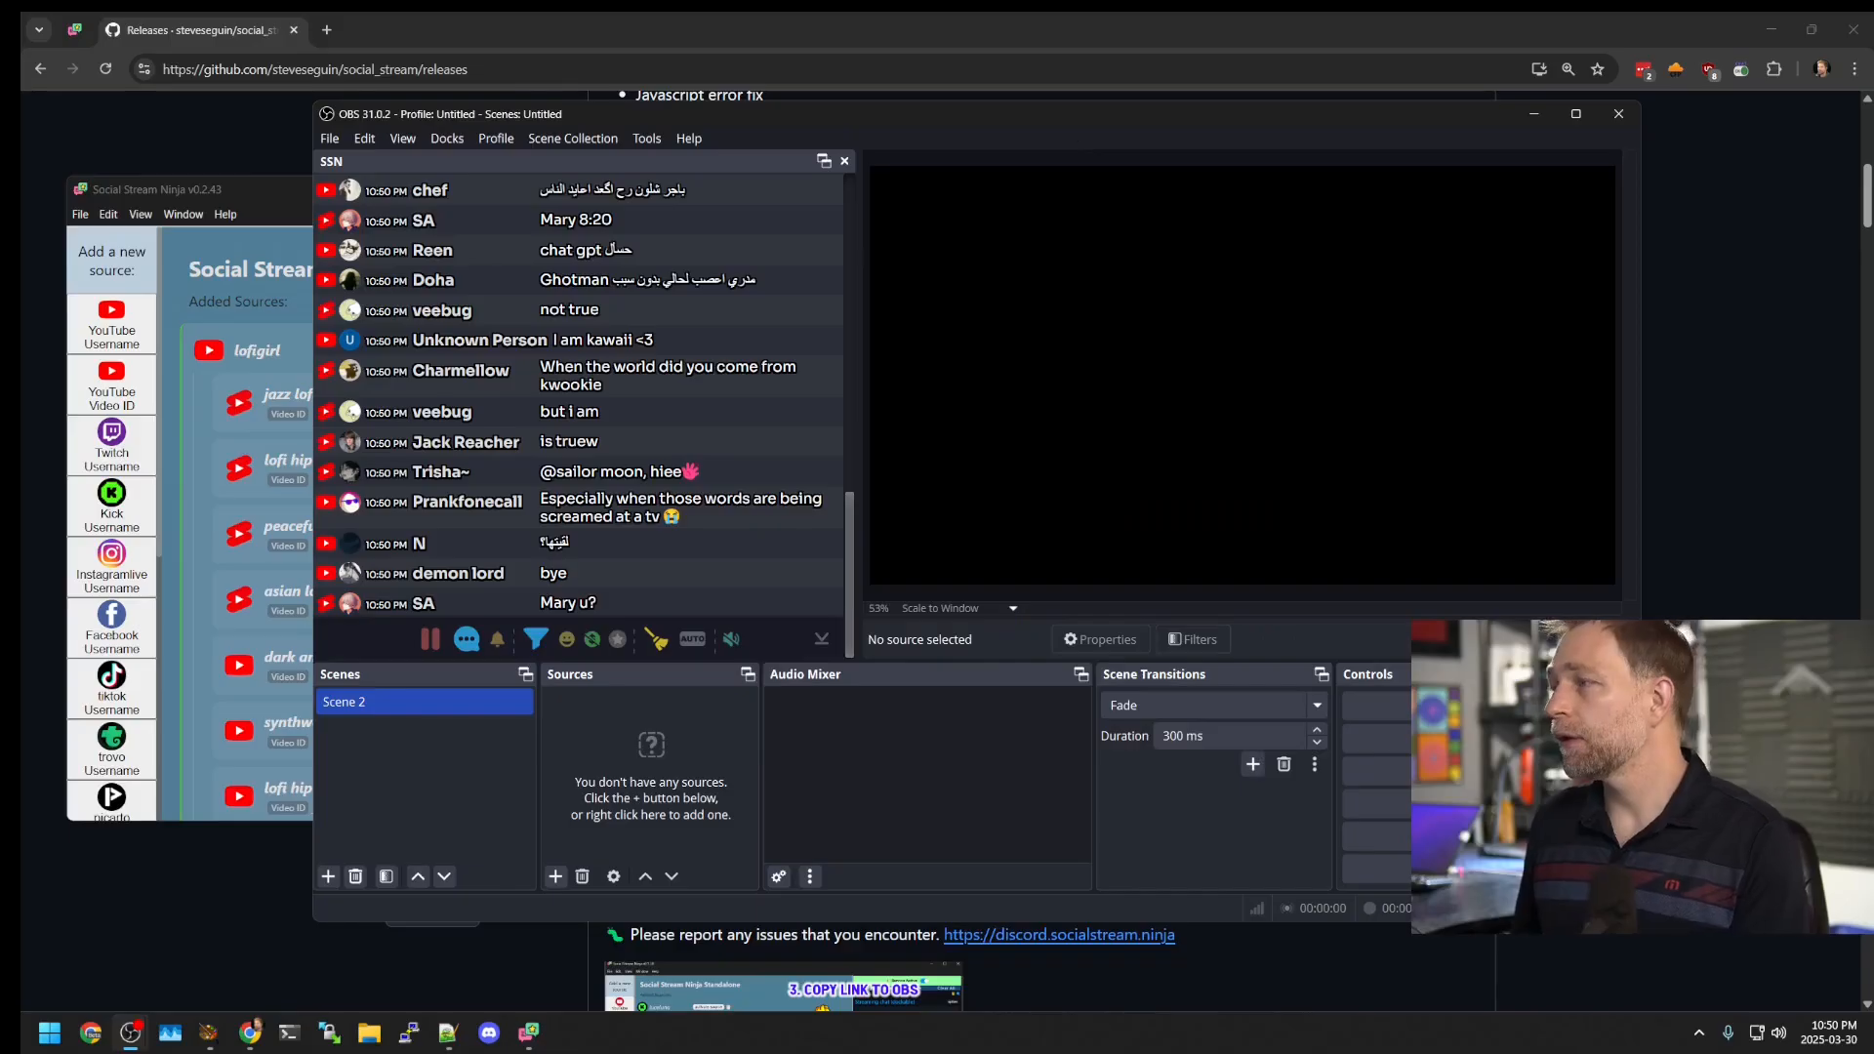
click(844, 161)
key(Return)
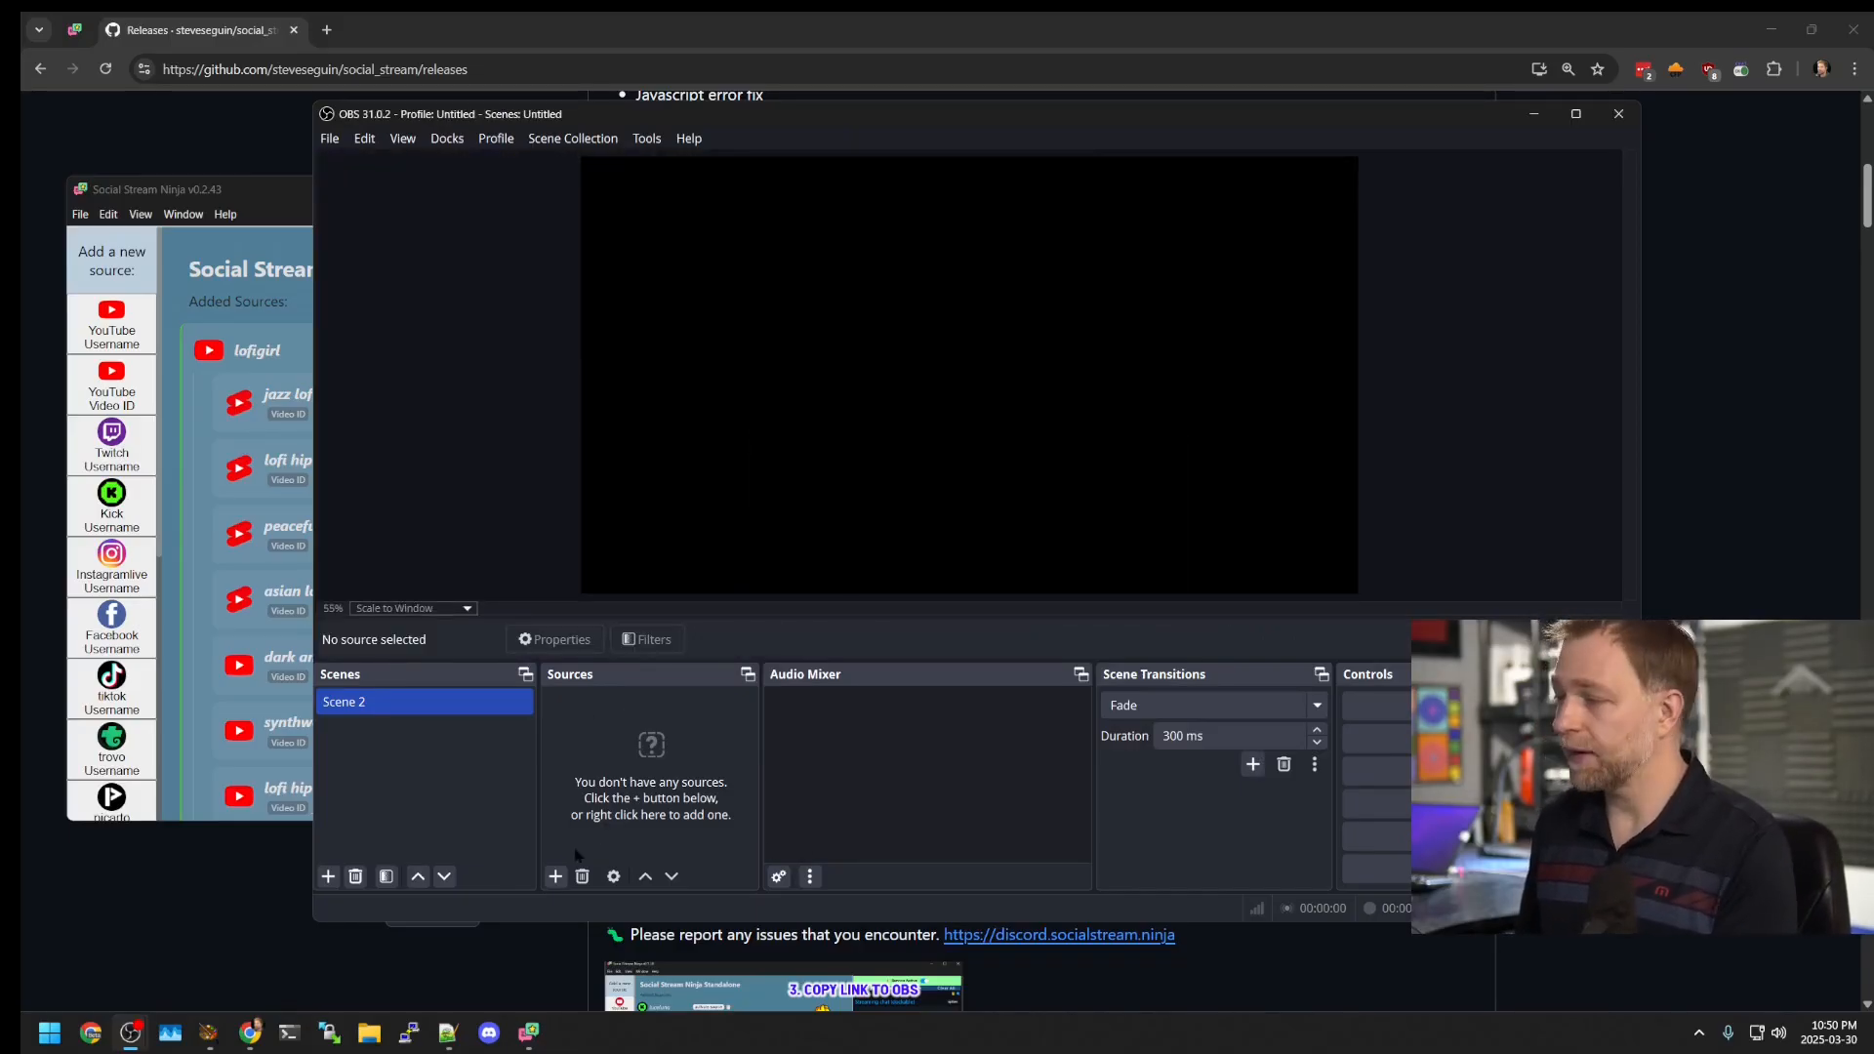
click(555, 876)
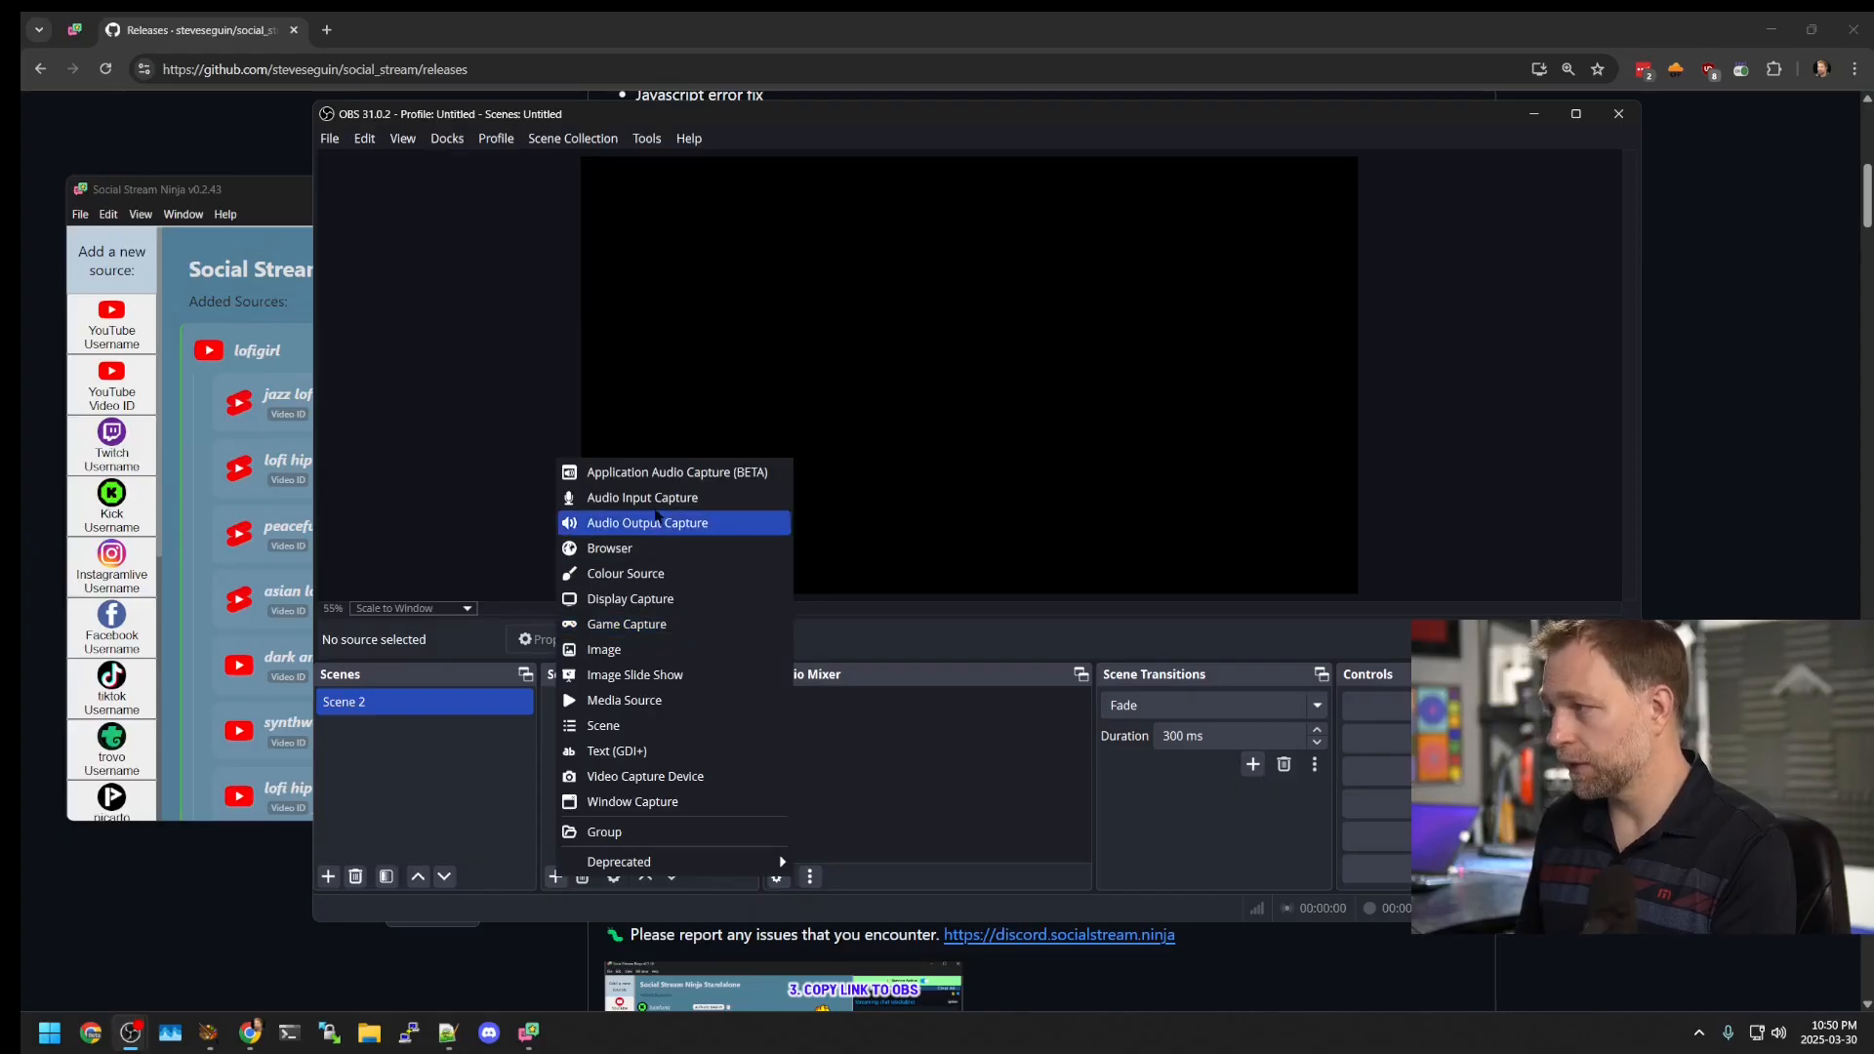
click(640, 549)
text(SSN)
click(1019, 632)
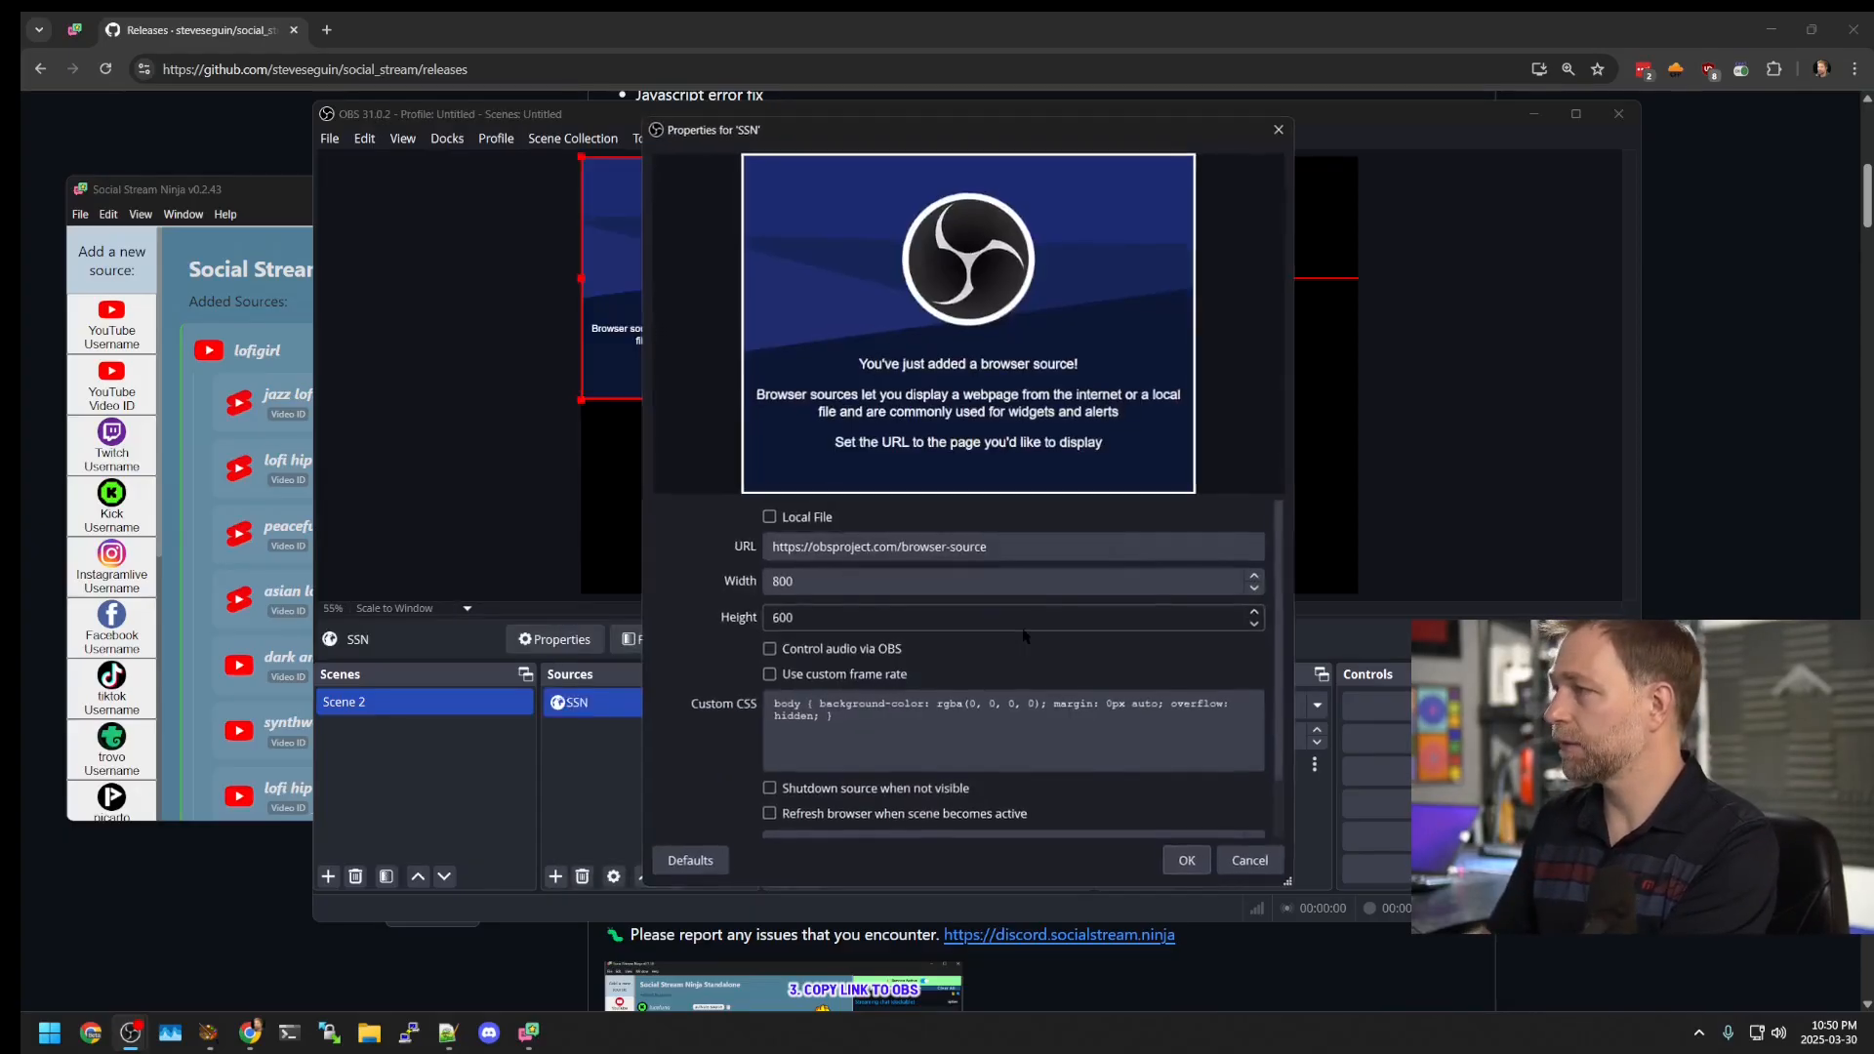
Step: Set the SSN source URL to the chat dock link, size 600×1080, with audio controlled via OBS
triple_click(934, 548)
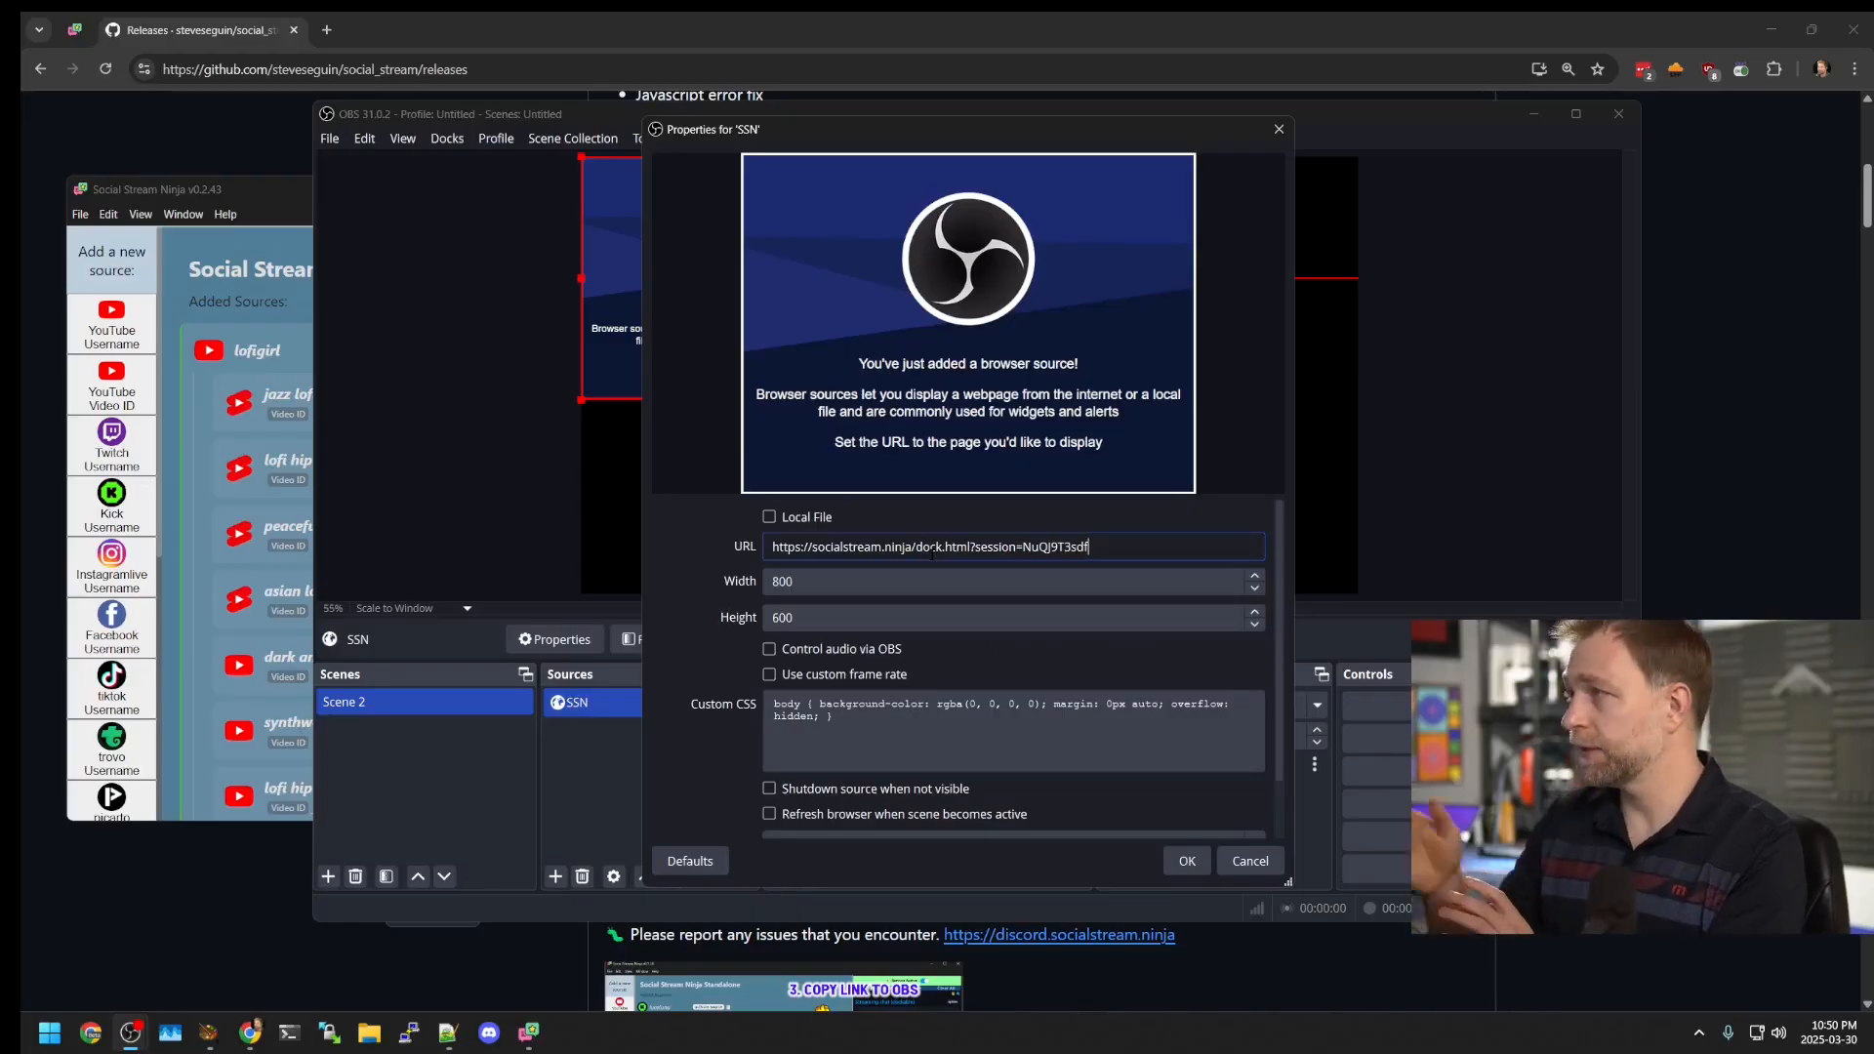
double_click(846, 583)
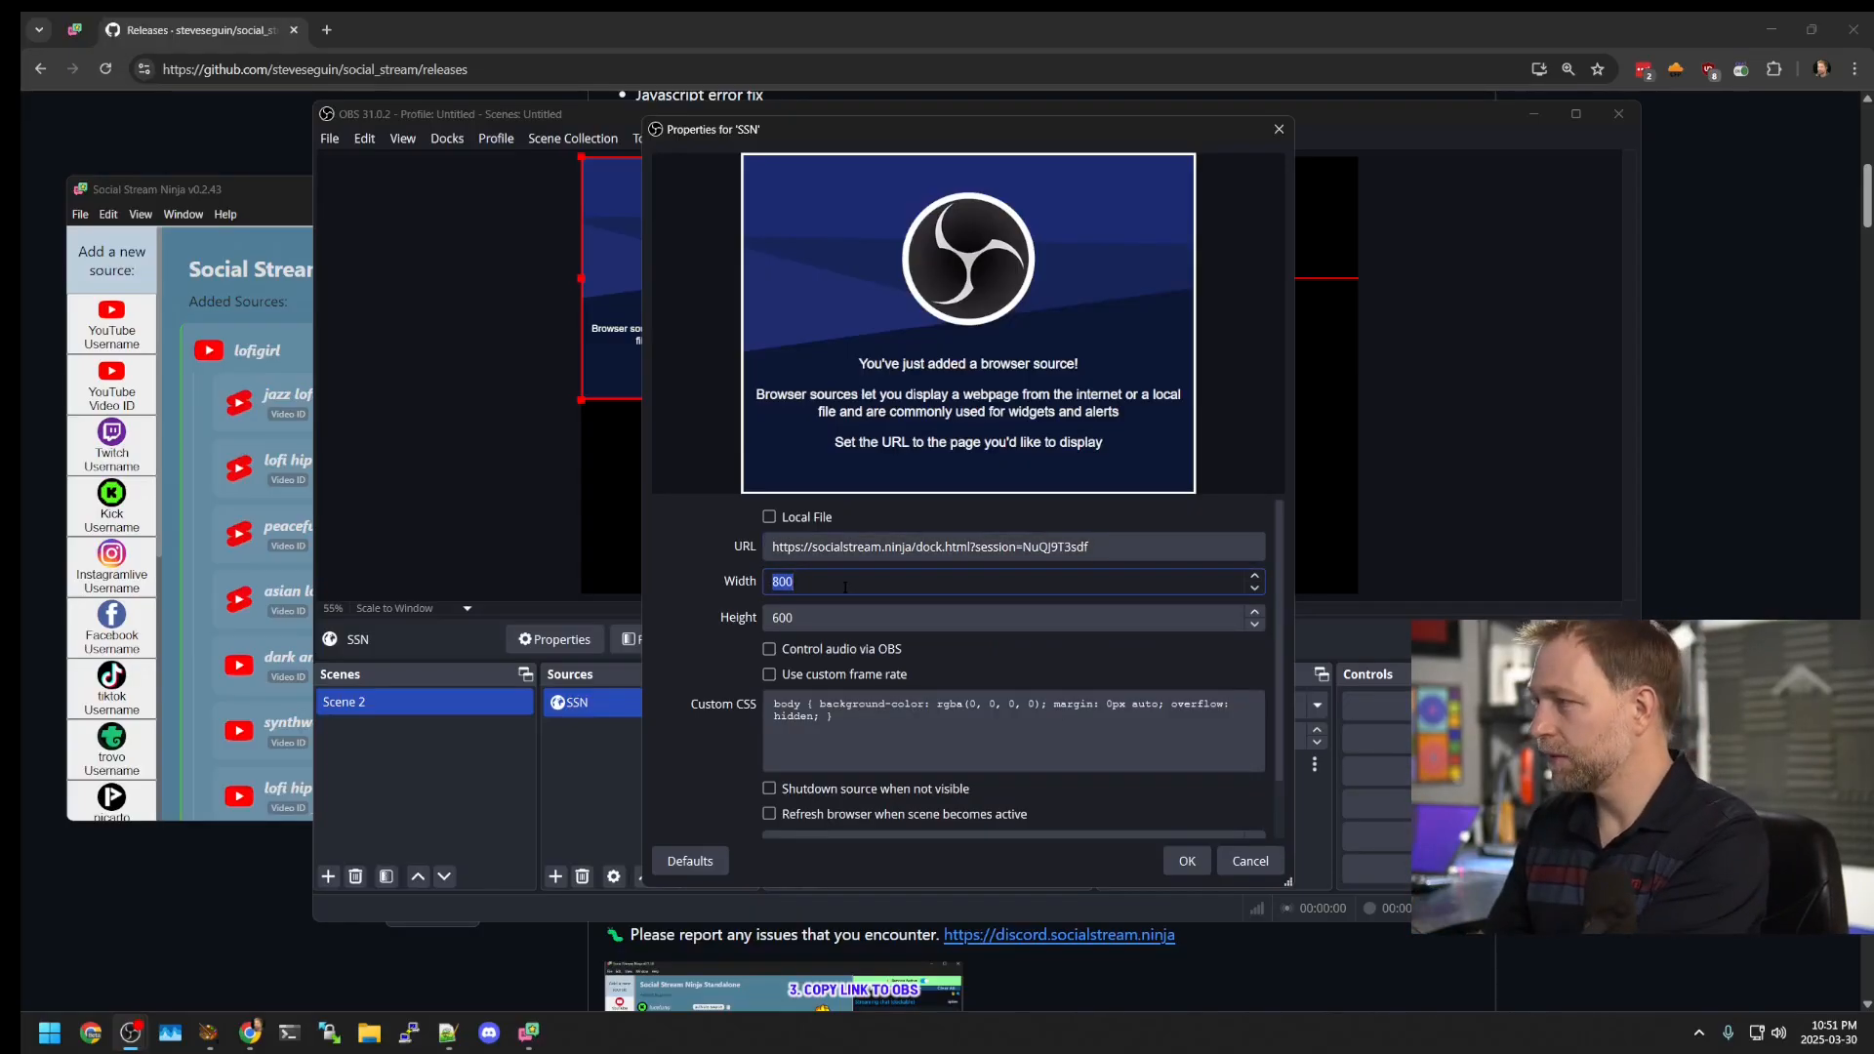
text(600)
key(Tab)
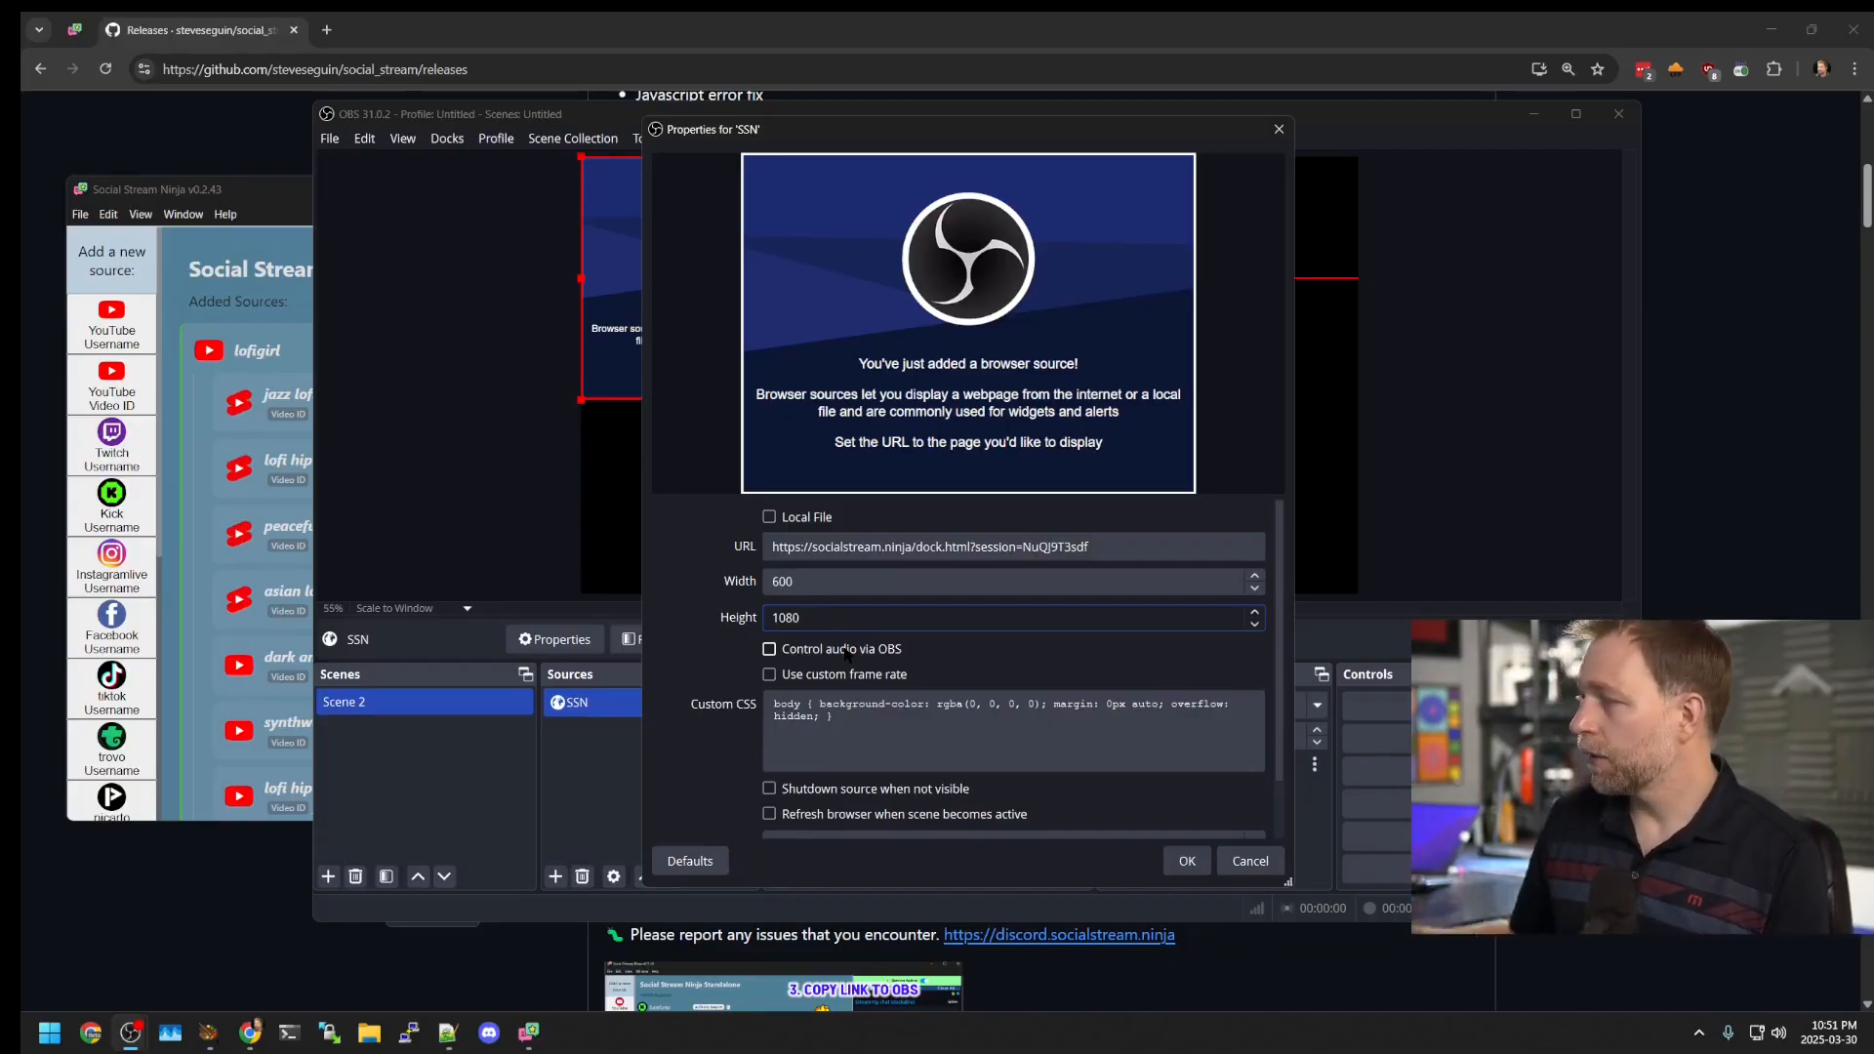
click(847, 650)
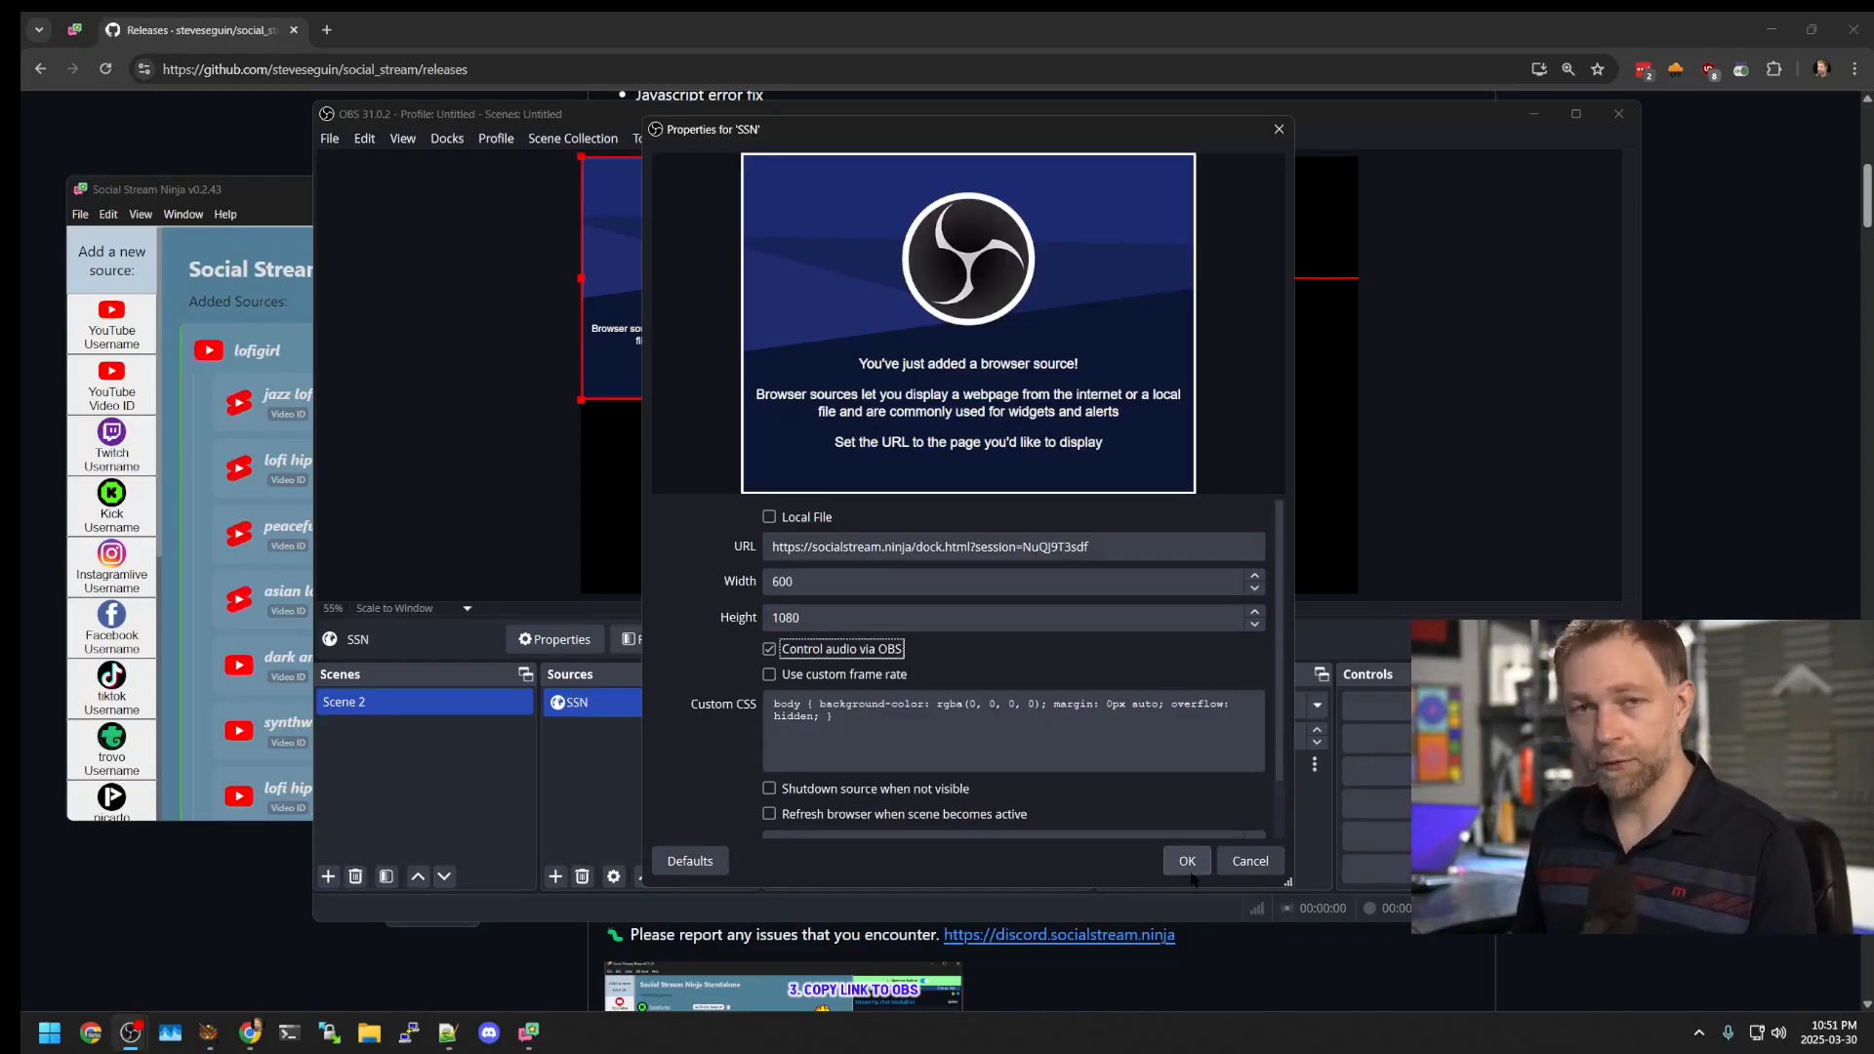
click(1189, 871)
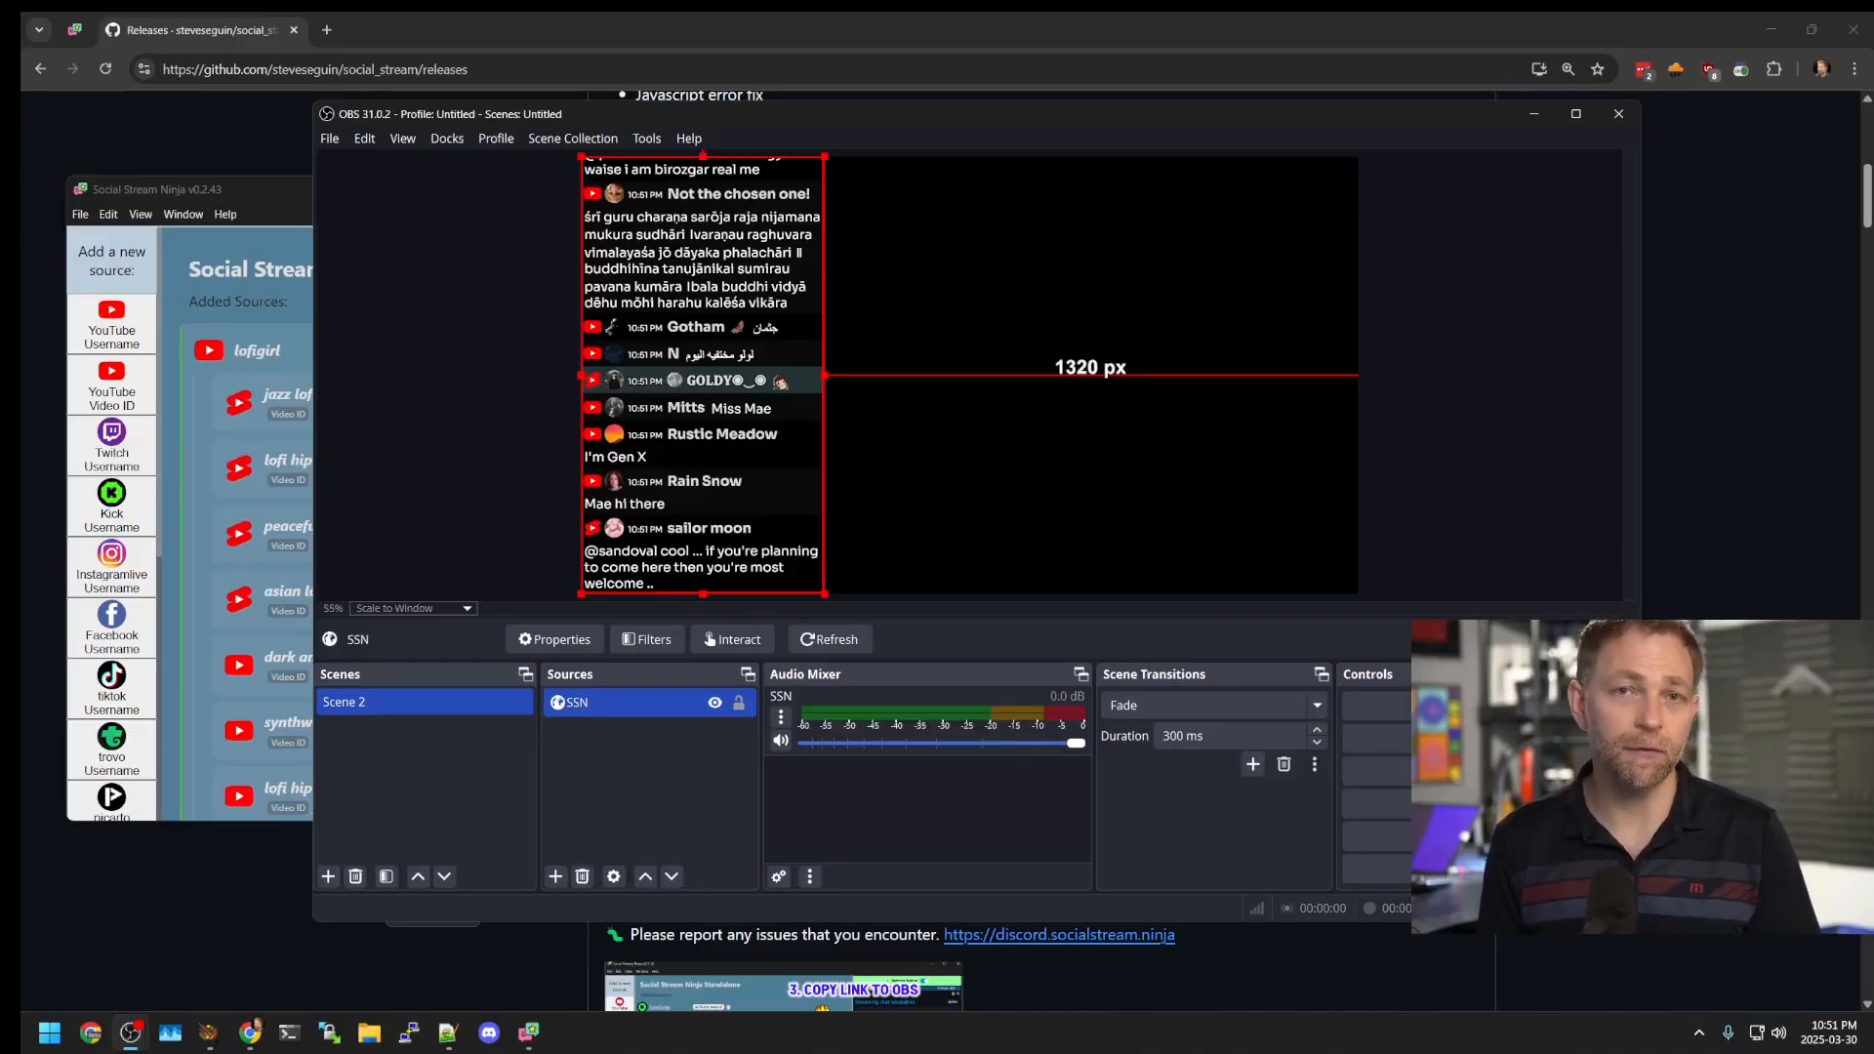
key(Escape)
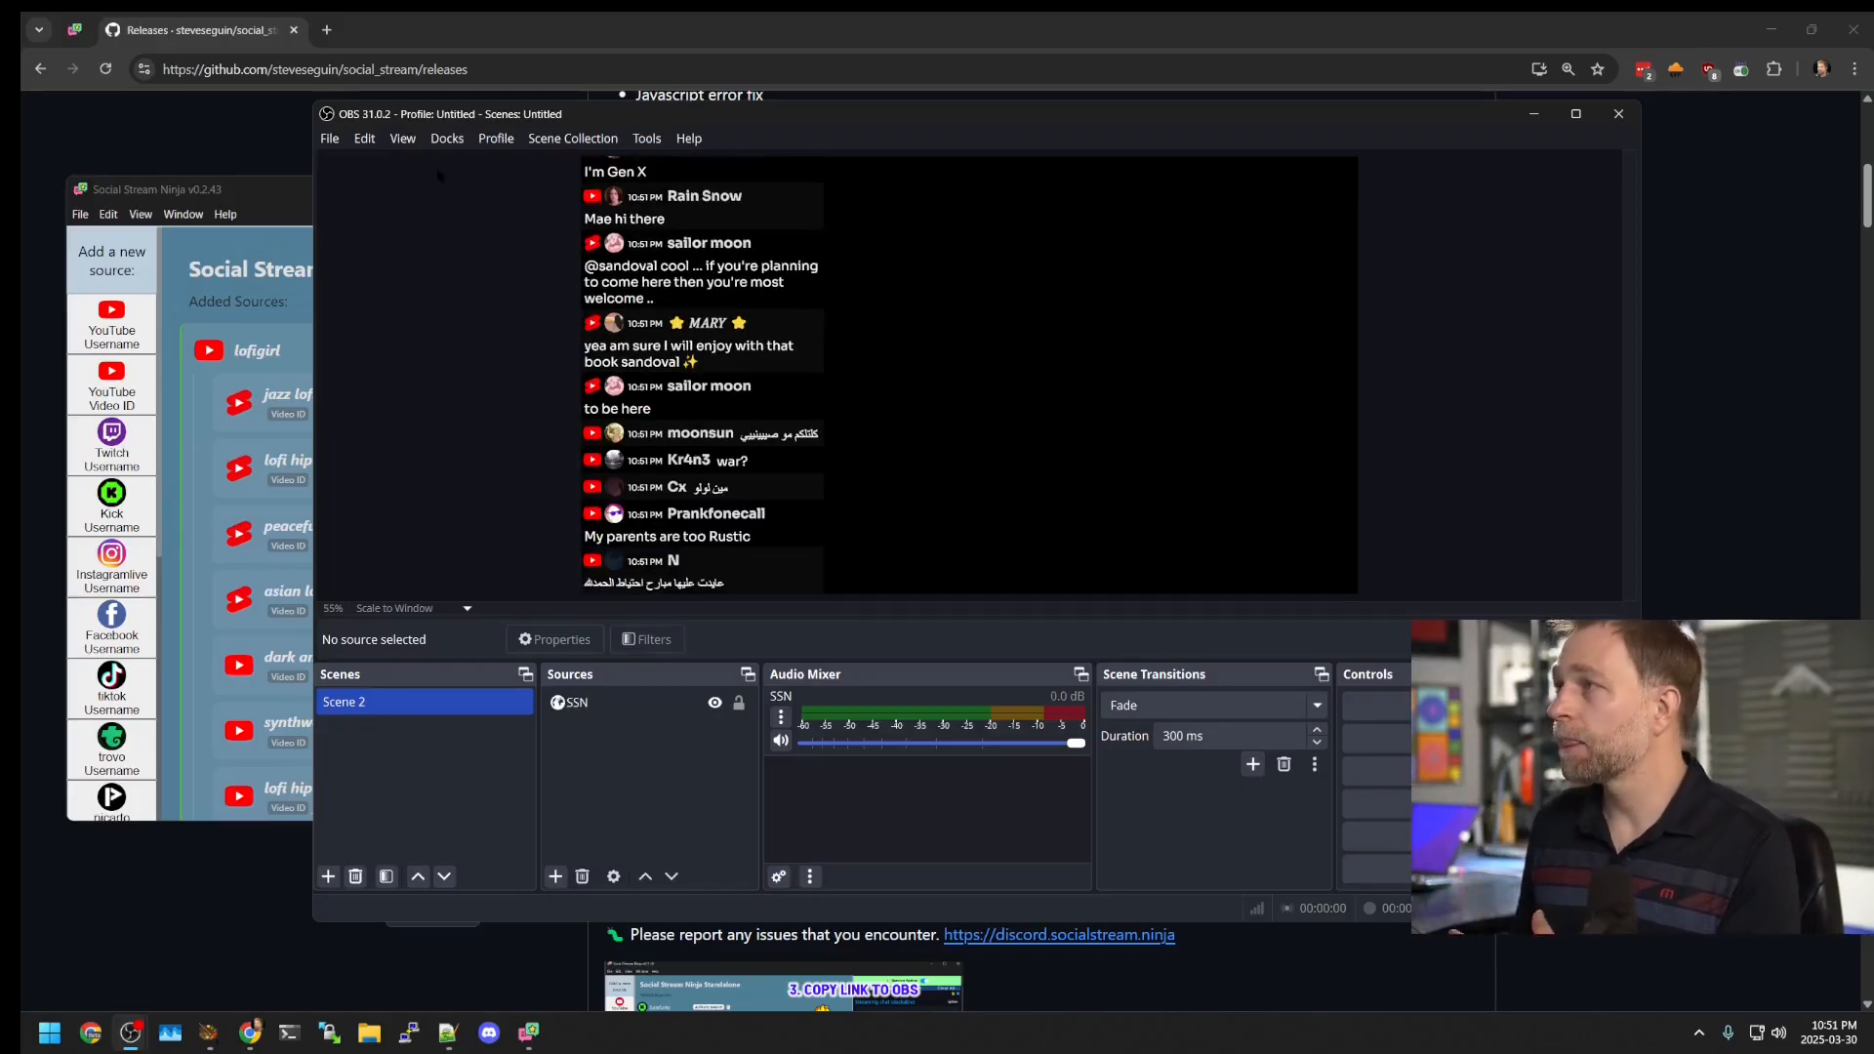
Step: Reopen the SSN dock from the Docks menu, then minimize OBS
click(447, 139)
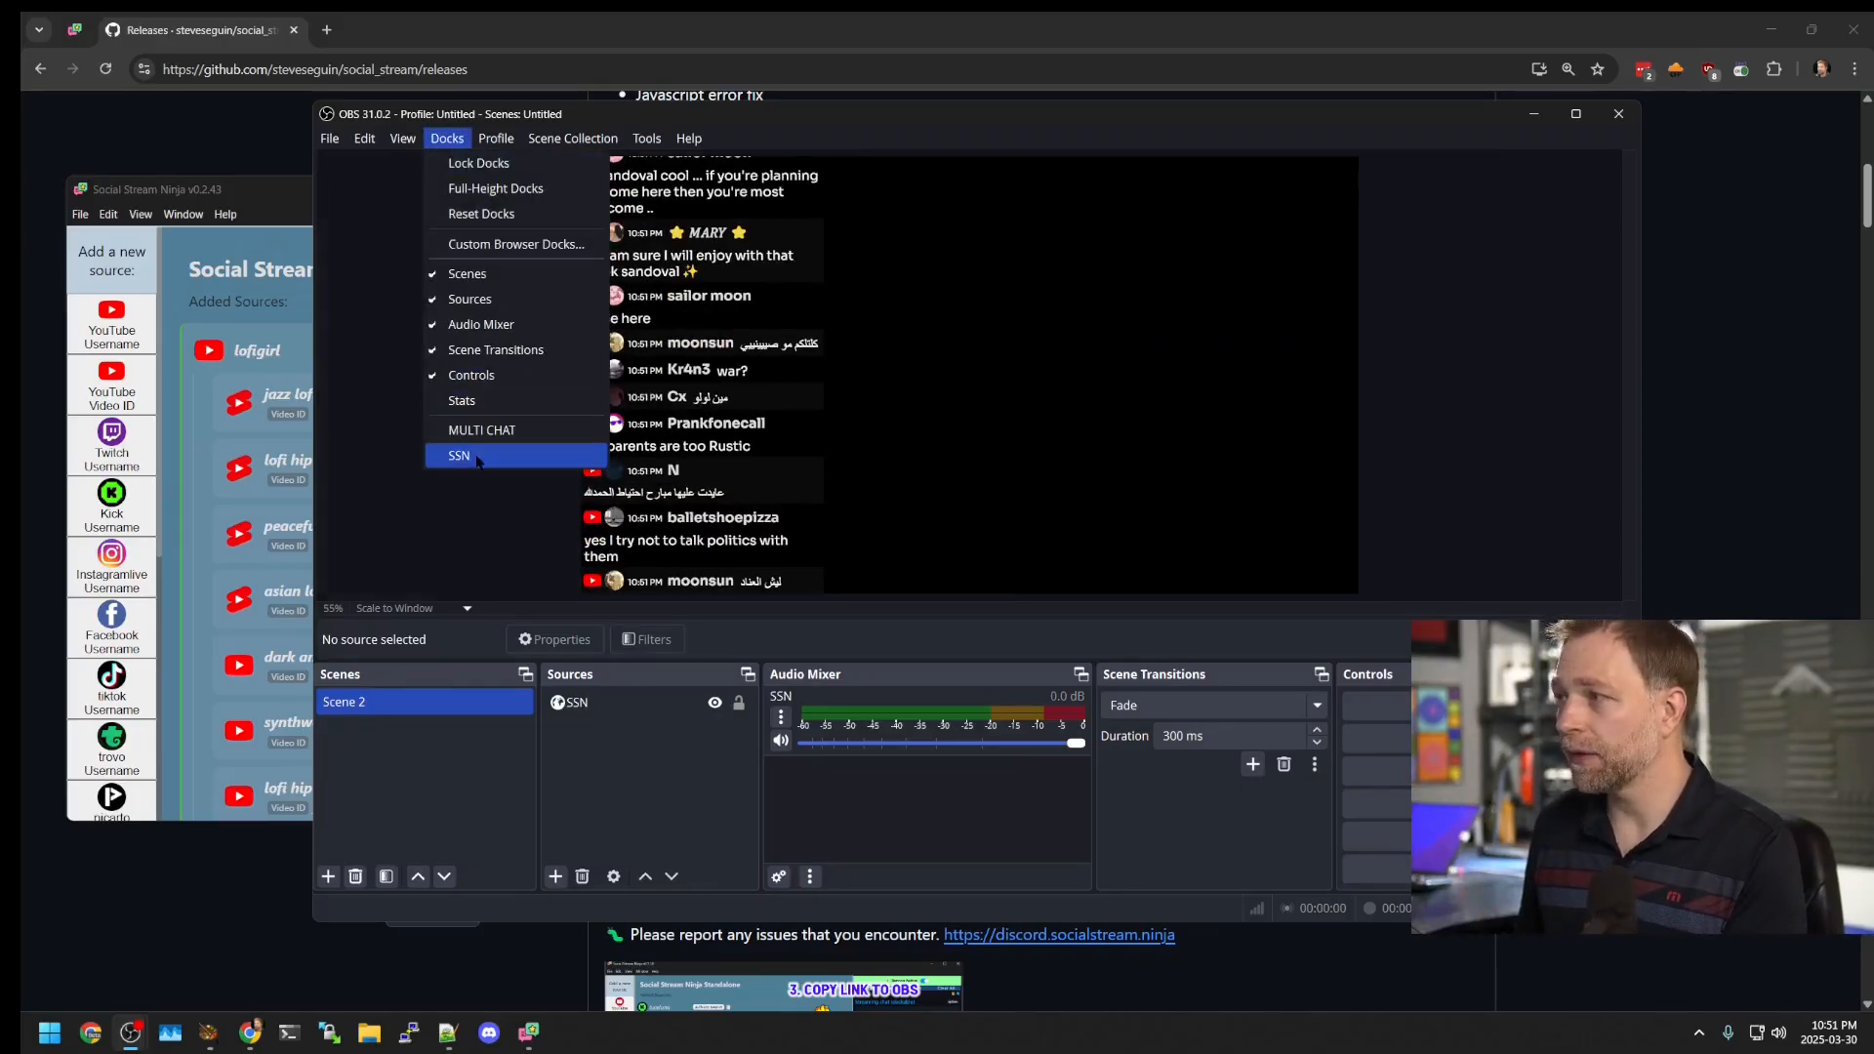
click(498, 455)
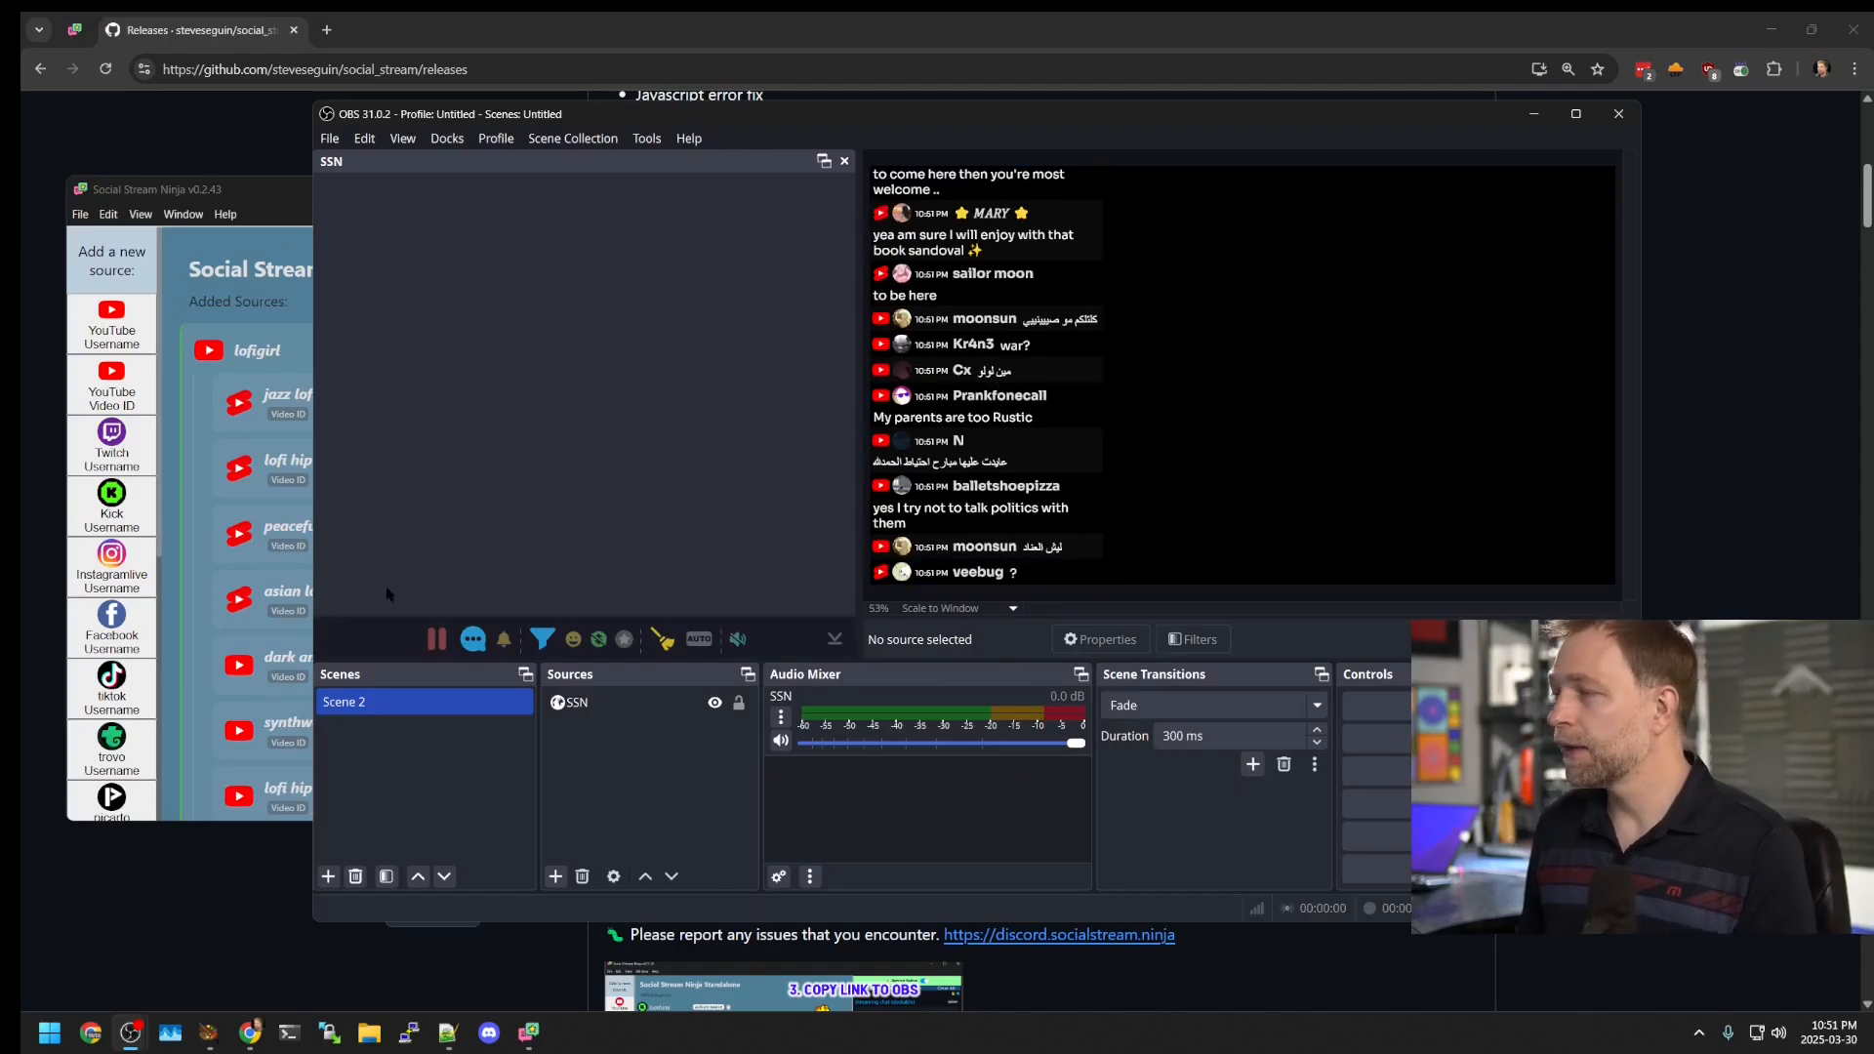
click(1533, 113)
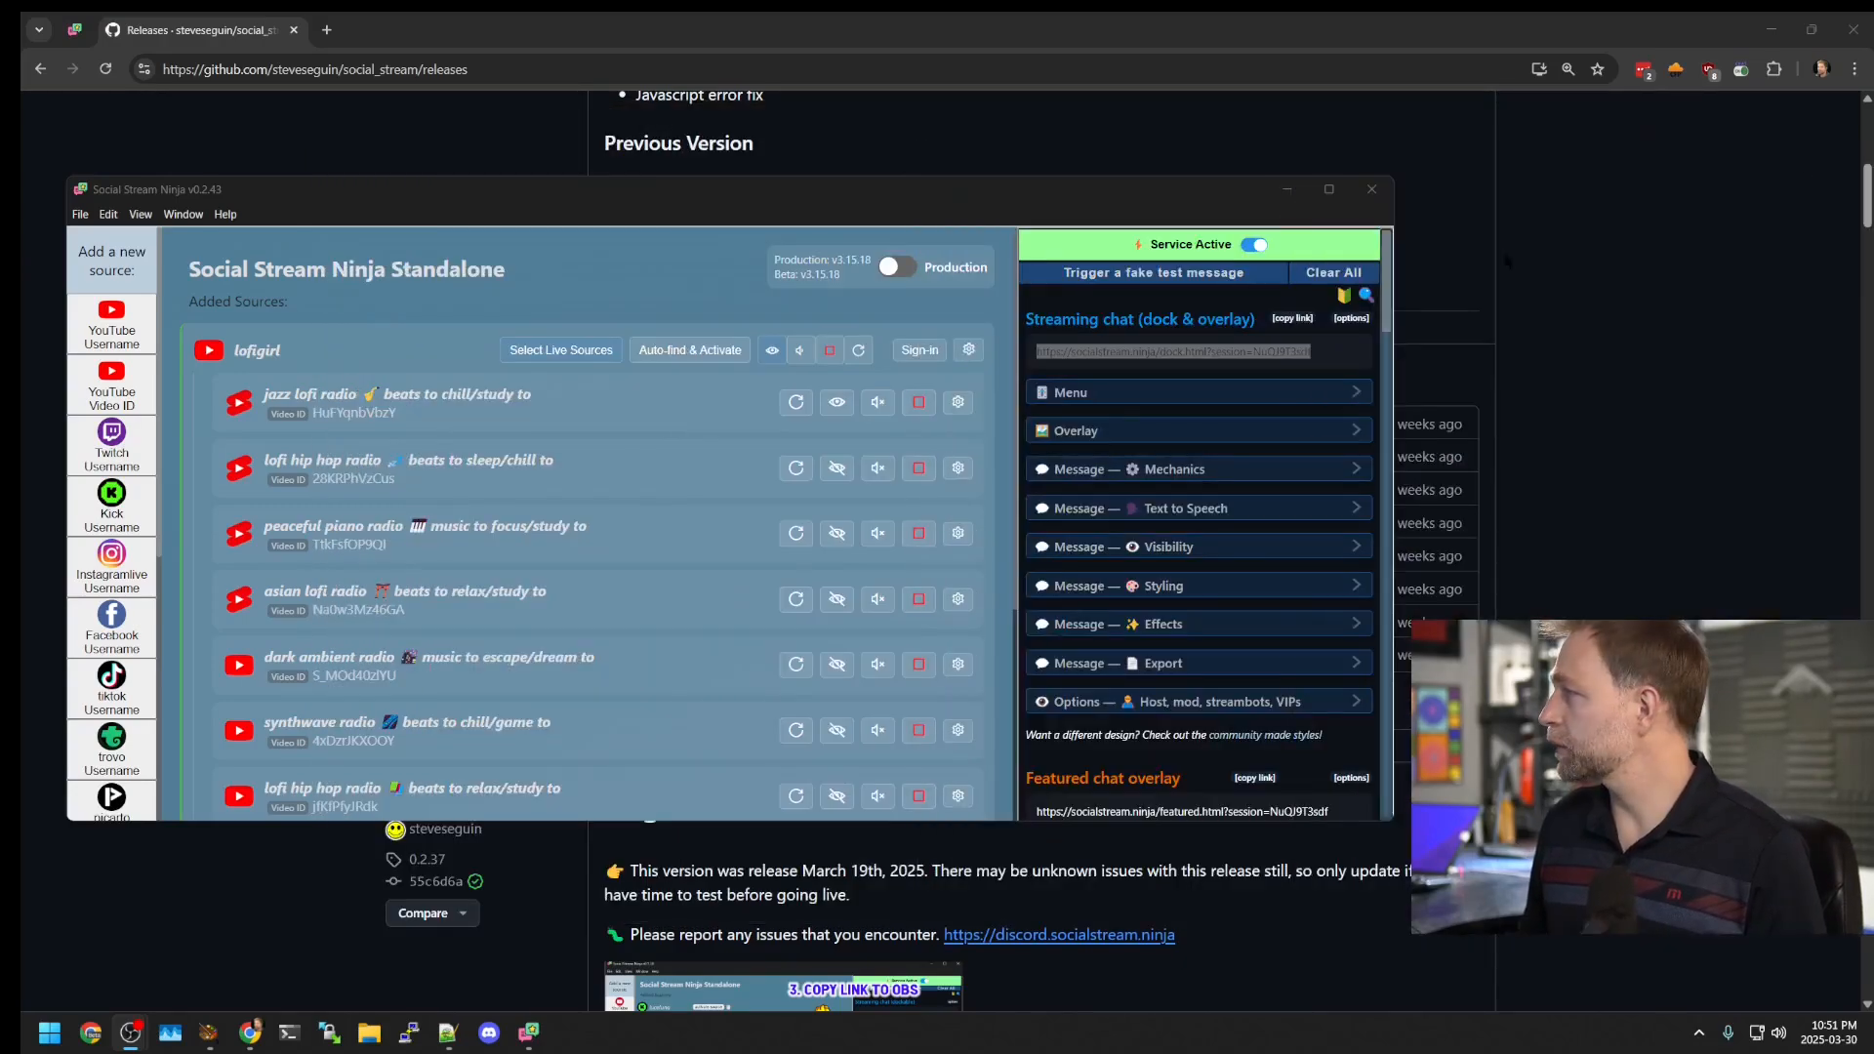
scroll(1365, 293, down, 2)
drag(1326, 618, 1039, 643)
key(ctrl+c)
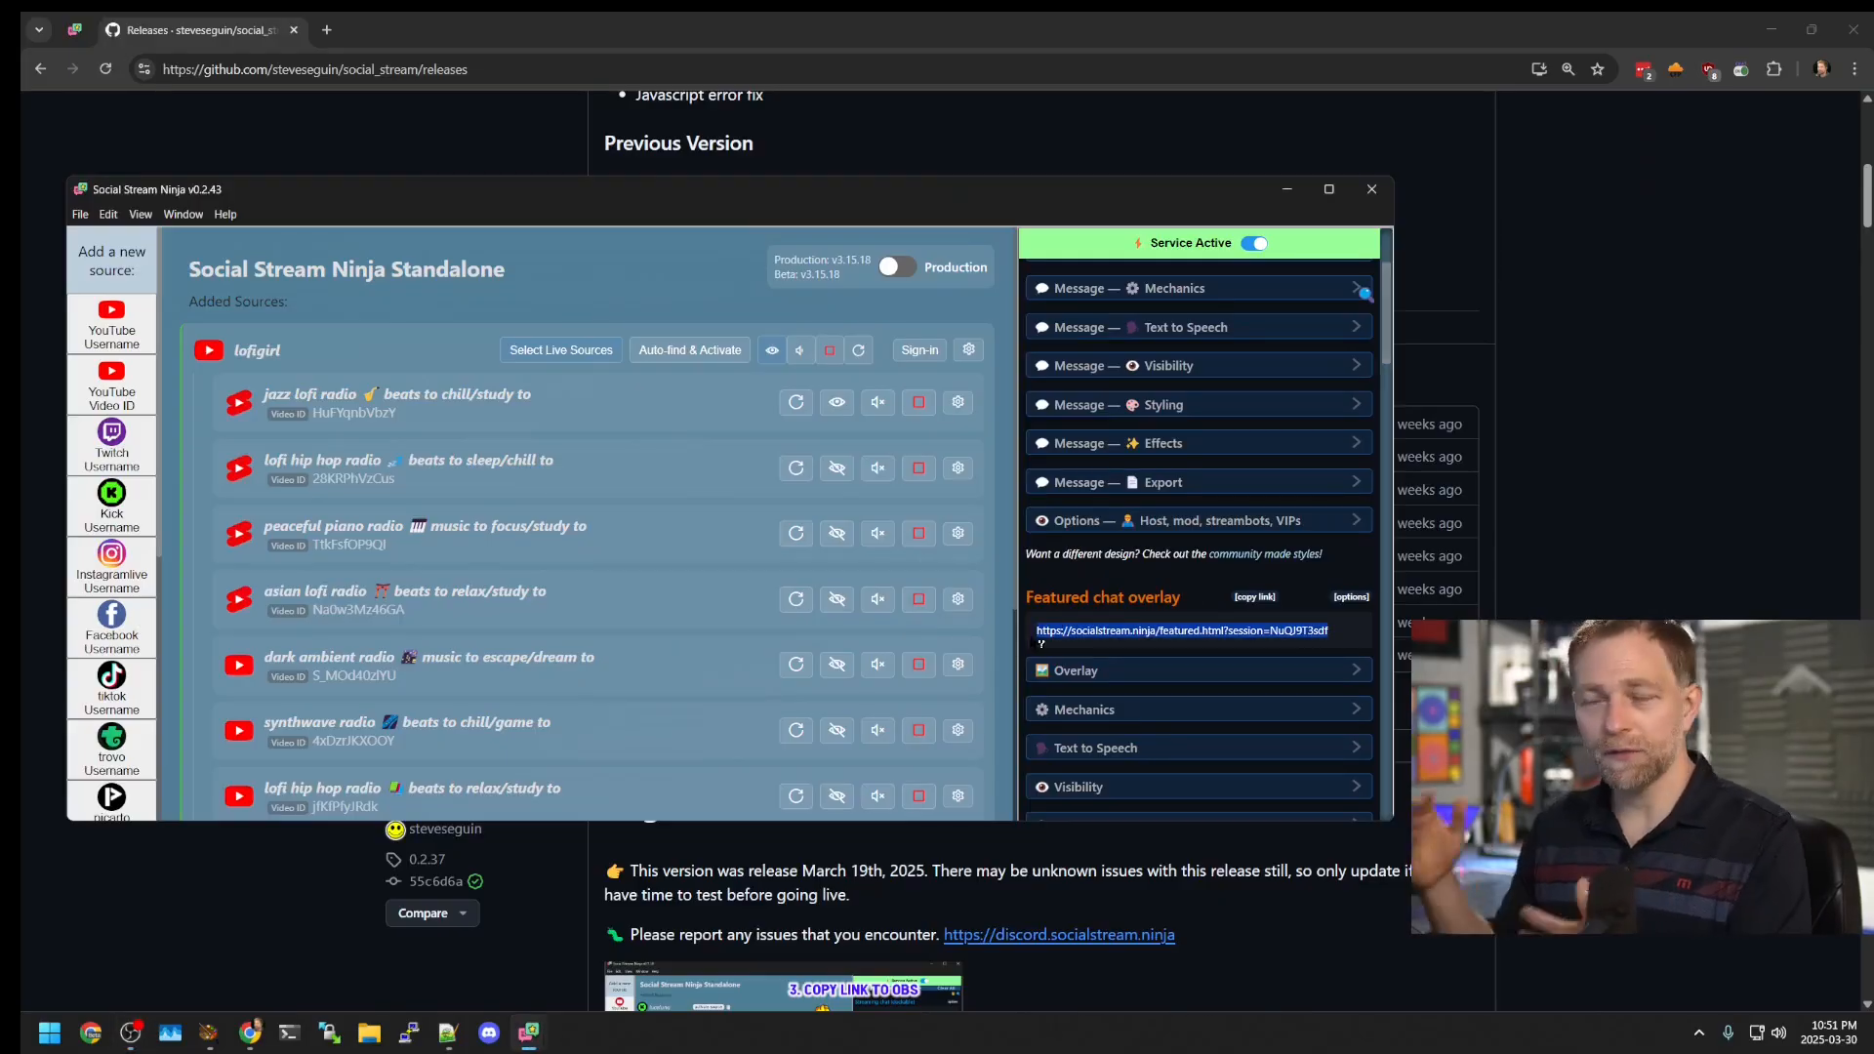
scroll(1230, 592, down, 6)
scroll(1219, 601, down, 2)
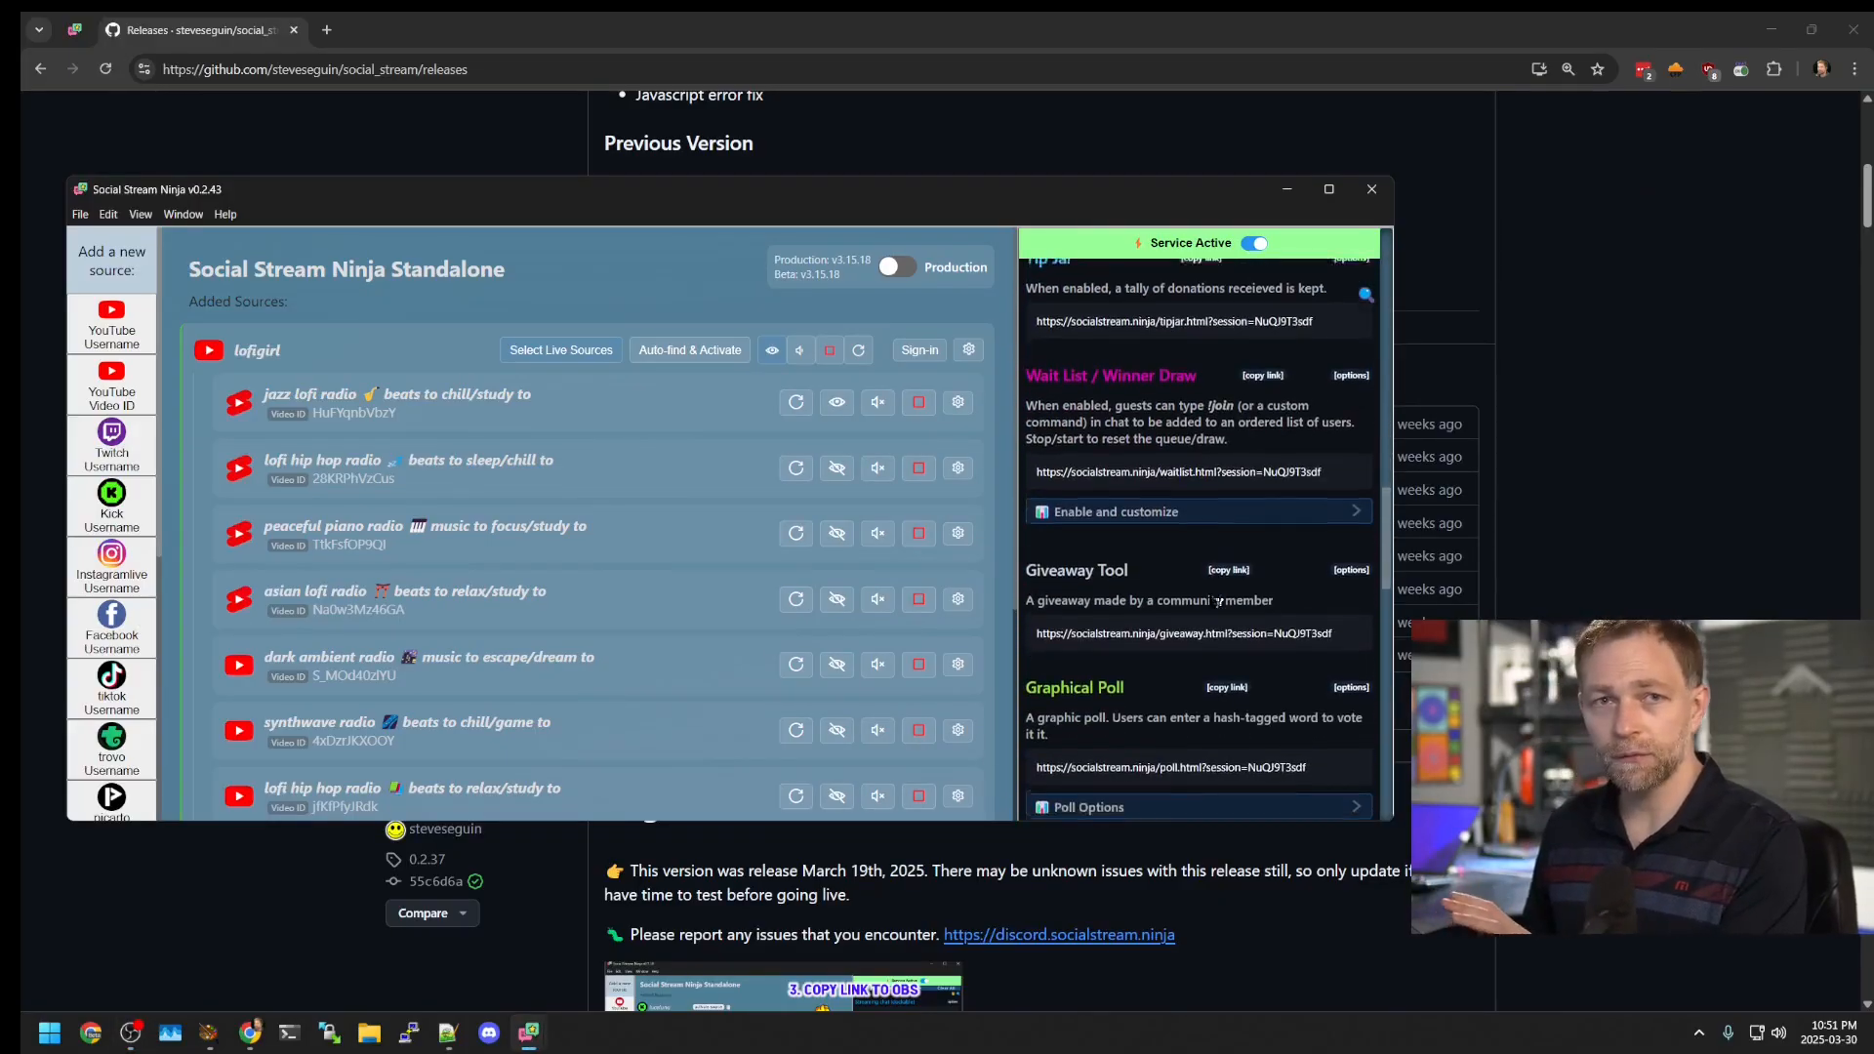
scroll(1219, 601, up, 8)
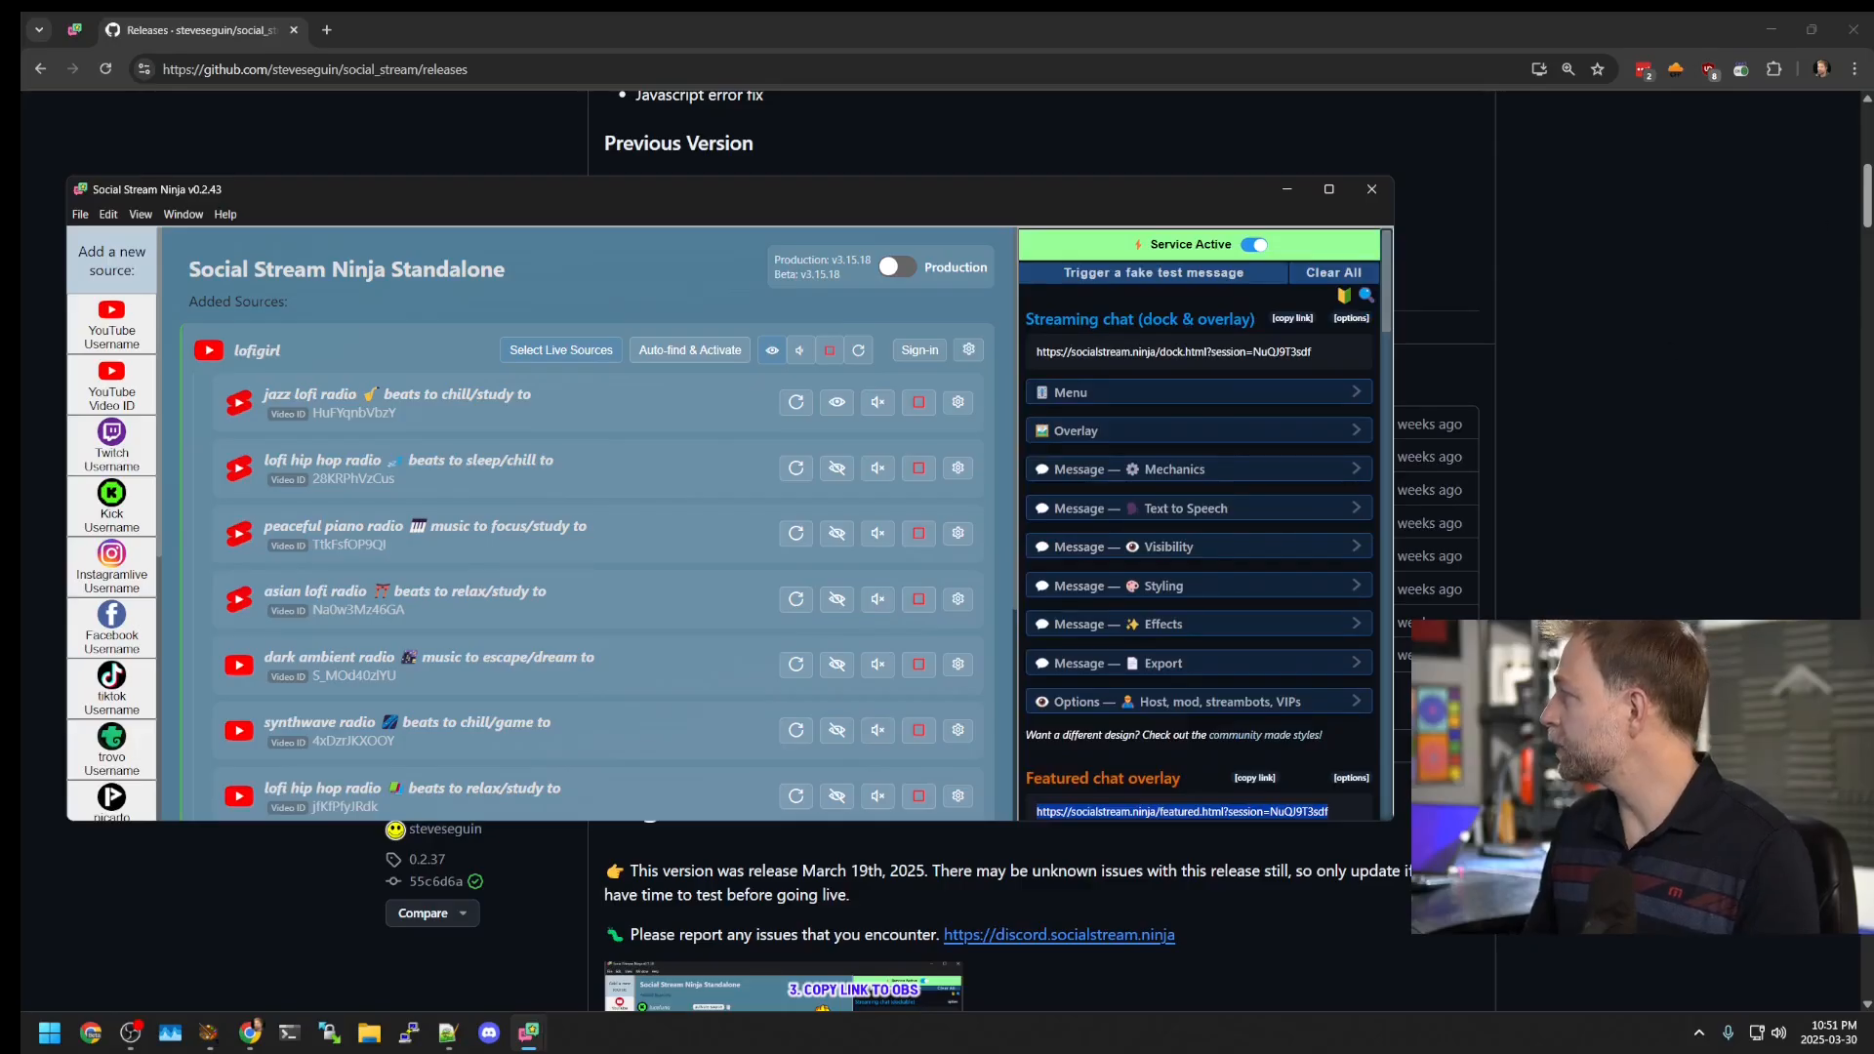
key(alt+Tab)
drag(1464, 97, 302, 97)
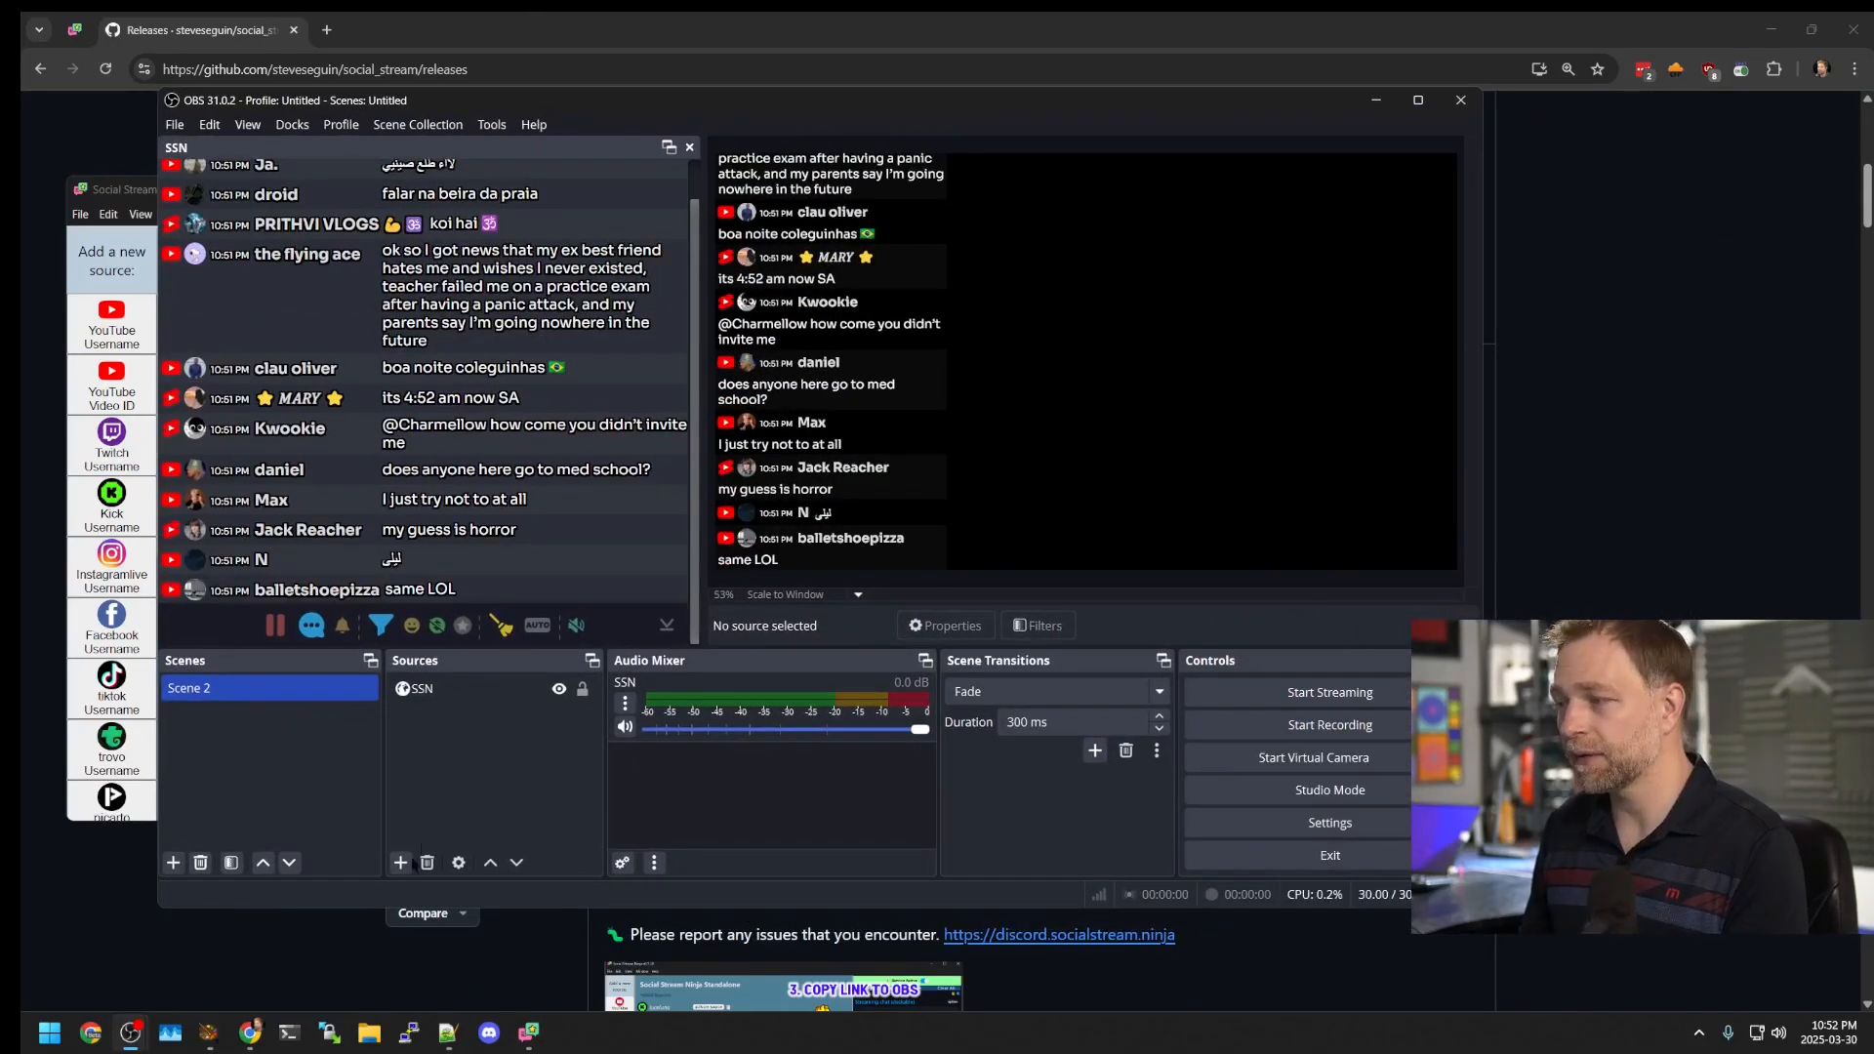
Step: Add a Browser source using the featured.html chat overlay URL with width 1920
click(400, 862)
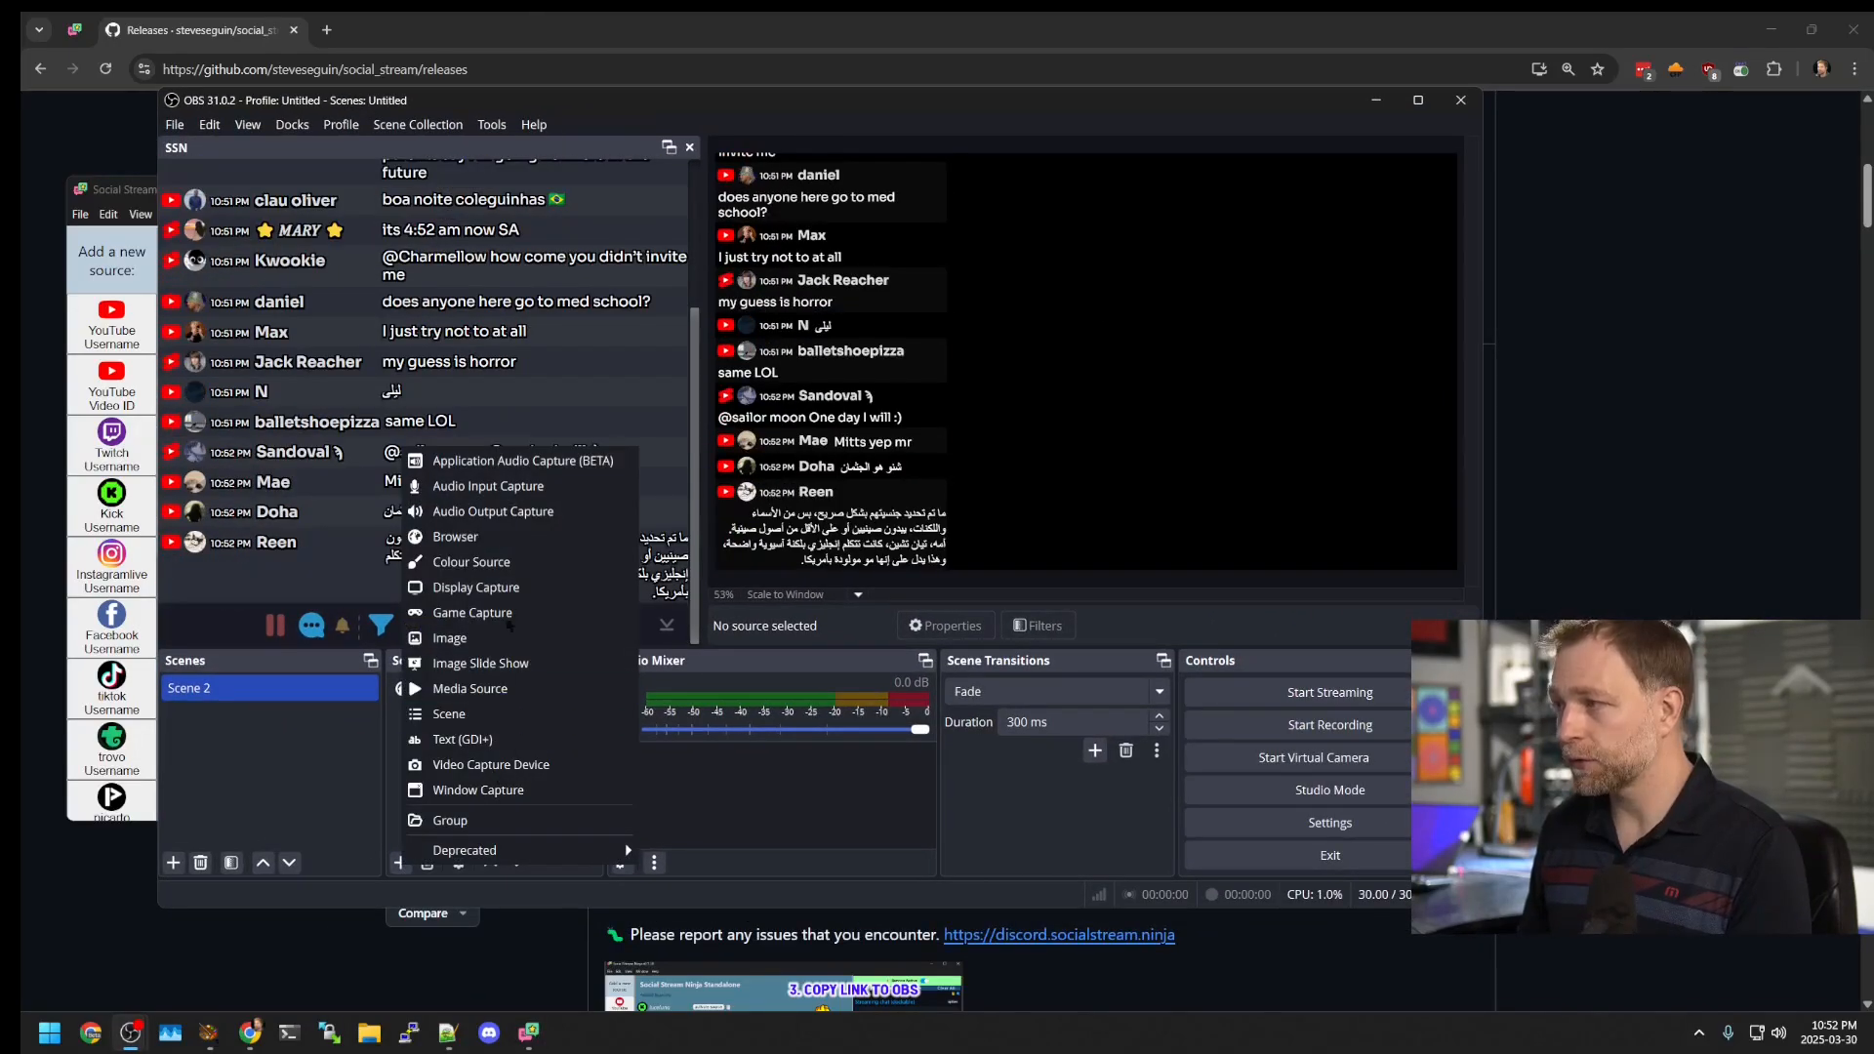
click(488, 536)
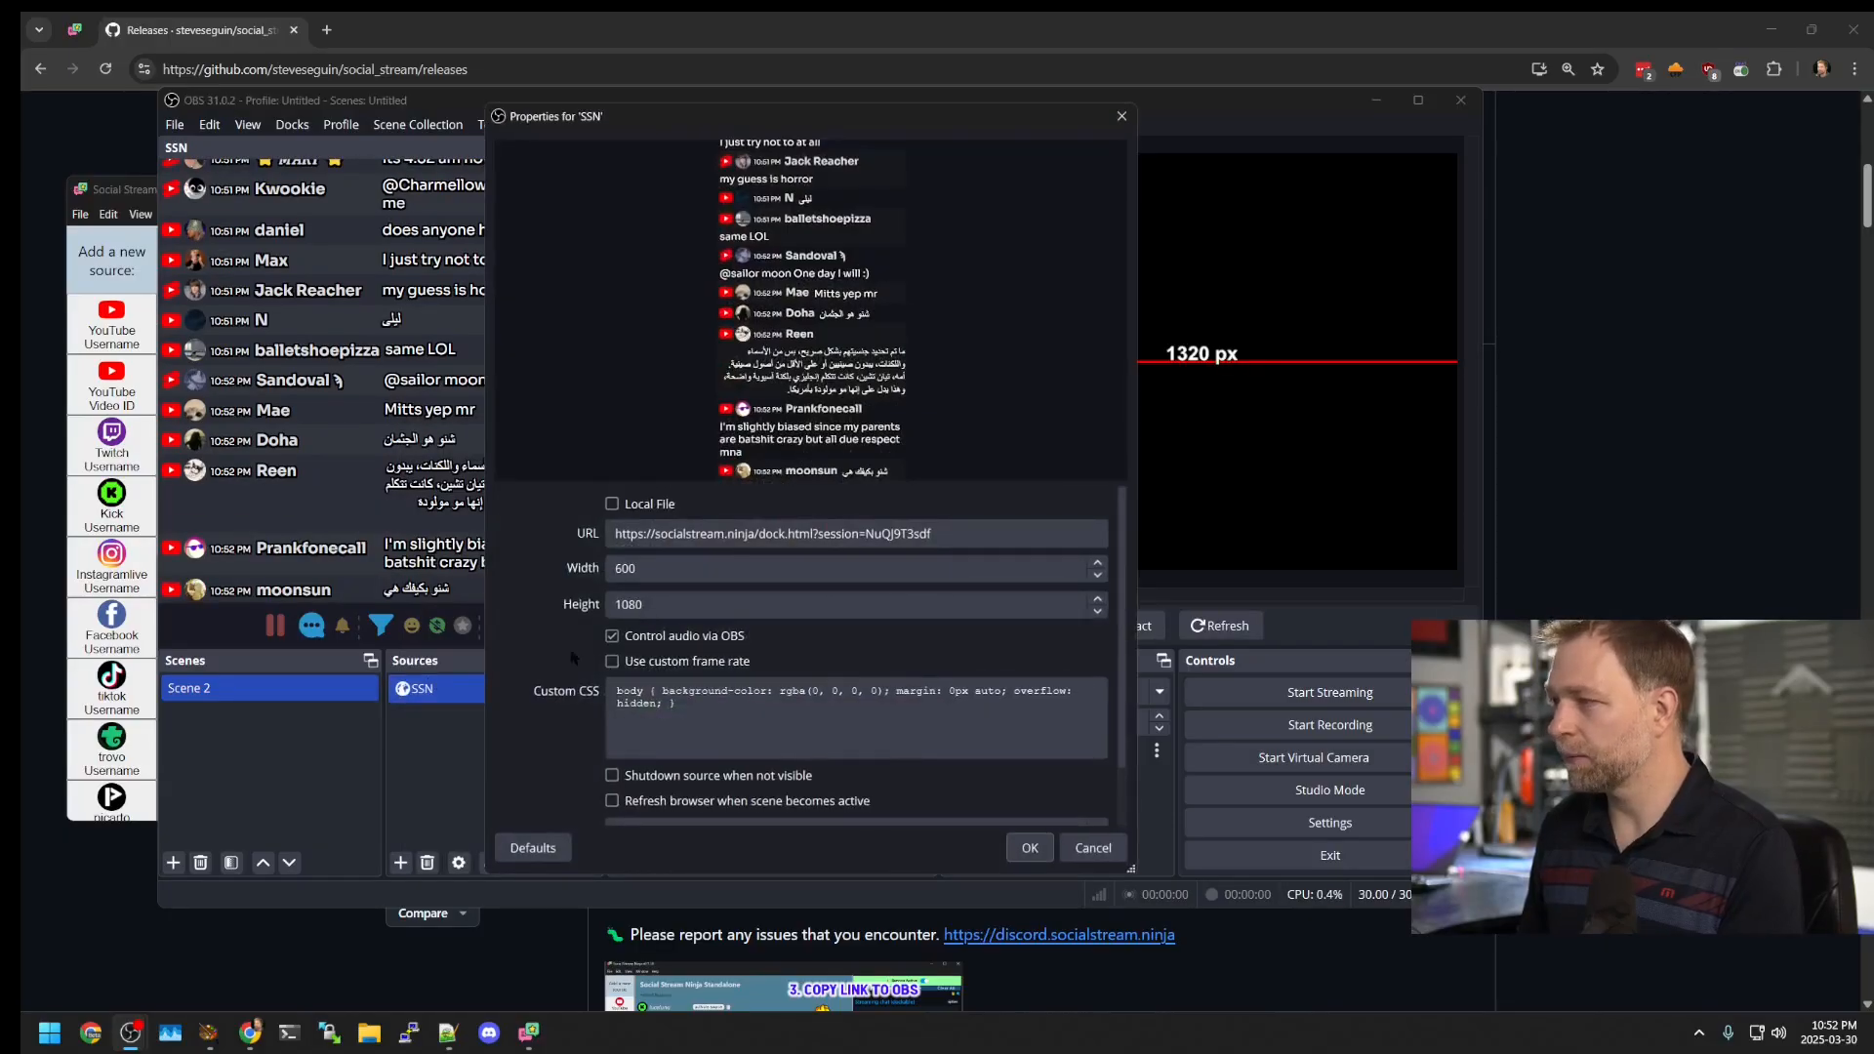
triple_click(791, 535)
key(ctrl+v)
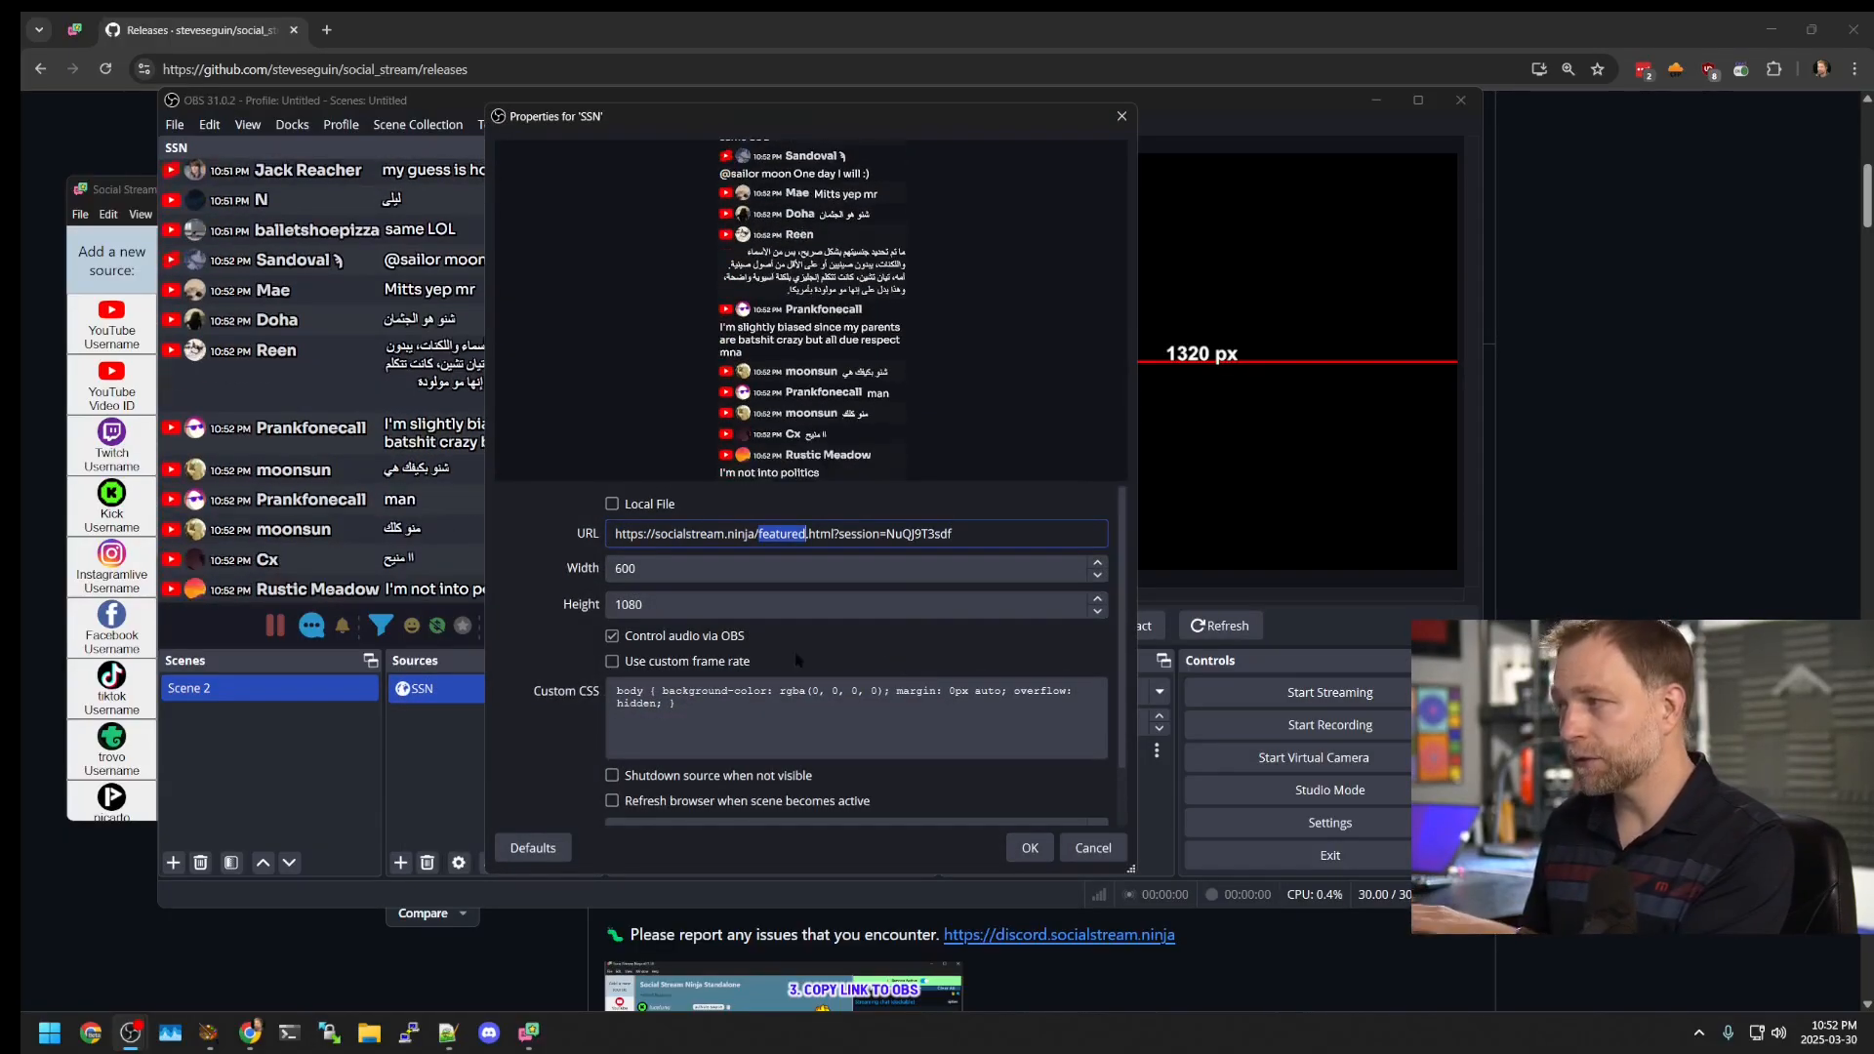
double_click(678, 573)
text(1920)
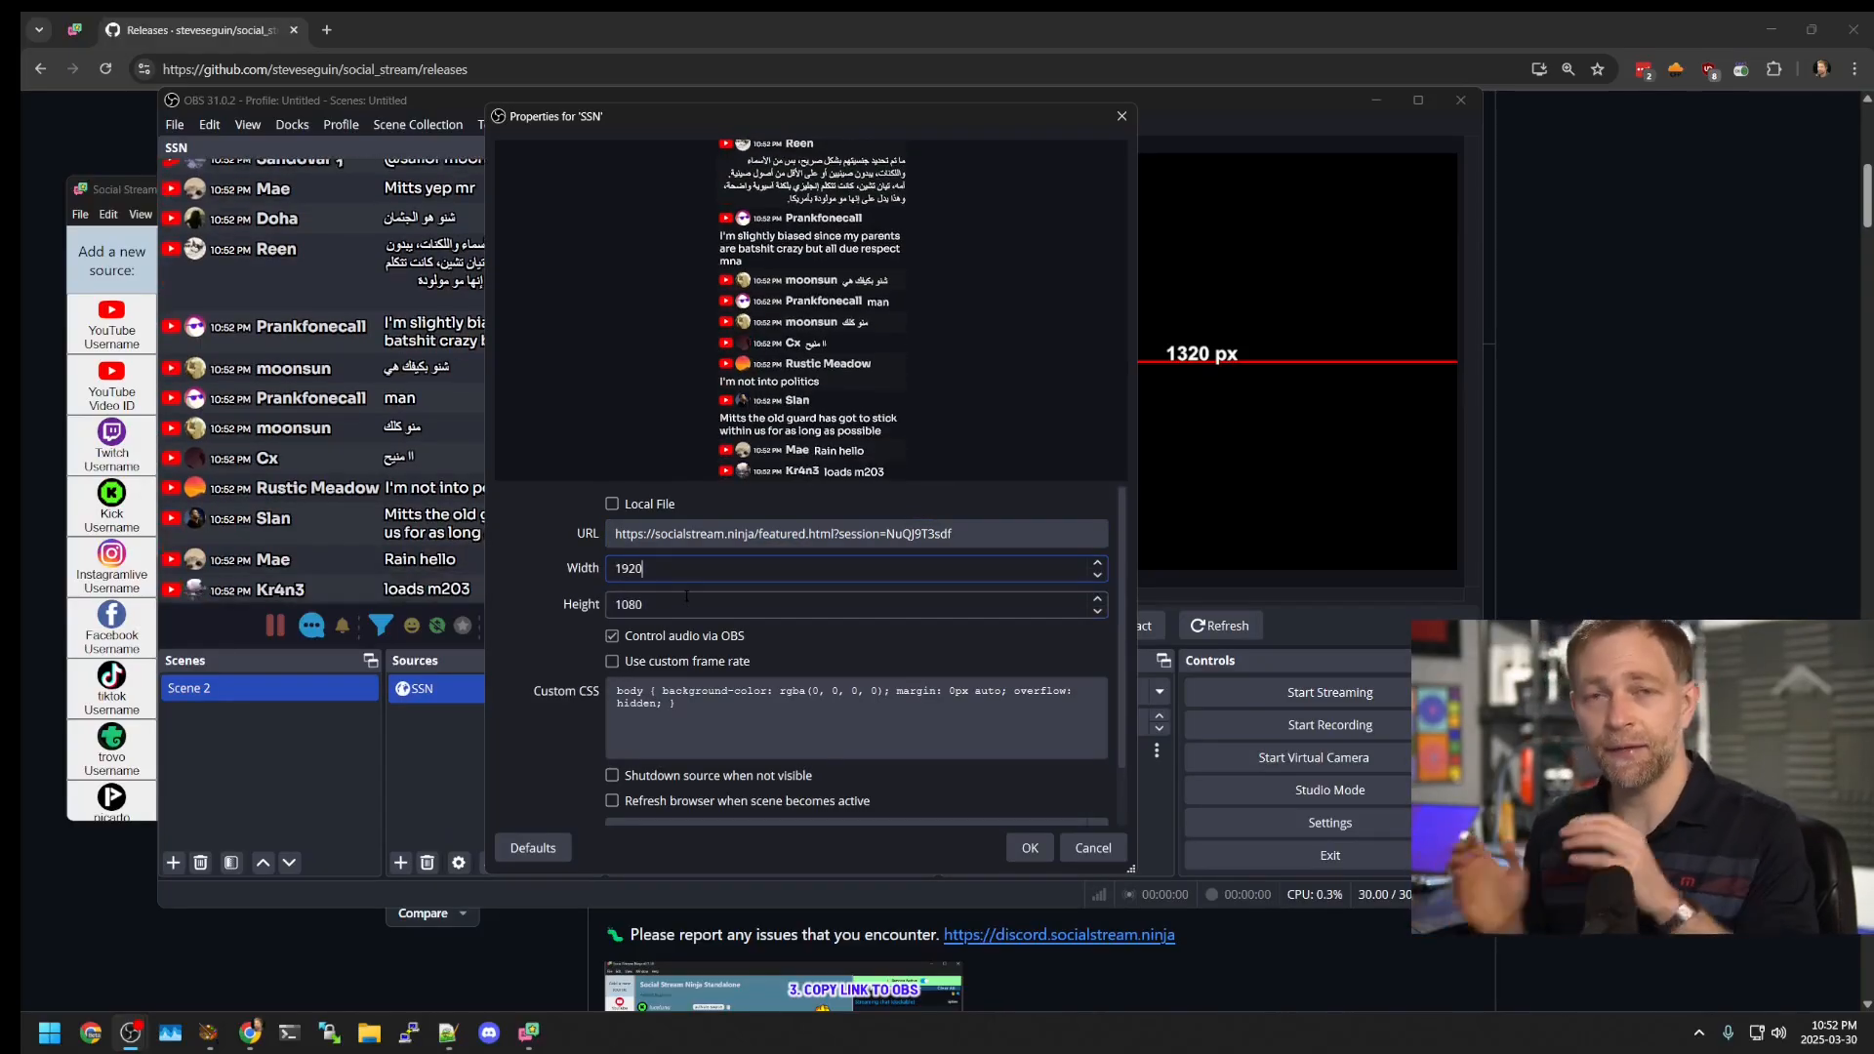
click(1027, 849)
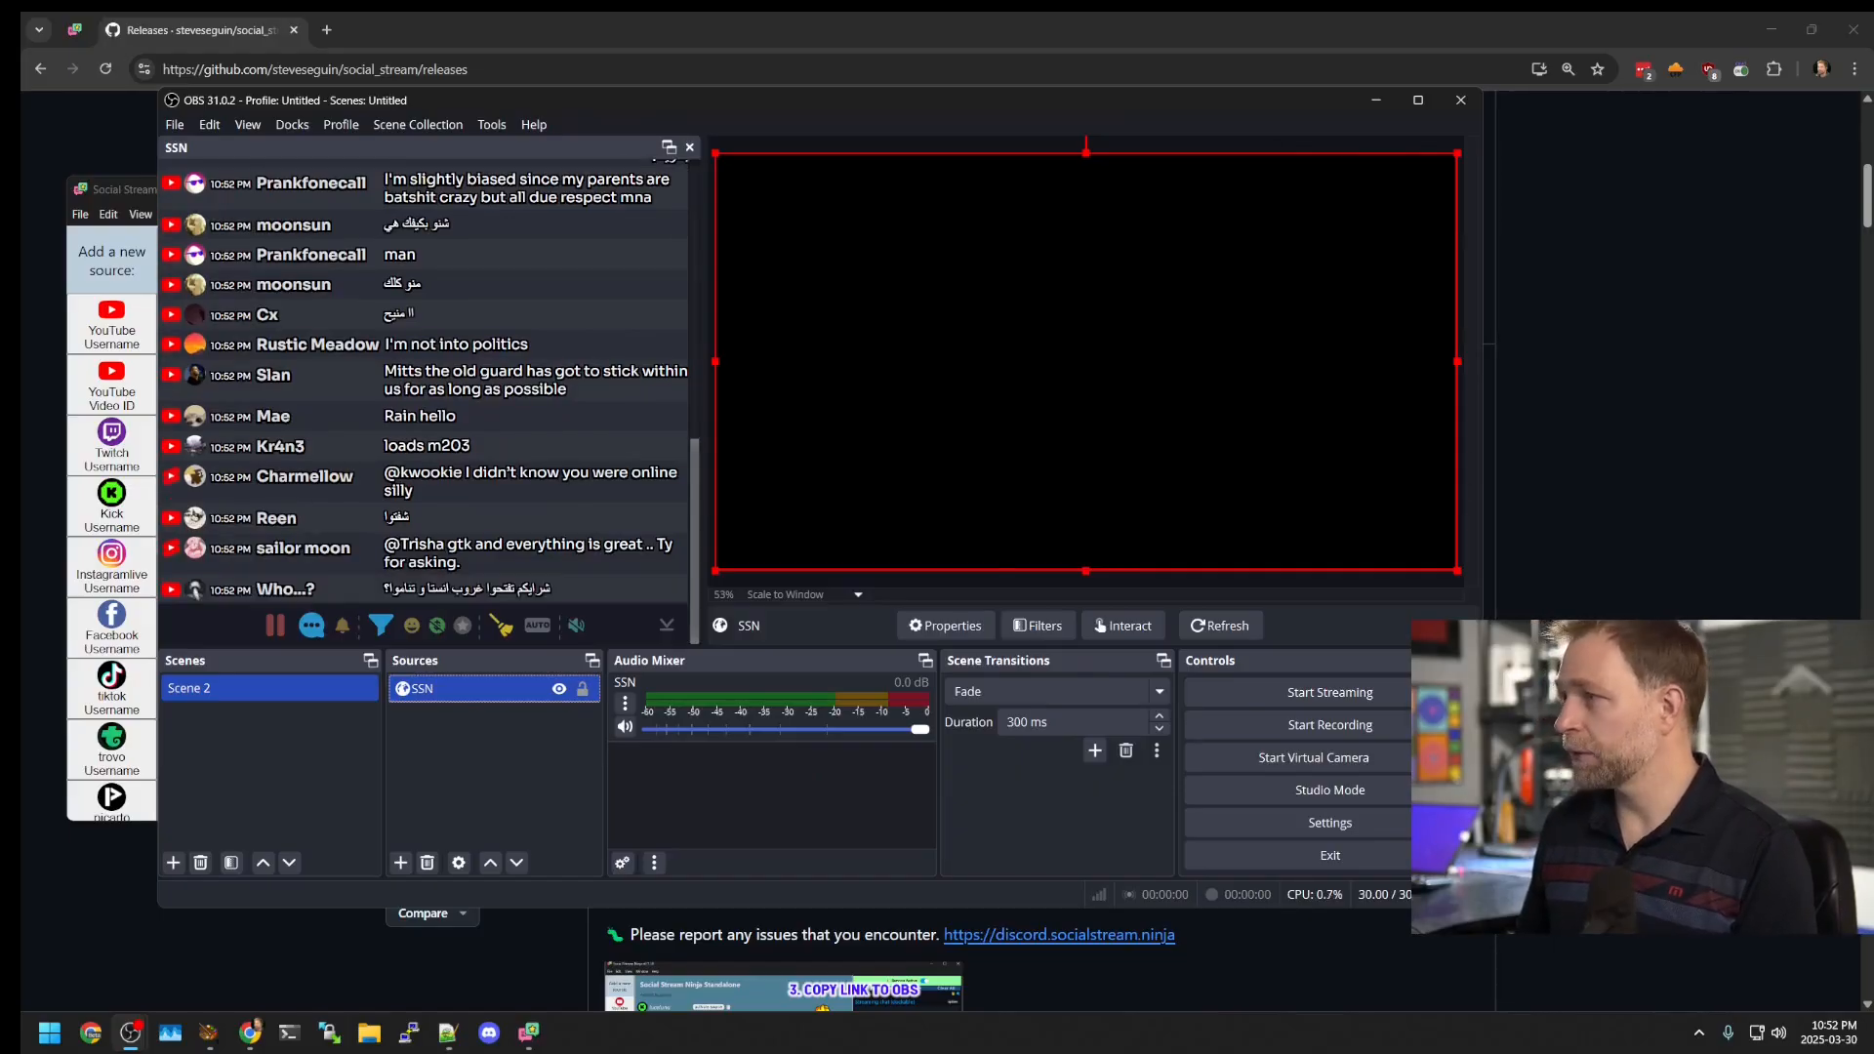
Step: Feature the Rain hello, Ty for asking and Bet you do messages, try AUTO, then clear the overlay
click(442, 415)
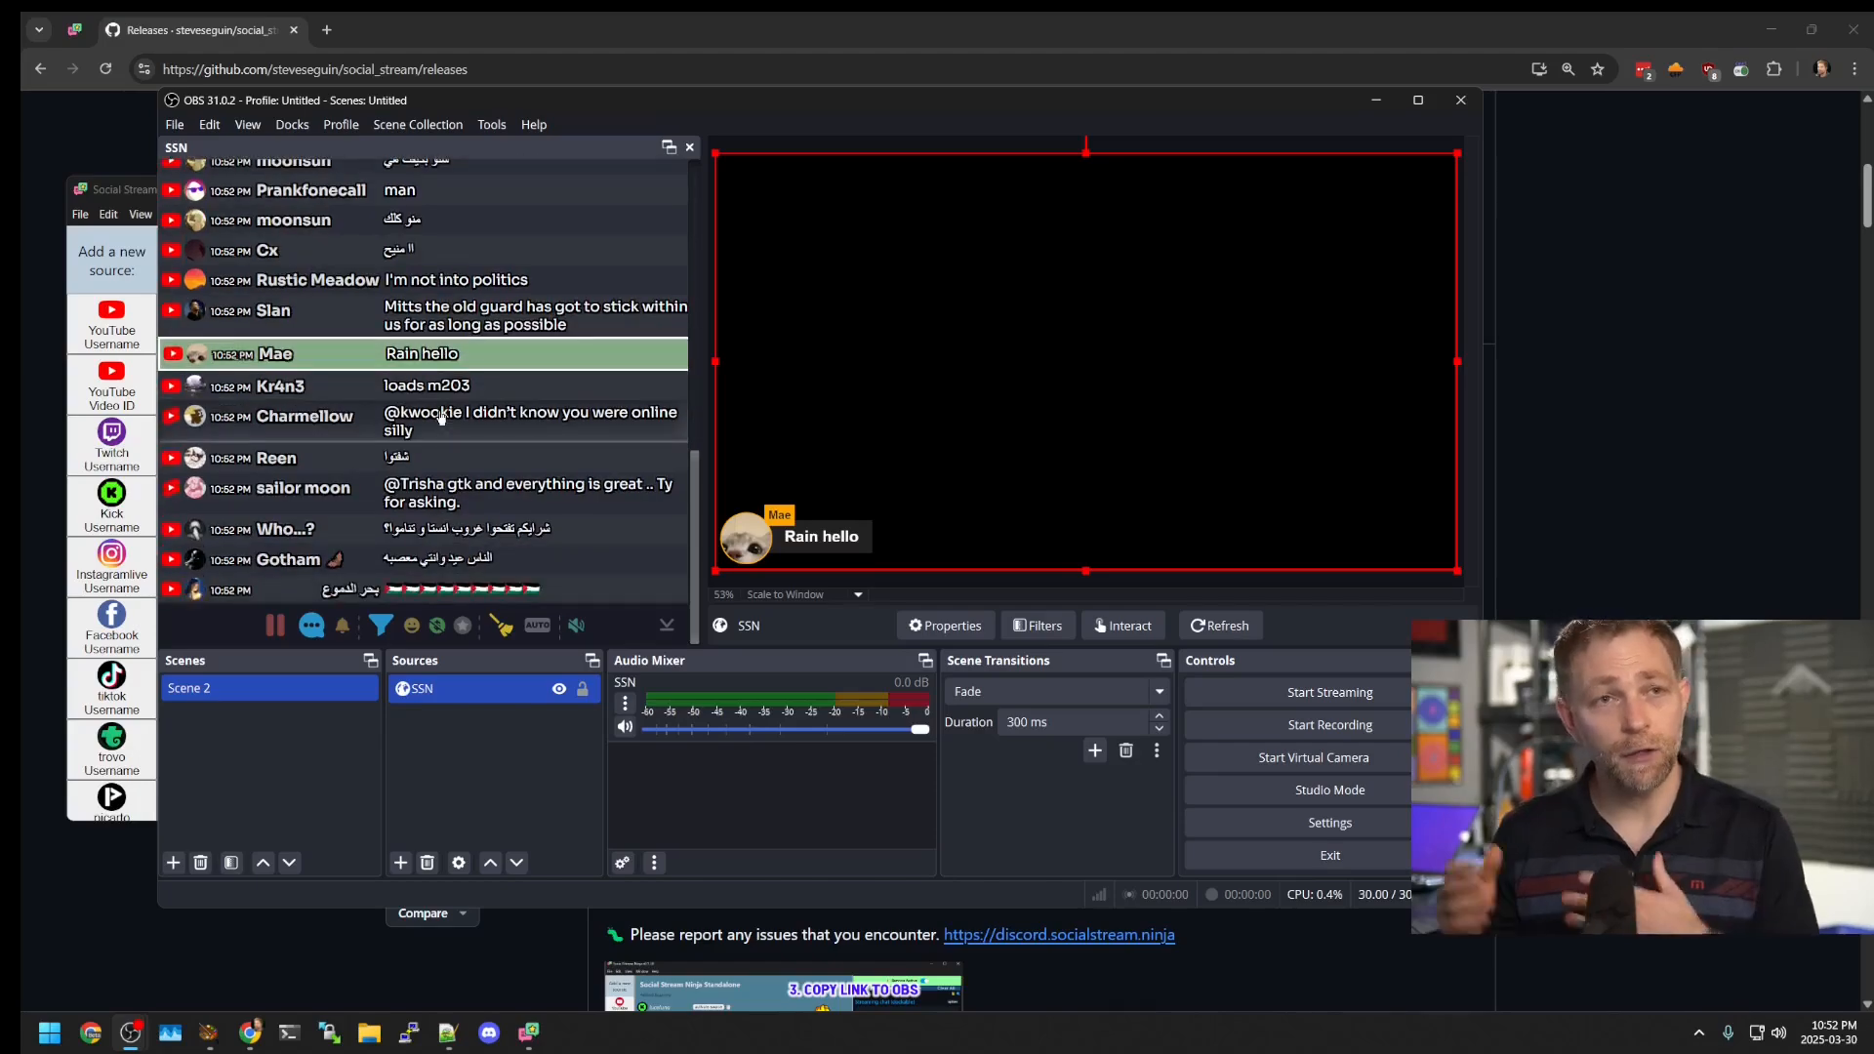
click(441, 493)
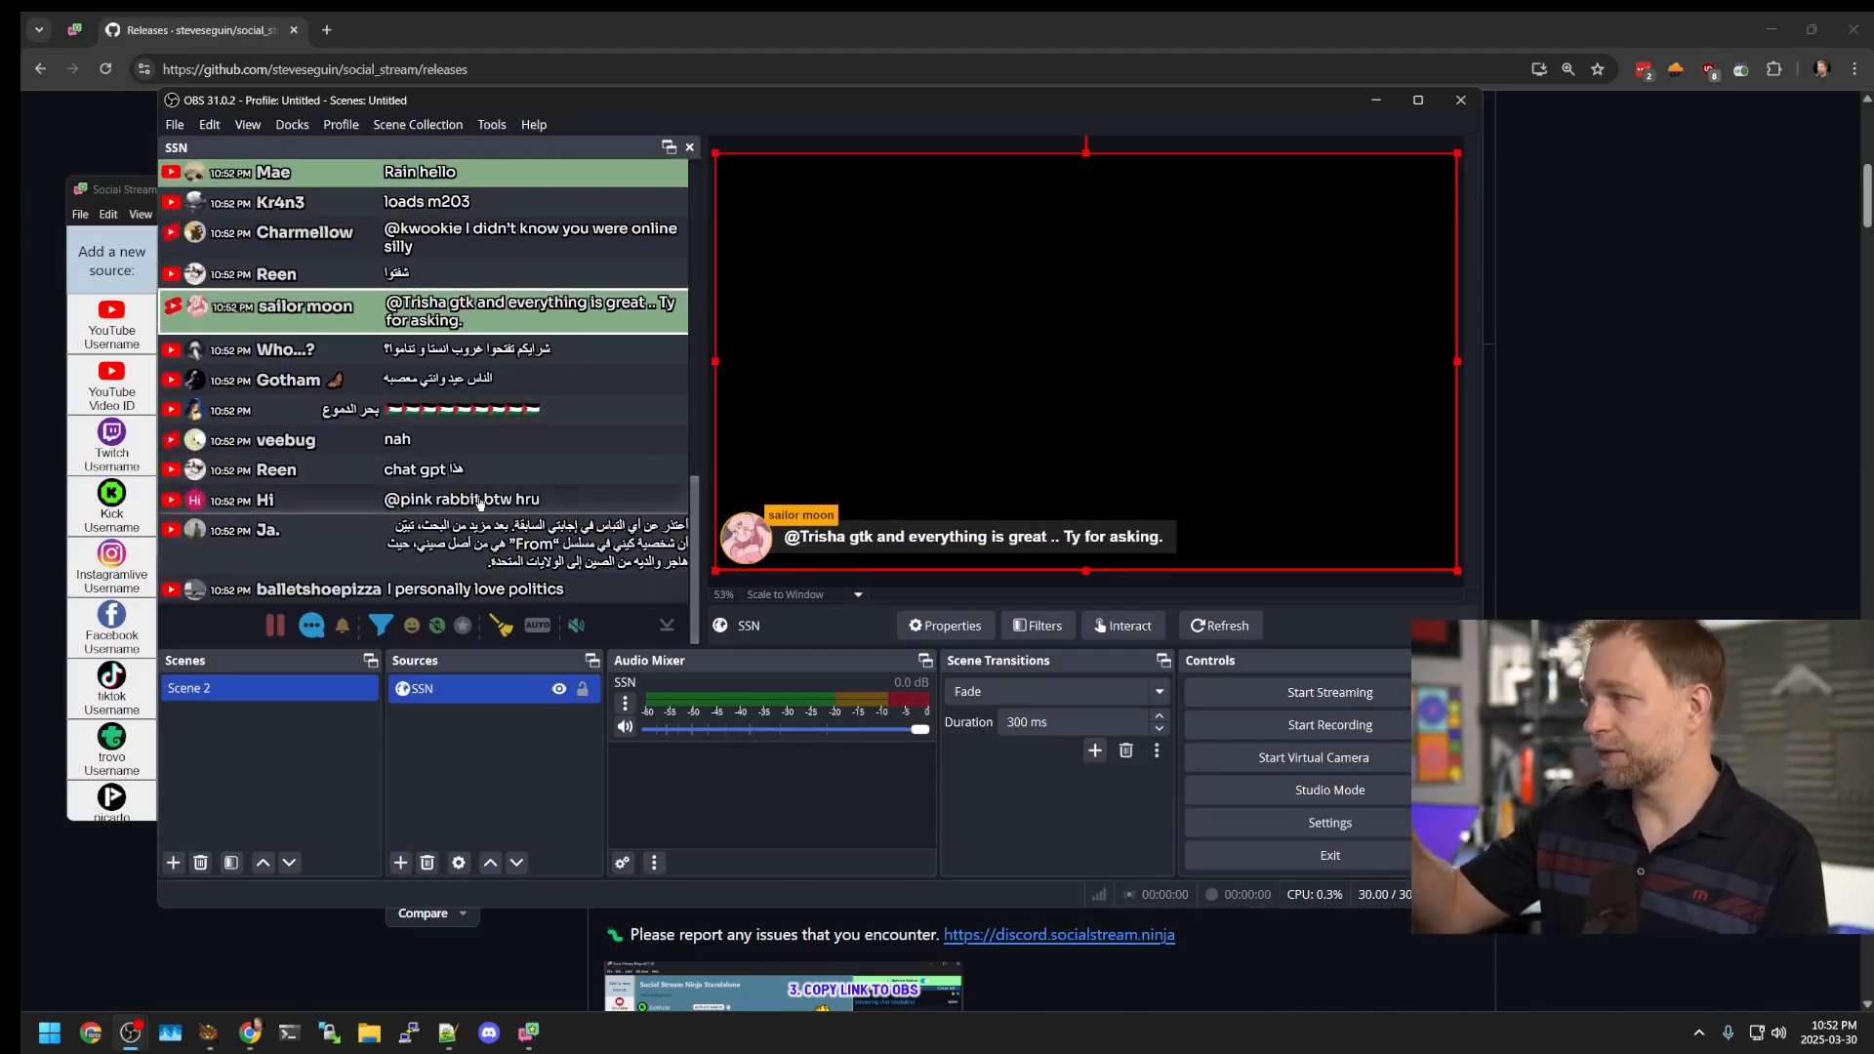
click(537, 625)
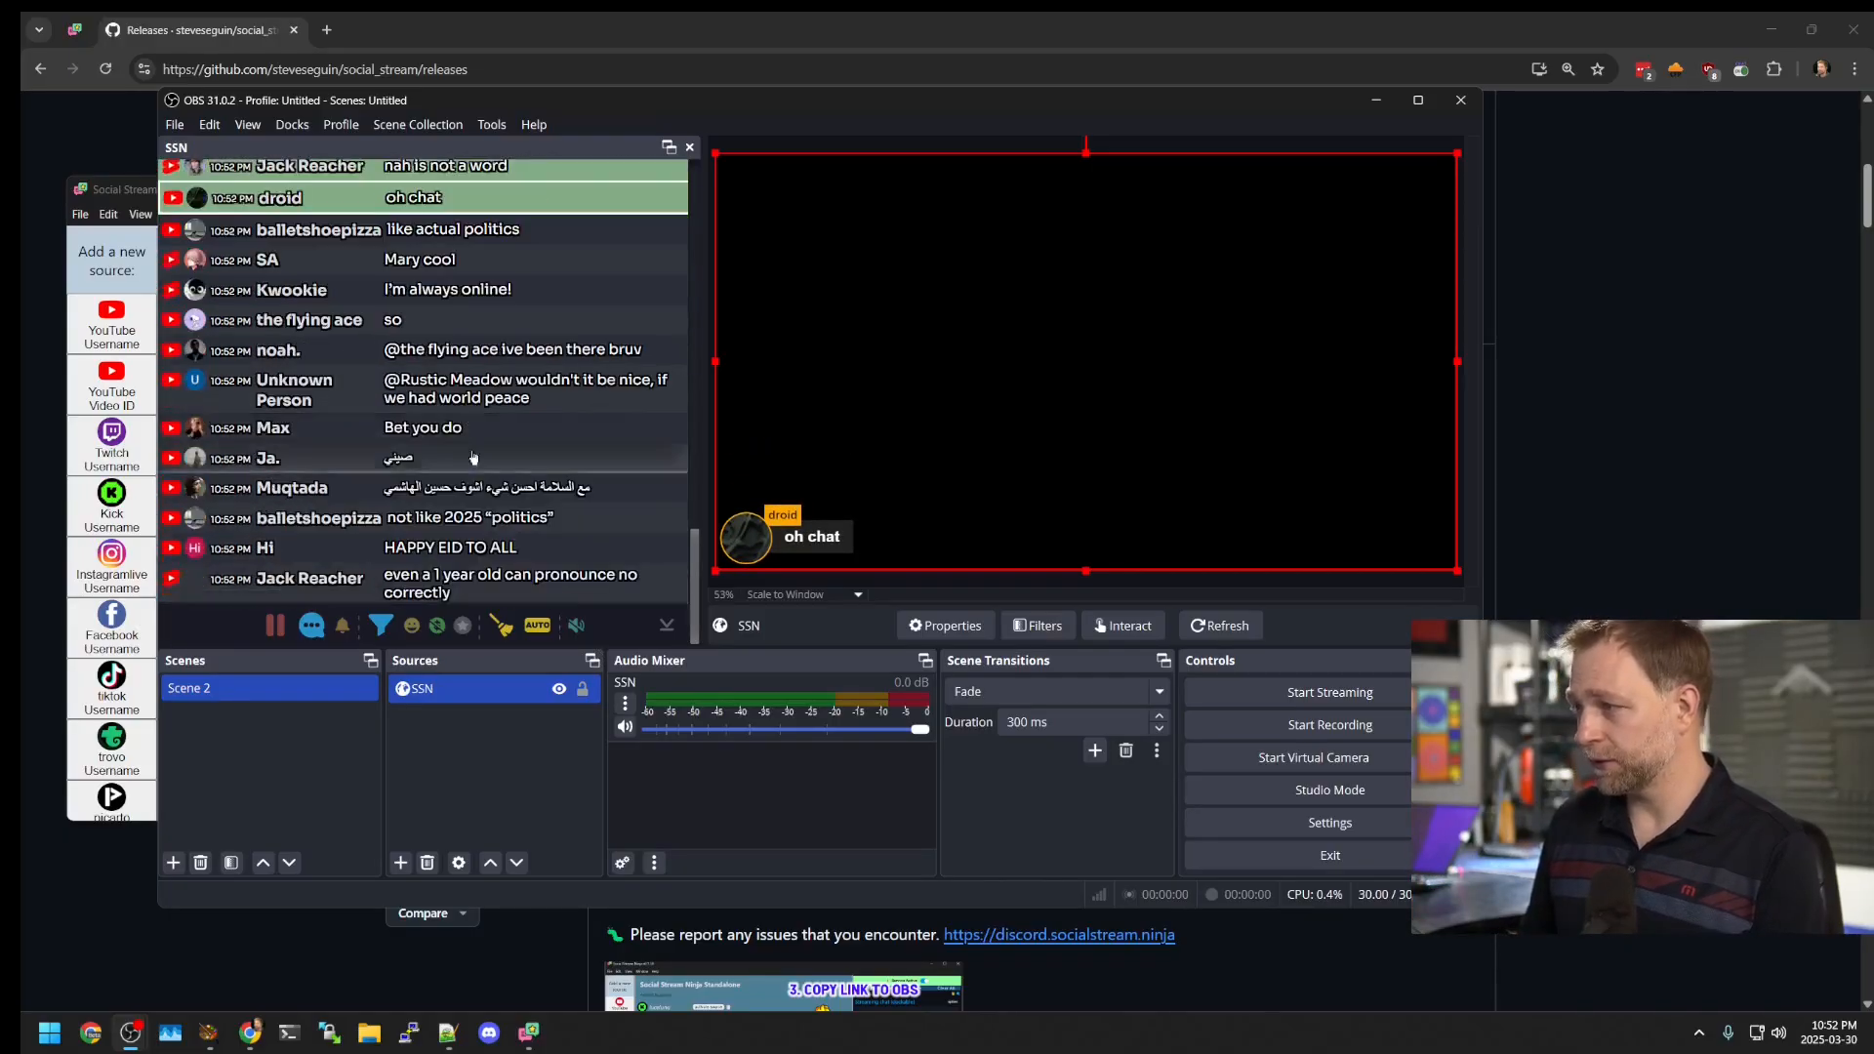
click(537, 625)
click(445, 439)
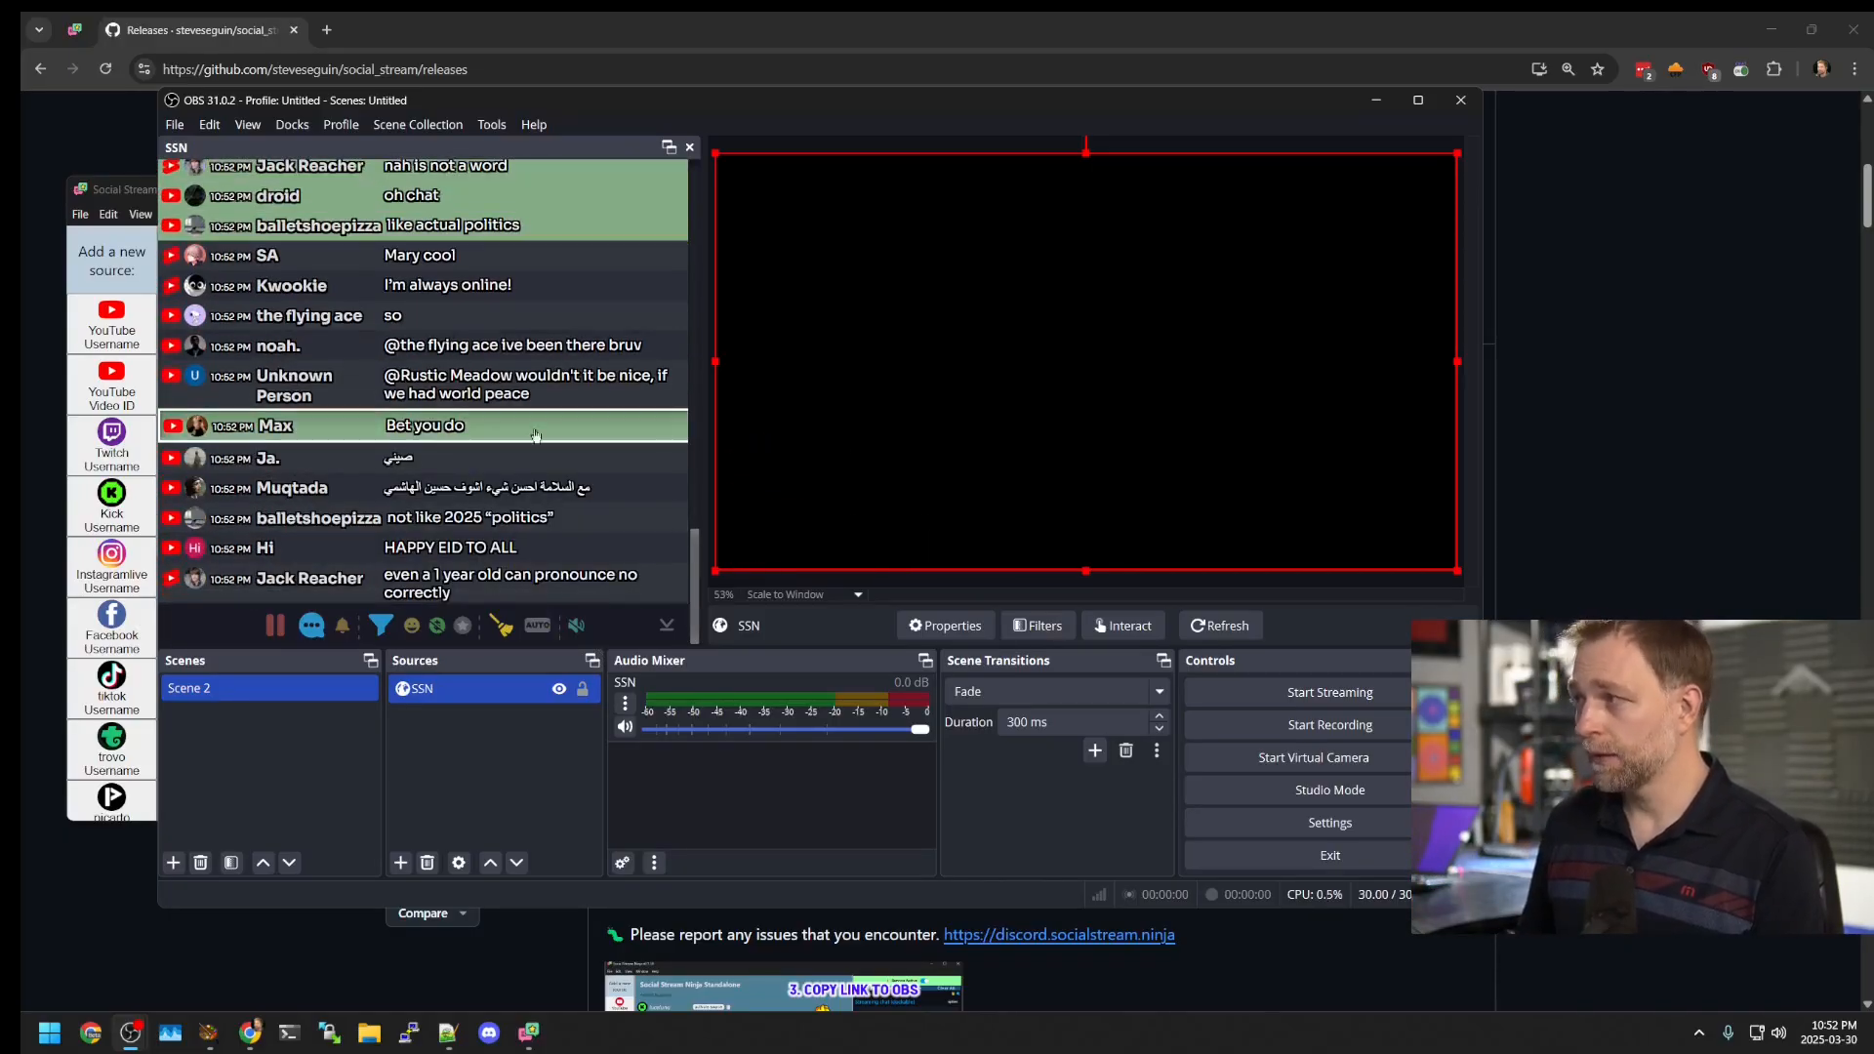
click(501, 625)
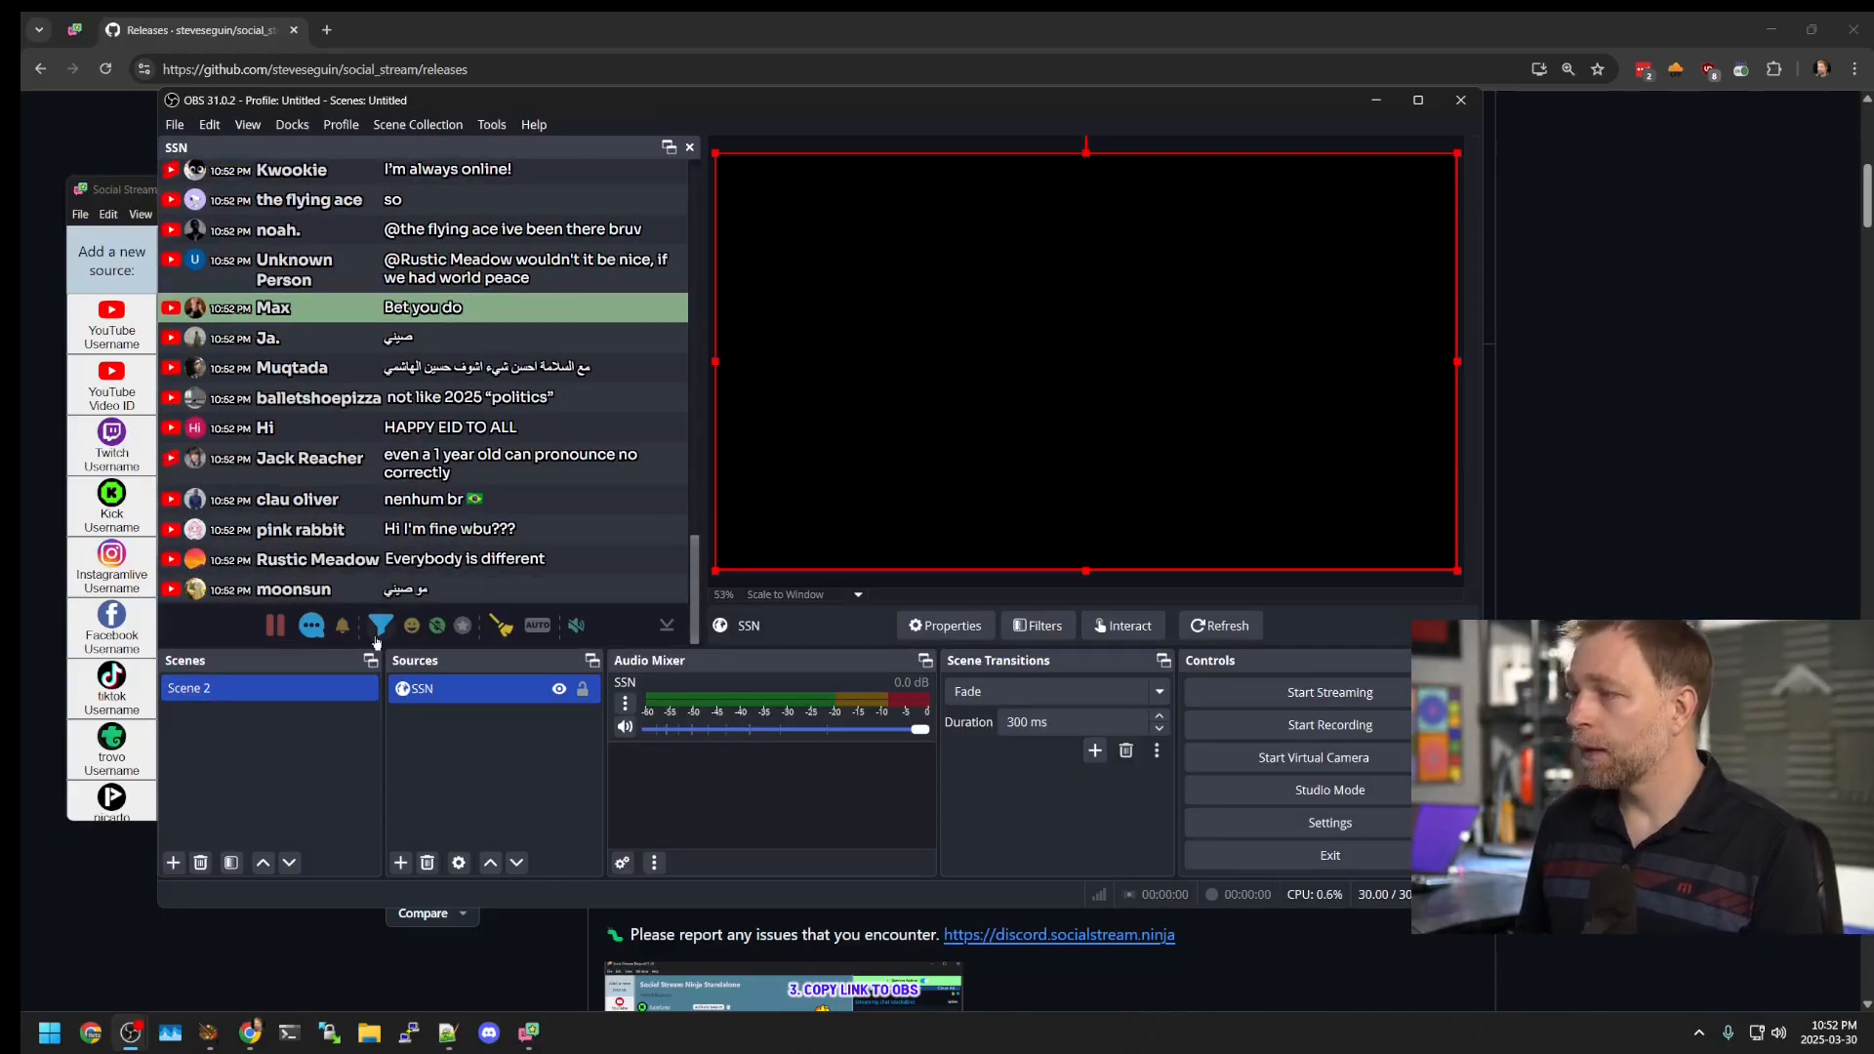
Step: Toggle the members-only filter on and off, then close OBS Studio
click(465, 630)
click(465, 629)
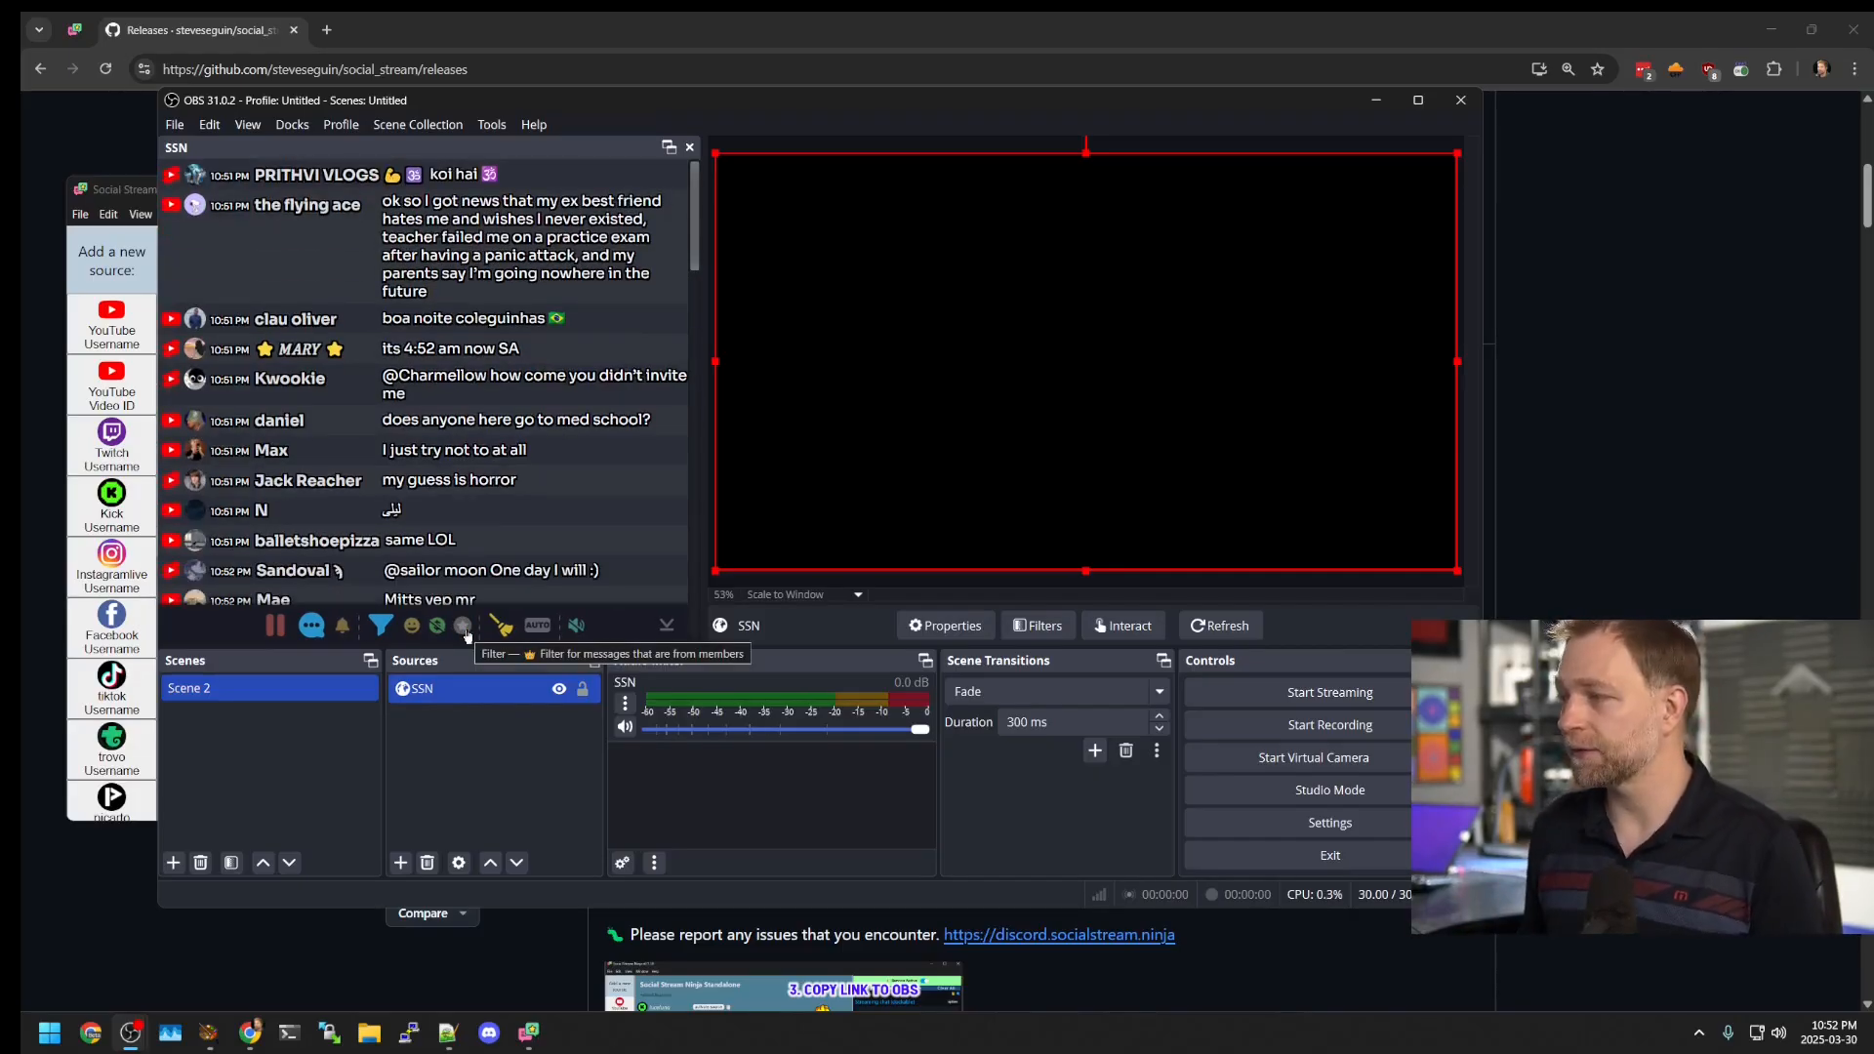
mouse_move(590, 635)
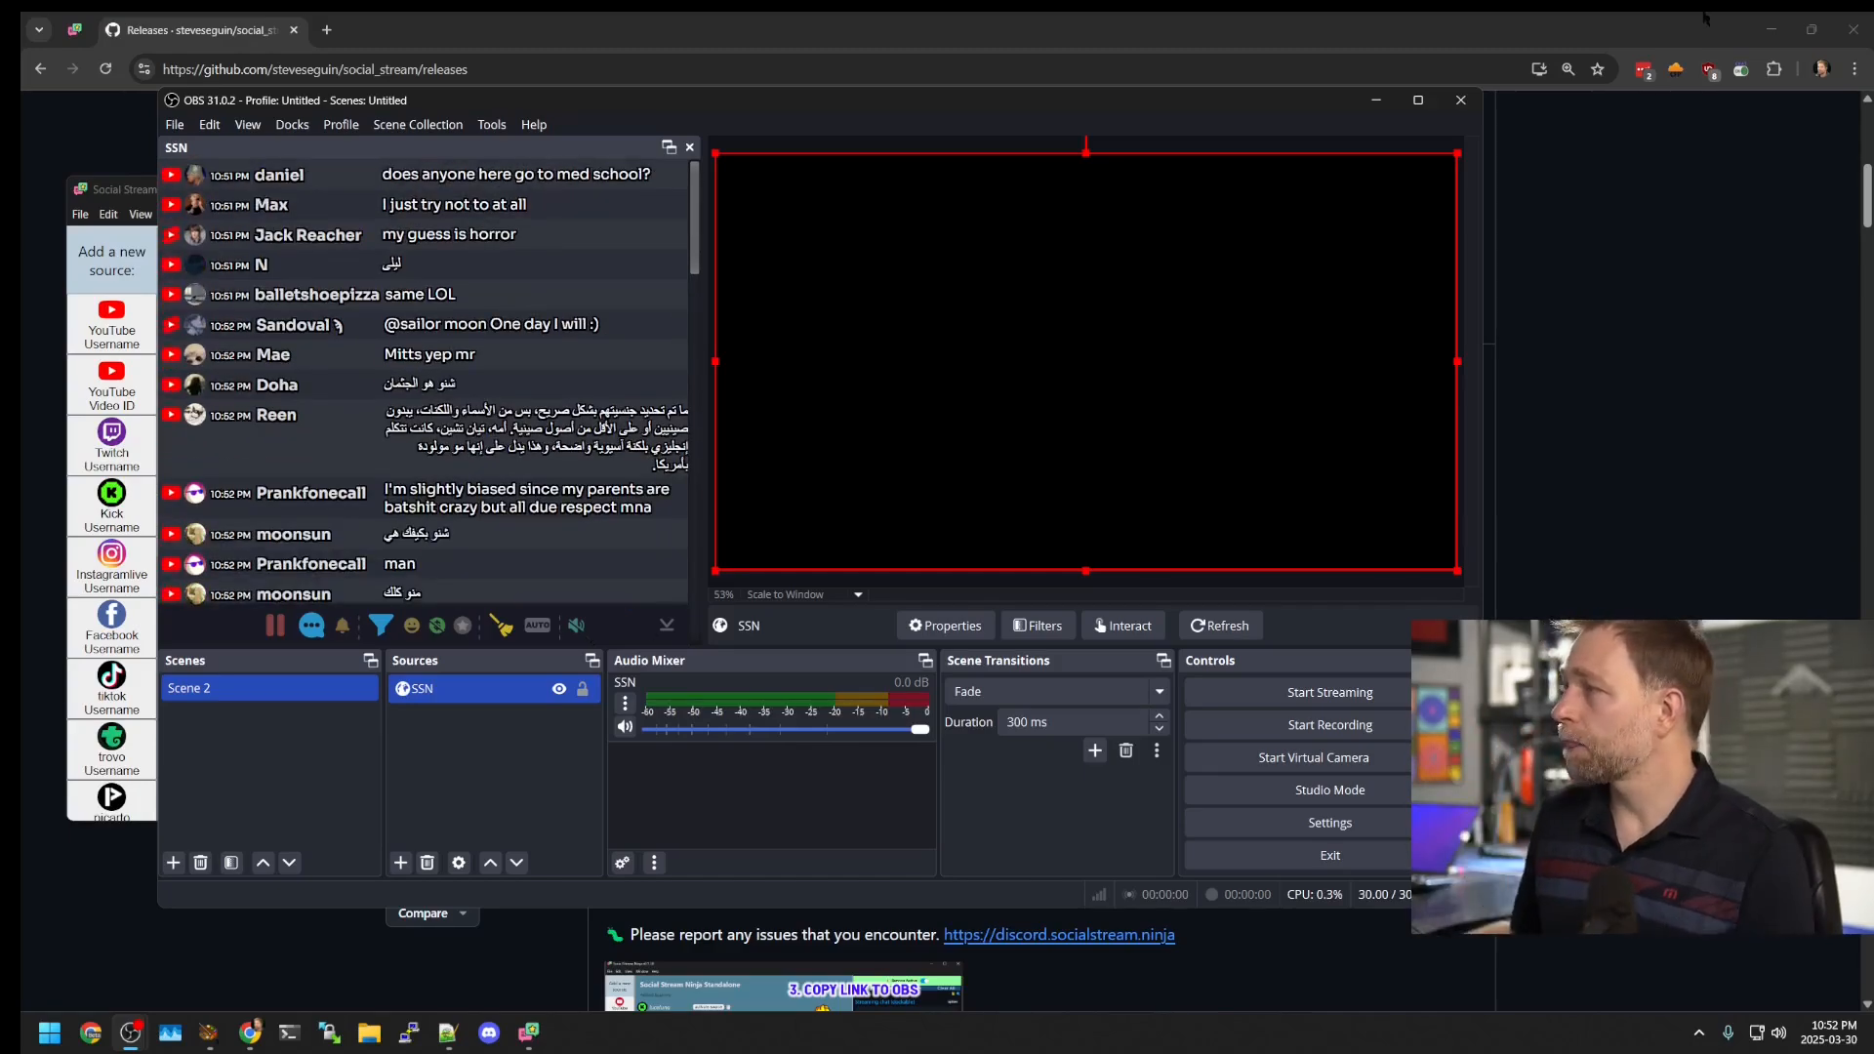
click(1461, 100)
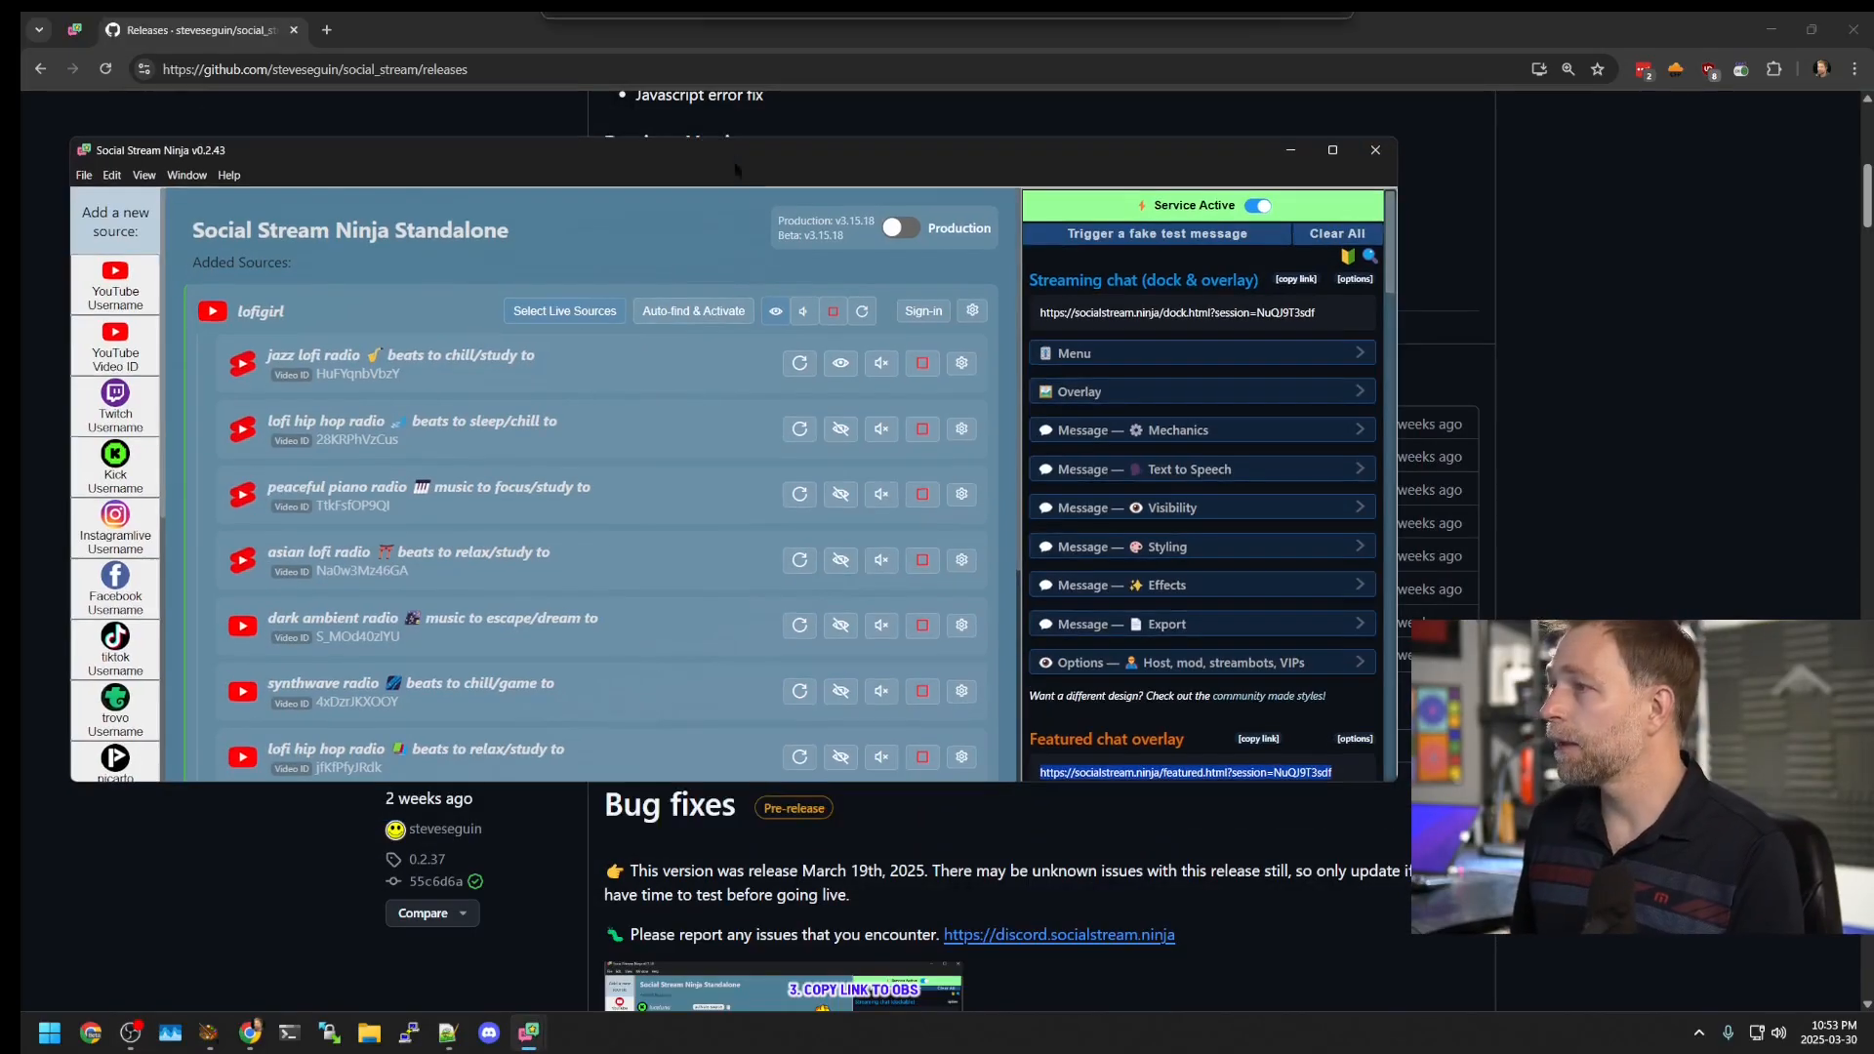
Step: Maximize Social Stream Ninja and remove the jazz lofi radio source
double_click(633, 158)
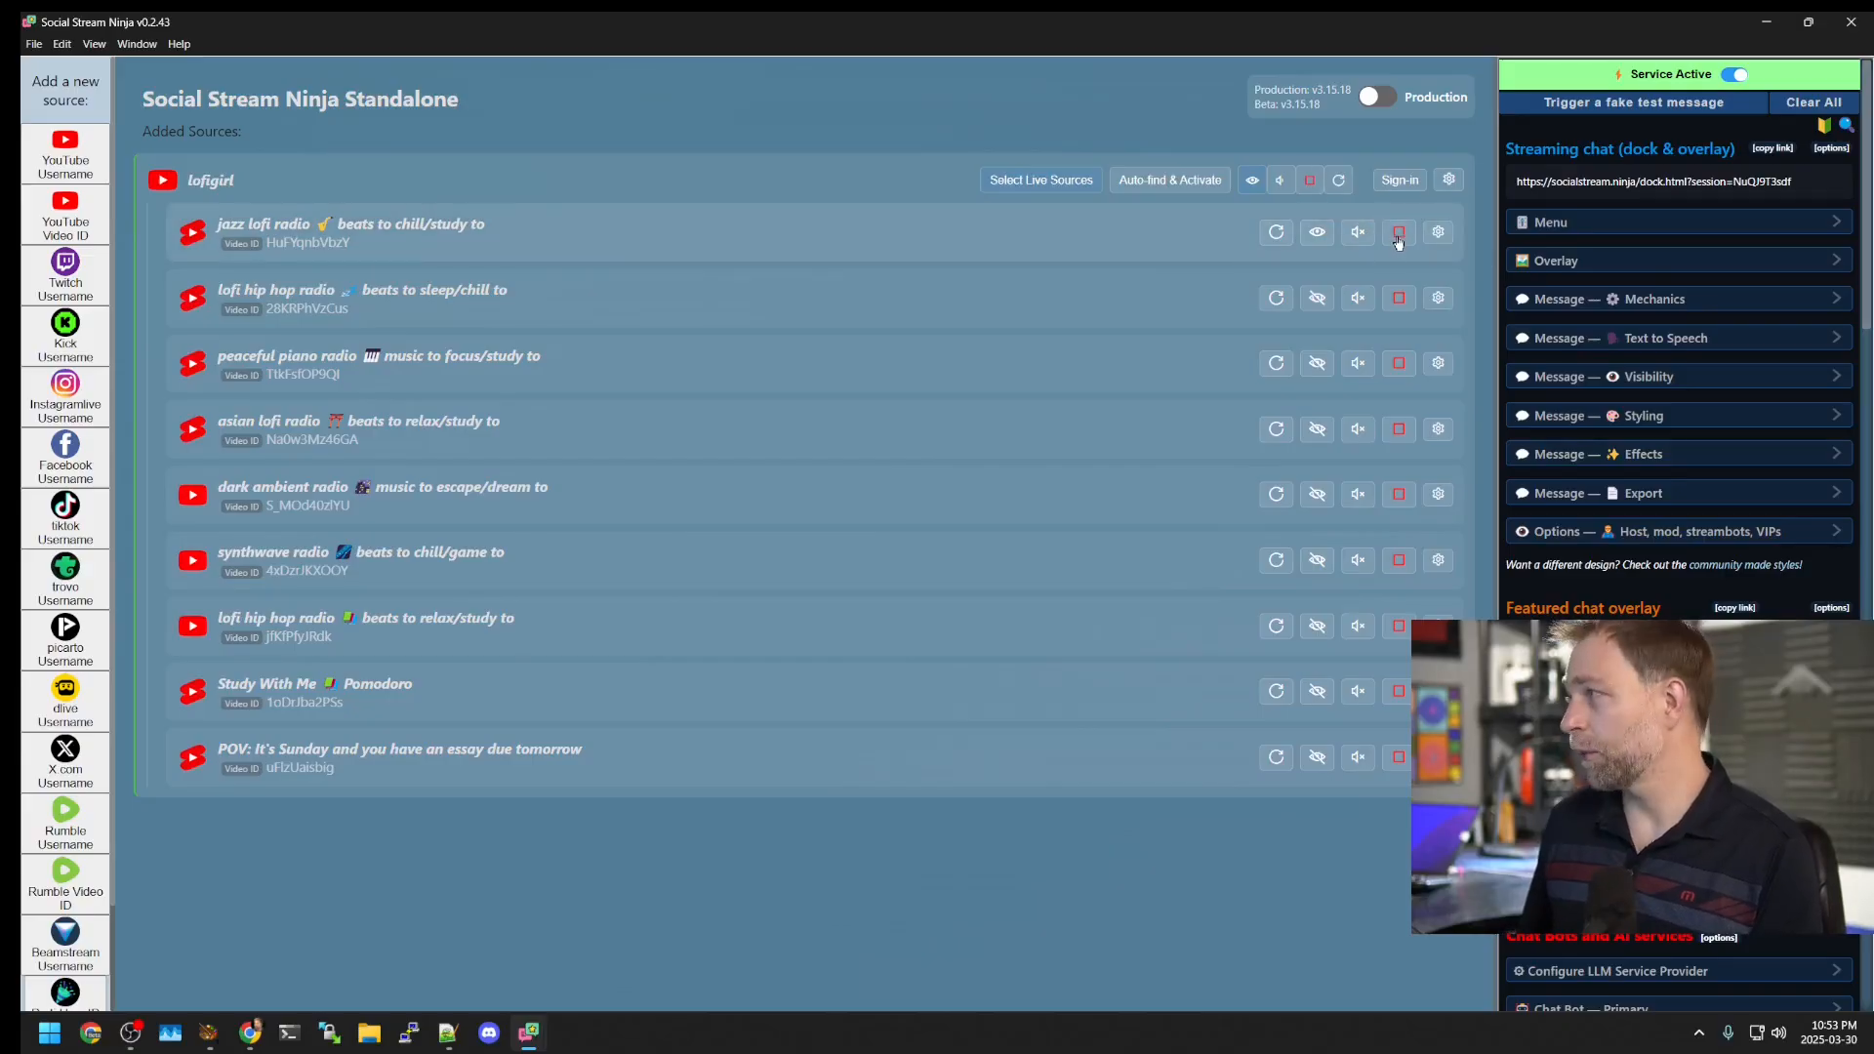
click(1435, 236)
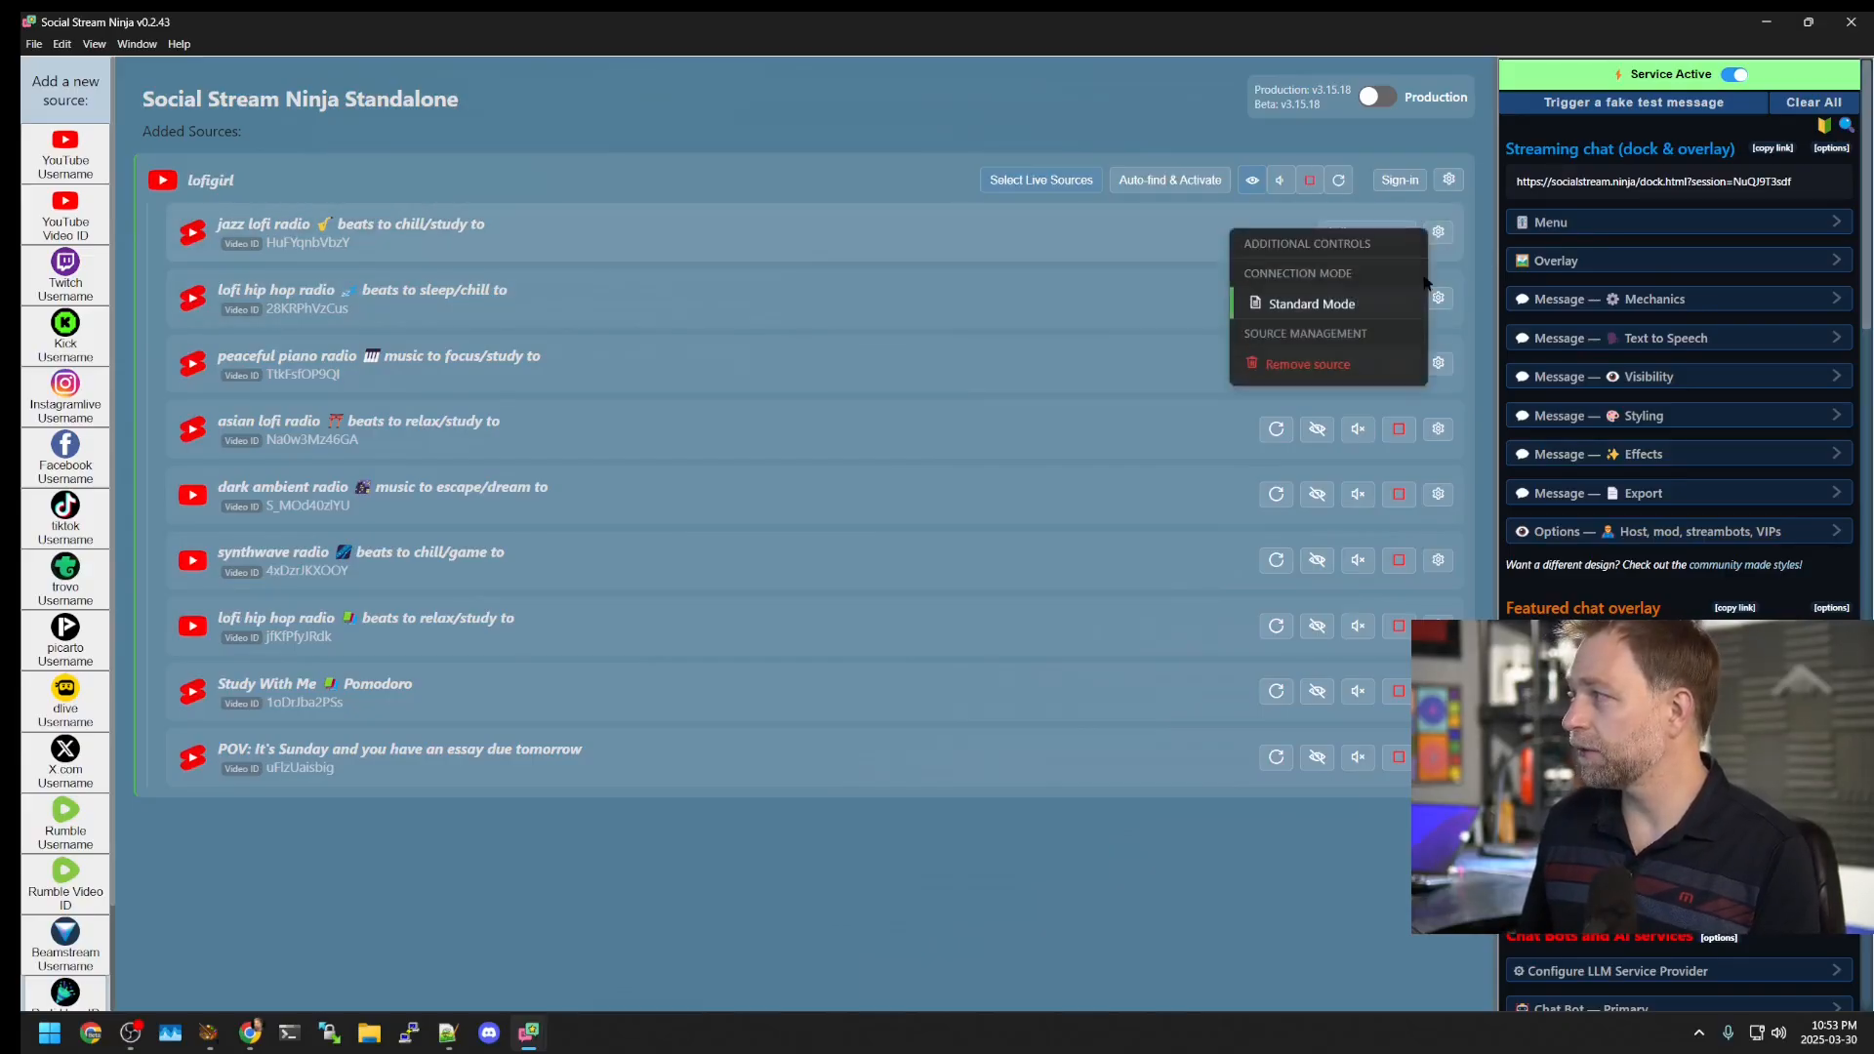
click(1341, 363)
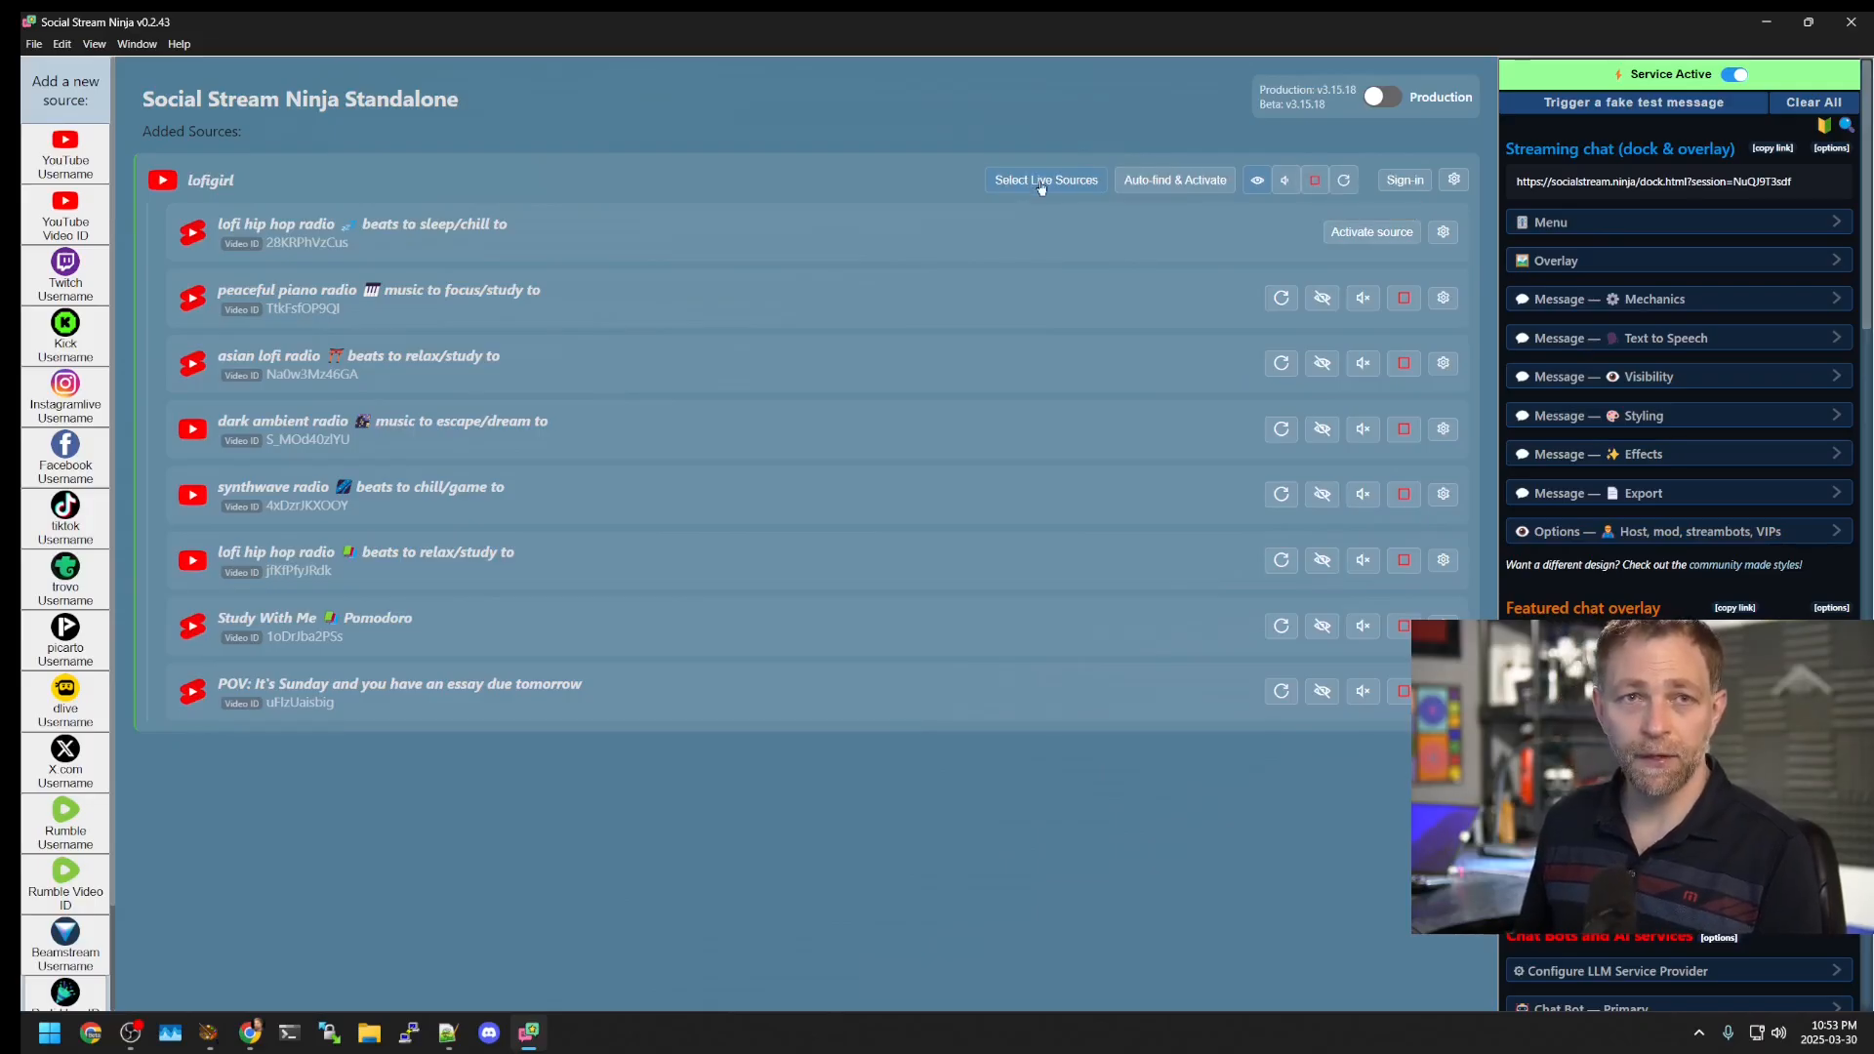
Step: Stop the YouTube lofigirl group and remove the entire group
click(1315, 180)
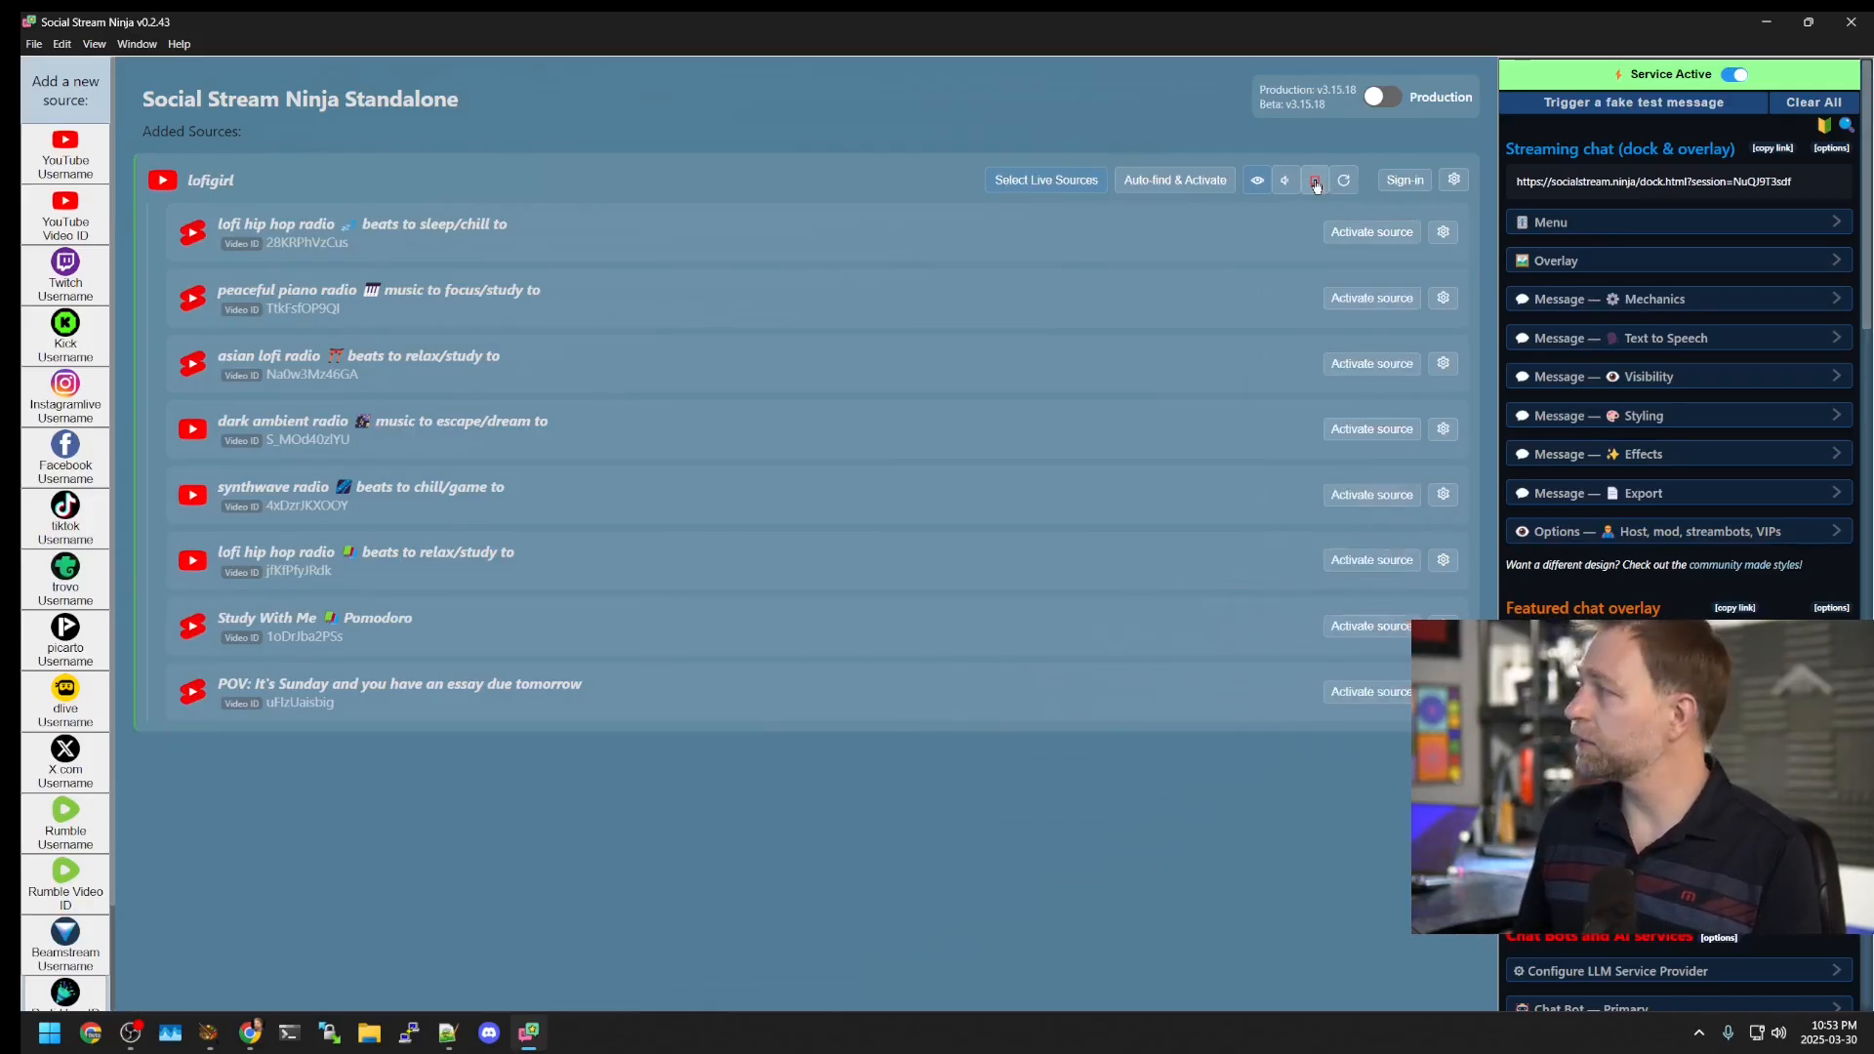
click(1454, 179)
click(1310, 377)
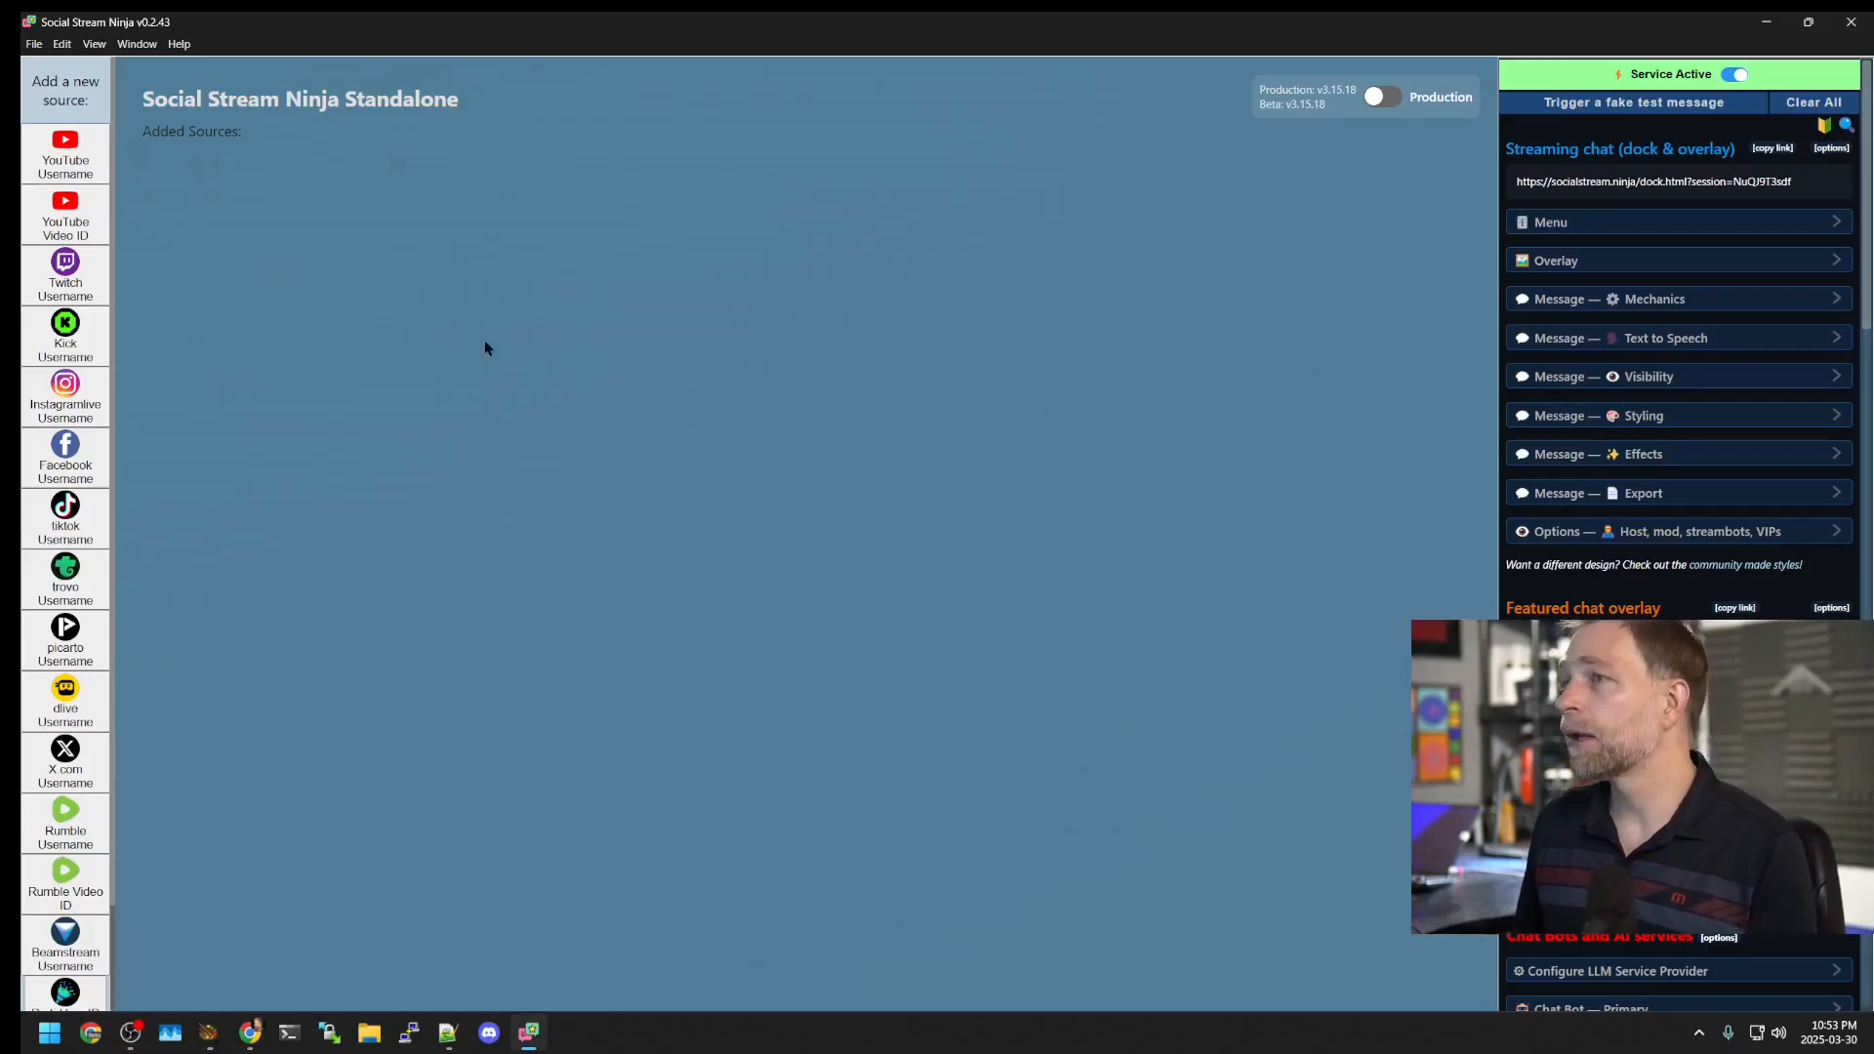
Step: Add a Twitch Username source for the vdoninja channel
click(79, 290)
click(615, 394)
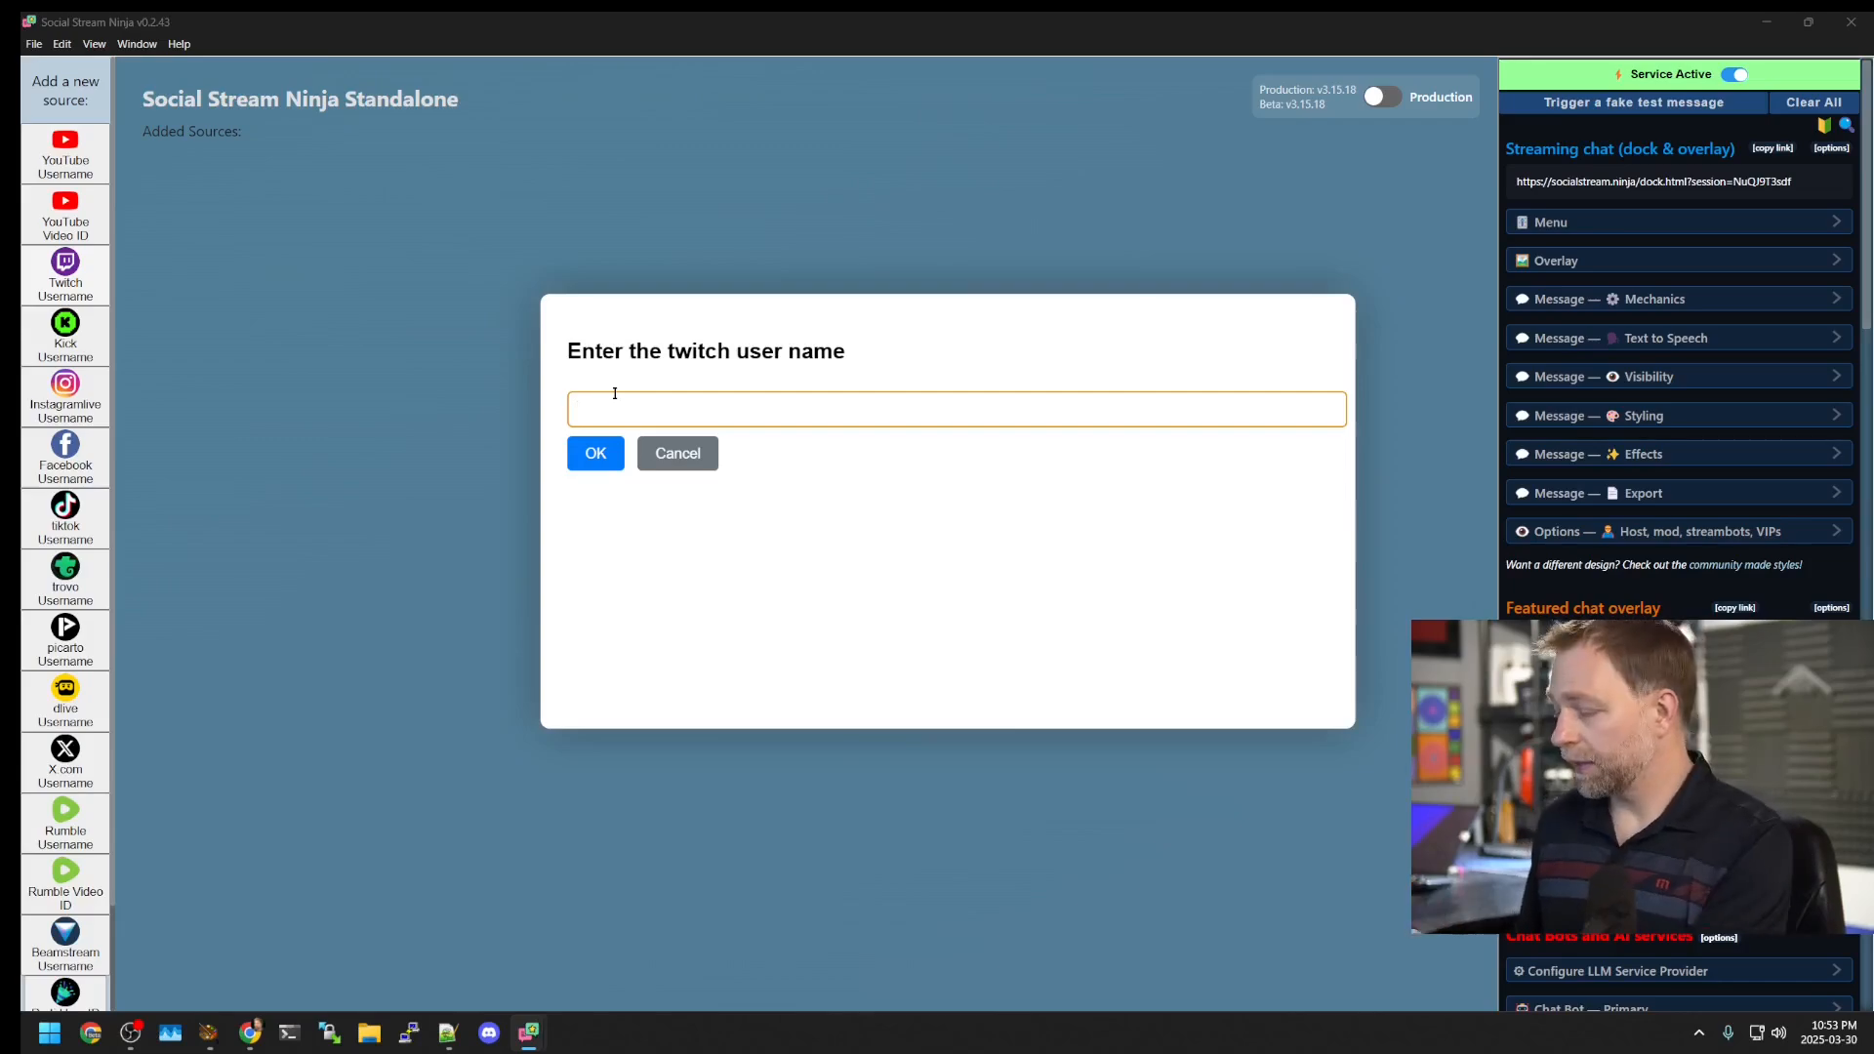
click(598, 454)
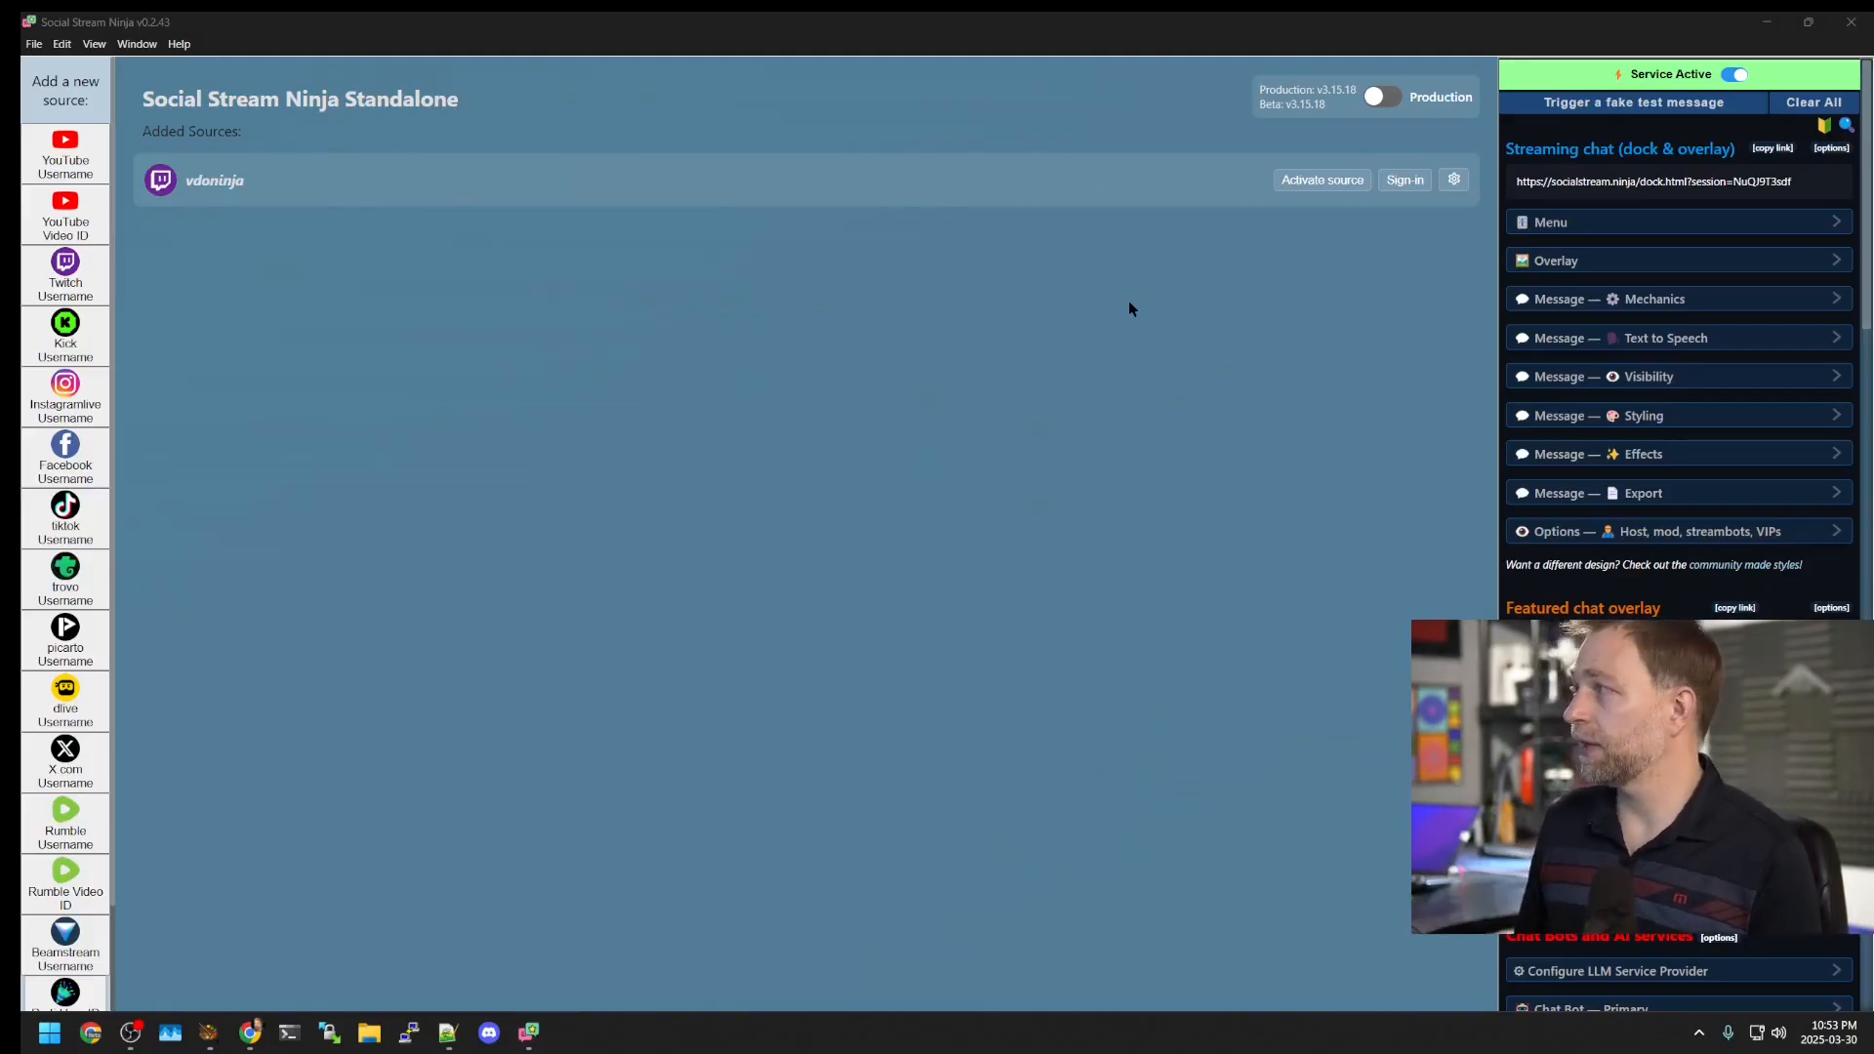
Step: Activate the Twitch source, reposition its chat window, and return to the browser's address bar
click(1315, 182)
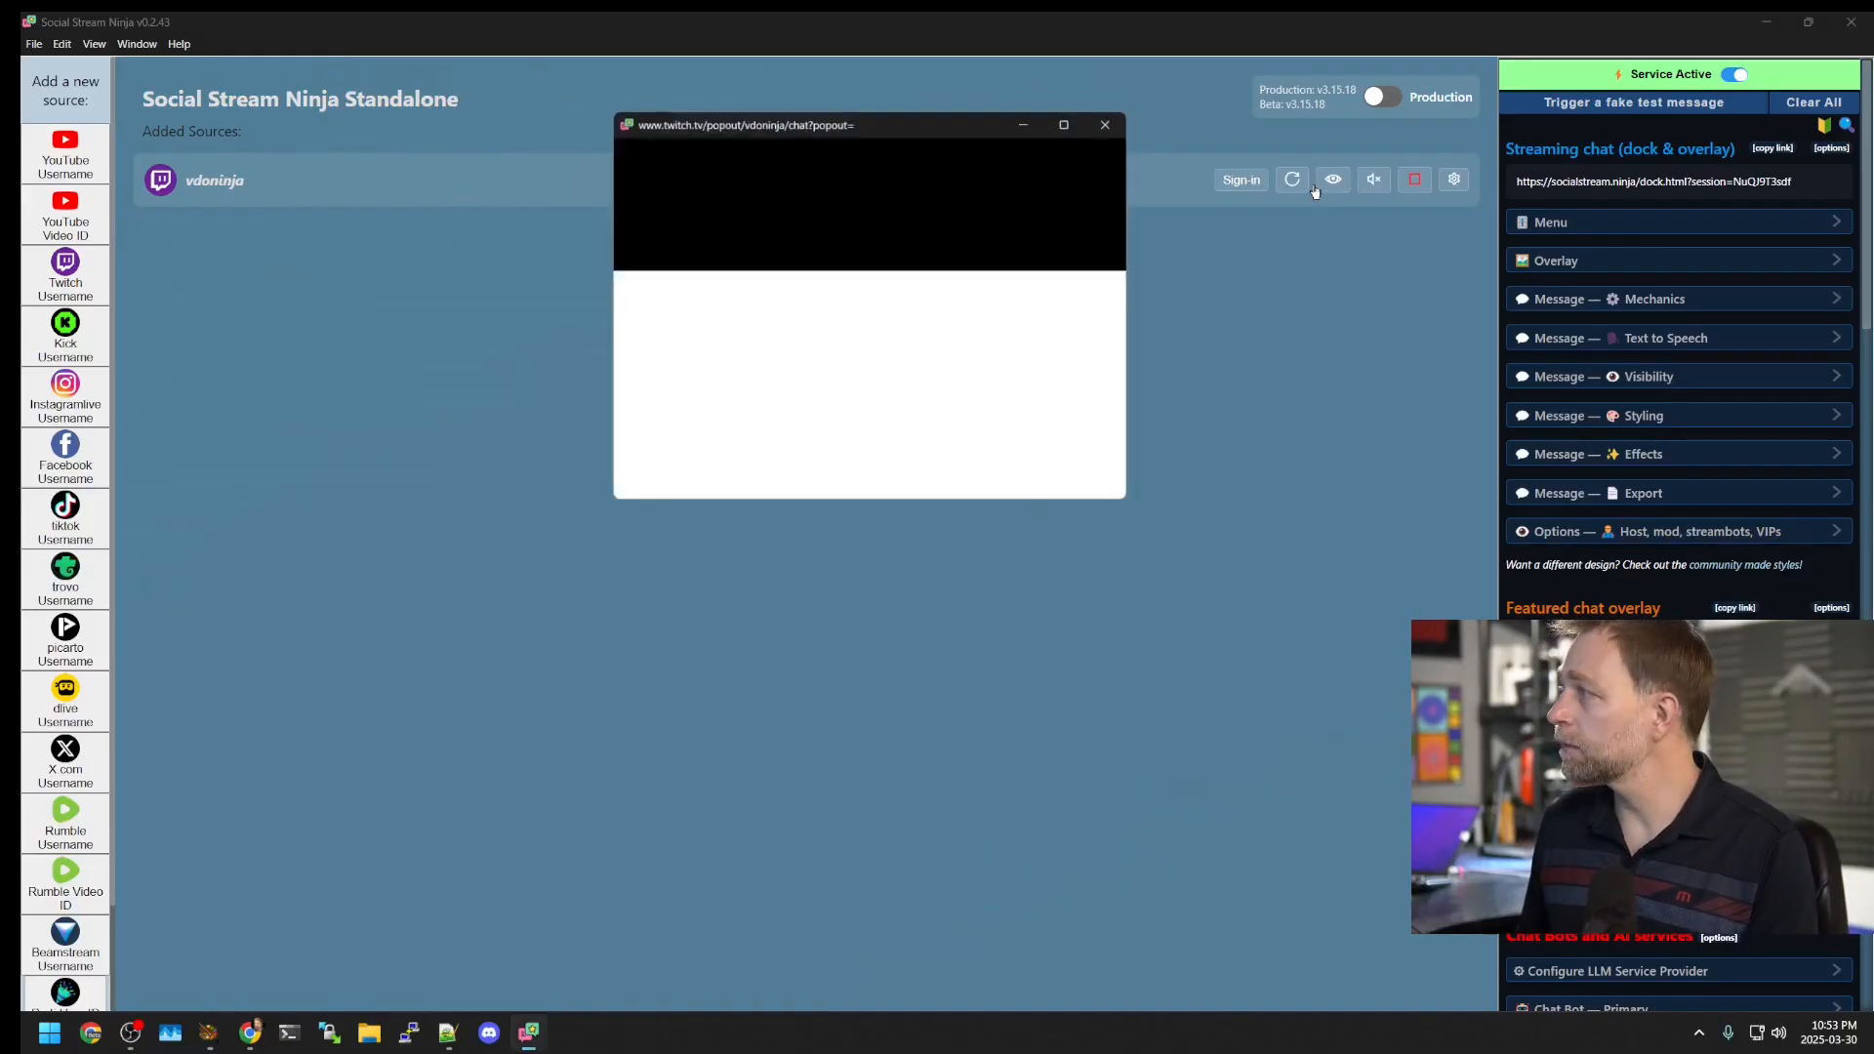
drag(861, 116, 625, 276)
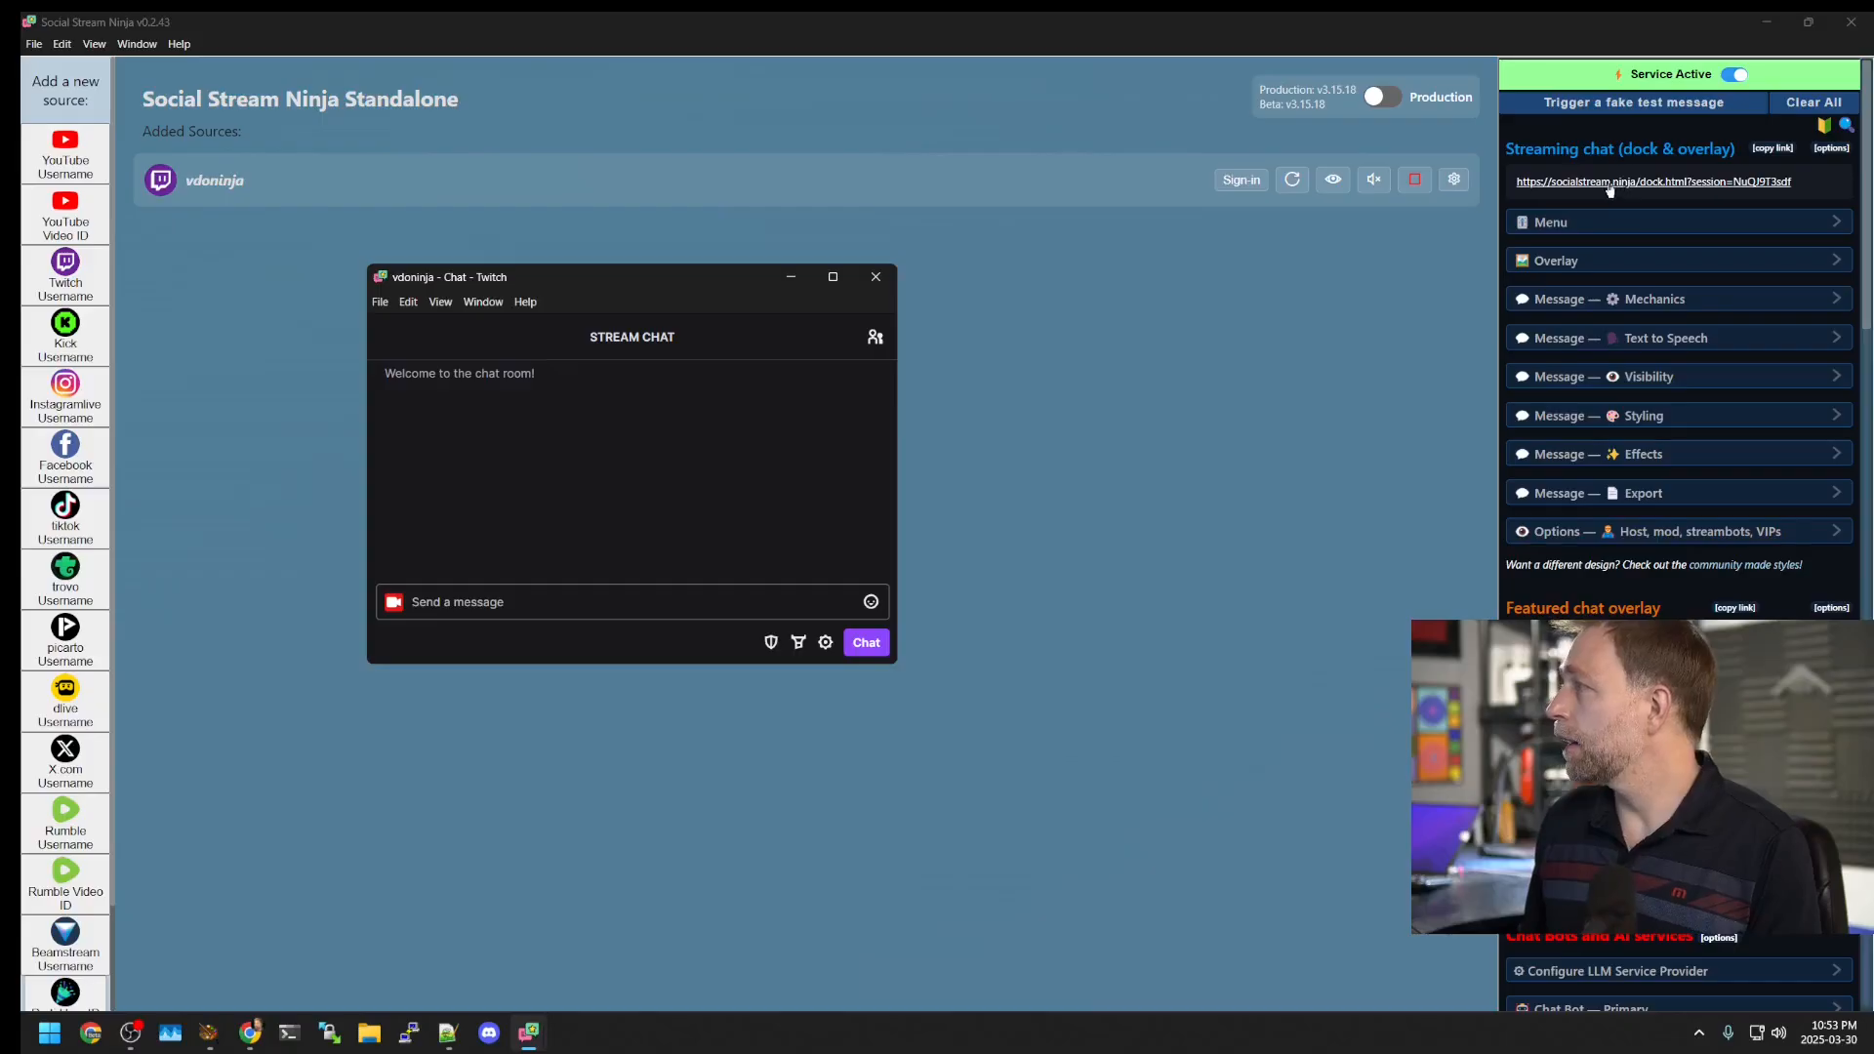
drag(641, 288, 475, 277)
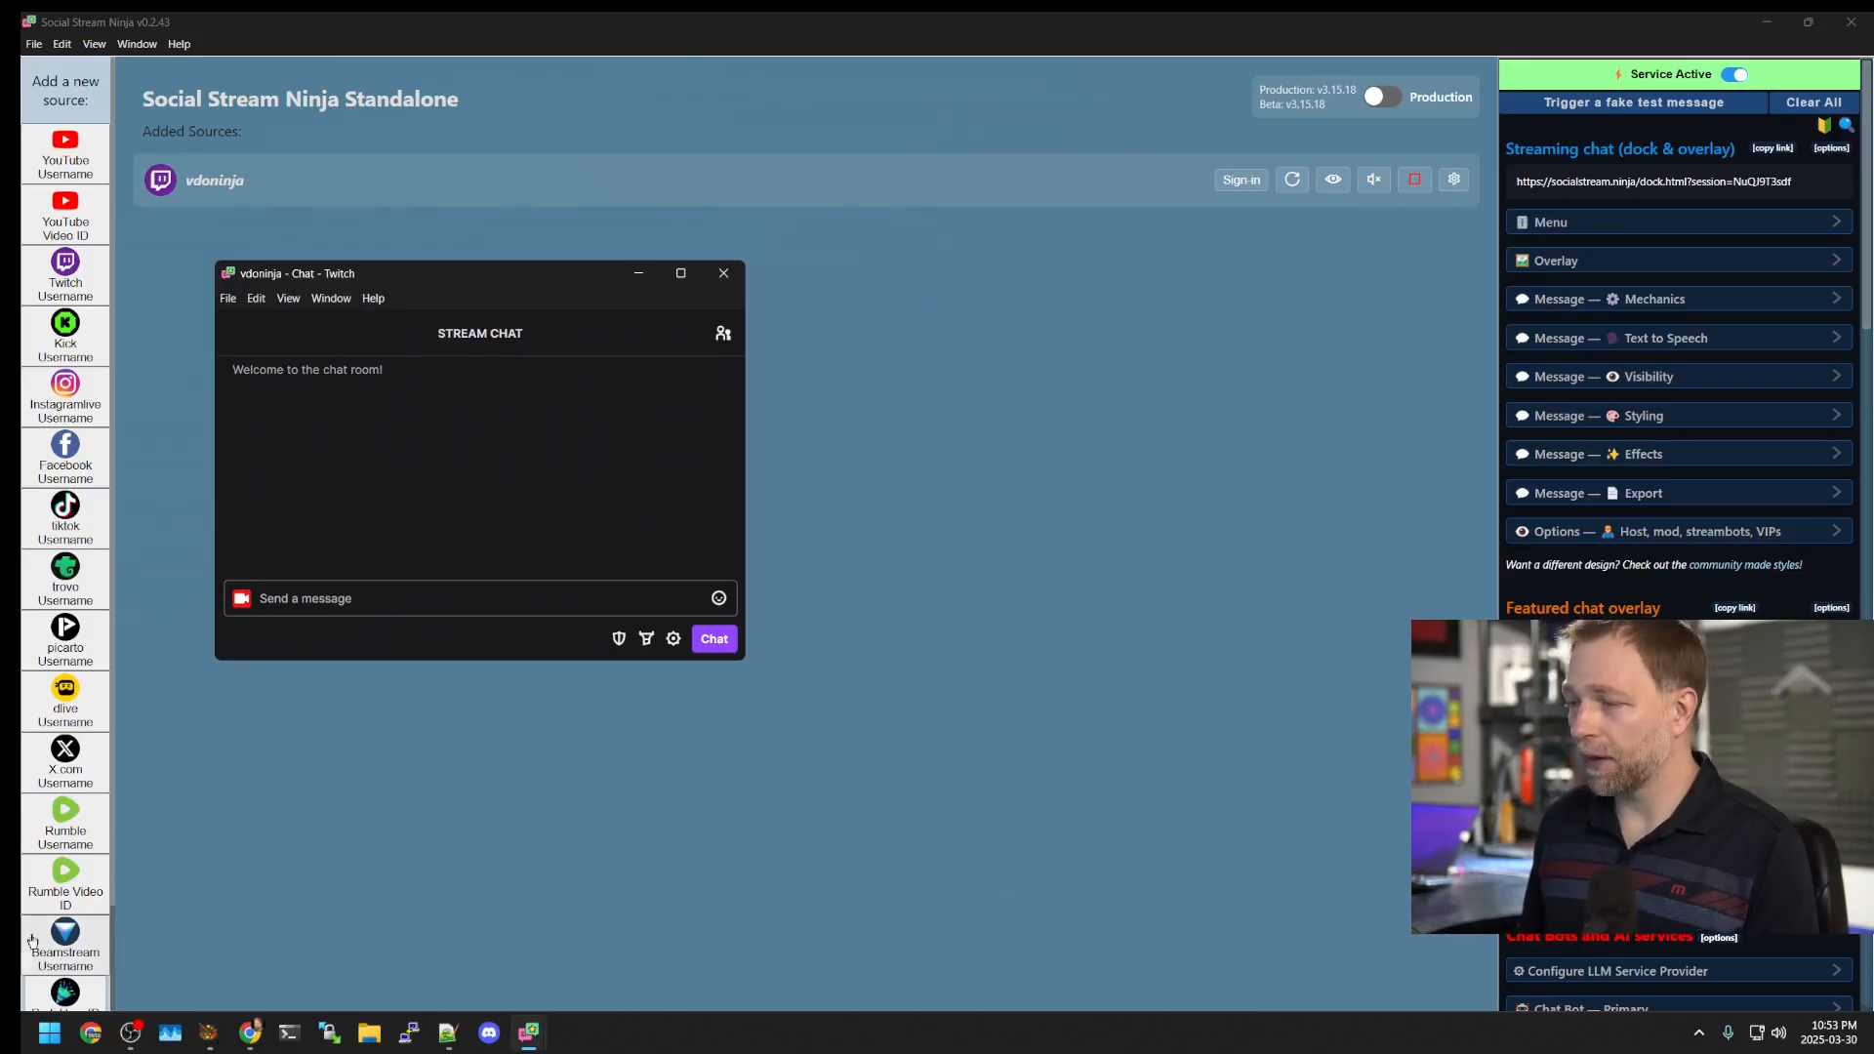
click(250, 1032)
click(339, 70)
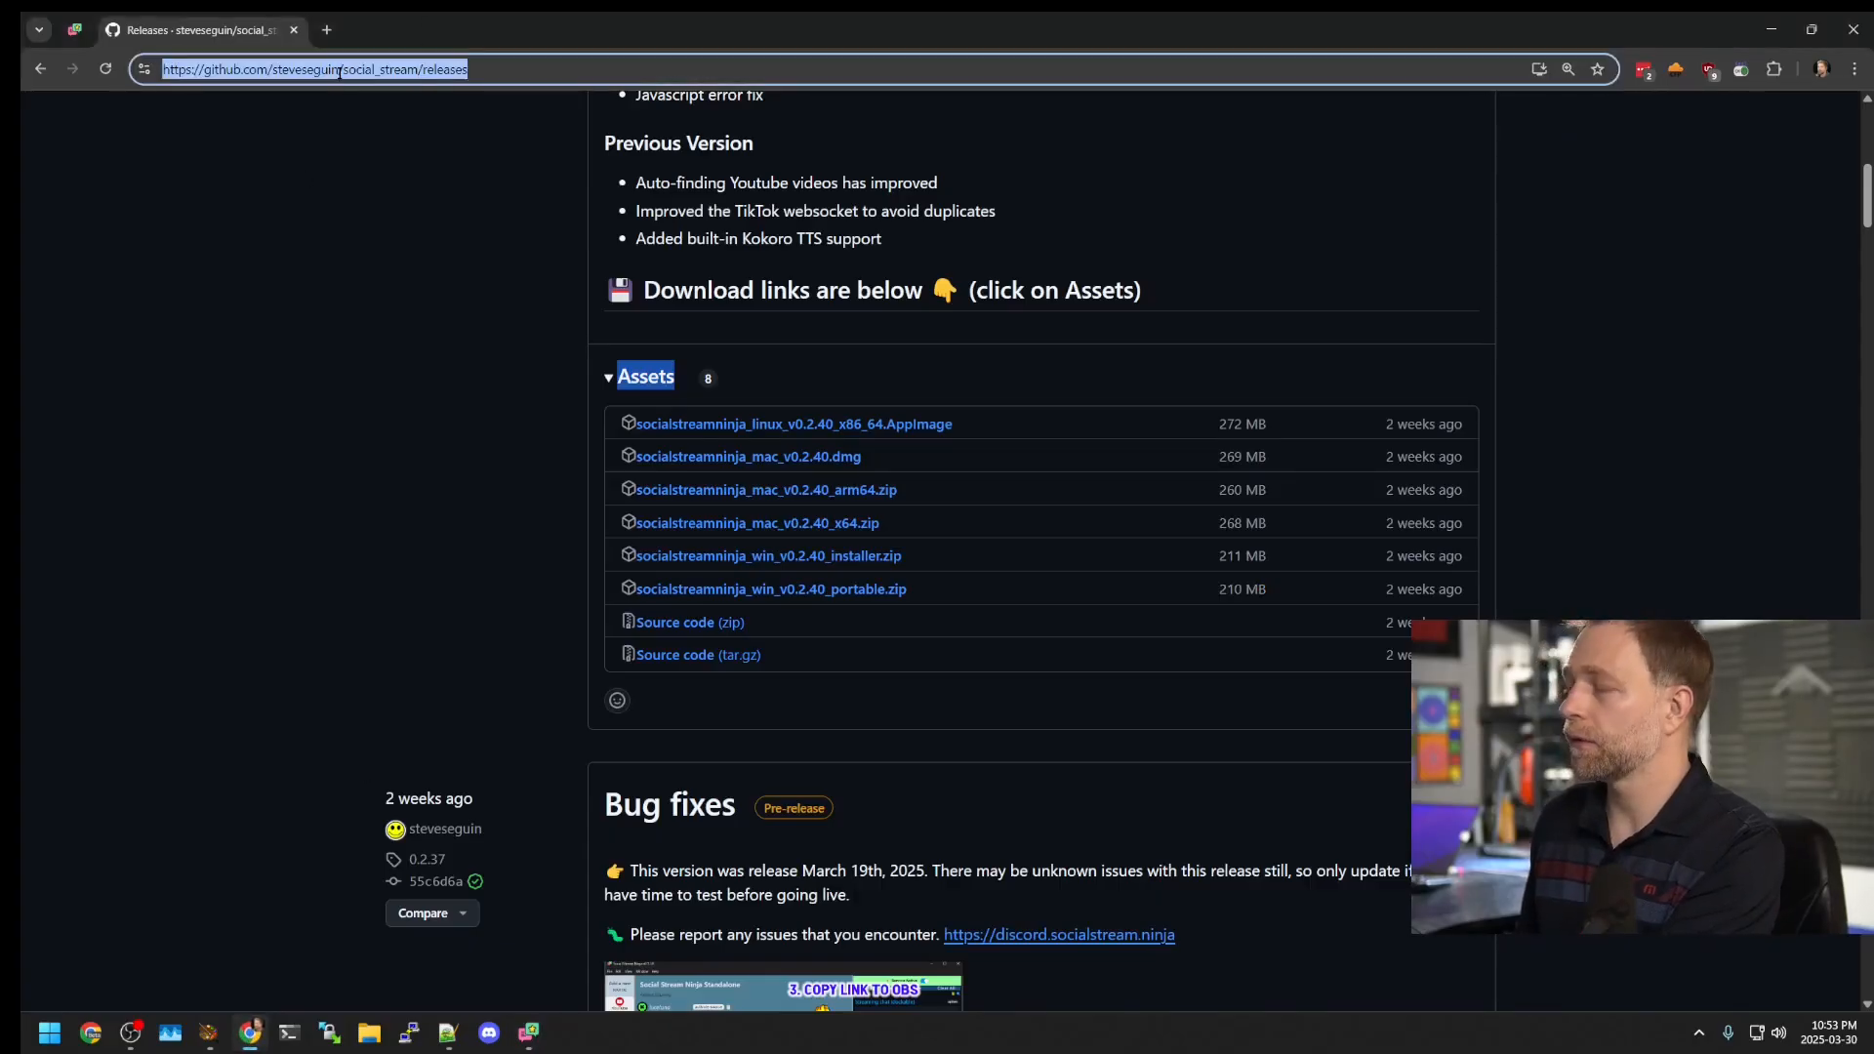
Step: Load twitch.tv/vdoninja and pop its stream chat out into a separate window
text(twitch.tv/)
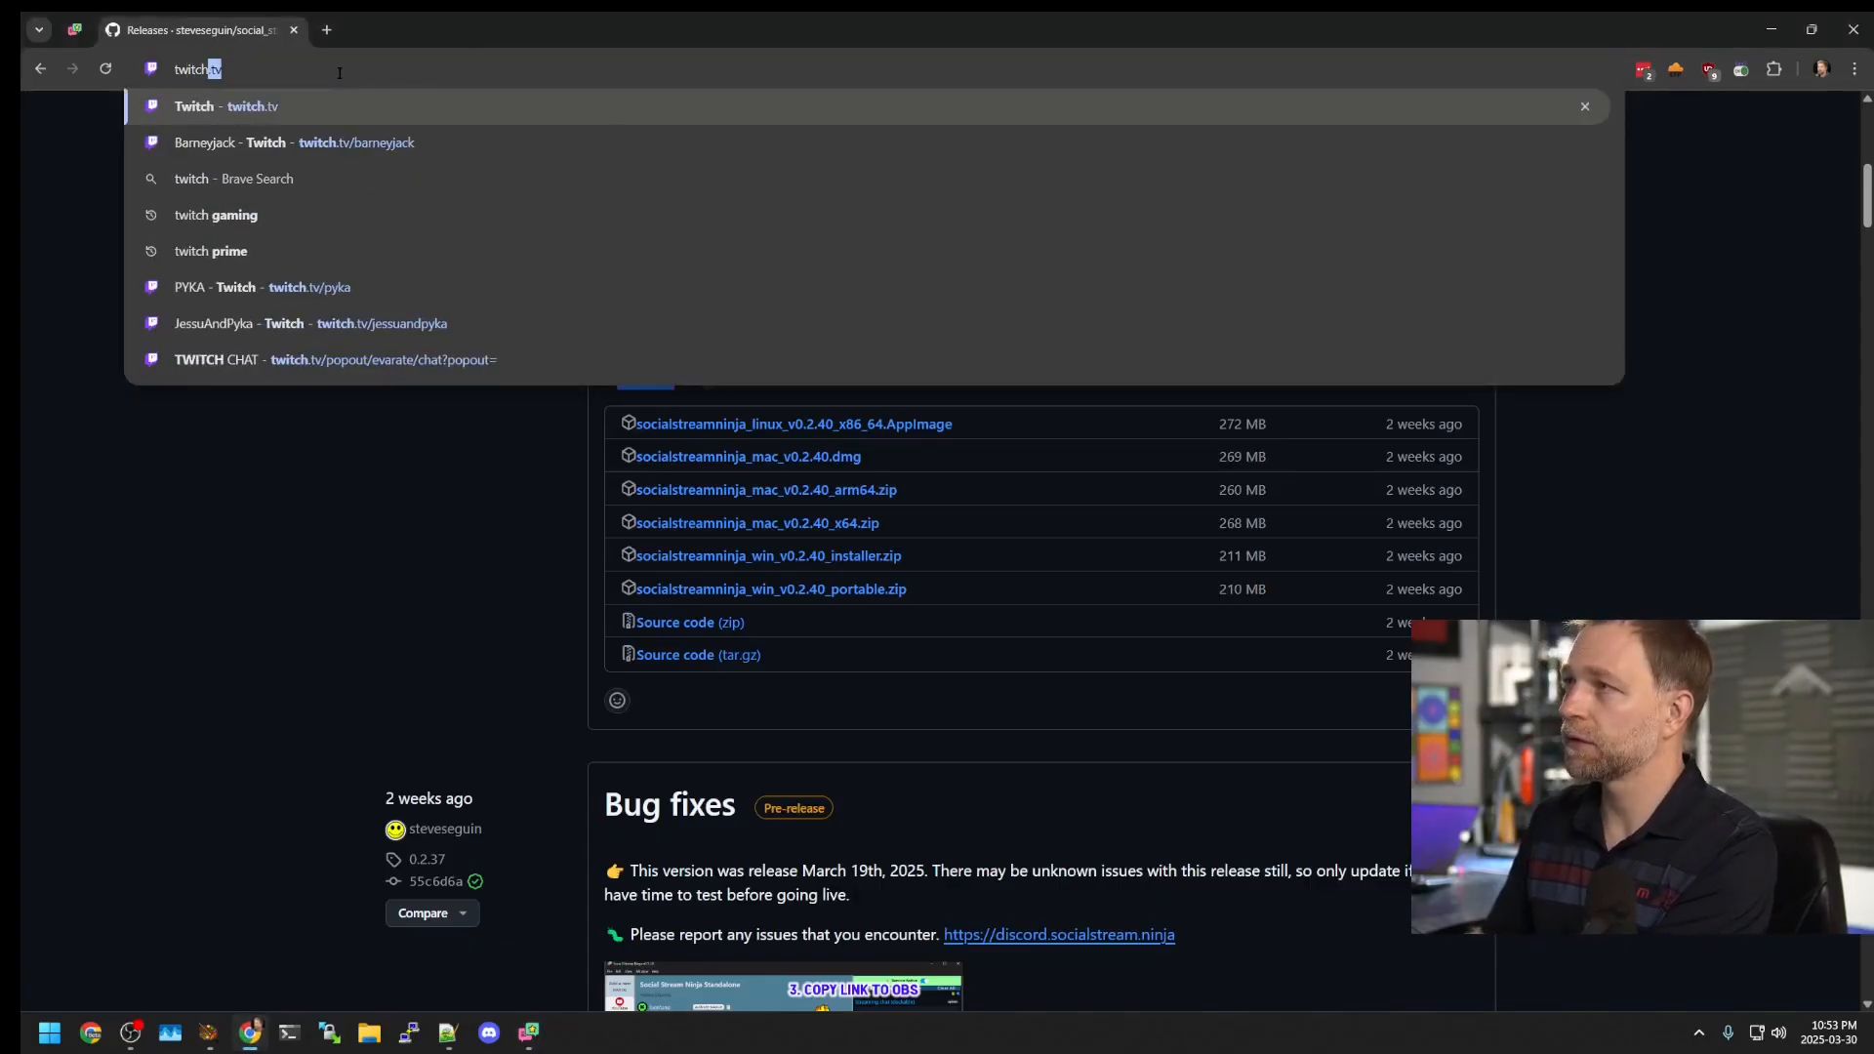
text(v)
key(Return)
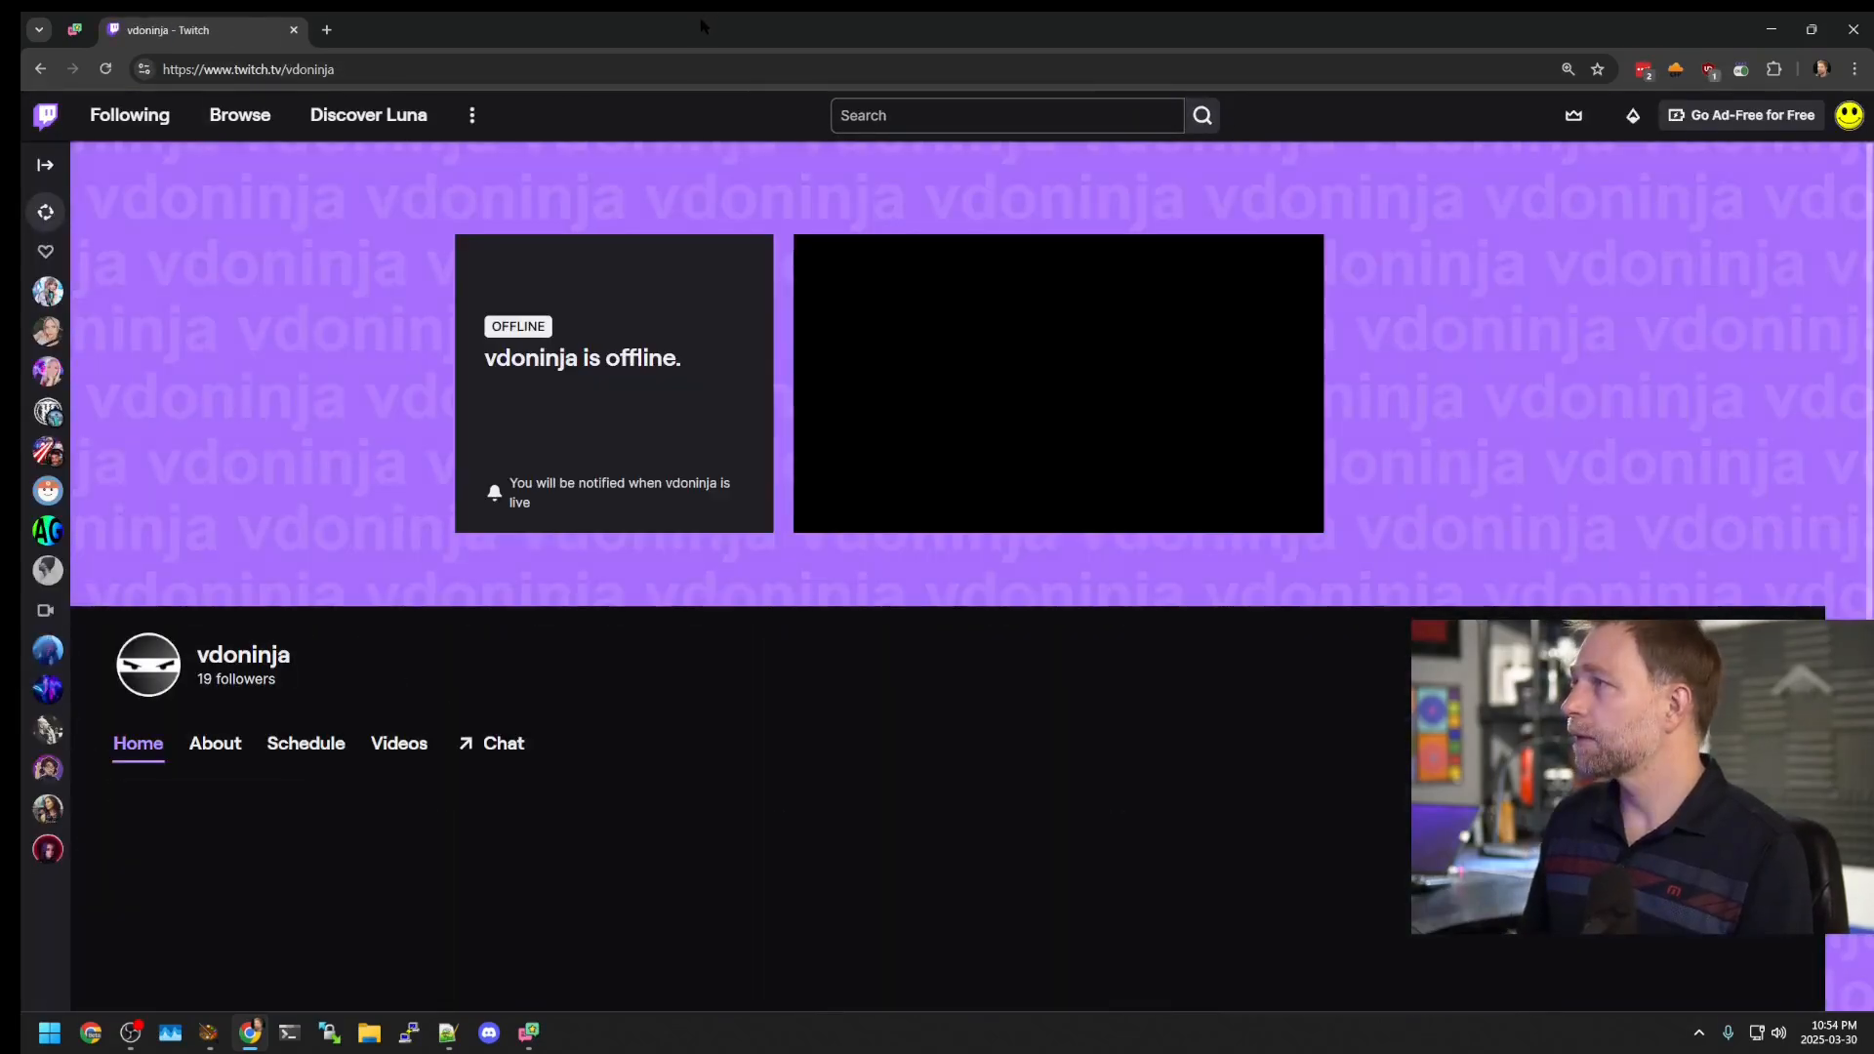
click(491, 743)
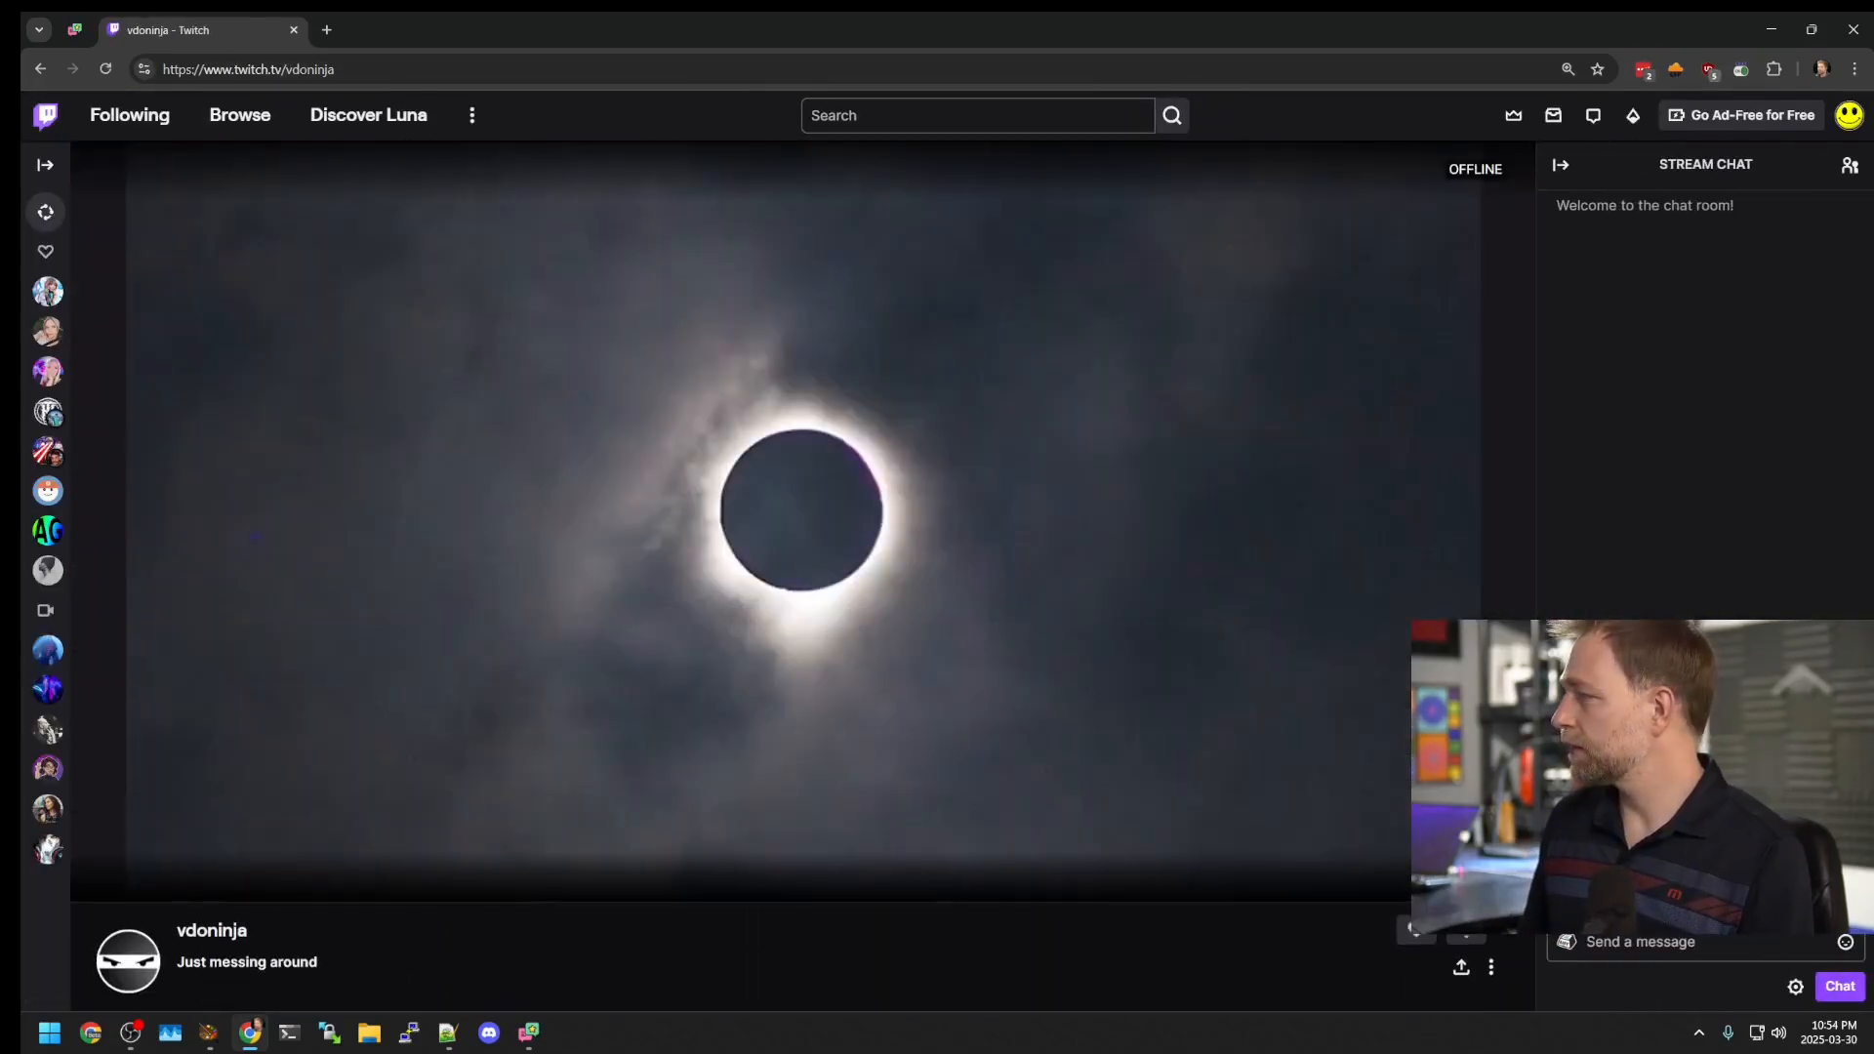
double_click(264, 17)
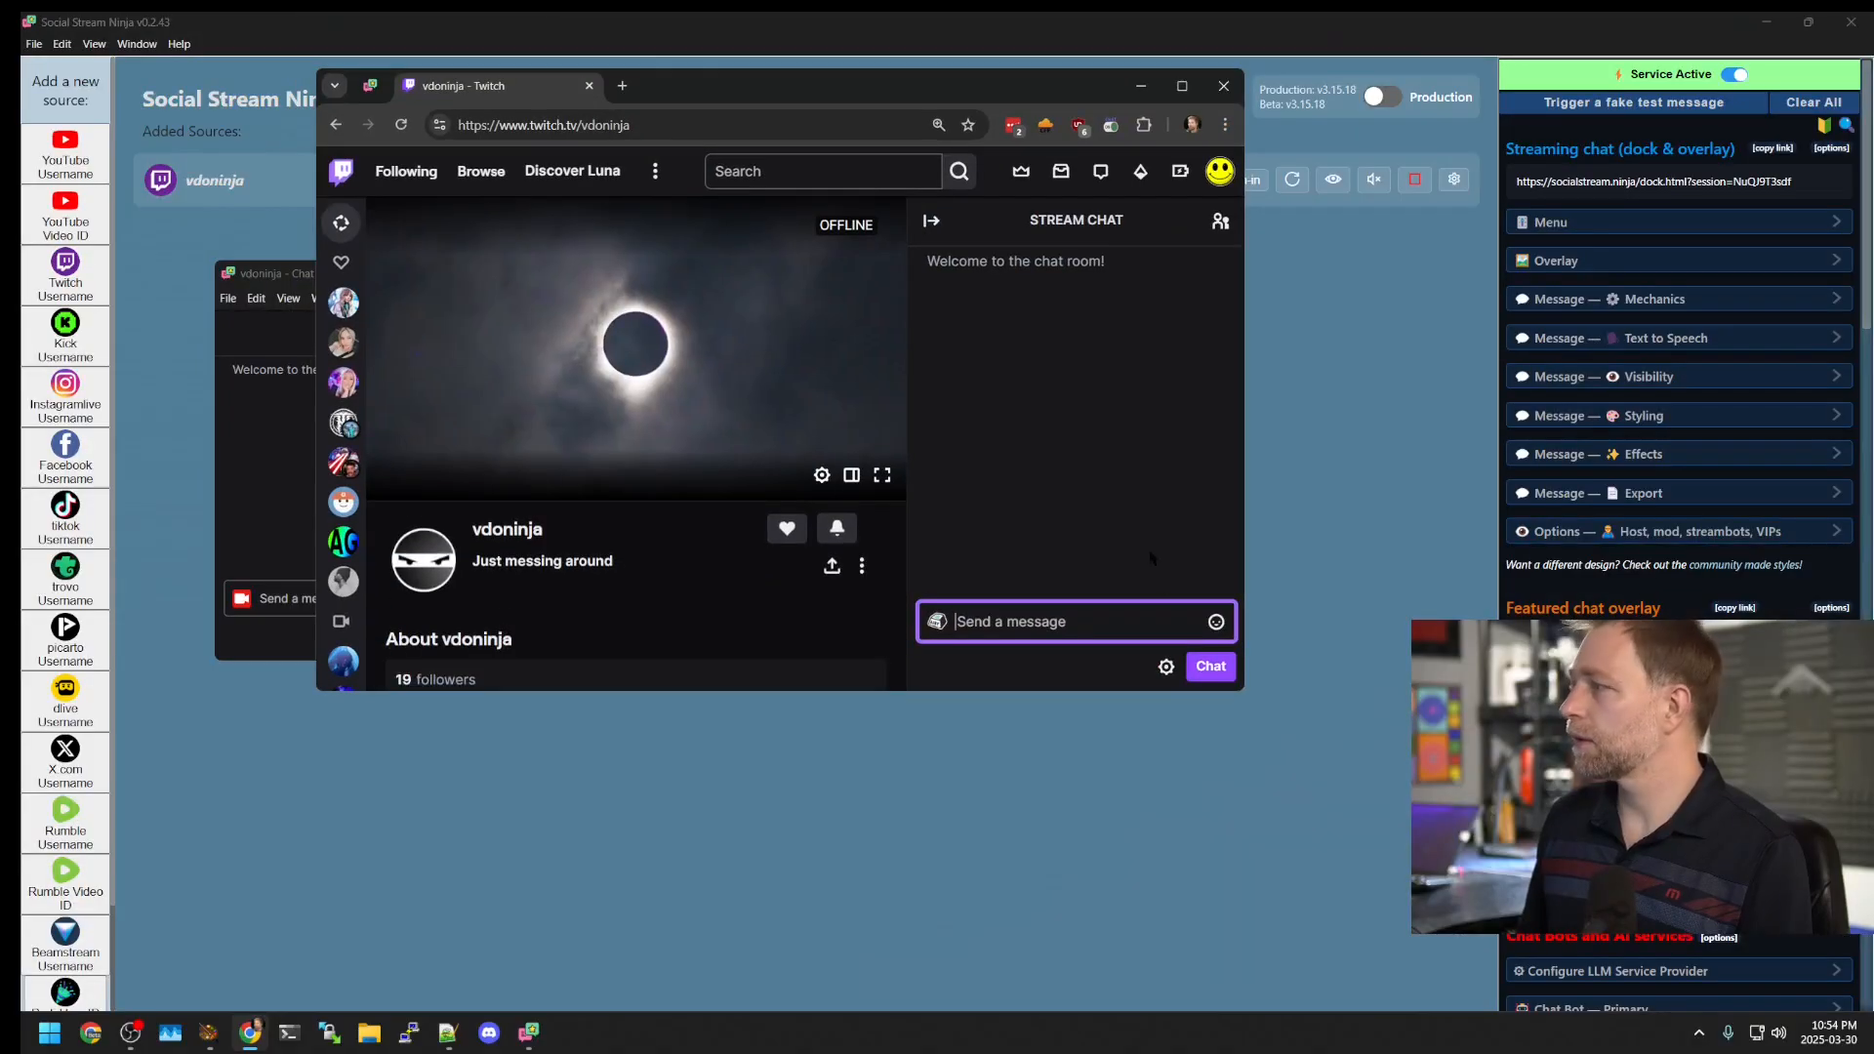
click(1166, 665)
click(1062, 635)
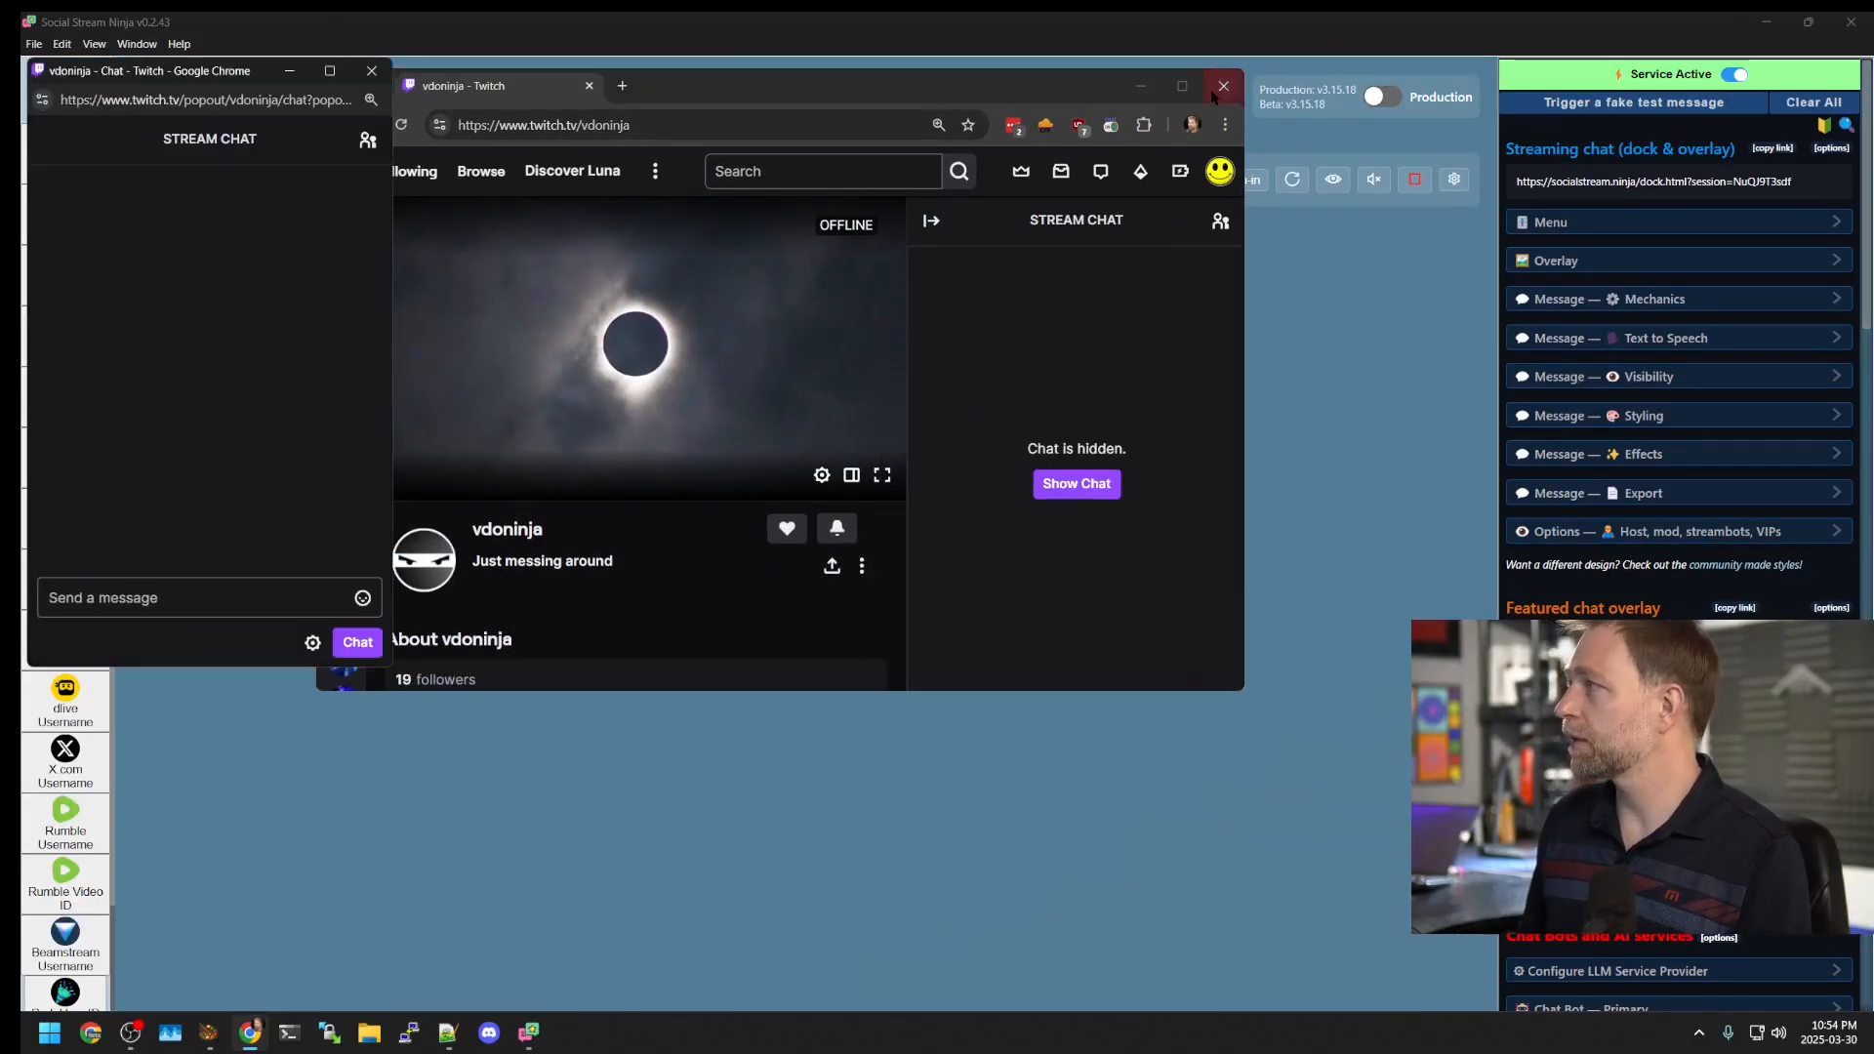
drag(195, 70, 1164, 182)
Step: Send the test message 'asdfasdf' in the popout chat, then close it
click(1171, 710)
text(asdfasdf)
key(Return)
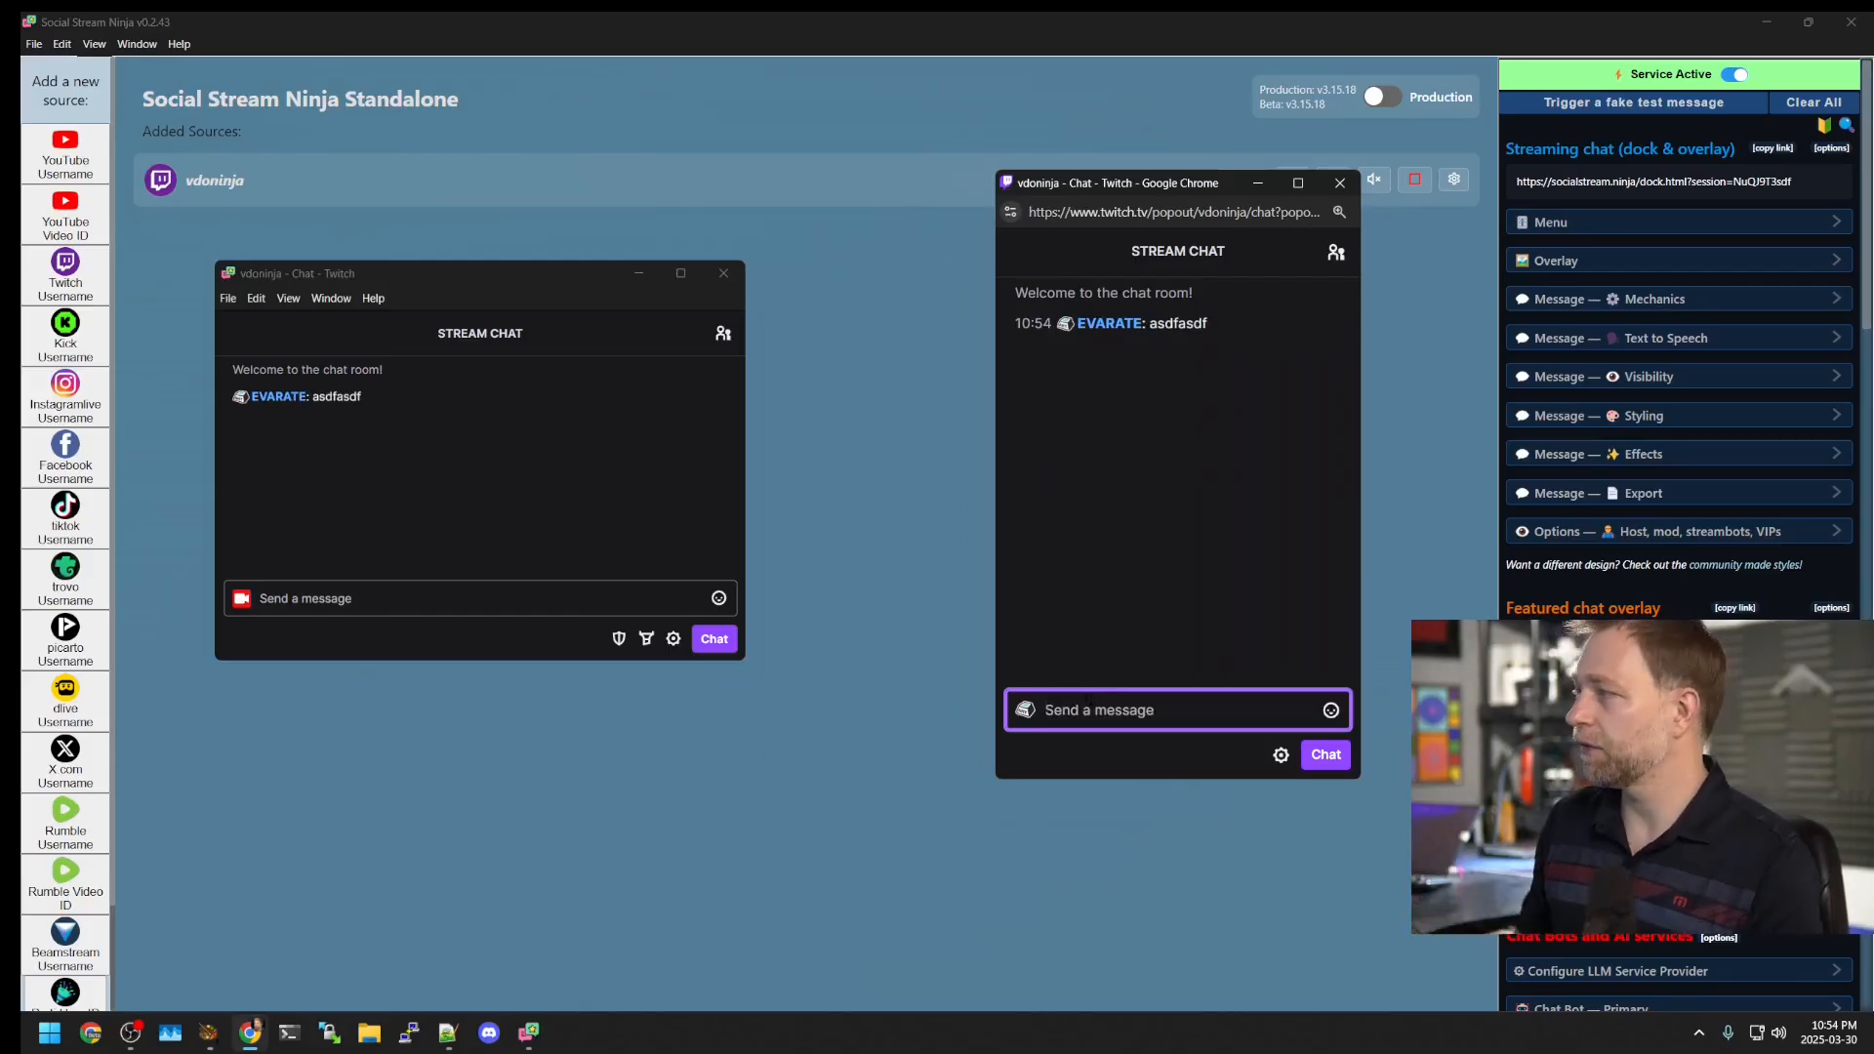
key(ctrl+w)
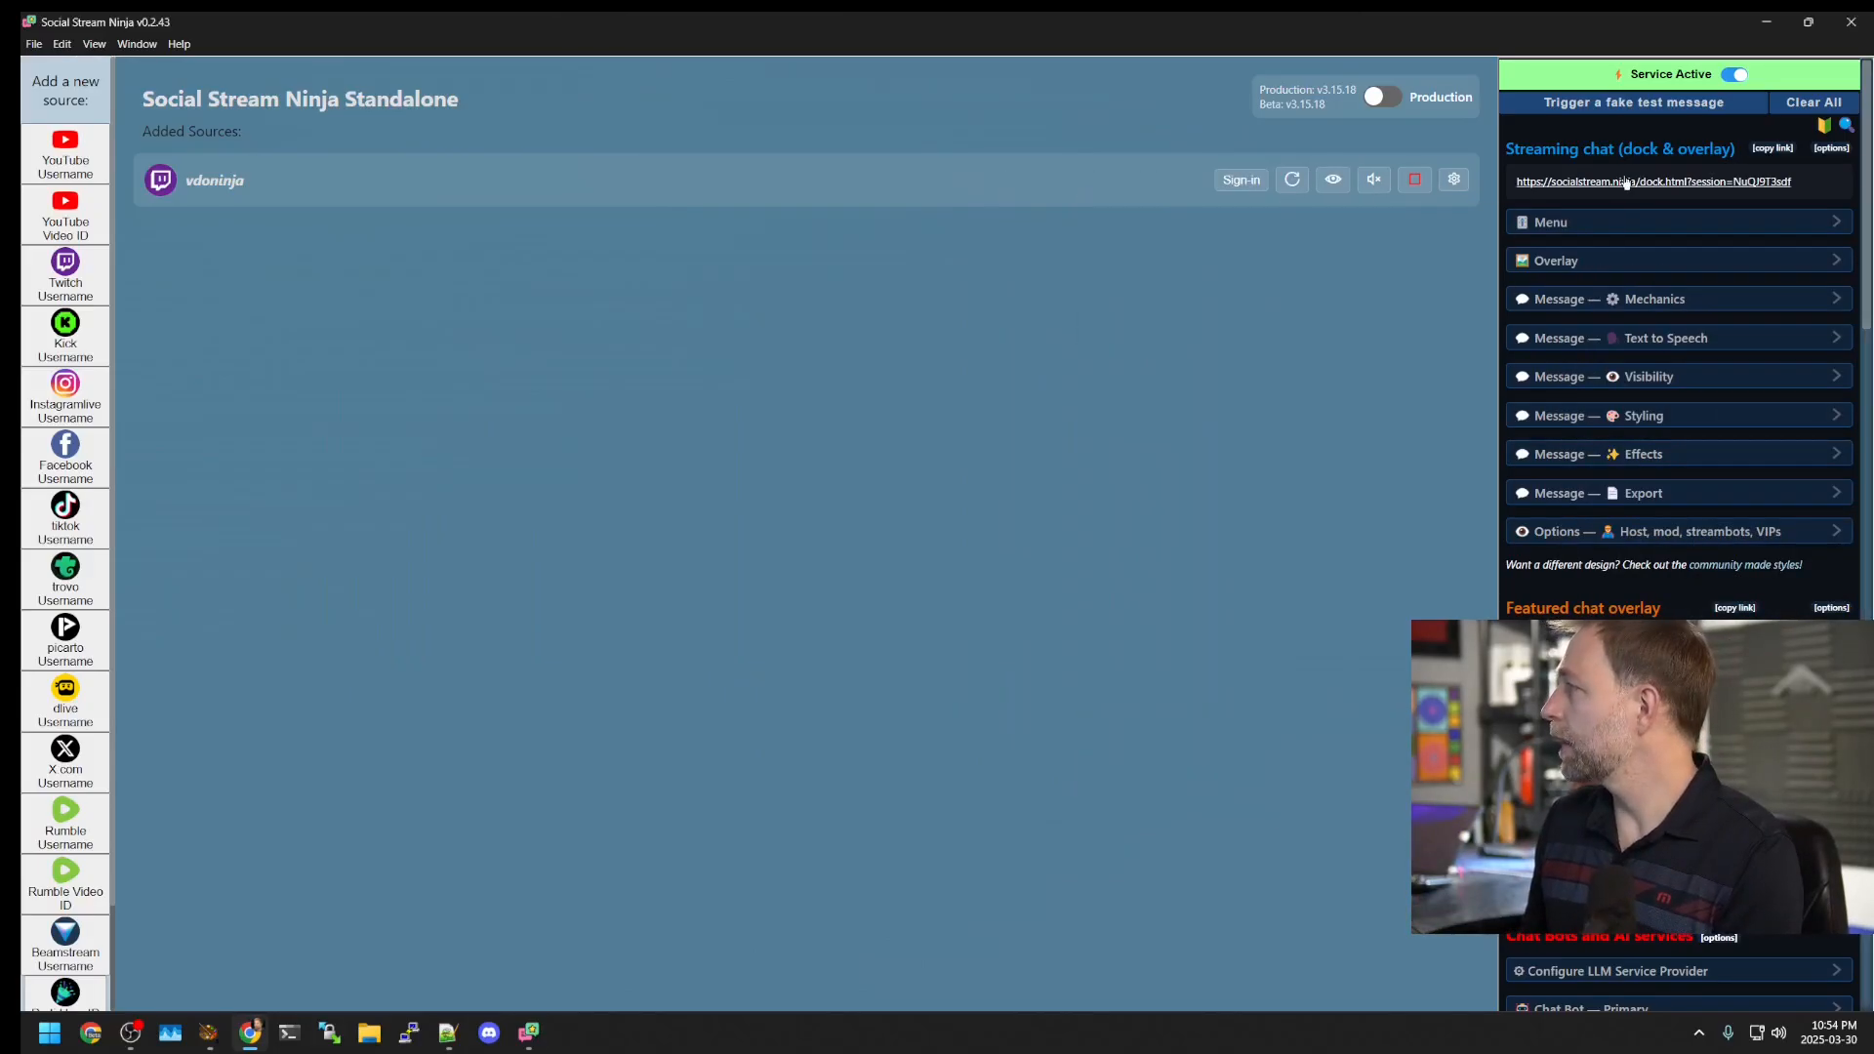
Step: Bring up the dashboard and vdoninja Twitch chat windows, reposition them, and close the chat
drag(986, 219, 1036, 218)
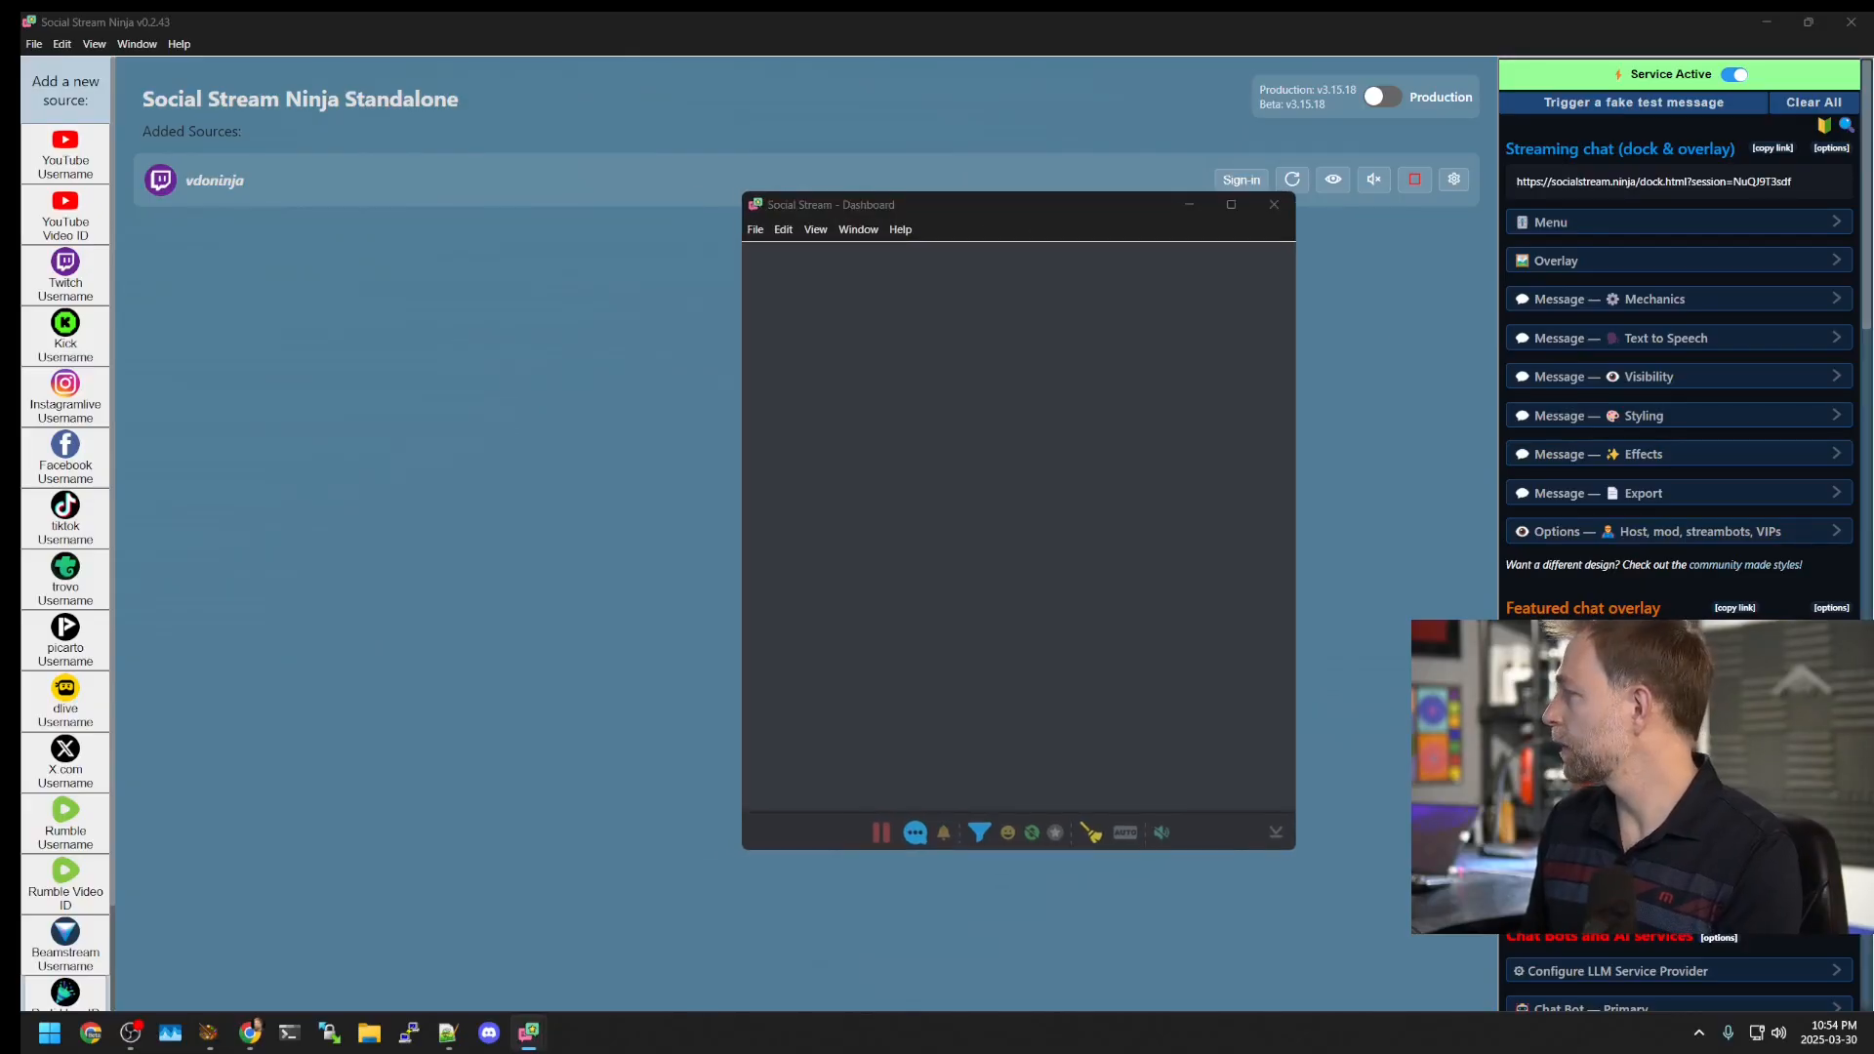
key(alt+Tab)
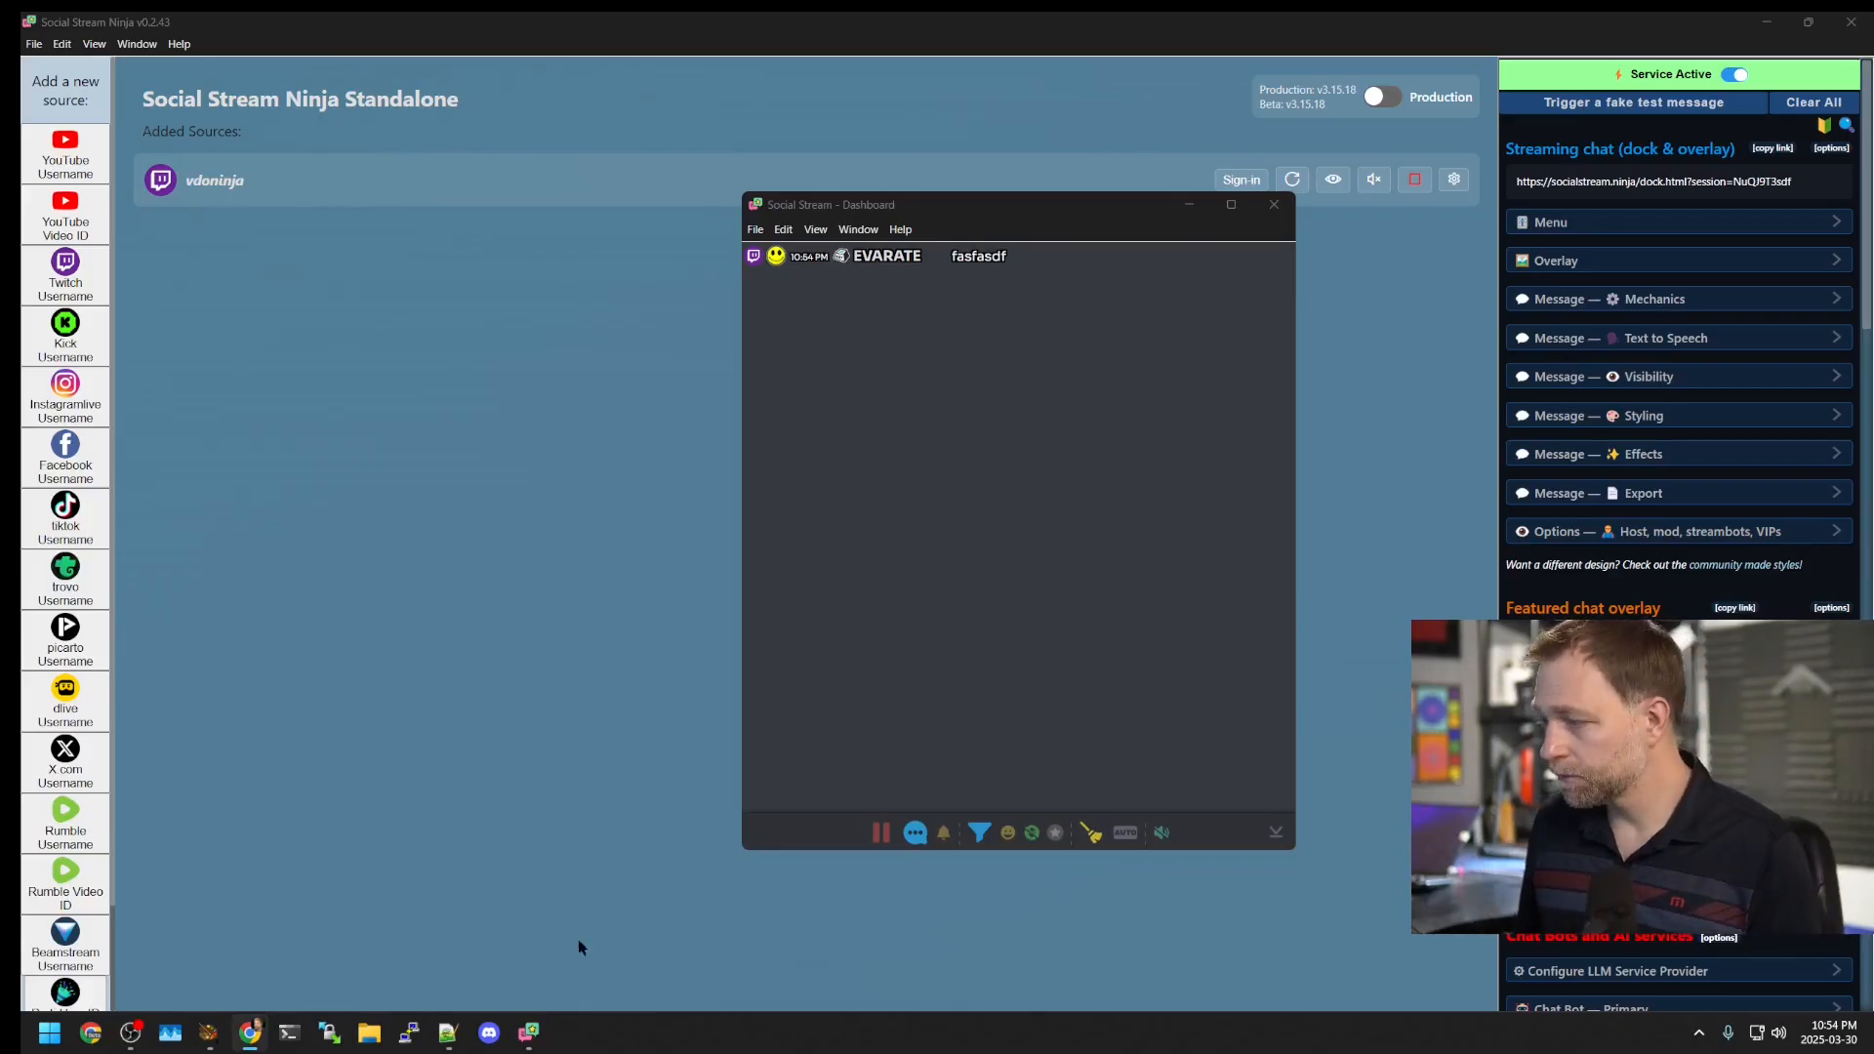
click(610, 922)
mouse_move(528, 1032)
click(549, 933)
drag(427, 290, 351, 276)
click(652, 264)
Step: Reopen the Twitch chat, send 'asdfasdf', then close it and move the dashboard out of view
click(1333, 179)
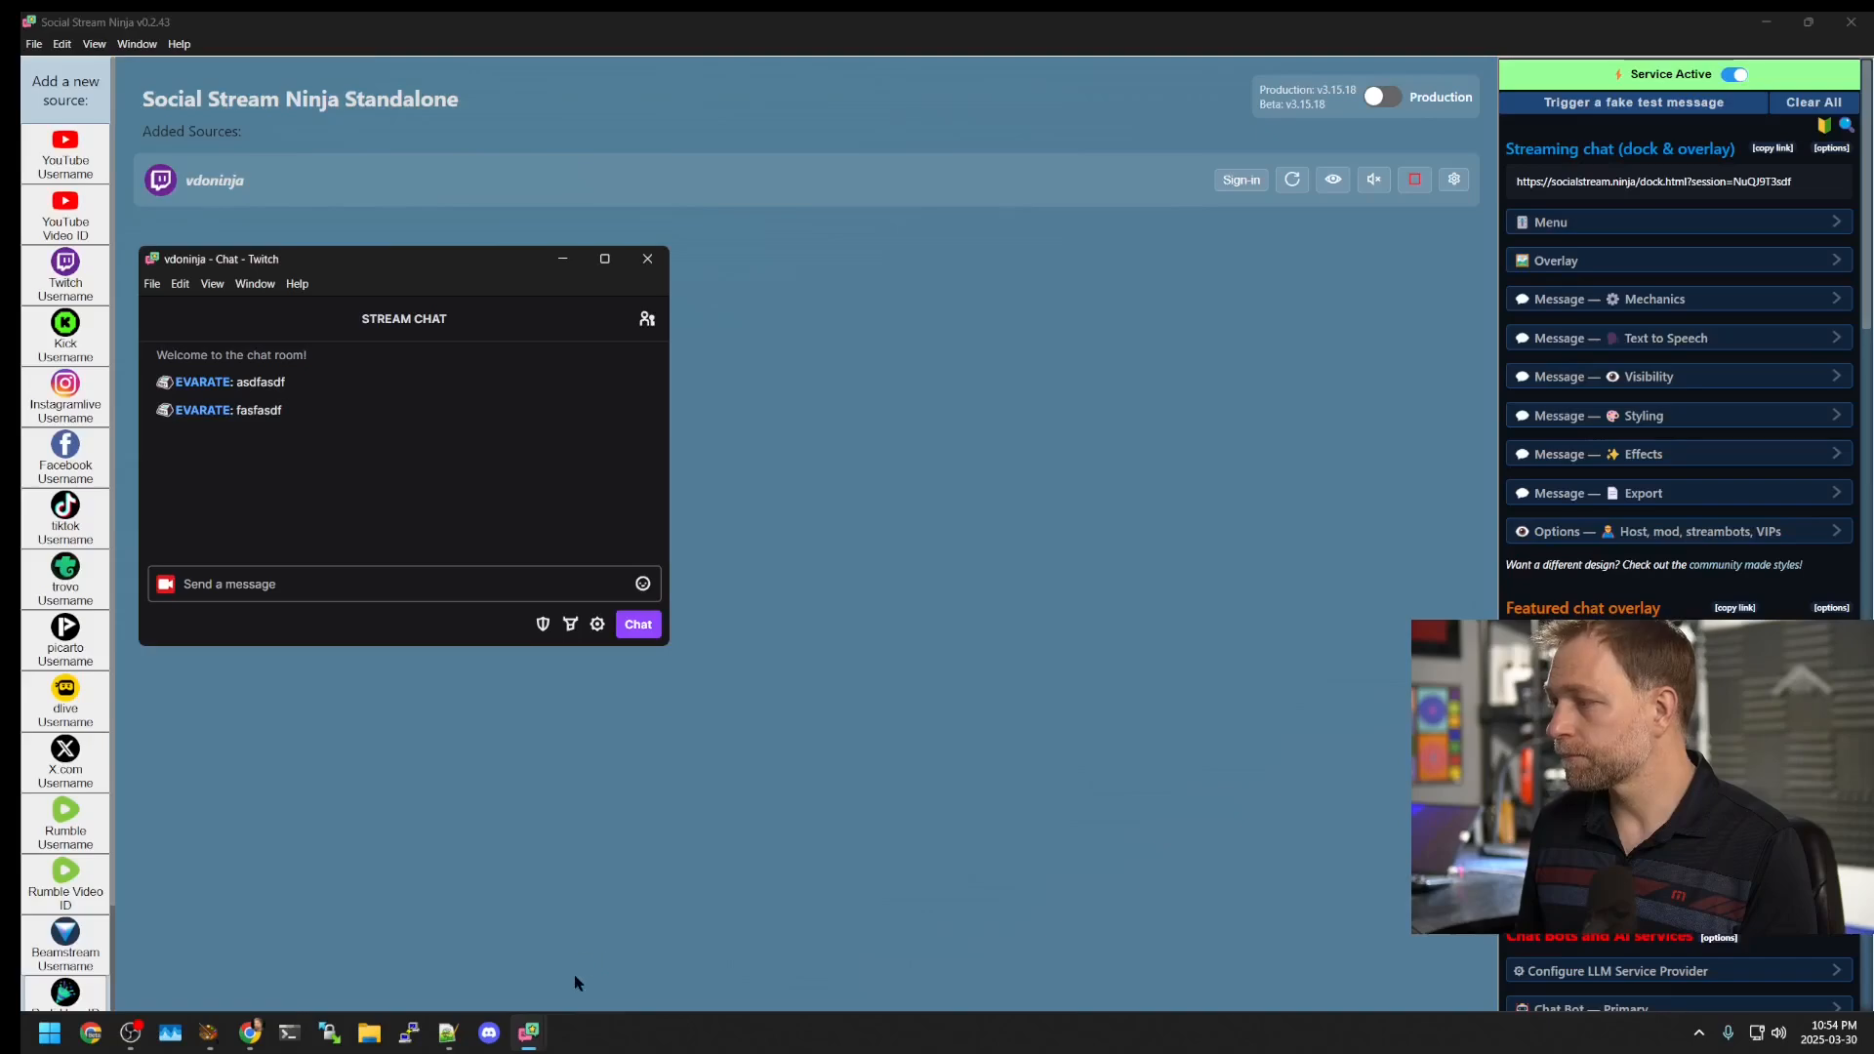
mouse_move(529, 1032)
click(561, 962)
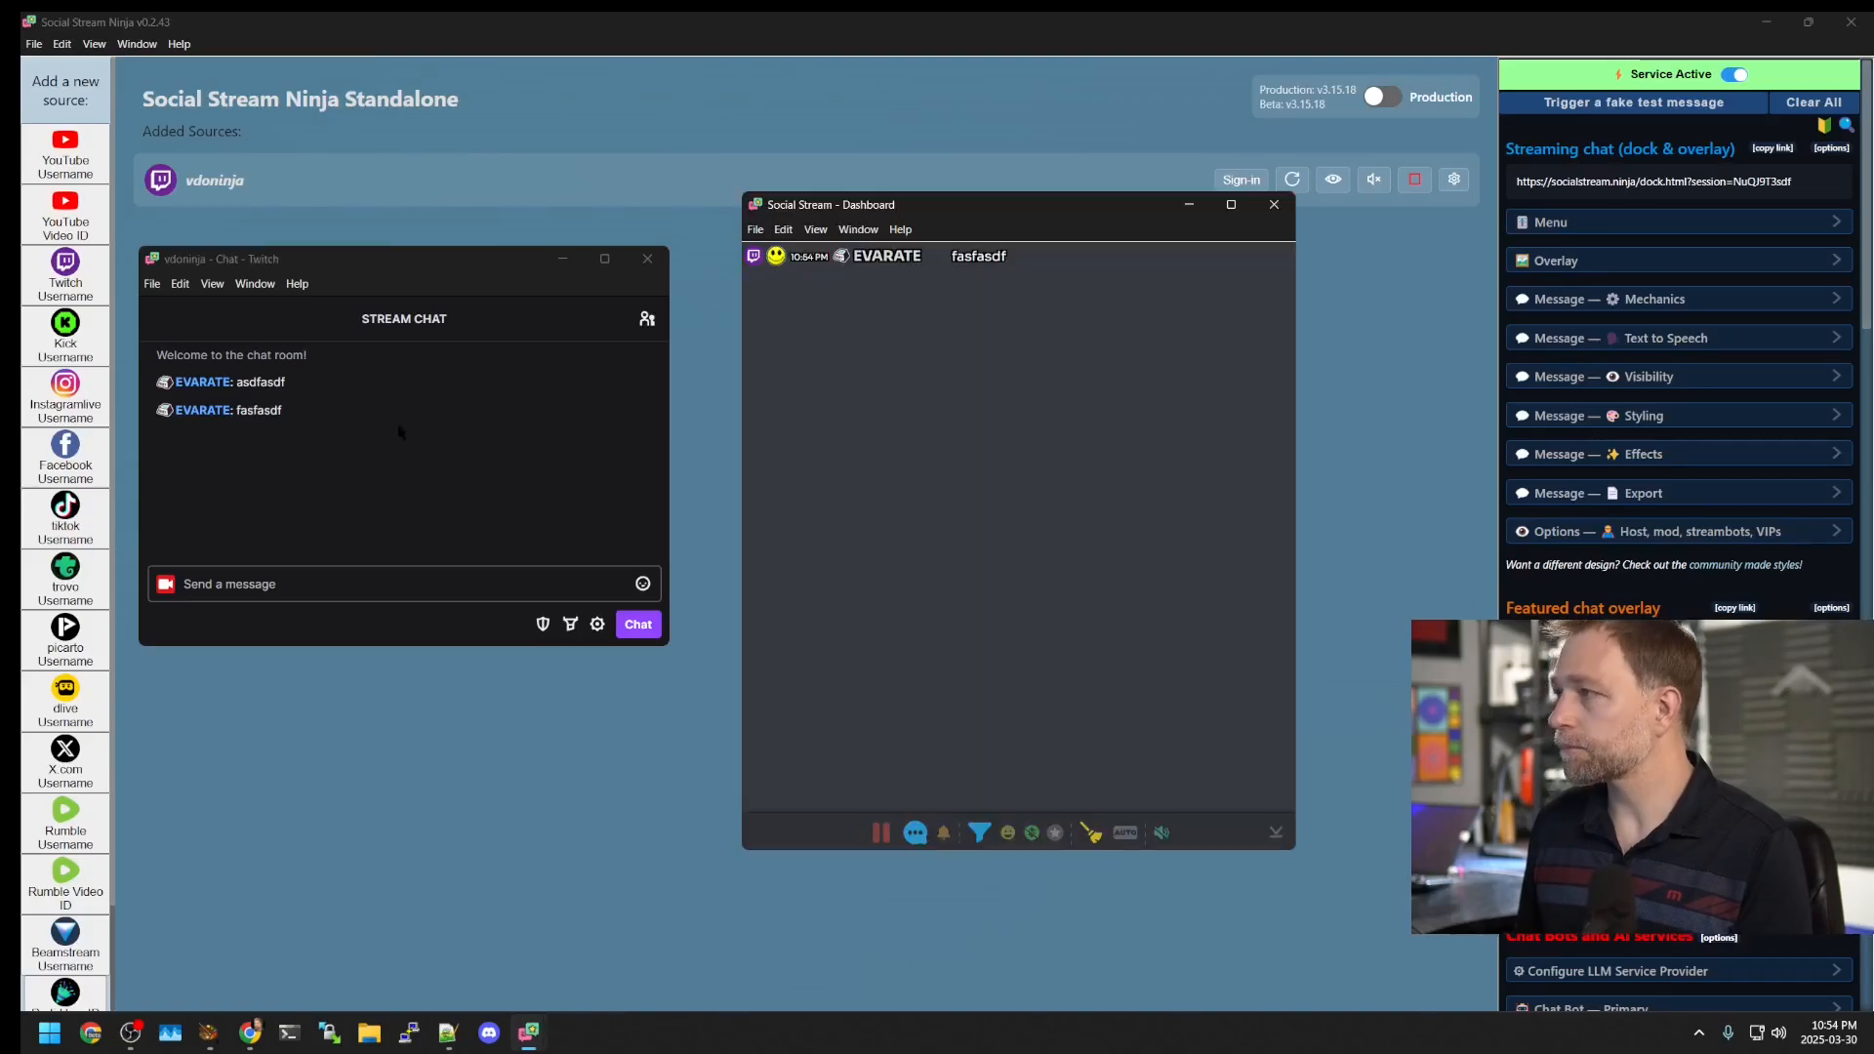
click(312, 583)
text(asdfasdf)
key(Return)
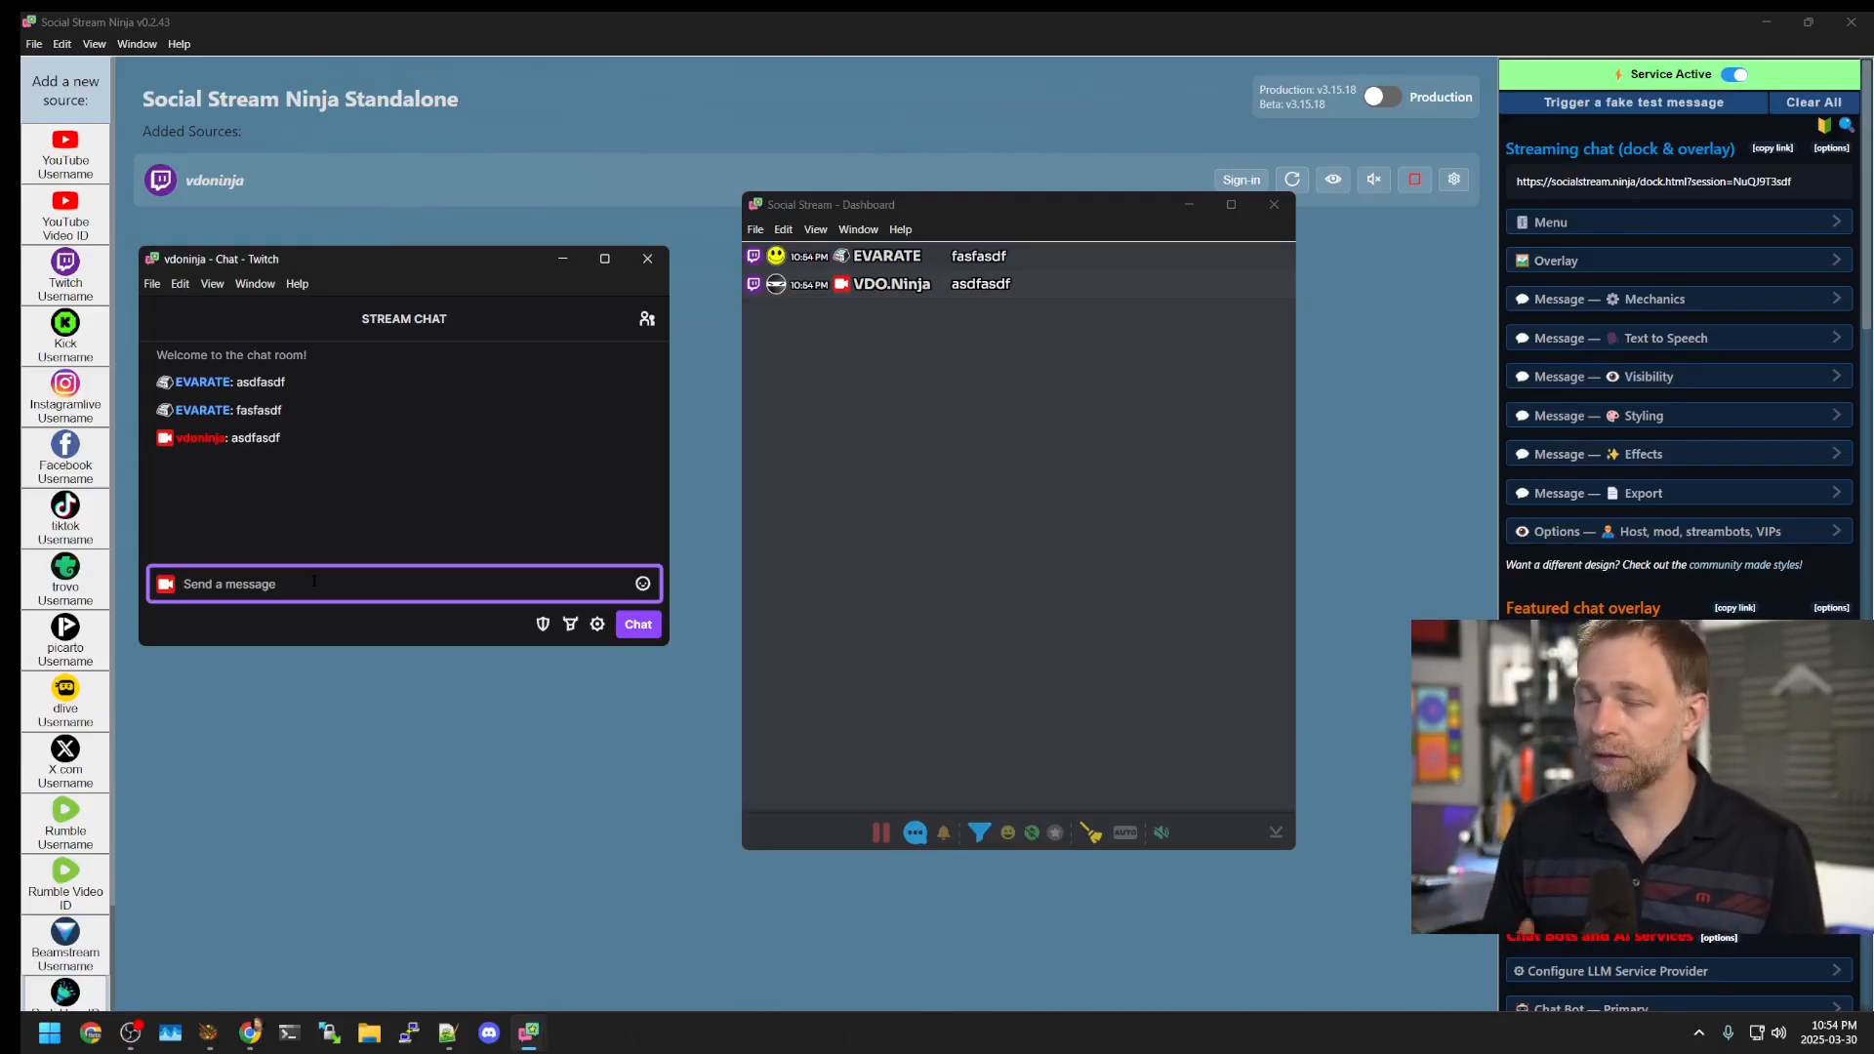
click(647, 259)
drag(1001, 204, 1873, 225)
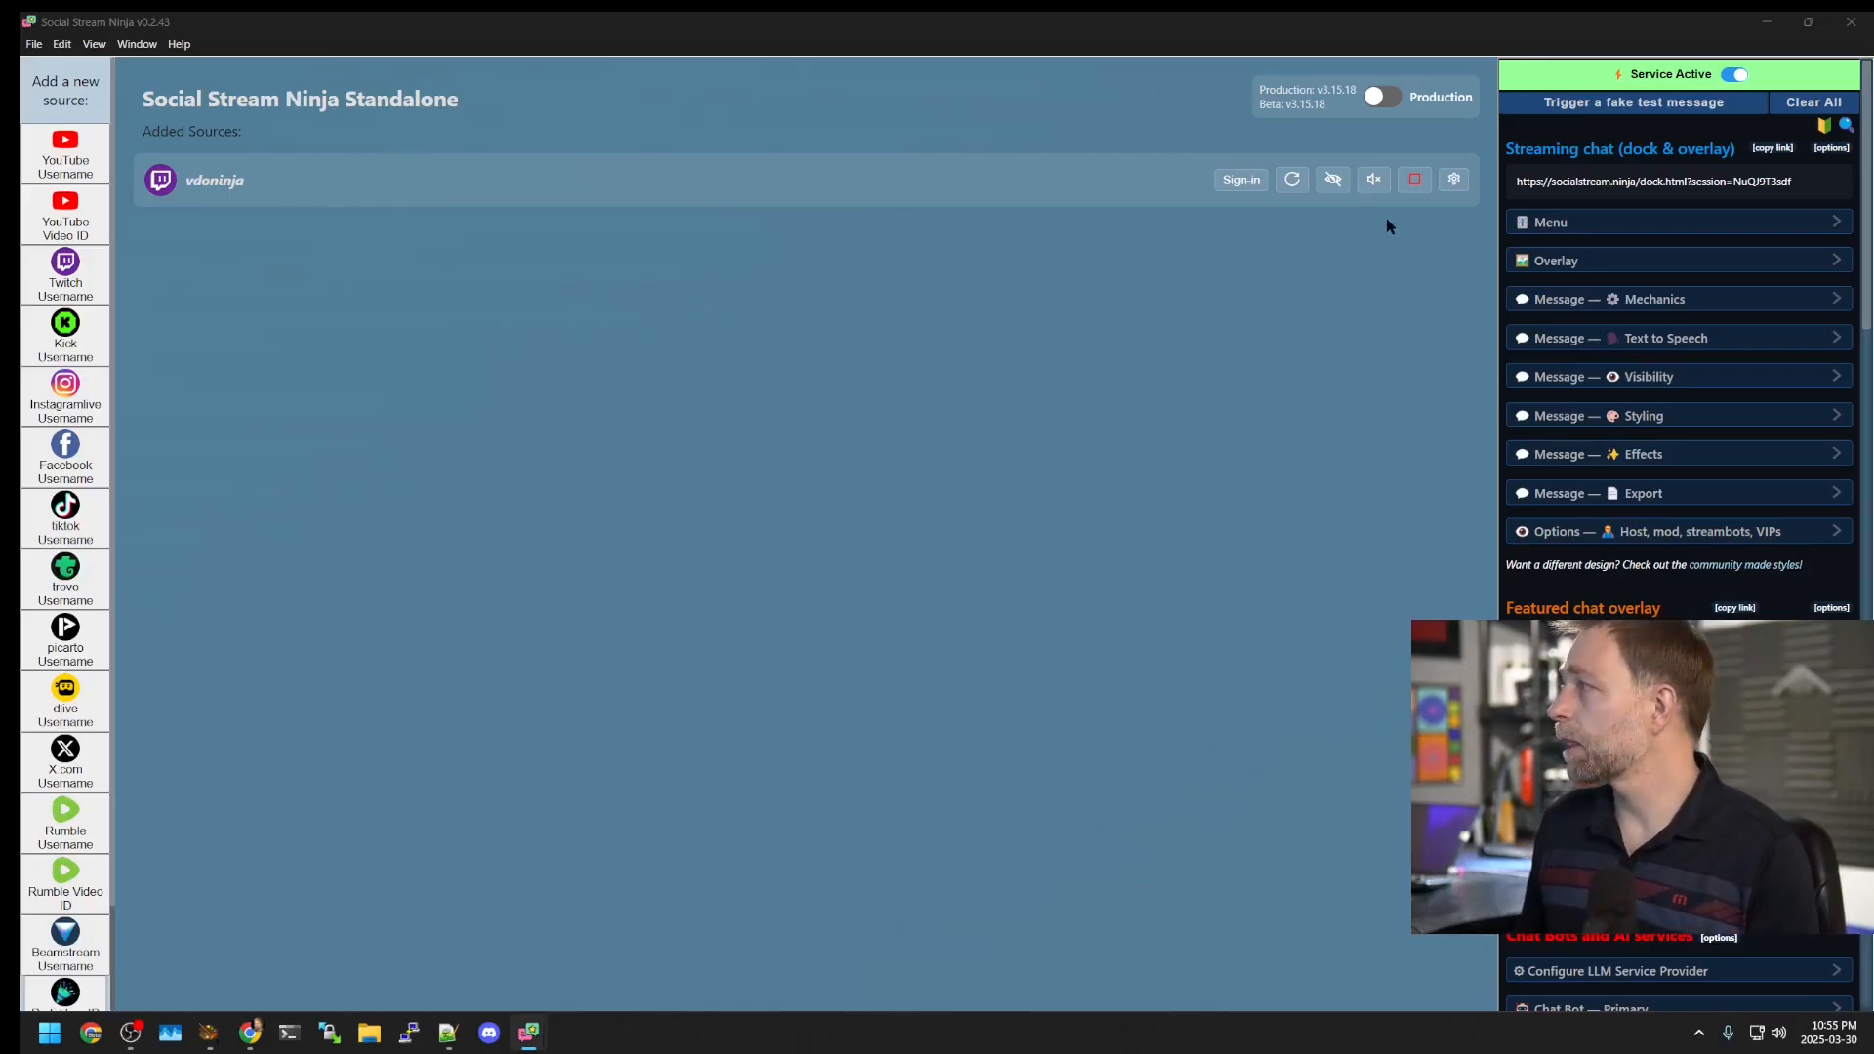
Step: Stop the vdoninja Twitch source and check which Twitch account is signed in
click(1412, 181)
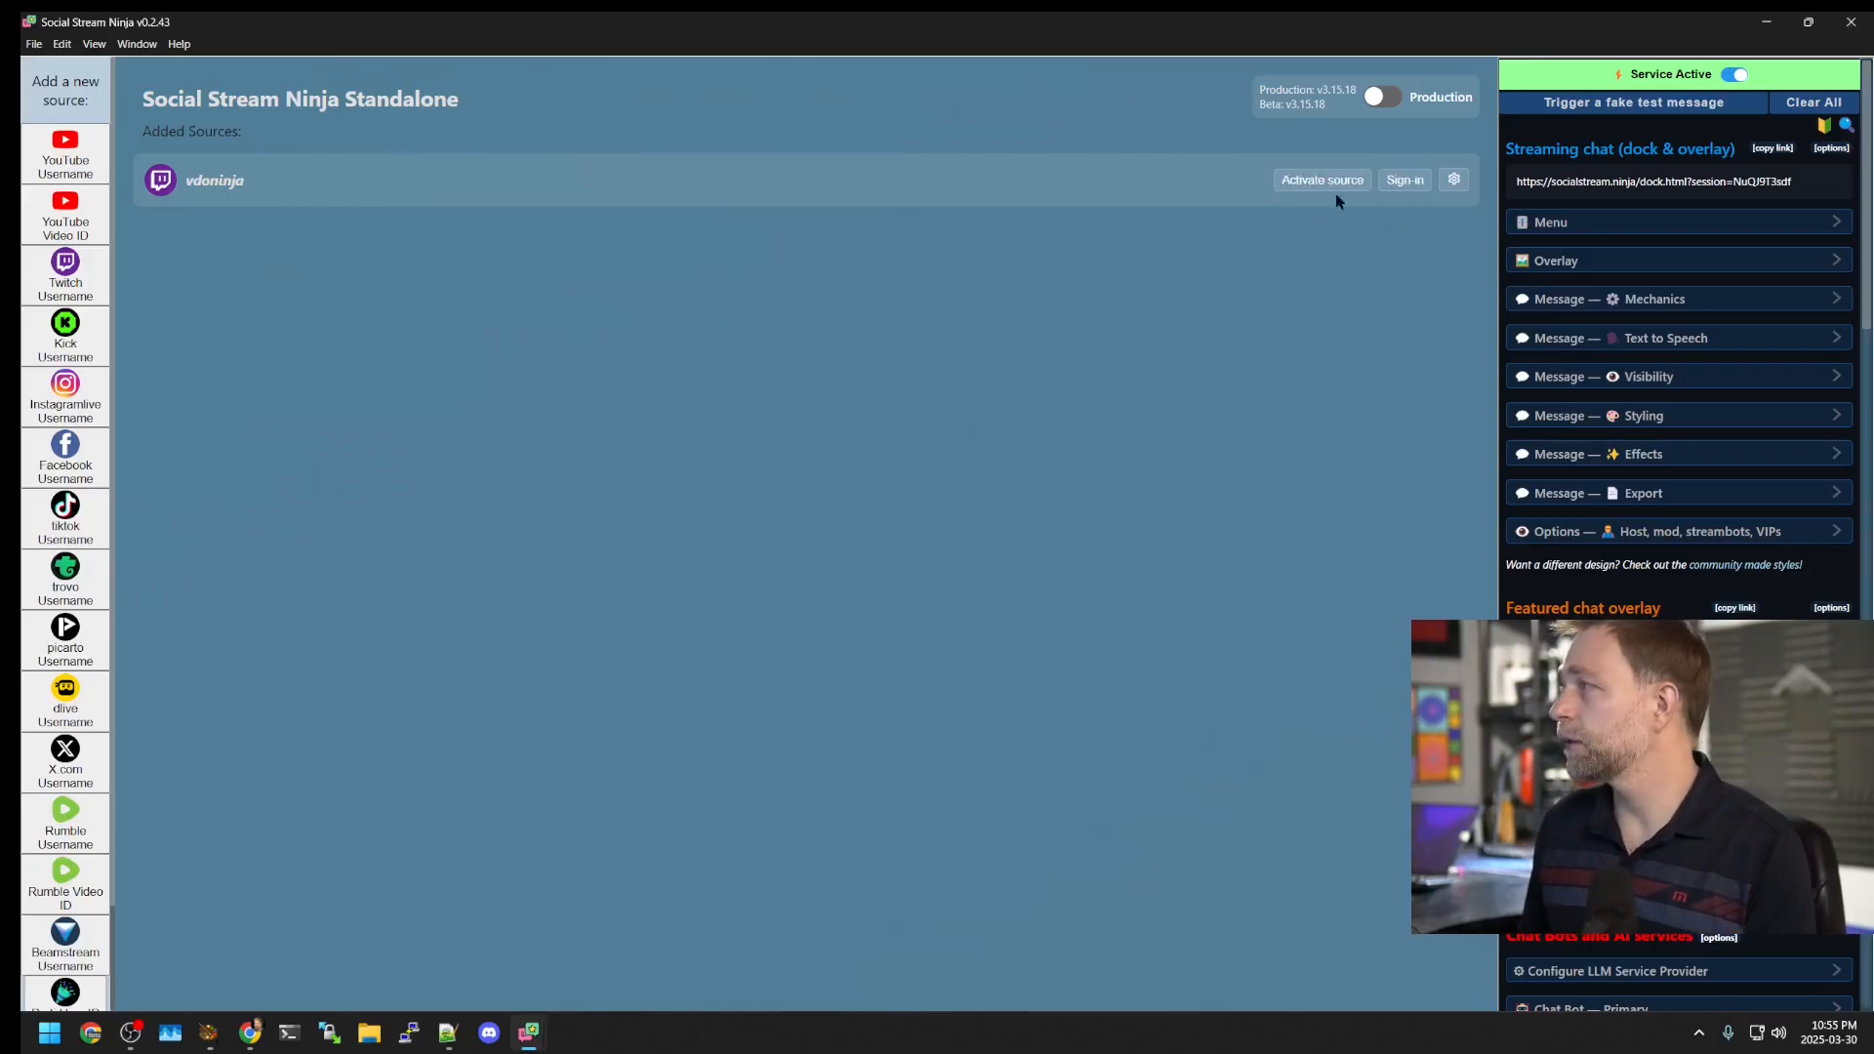
click(1402, 181)
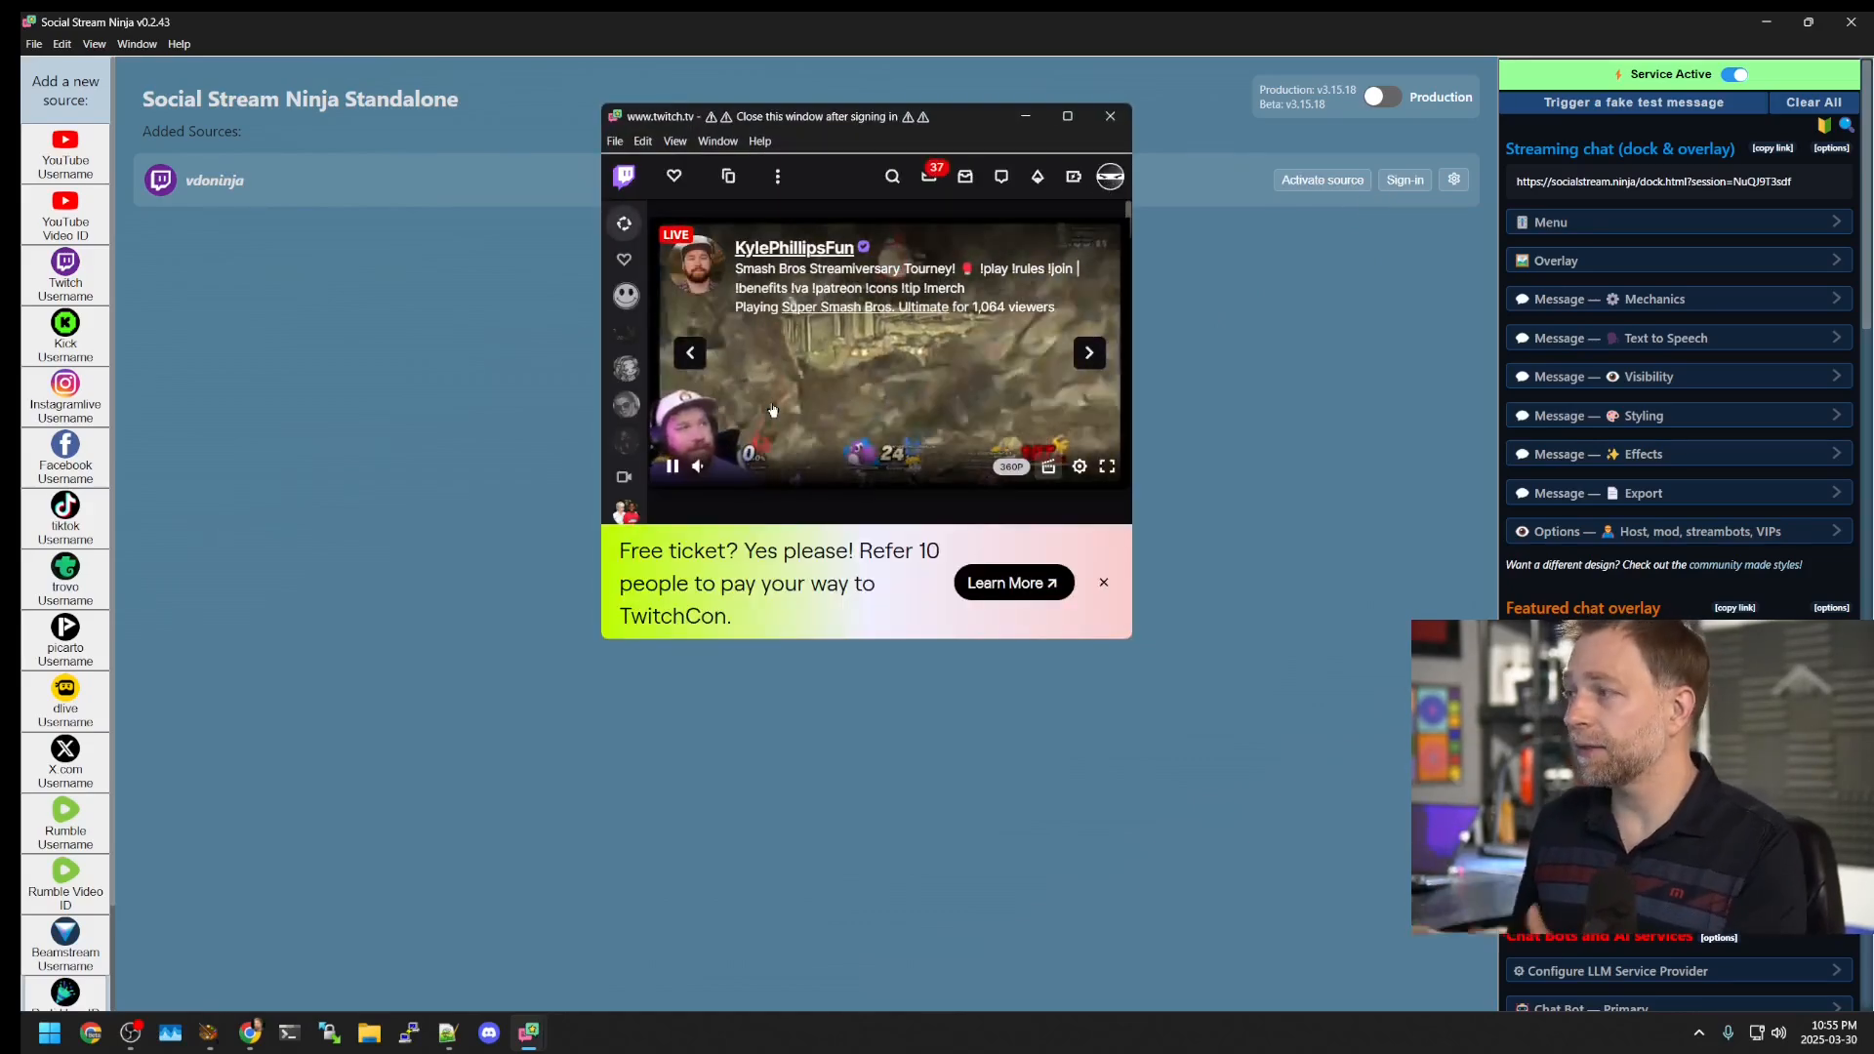
click(1104, 583)
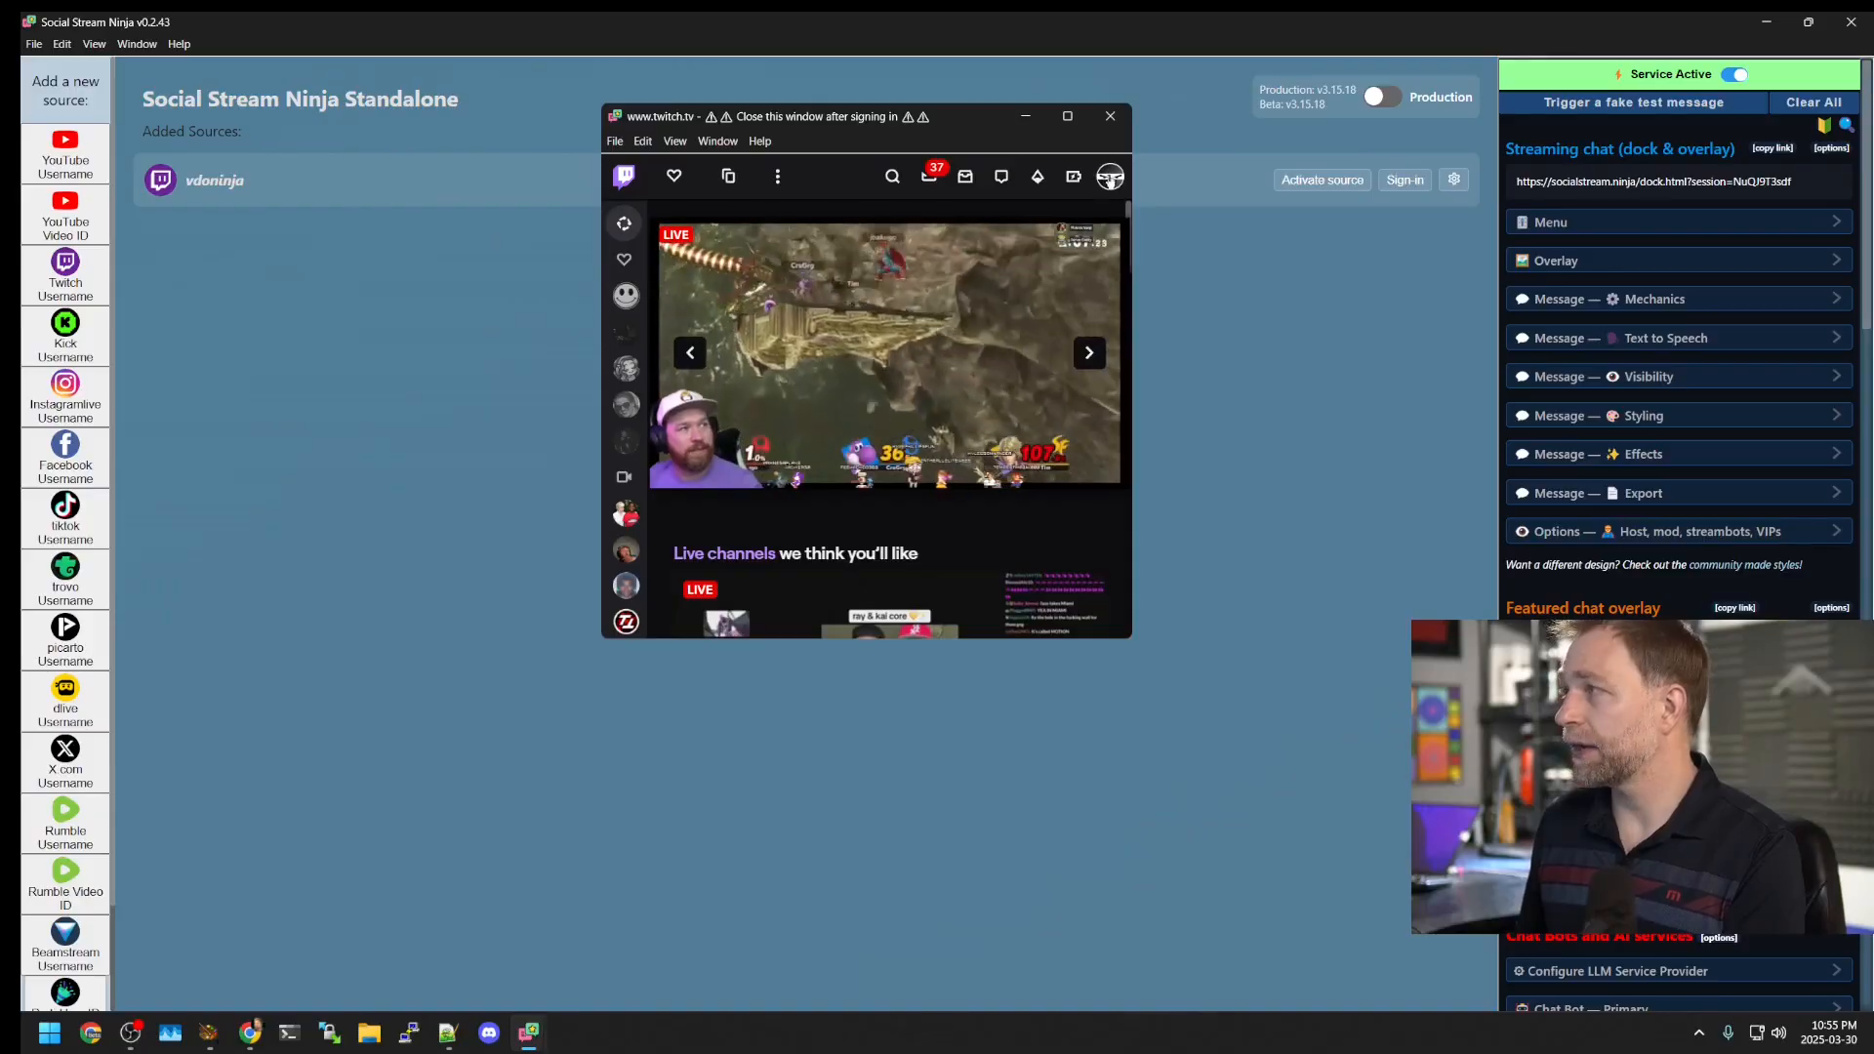
click(1110, 176)
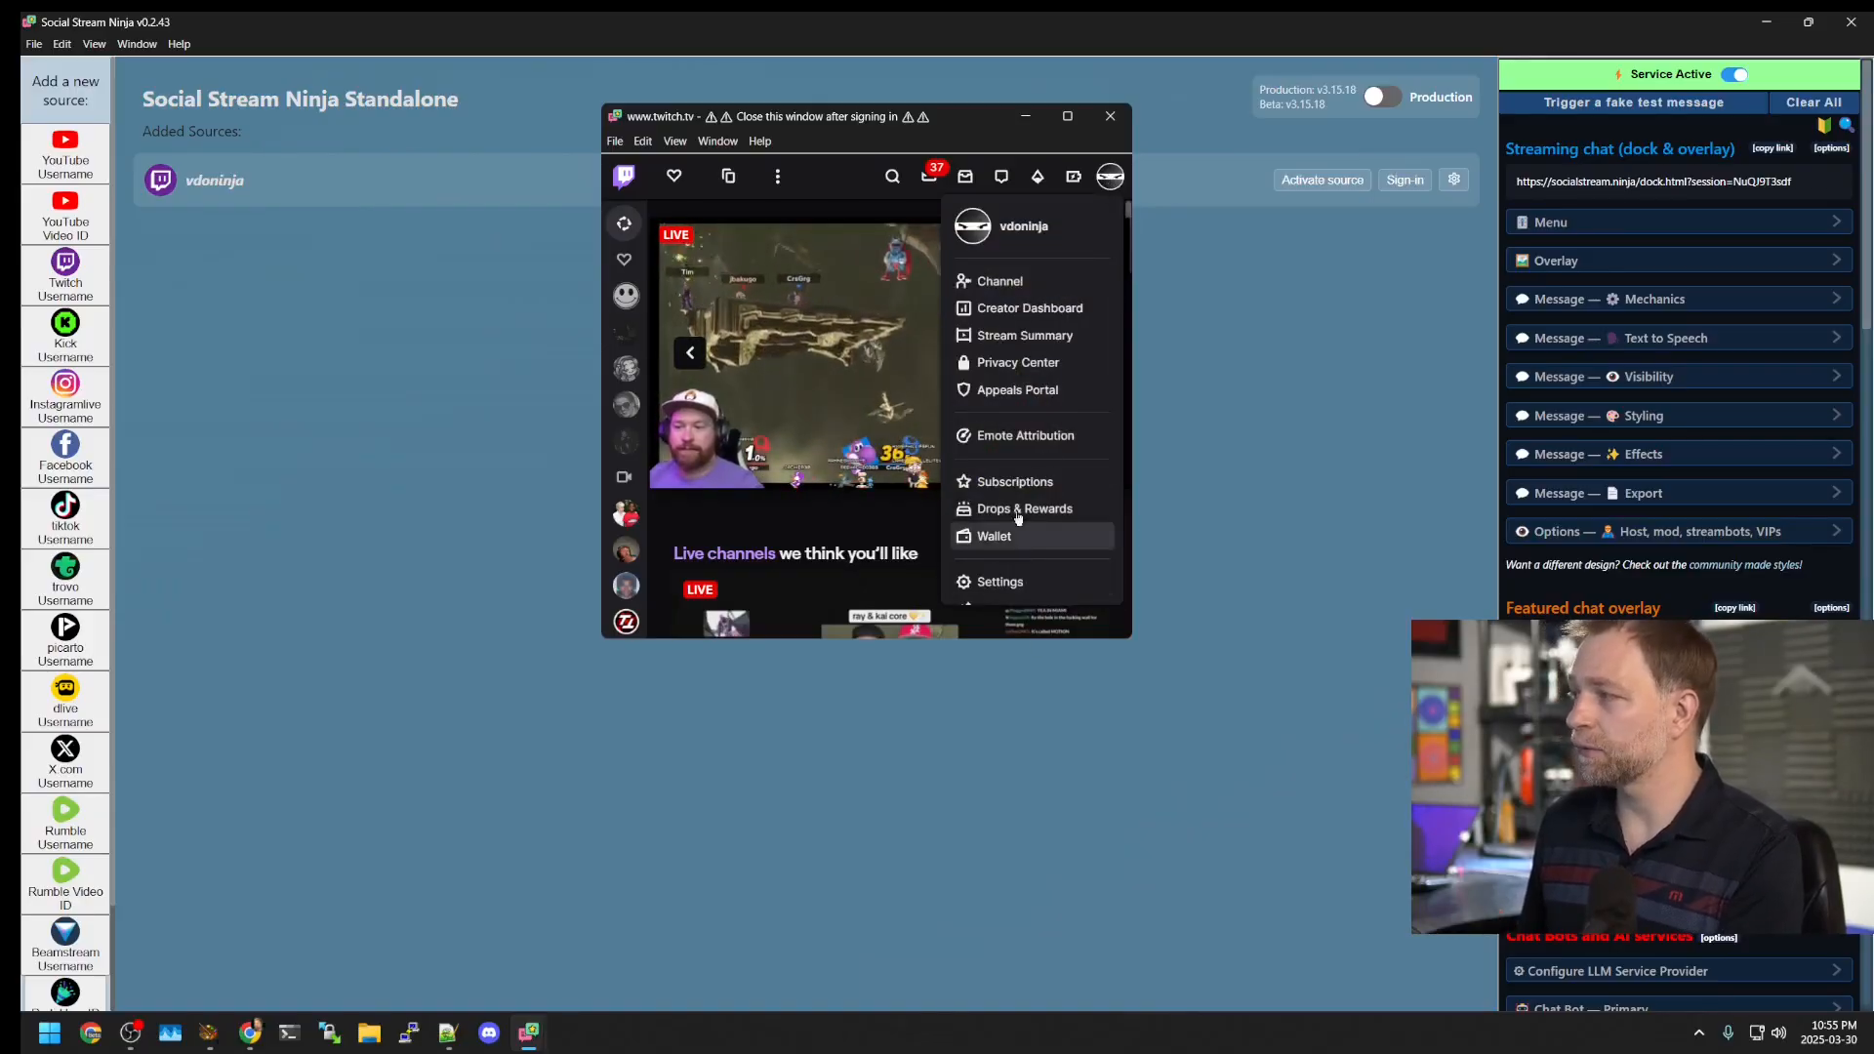
Step: Close the sign-in window, reactivate the Twitch source, and move its chat window upper left
mouse_move(851, 231)
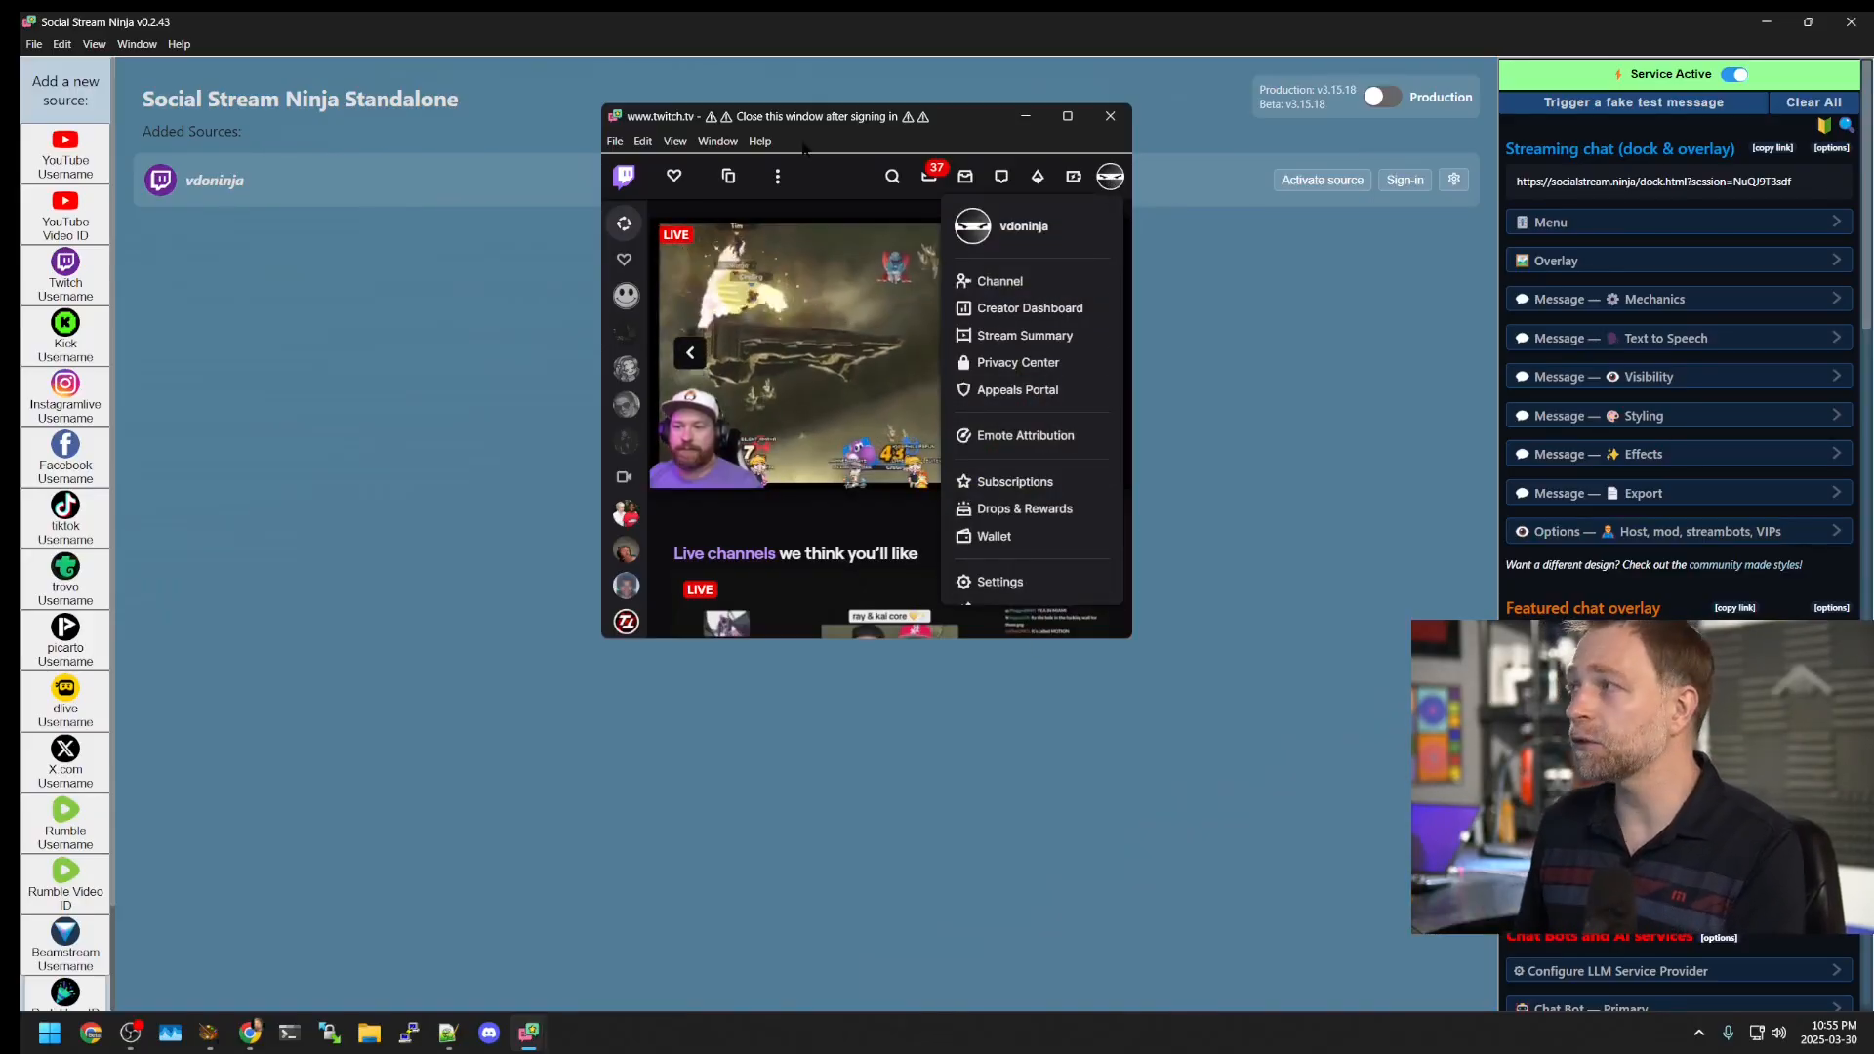
click(1106, 117)
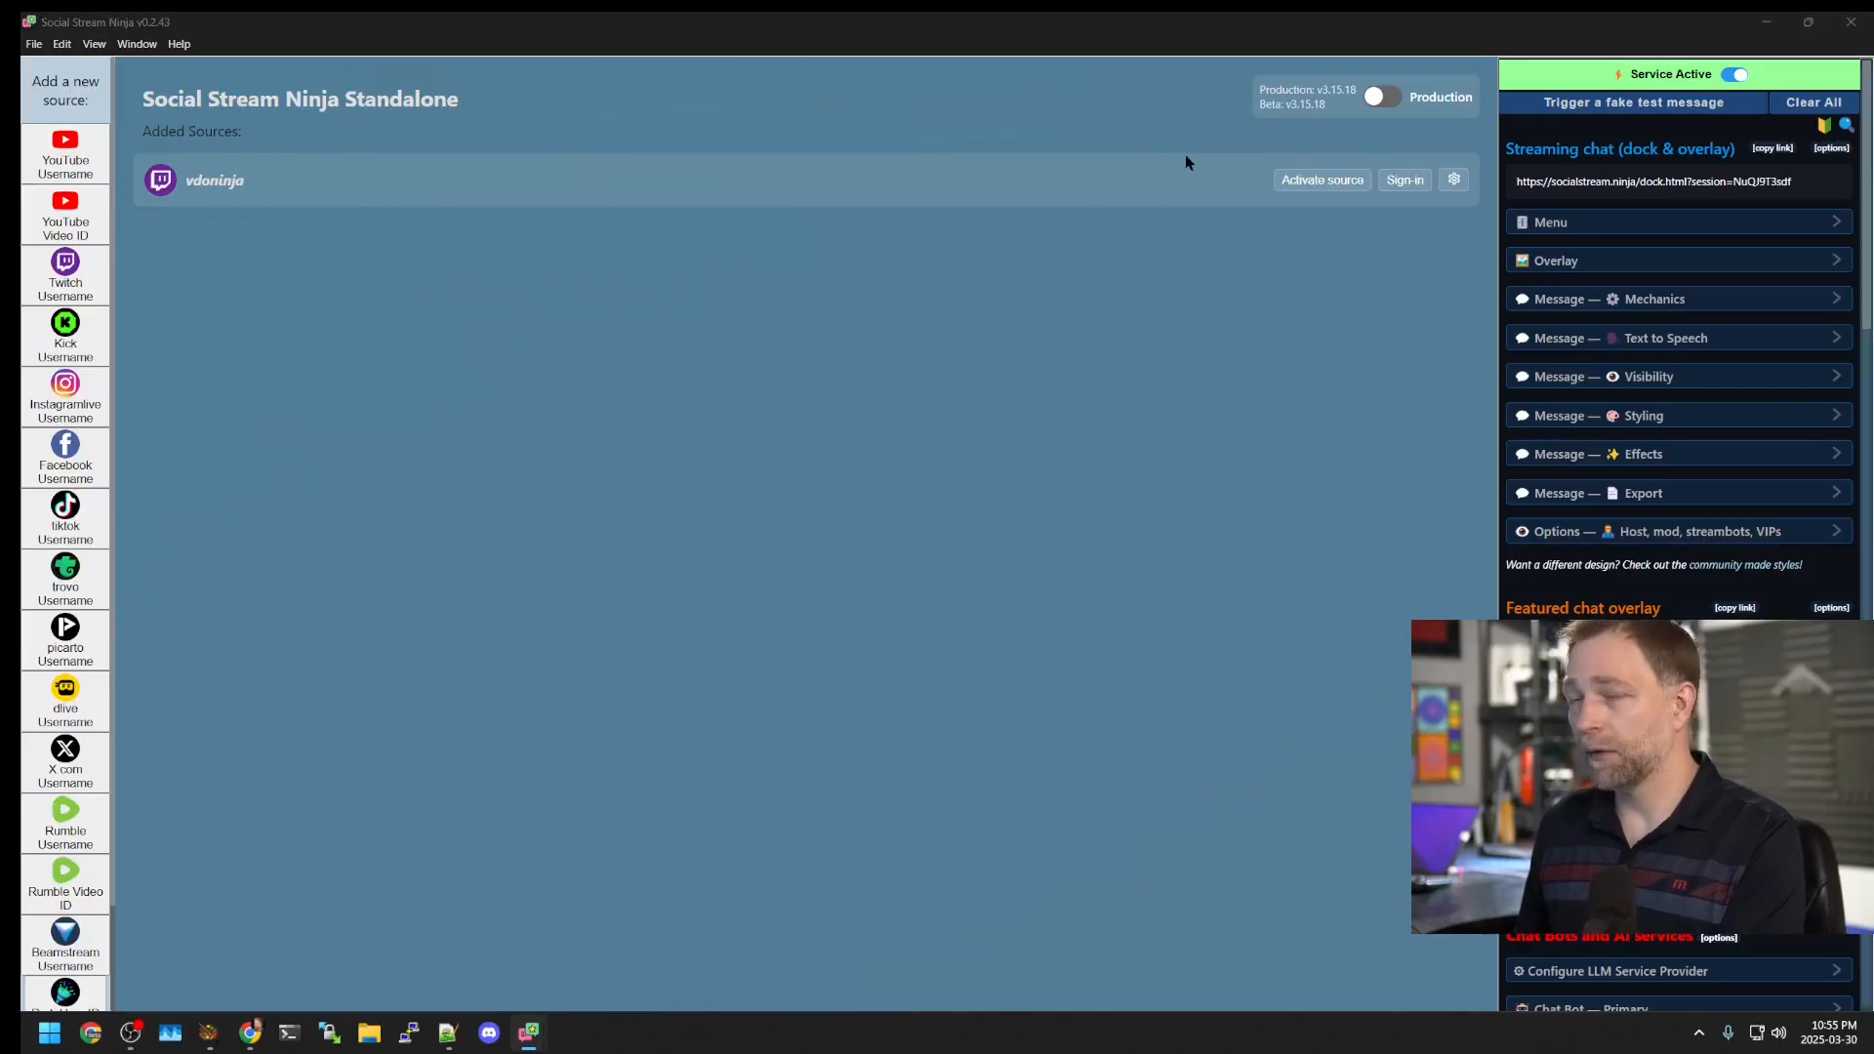
click(1320, 184)
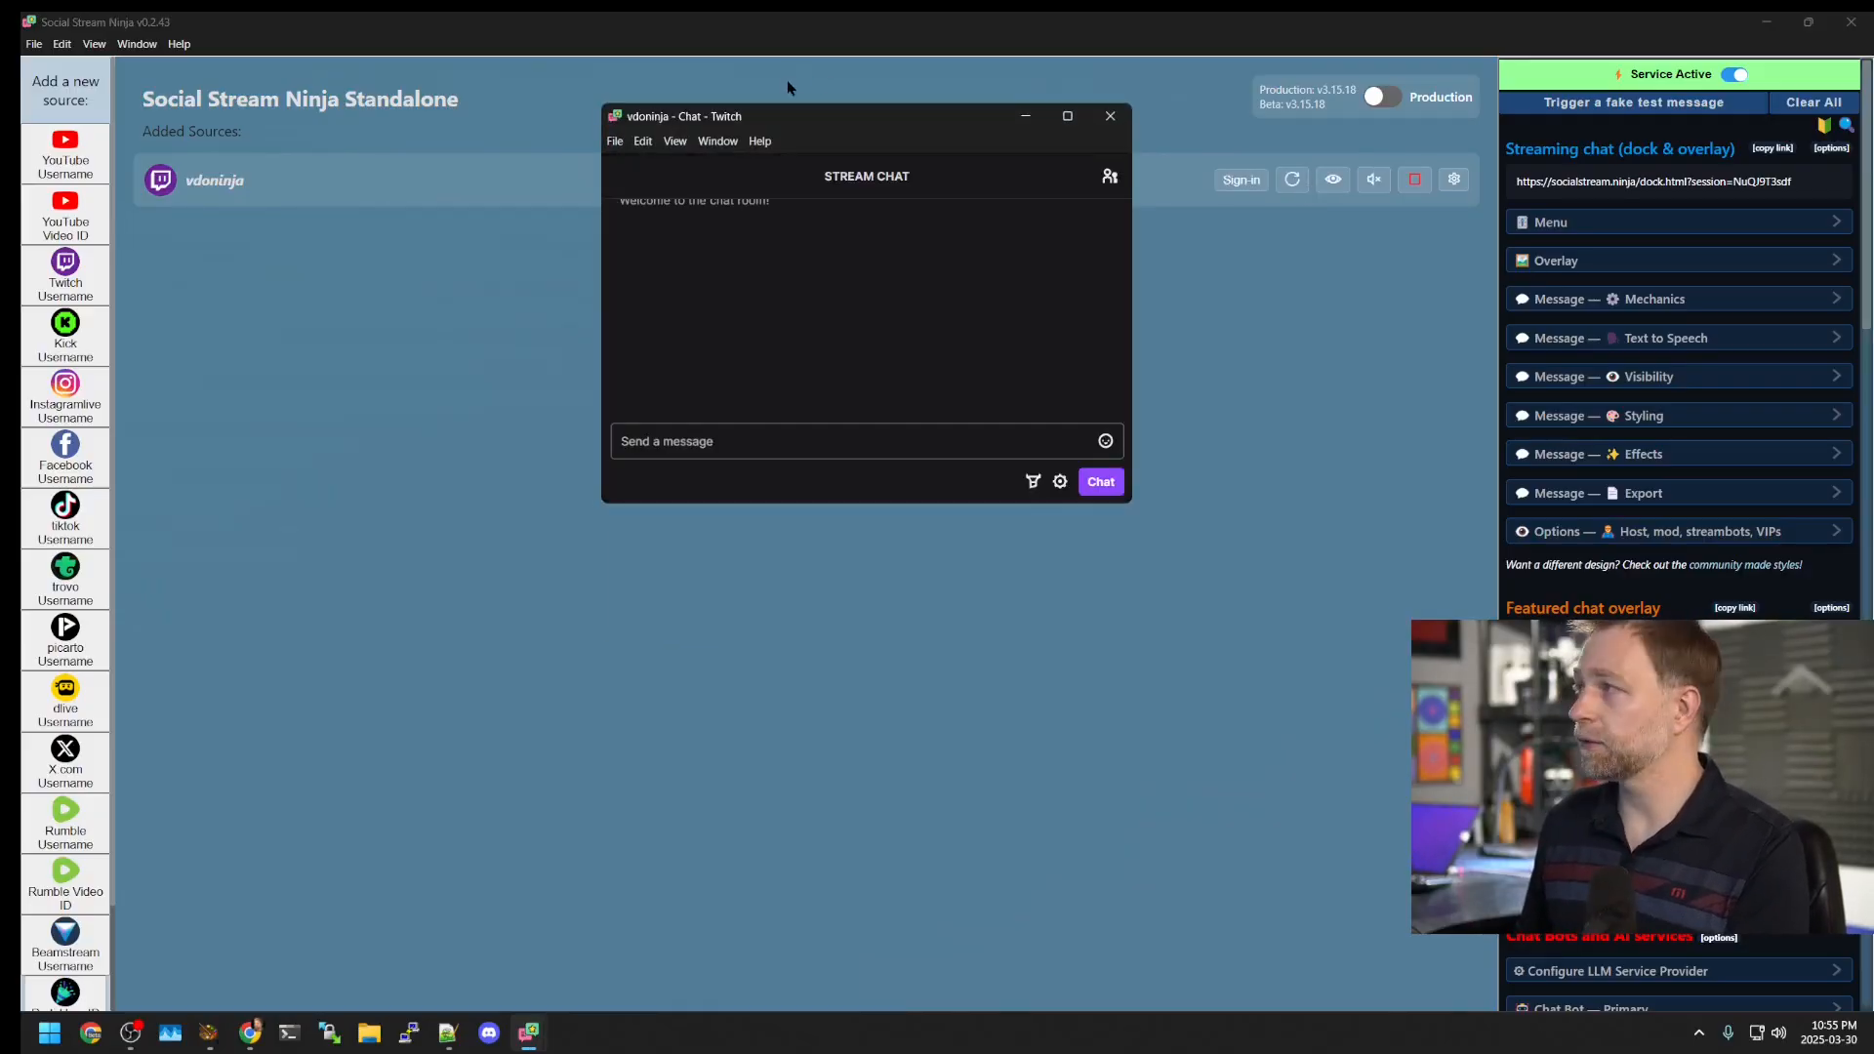
drag(777, 122, 318, 227)
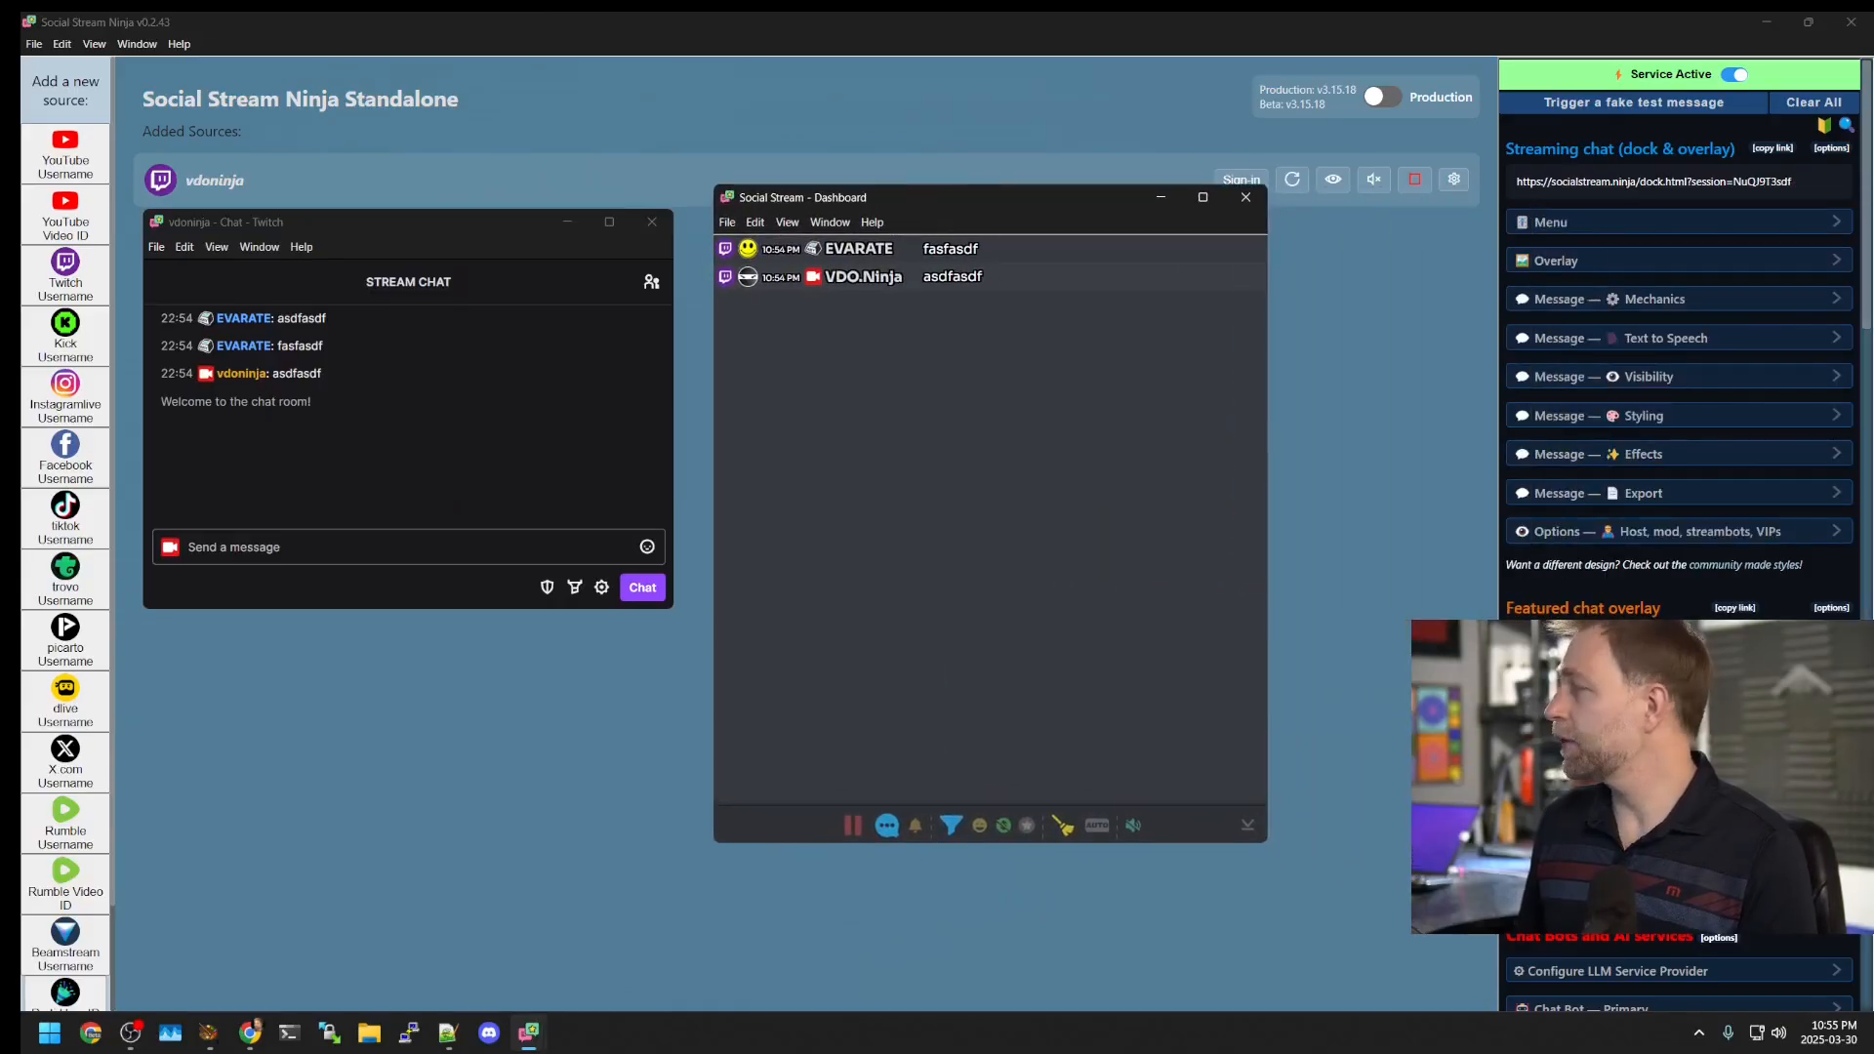
Step: Send 'asdfasdf' in the vdoninja Twitch chat
click(212, 547)
text(asdfasdf)
key(Return)
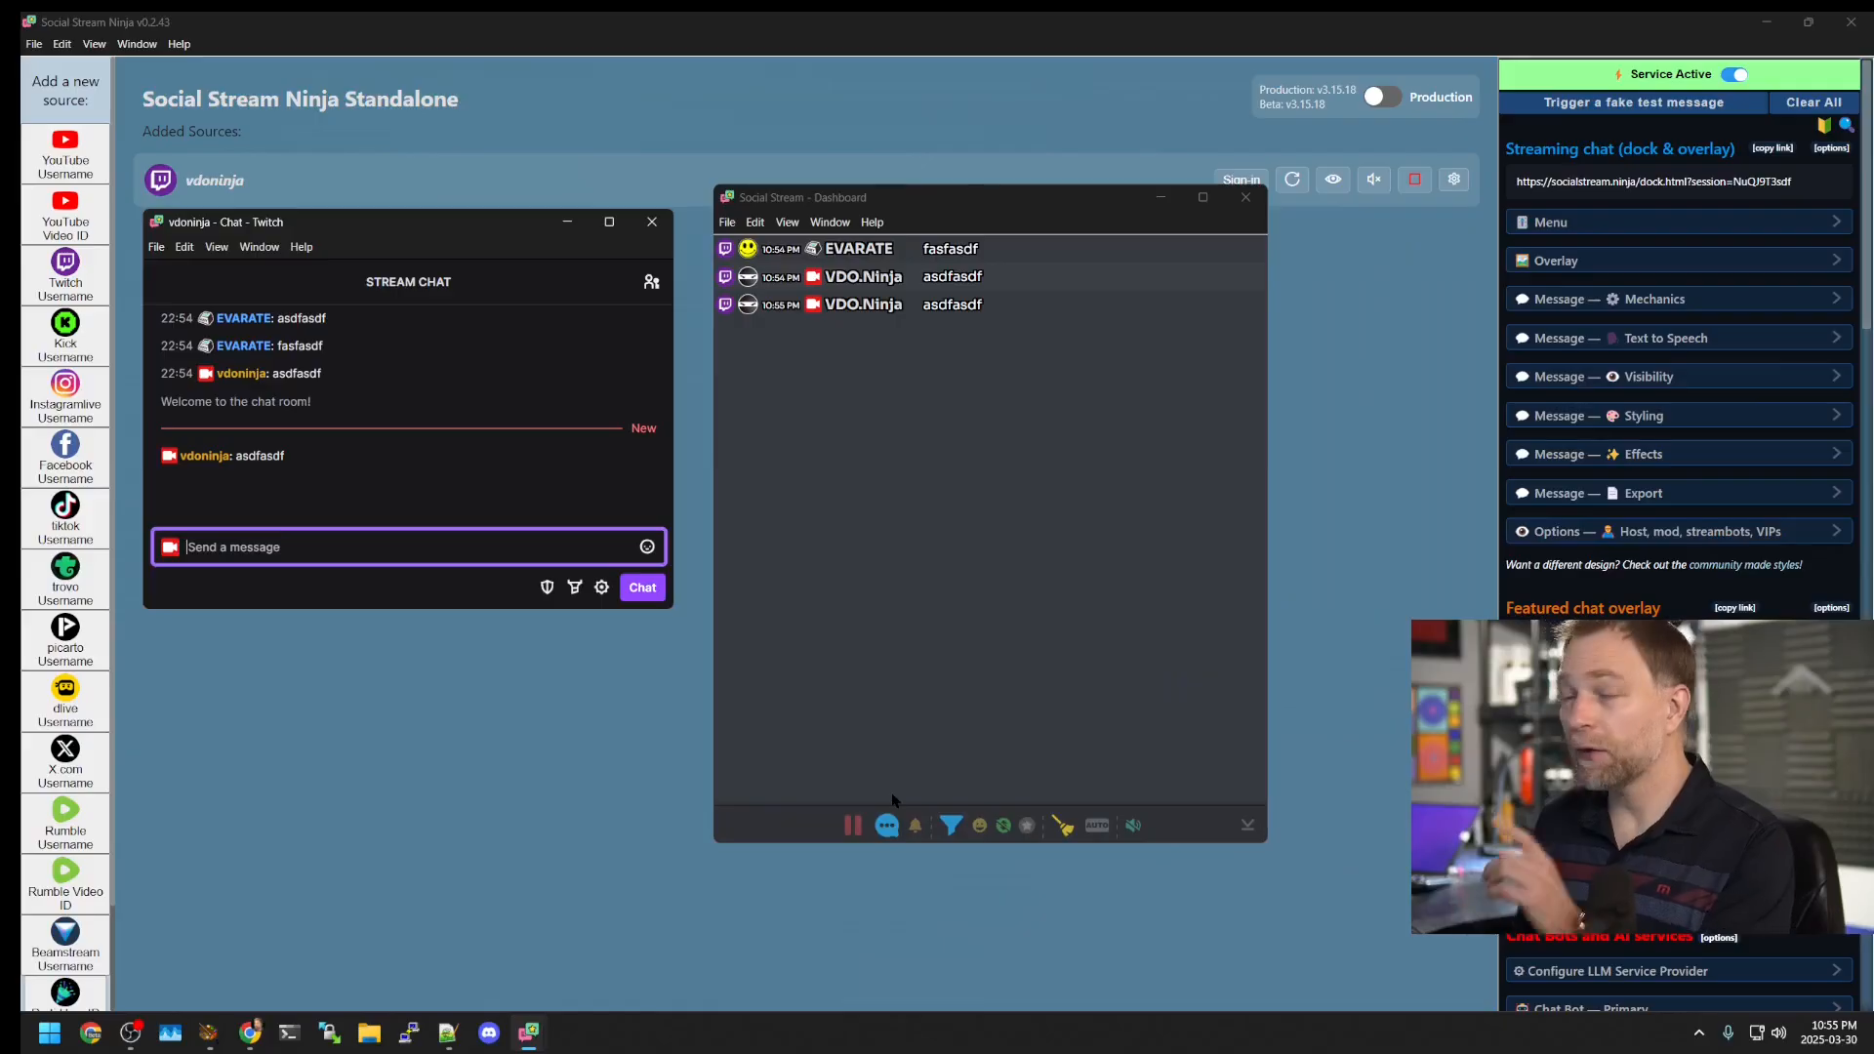
Step: Send 'hi' and 'sdfkjaskjasdf' from the dashboard's message bar
click(887, 827)
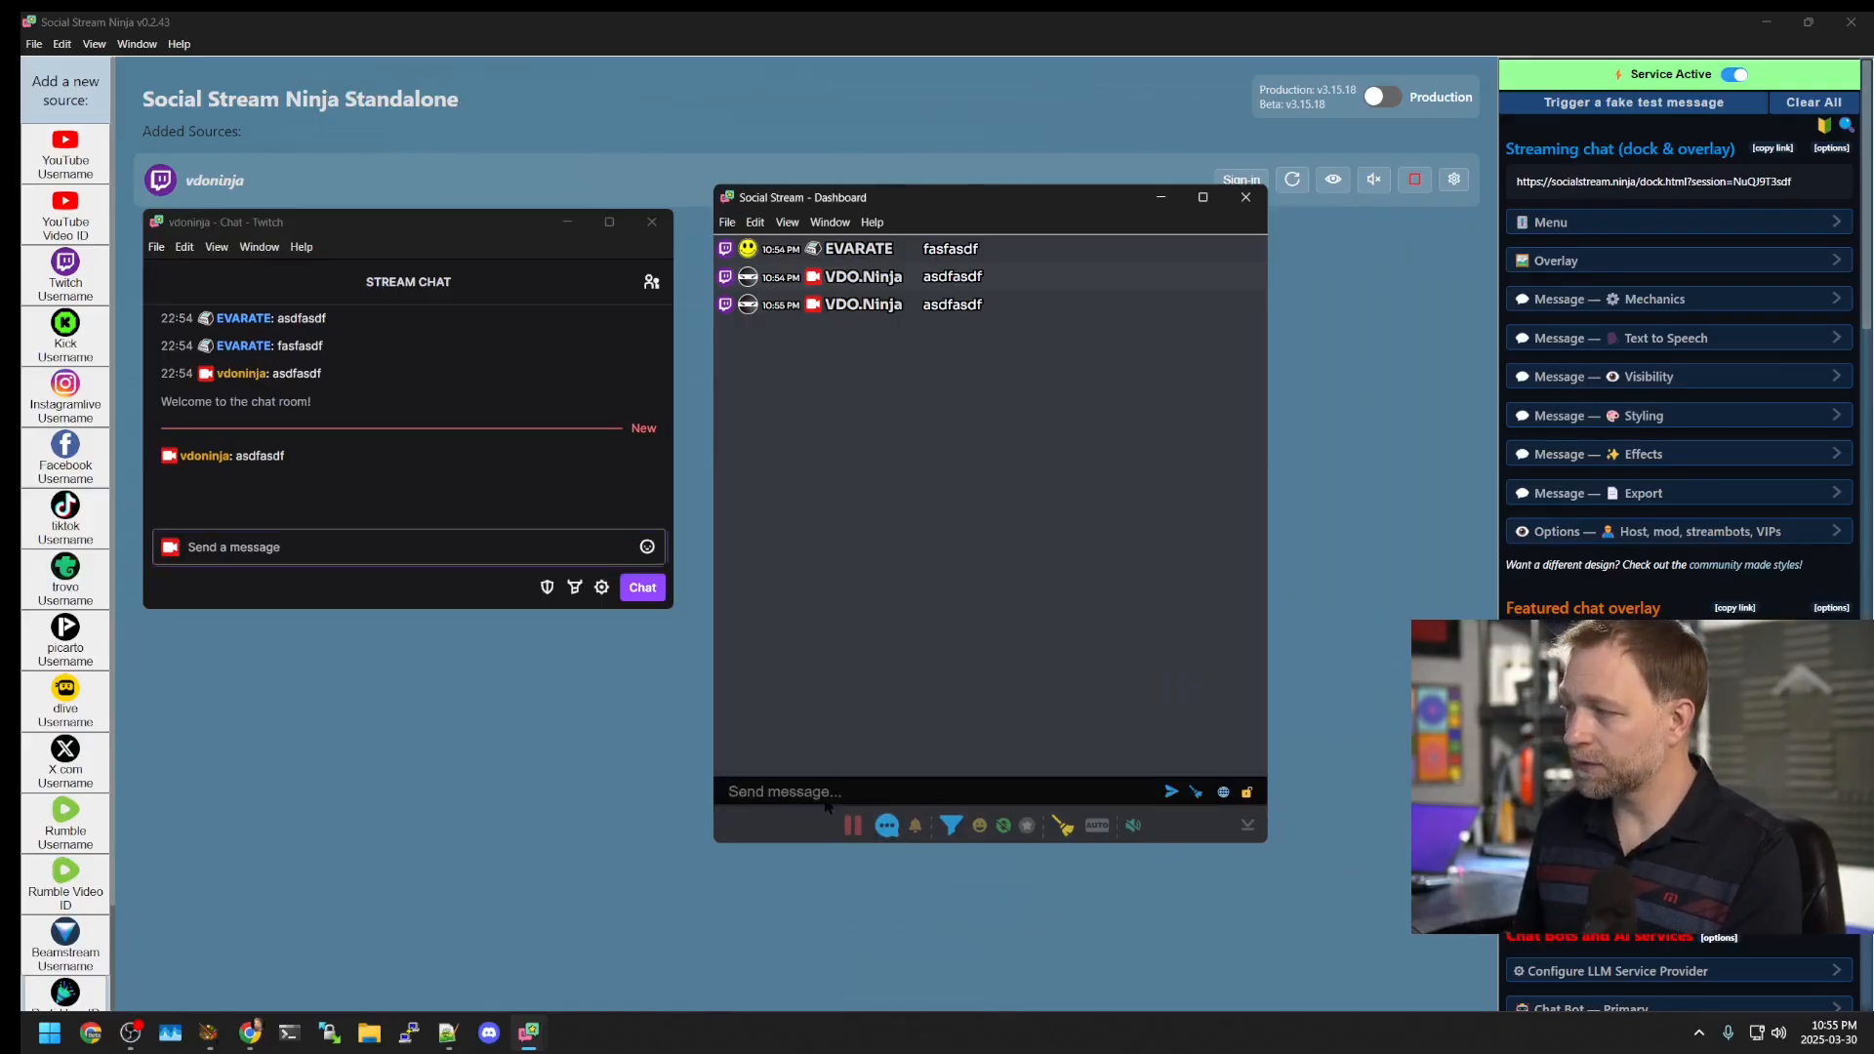
text(hi)
key(Return)
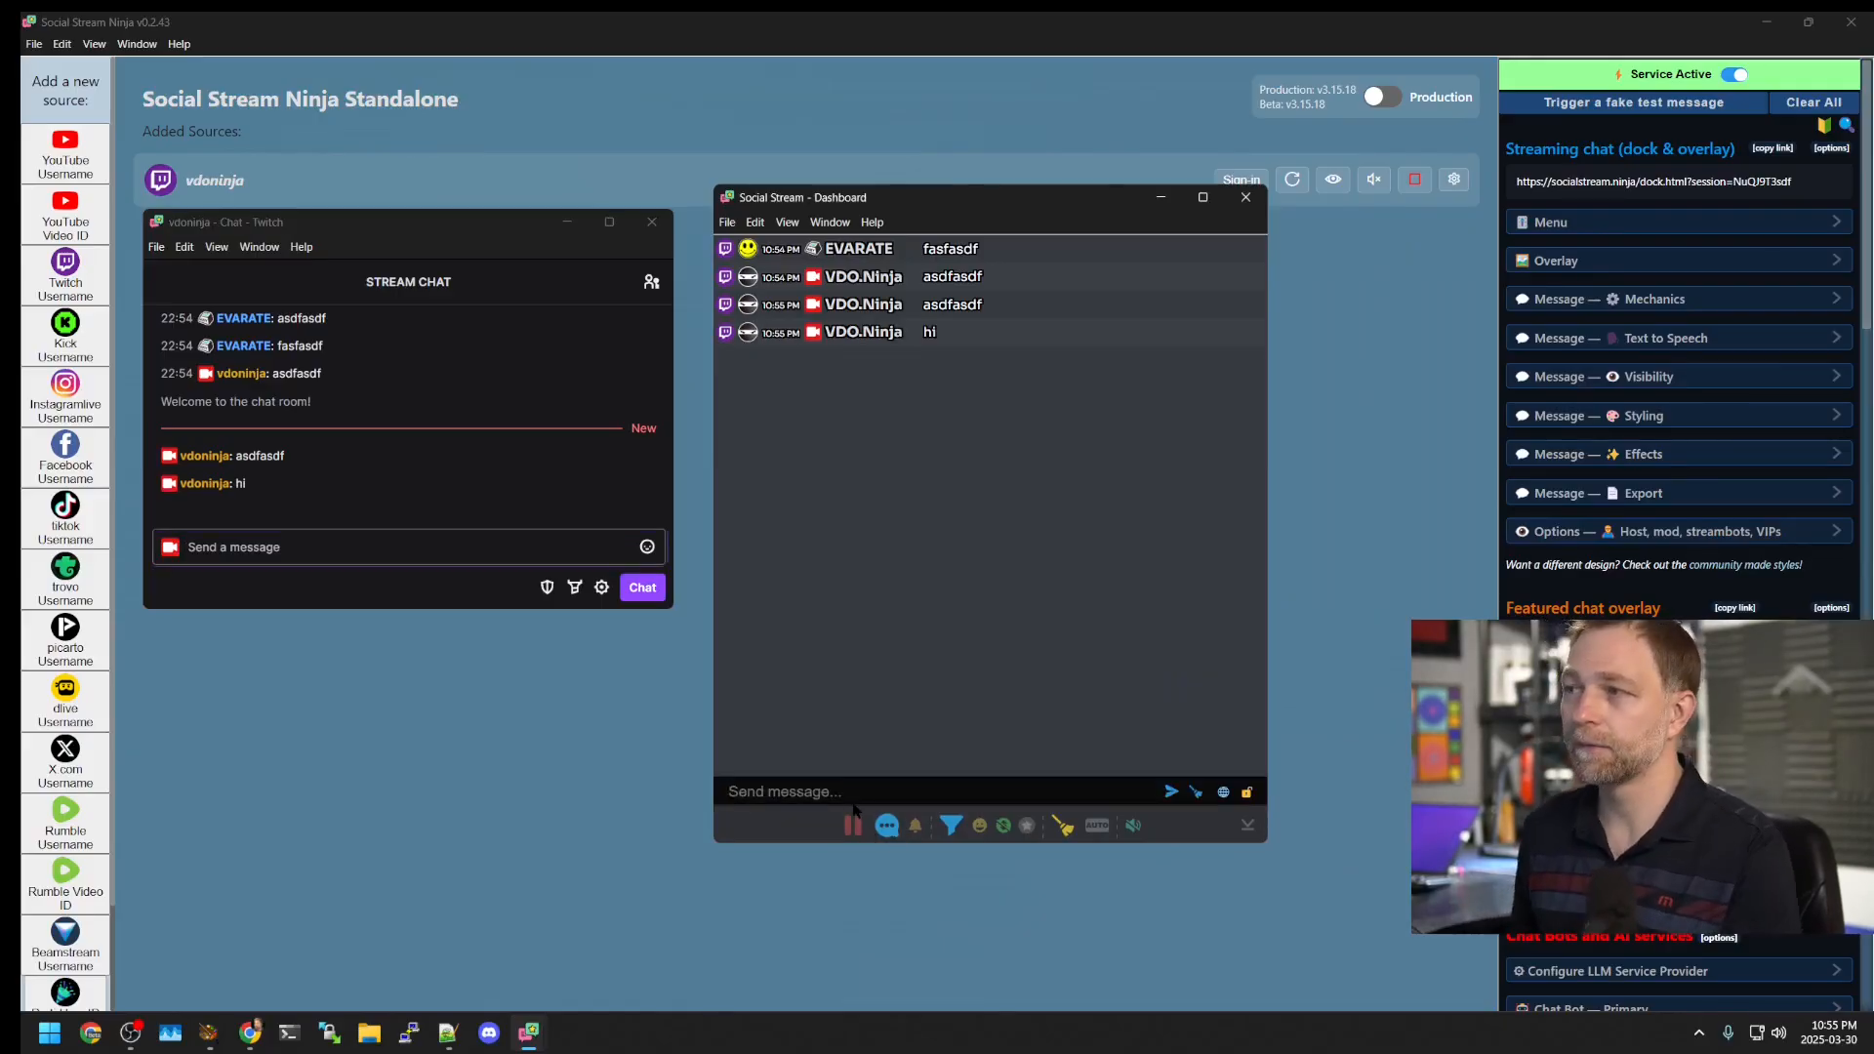
text(sdfkjaskjasdf)
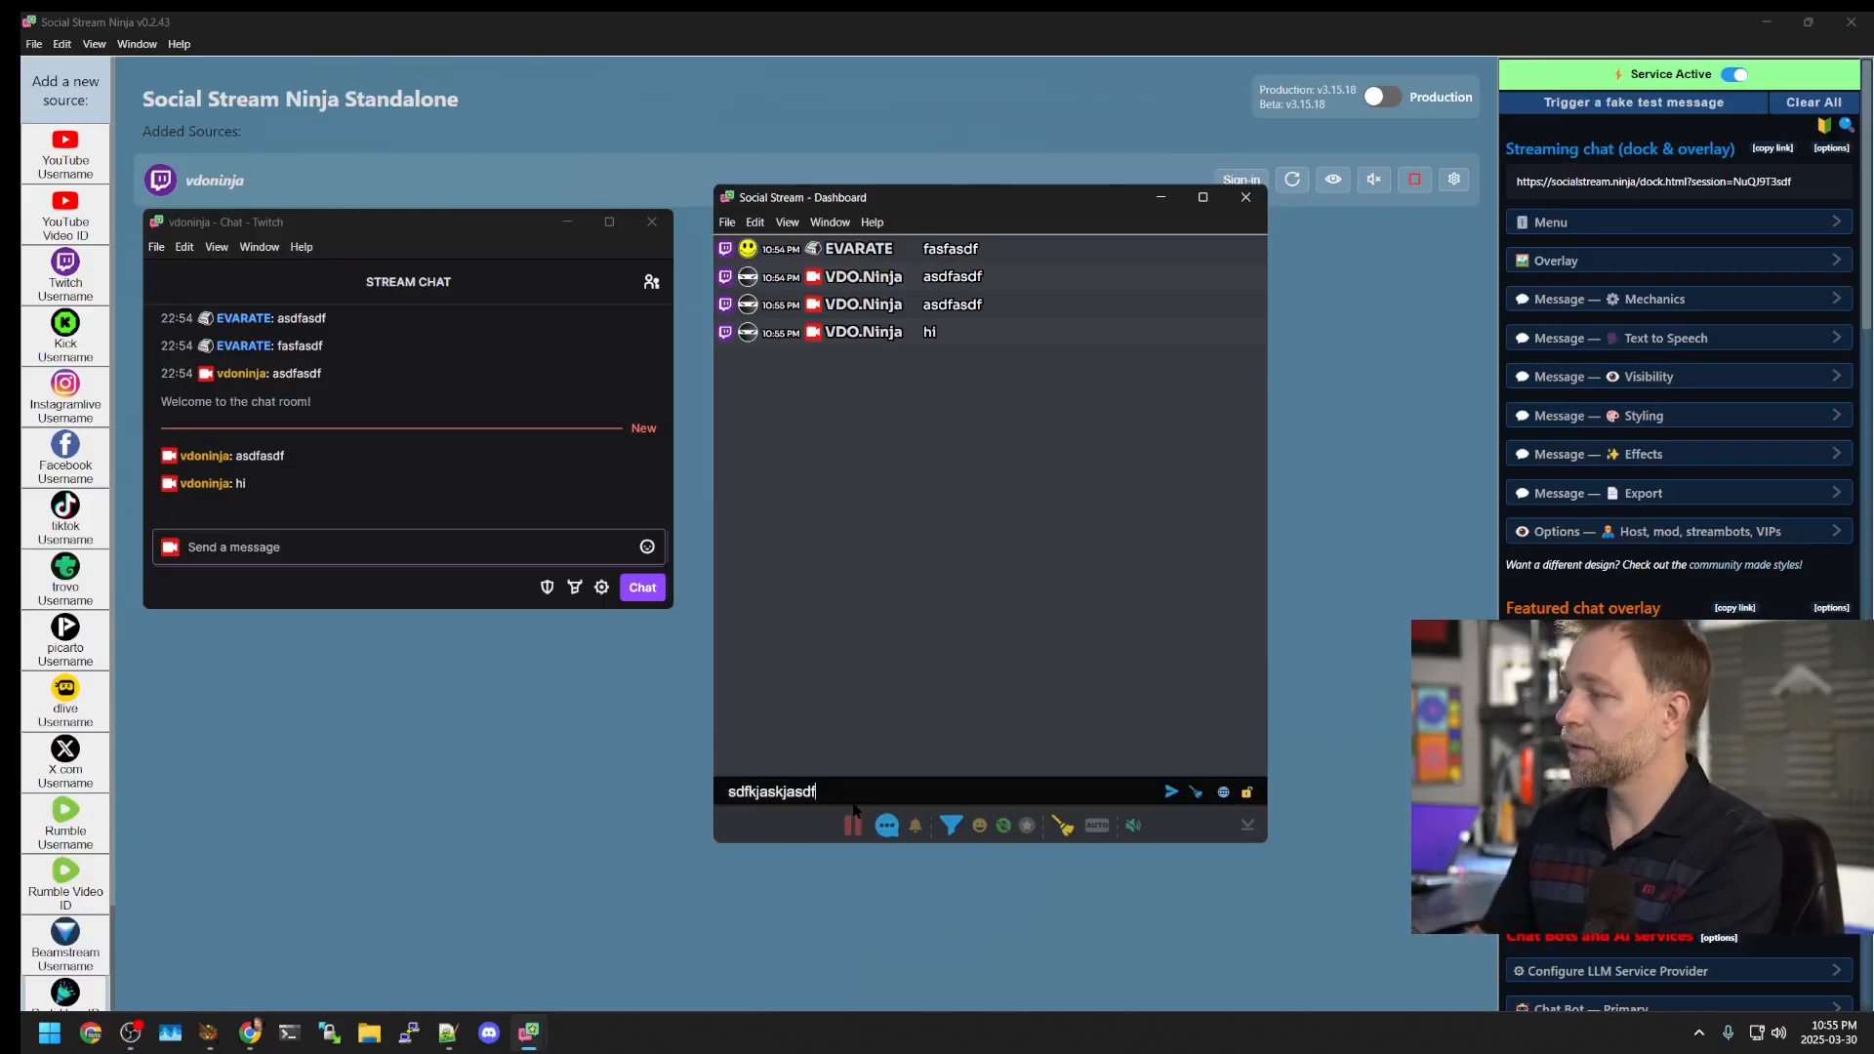
key(Return)
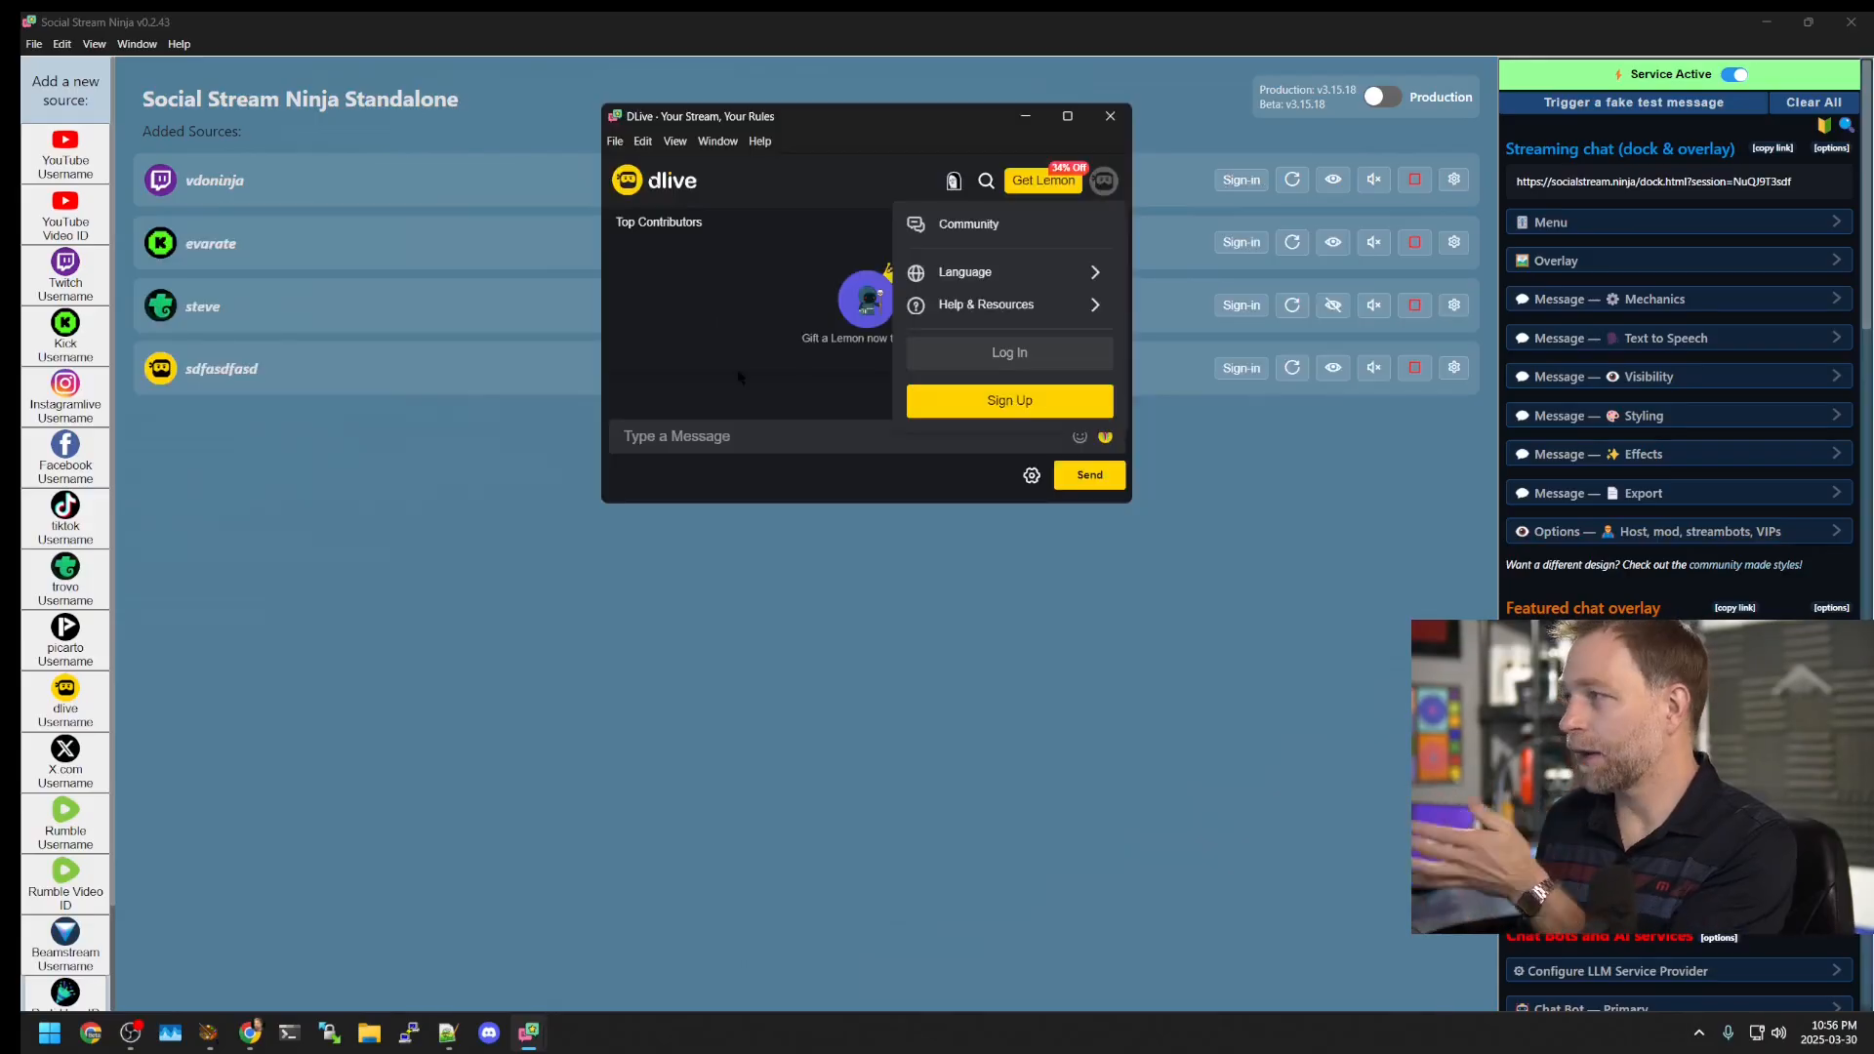
Step: Open the DLive log-in window, resize and move it, then close it
click(1009, 352)
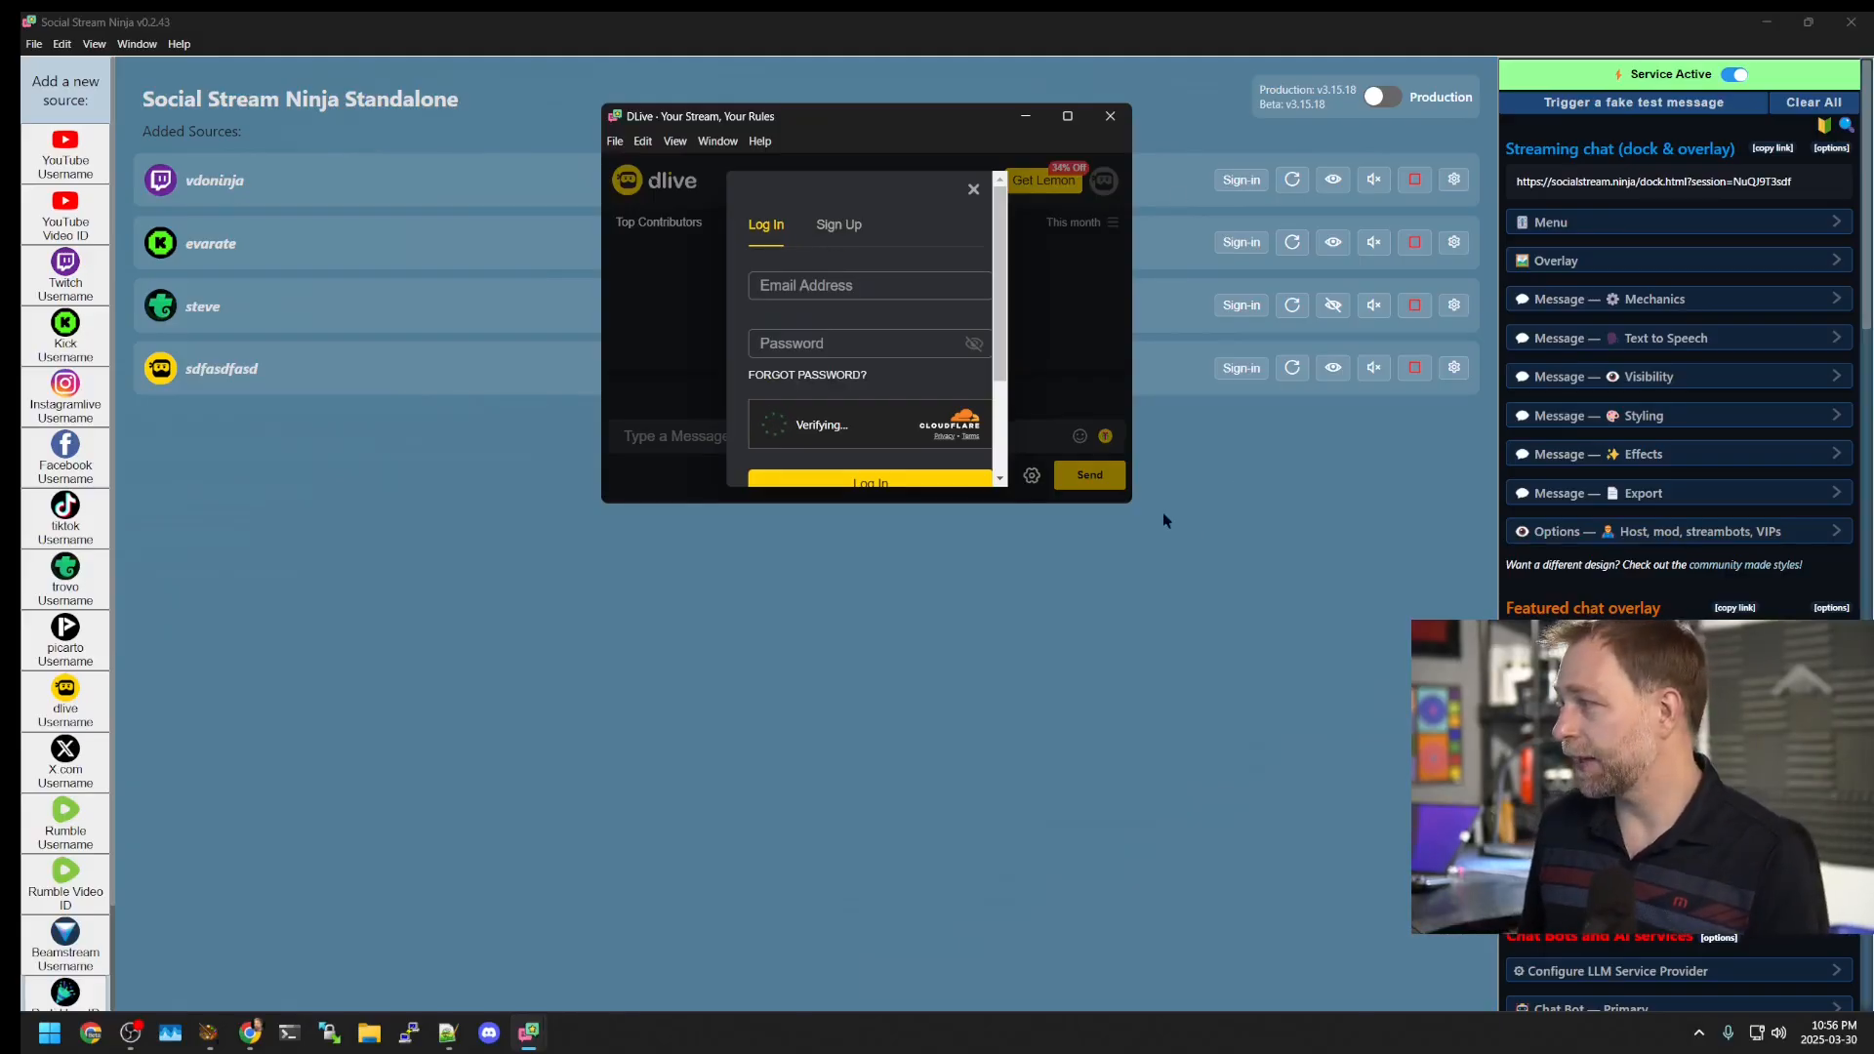
drag(1135, 506, 1420, 762)
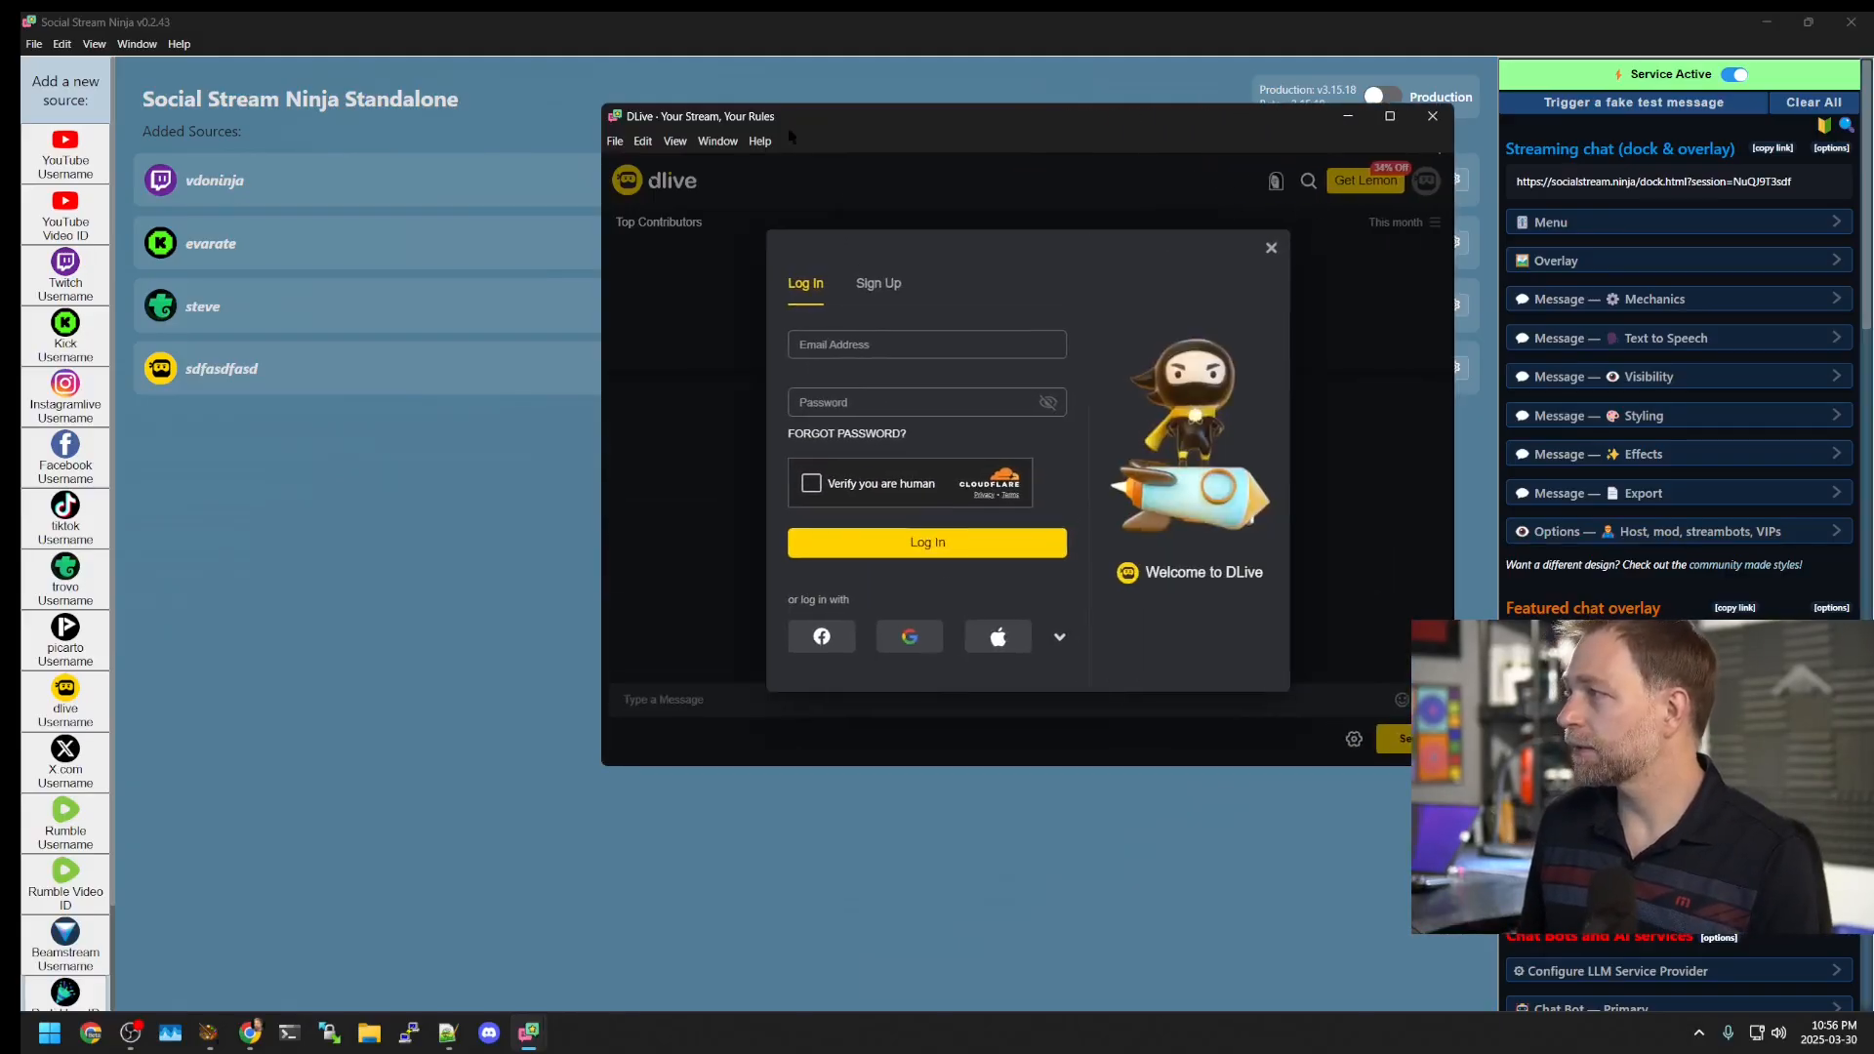
drag(753, 118, 444, 161)
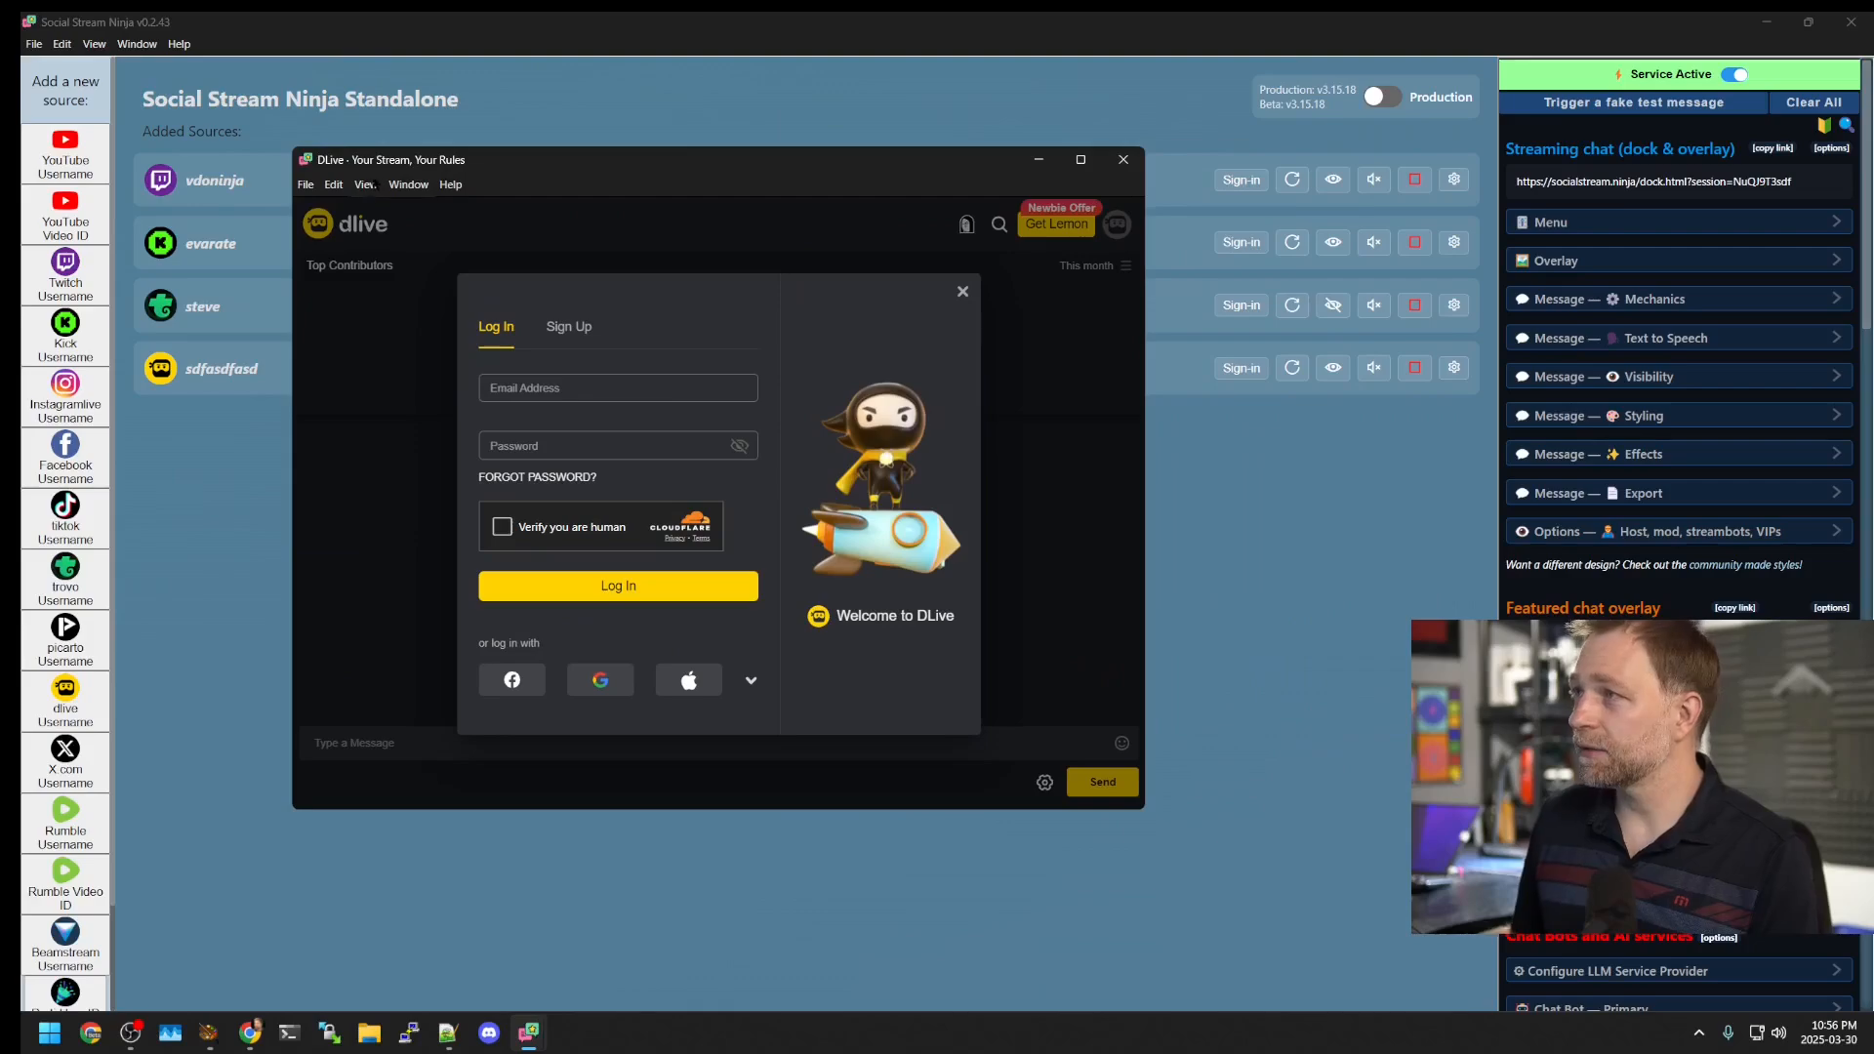
click(1124, 159)
Step: Stop the sdfasdfasd DLive source, attempt sign-in via its account menu, then reactivate it
click(1415, 371)
click(1404, 374)
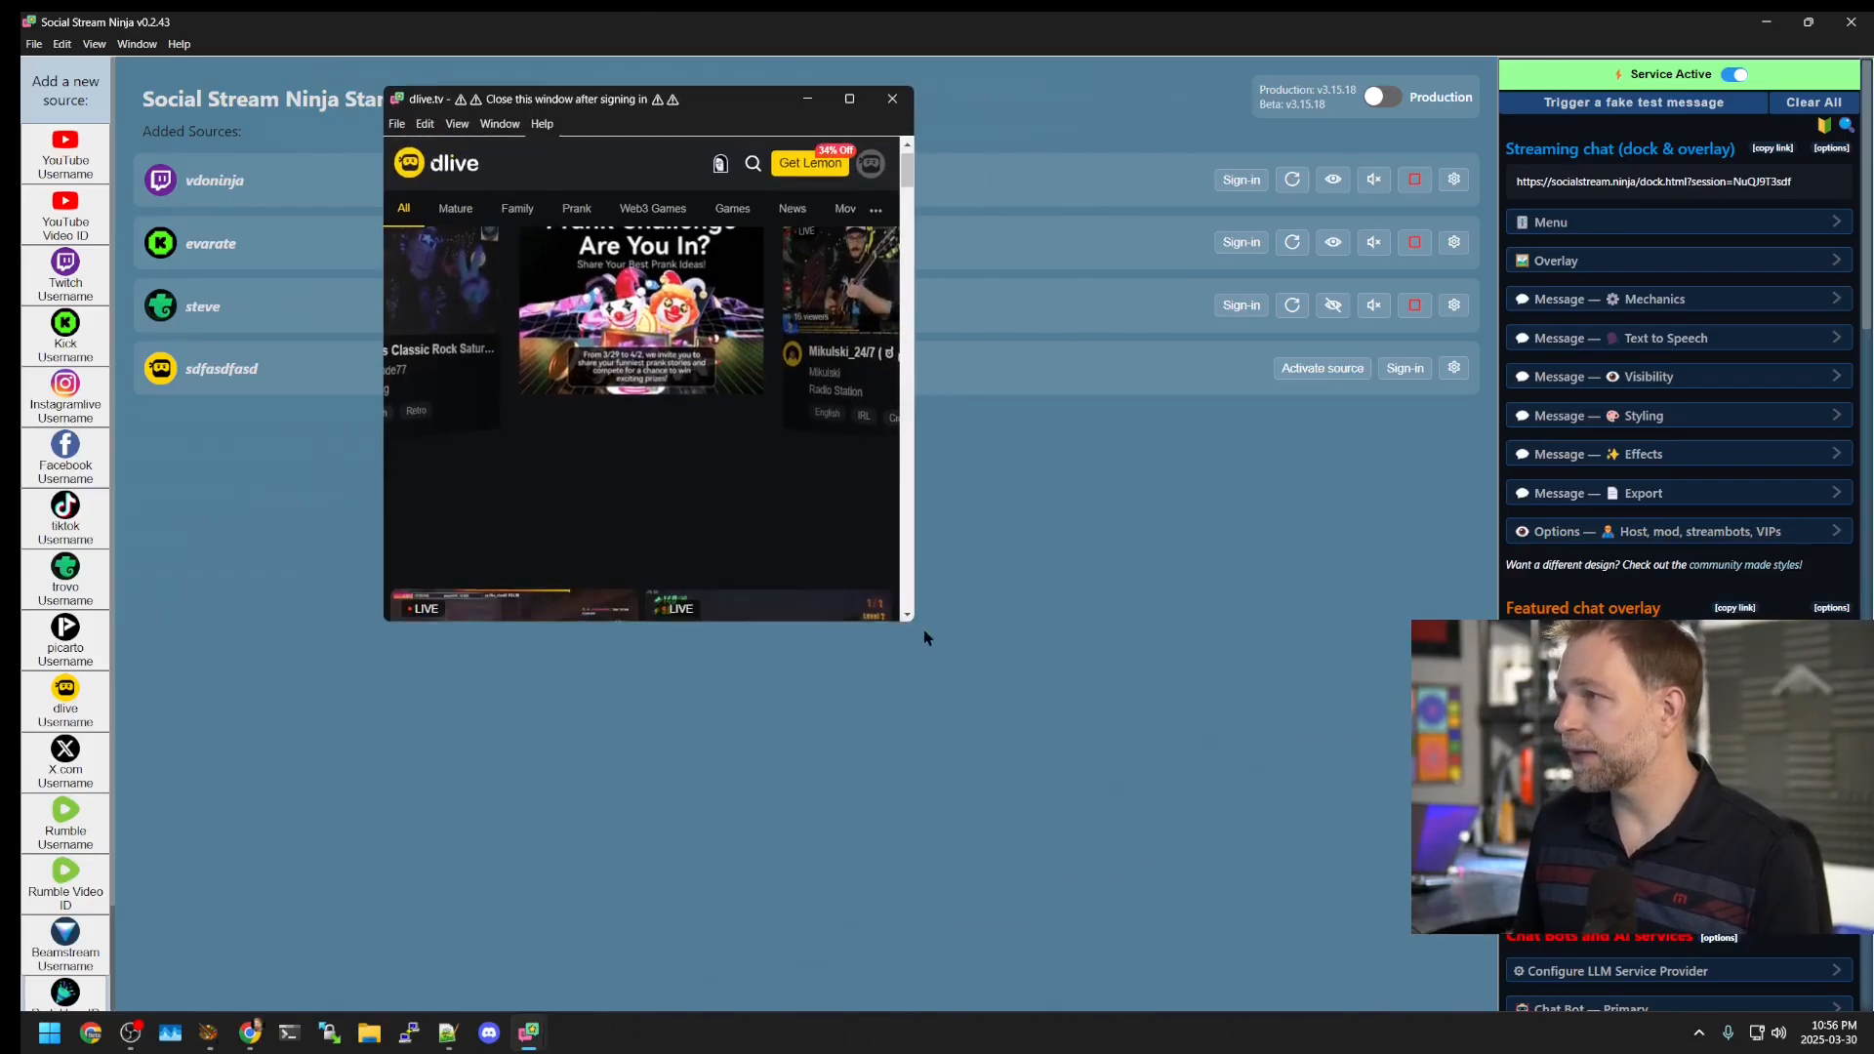
drag(910, 624, 1269, 778)
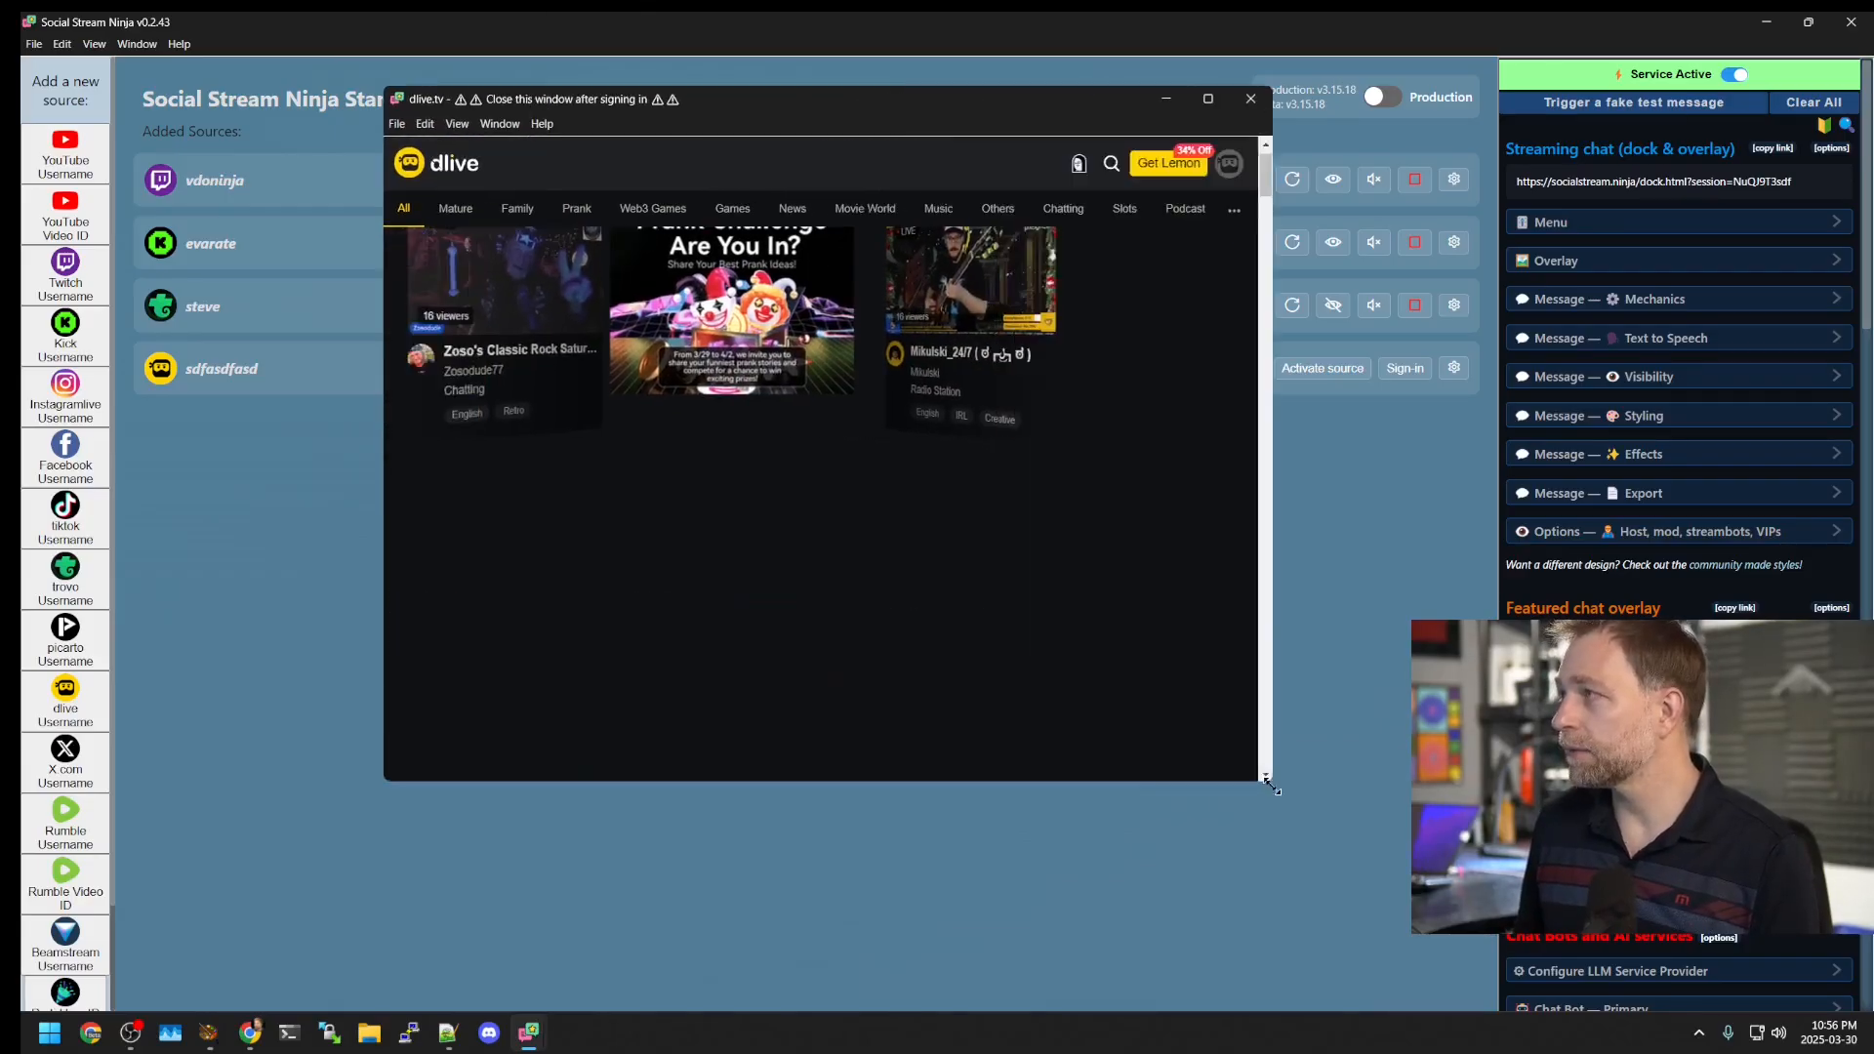
click(1241, 163)
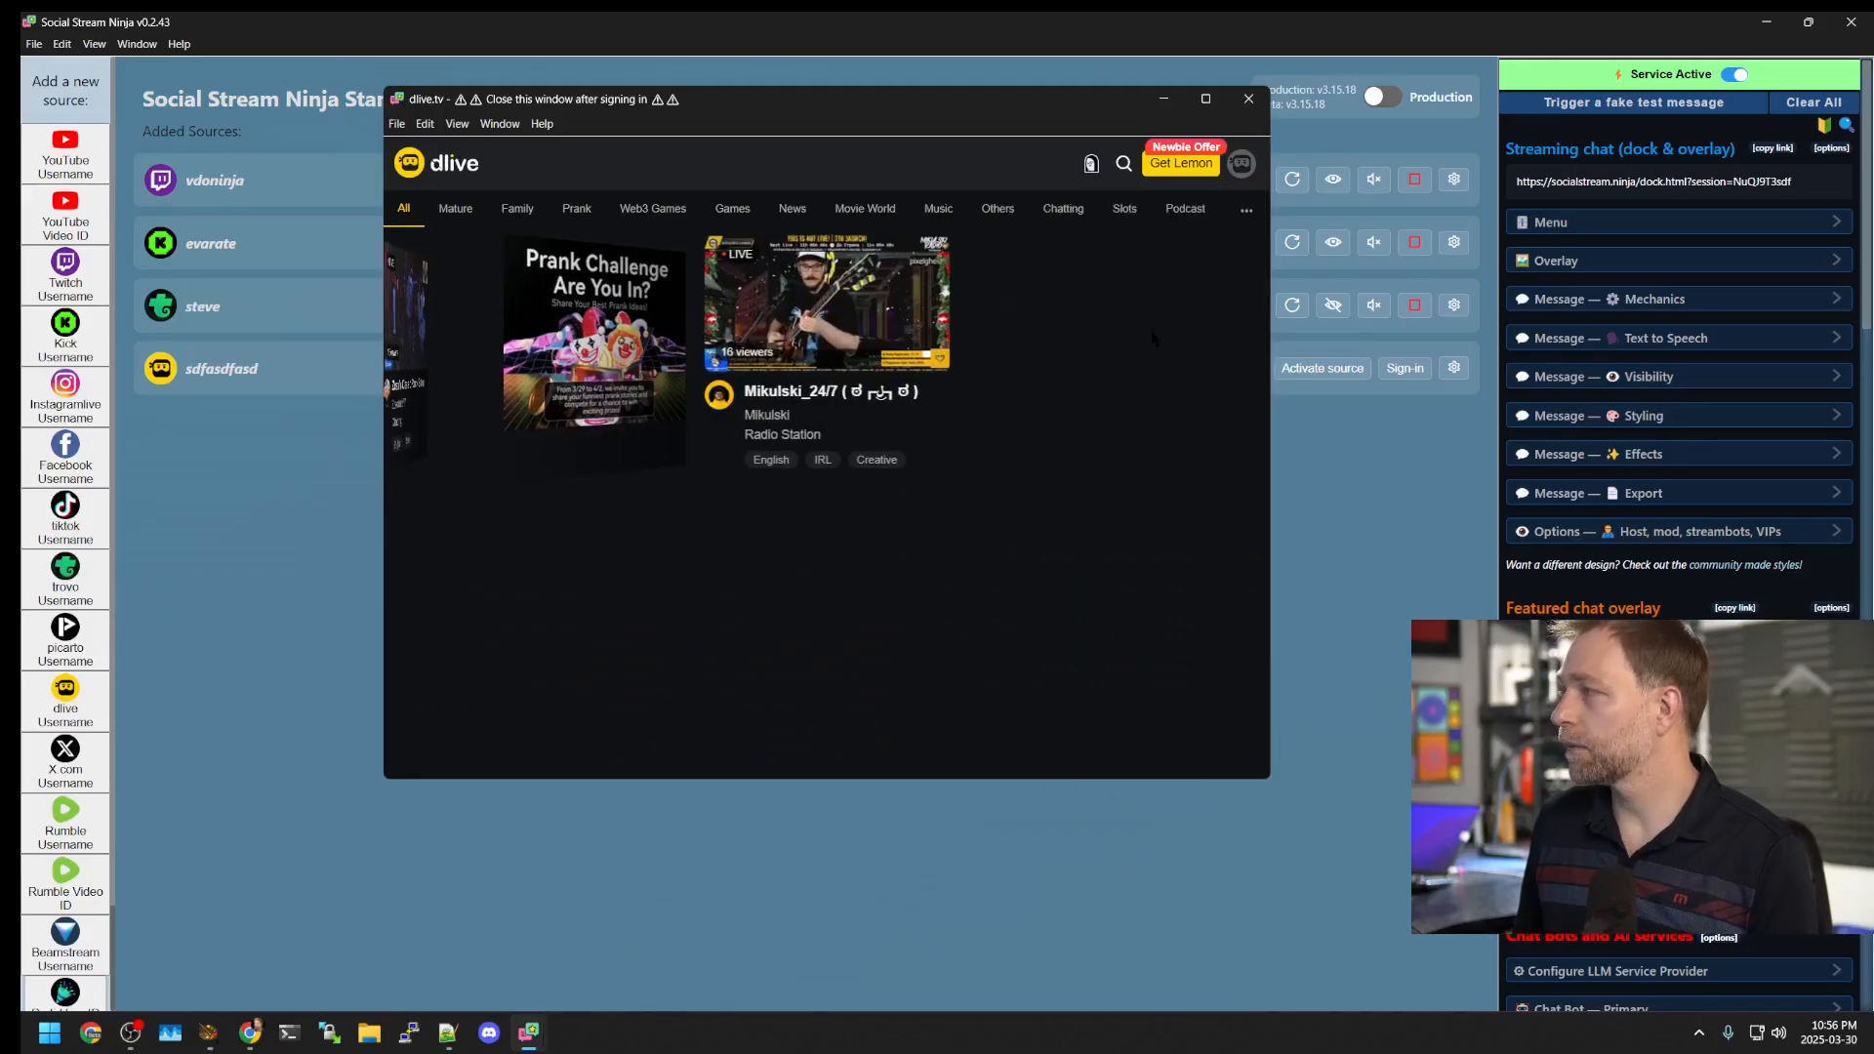
mouse_move(1241, 171)
click(1148, 342)
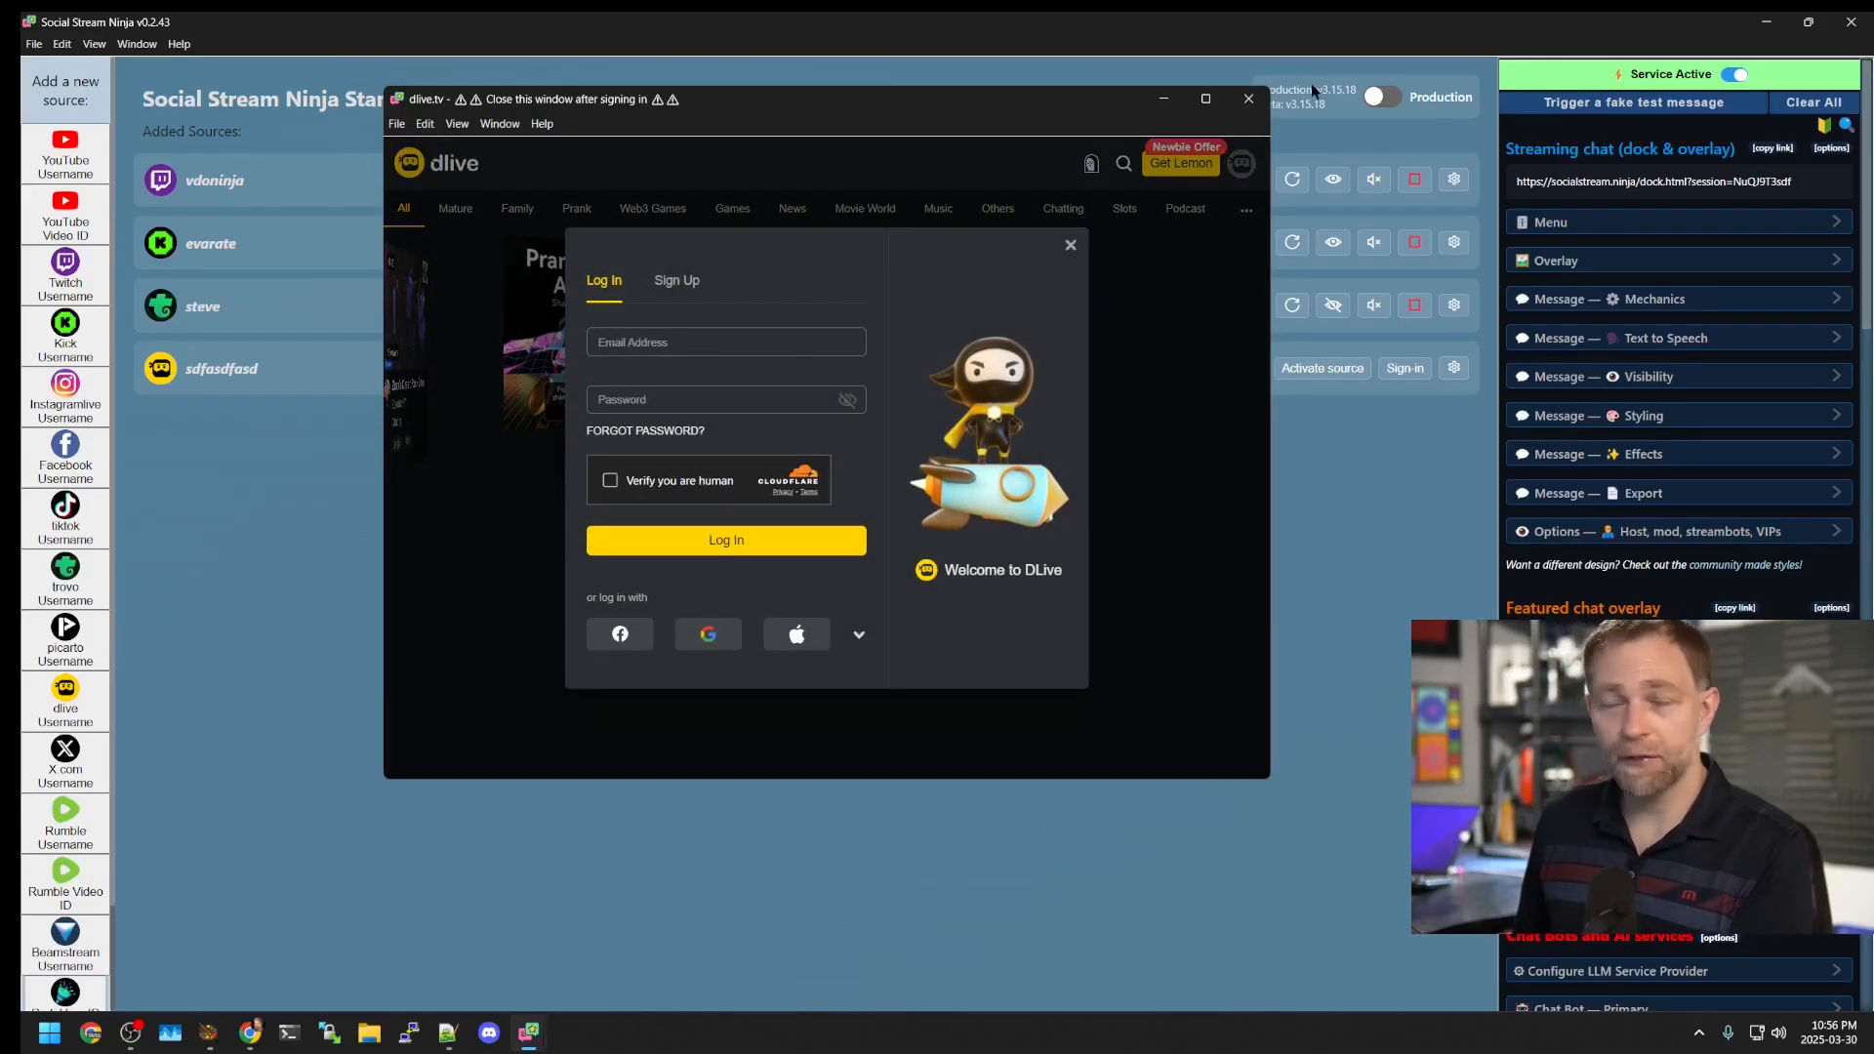
click(1251, 99)
click(1333, 370)
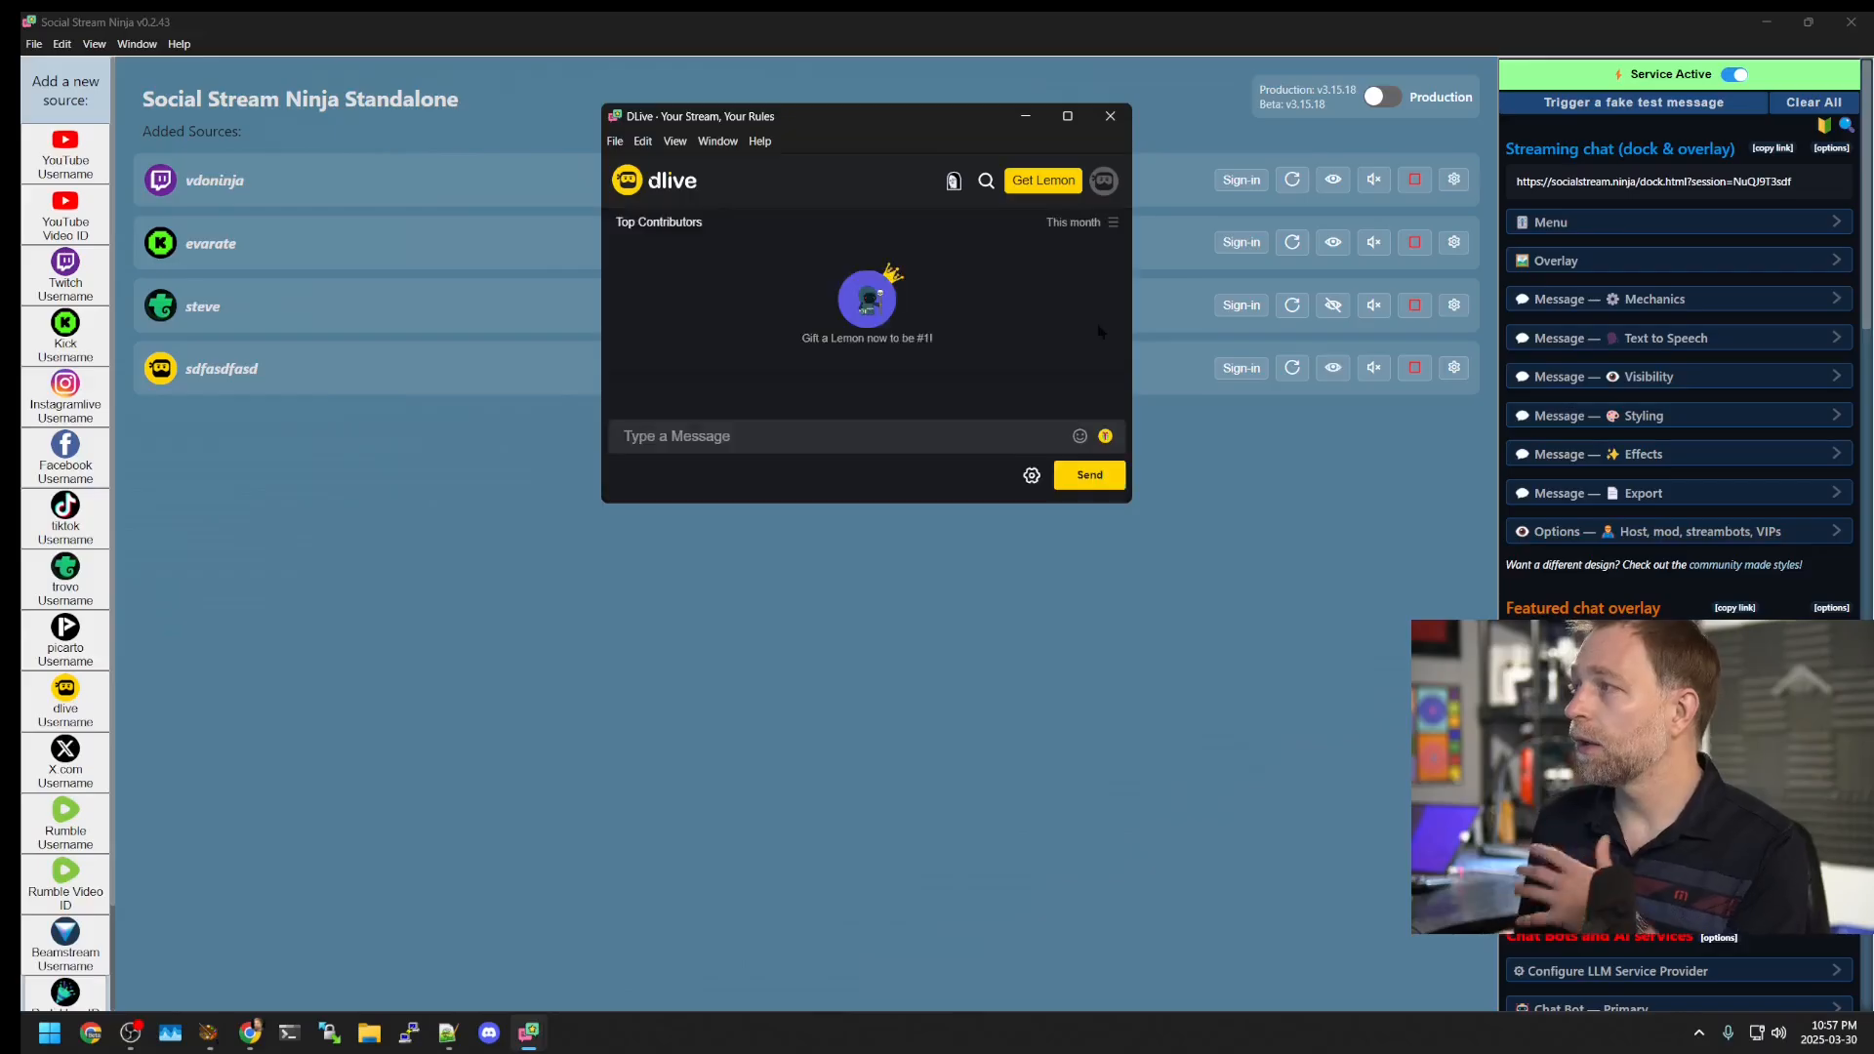
Step: Try the DLive chat, close it, then open and close the steve Trovo chat window
click(818, 439)
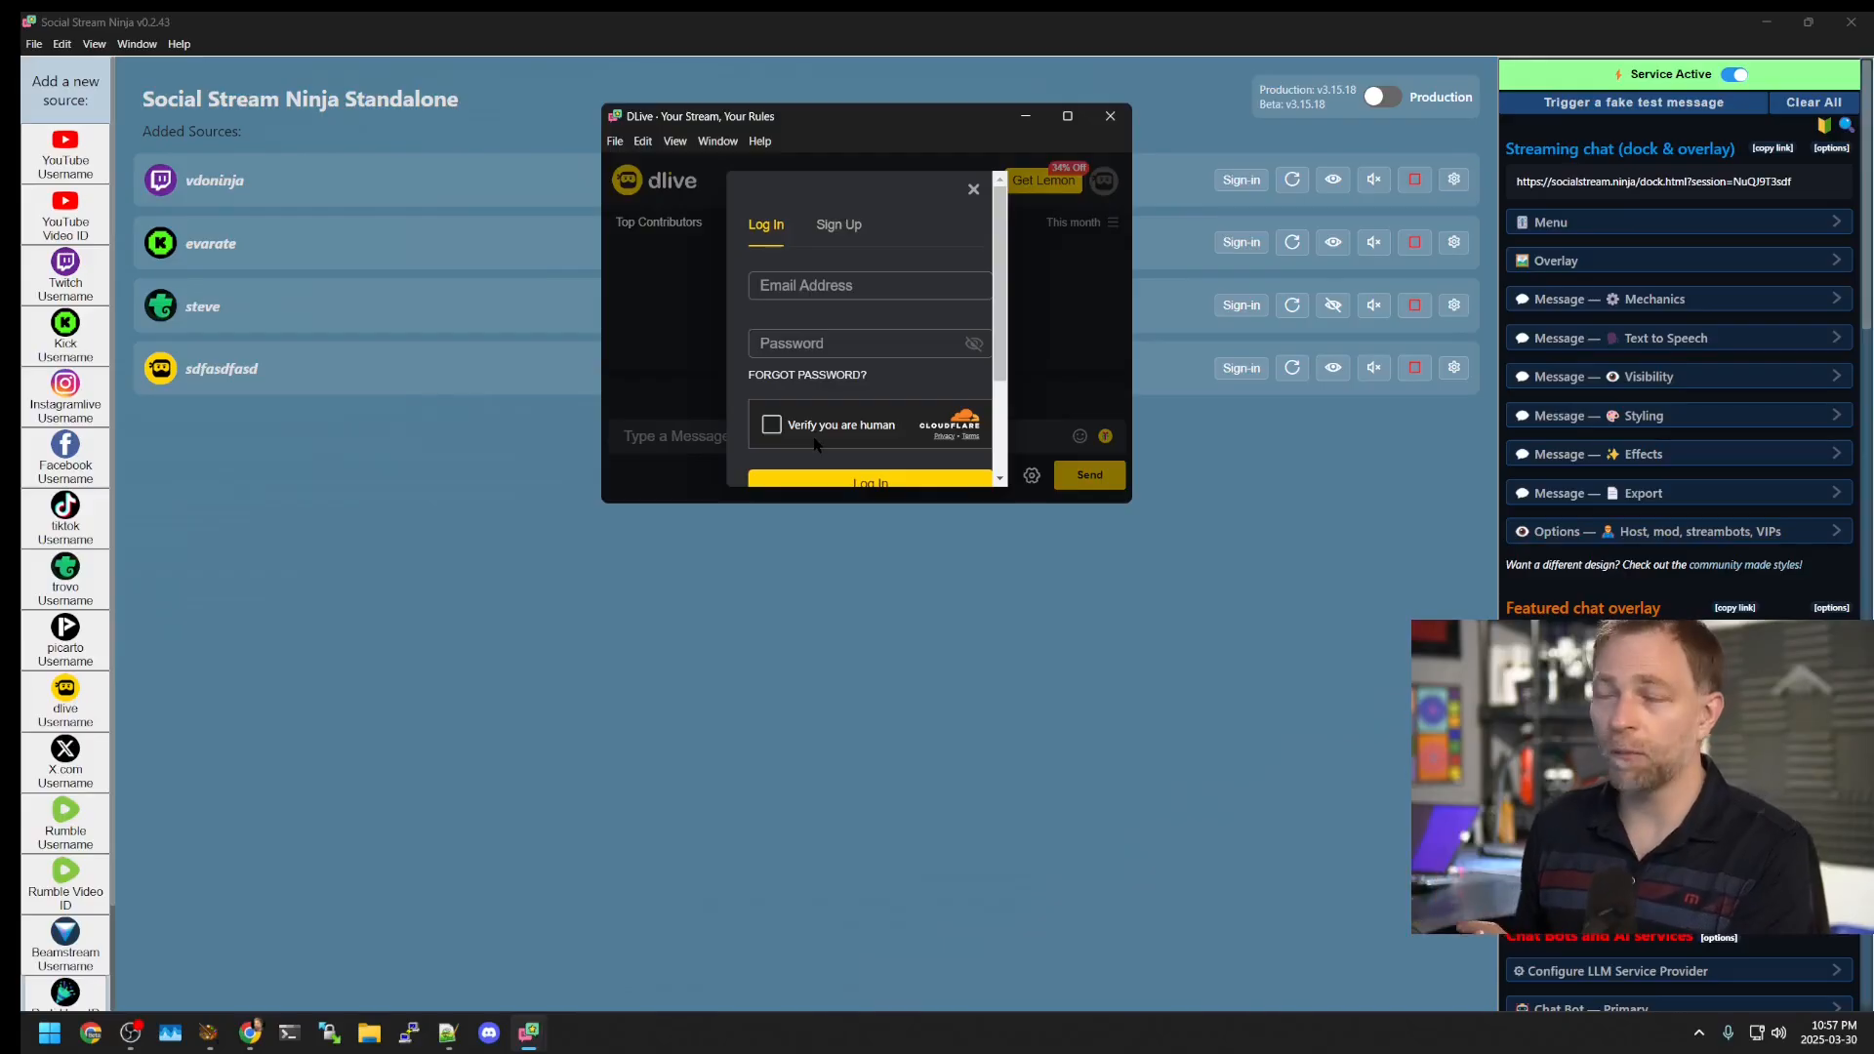
click(1109, 115)
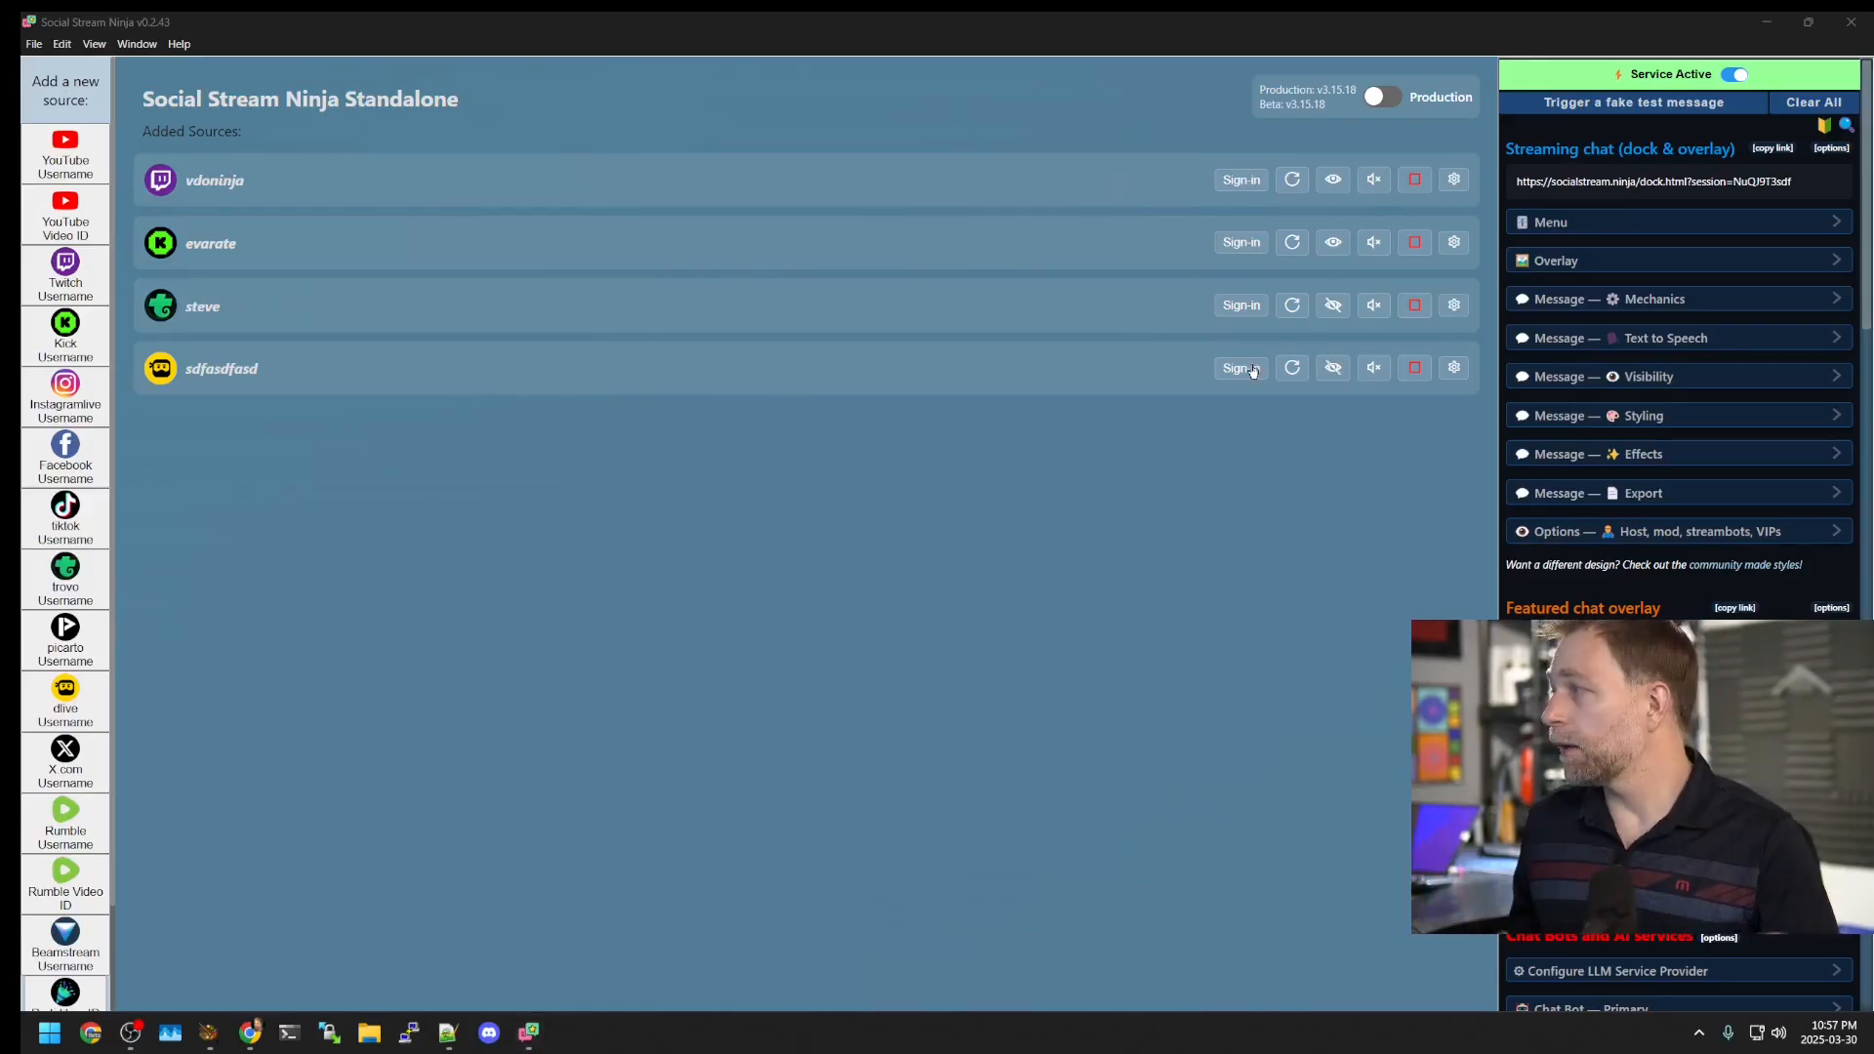
click(1333, 304)
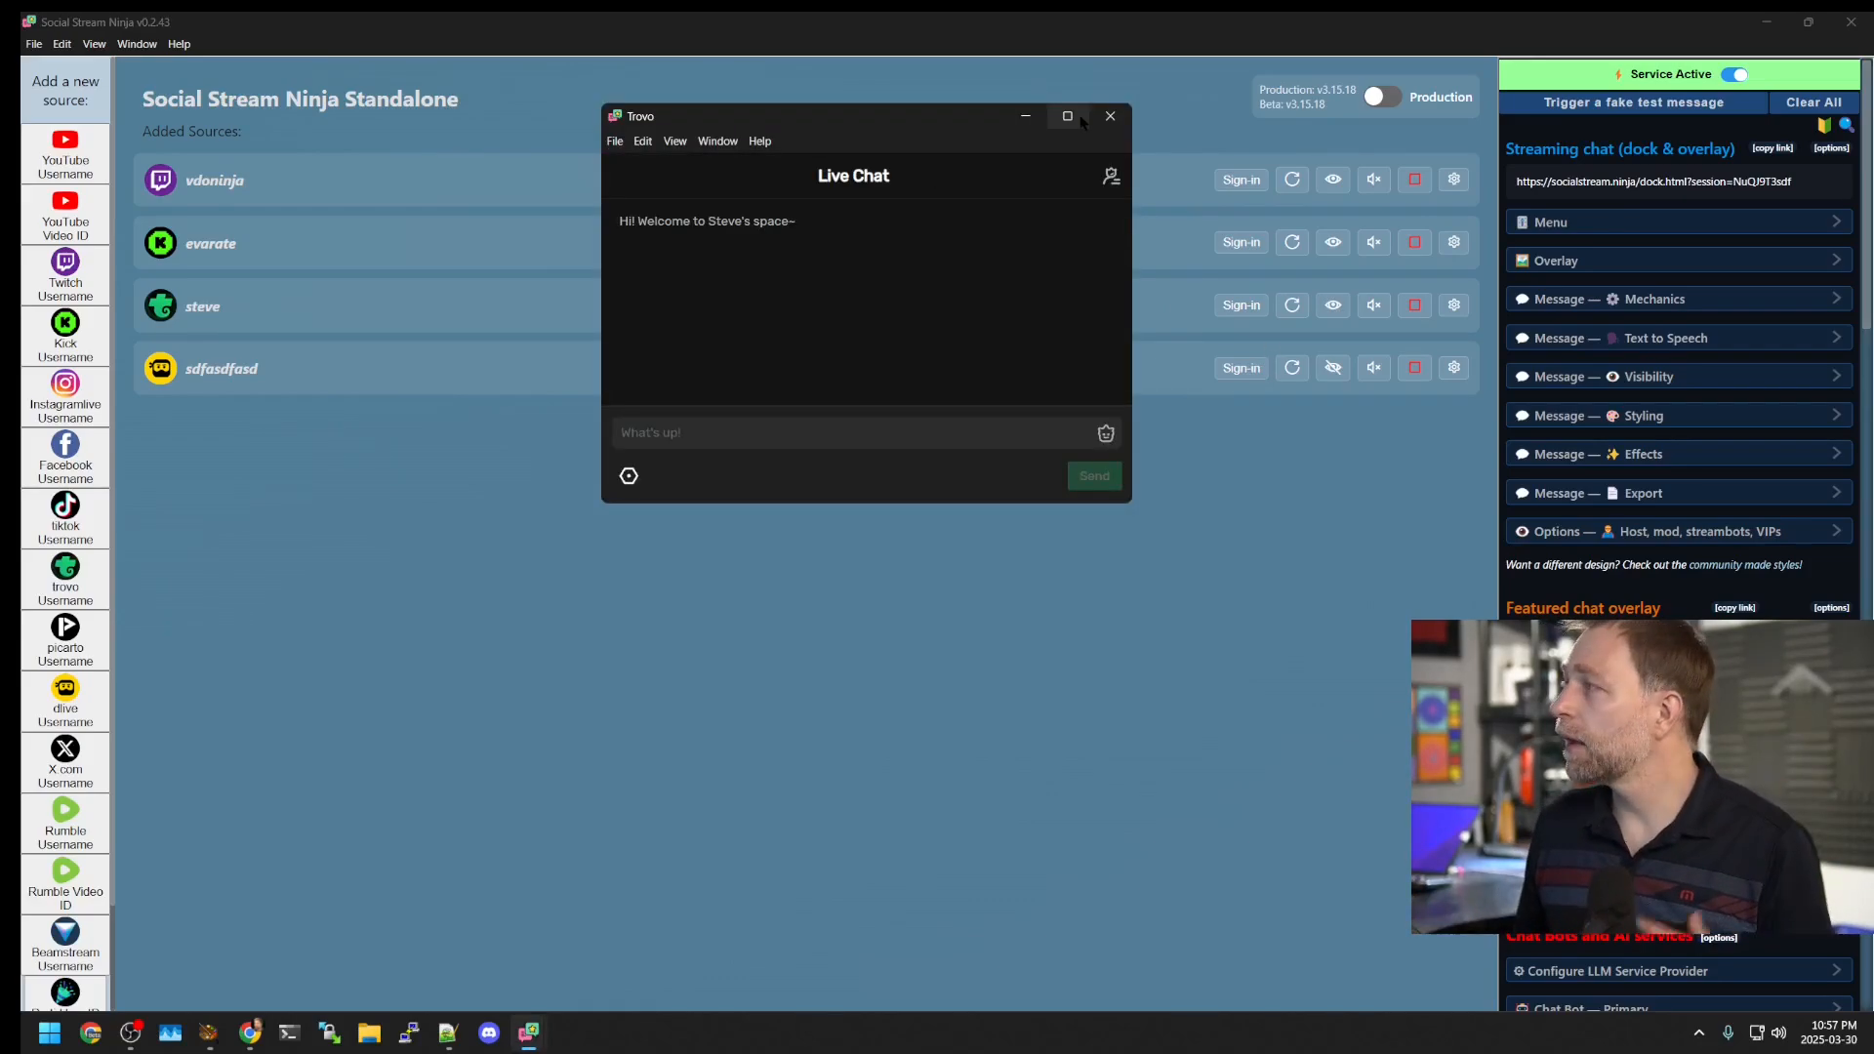
mouse_move(1082, 121)
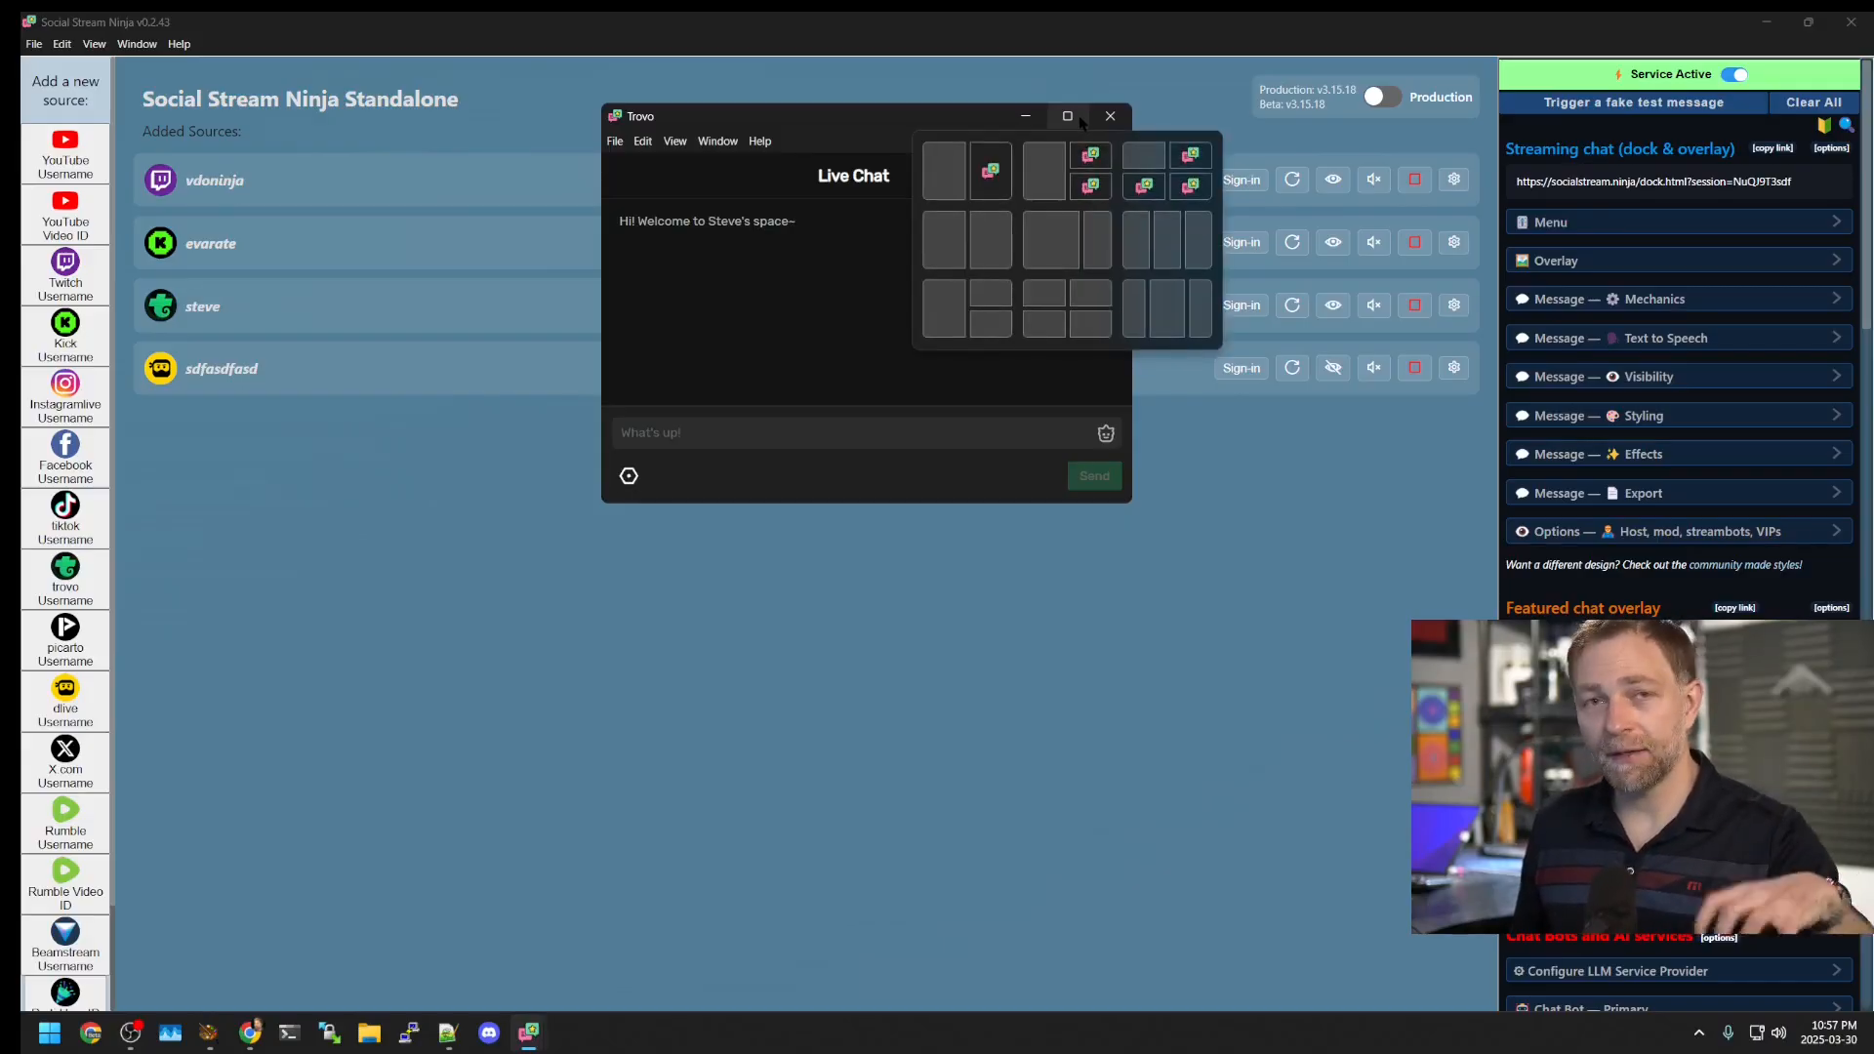
click(1109, 115)
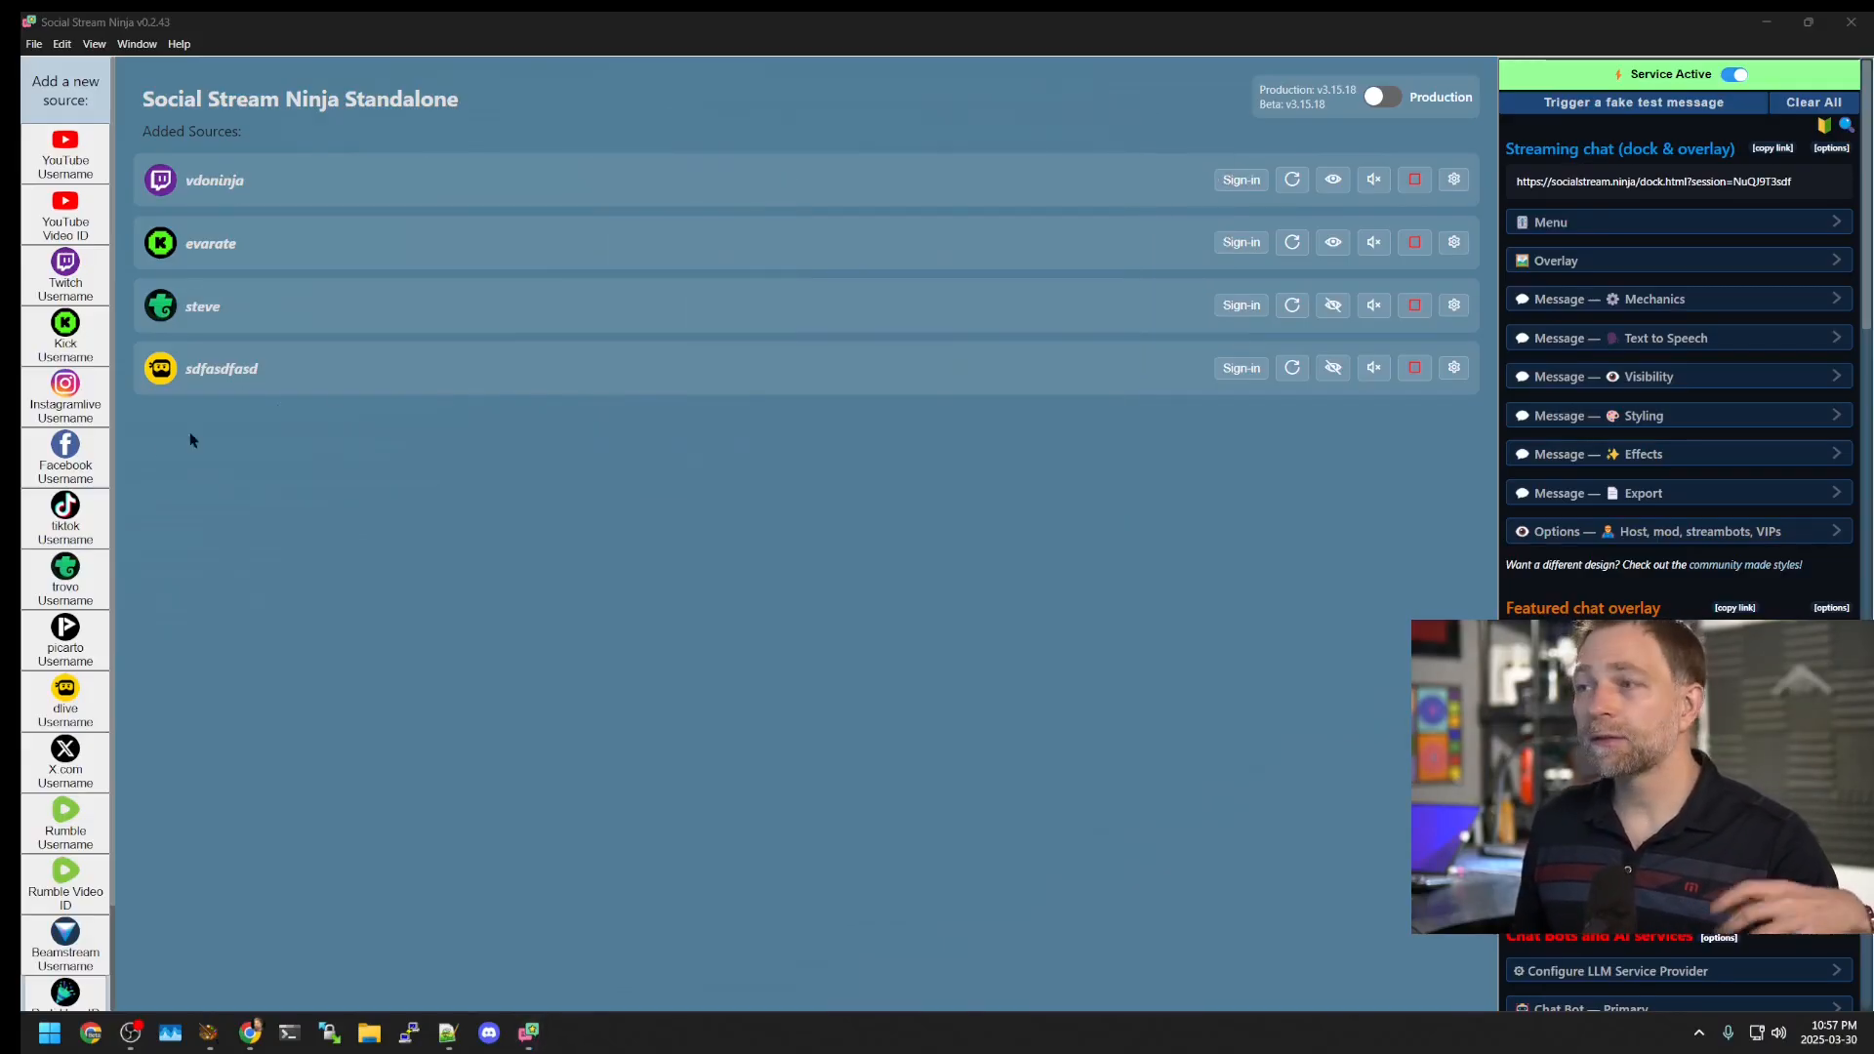
Step: Add a Facebook source 'asasfasdf', activate it, and move and enlarge its window
click(80, 457)
text(asasfasdf)
click(597, 483)
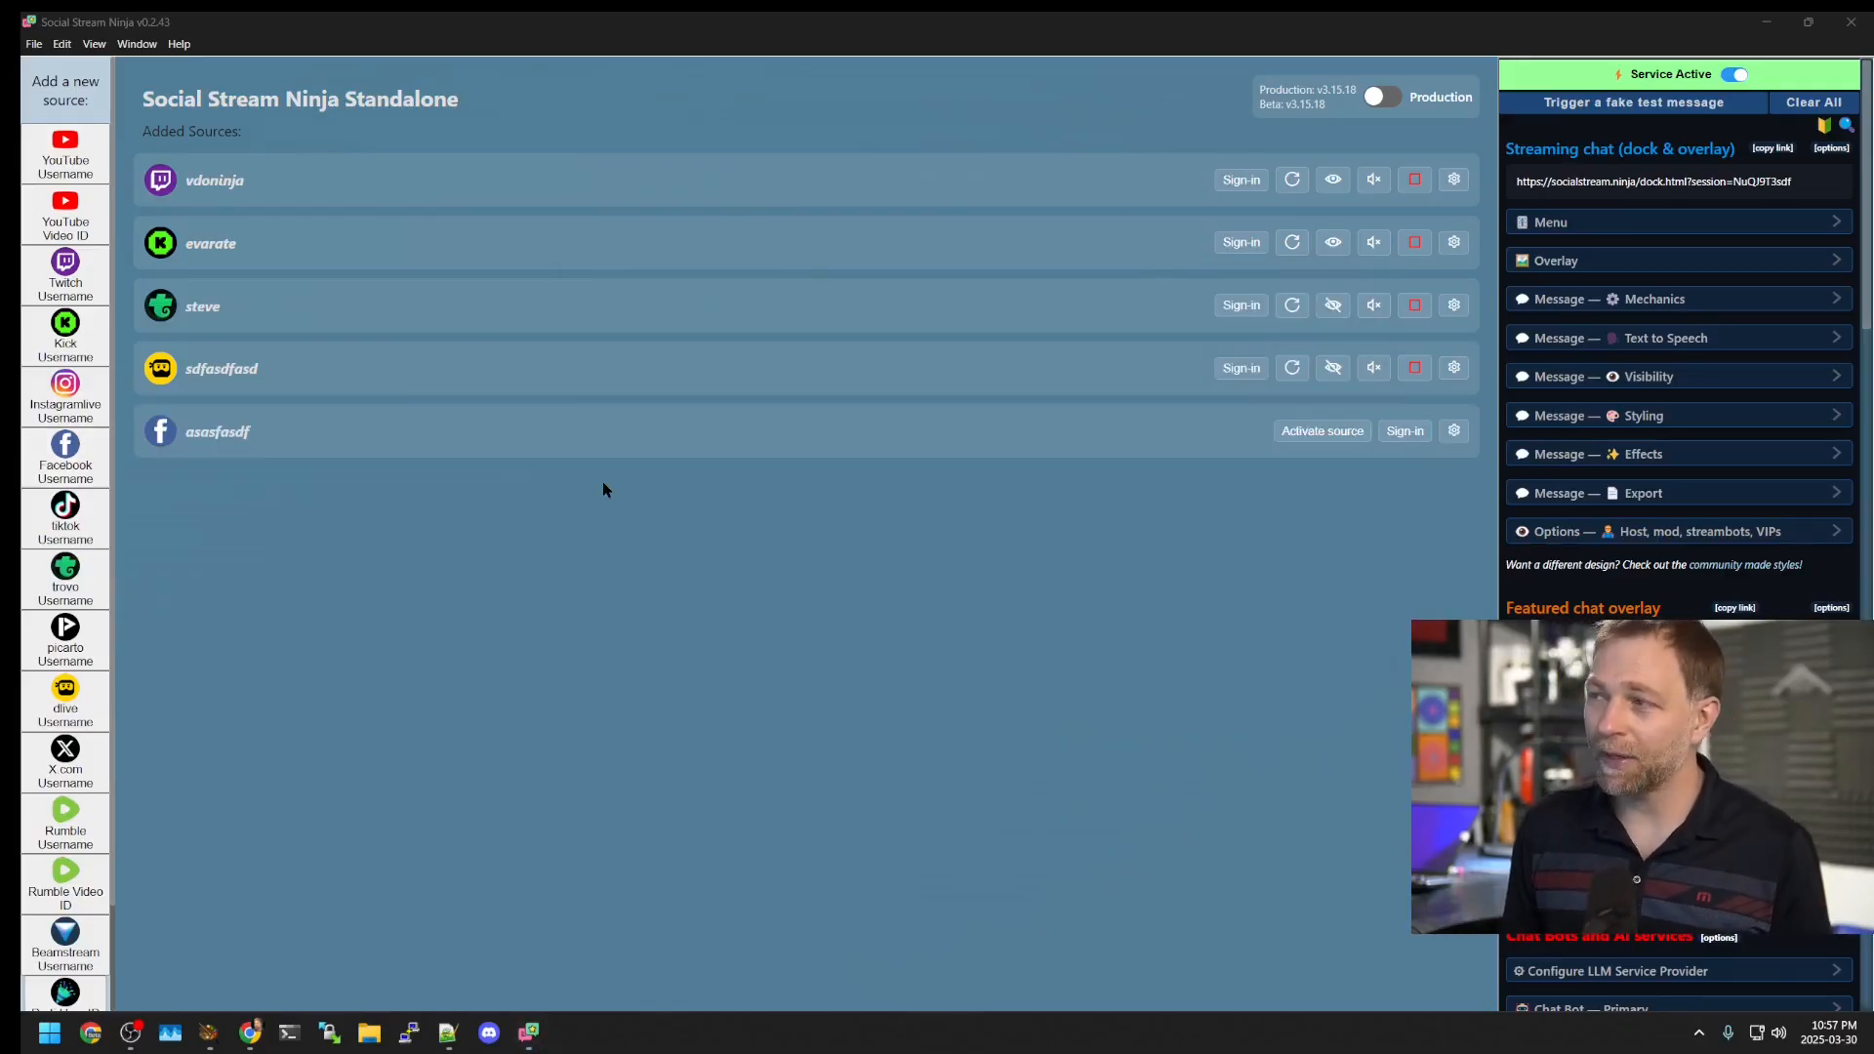
click(1292, 431)
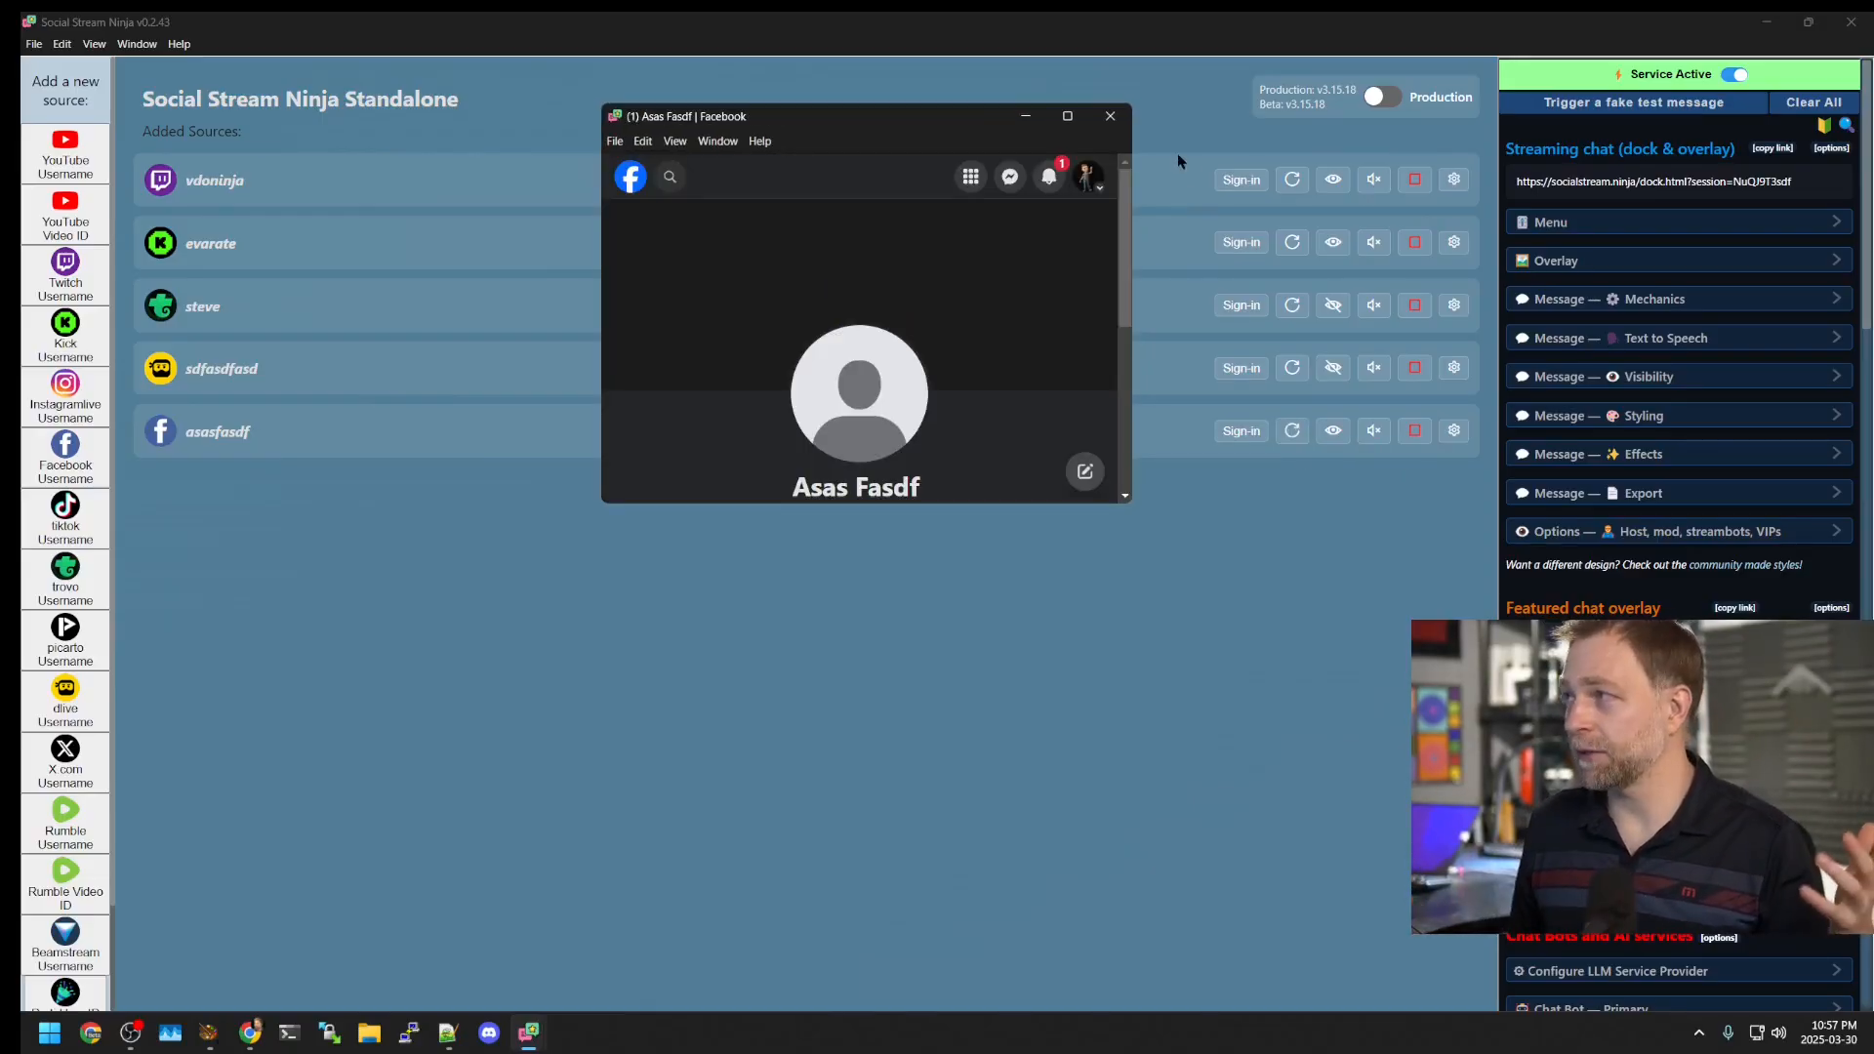
drag(863, 117, 513, 170)
drag(774, 565, 1170, 823)
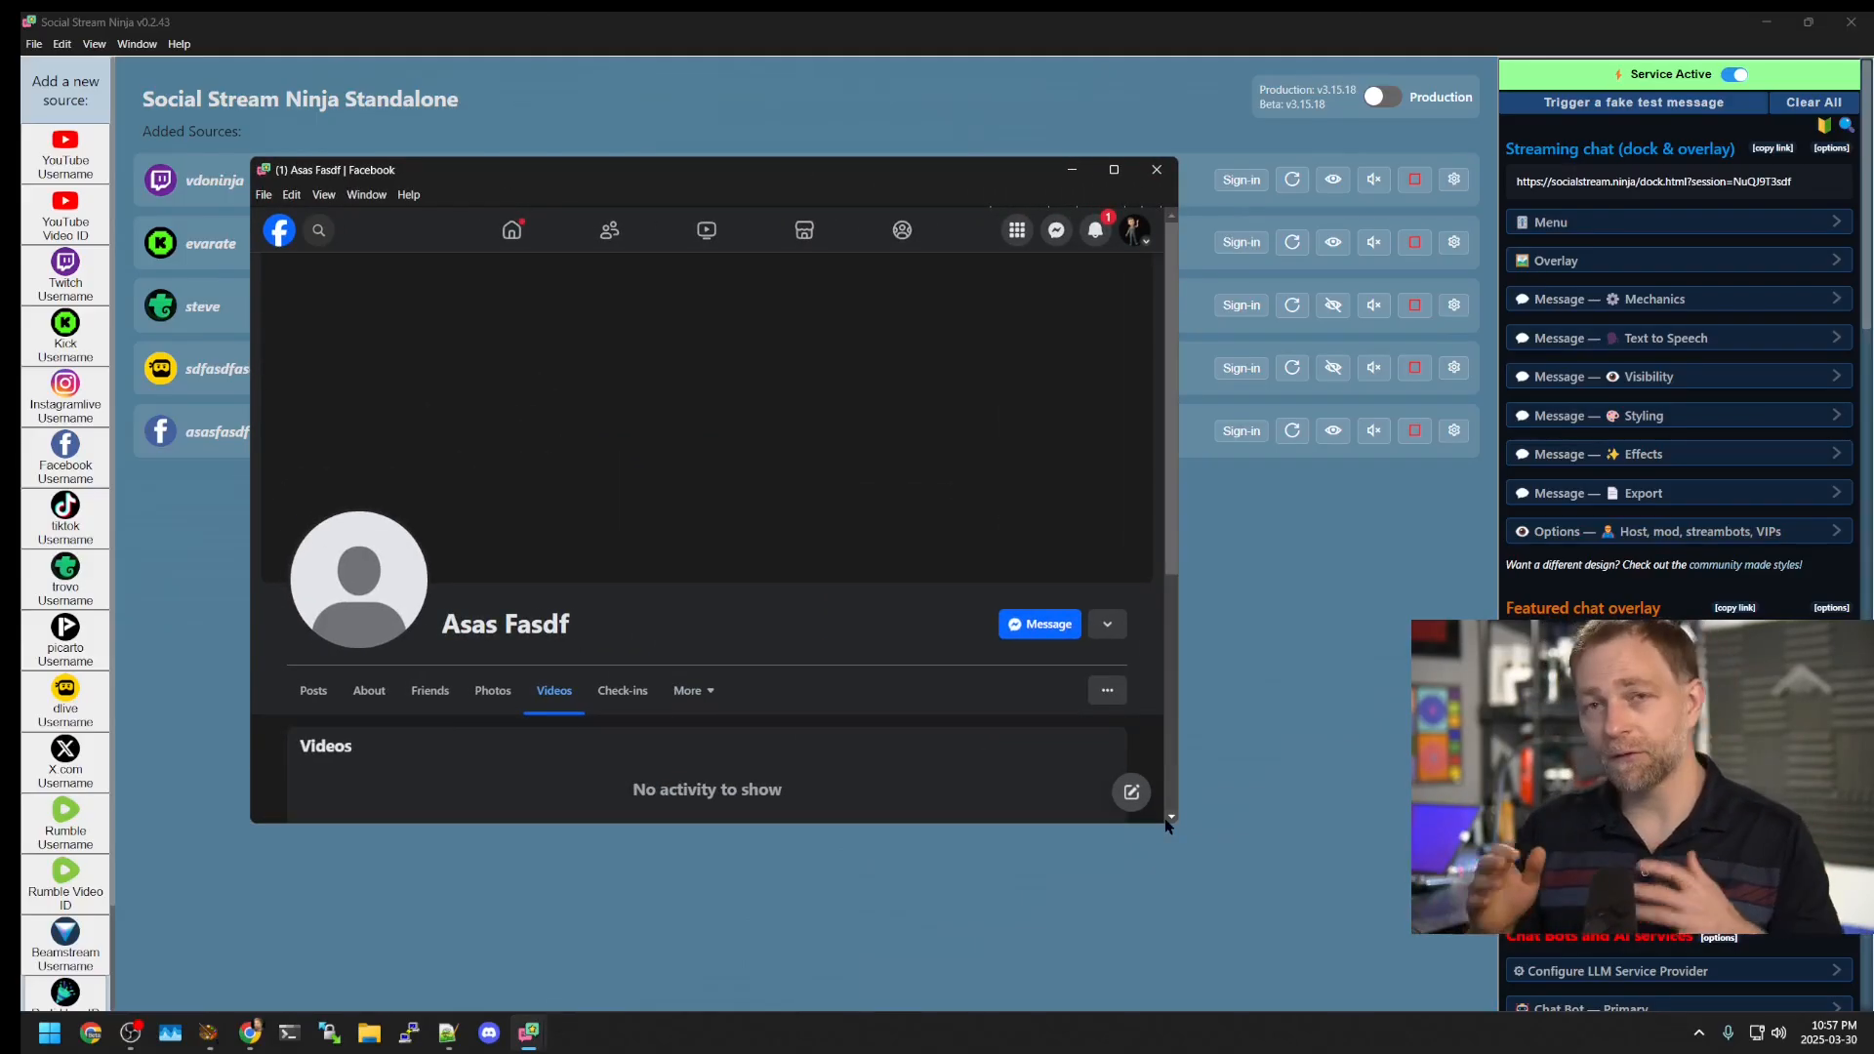
scroll(828, 639, down, 2)
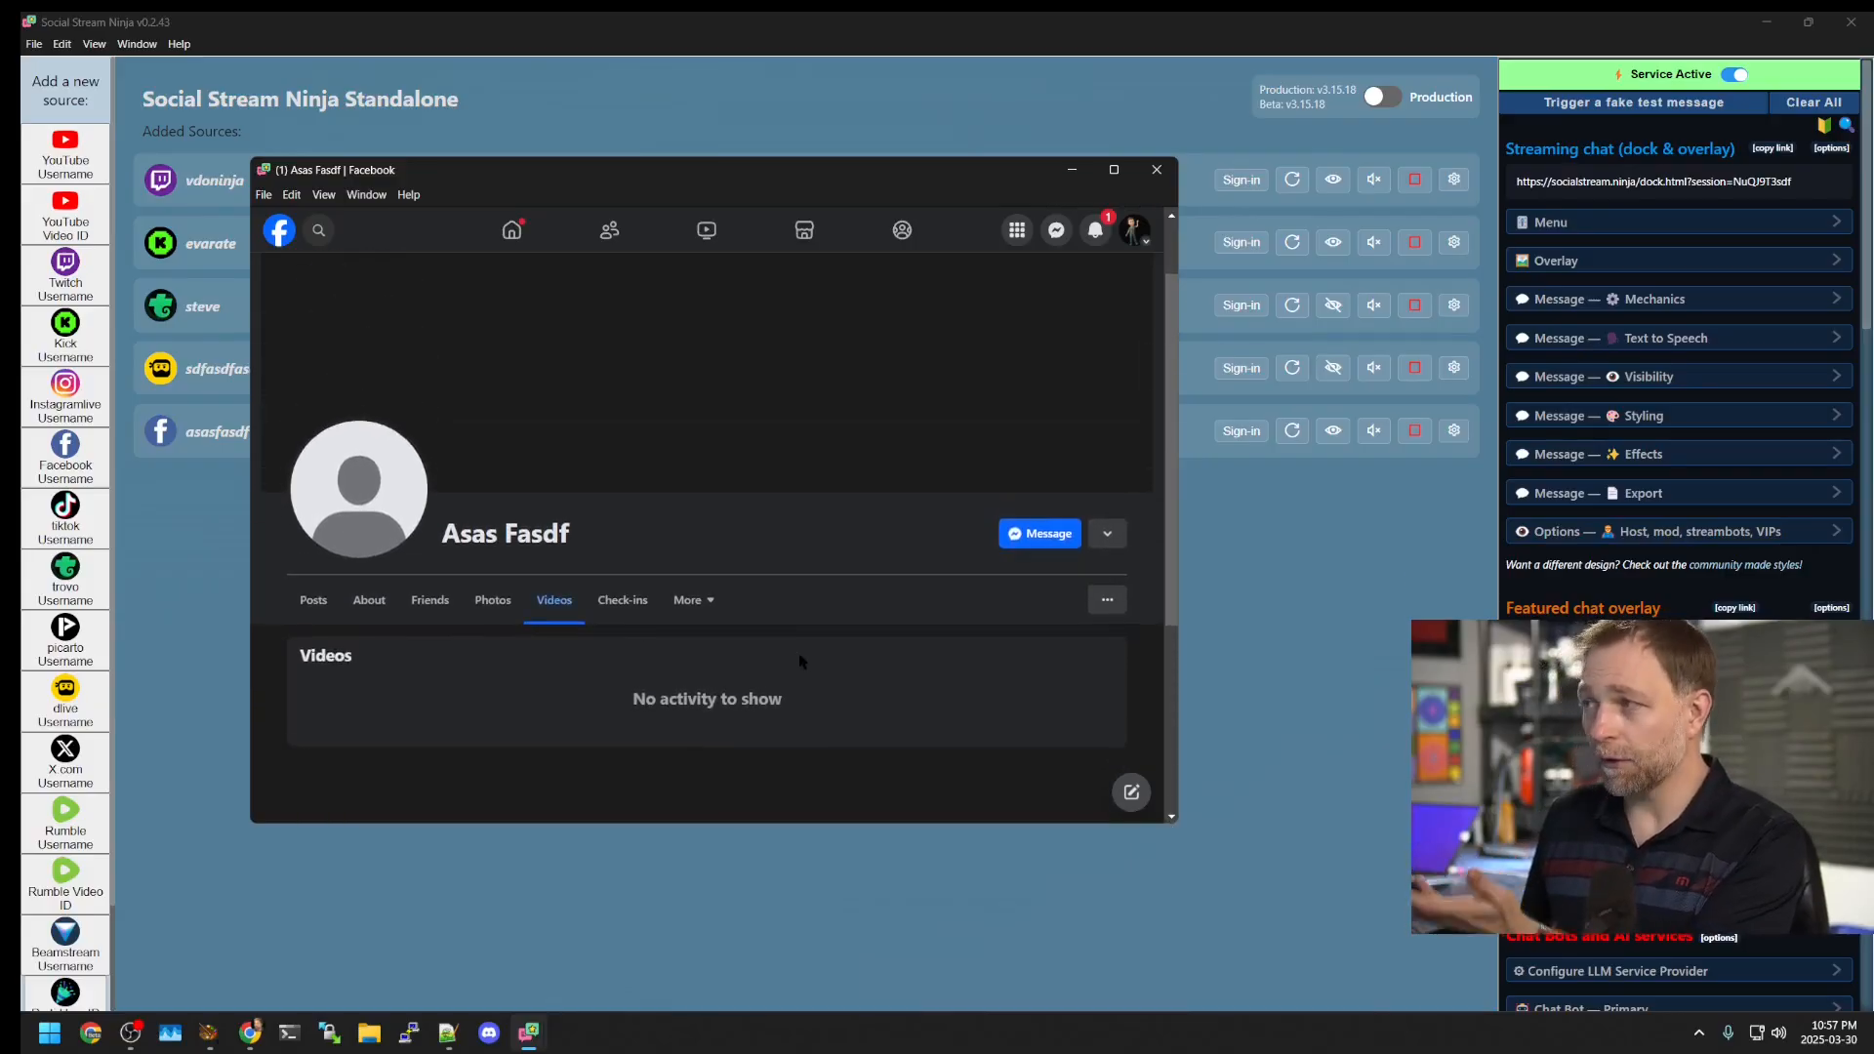
scroll(605, 644, up, 2)
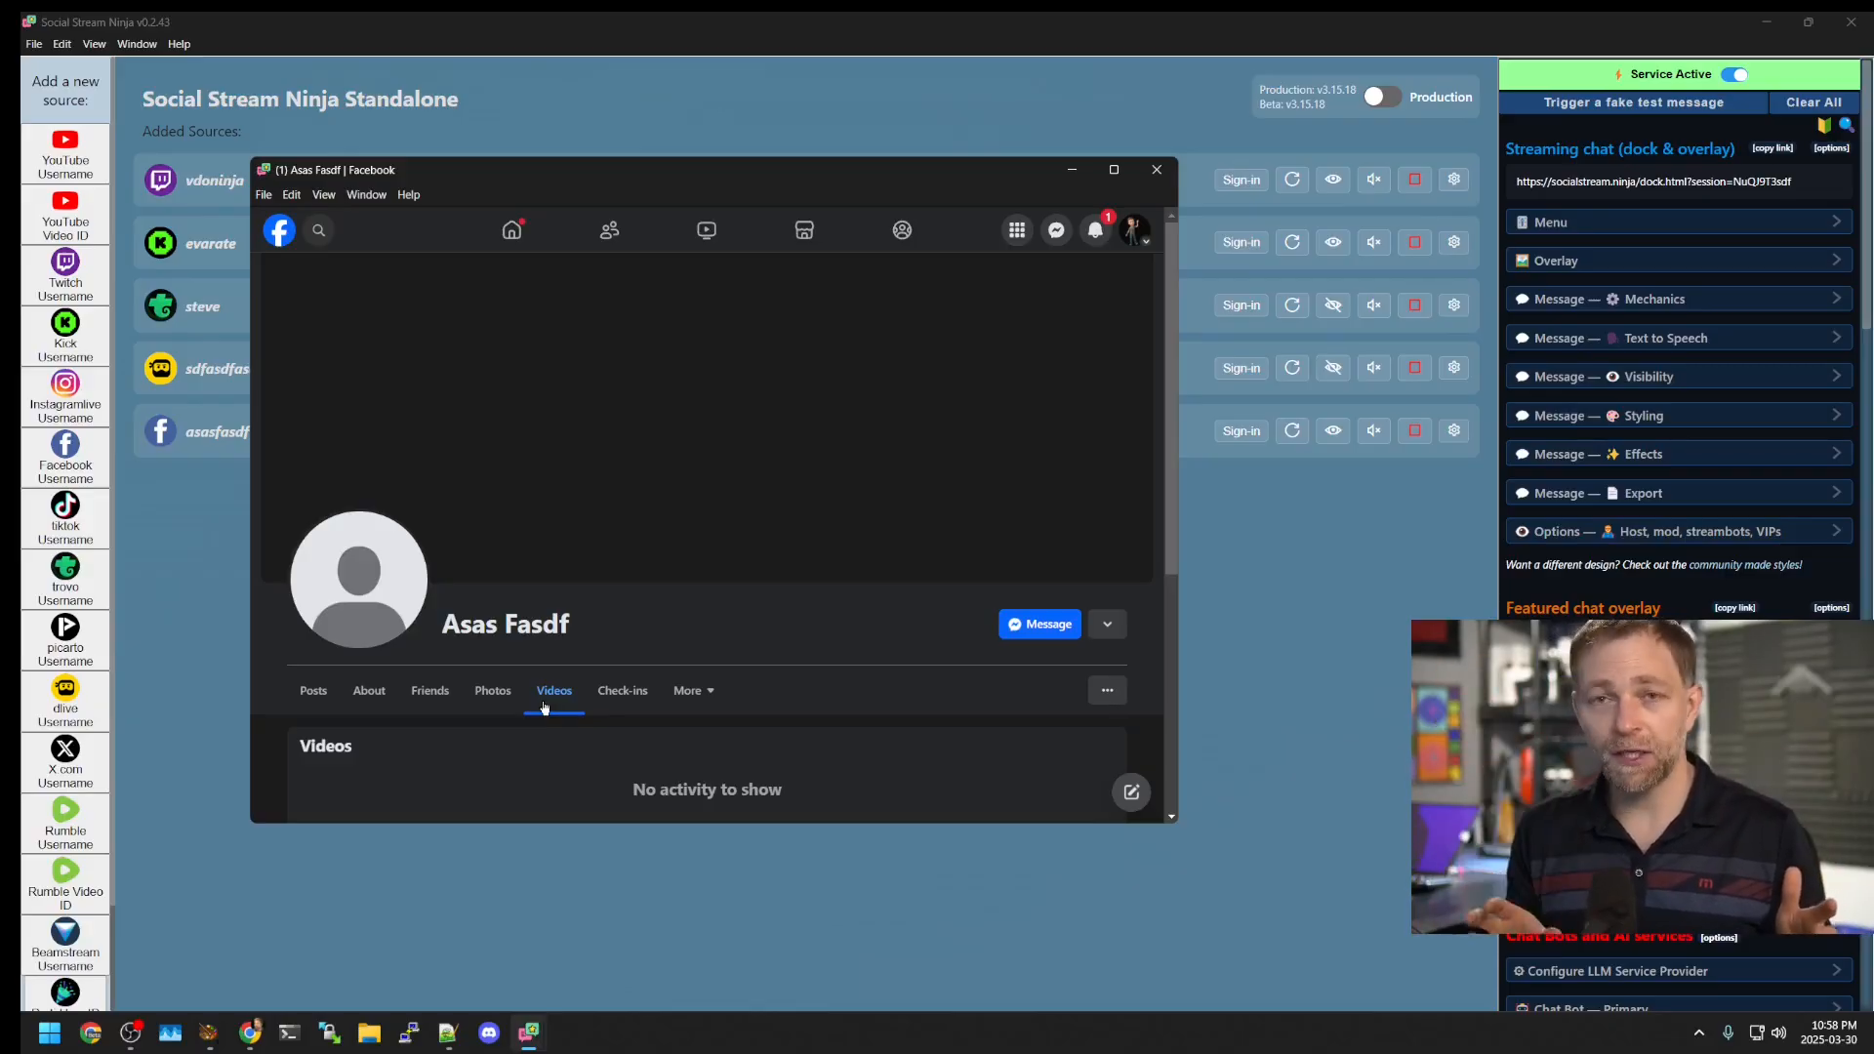
Step: Navigate Facebook to Video > Live, open a live stream, then close the window
click(279, 231)
click(410, 472)
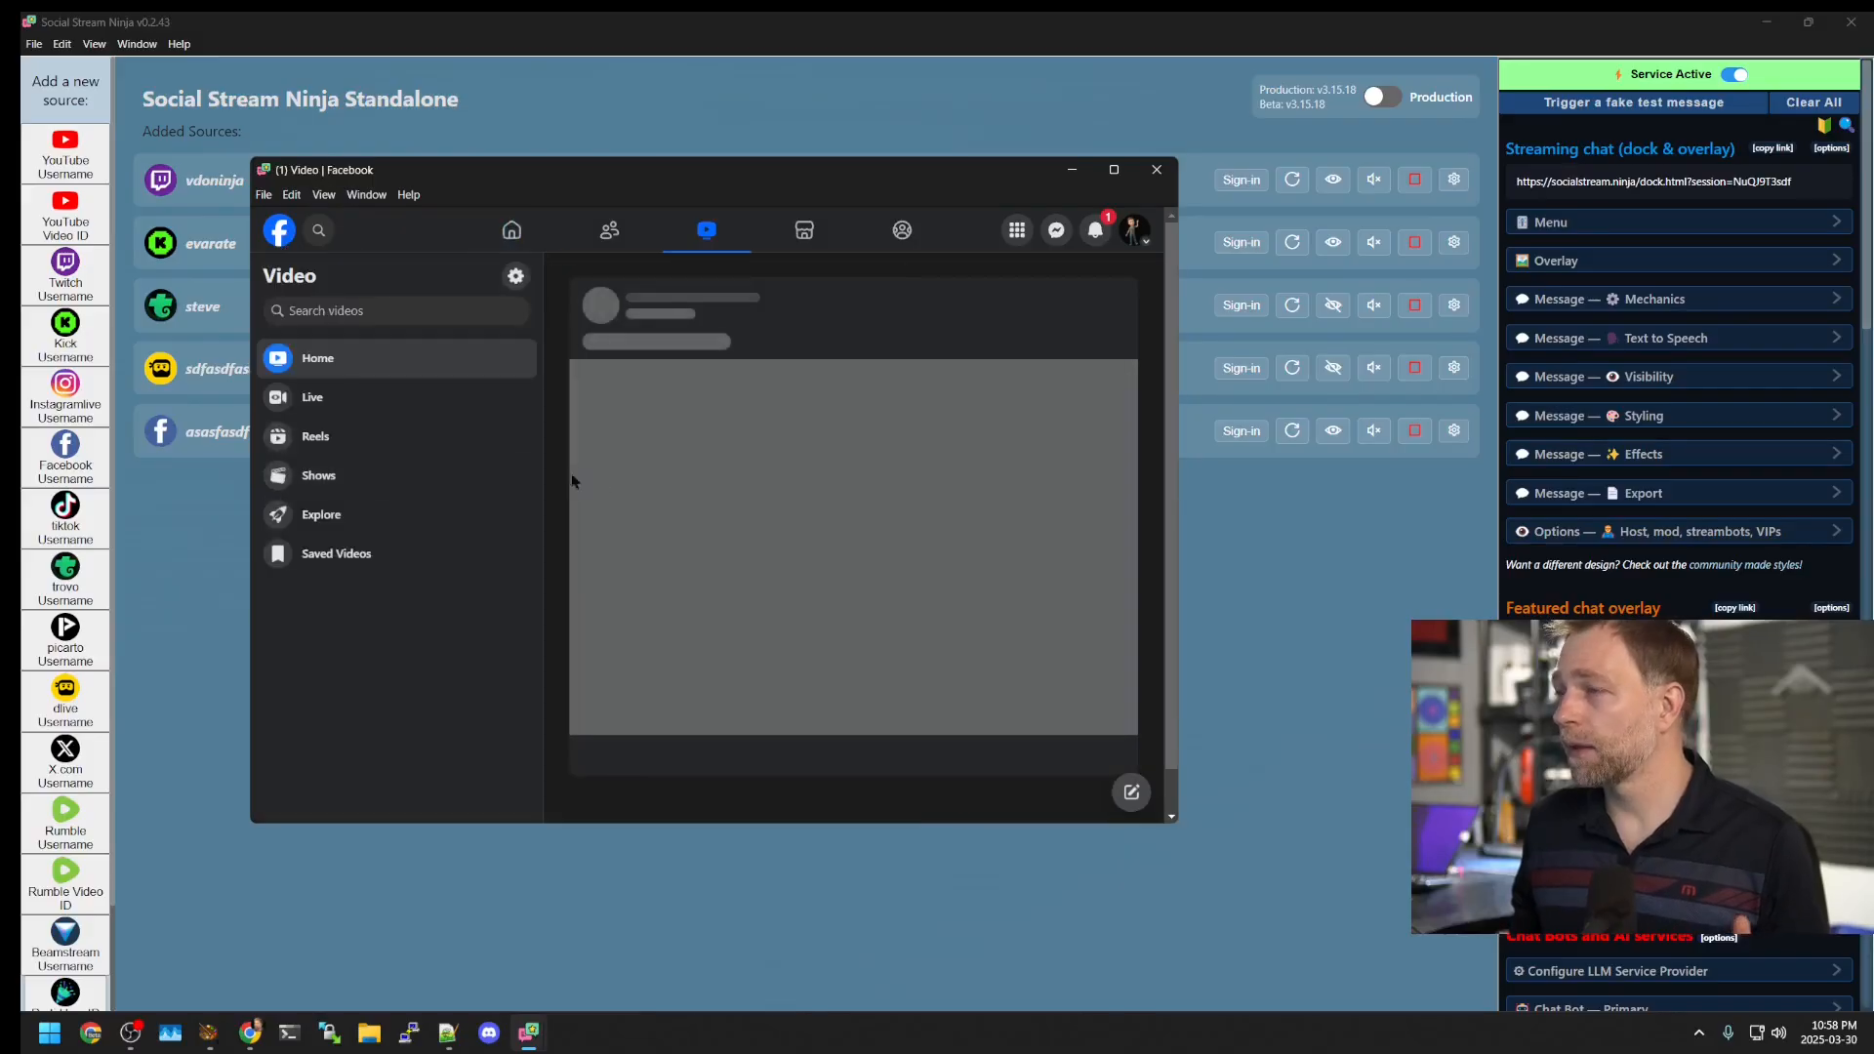
click(350, 403)
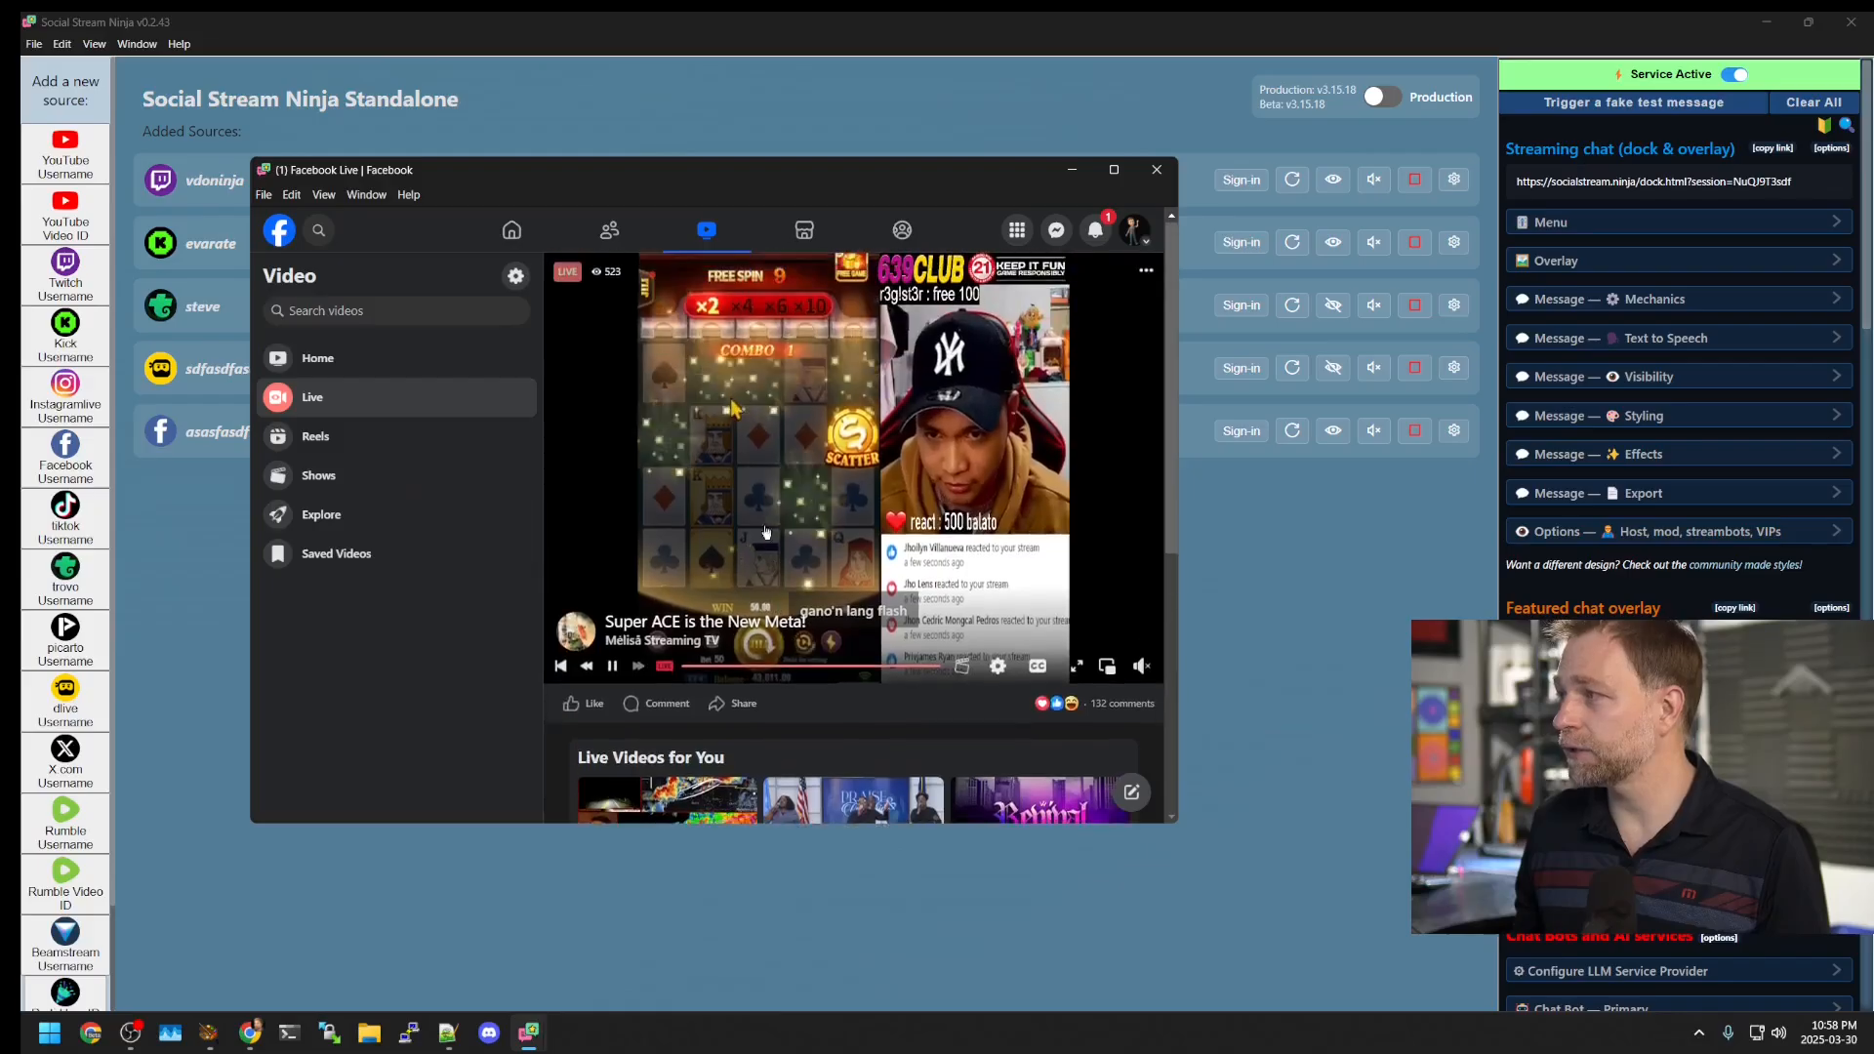
click(768, 541)
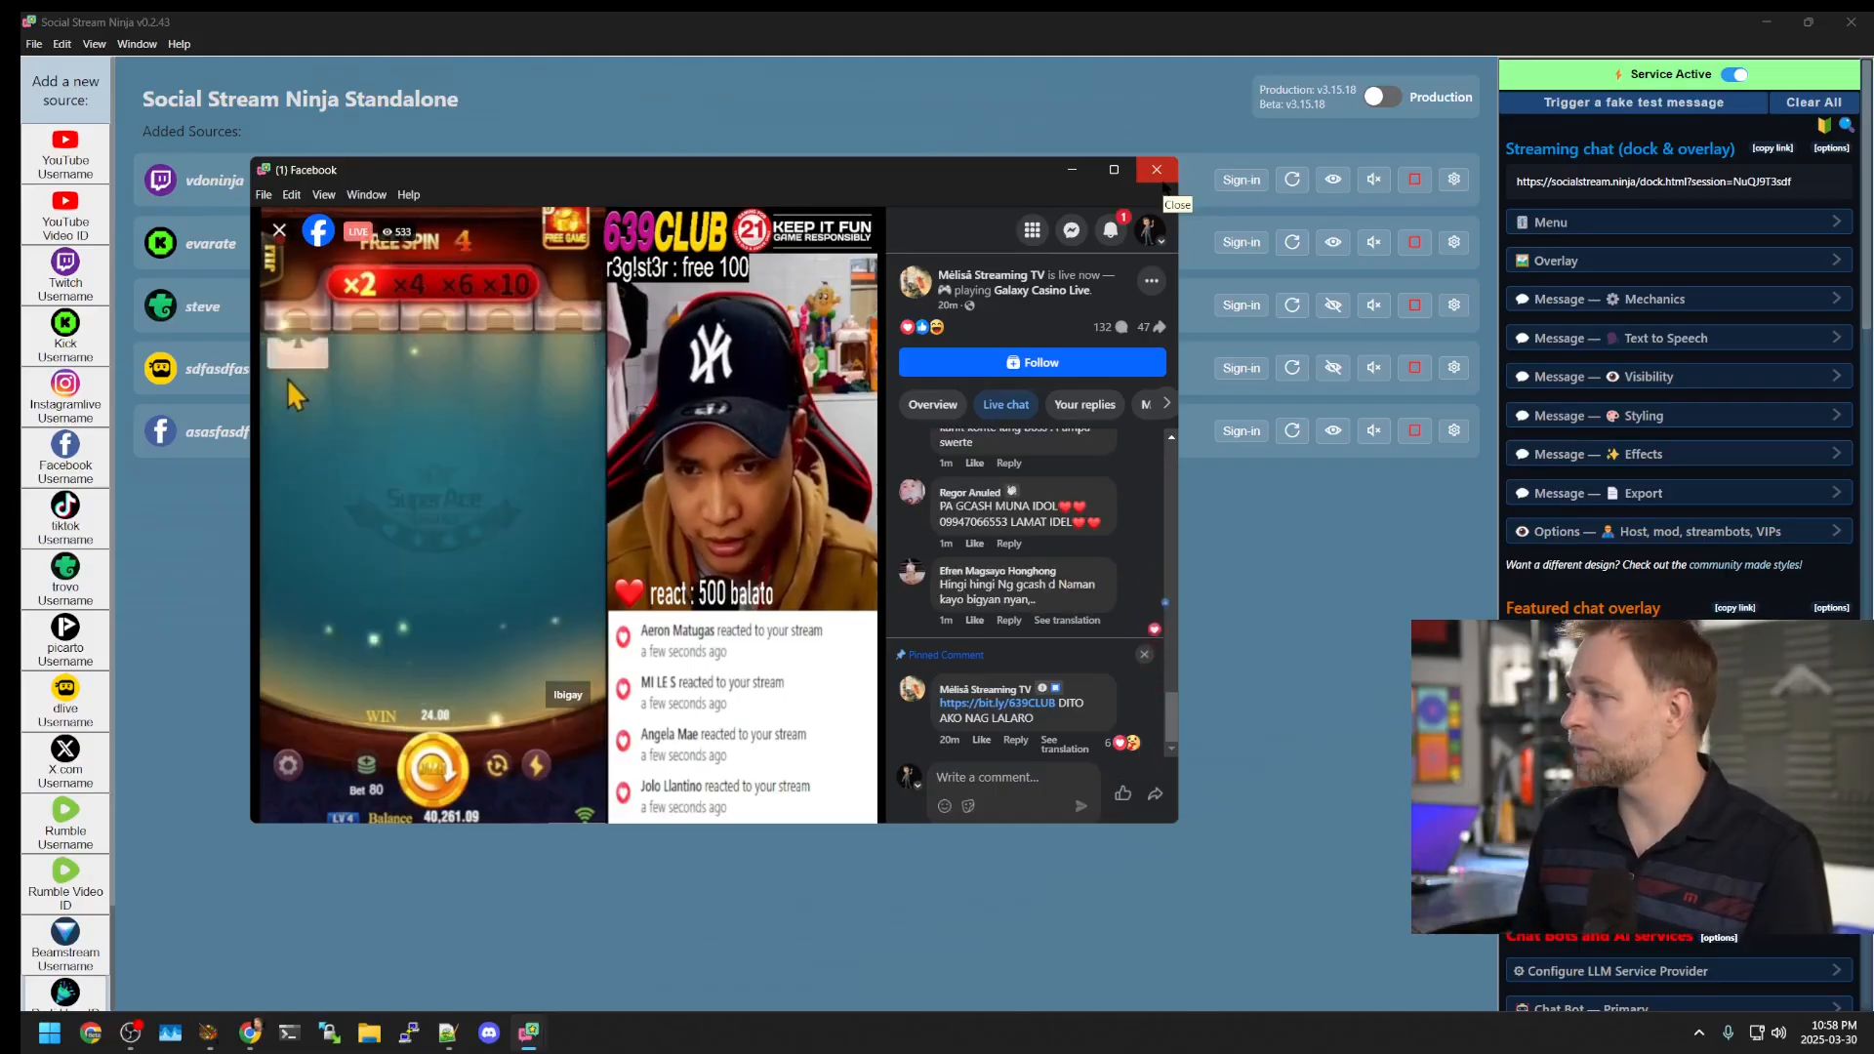
click(1159, 178)
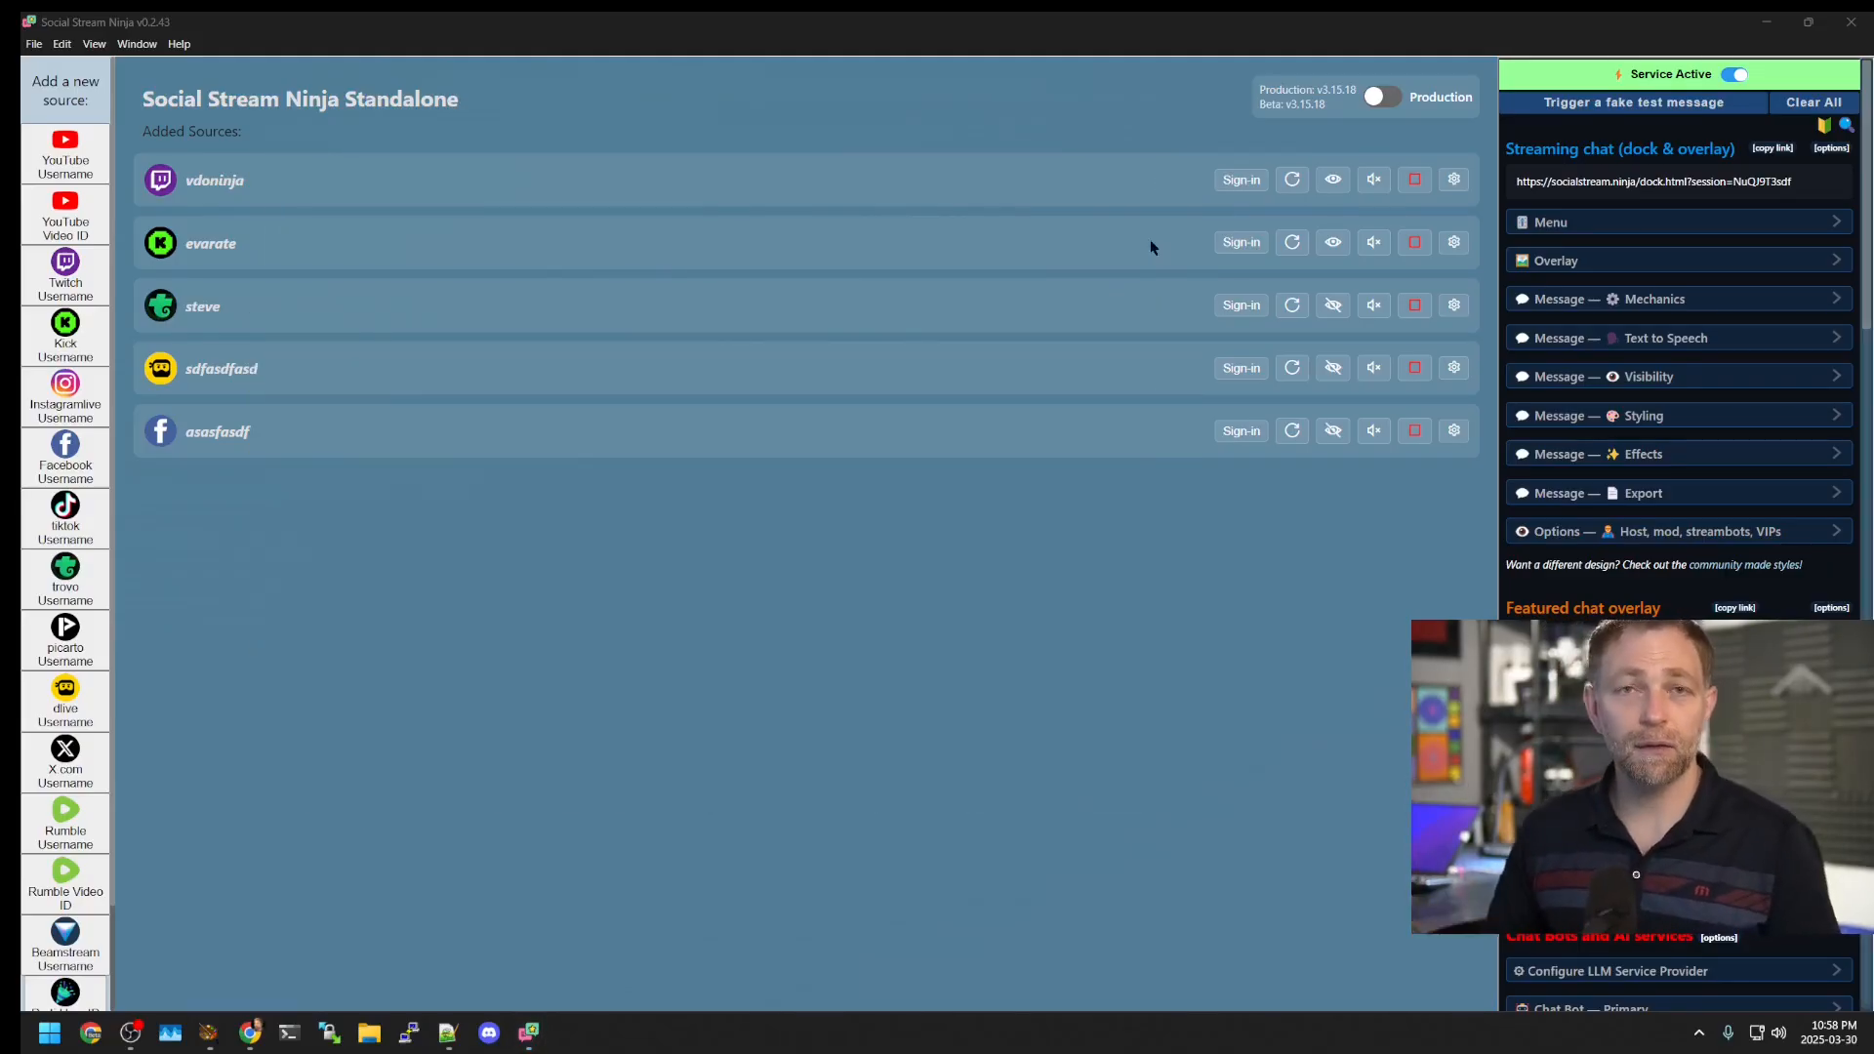
Step: Reopen the Facebook window, pause the live video, and hide the window again
click(1333, 431)
click(1155, 173)
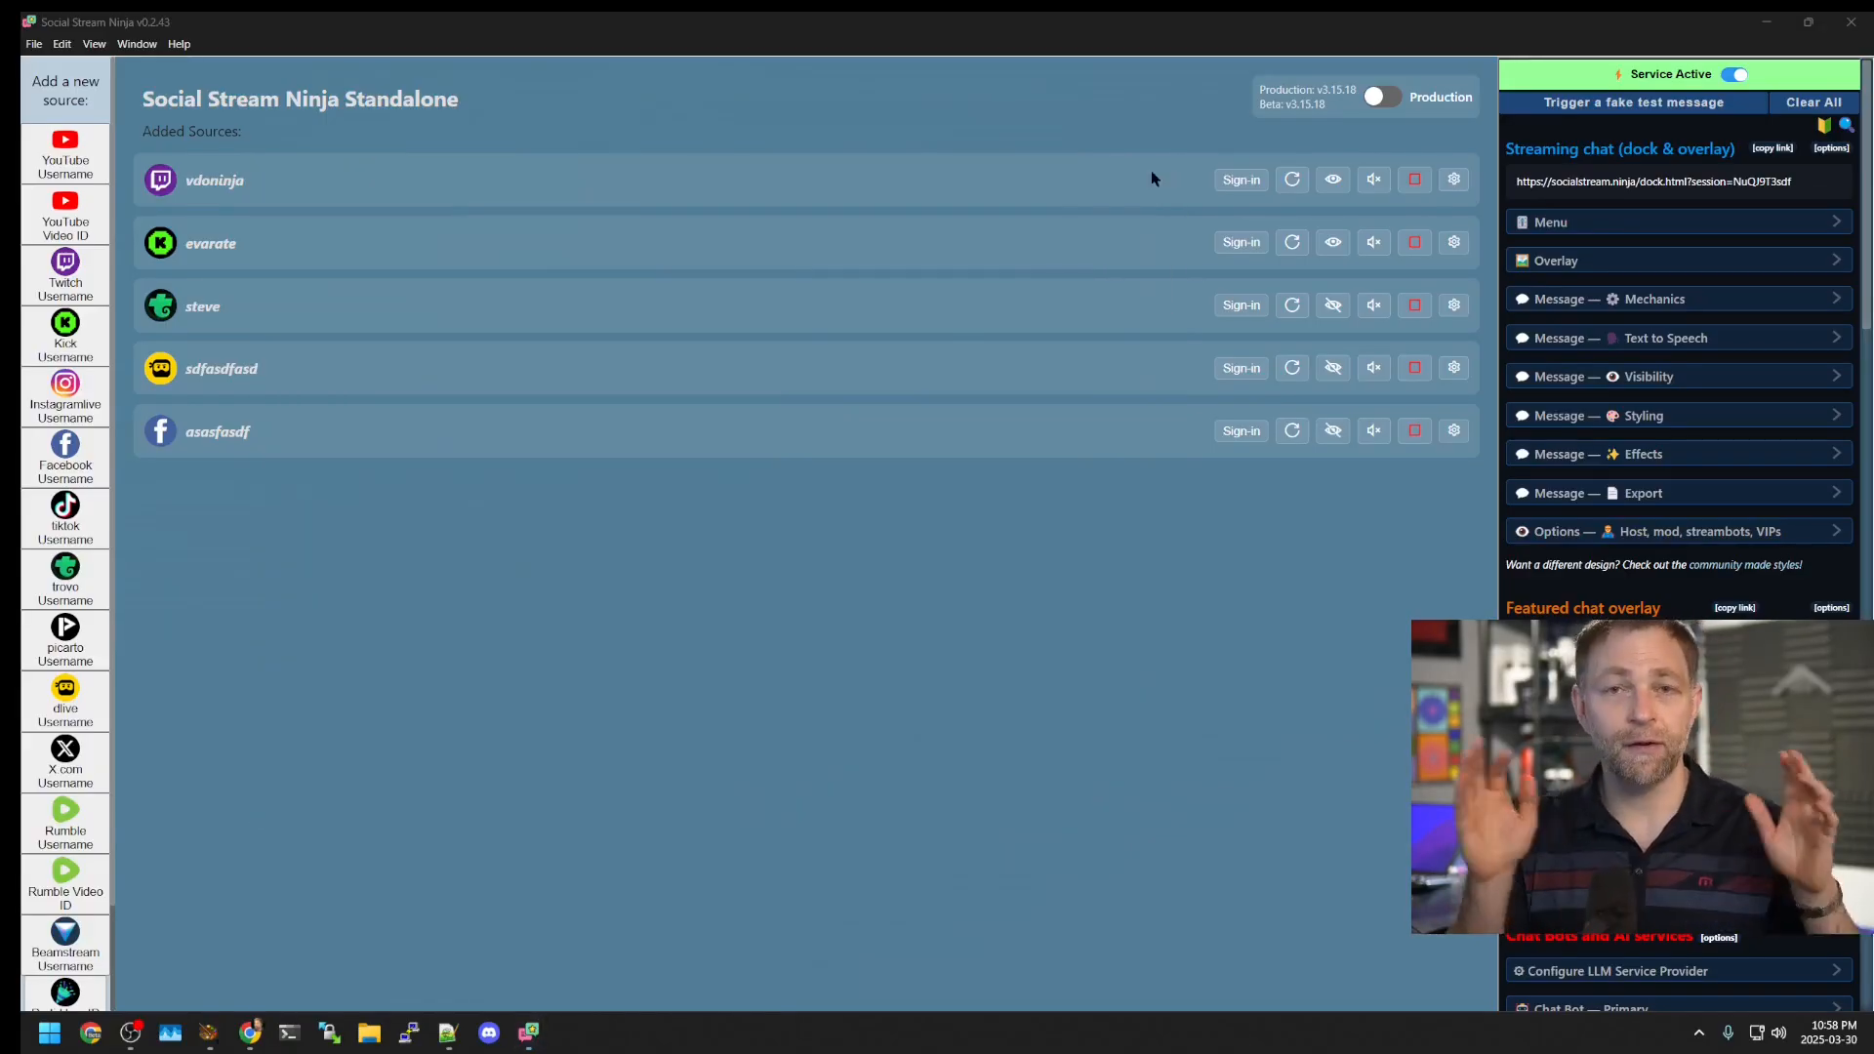
click(1333, 431)
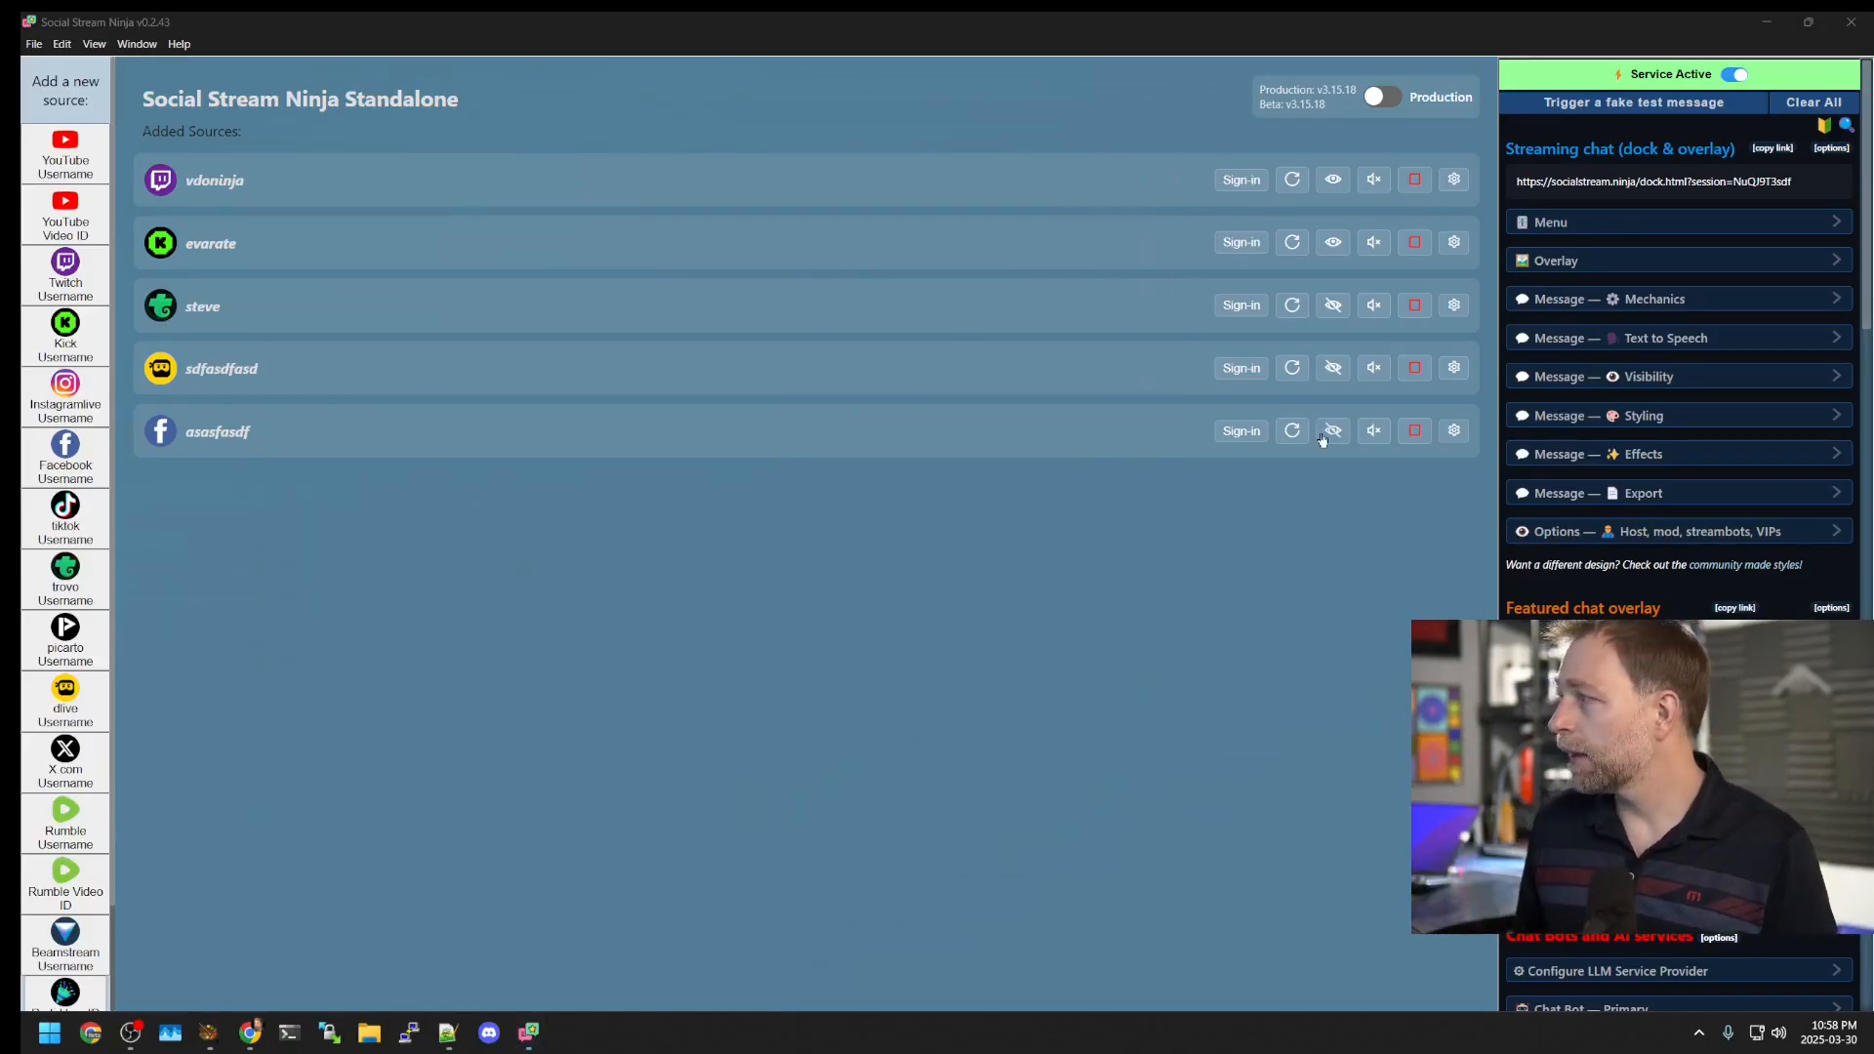
click(661, 677)
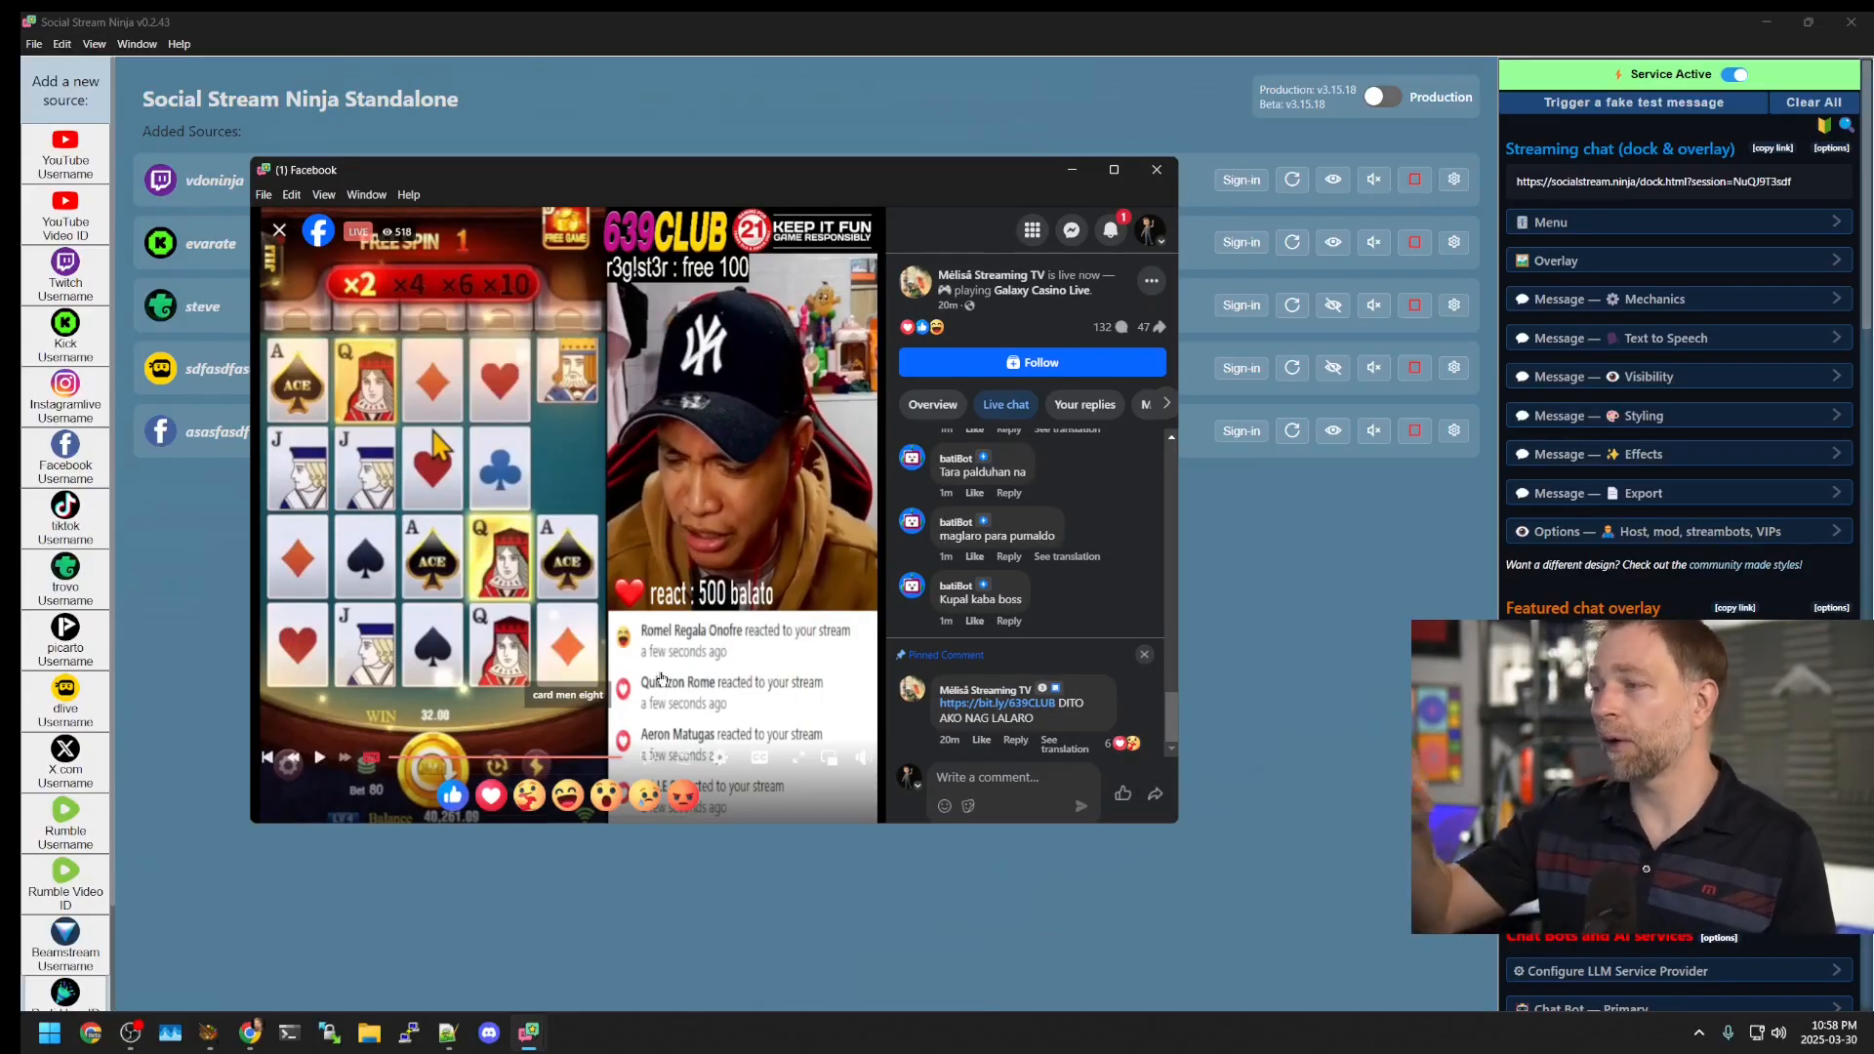
click(1156, 169)
click(1334, 430)
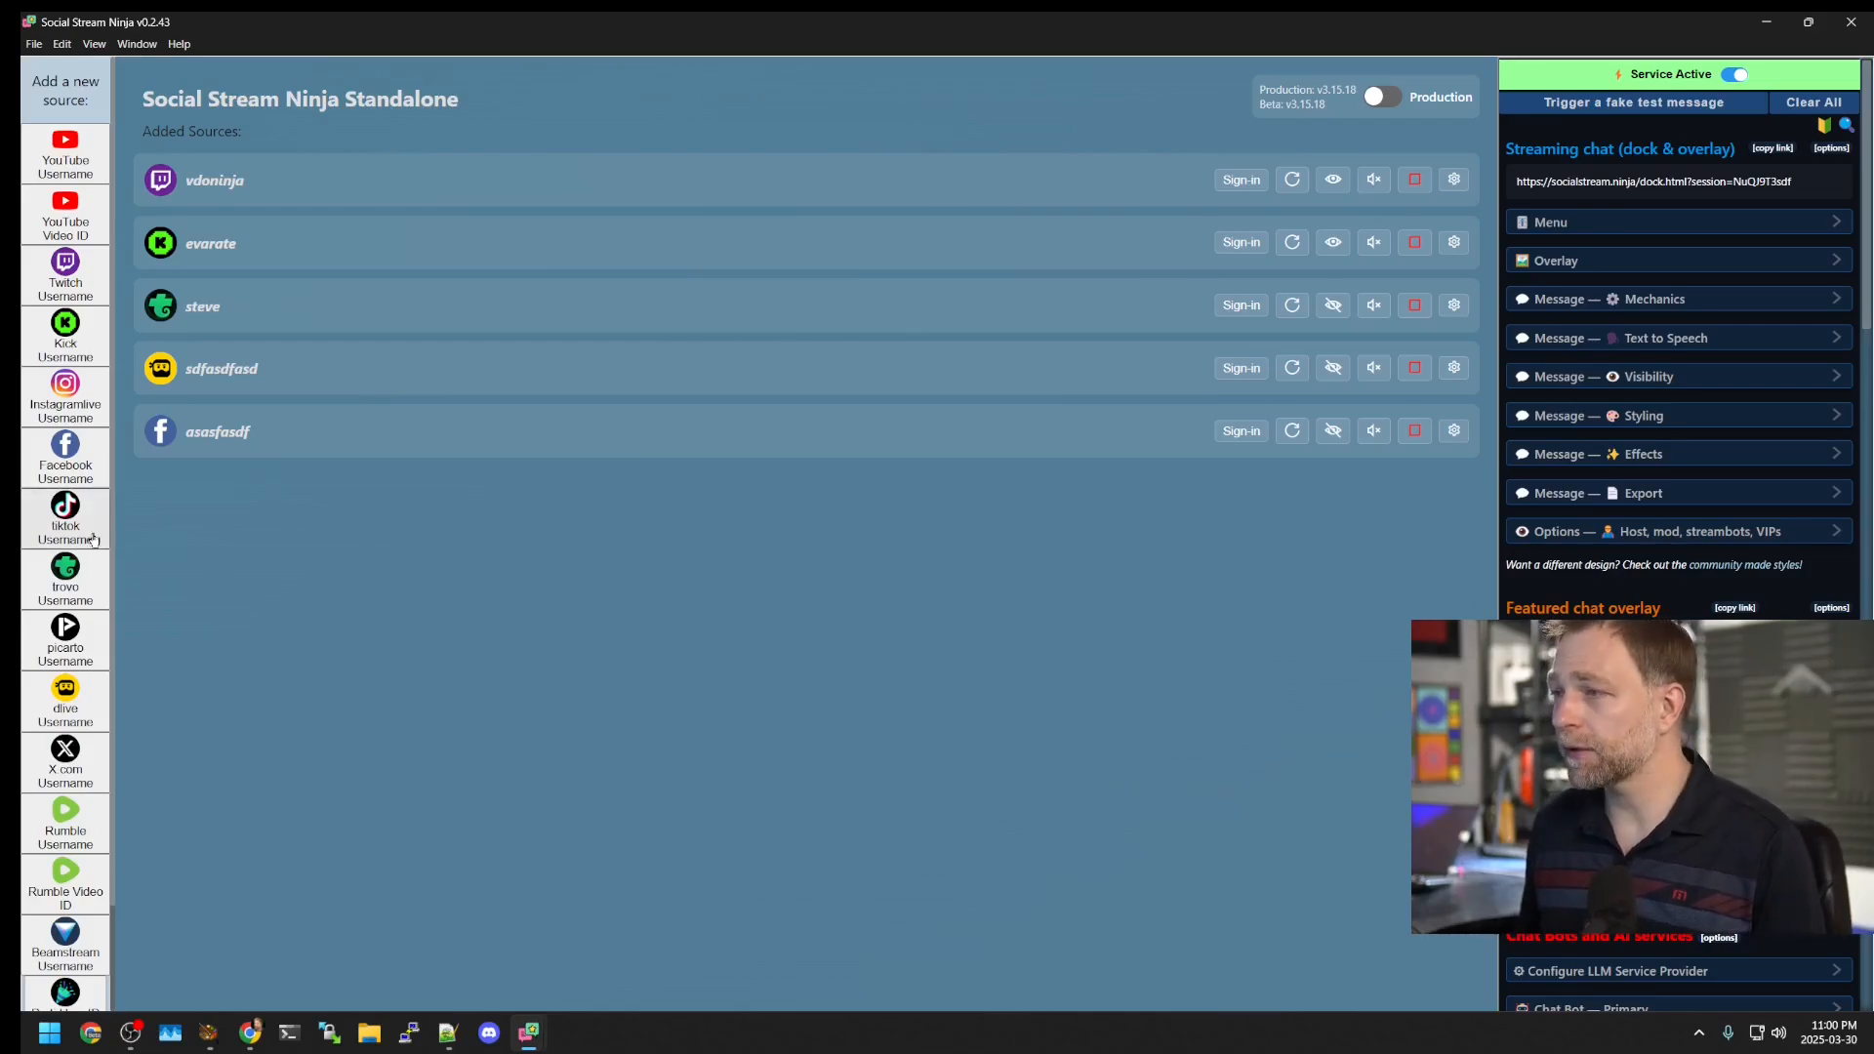
Step: Add a TikTok source for user cocoshopglobal and activate it to open its live page
click(65, 518)
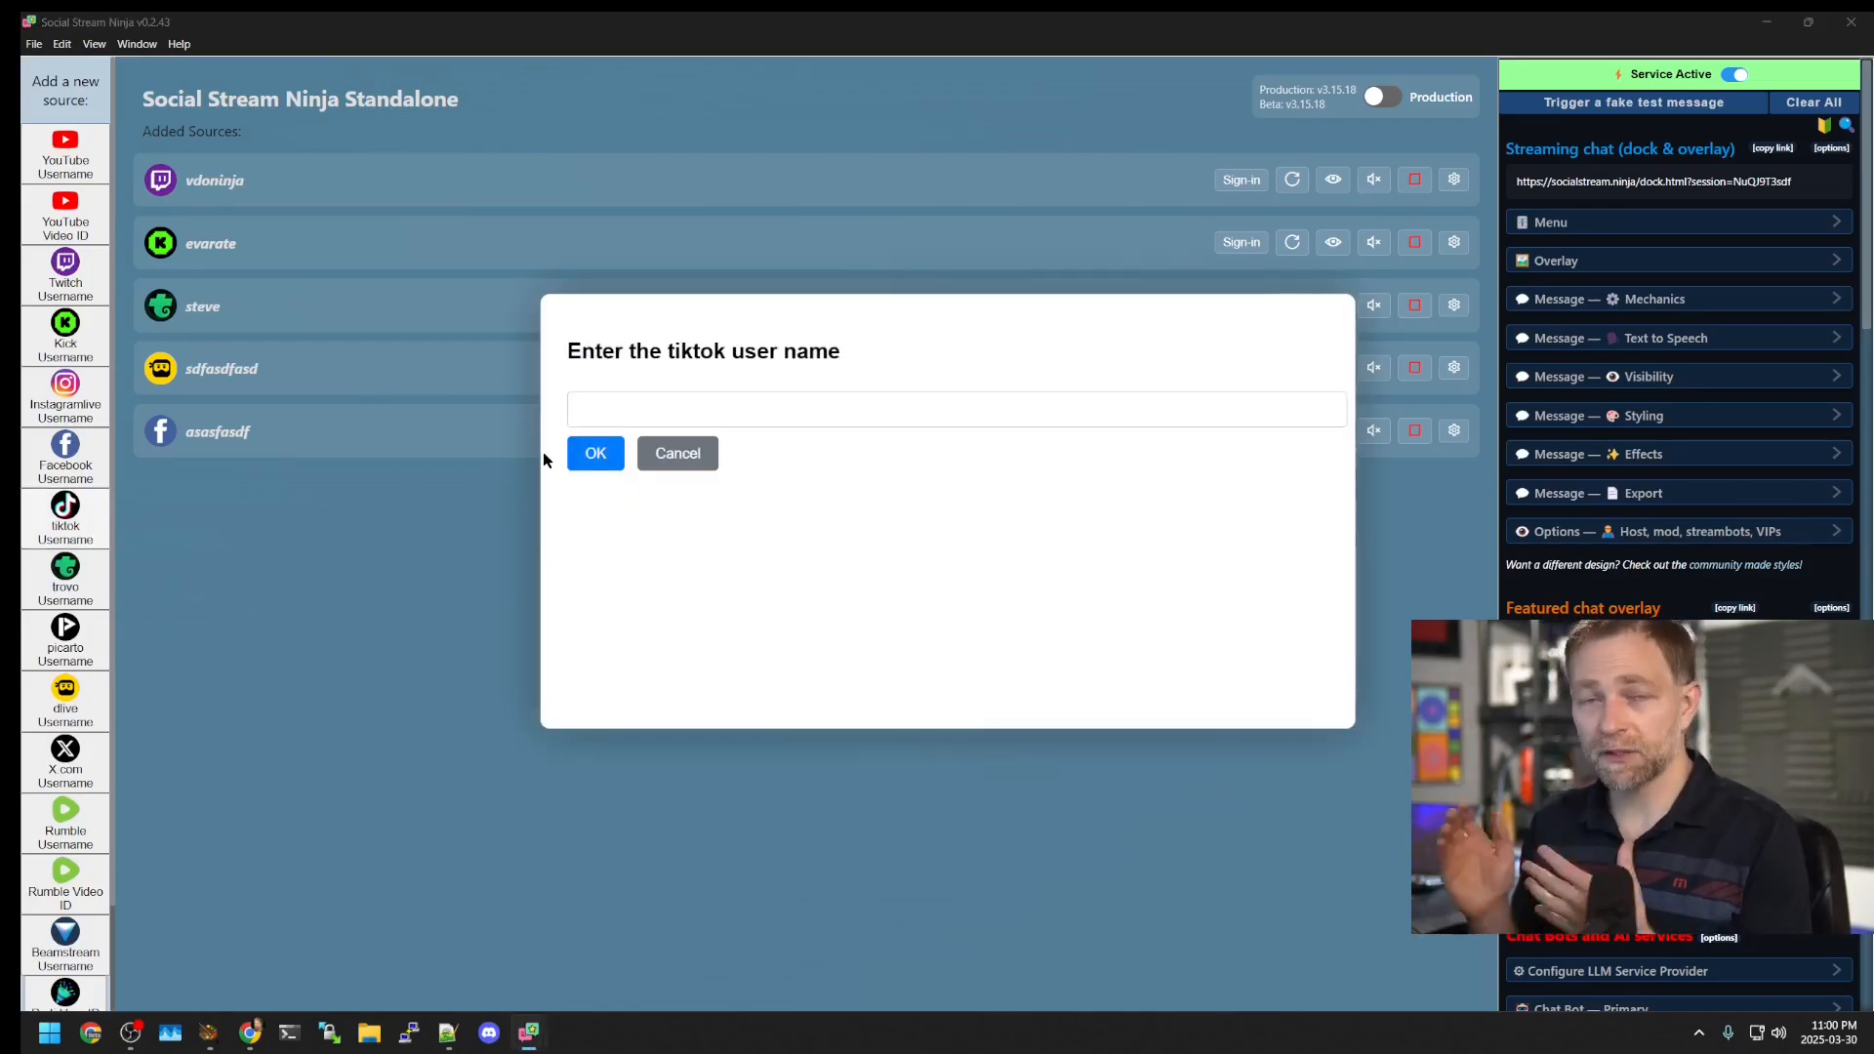
click(595, 410)
text(cocoshopglobal)
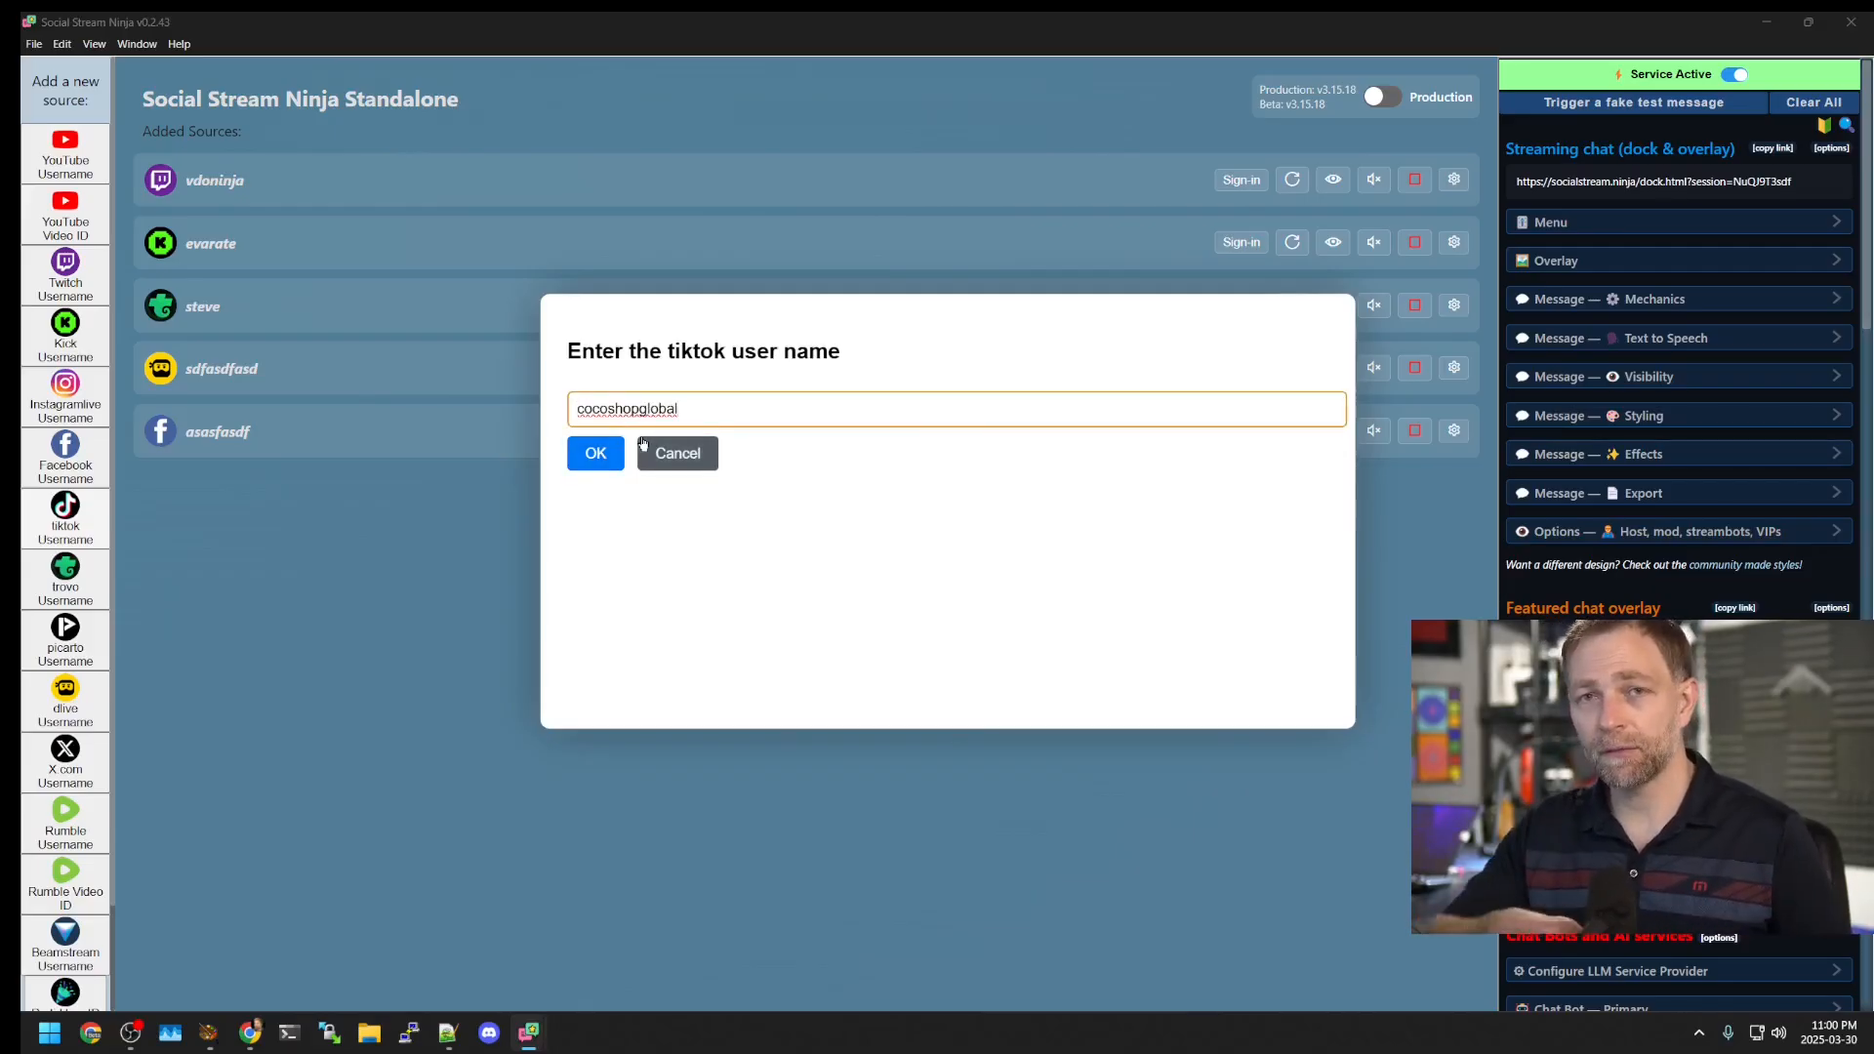
key(ctrl+a)
text(cocoshopglobal)
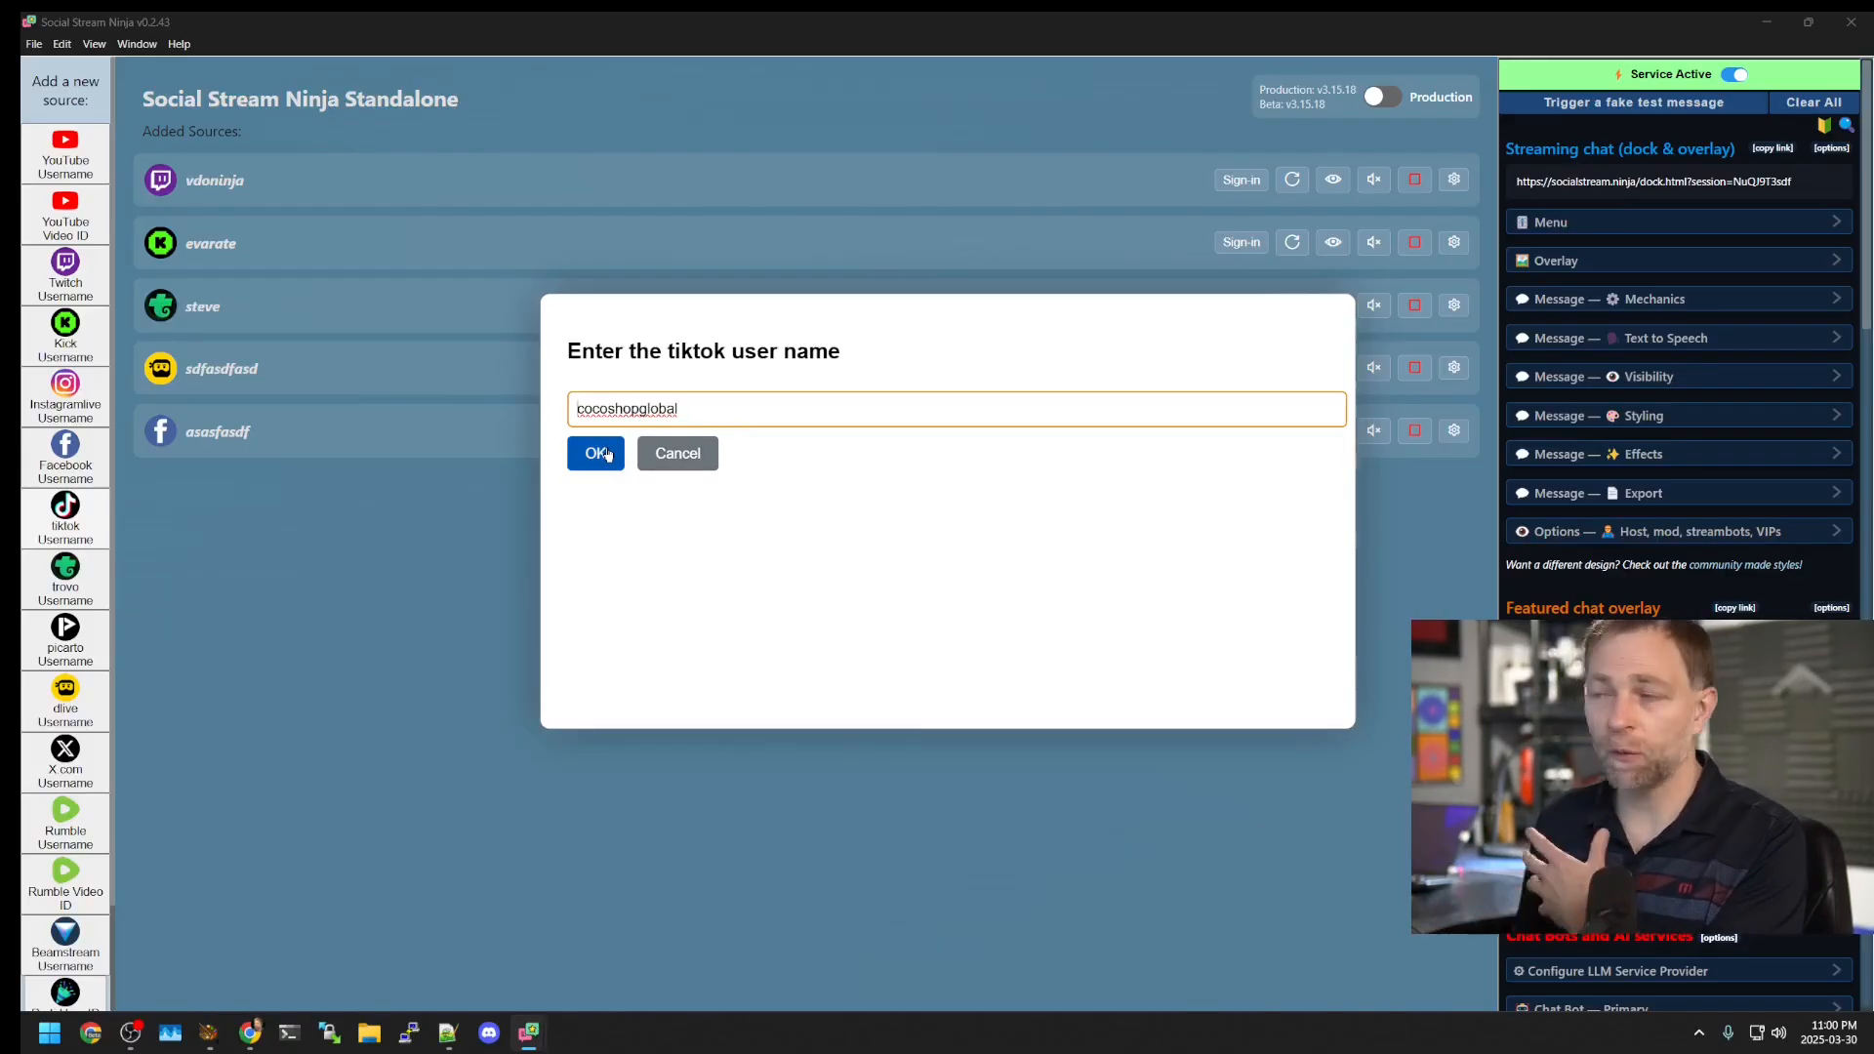
click(606, 455)
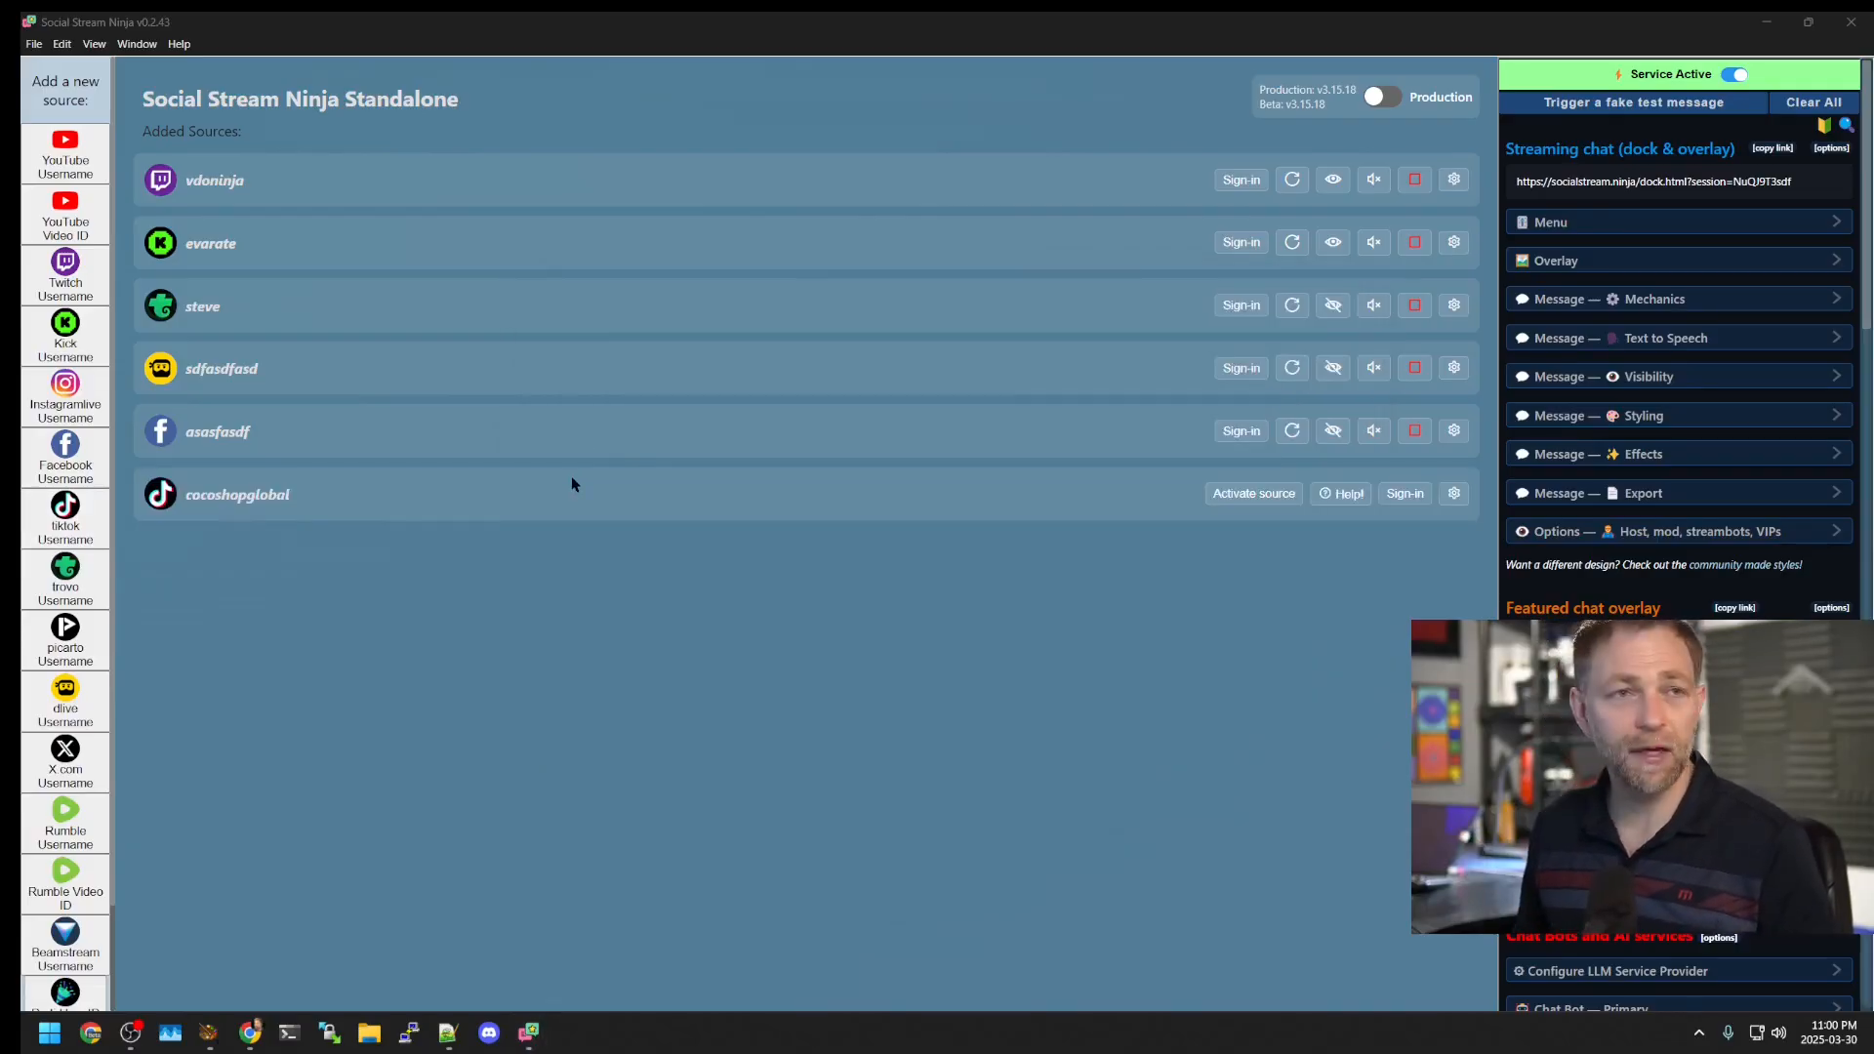
click(1233, 496)
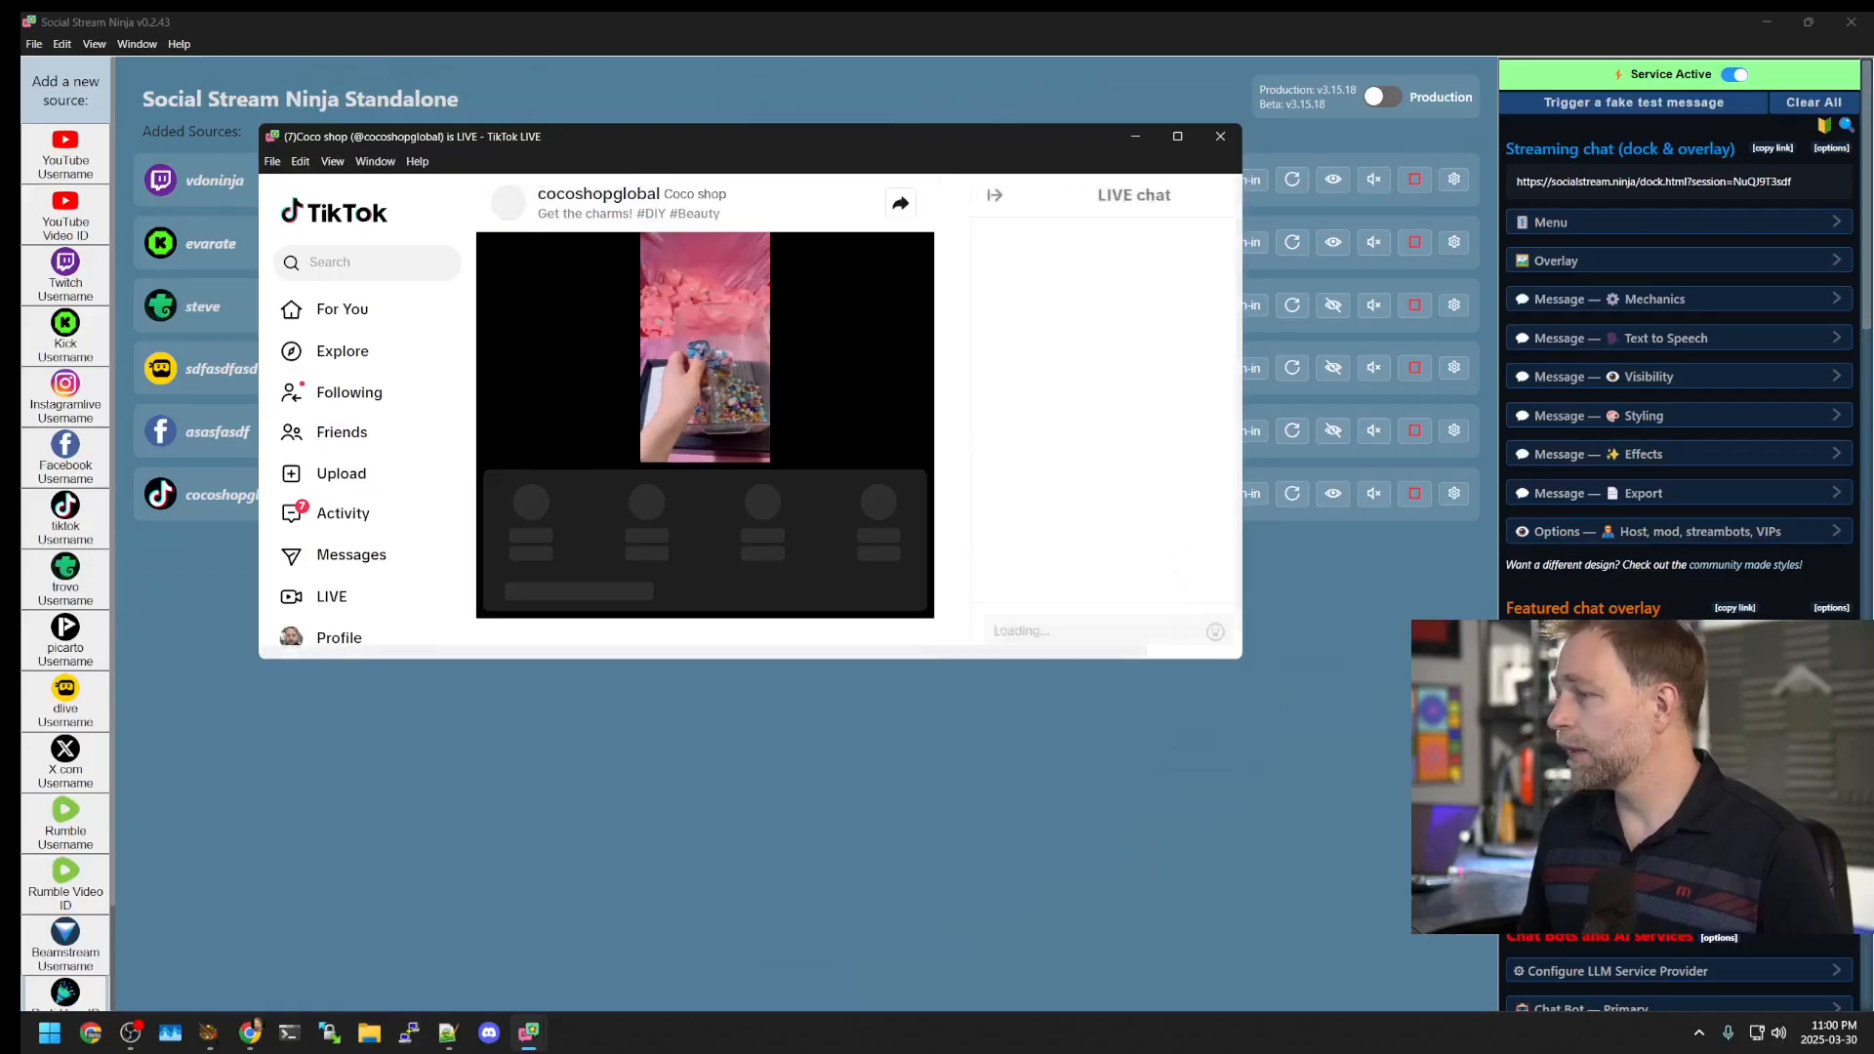
Step: Move the chat dashboard to the top-right and shorten it, with the TikTok live window up-left
mouse_move(580, 1023)
click(386, 937)
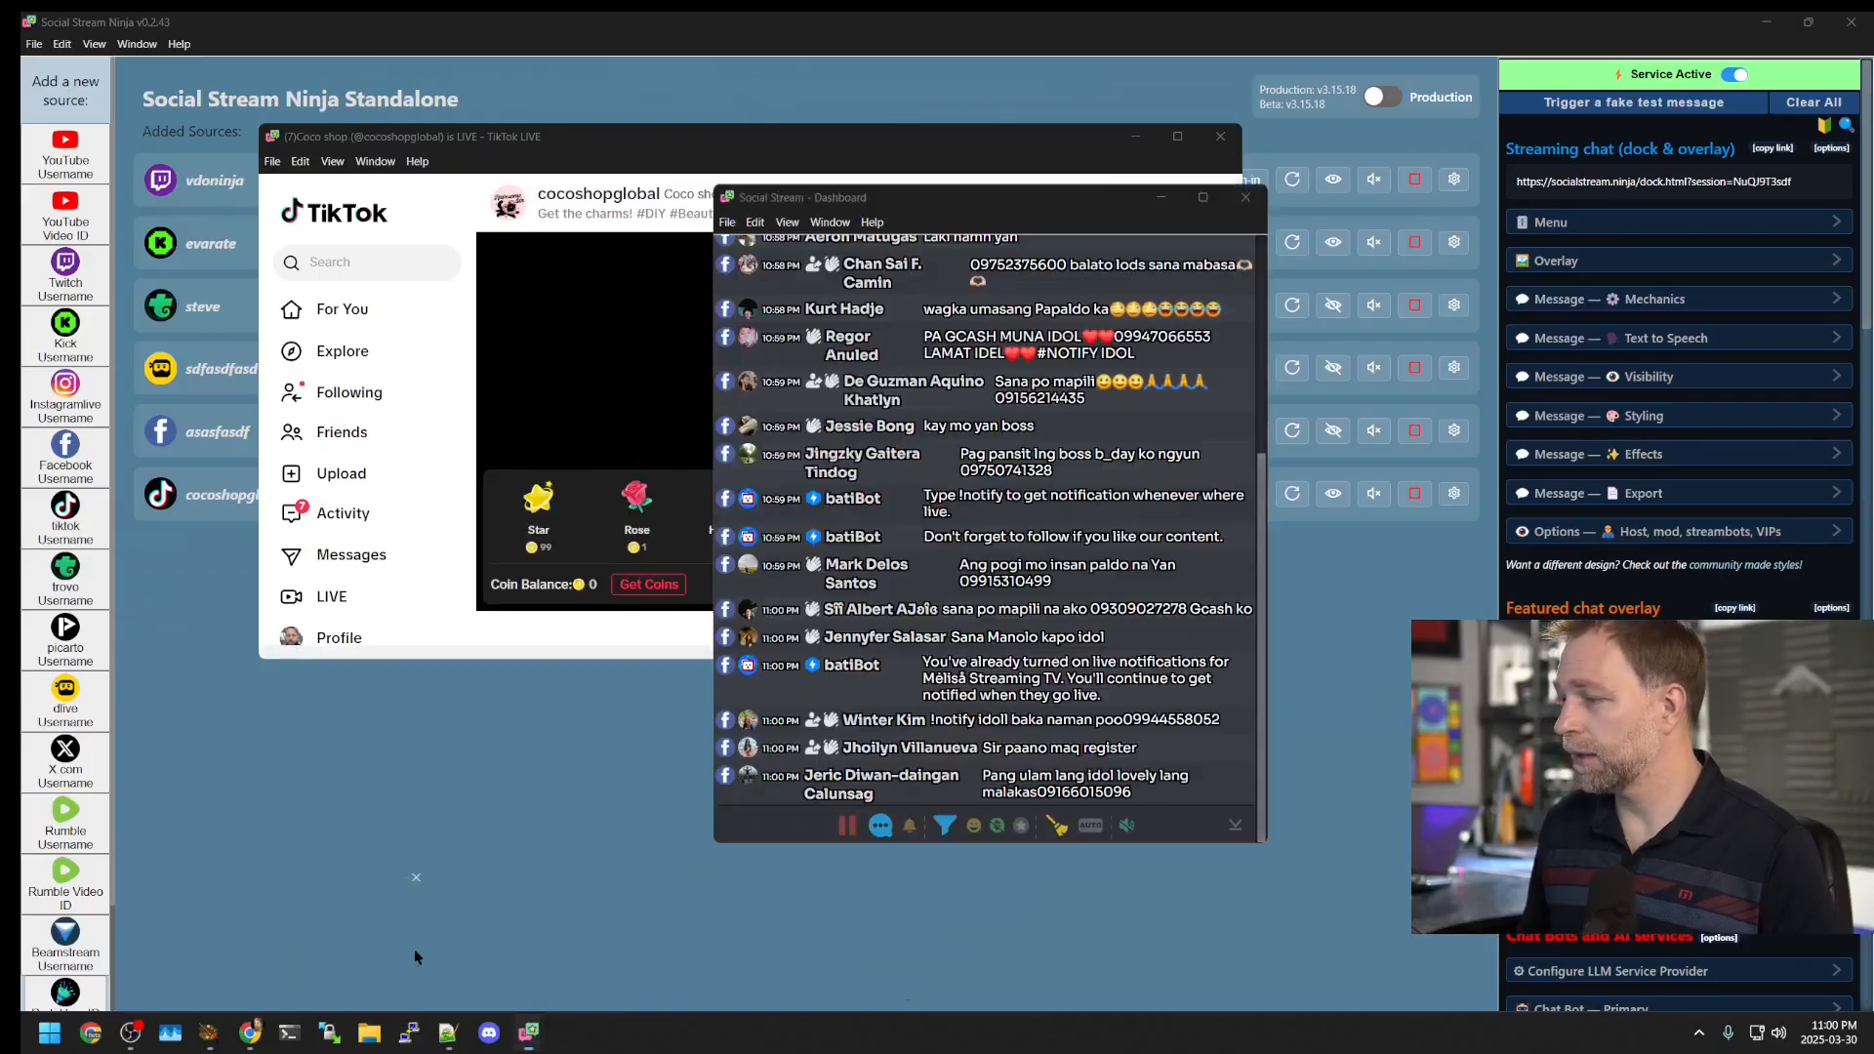
drag(966, 214, 1576, 108)
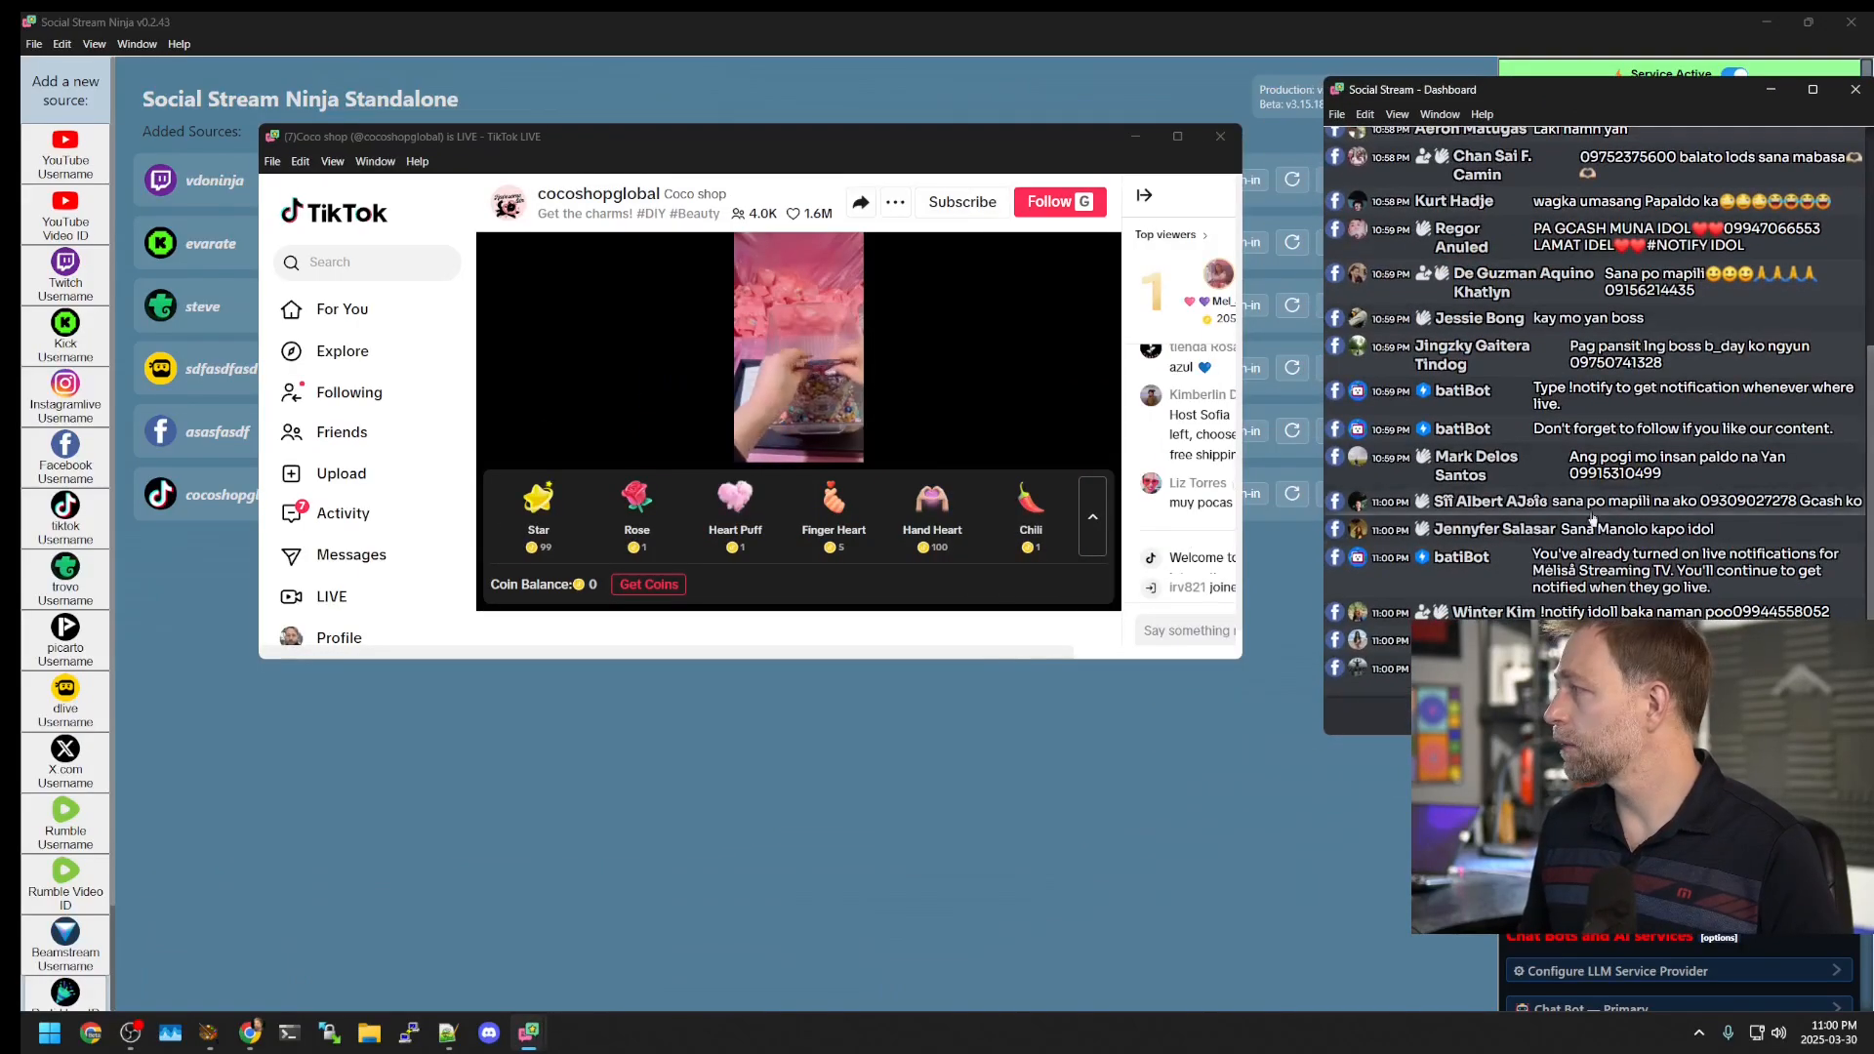
drag(586, 136, 465, 95)
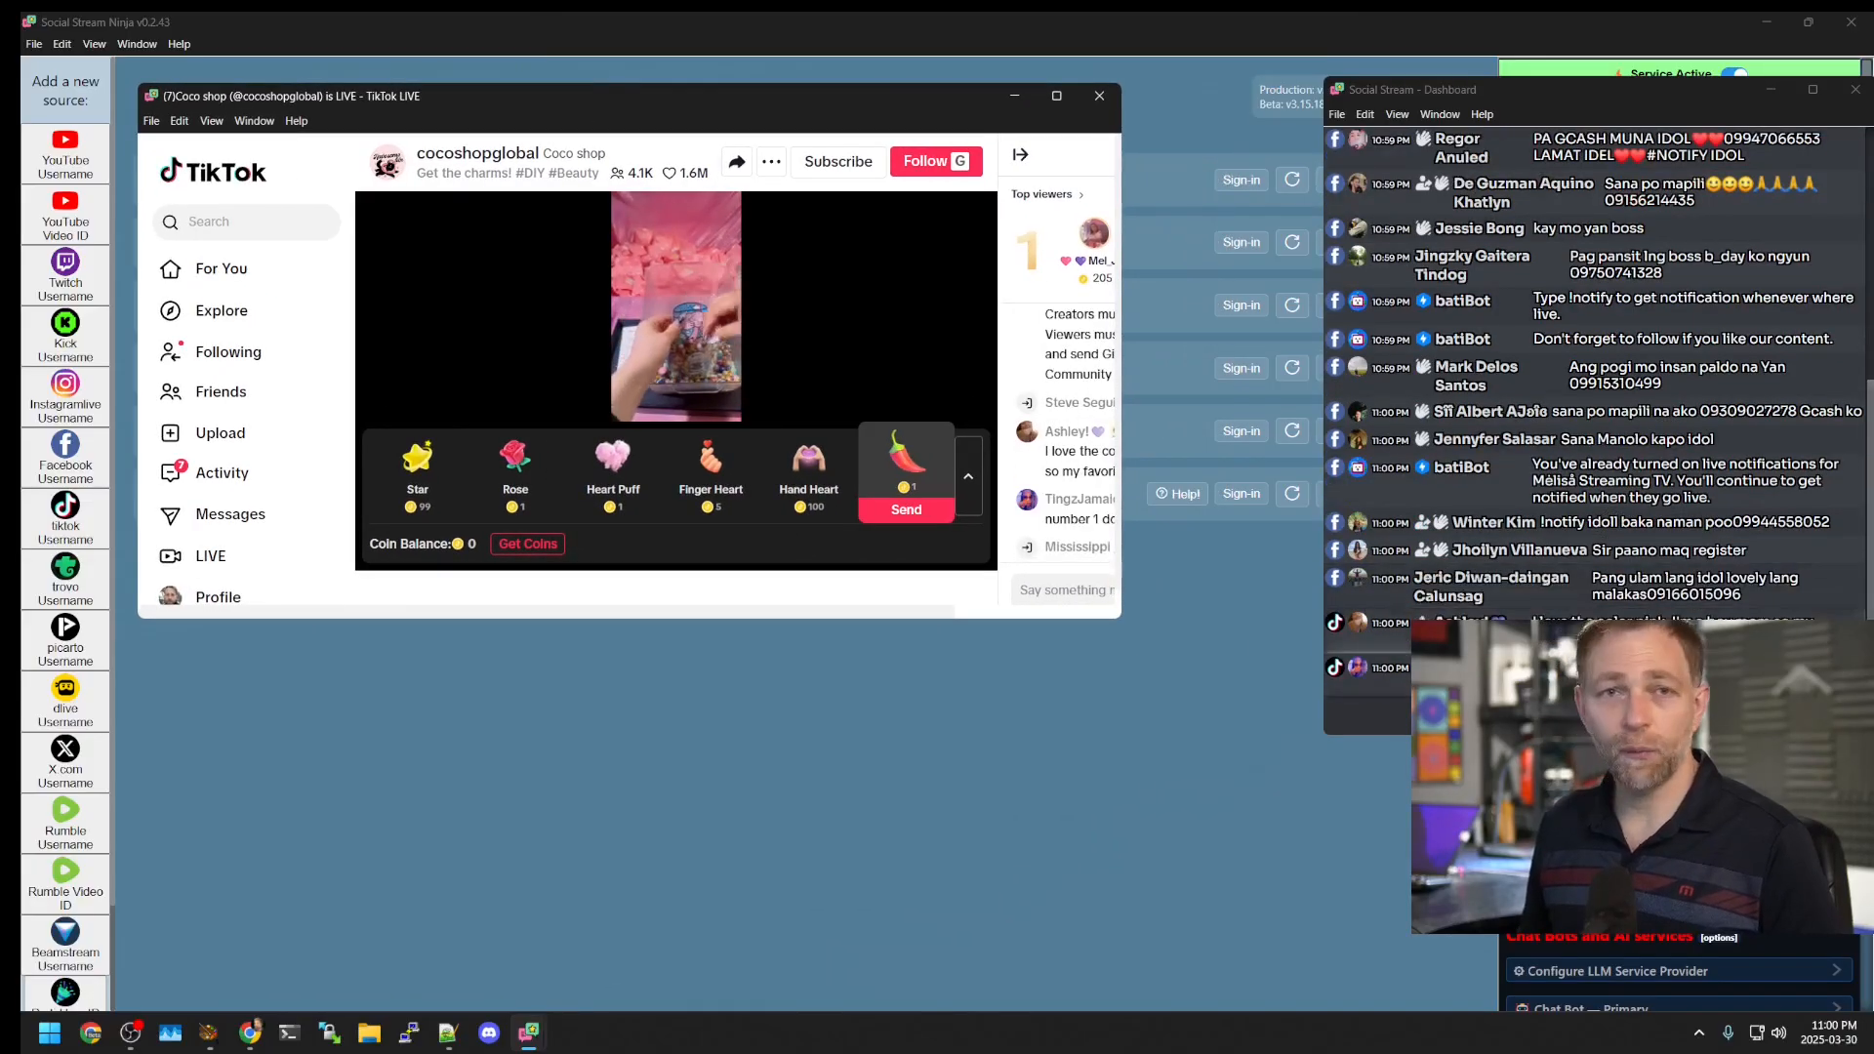
drag(1464, 83, 1290, 34)
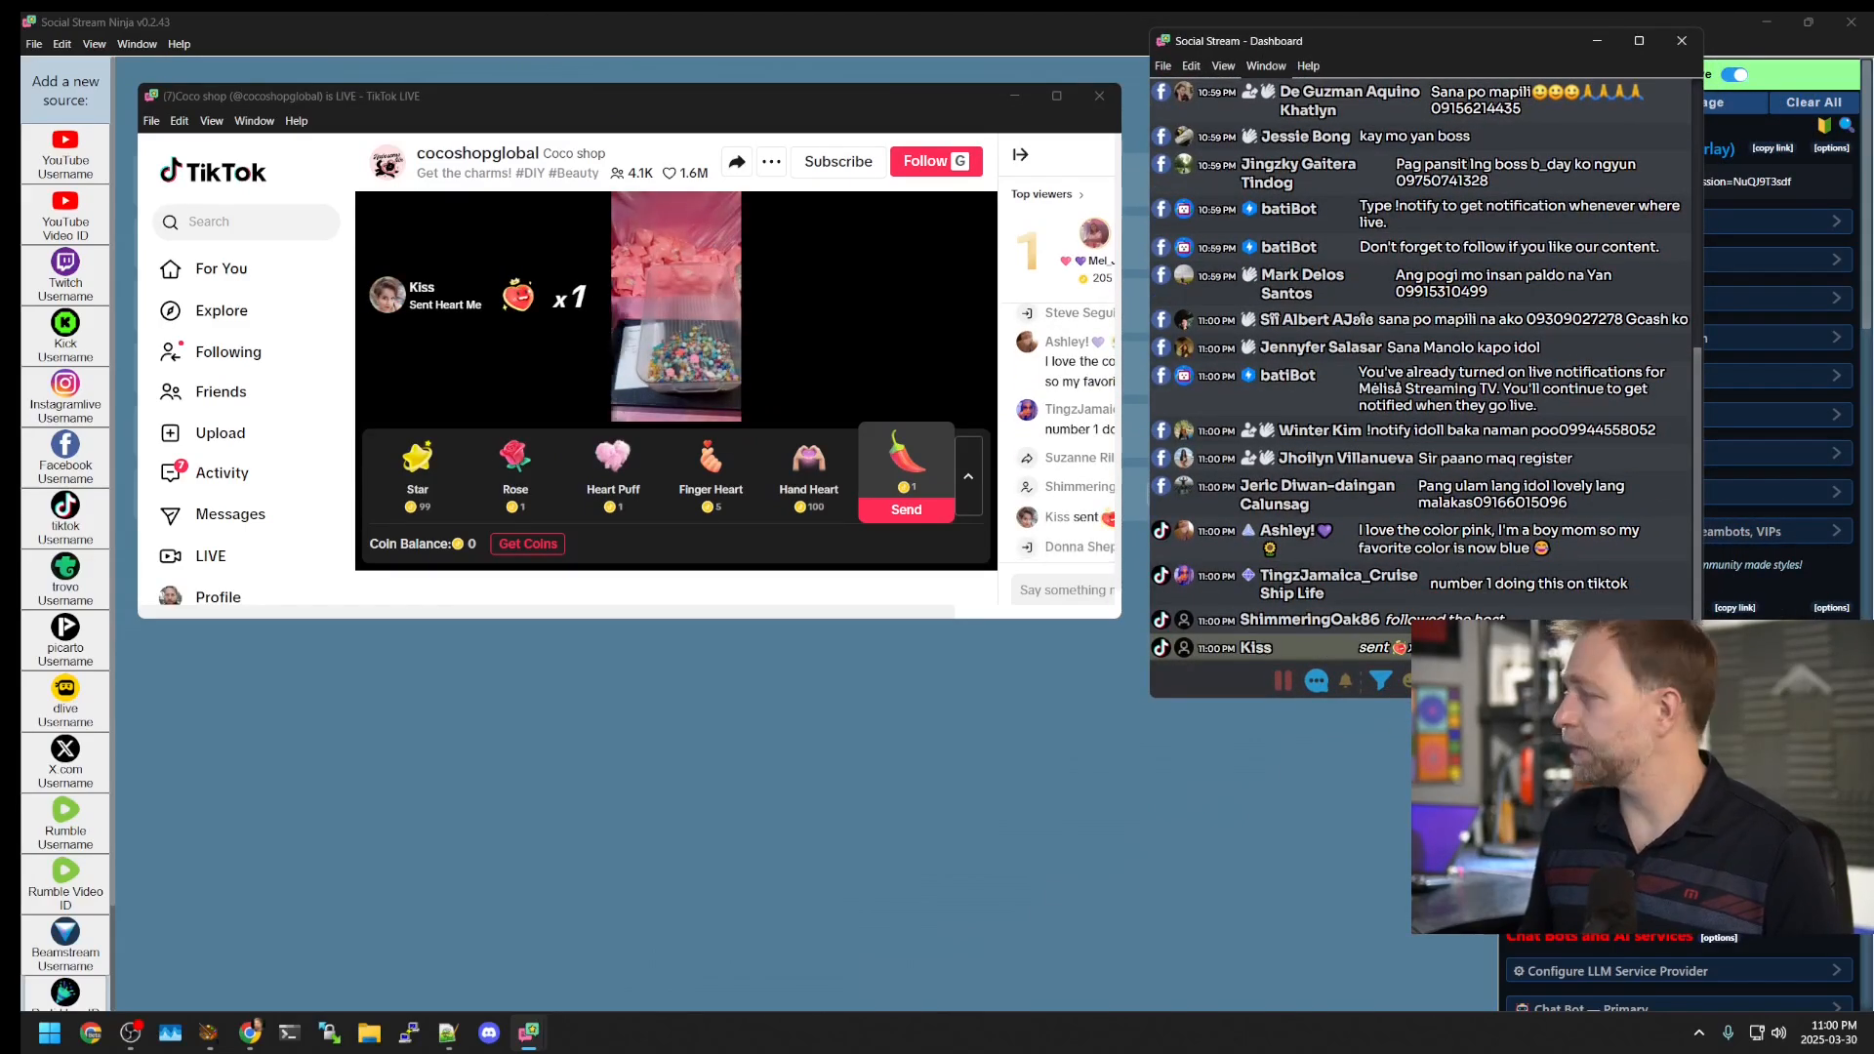
drag(1217, 699, 1225, 514)
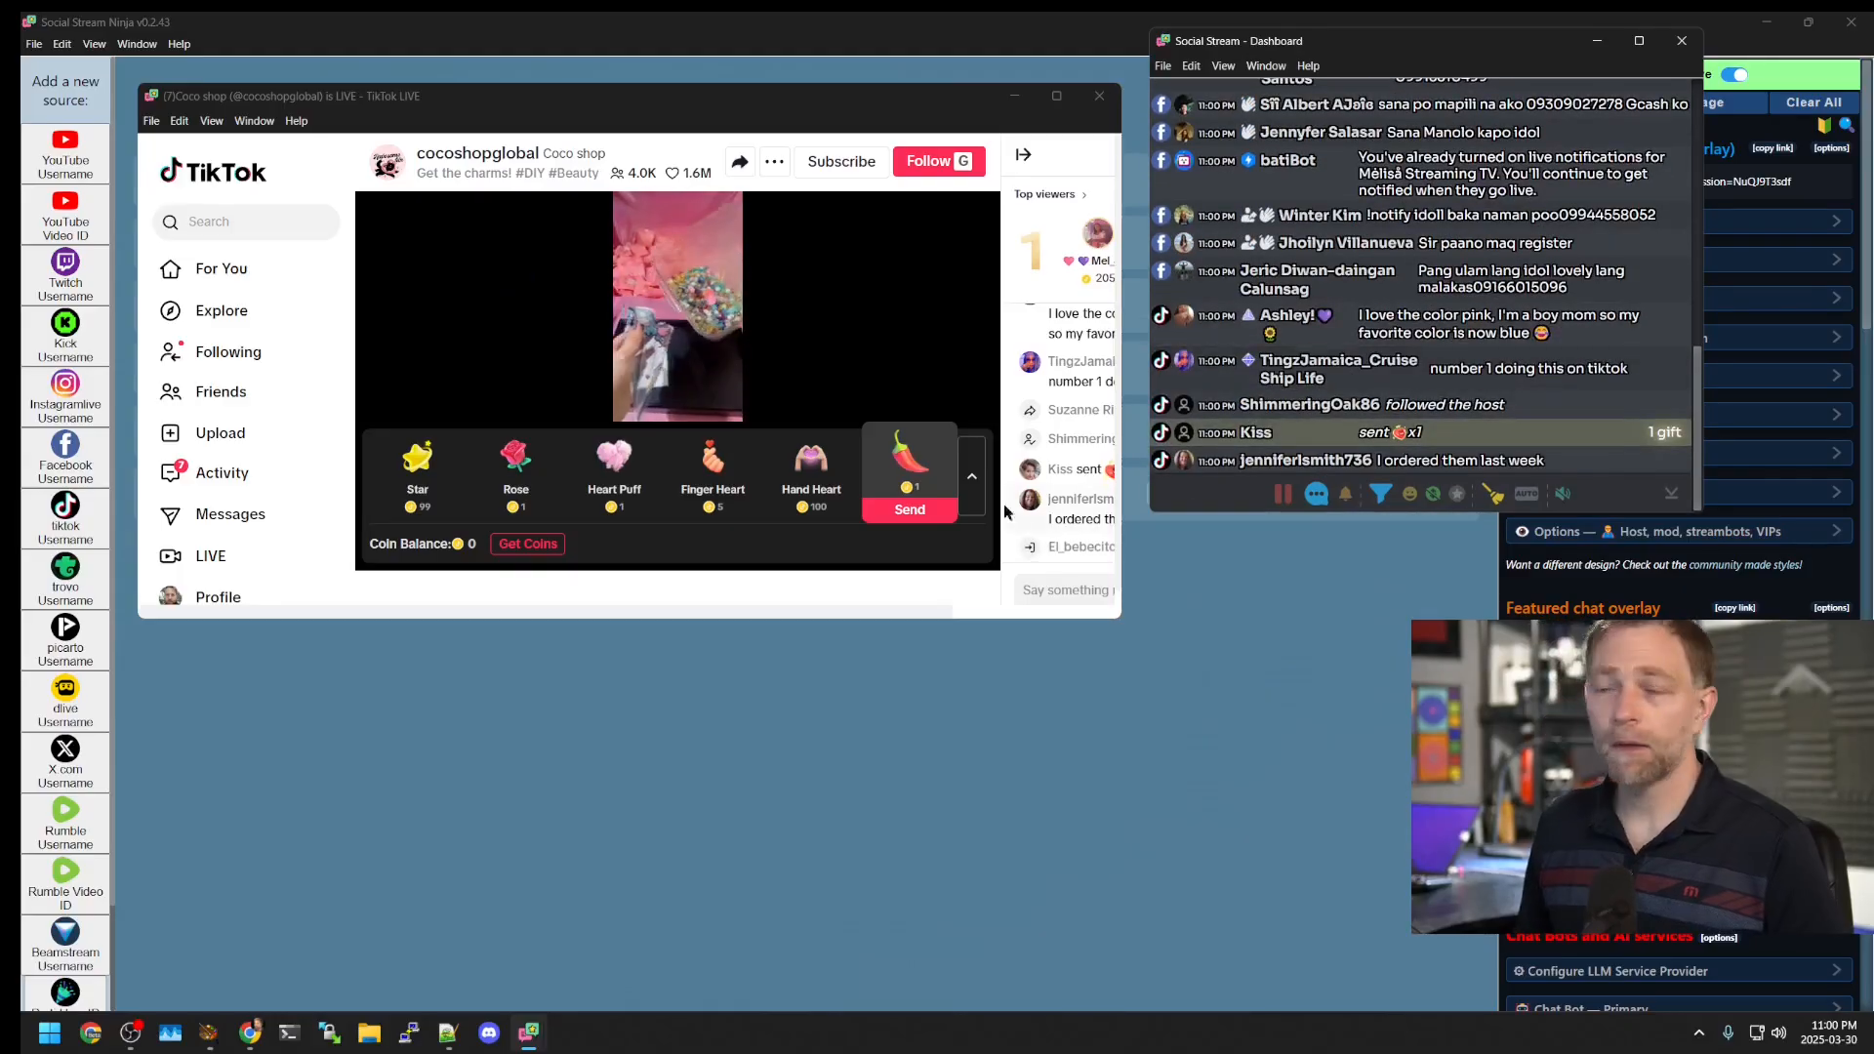
Step: Widen the TikTok window to show its live chat, then pause the video and close it
scroll(1113, 610, down, 1)
drag(1121, 615, 1240, 617)
drag(977, 96, 889, 59)
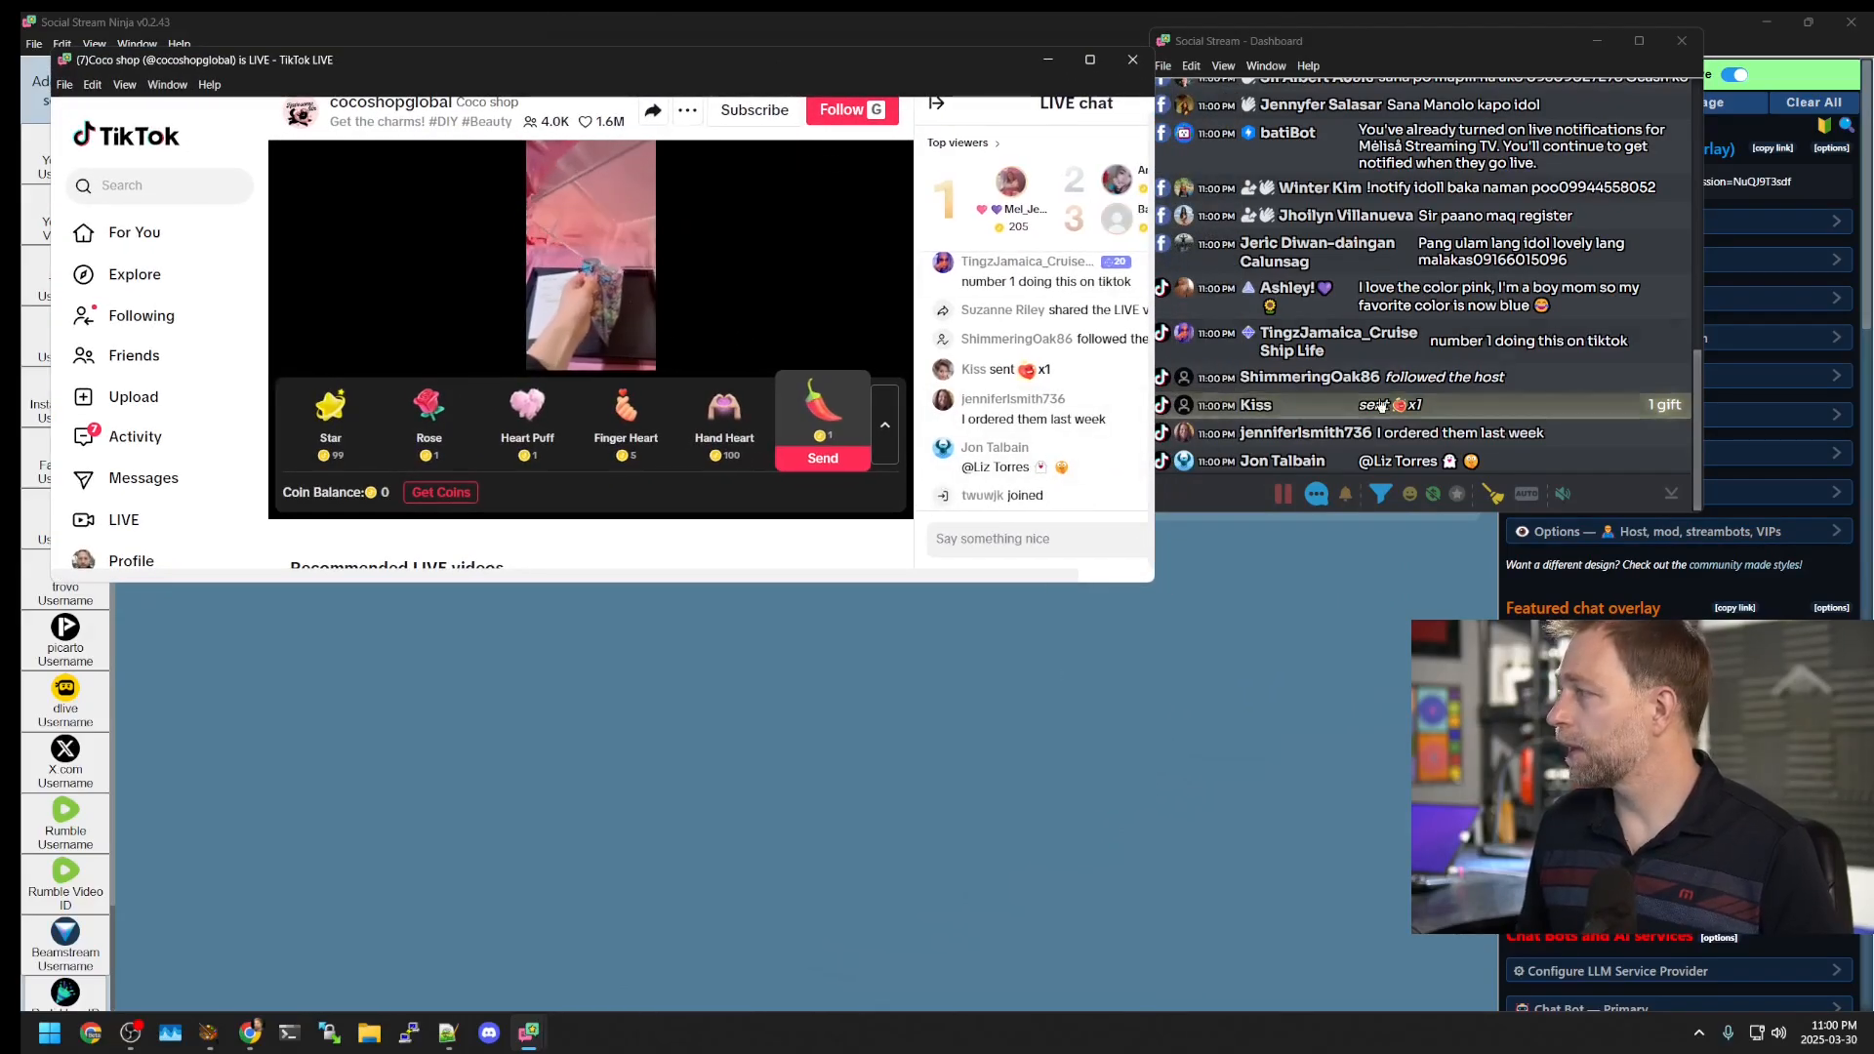
drag(1269, 40, 1285, 39)
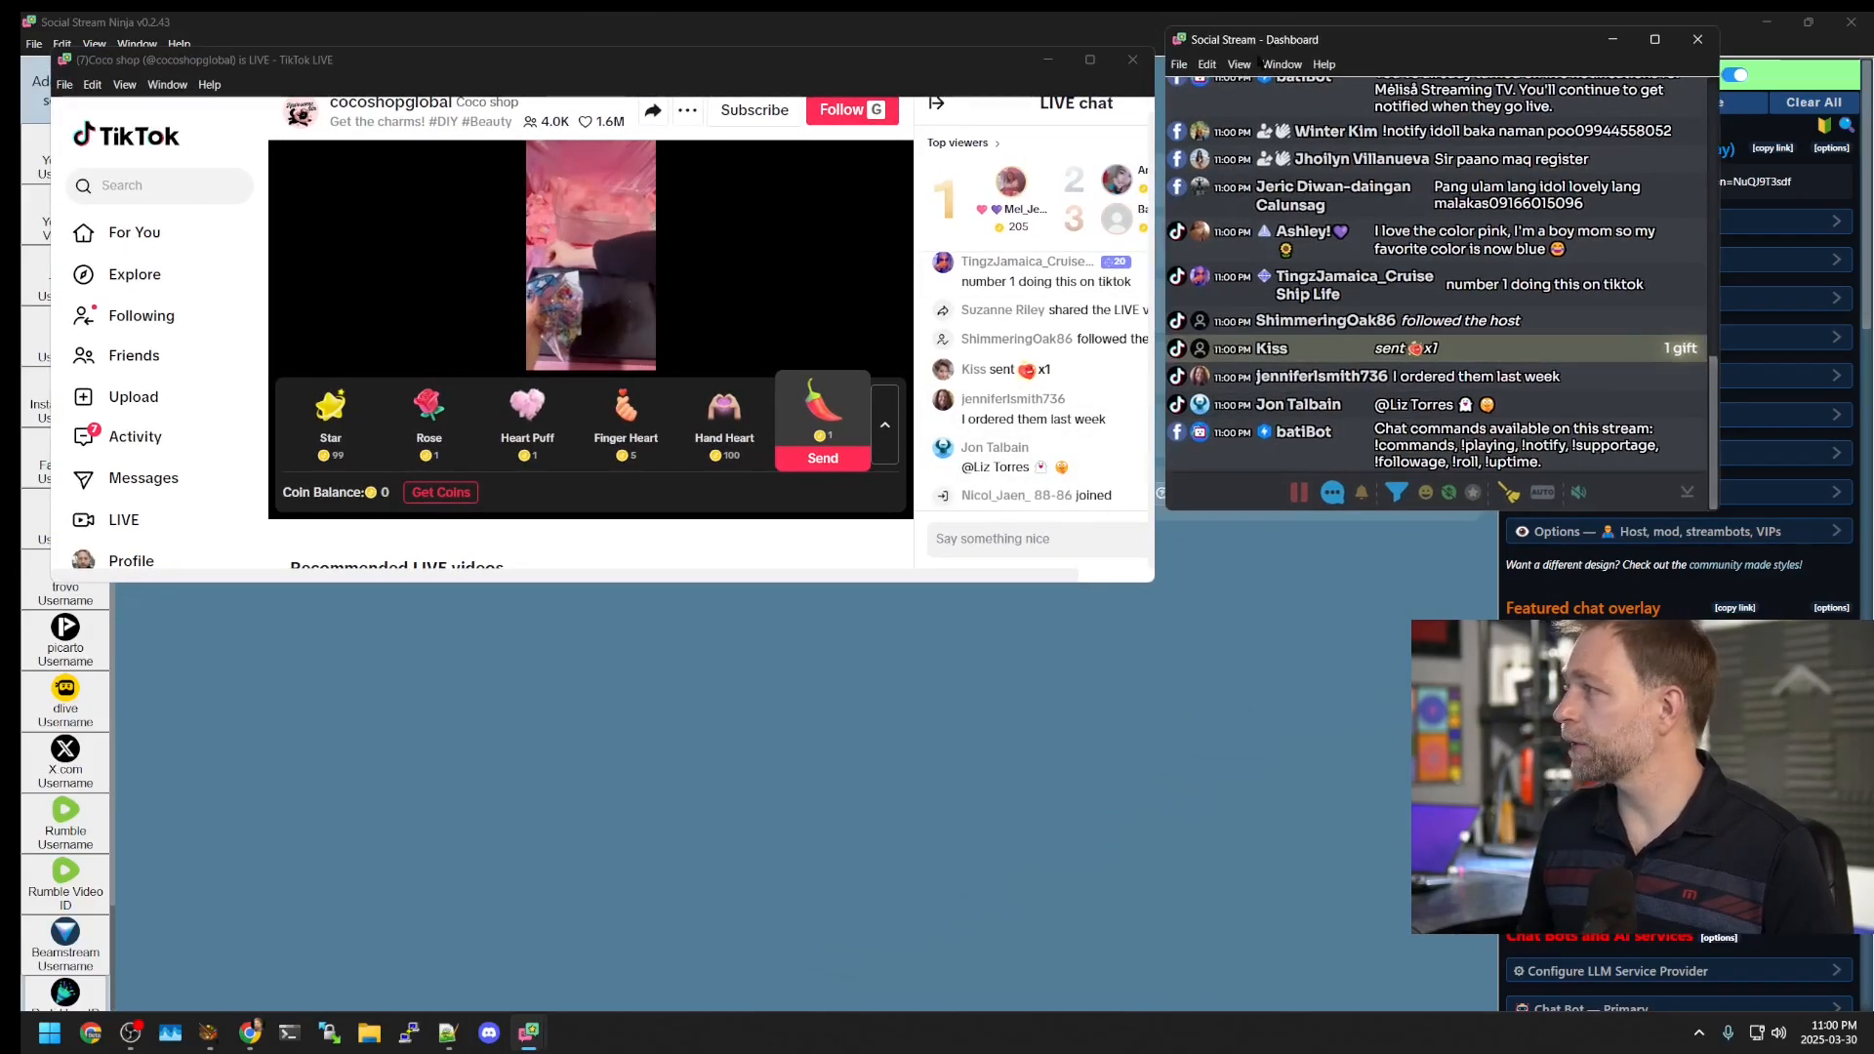
click(297, 340)
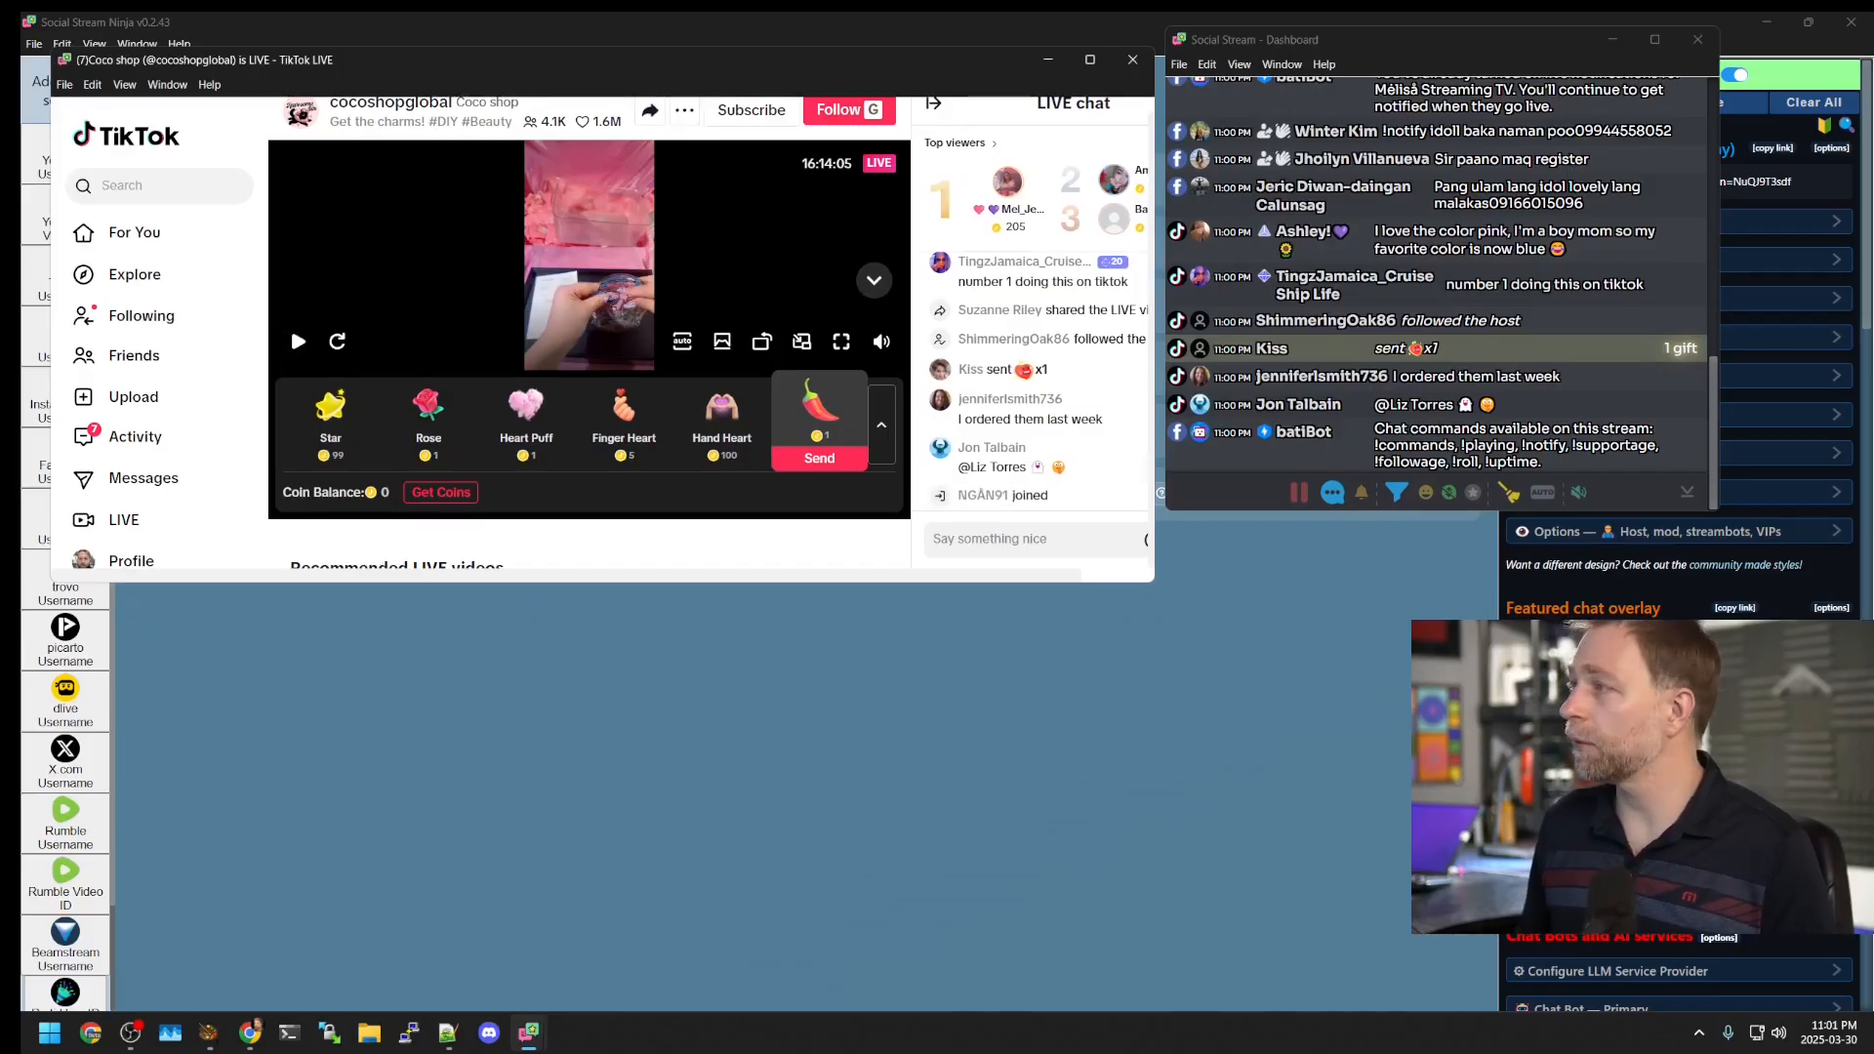
click(1133, 60)
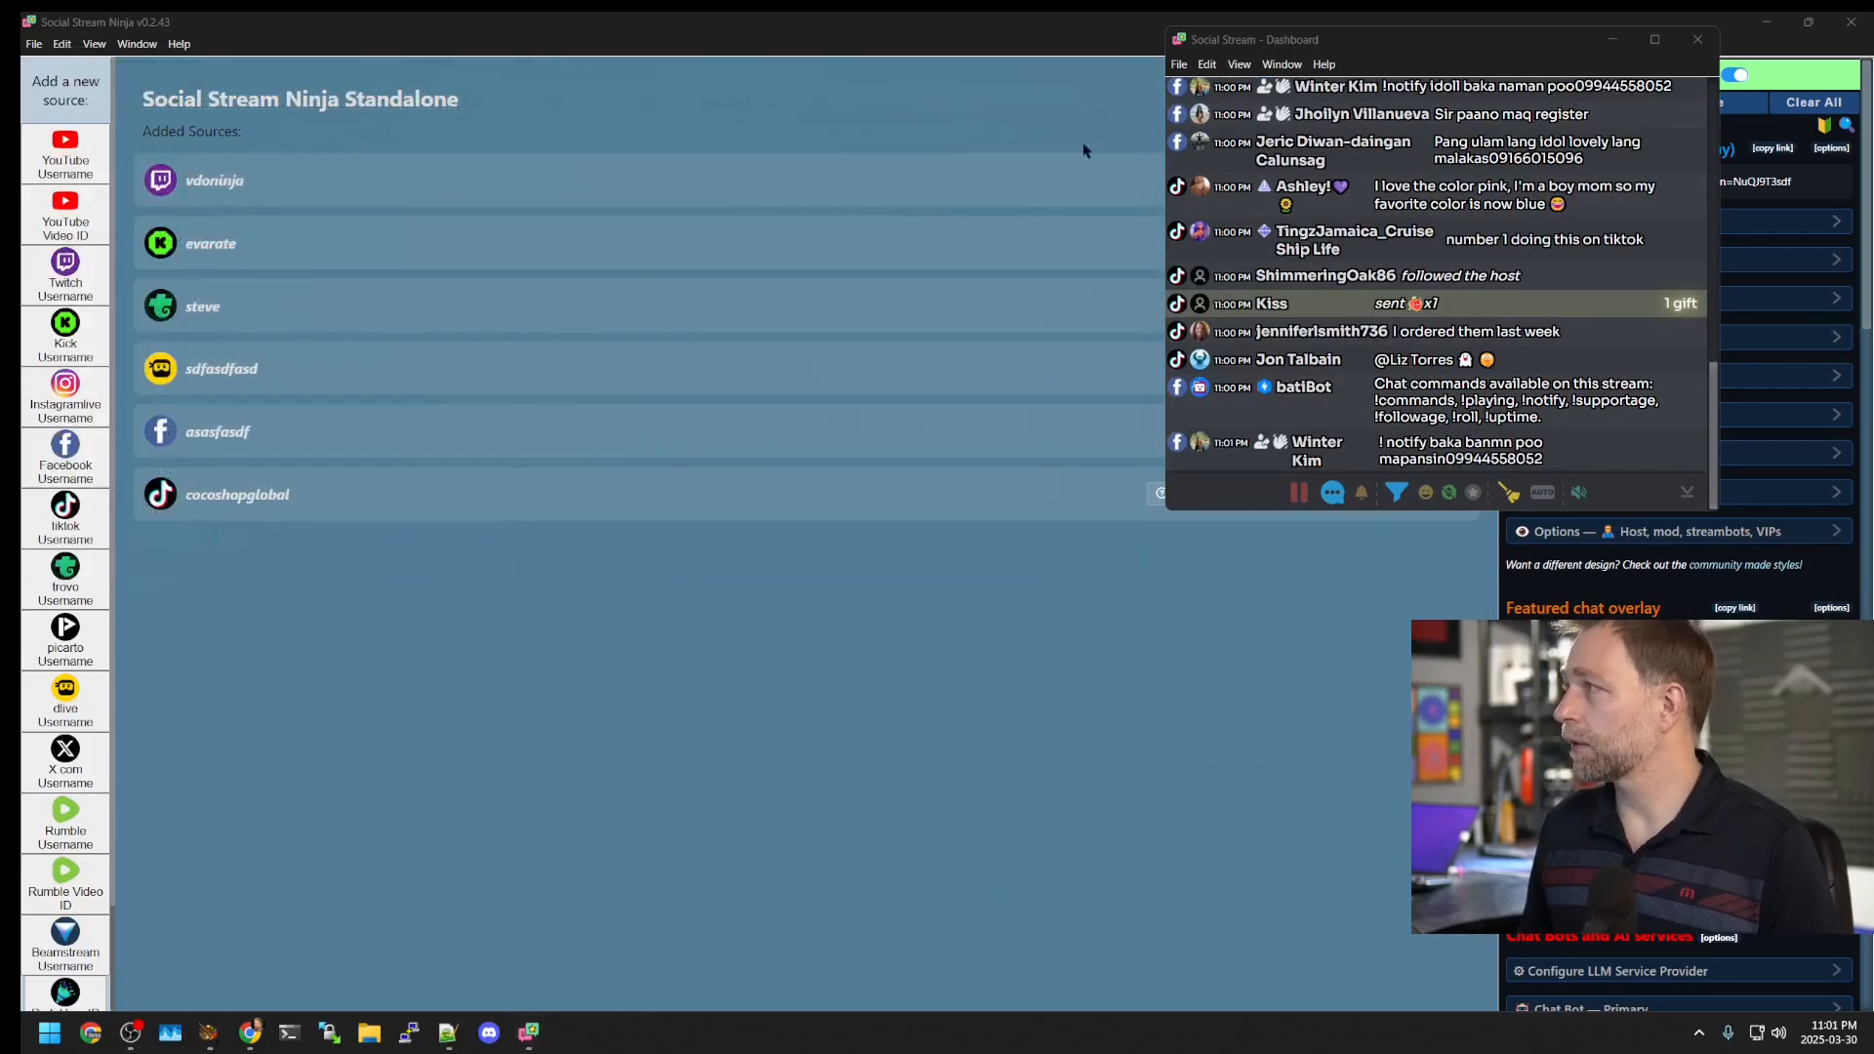
Step: Show and hide the TikTok source's window, read its Help! tips, then stop the source
drag(1310, 47, 553, 332)
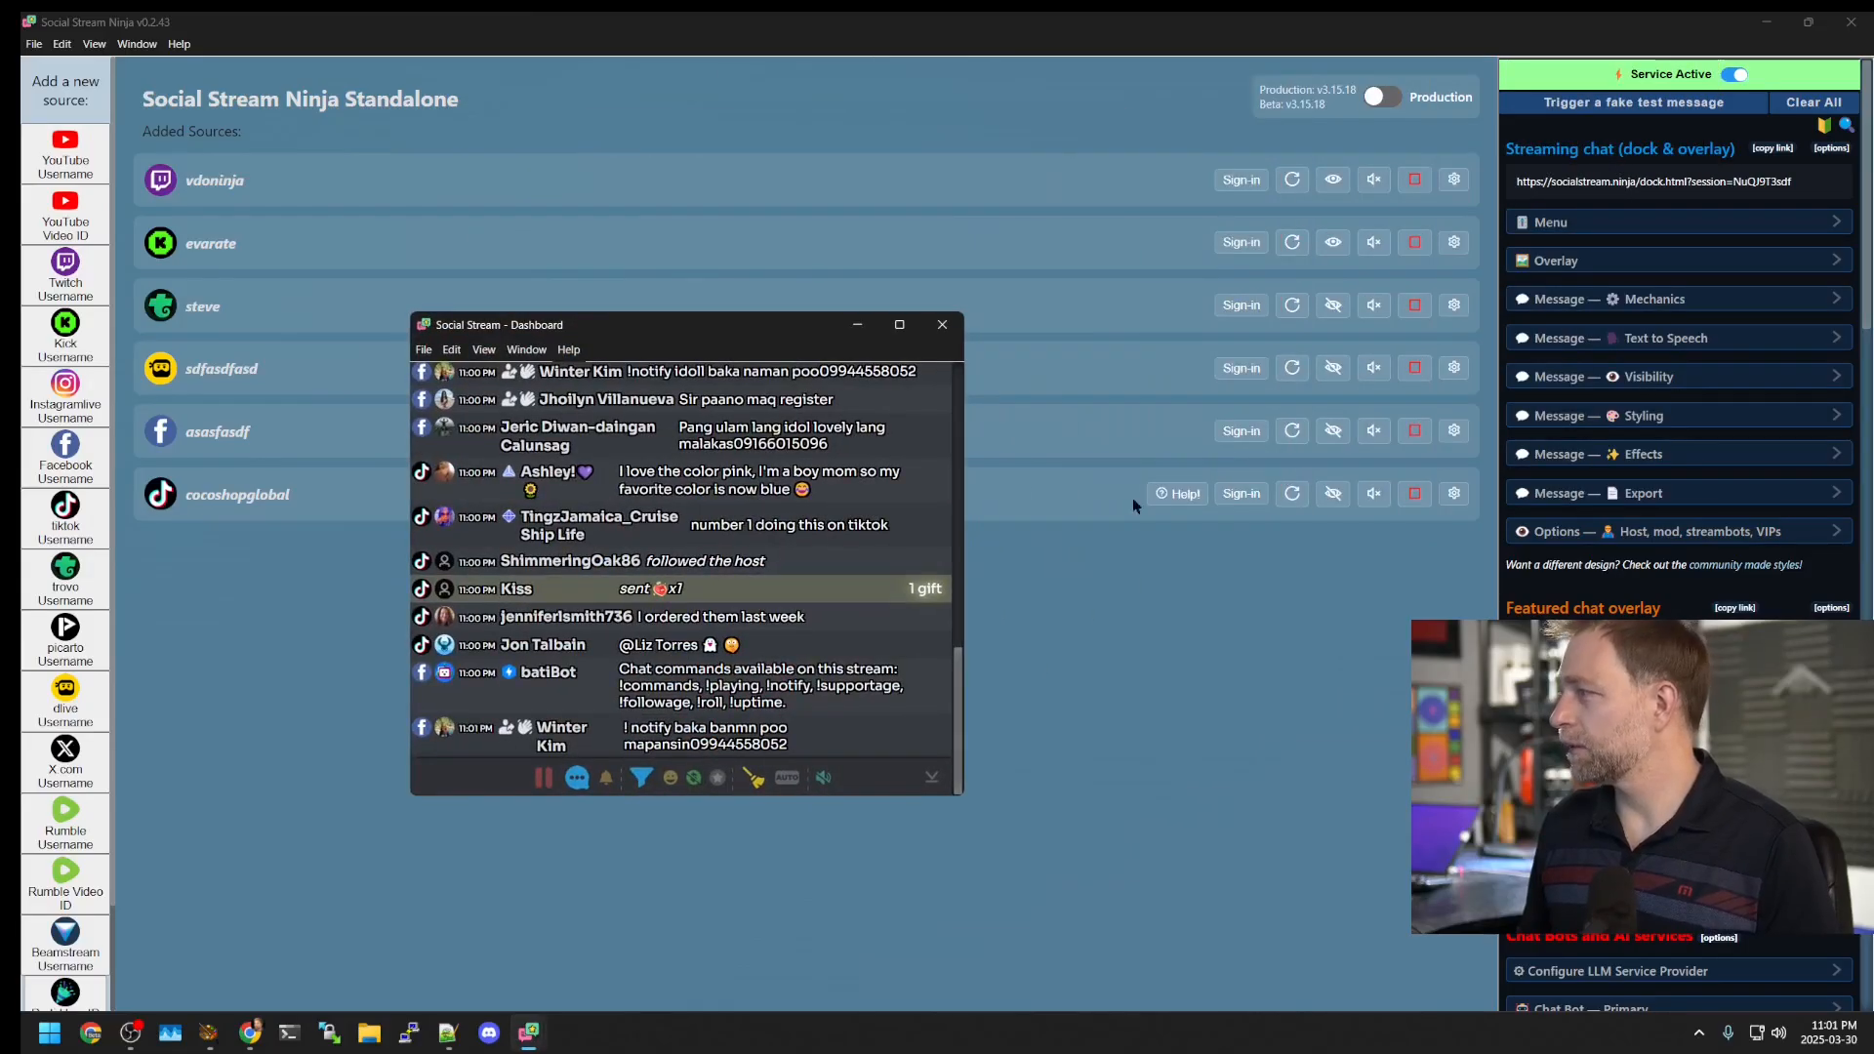
click(1375, 503)
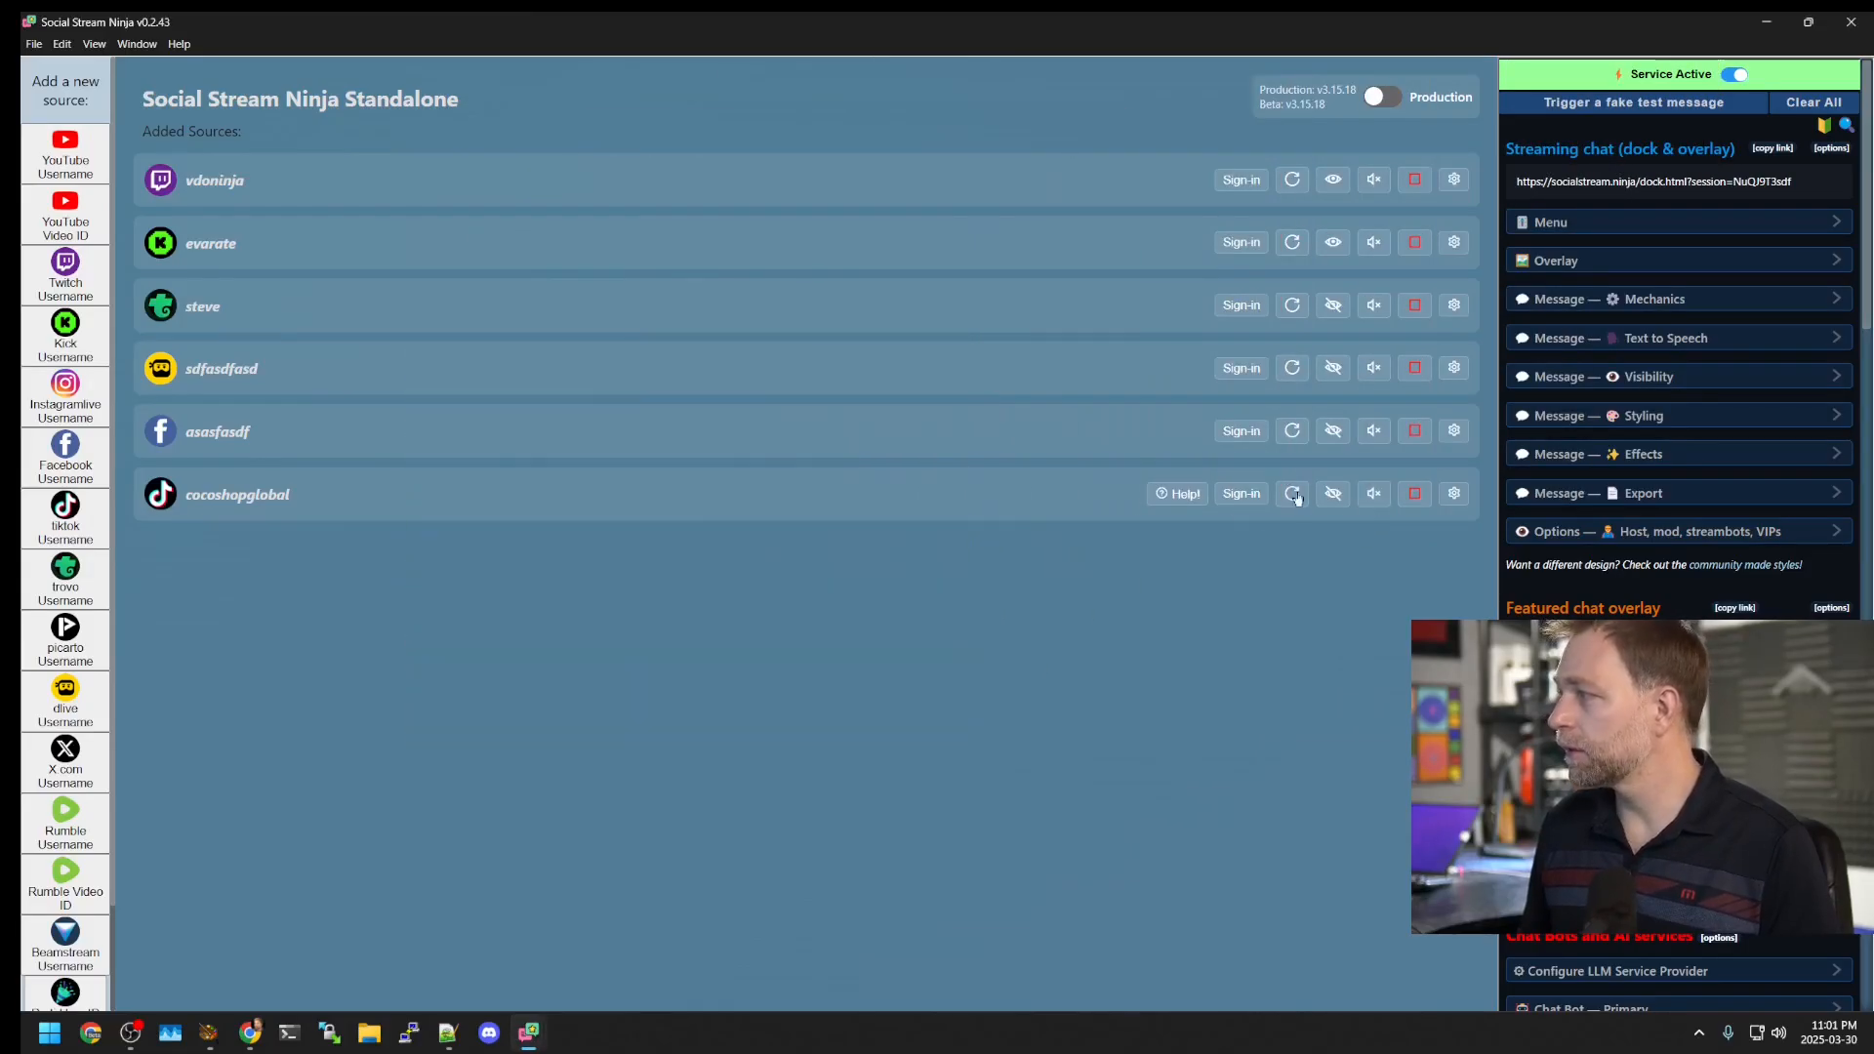
click(1333, 493)
click(1375, 502)
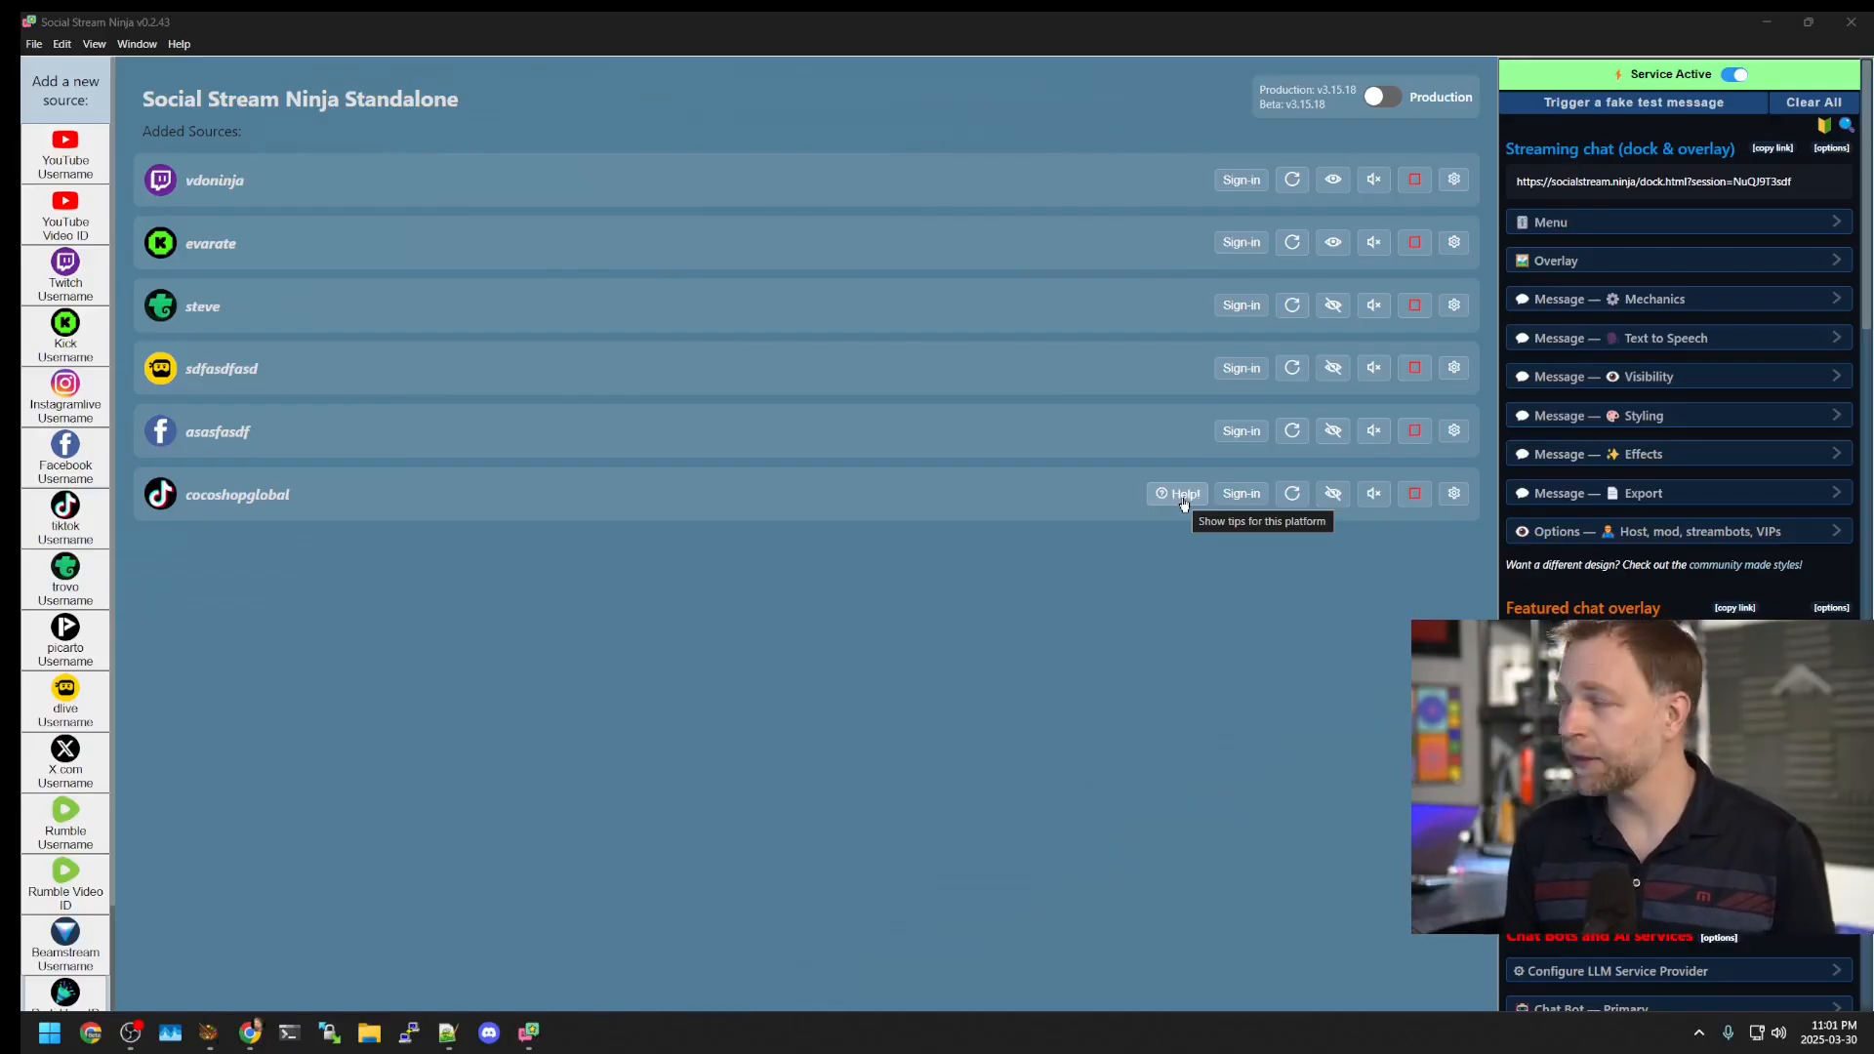
click(1183, 495)
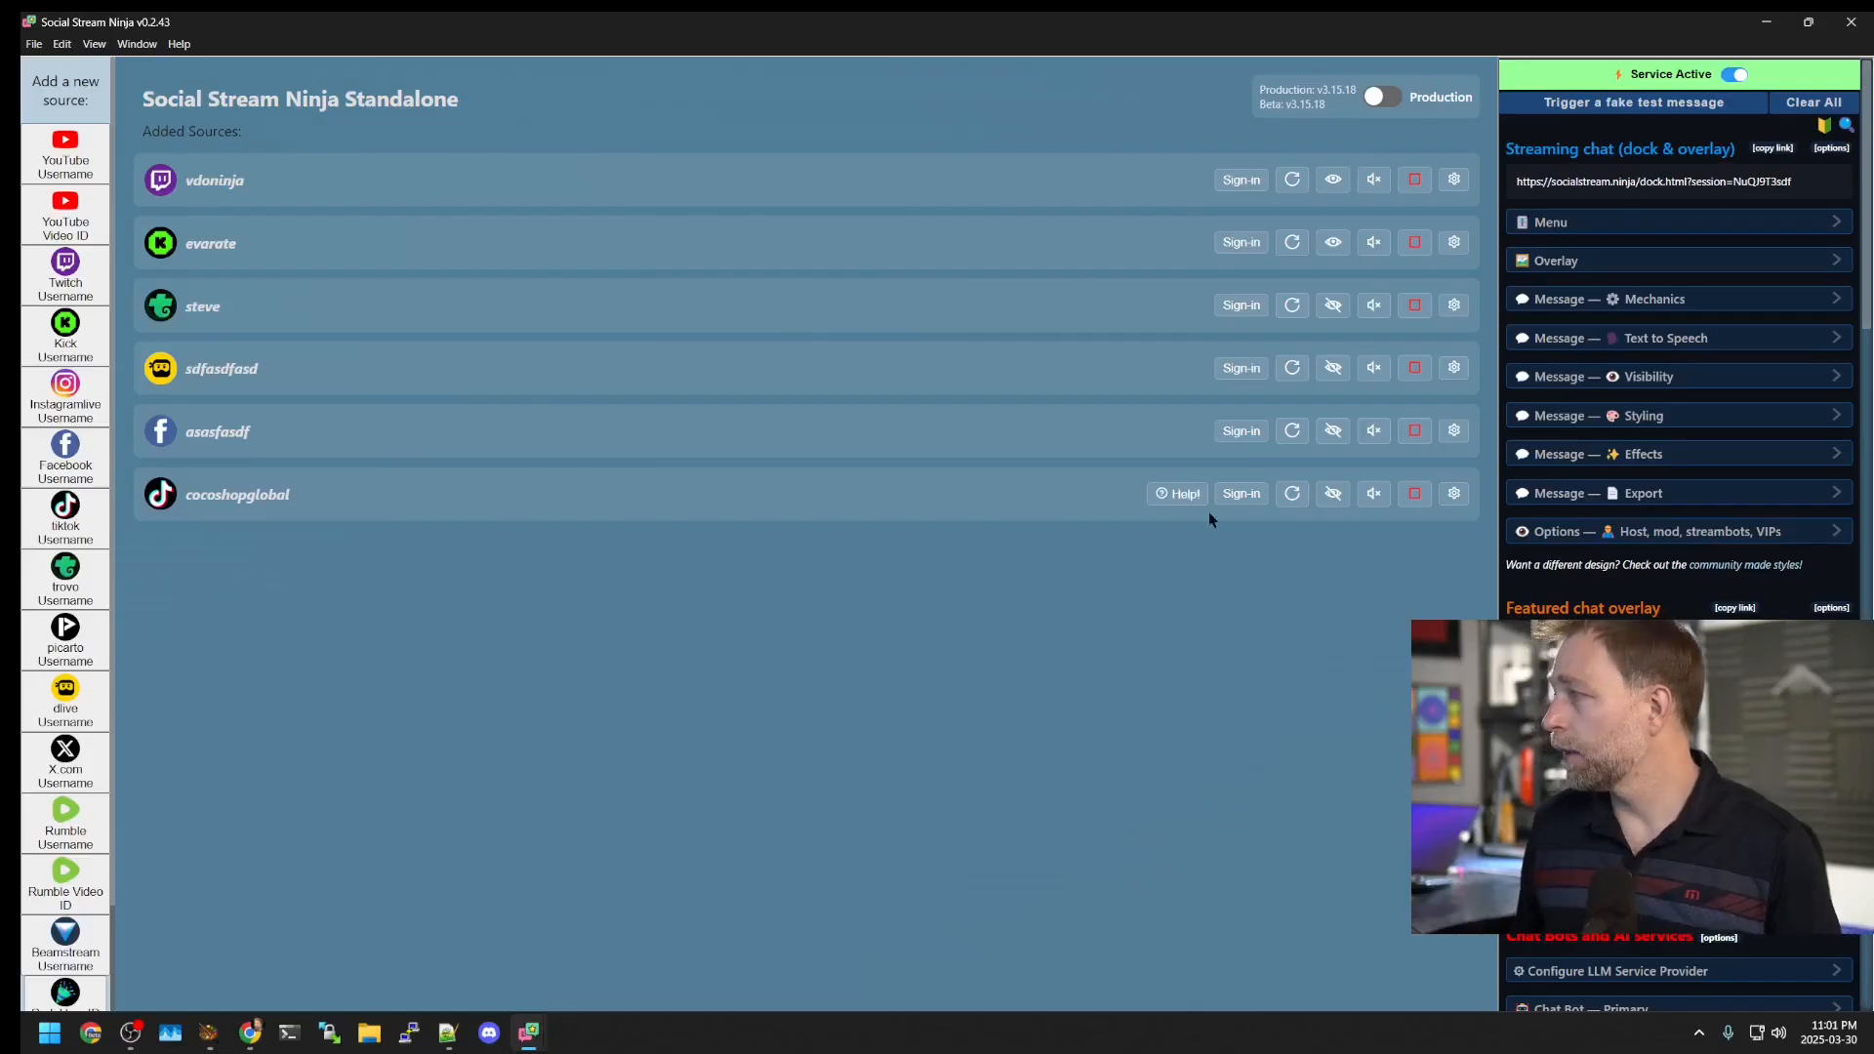
click(1415, 493)
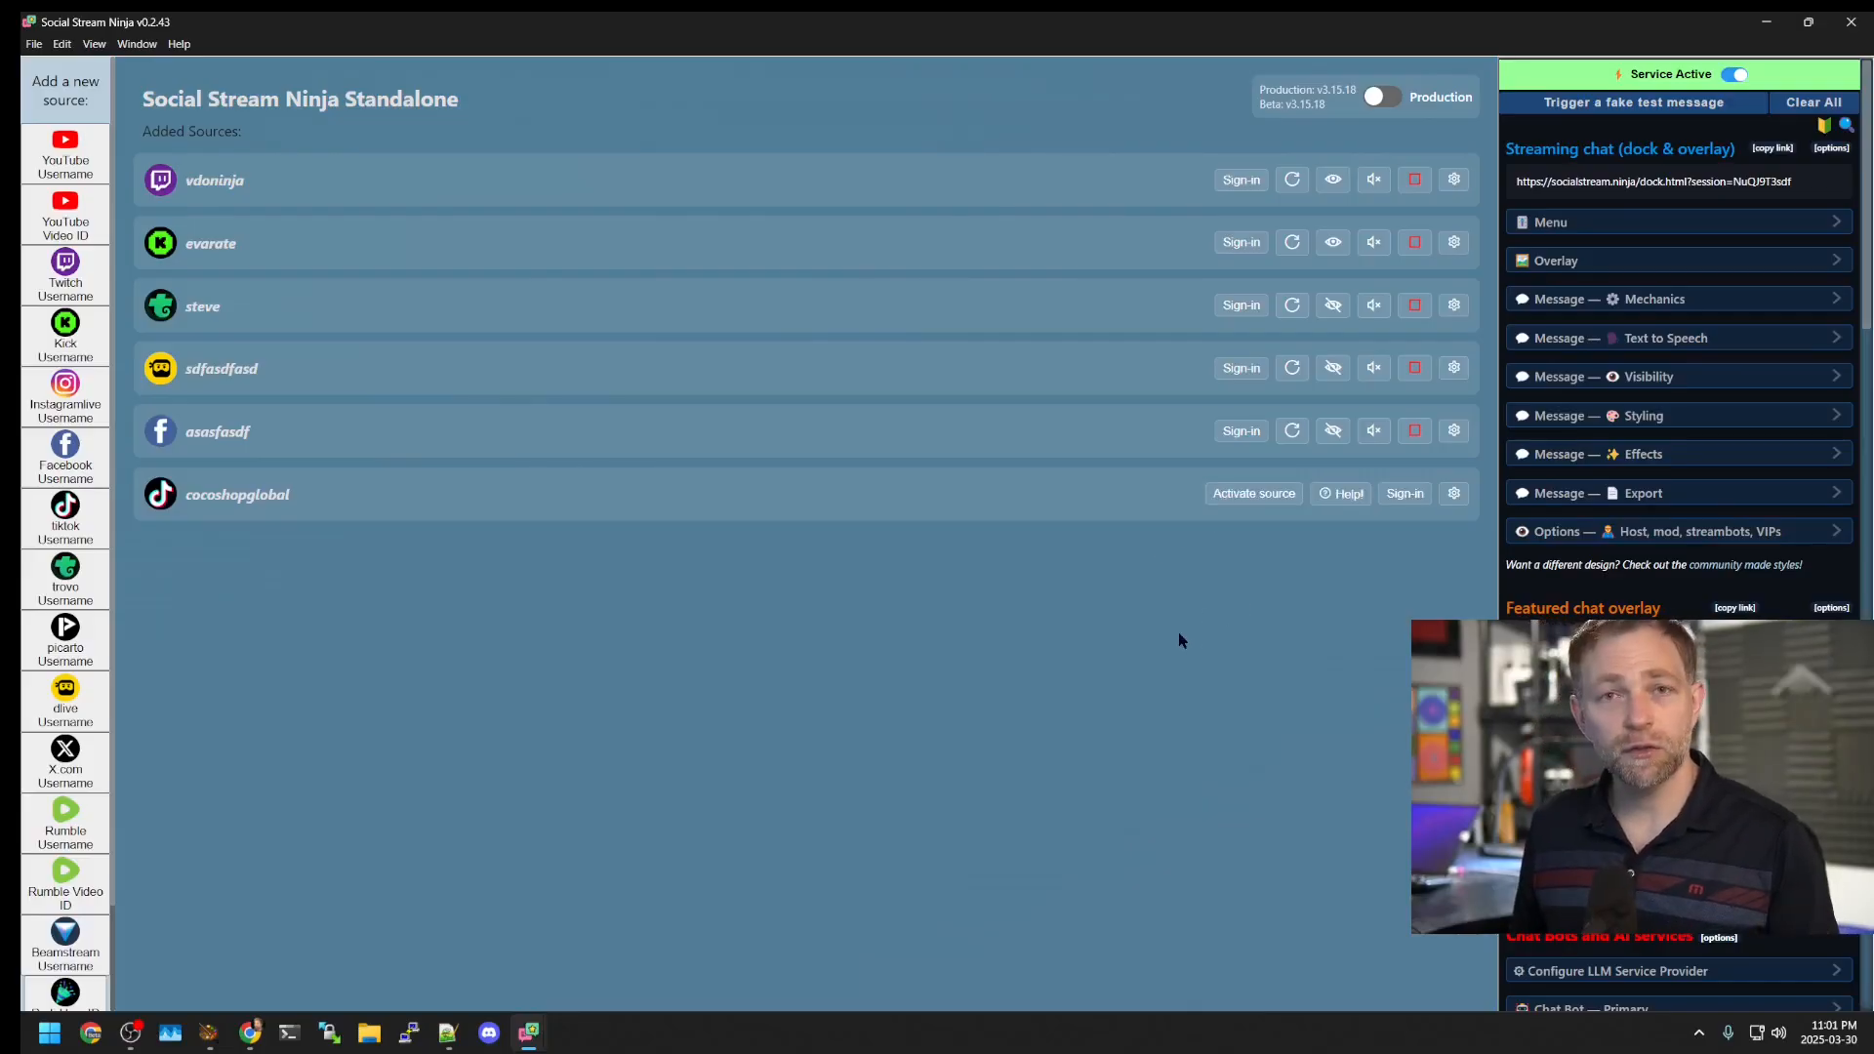
Step: Set cocoshopglobal to TikTok WebSocket (read-only) and move the chat dashboard to the upper left
click(1454, 495)
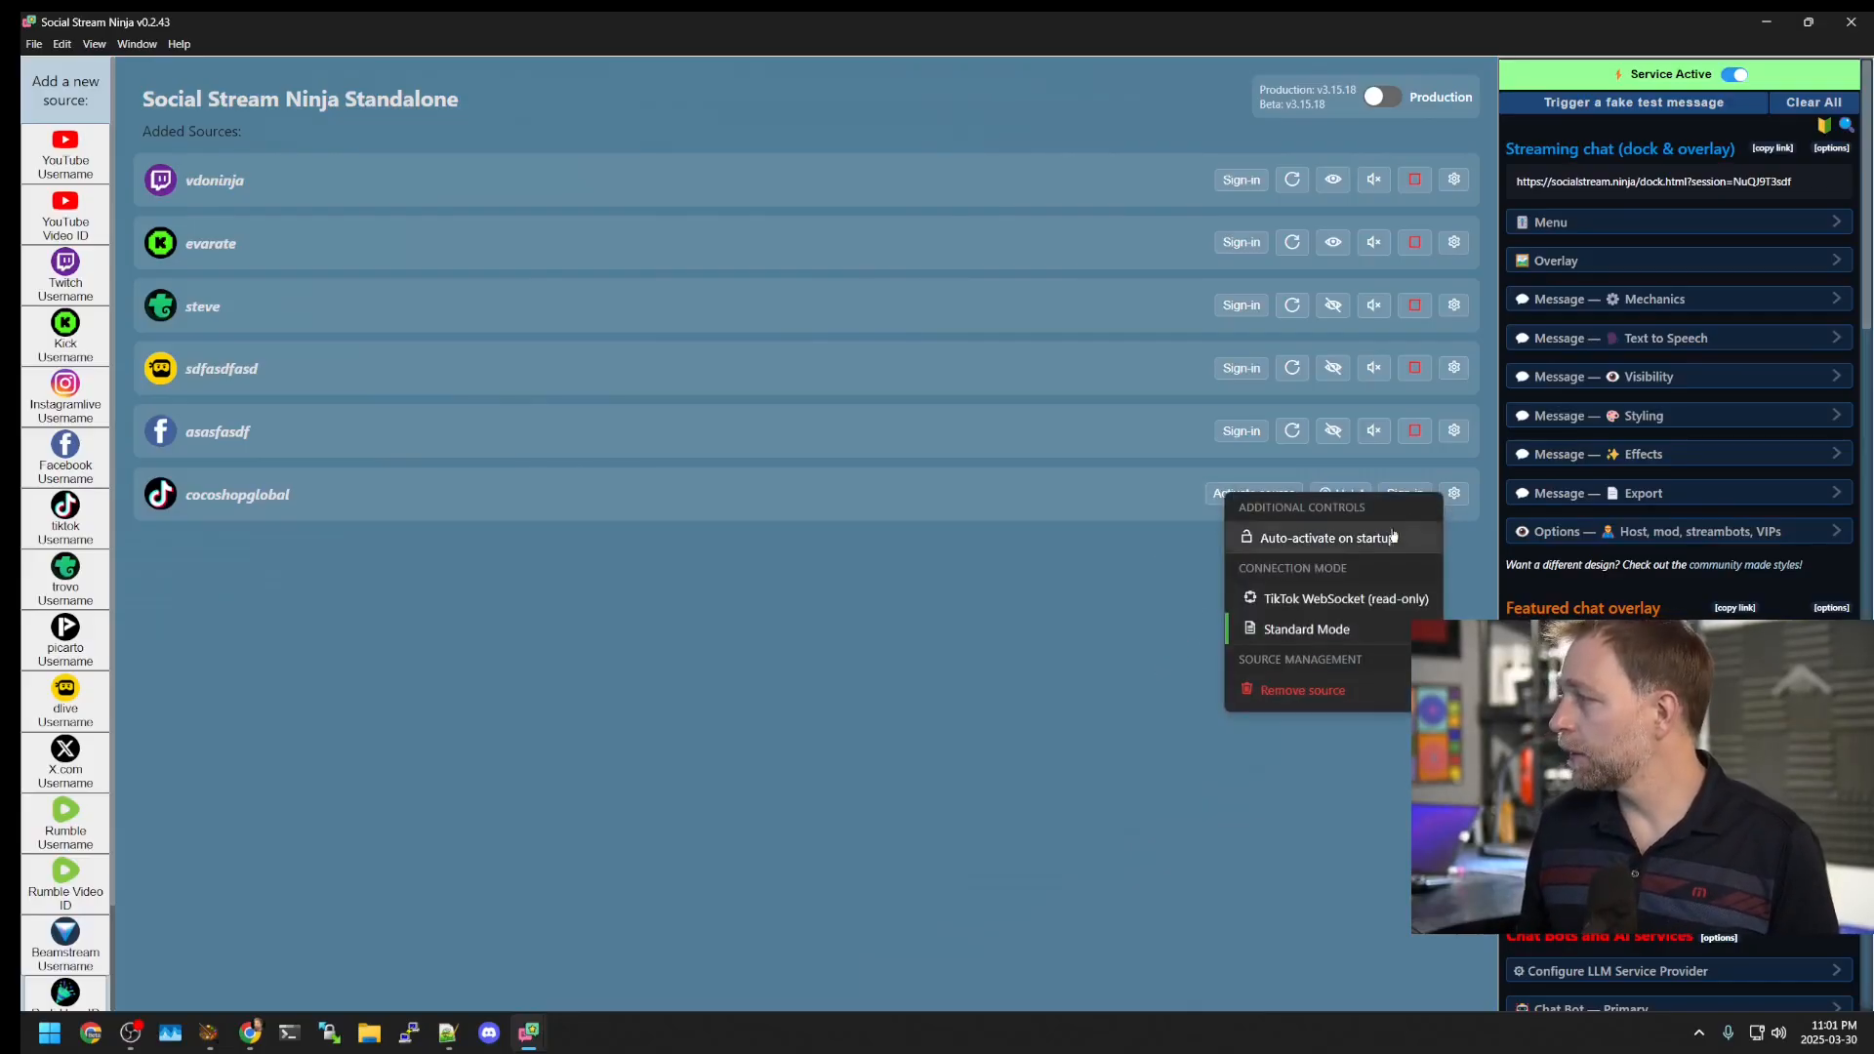
click(1325, 600)
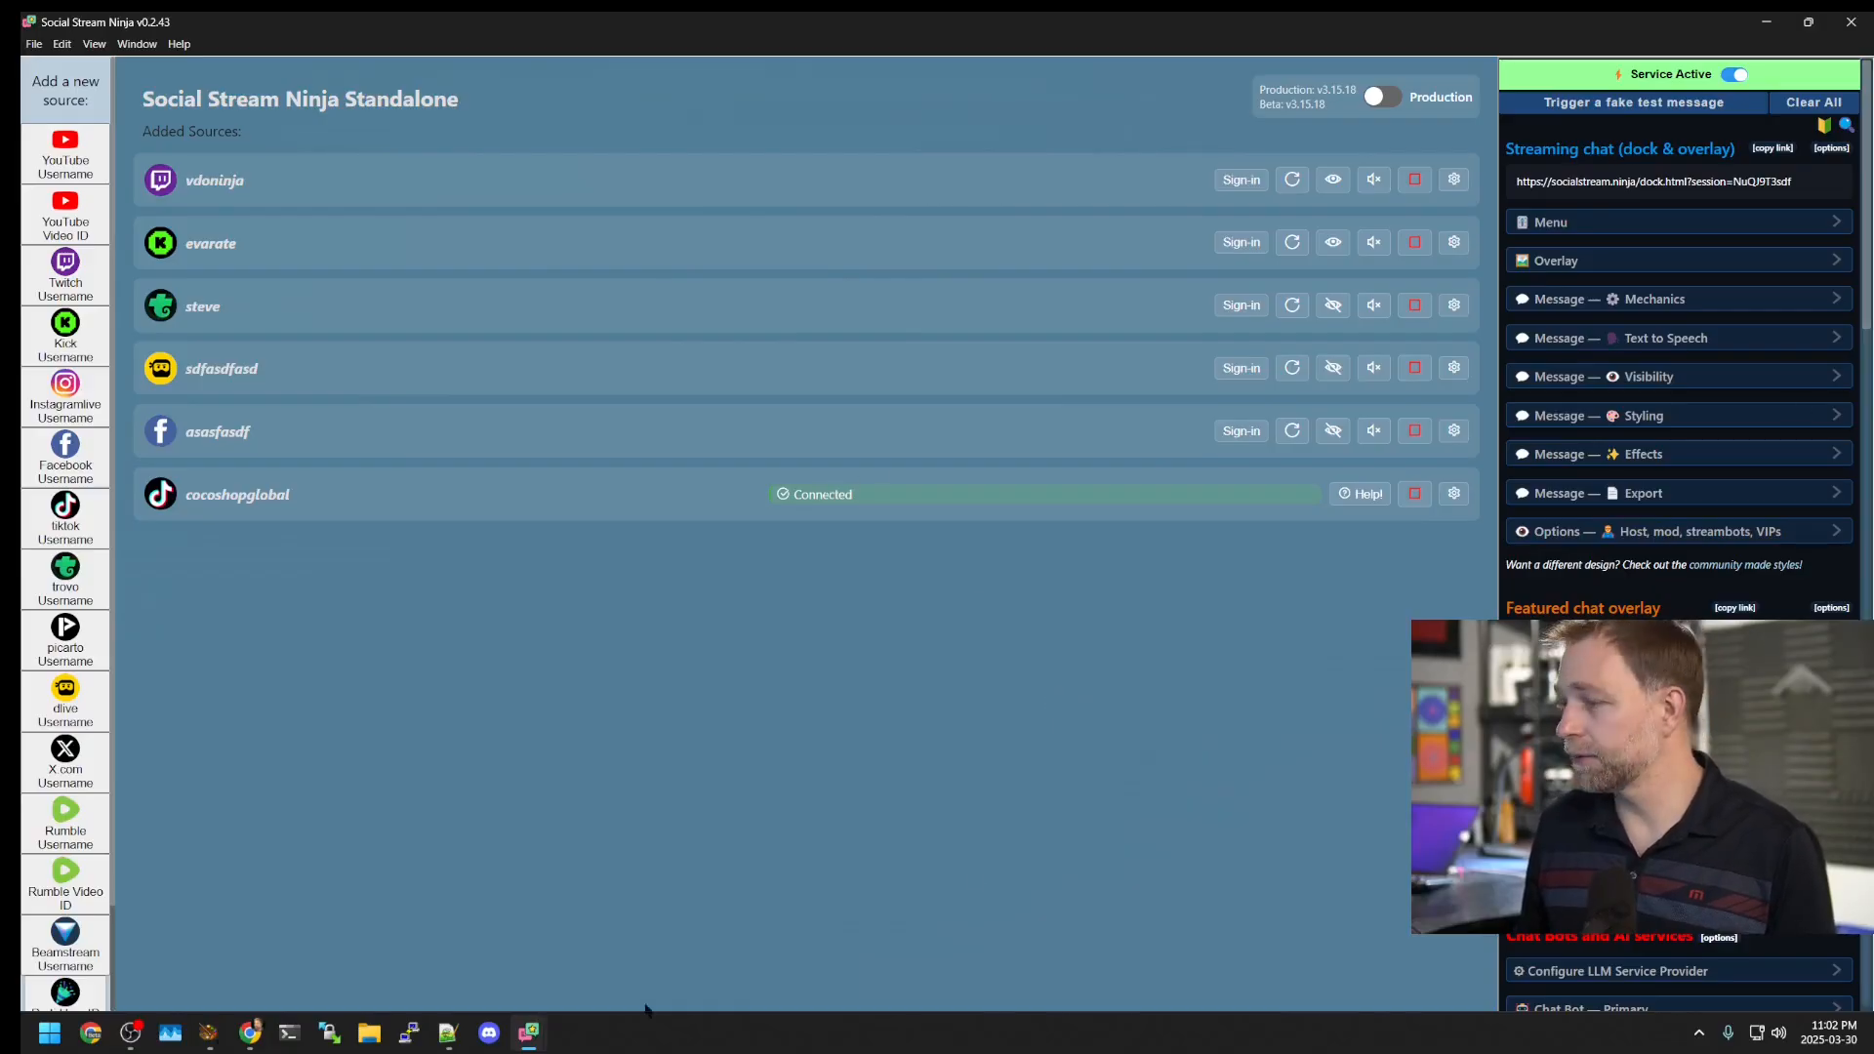
mouse_move(528, 1031)
click(507, 937)
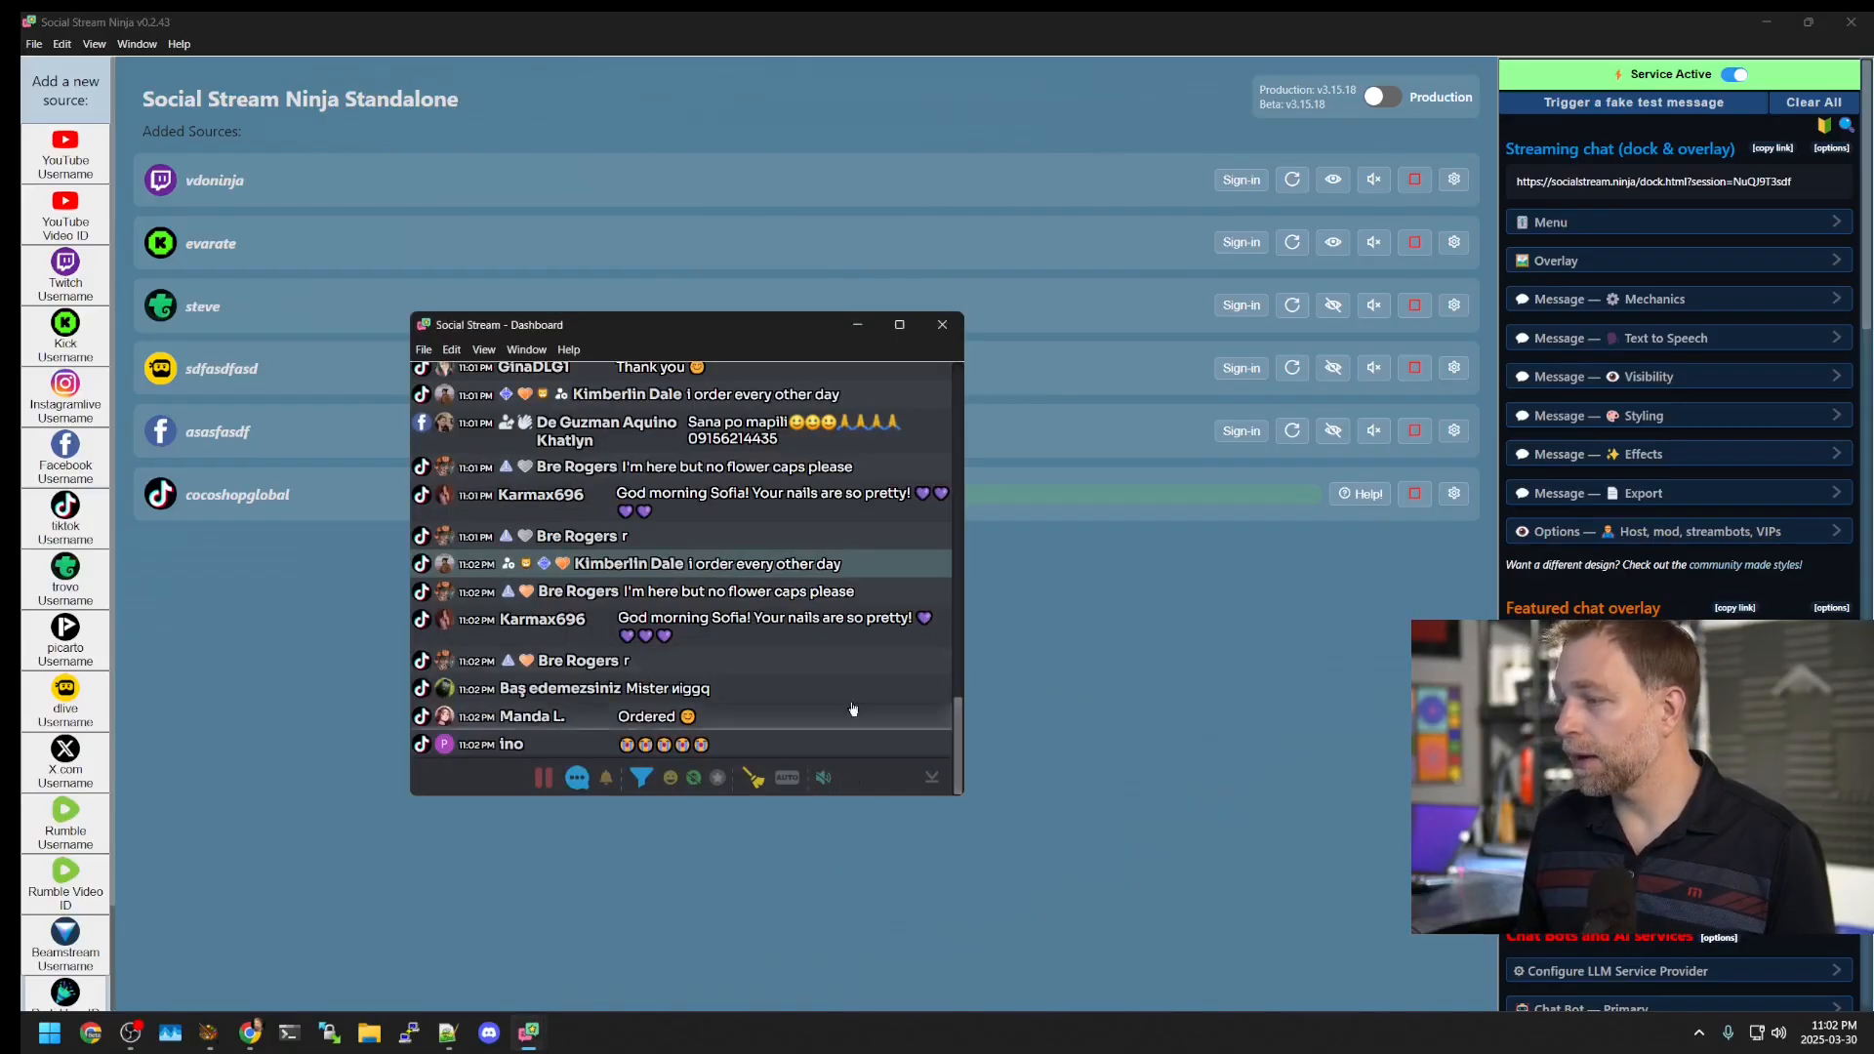
drag(624, 324, 295, 111)
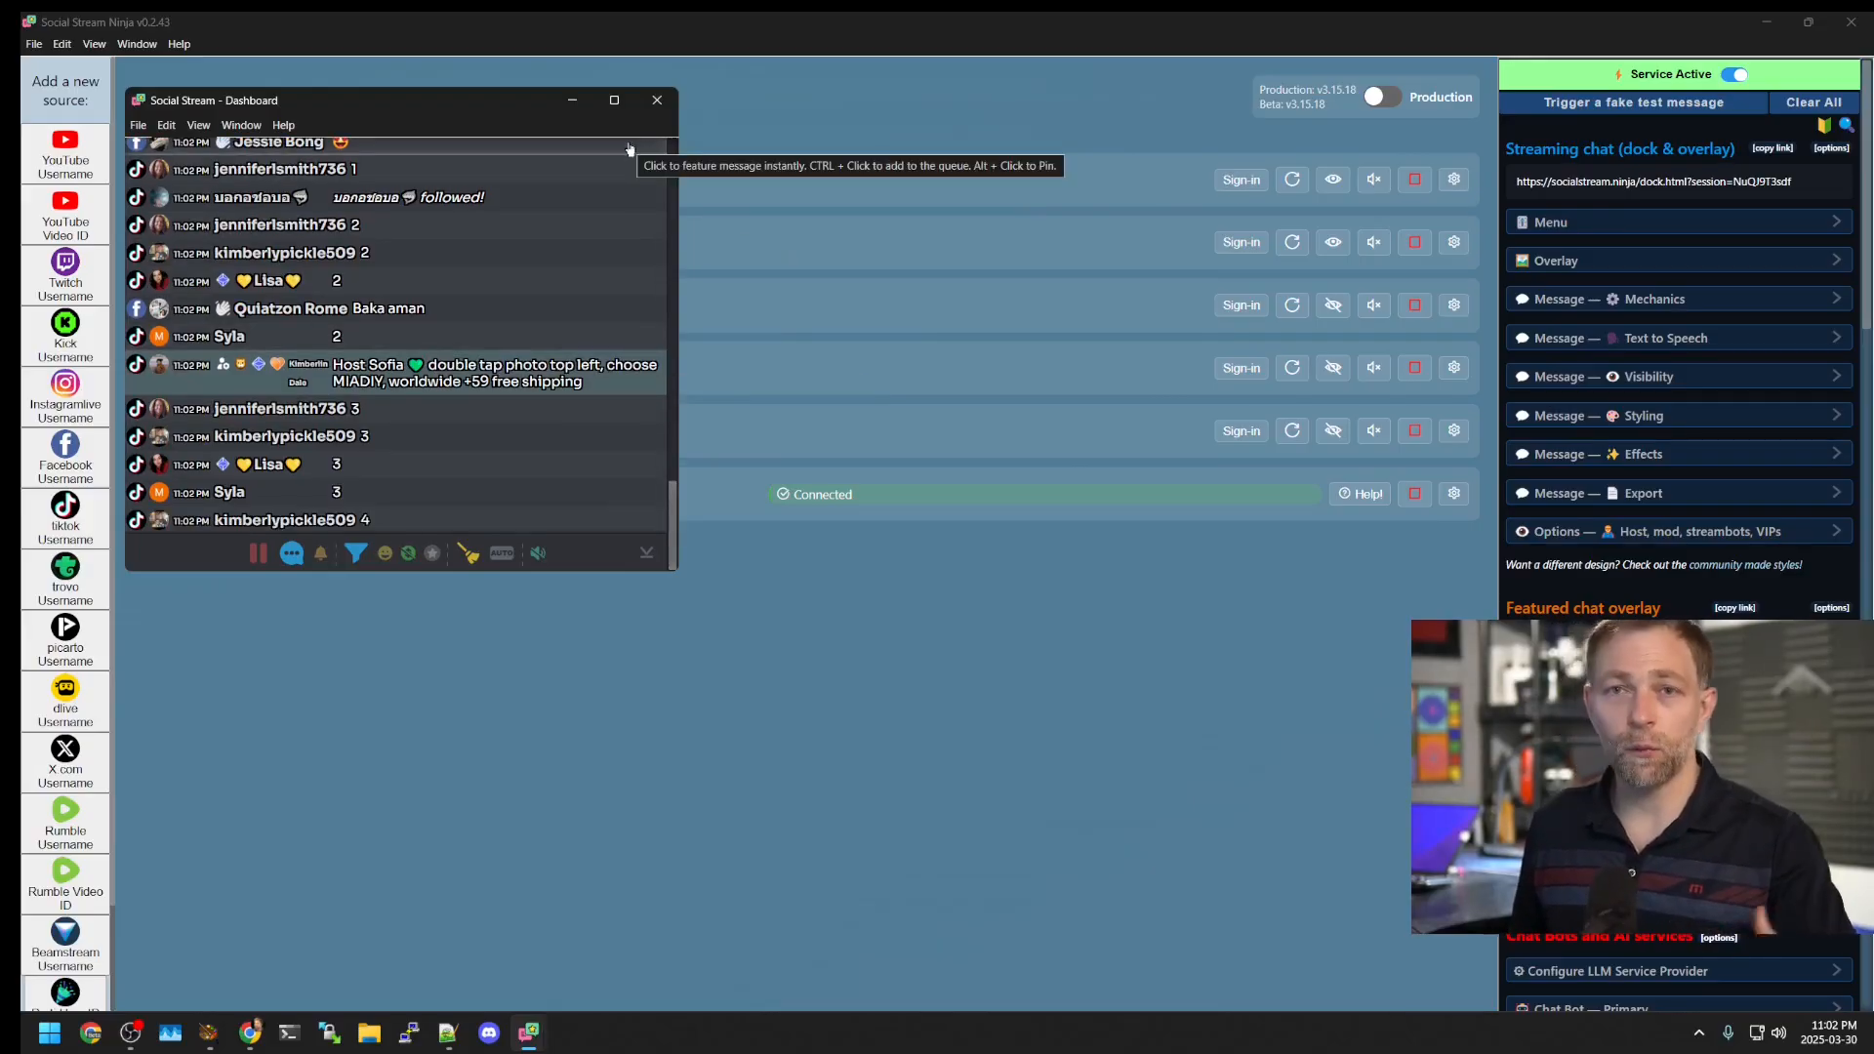
Step: Close the chat dashboard and both extra Social Stream windows, then stop the cocoshopglobal TikTok connection
click(657, 99)
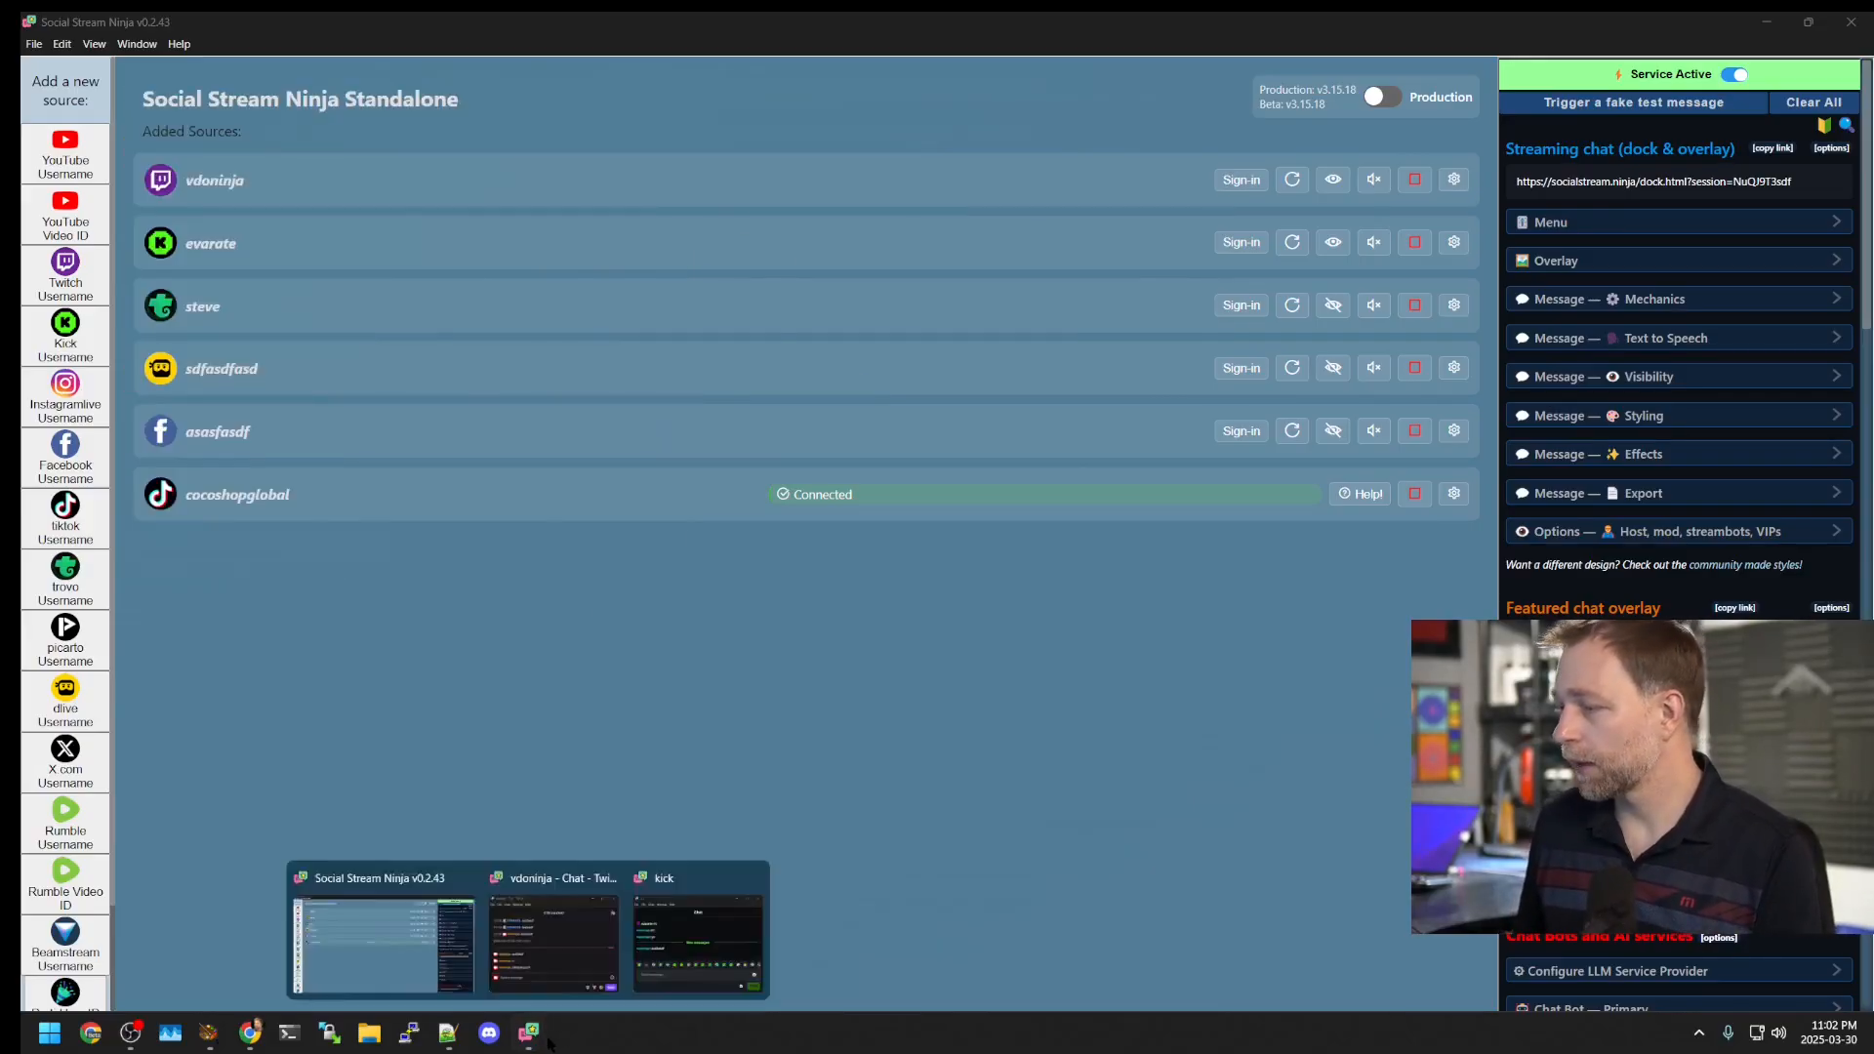
click(639, 875)
click(677, 875)
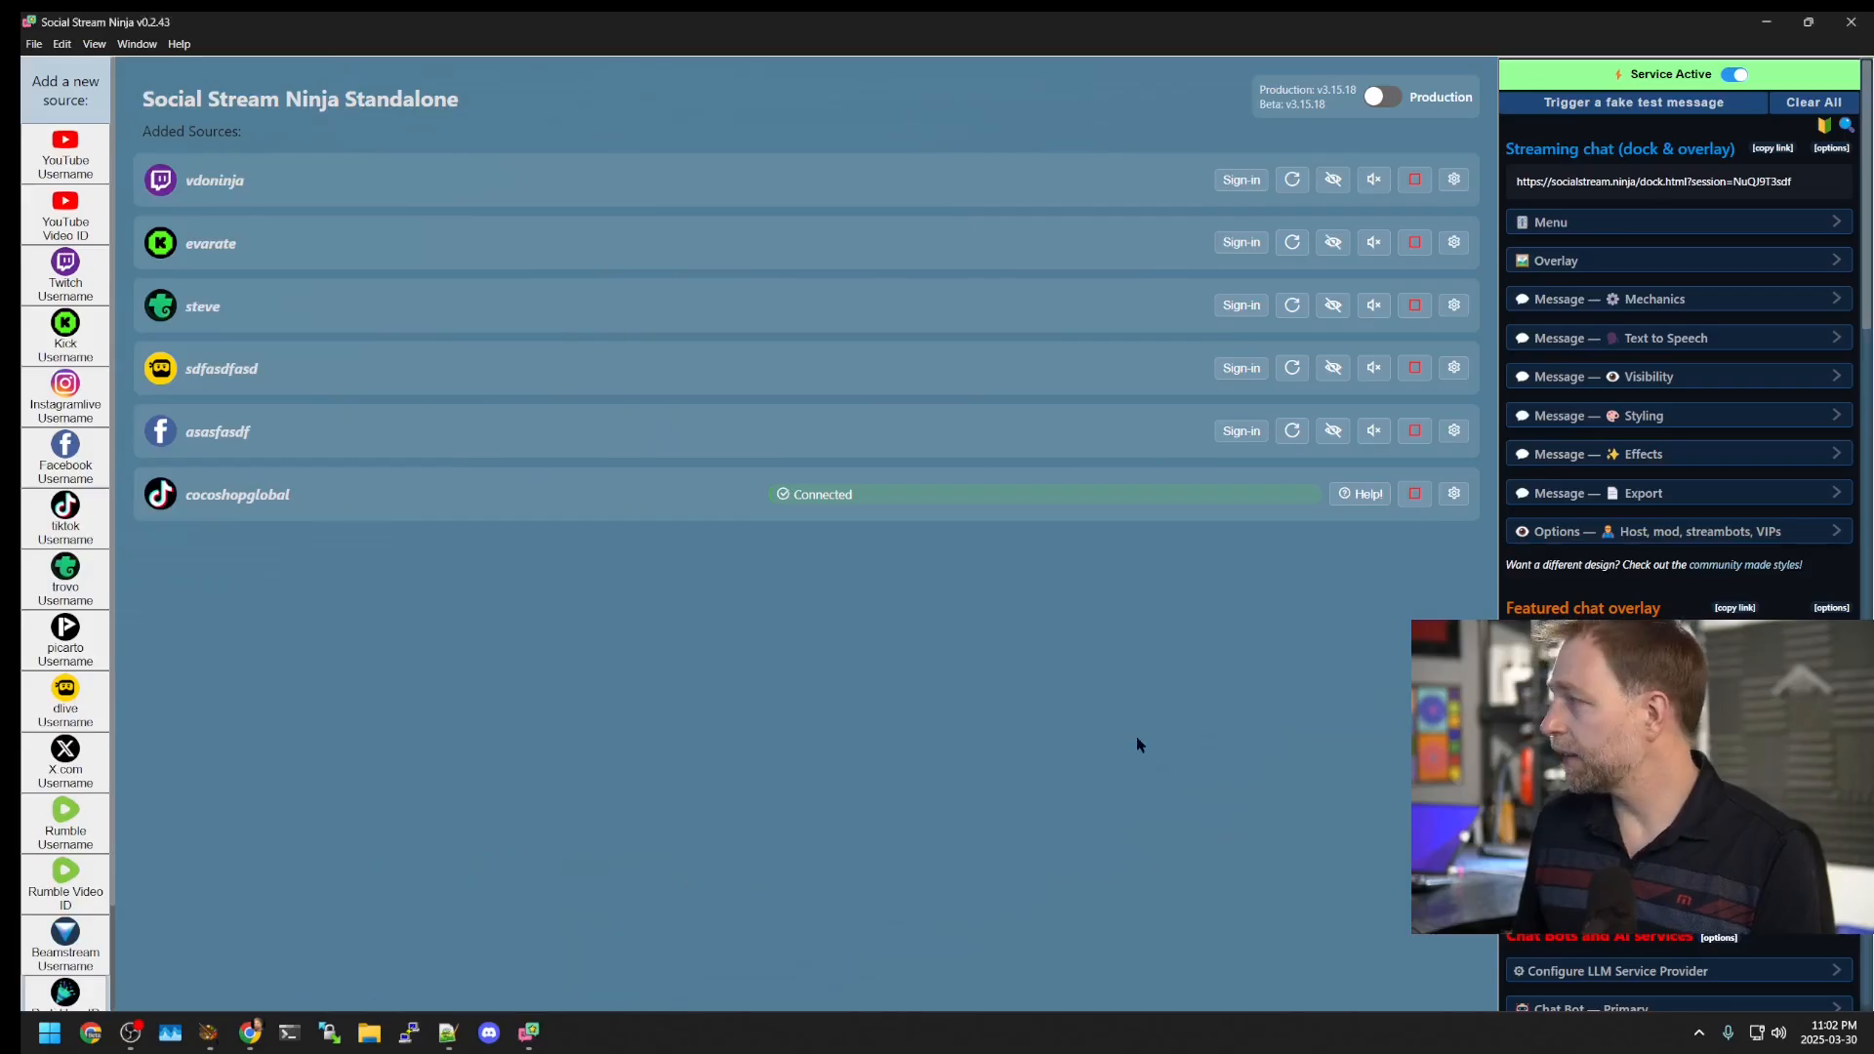
click(1415, 495)
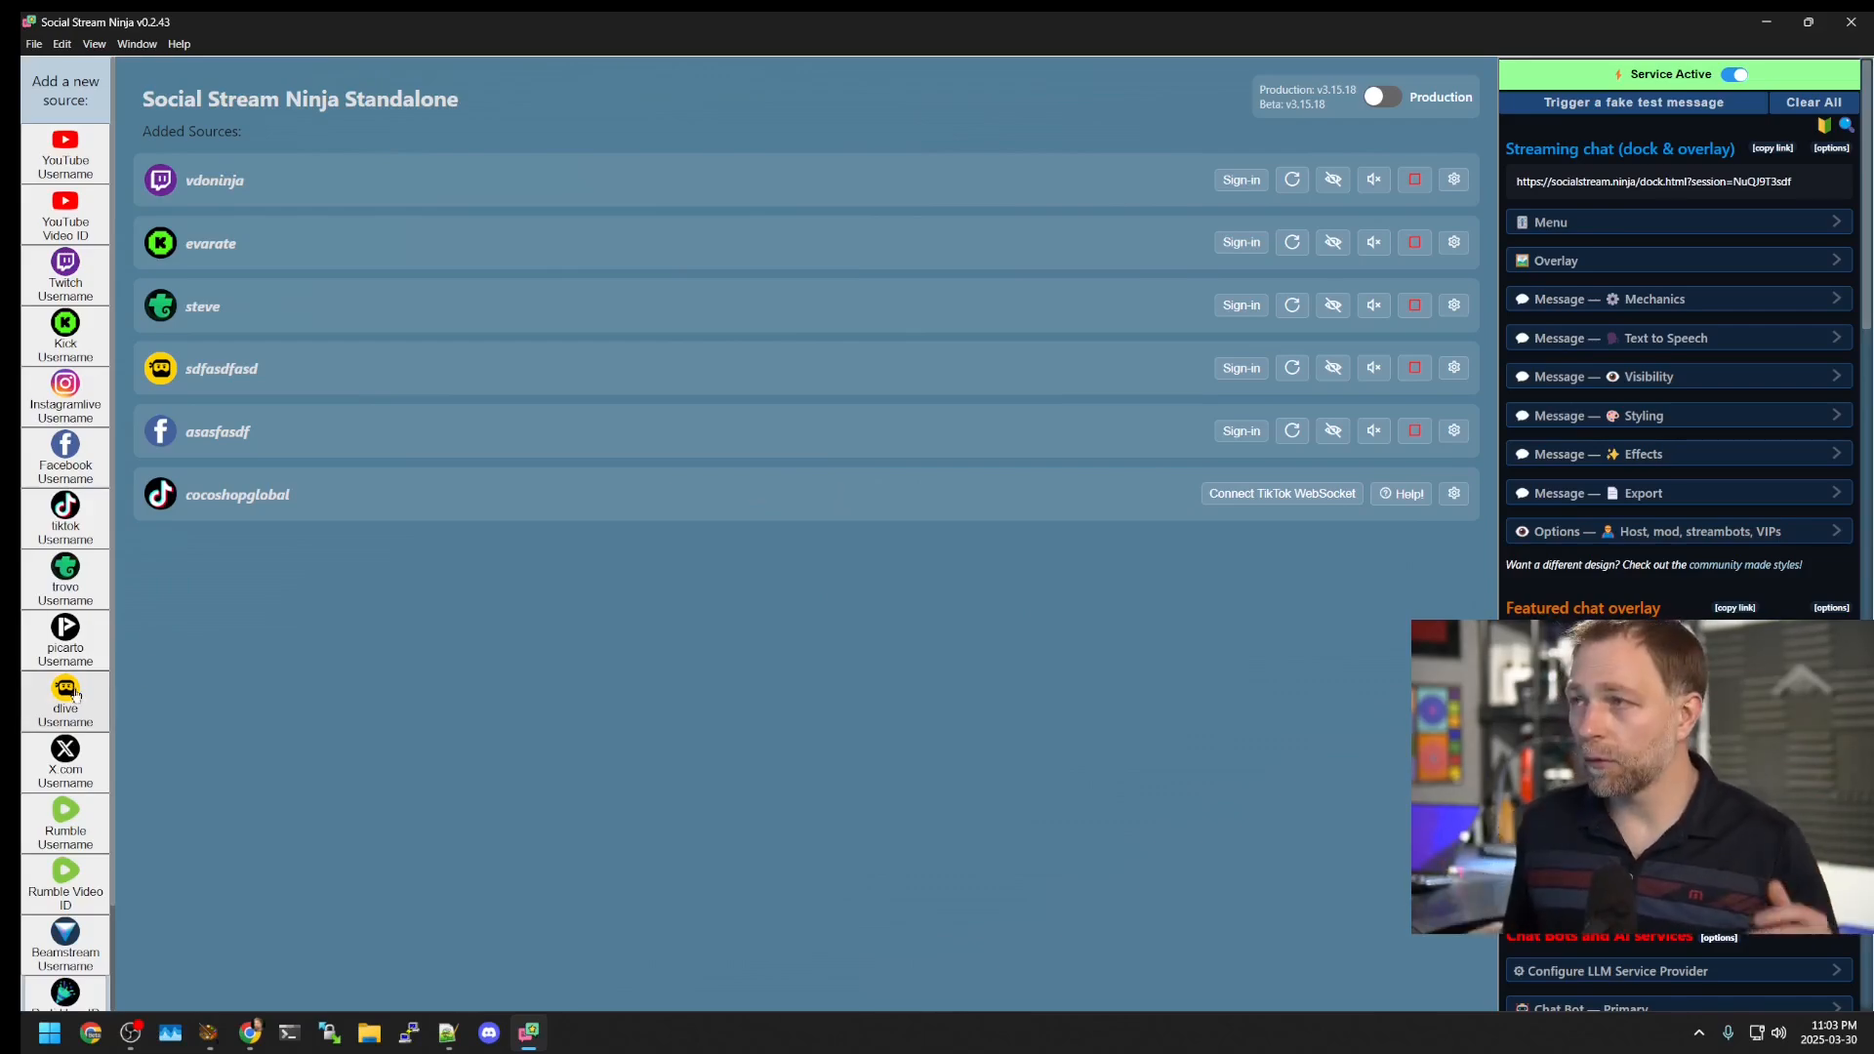
scroll(54, 625, down, 2)
scroll(47, 547, up, 2)
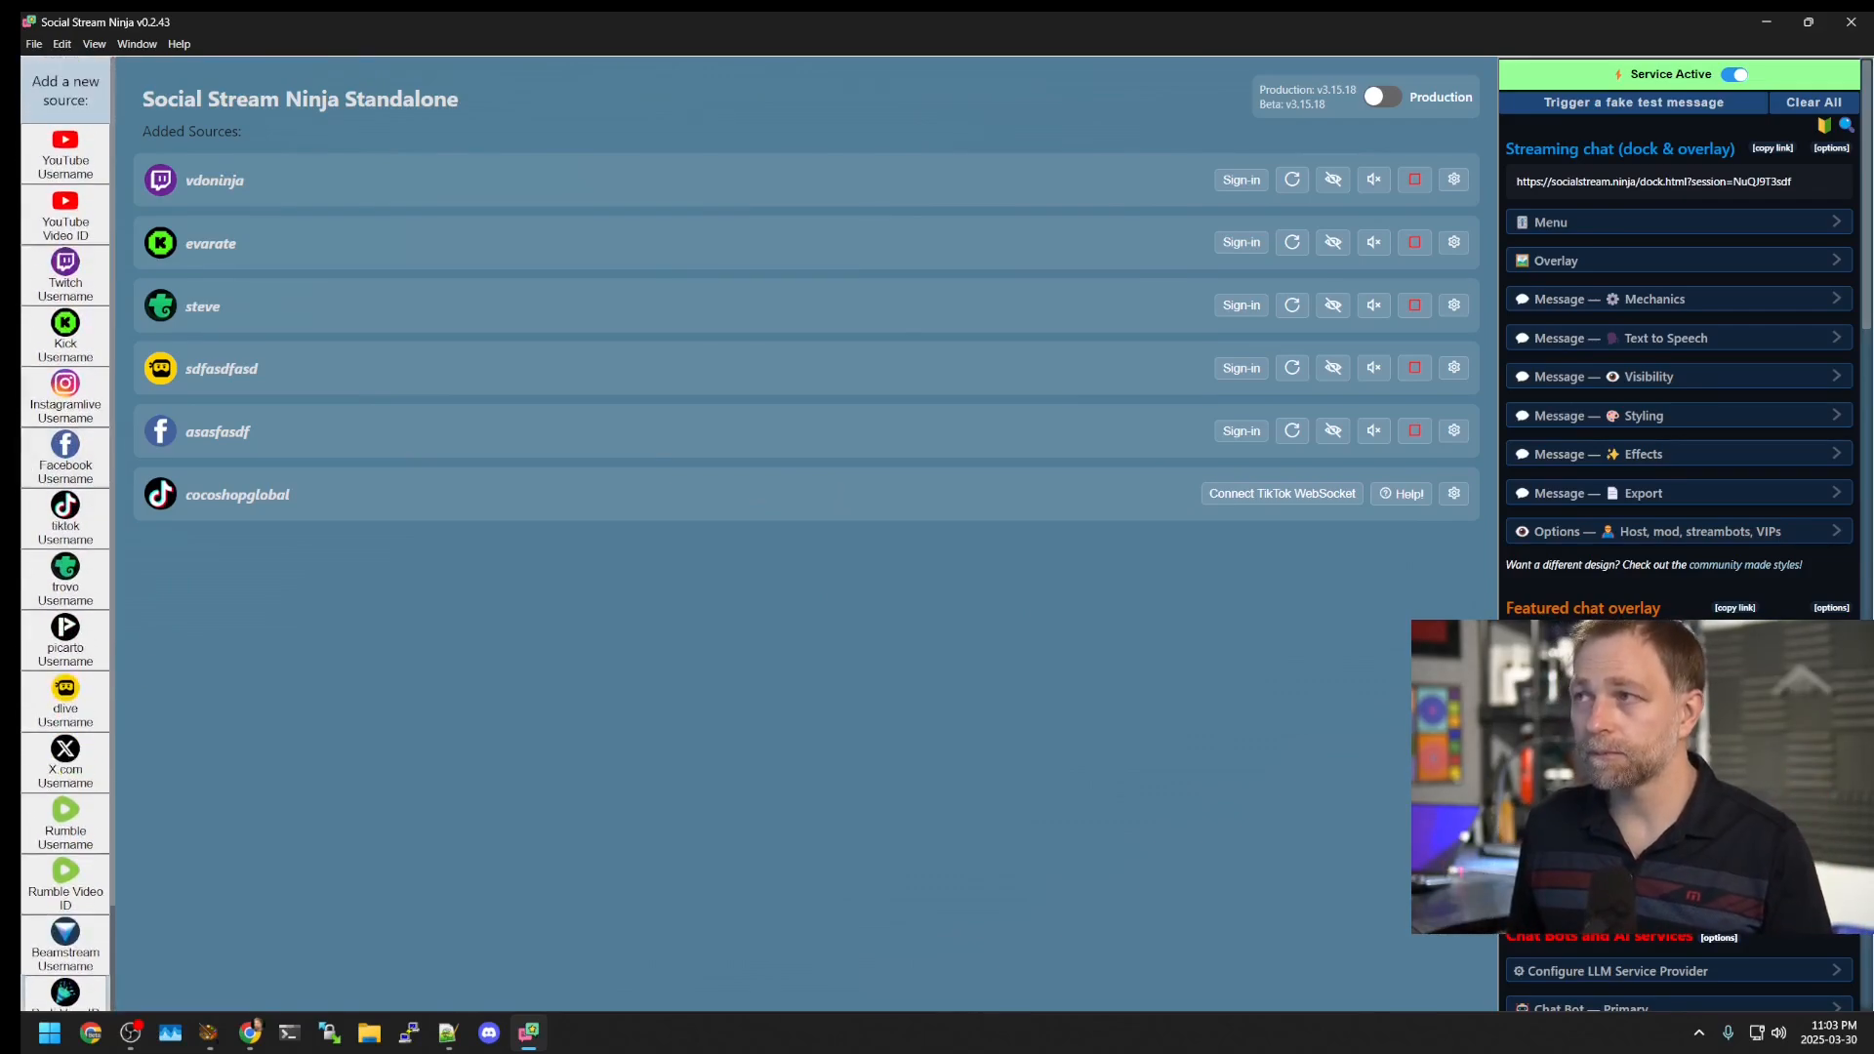
scroll(29, 235, down, 2)
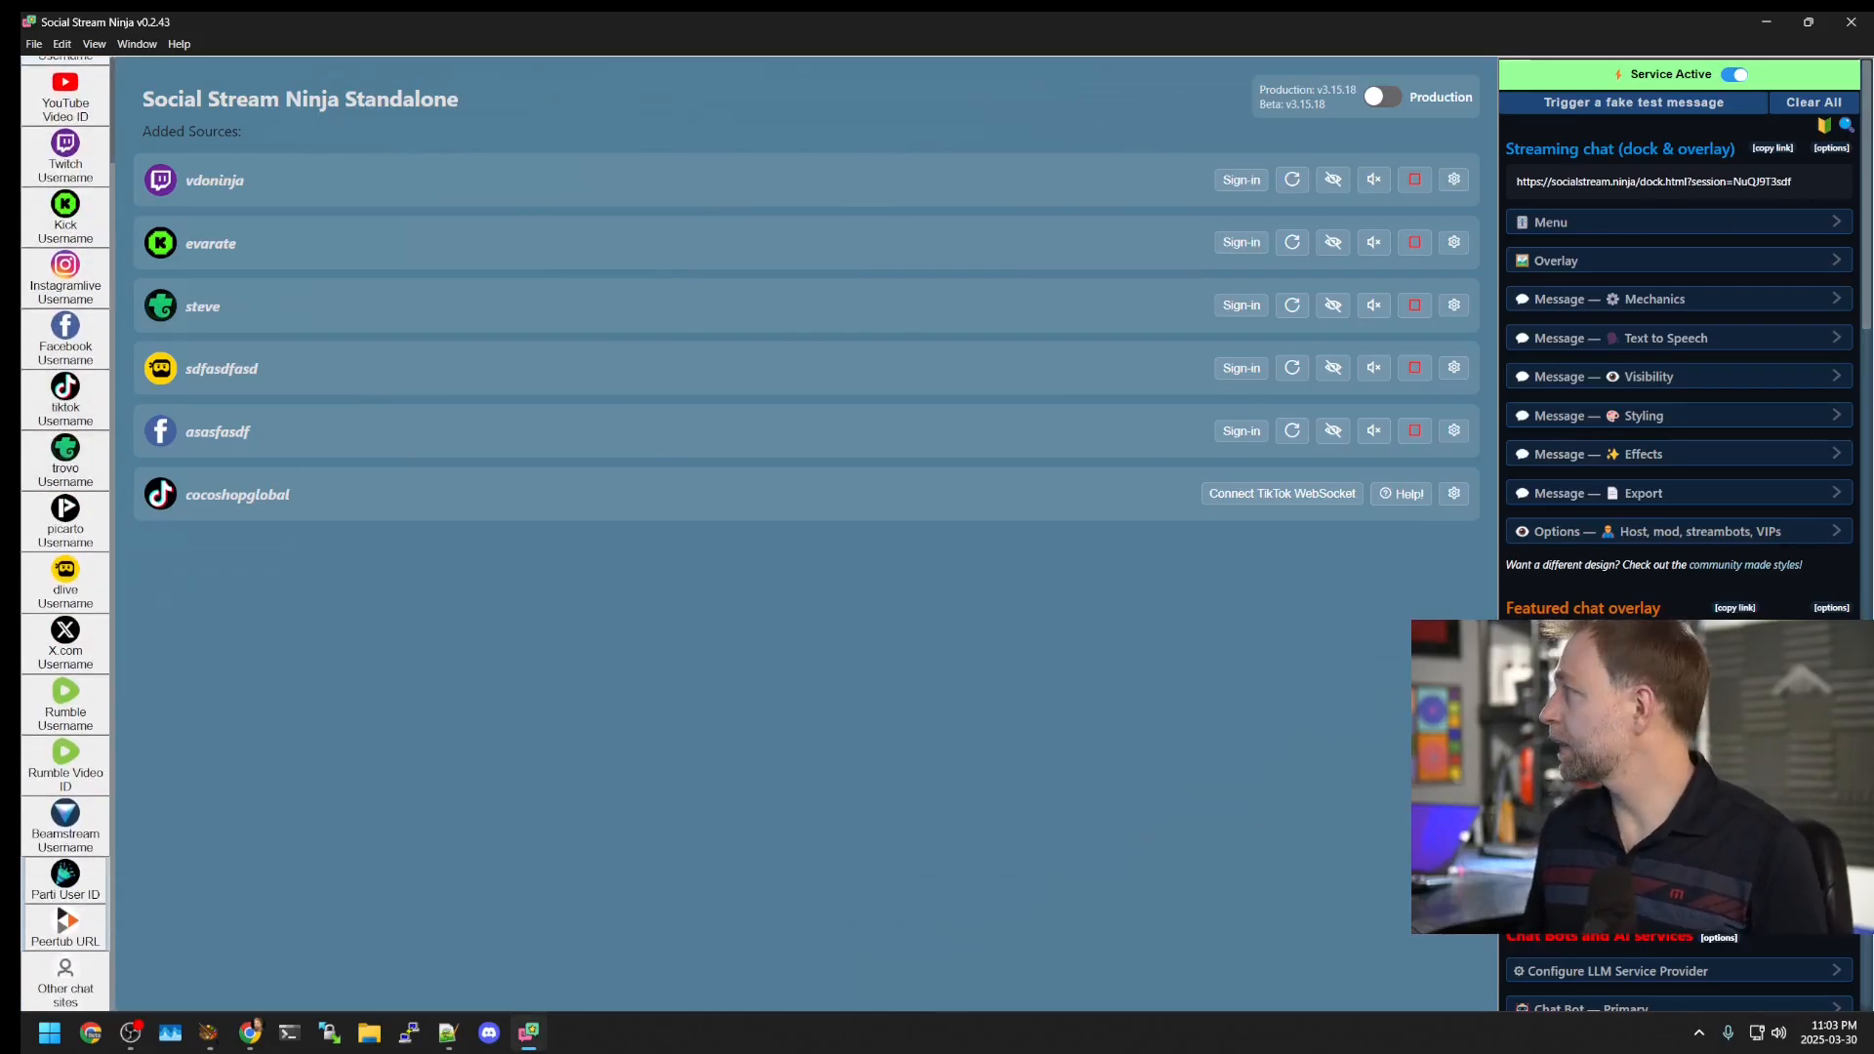
key(alt+Tab)
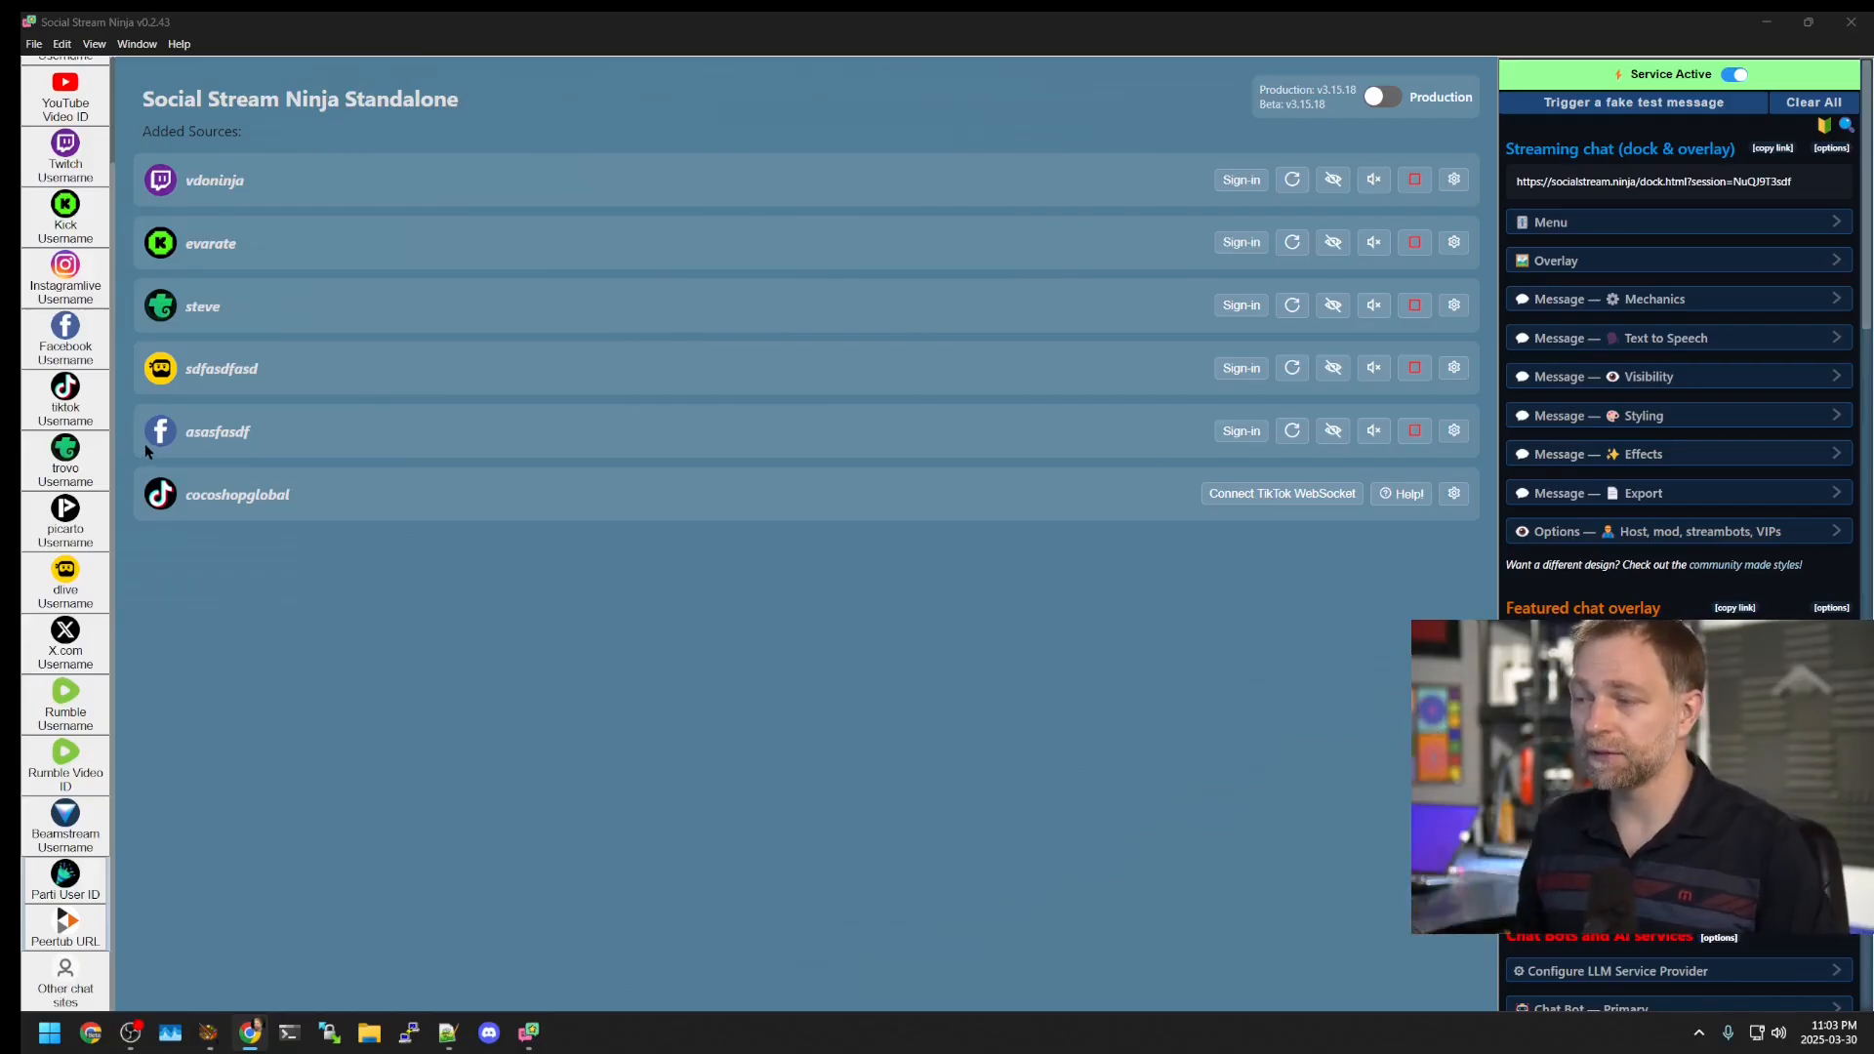
Step: Add the Twitch popout chat URL as two separate chat sources
click(65, 981)
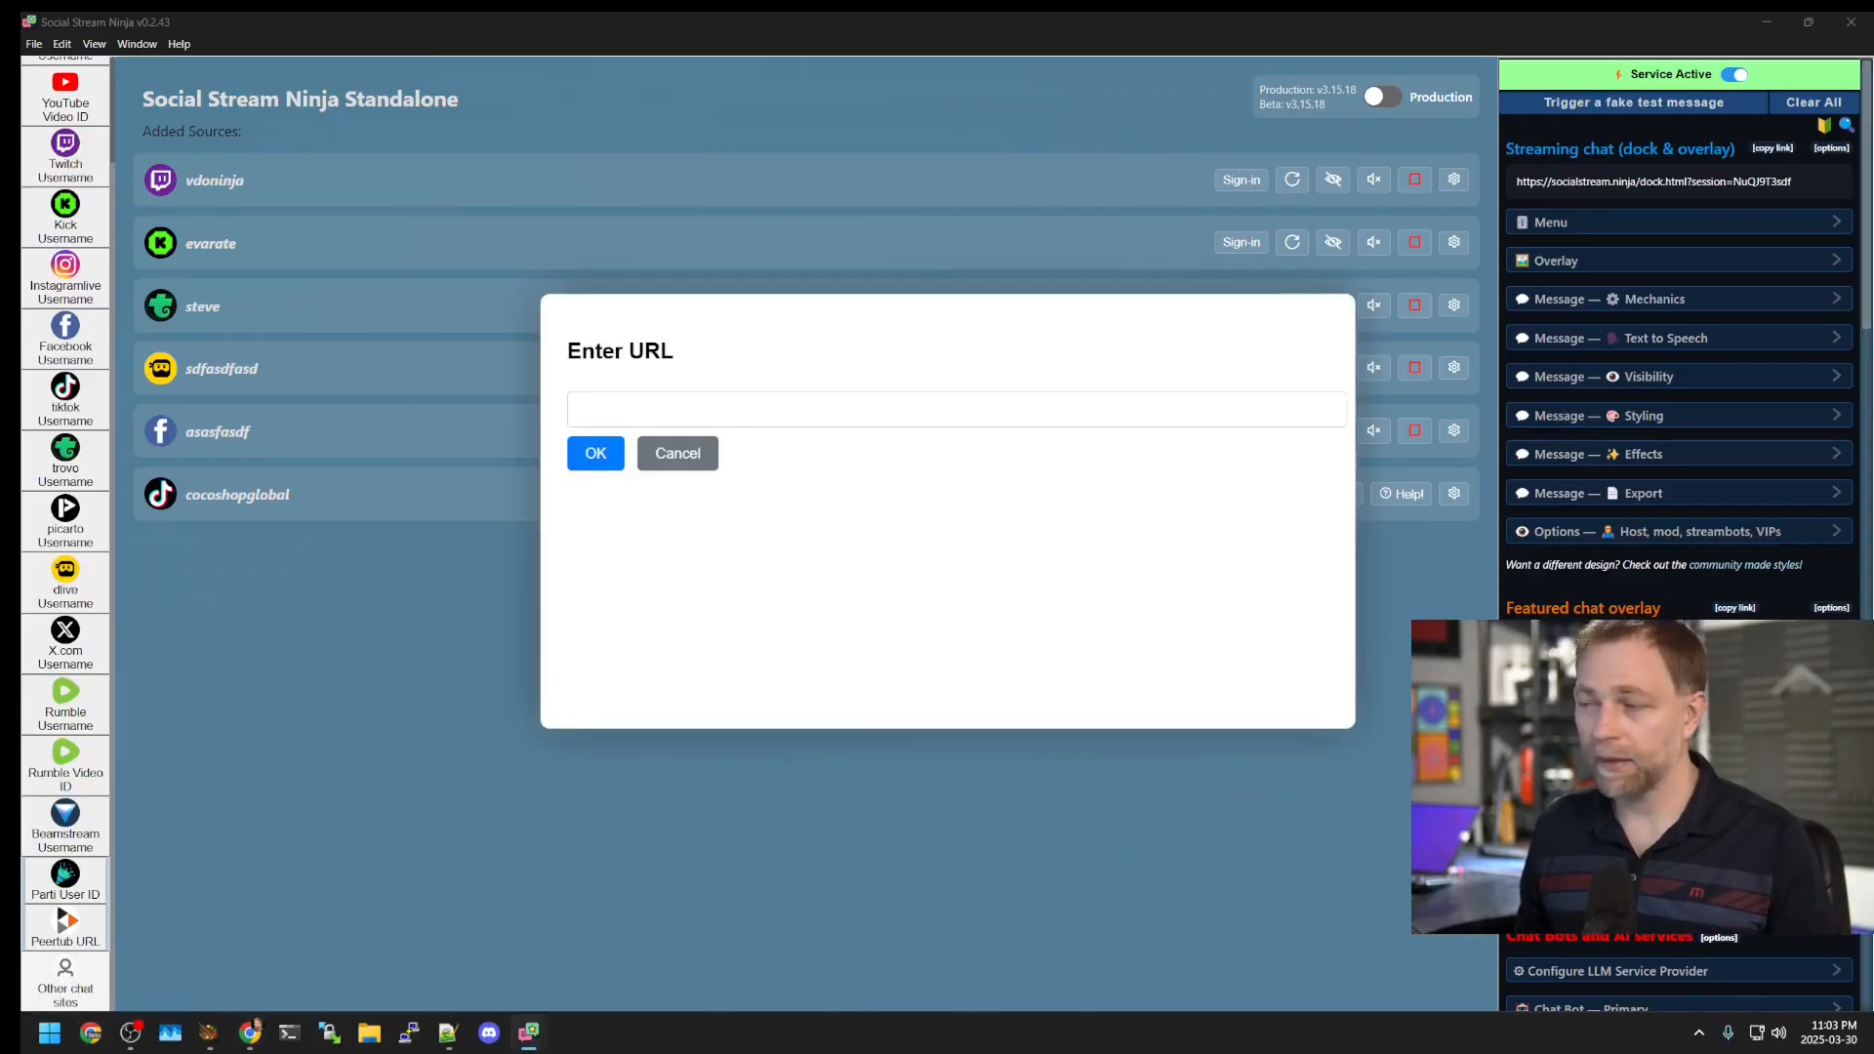
click(63, 988)
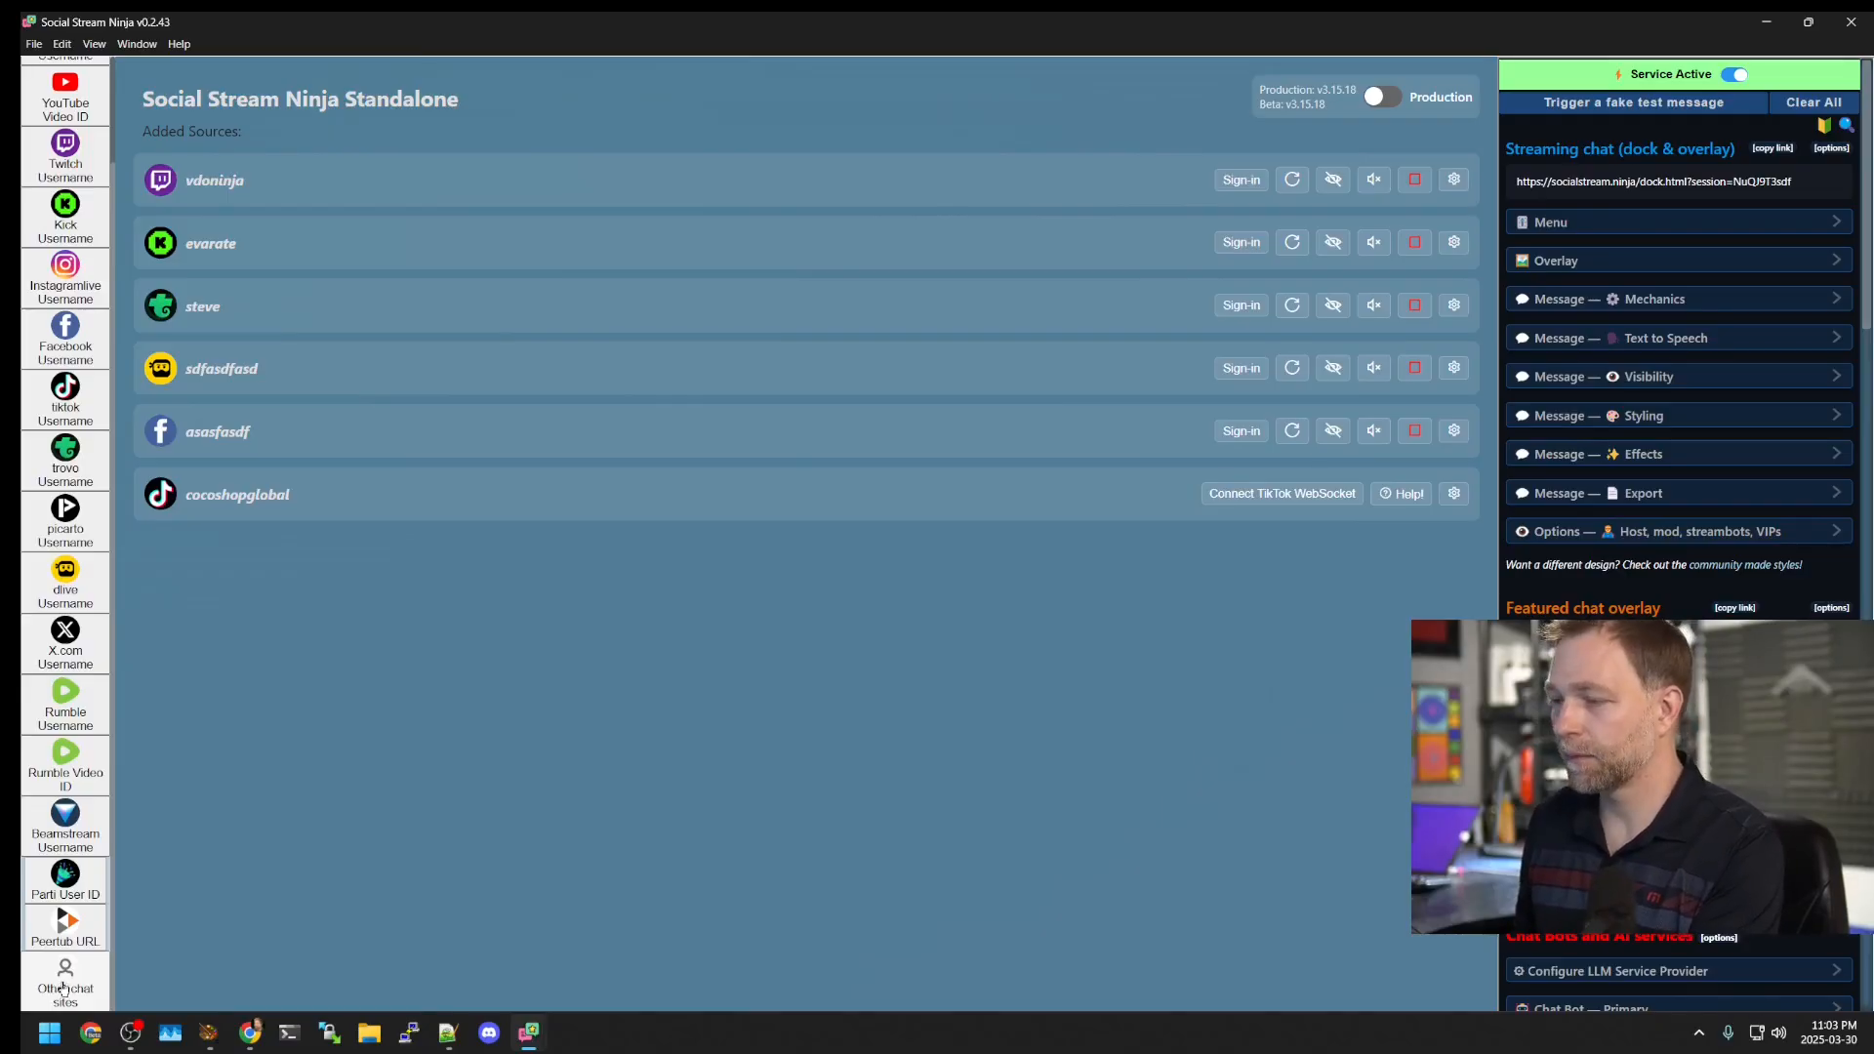
mouse_move(528, 1032)
click(679, 941)
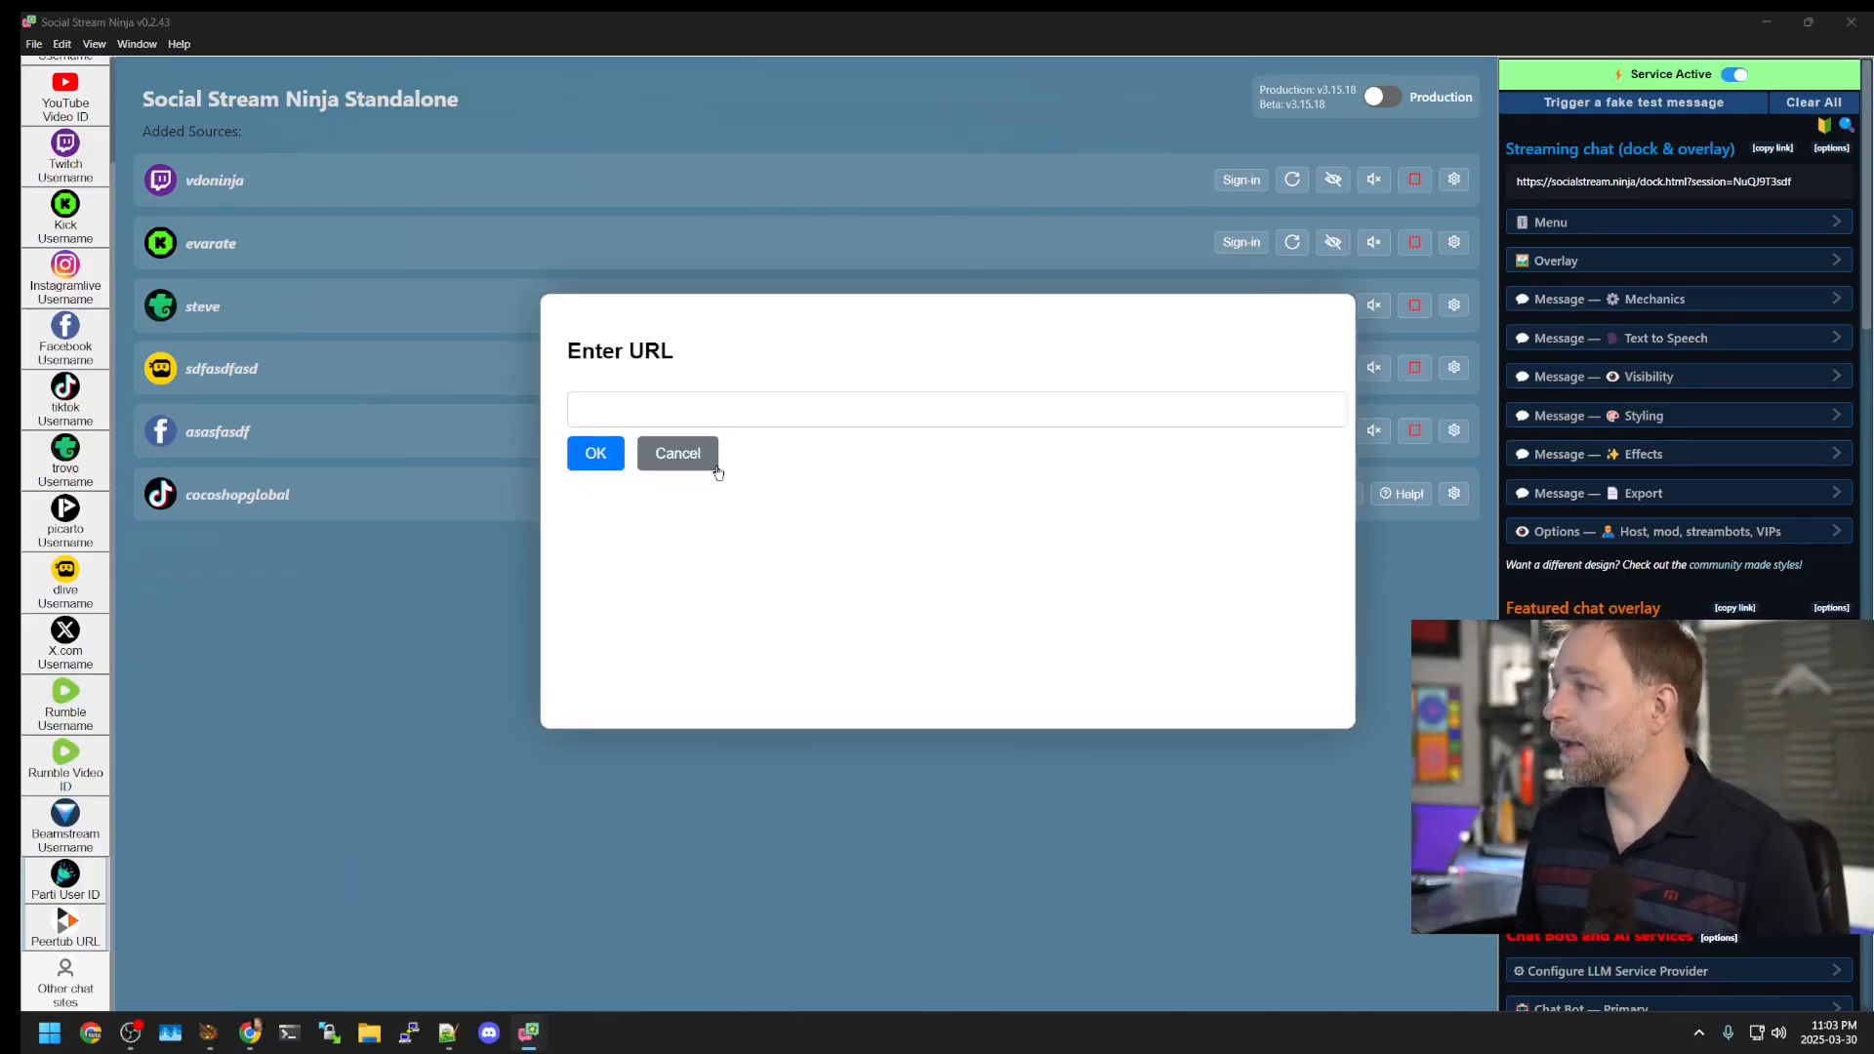
click(690, 412)
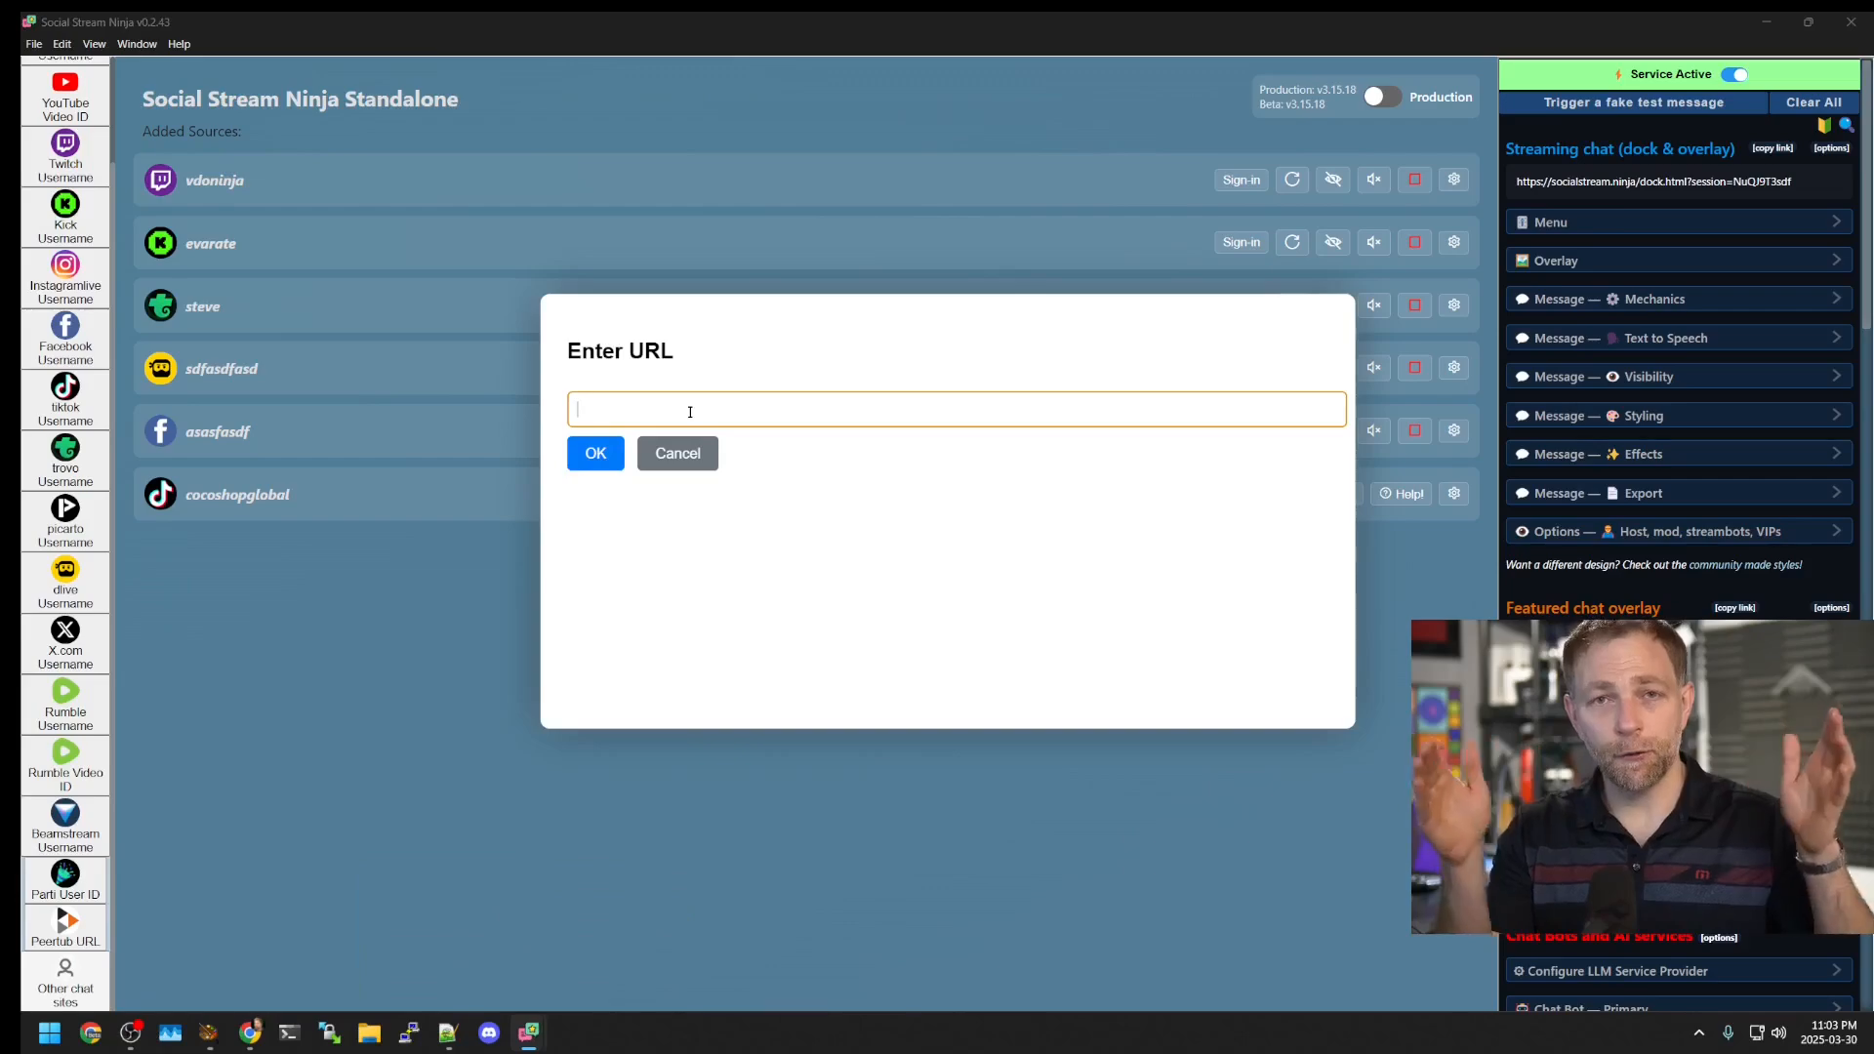
text(https://www.twitch.tv/popout/vdoninja/chat?popout=)
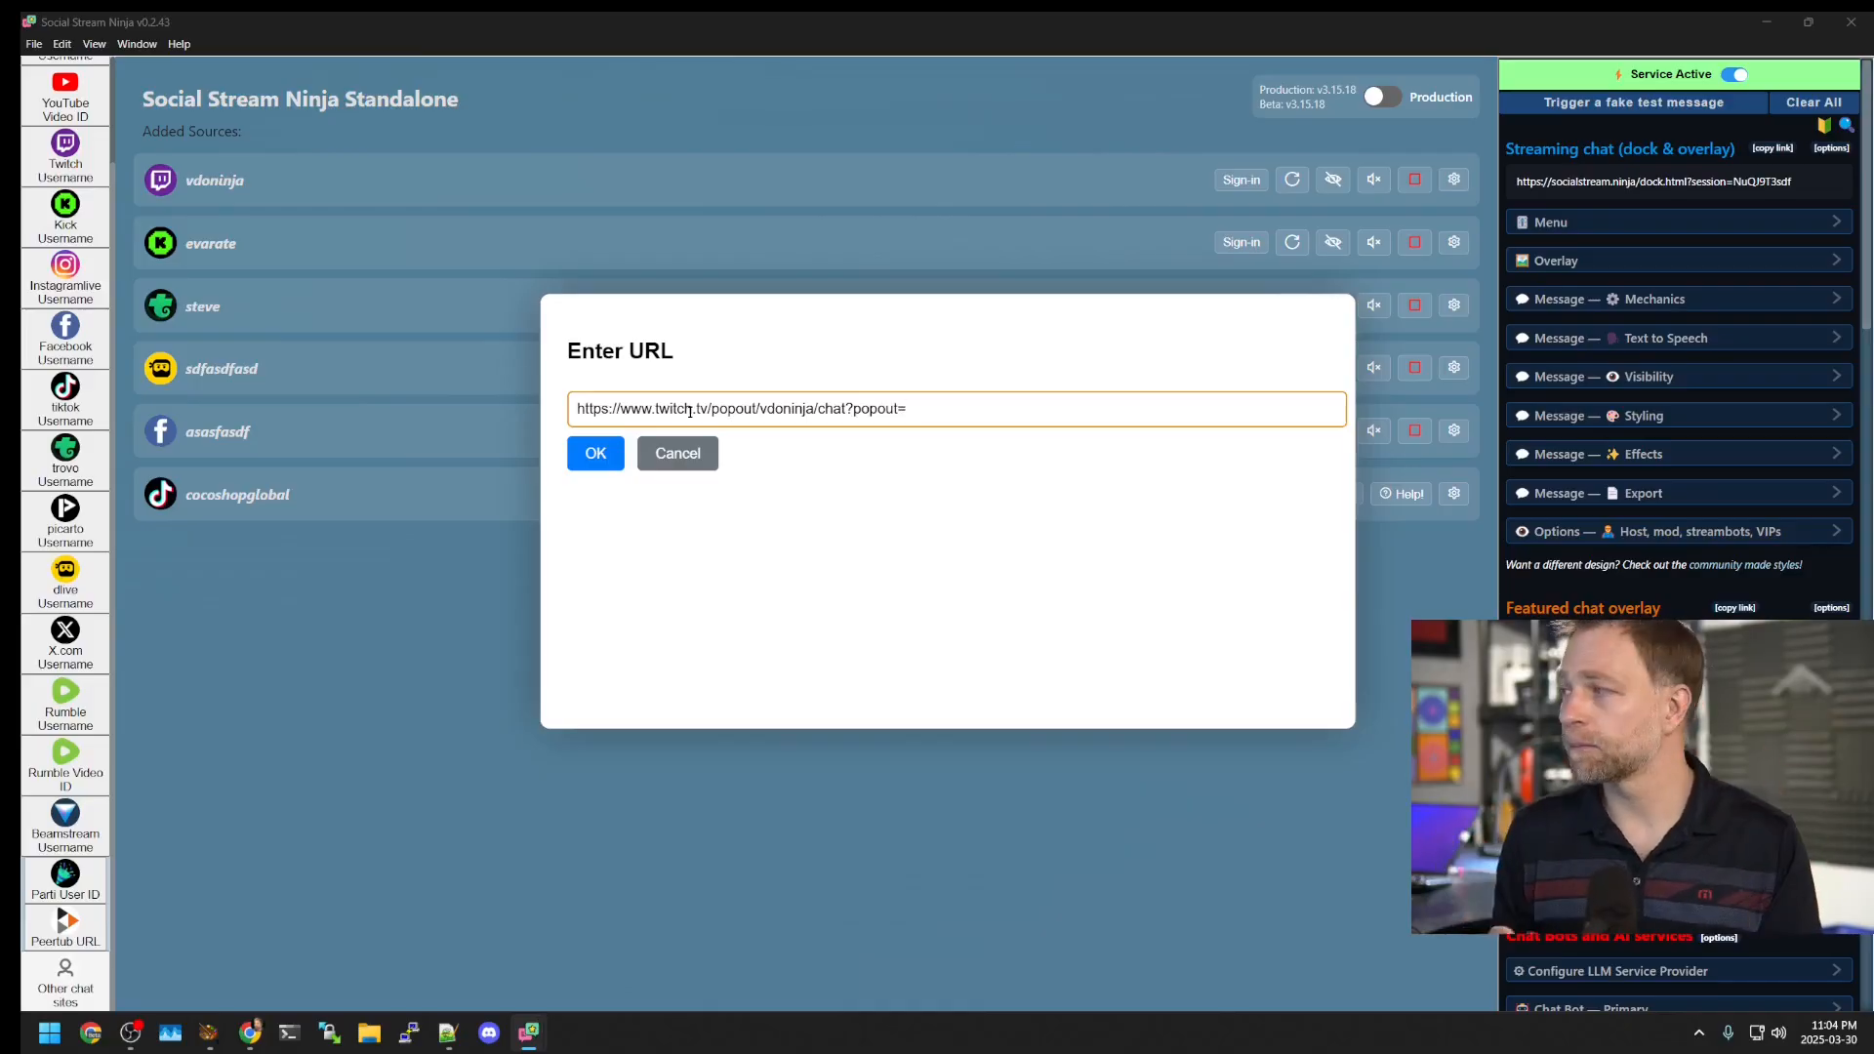
click(618, 463)
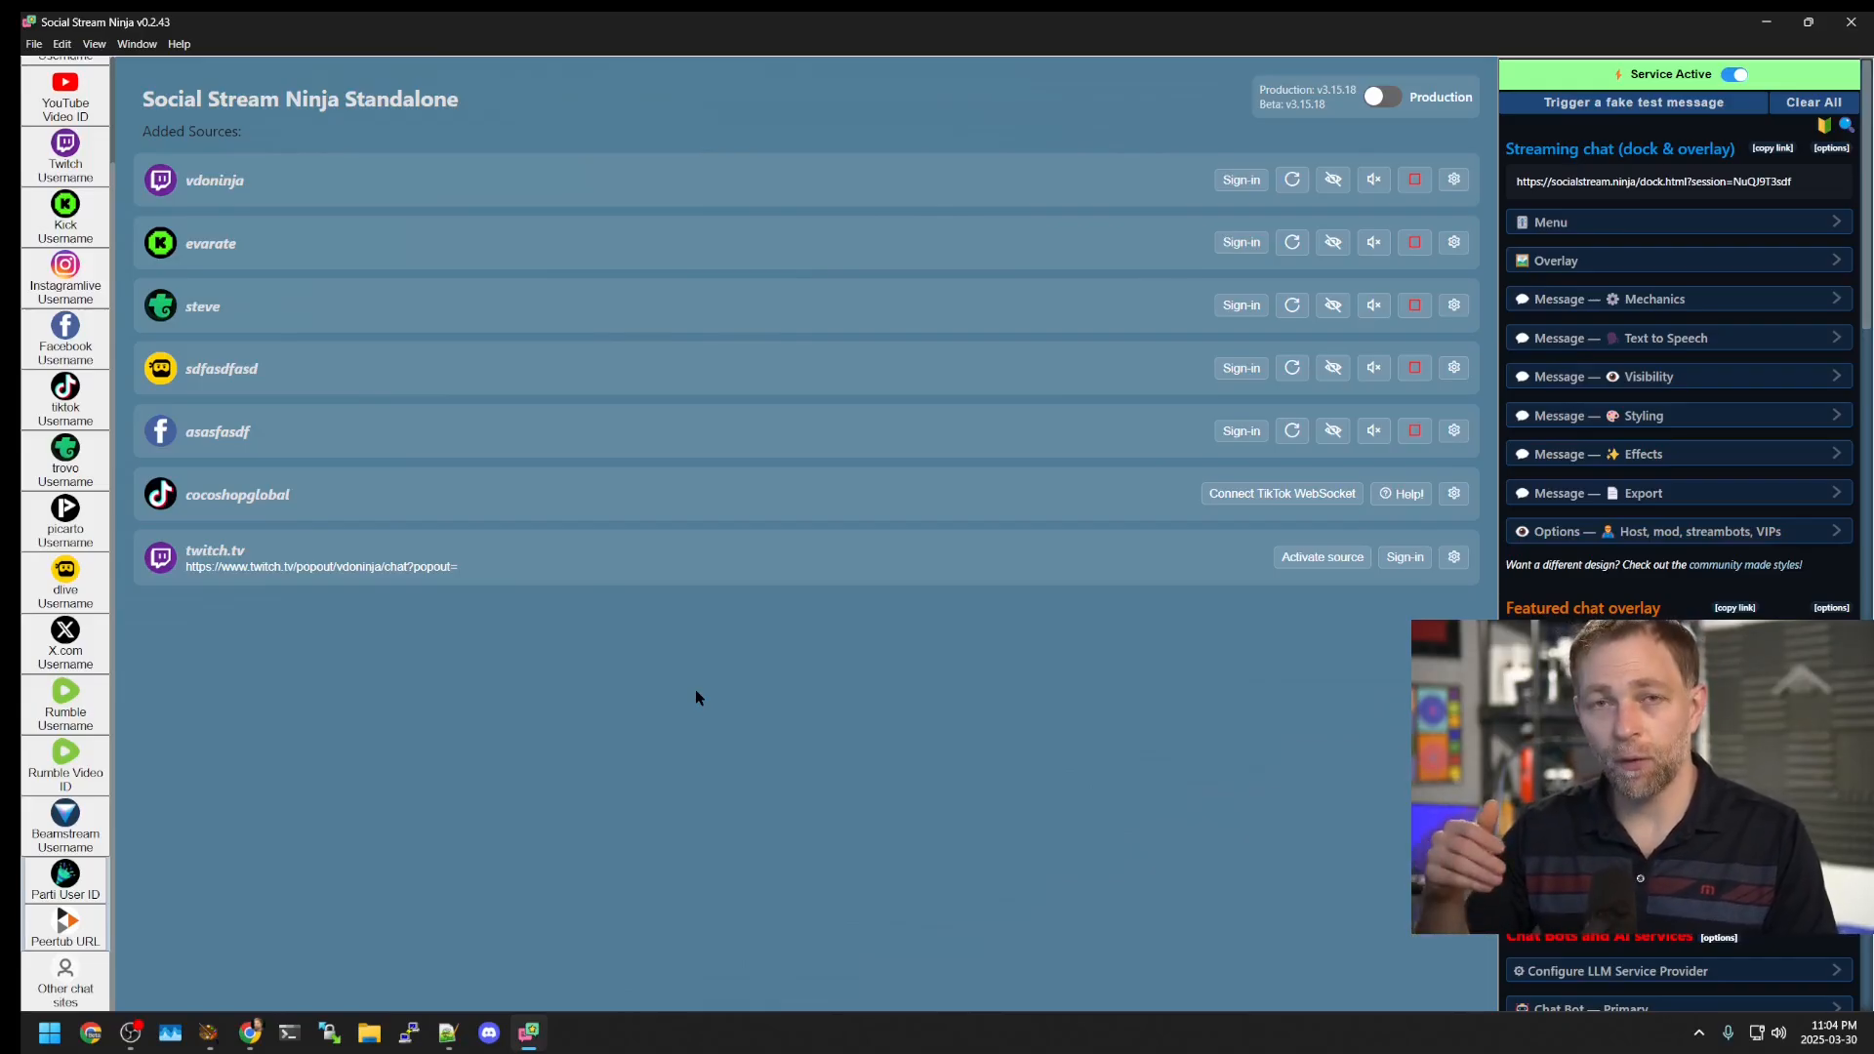
click(66, 981)
click(694, 410)
text(https://www.twitch.tv/popout/vdoninja/chat?popout=)
click(611, 455)
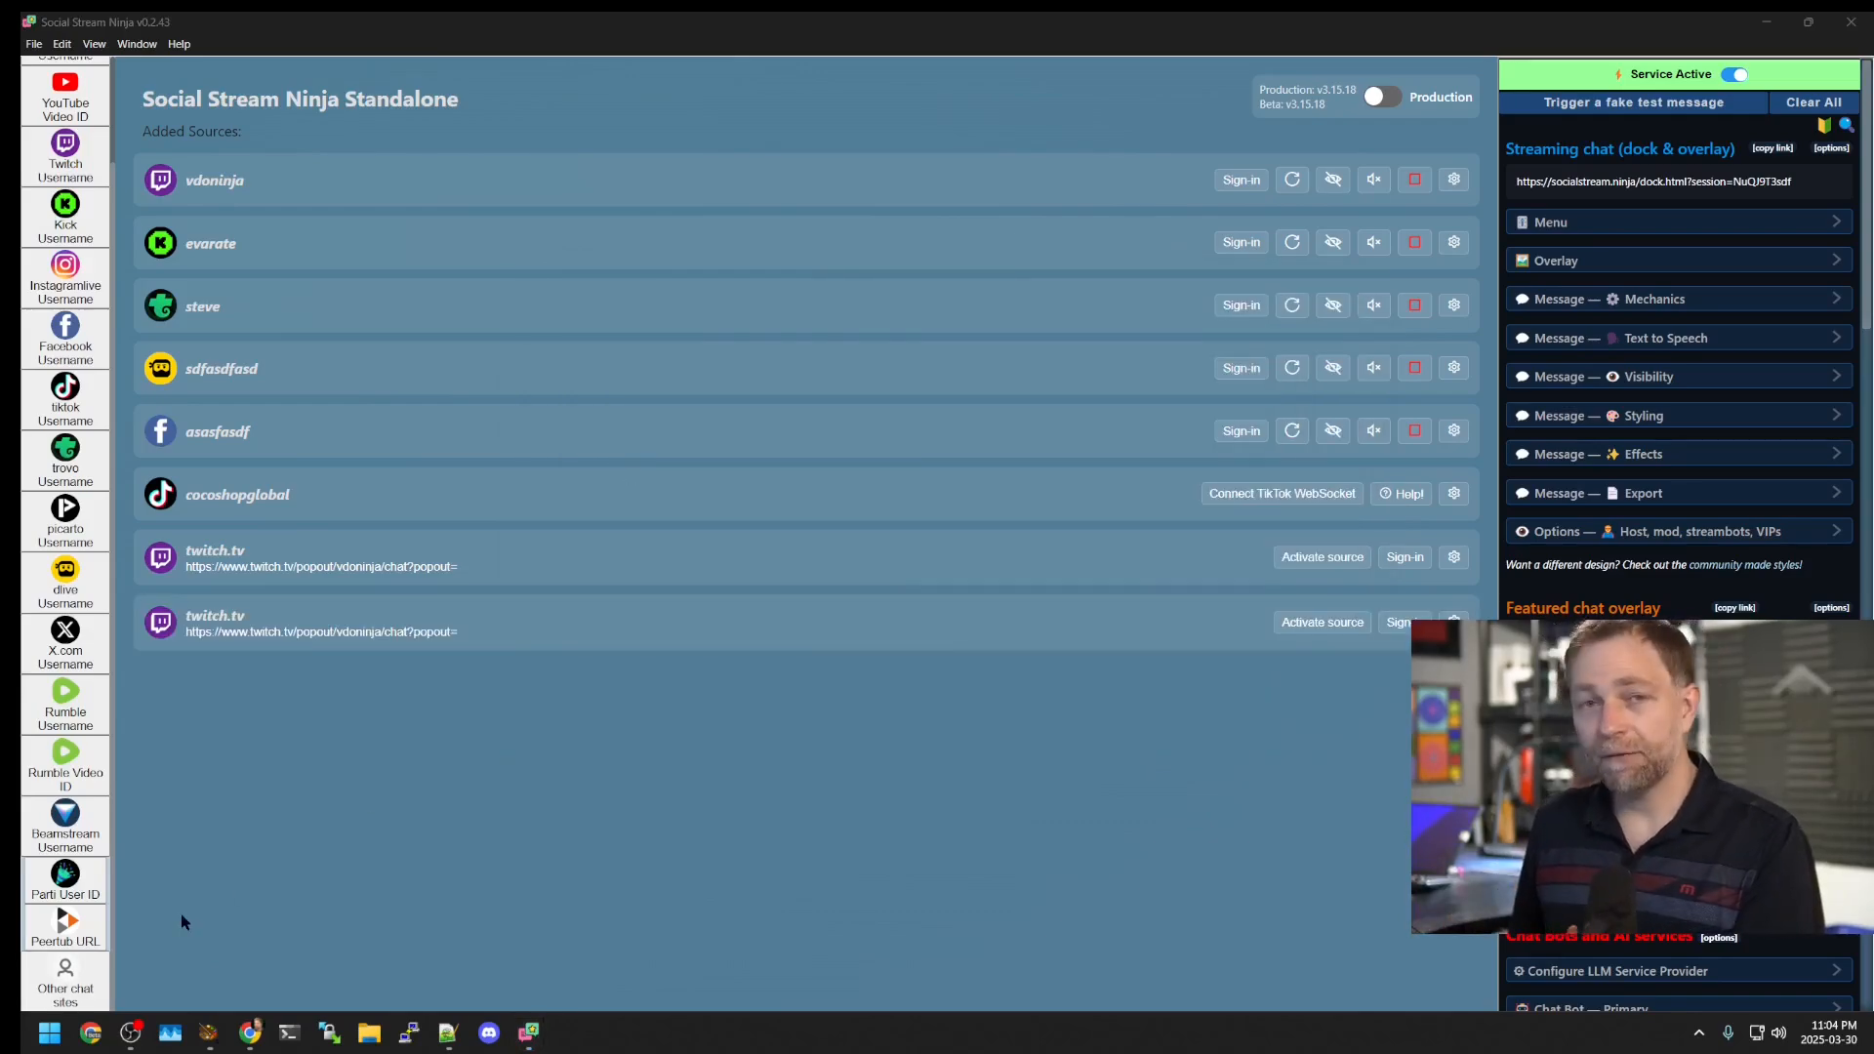
click(66, 981)
click(628, 410)
text(https://asdasfasd.com)
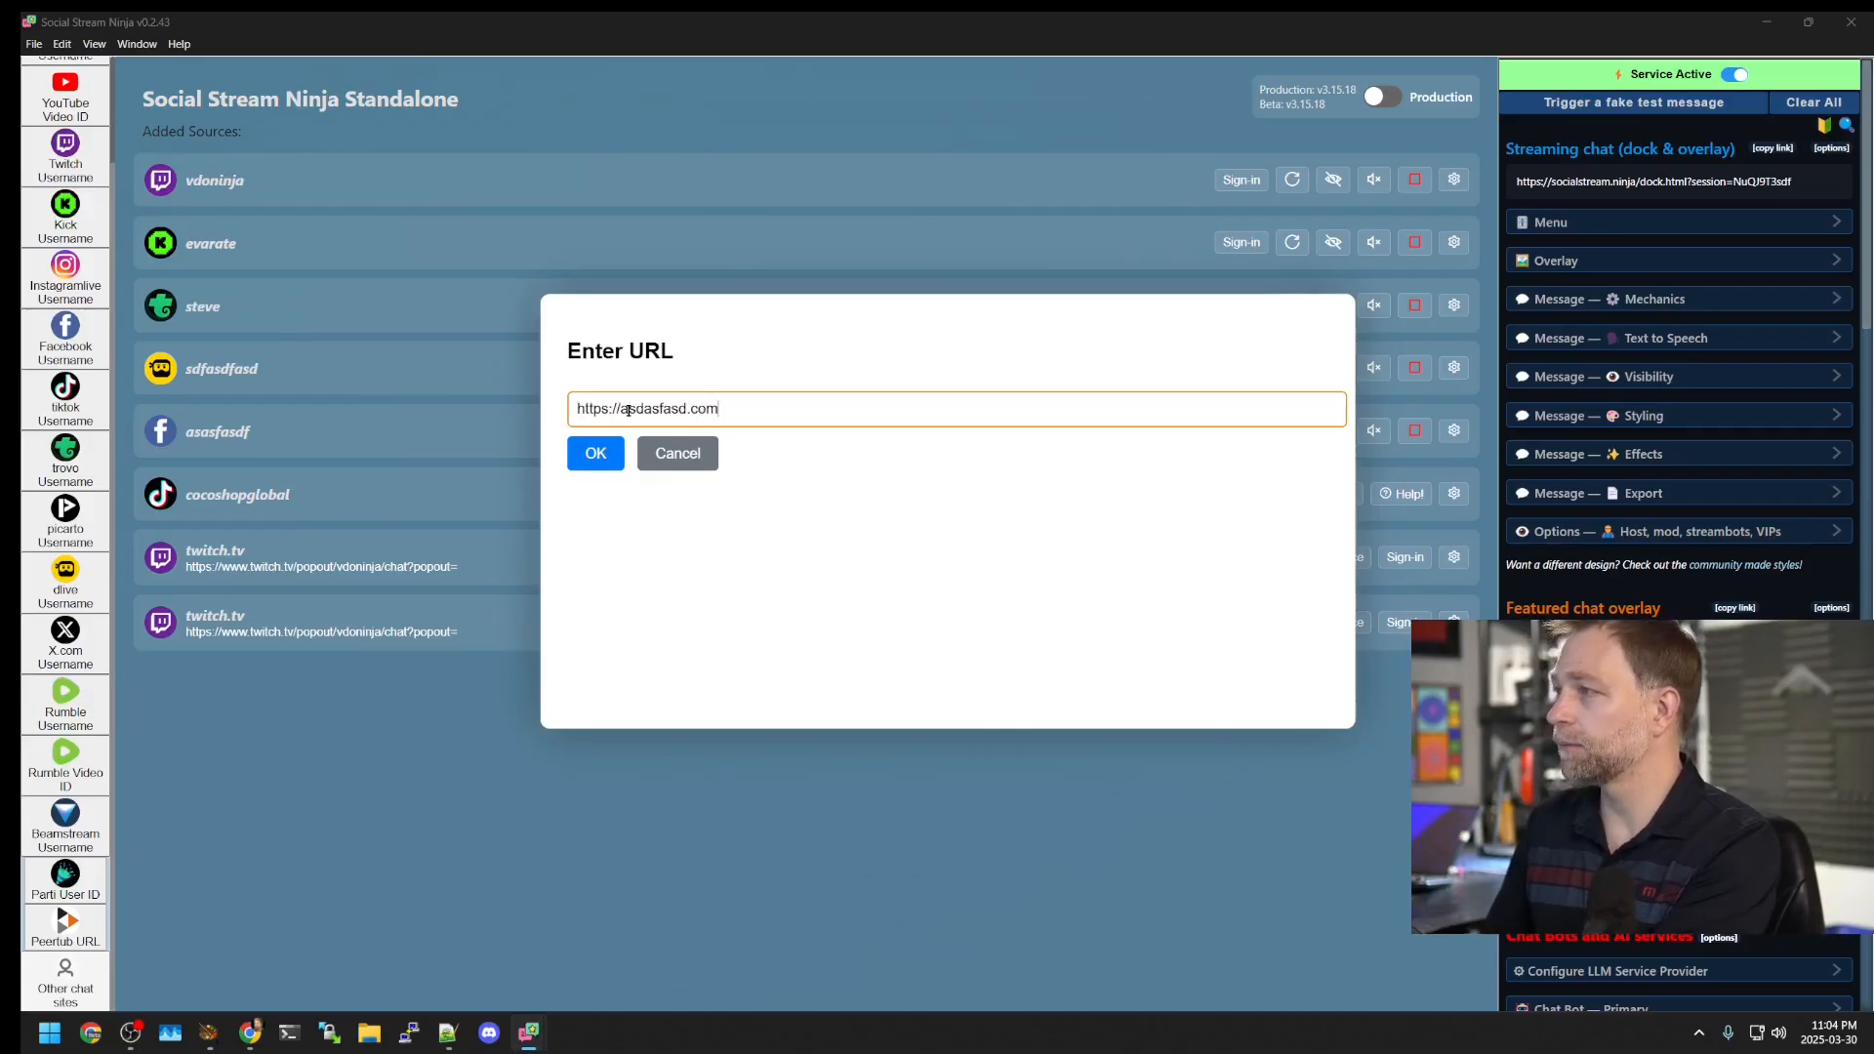
key(Return)
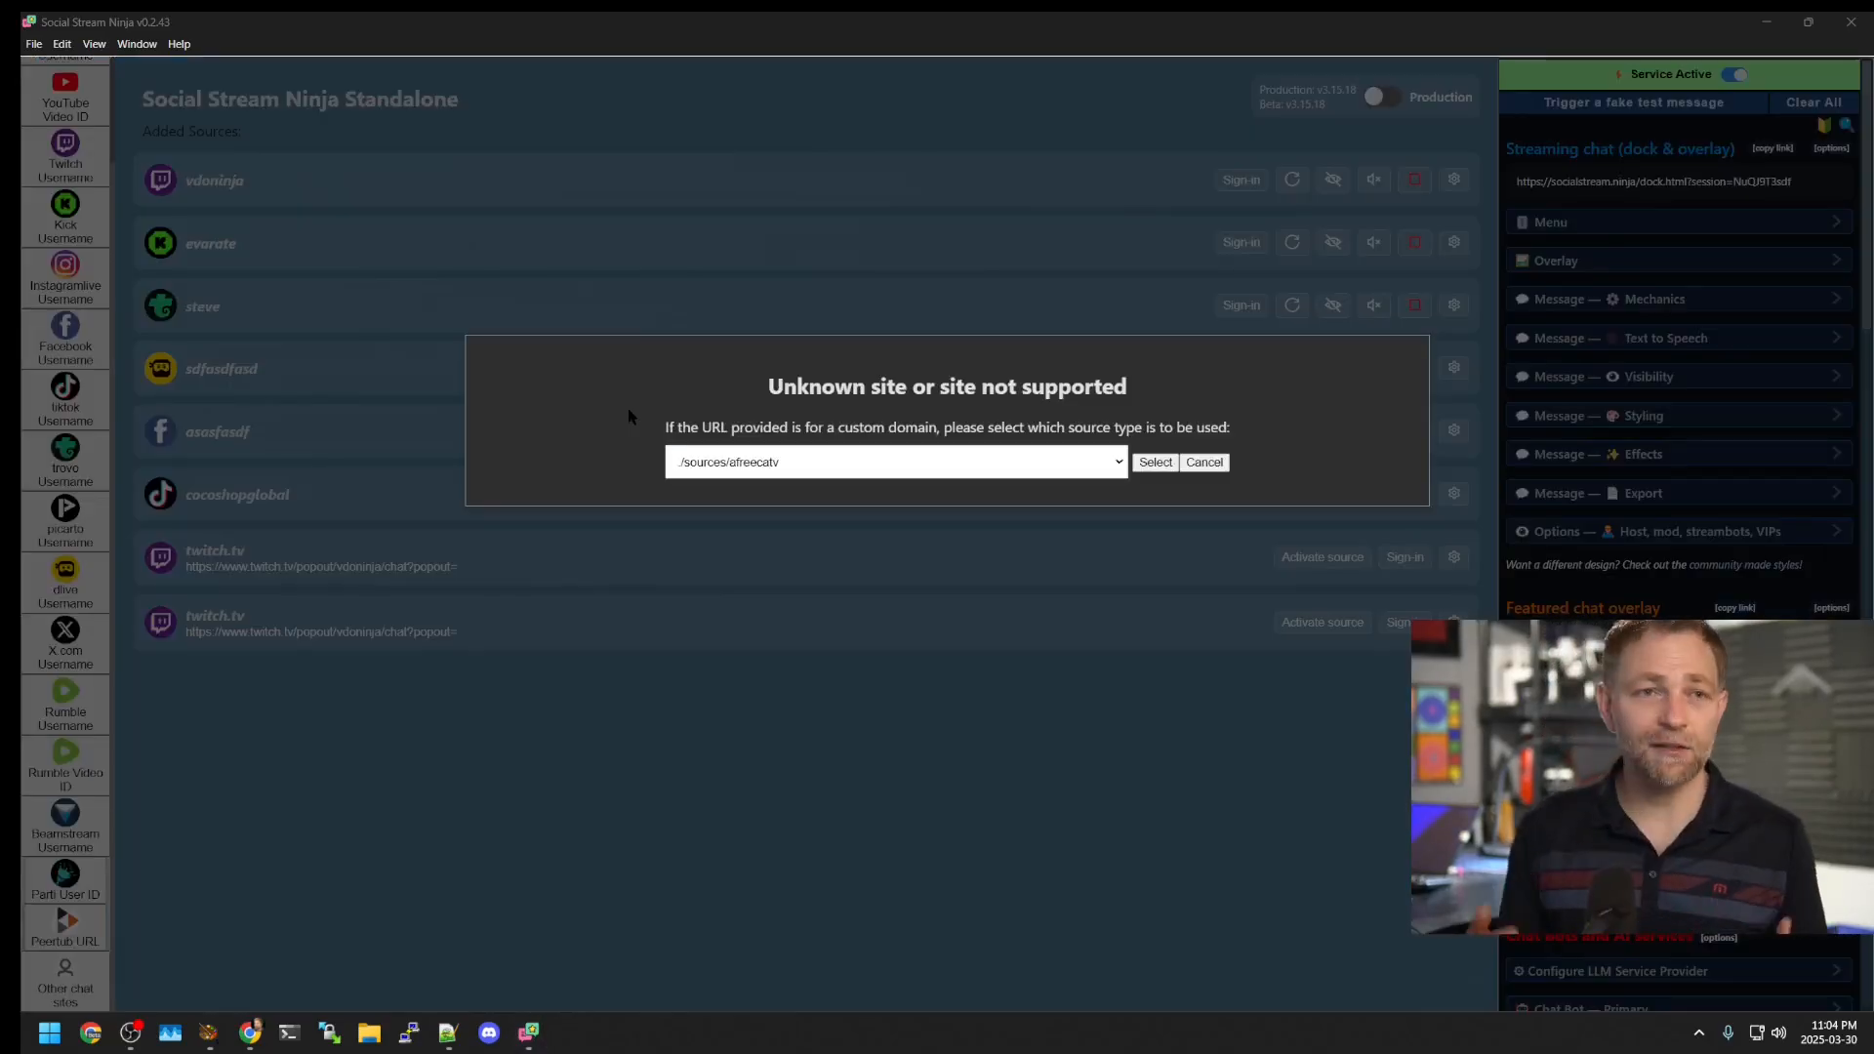
click(728, 456)
scroll(730, 533, down, 2)
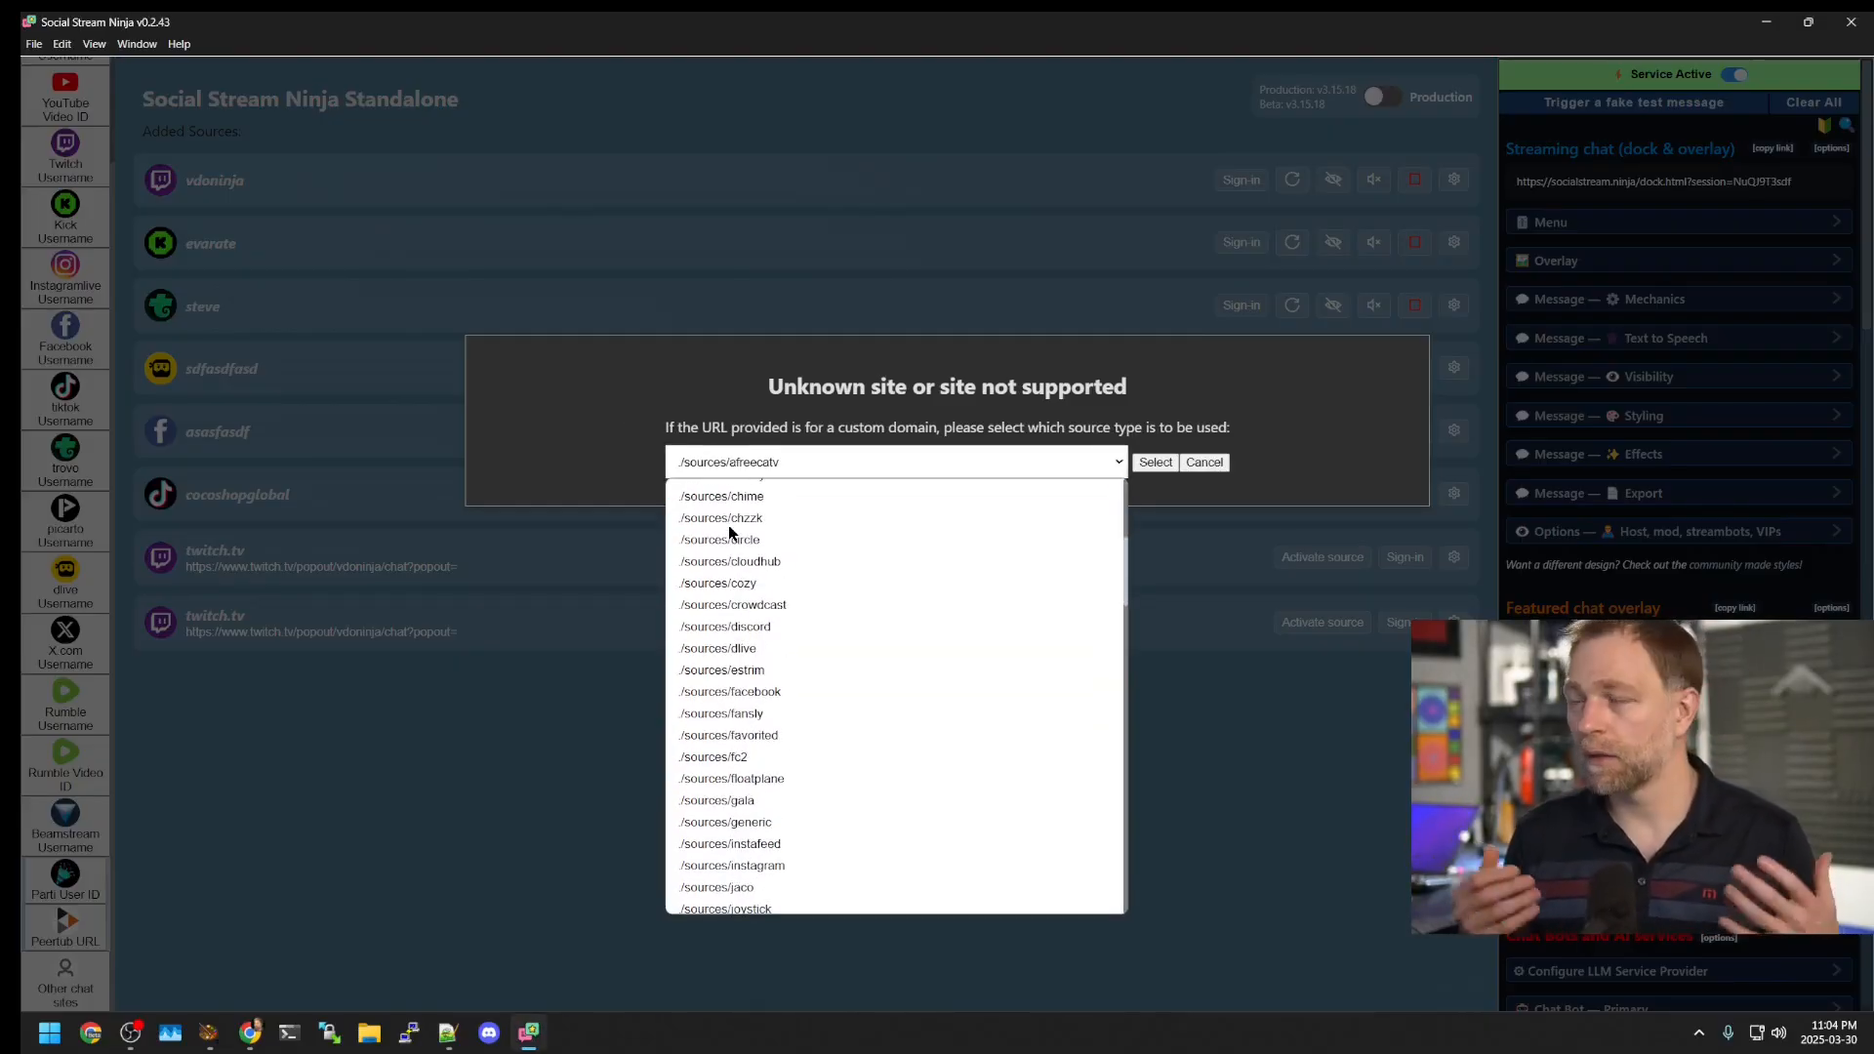
scroll(767, 713, down, 10)
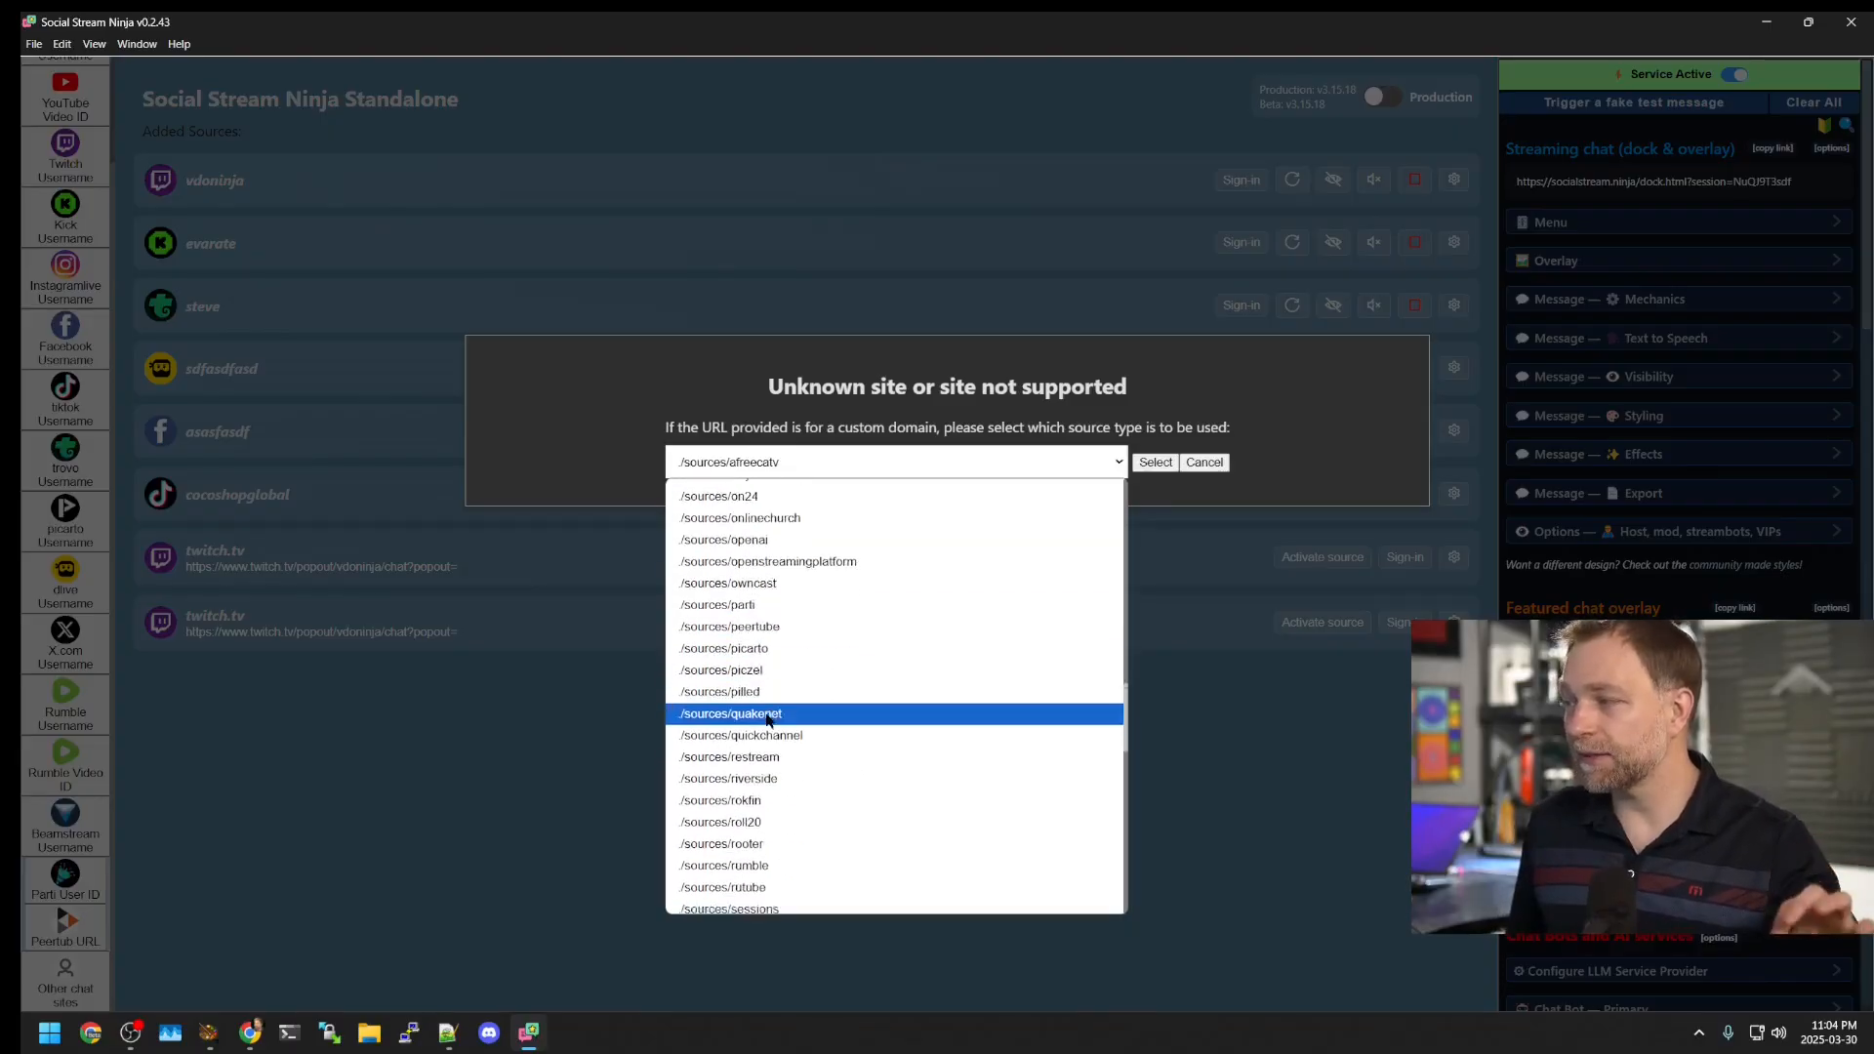
scroll(767, 720, down, 3)
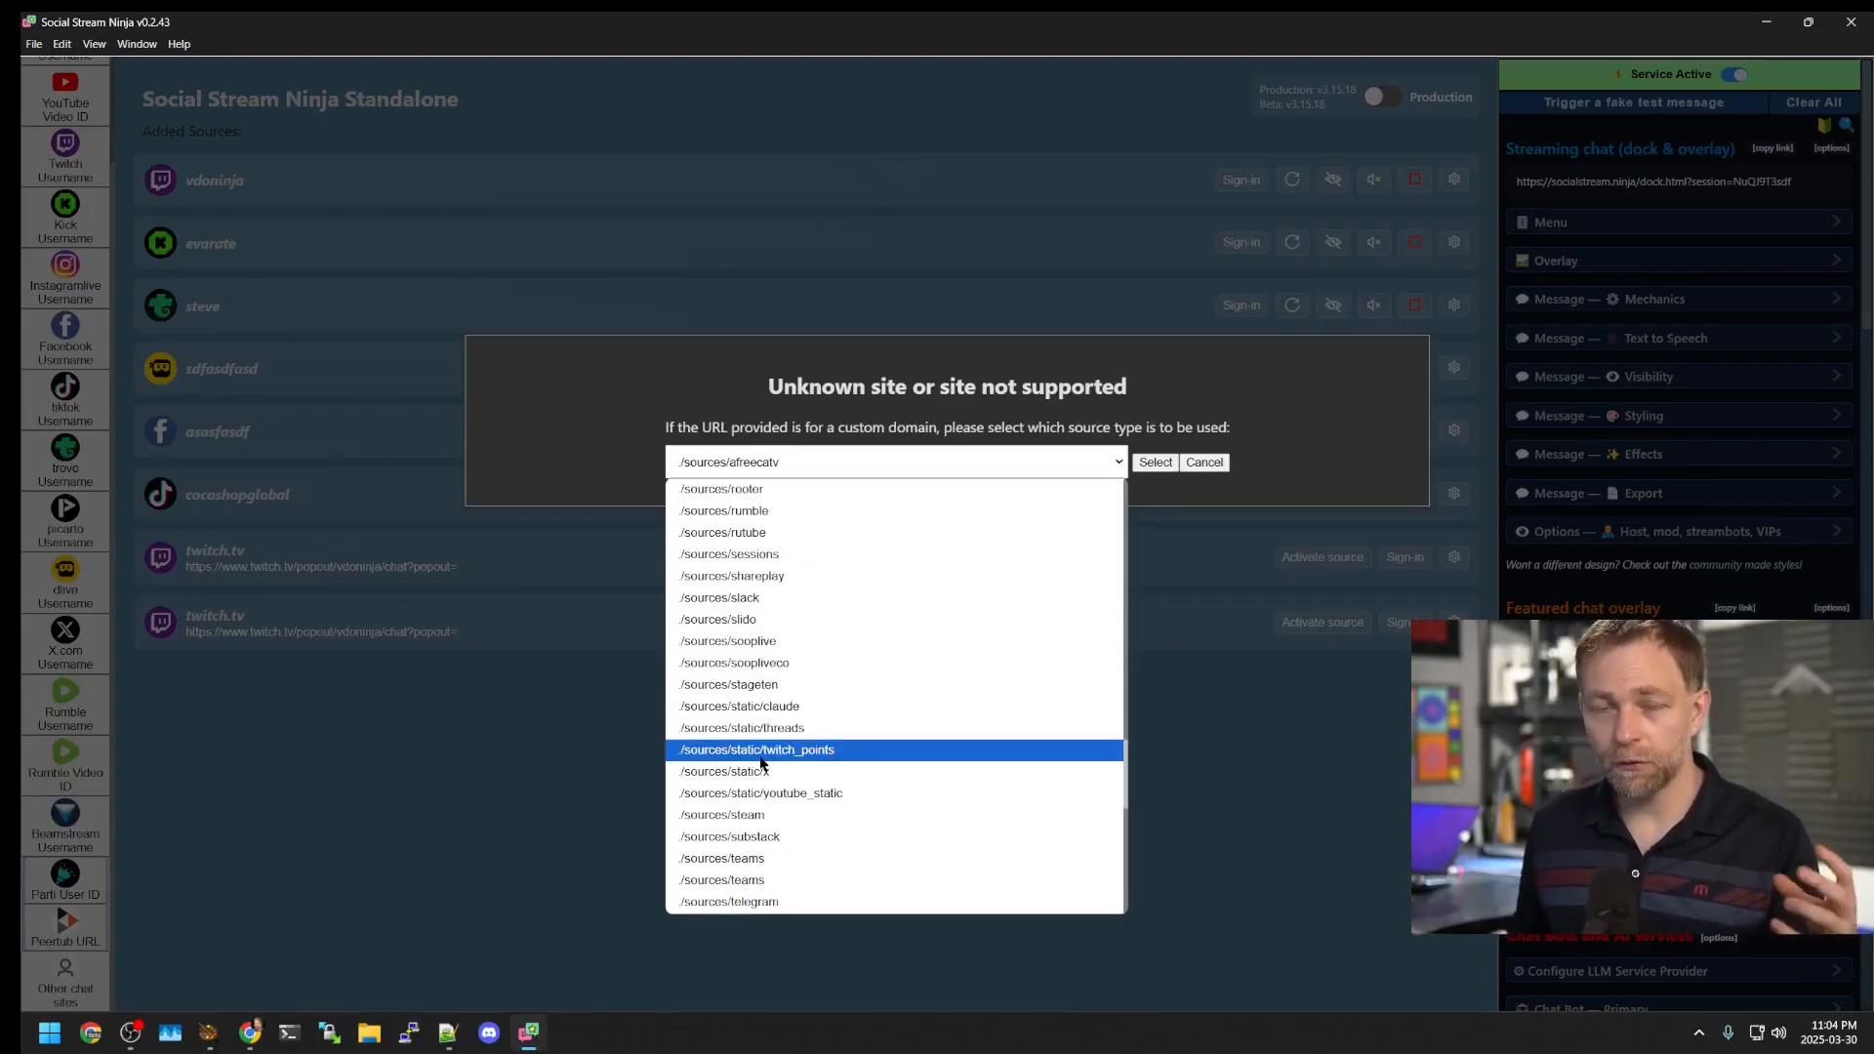
scroll(767, 768, down, 3)
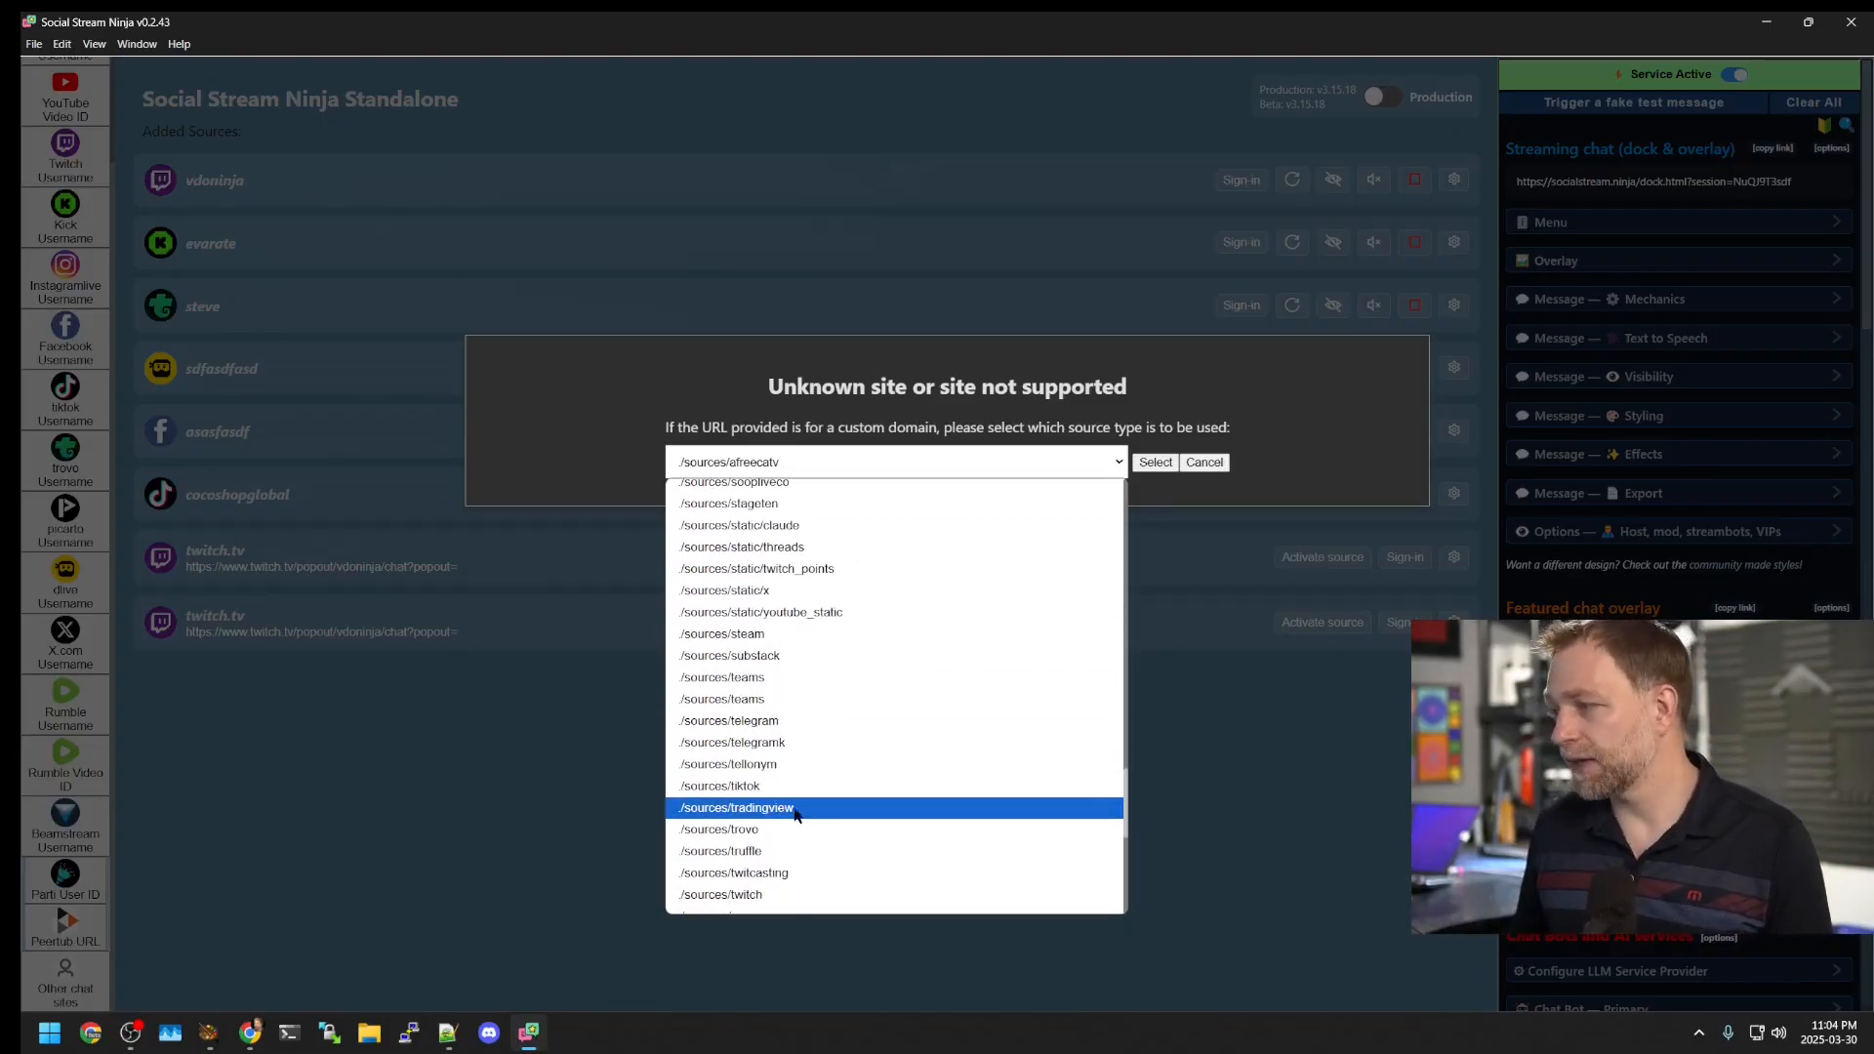
scroll(816, 752, down, 3)
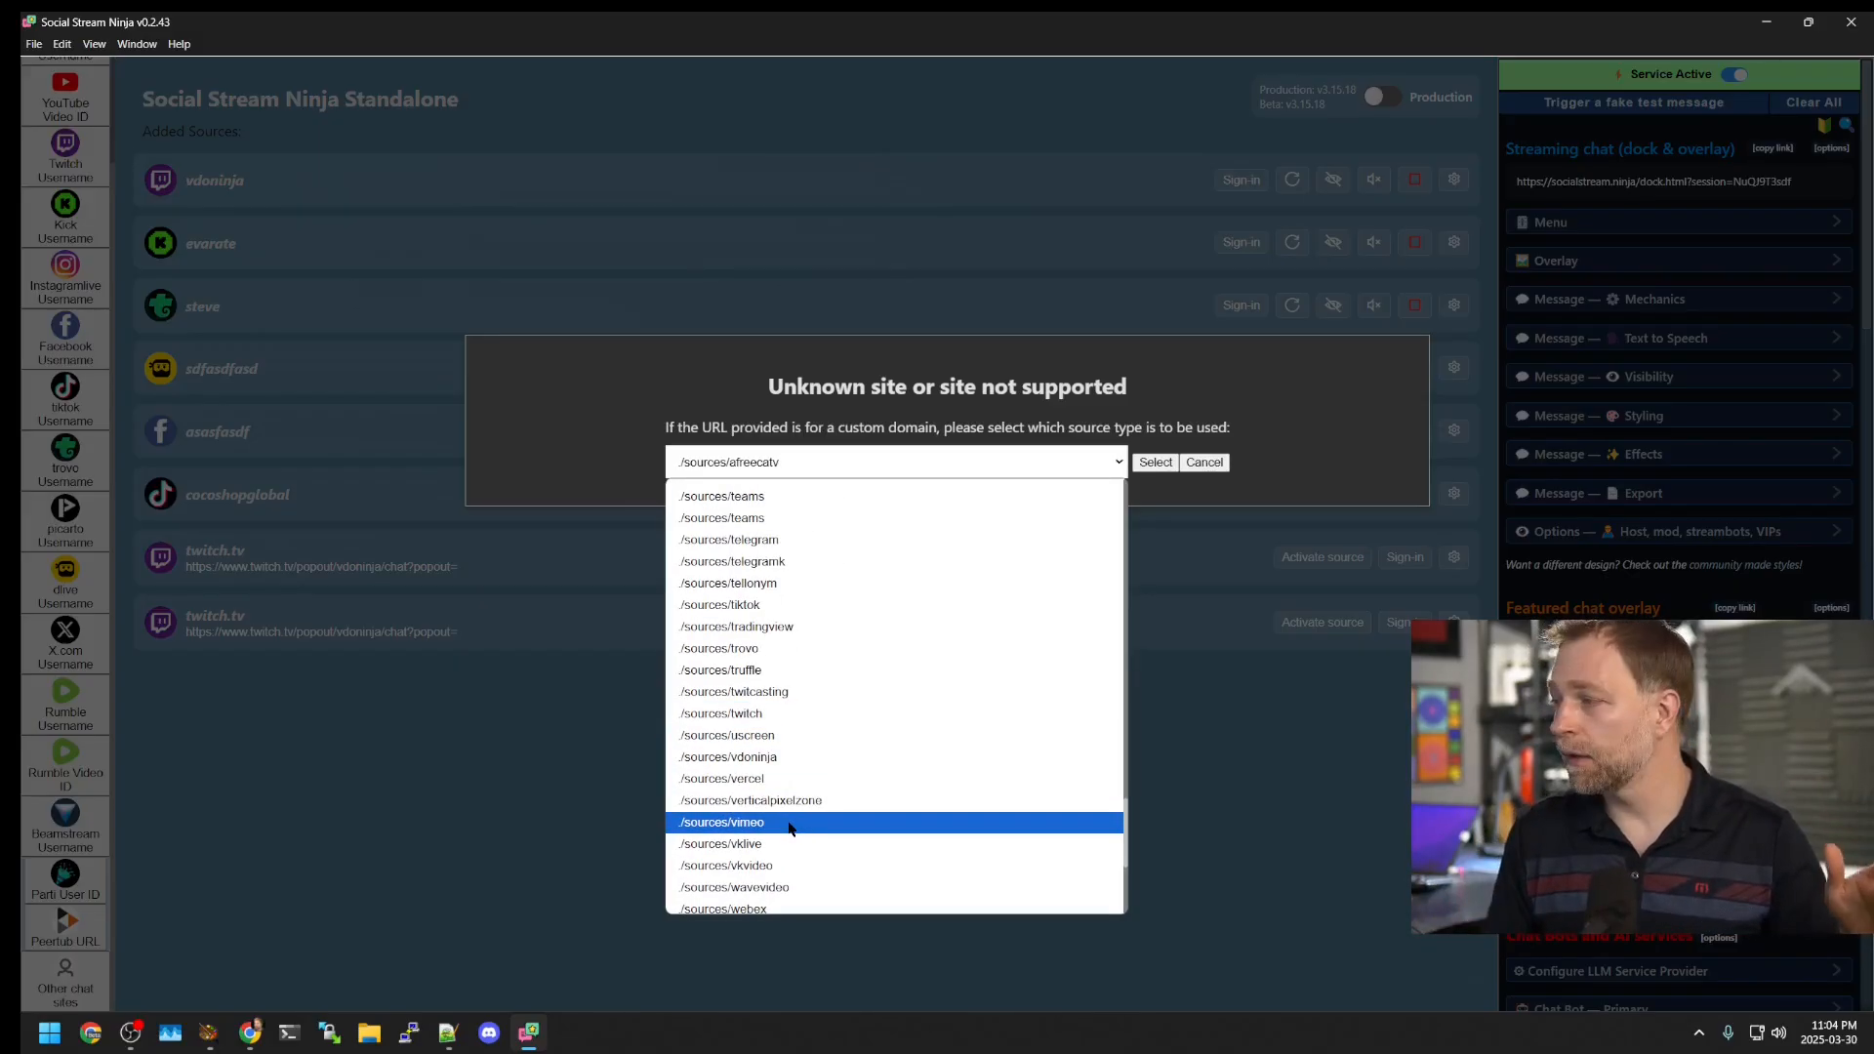
click(791, 824)
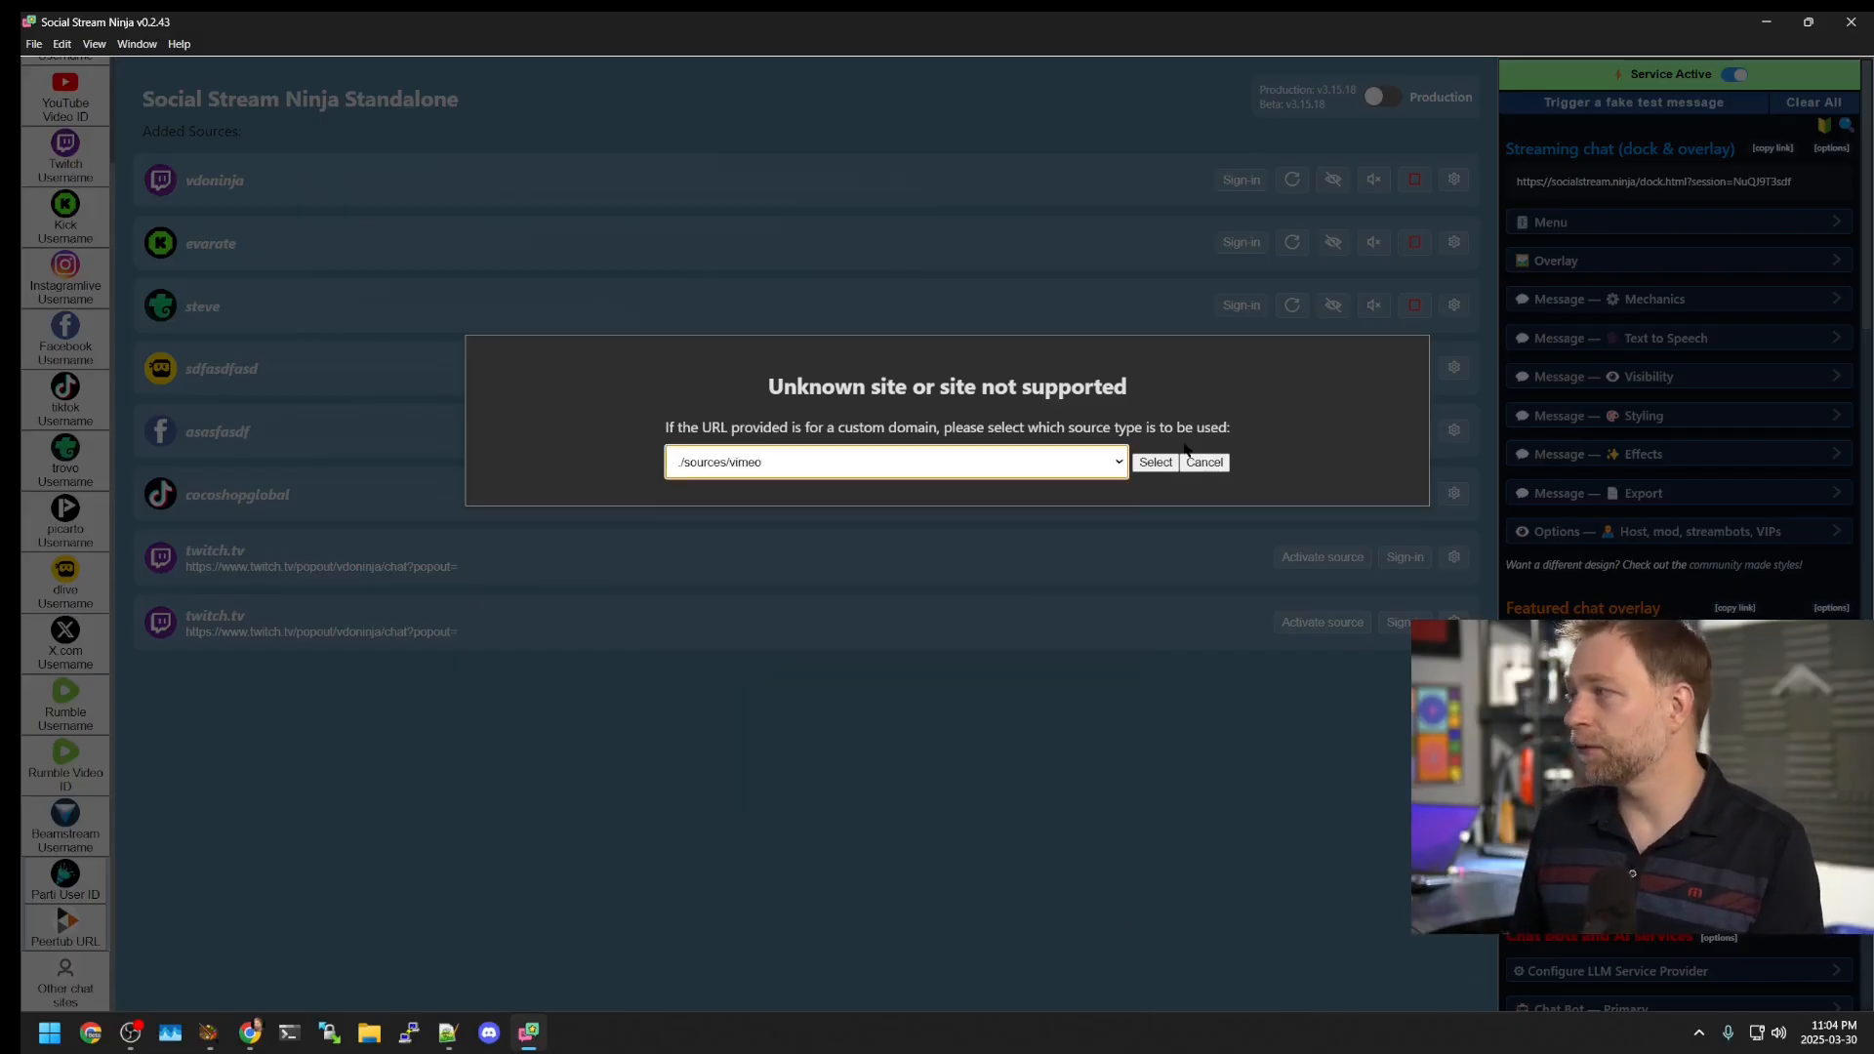
click(1161, 462)
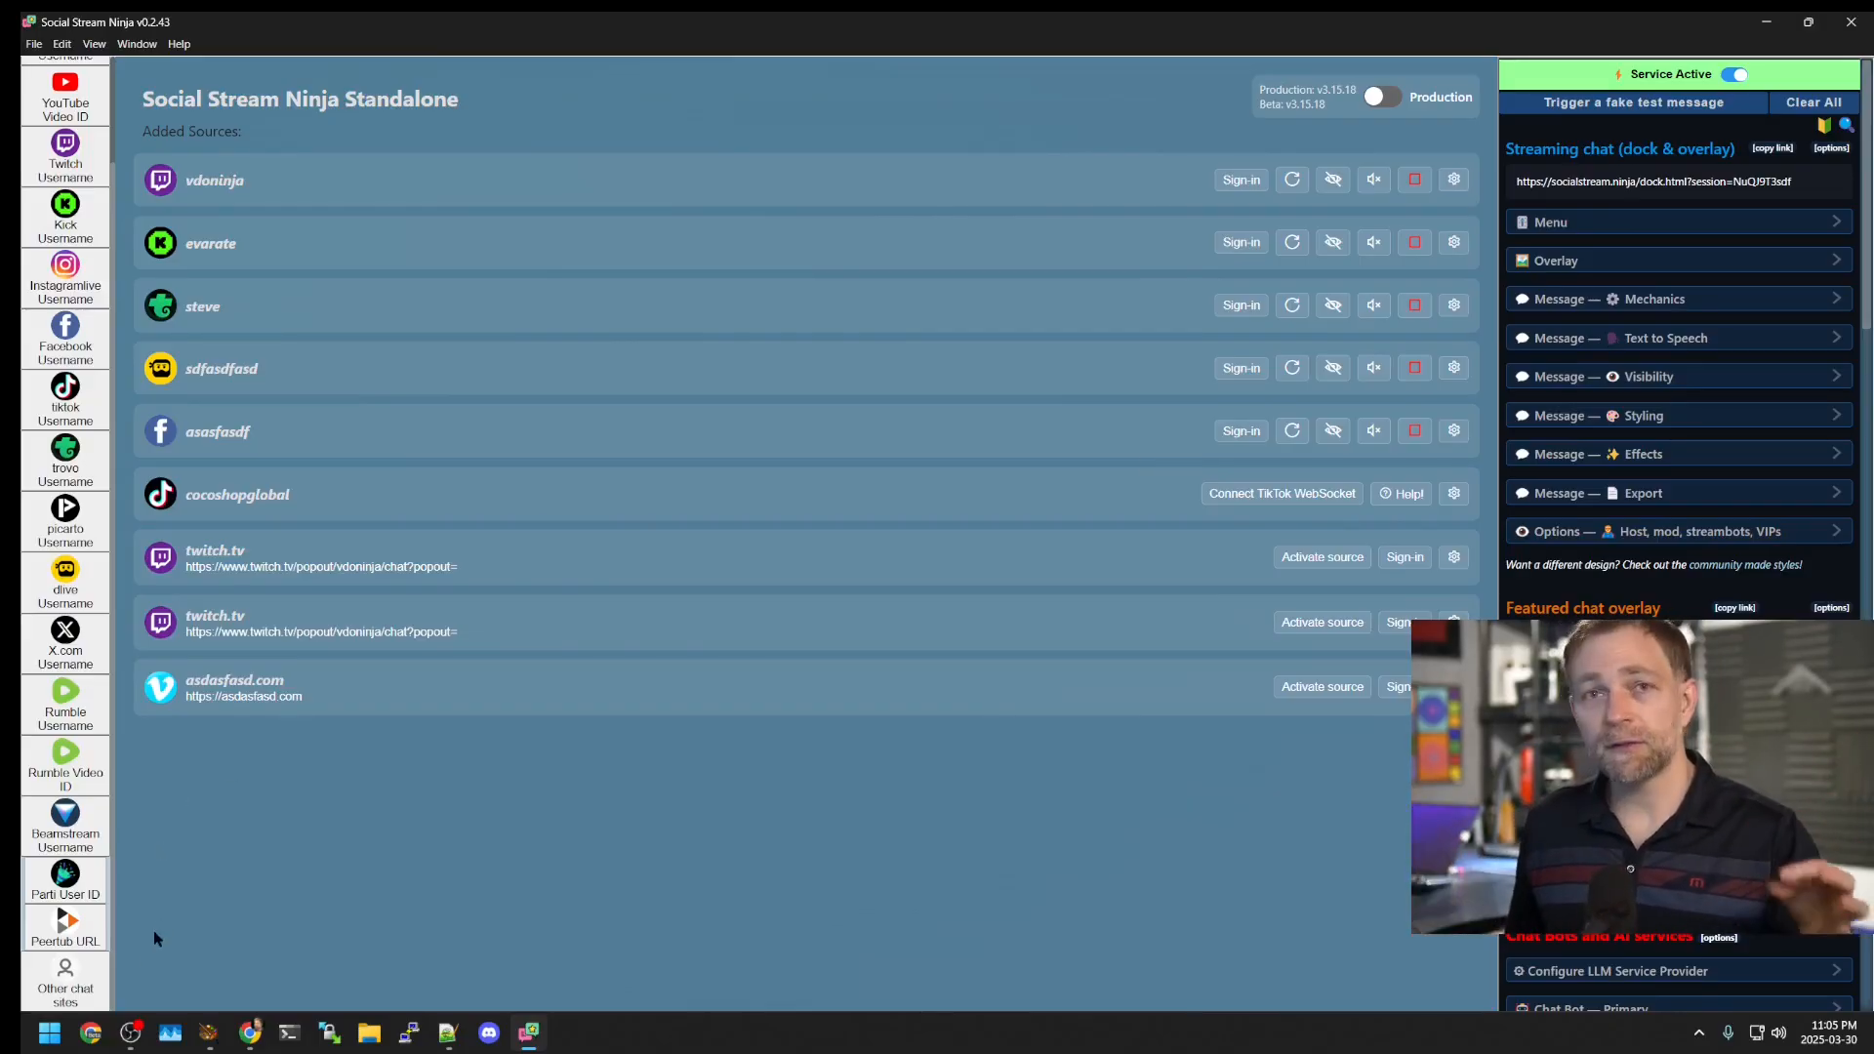
click(77, 979)
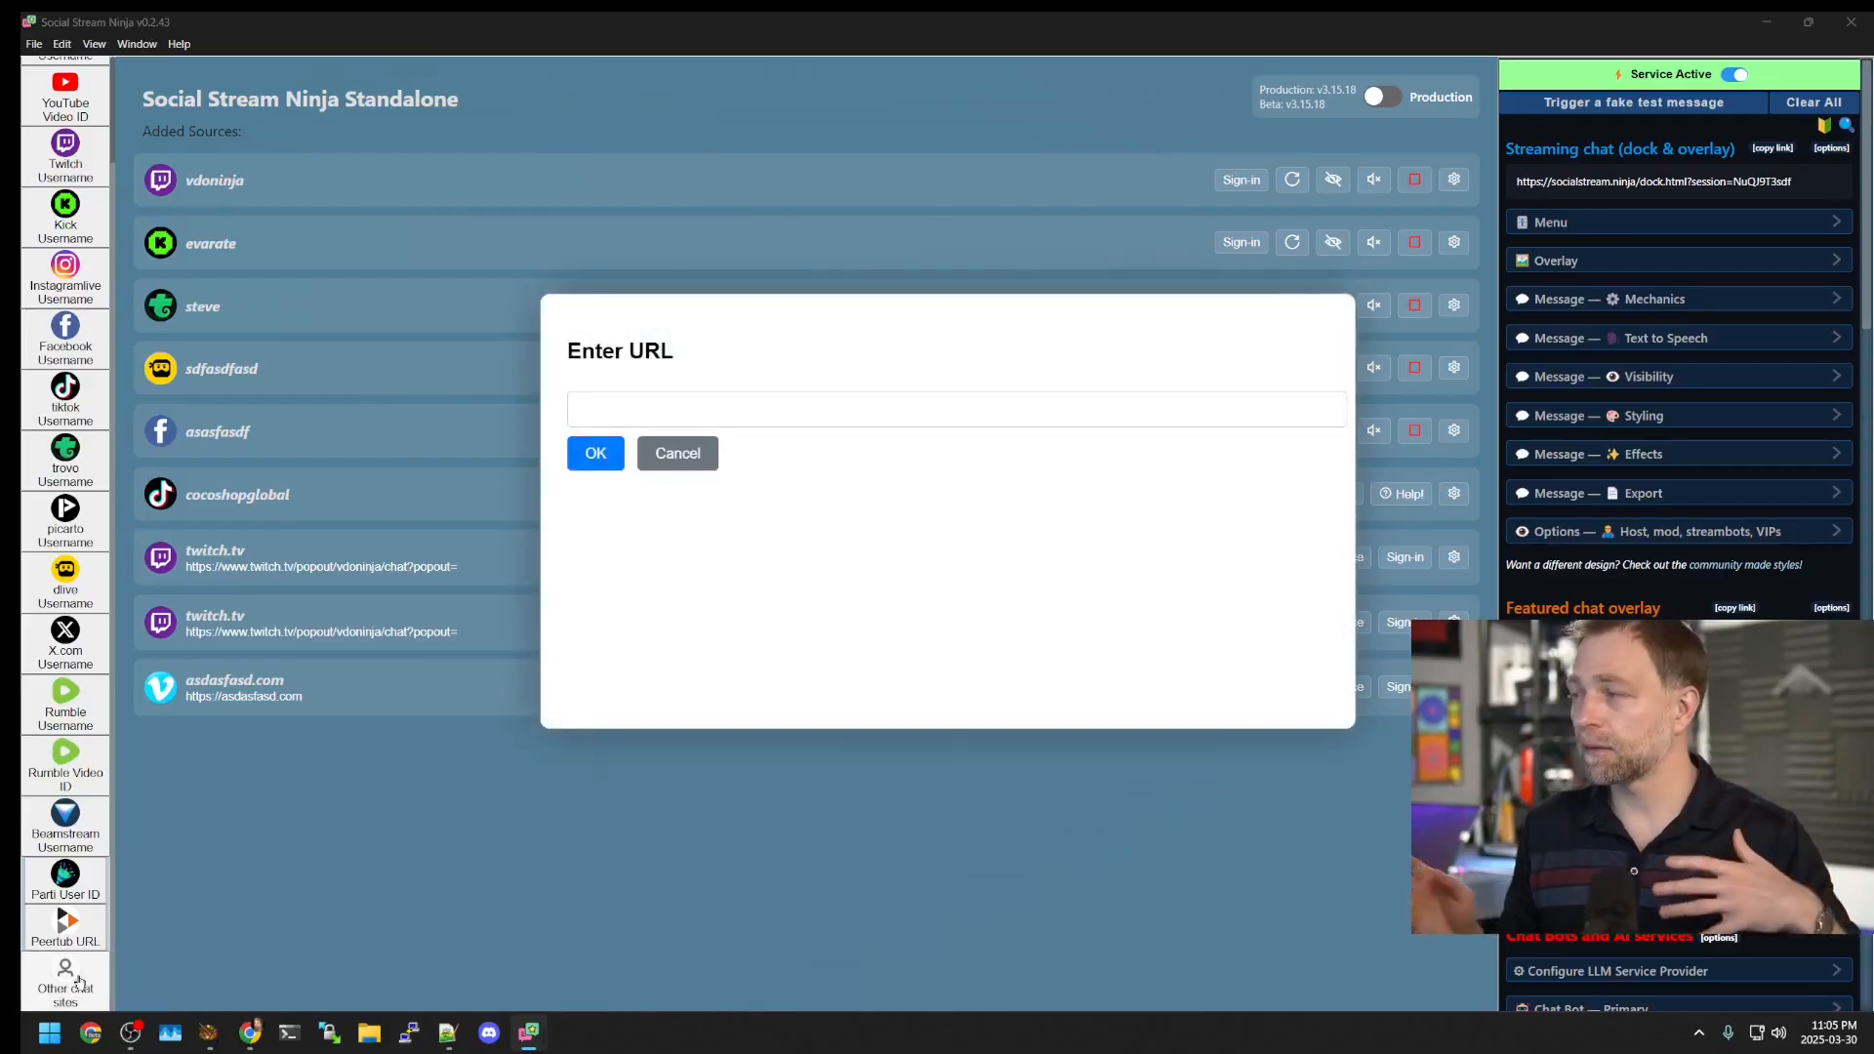
click(708, 420)
text(https://asdfasfasdf.com)
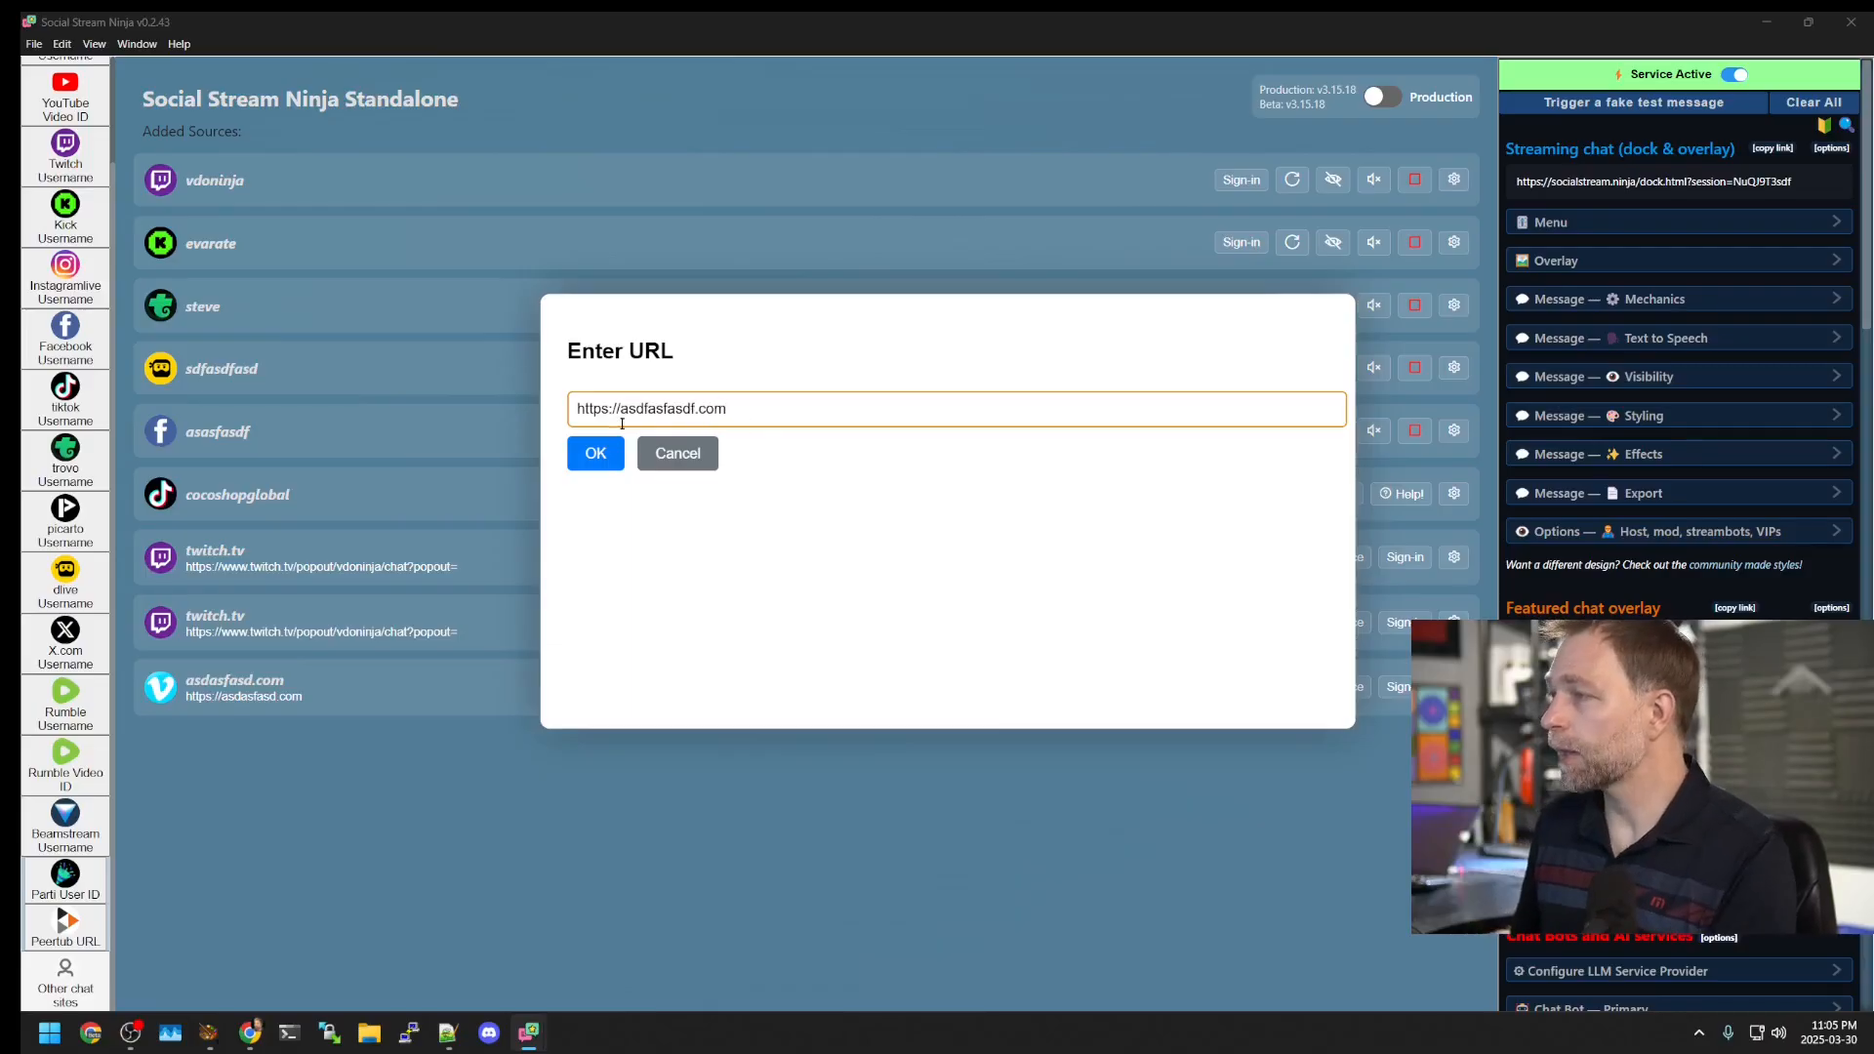
click(596, 454)
click(812, 459)
click(810, 459)
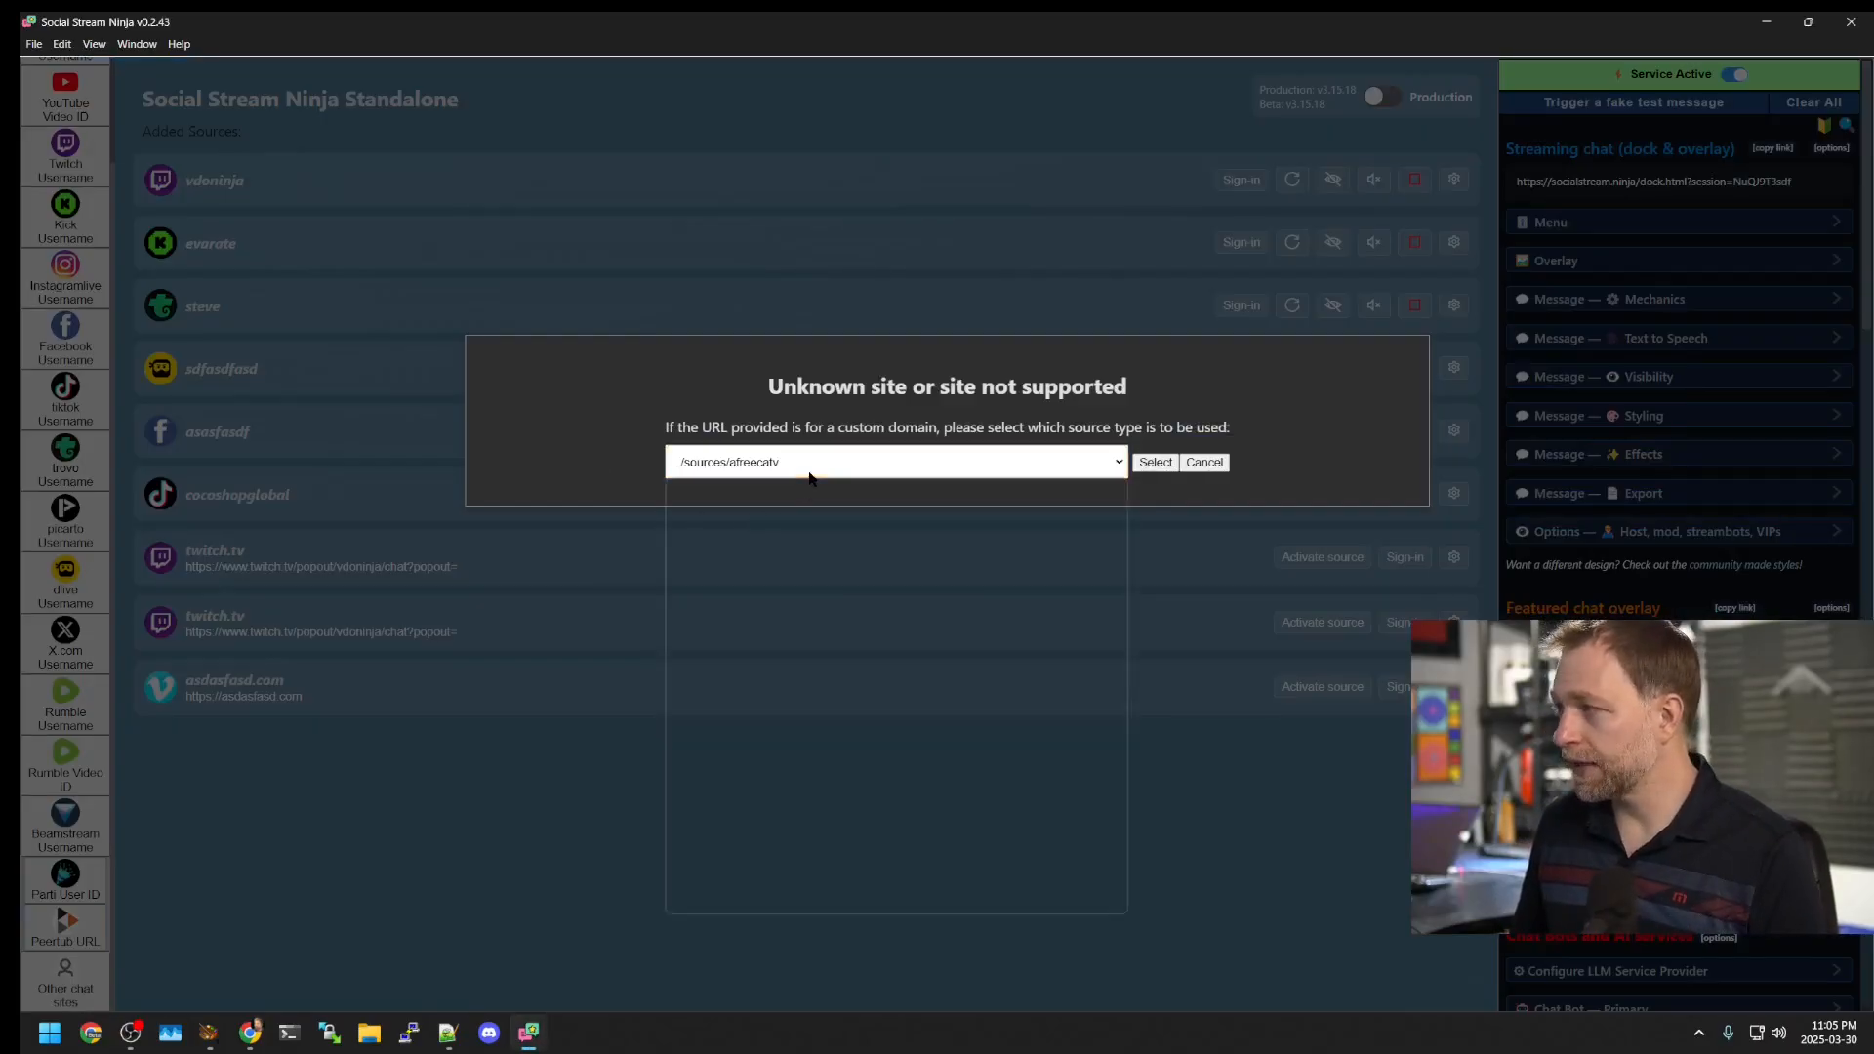
click(809, 475)
scroll(814, 566, down, 10)
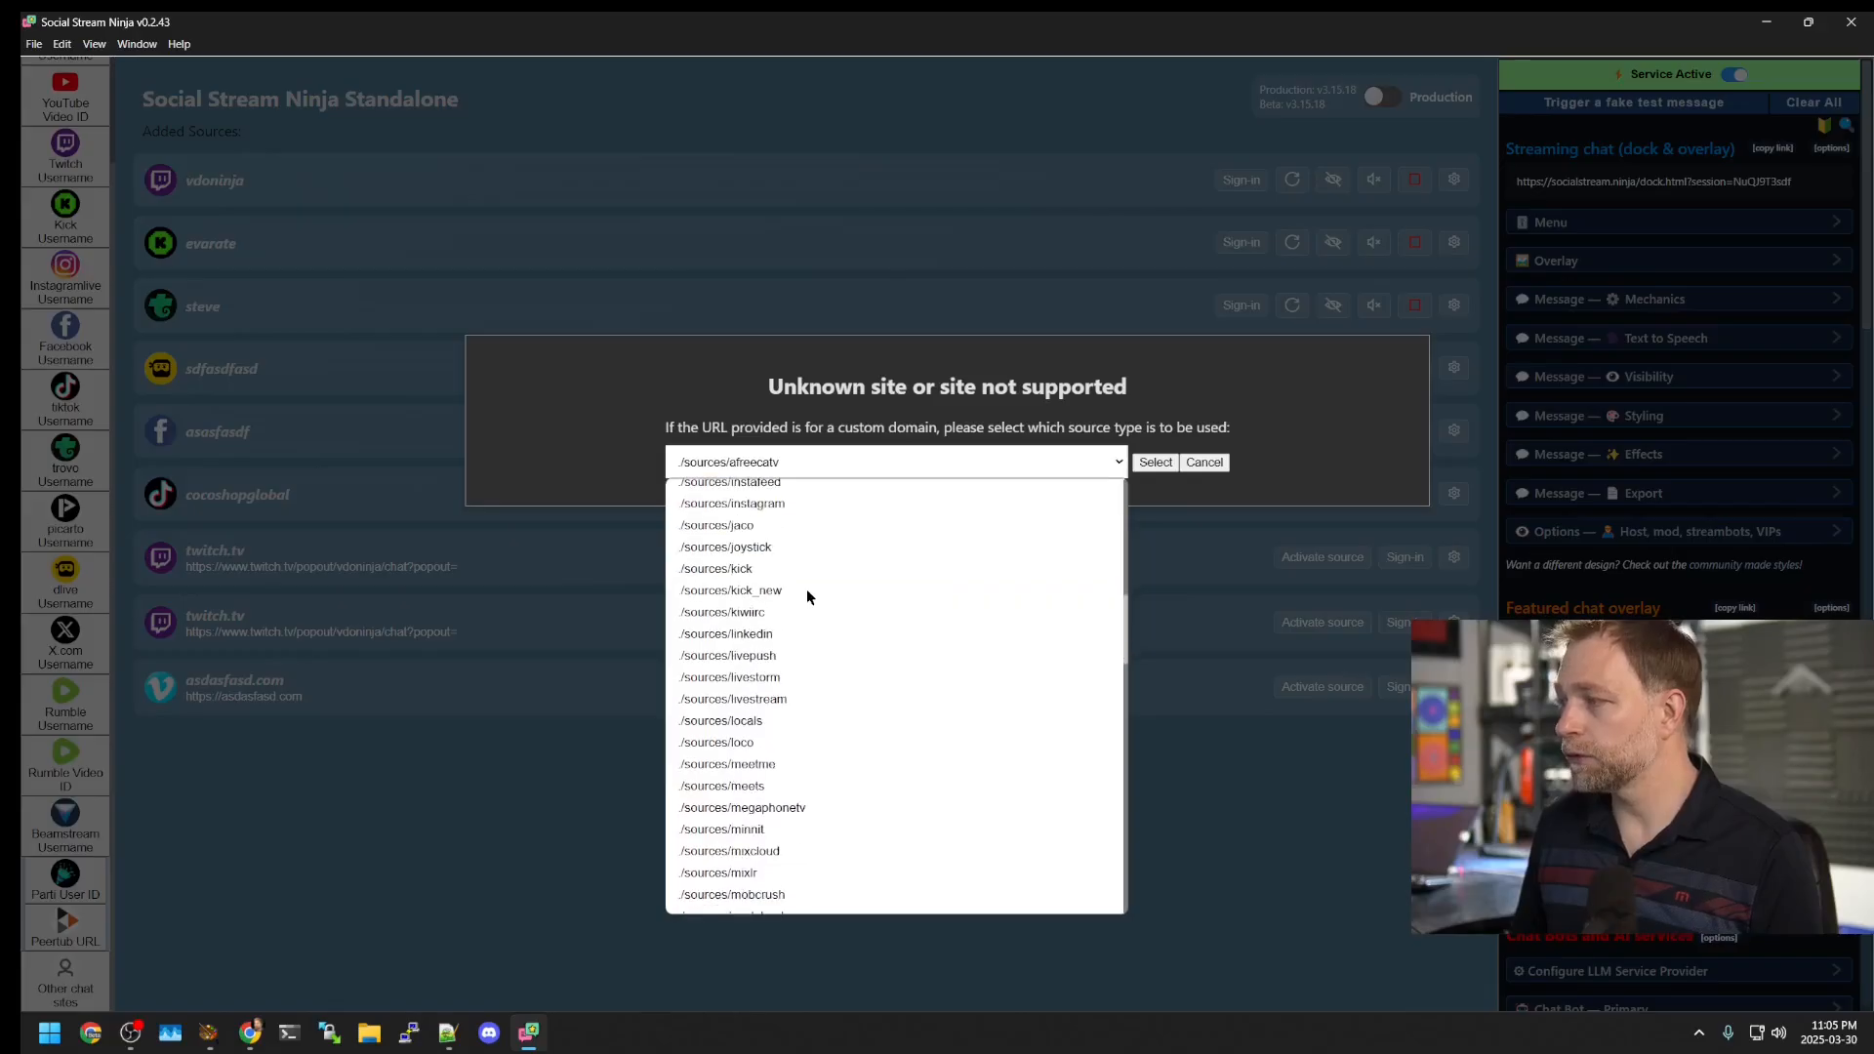
scroll(800, 615, up, 6)
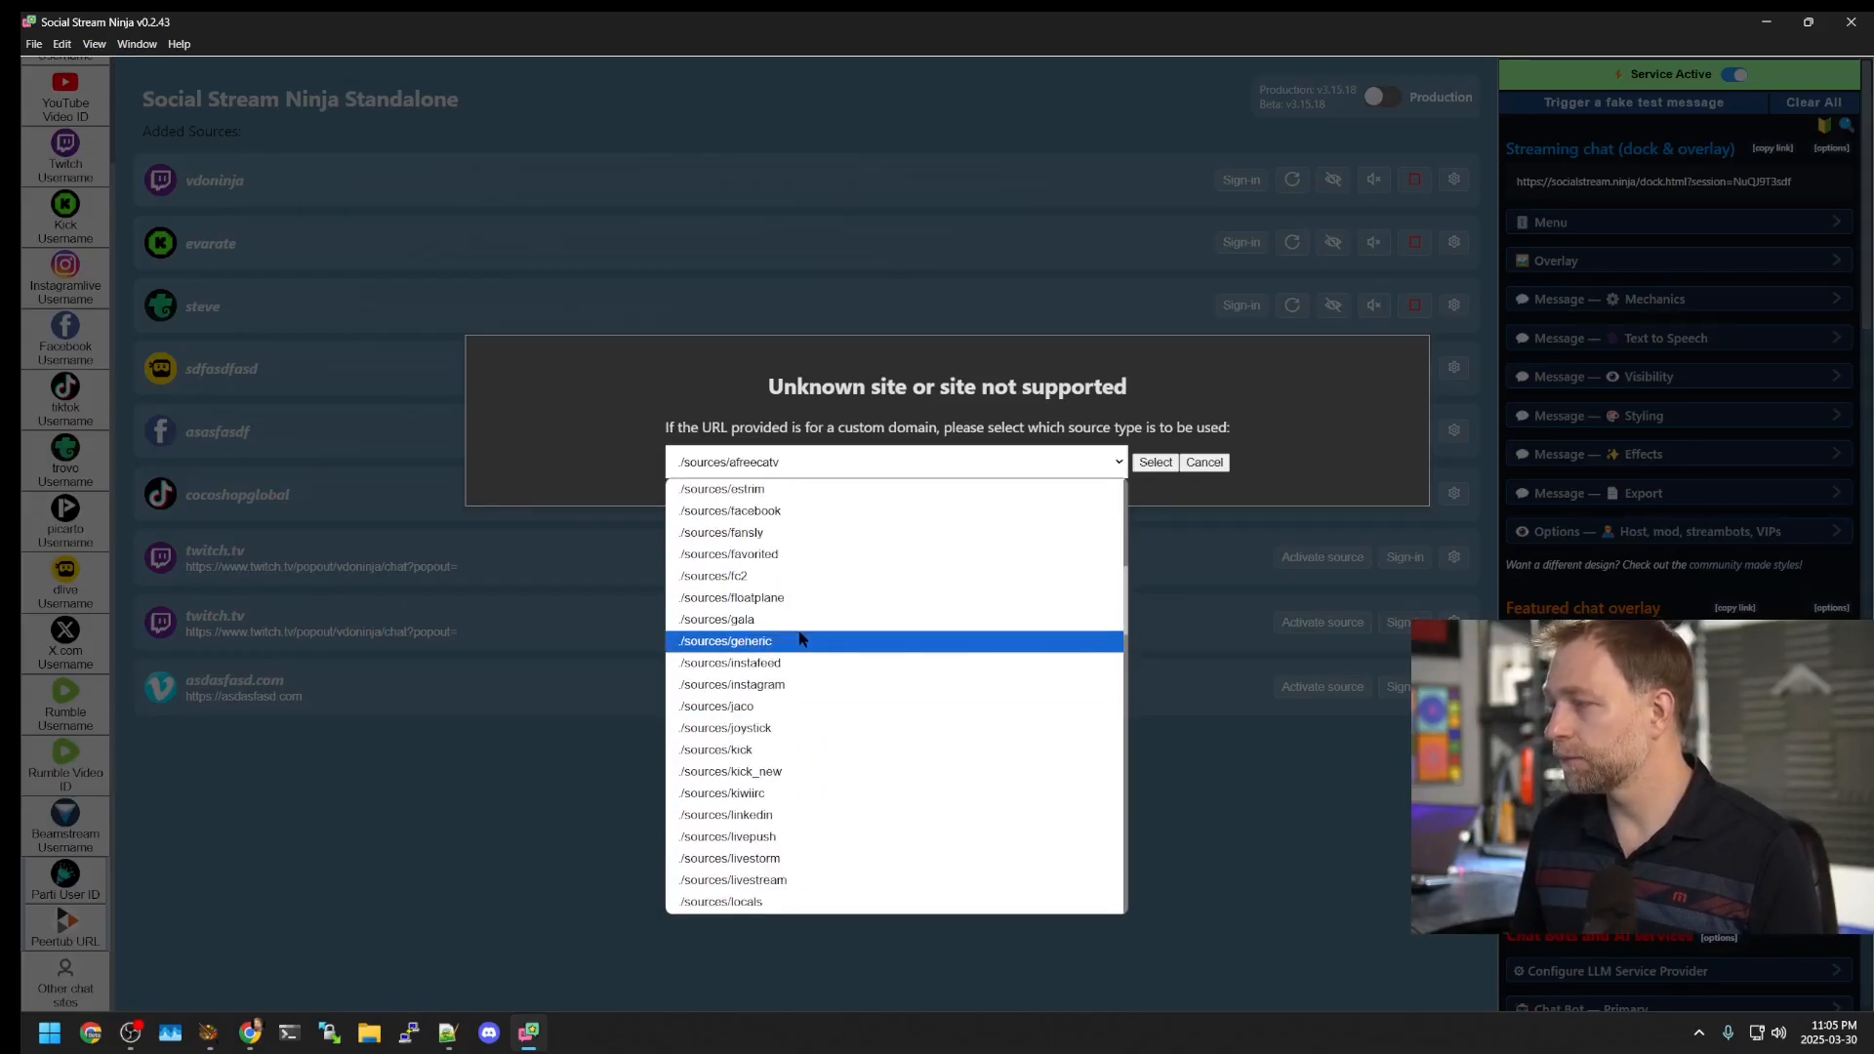
click(800, 639)
click(1155, 462)
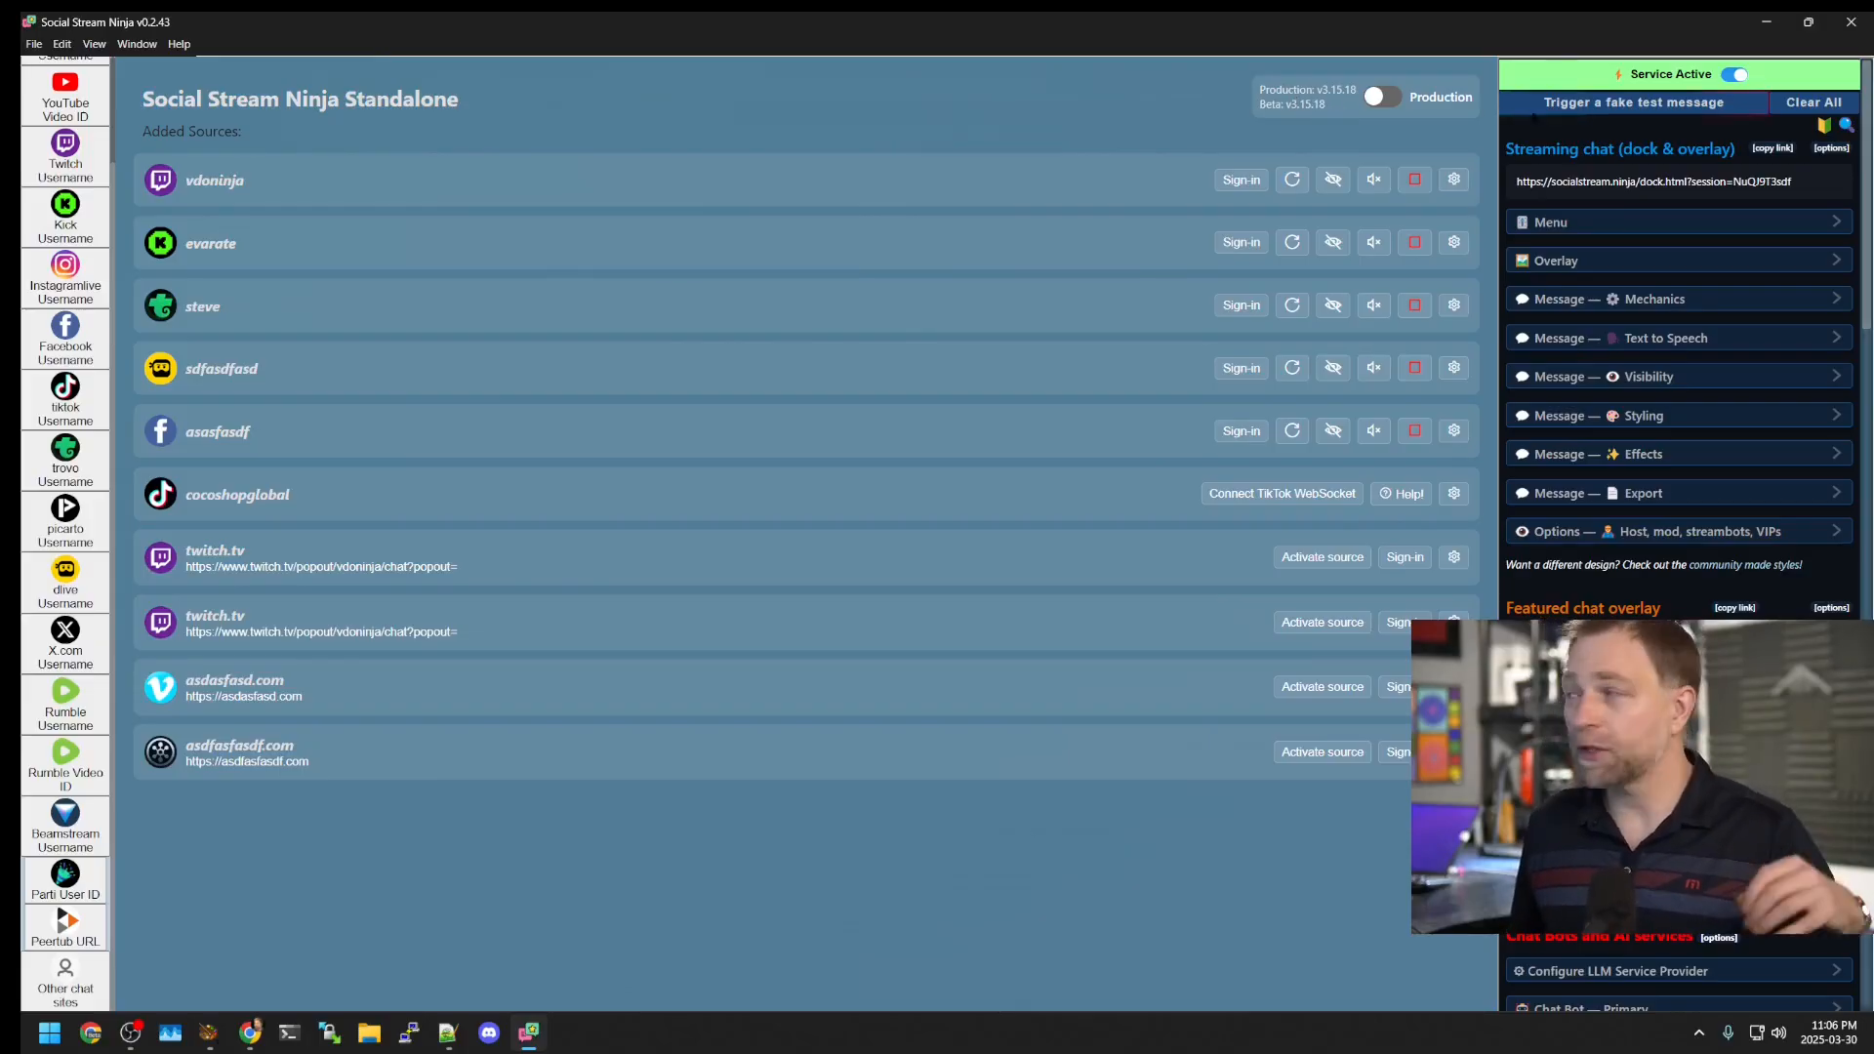
click(1380, 98)
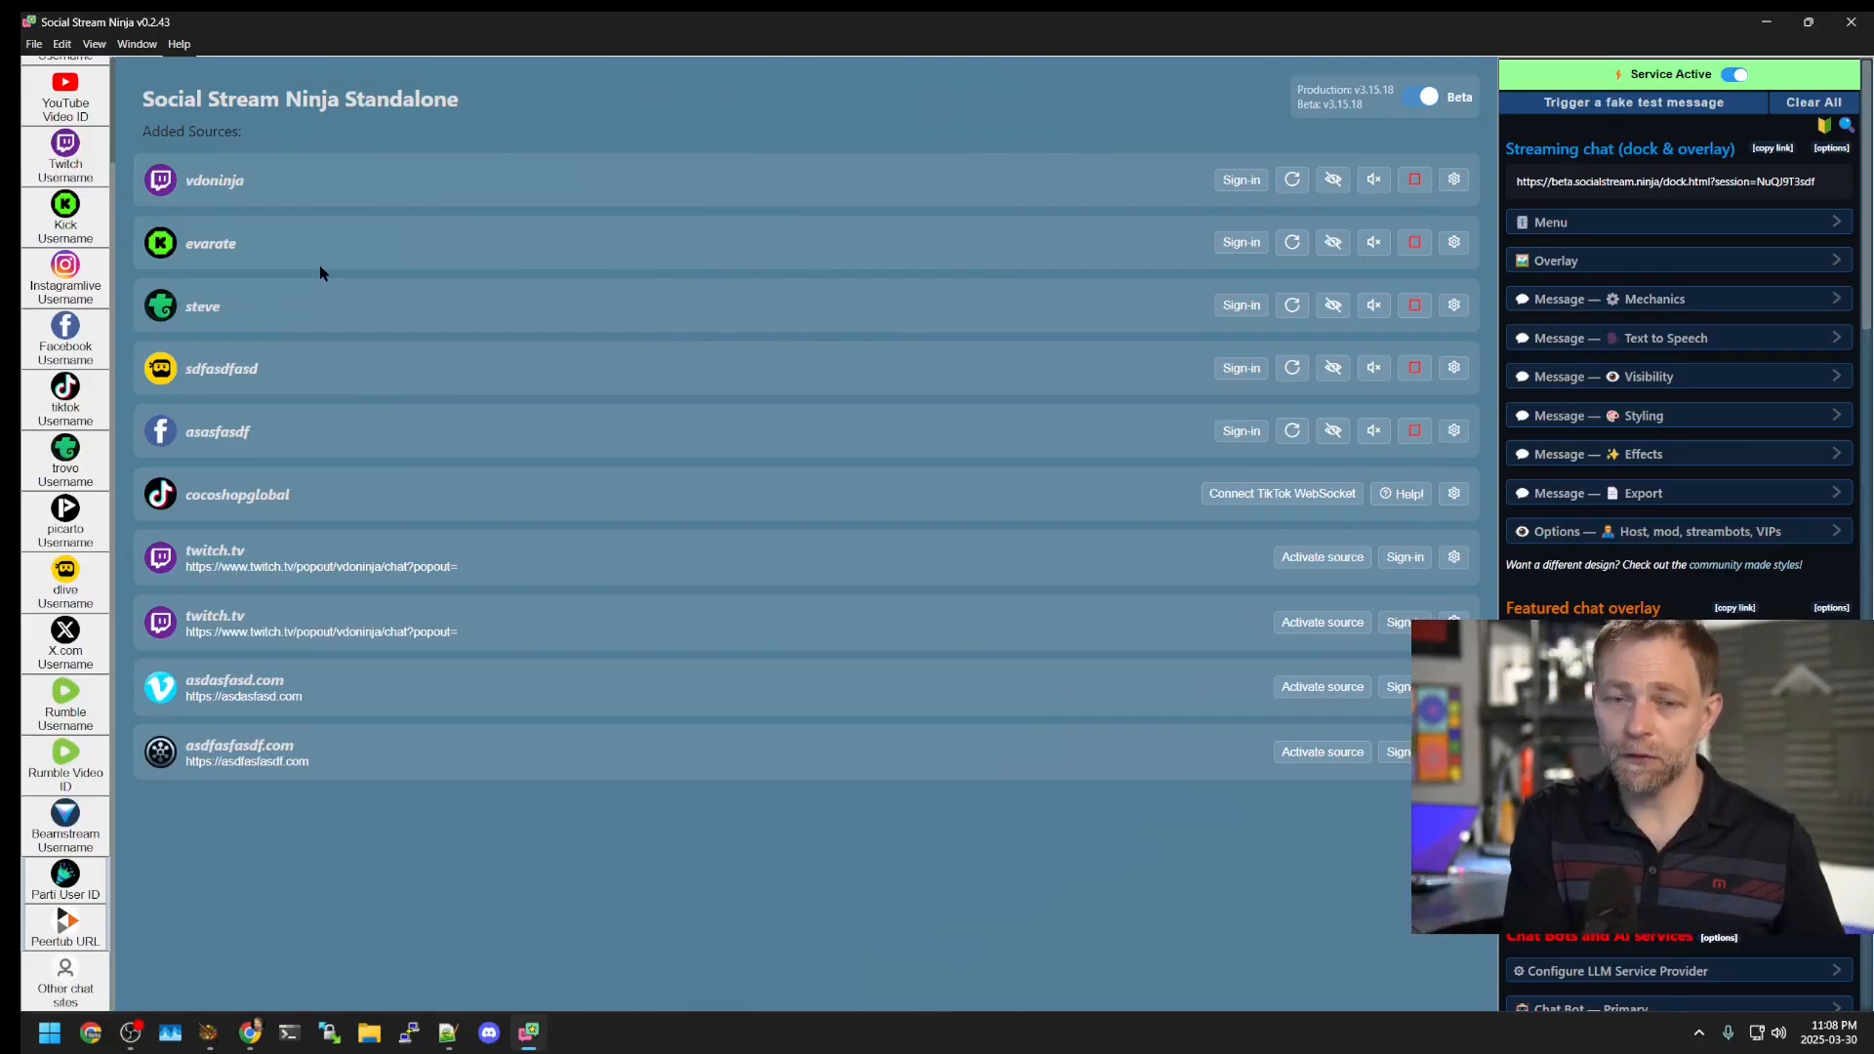
drag(420, 21, 456, 84)
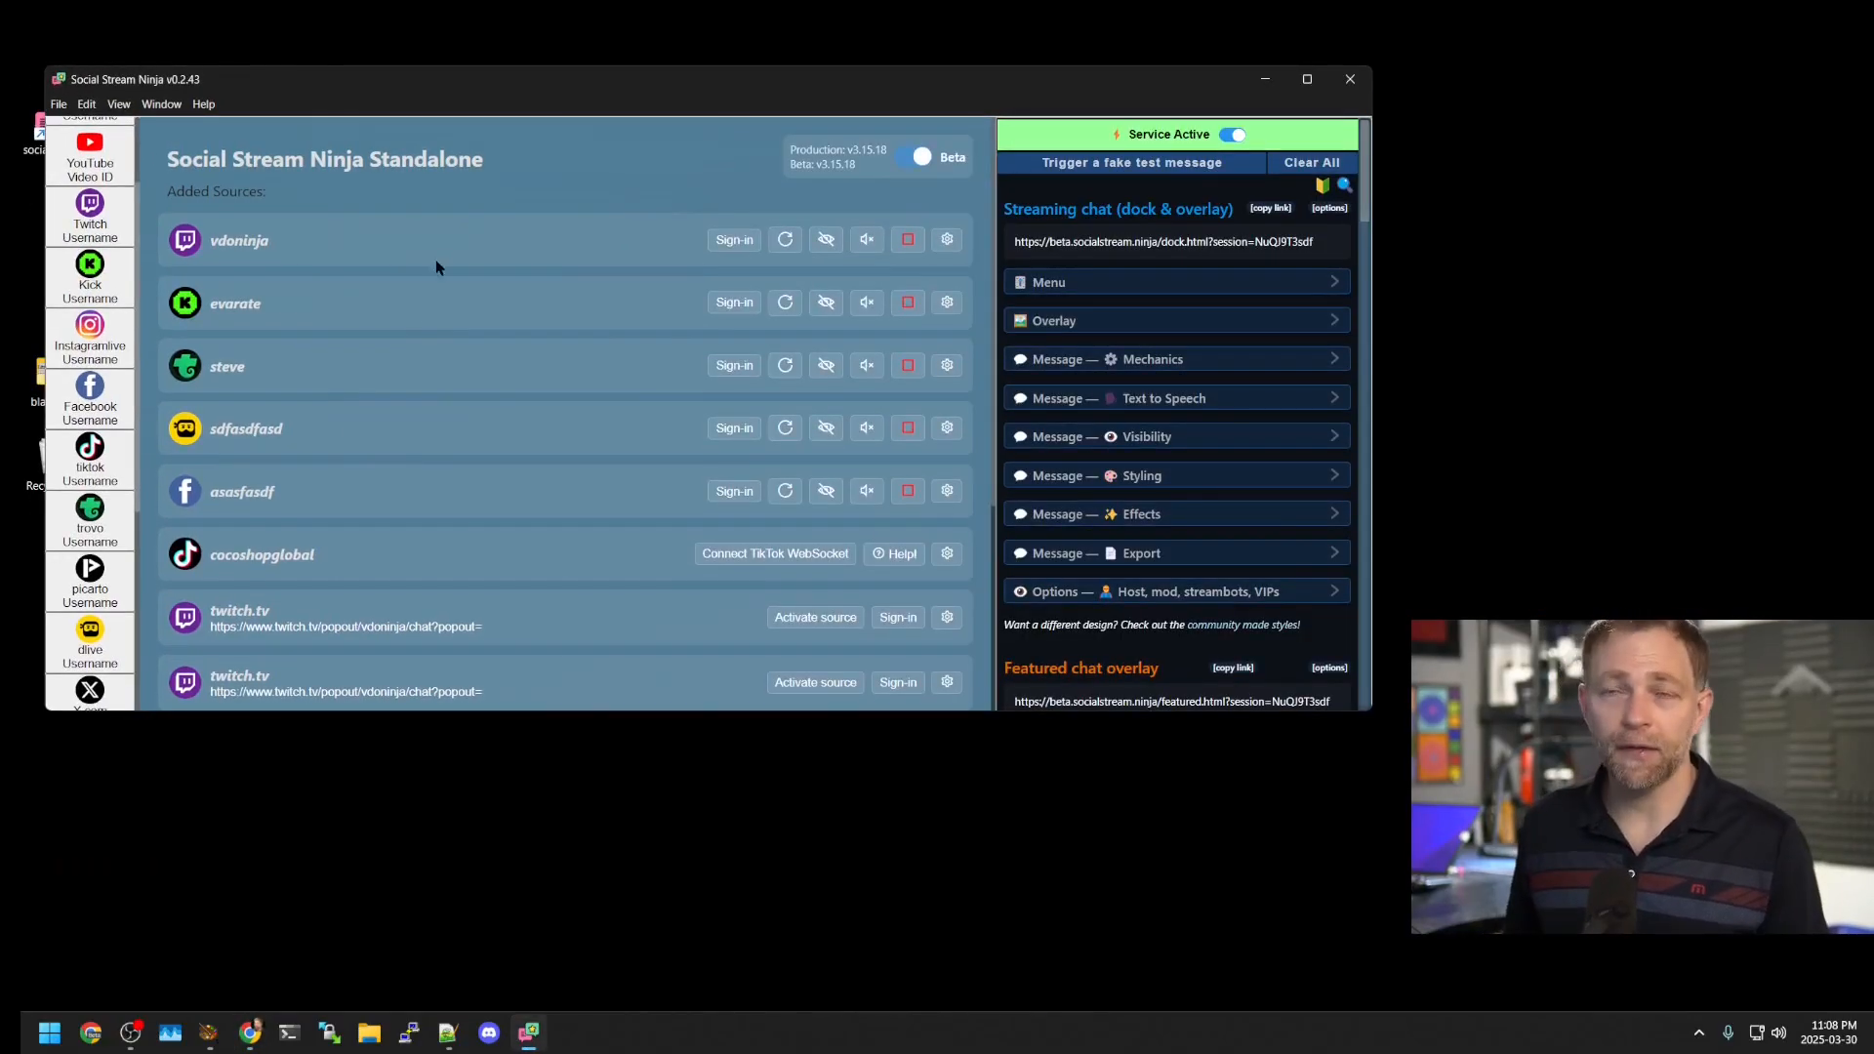
double_click(538, 88)
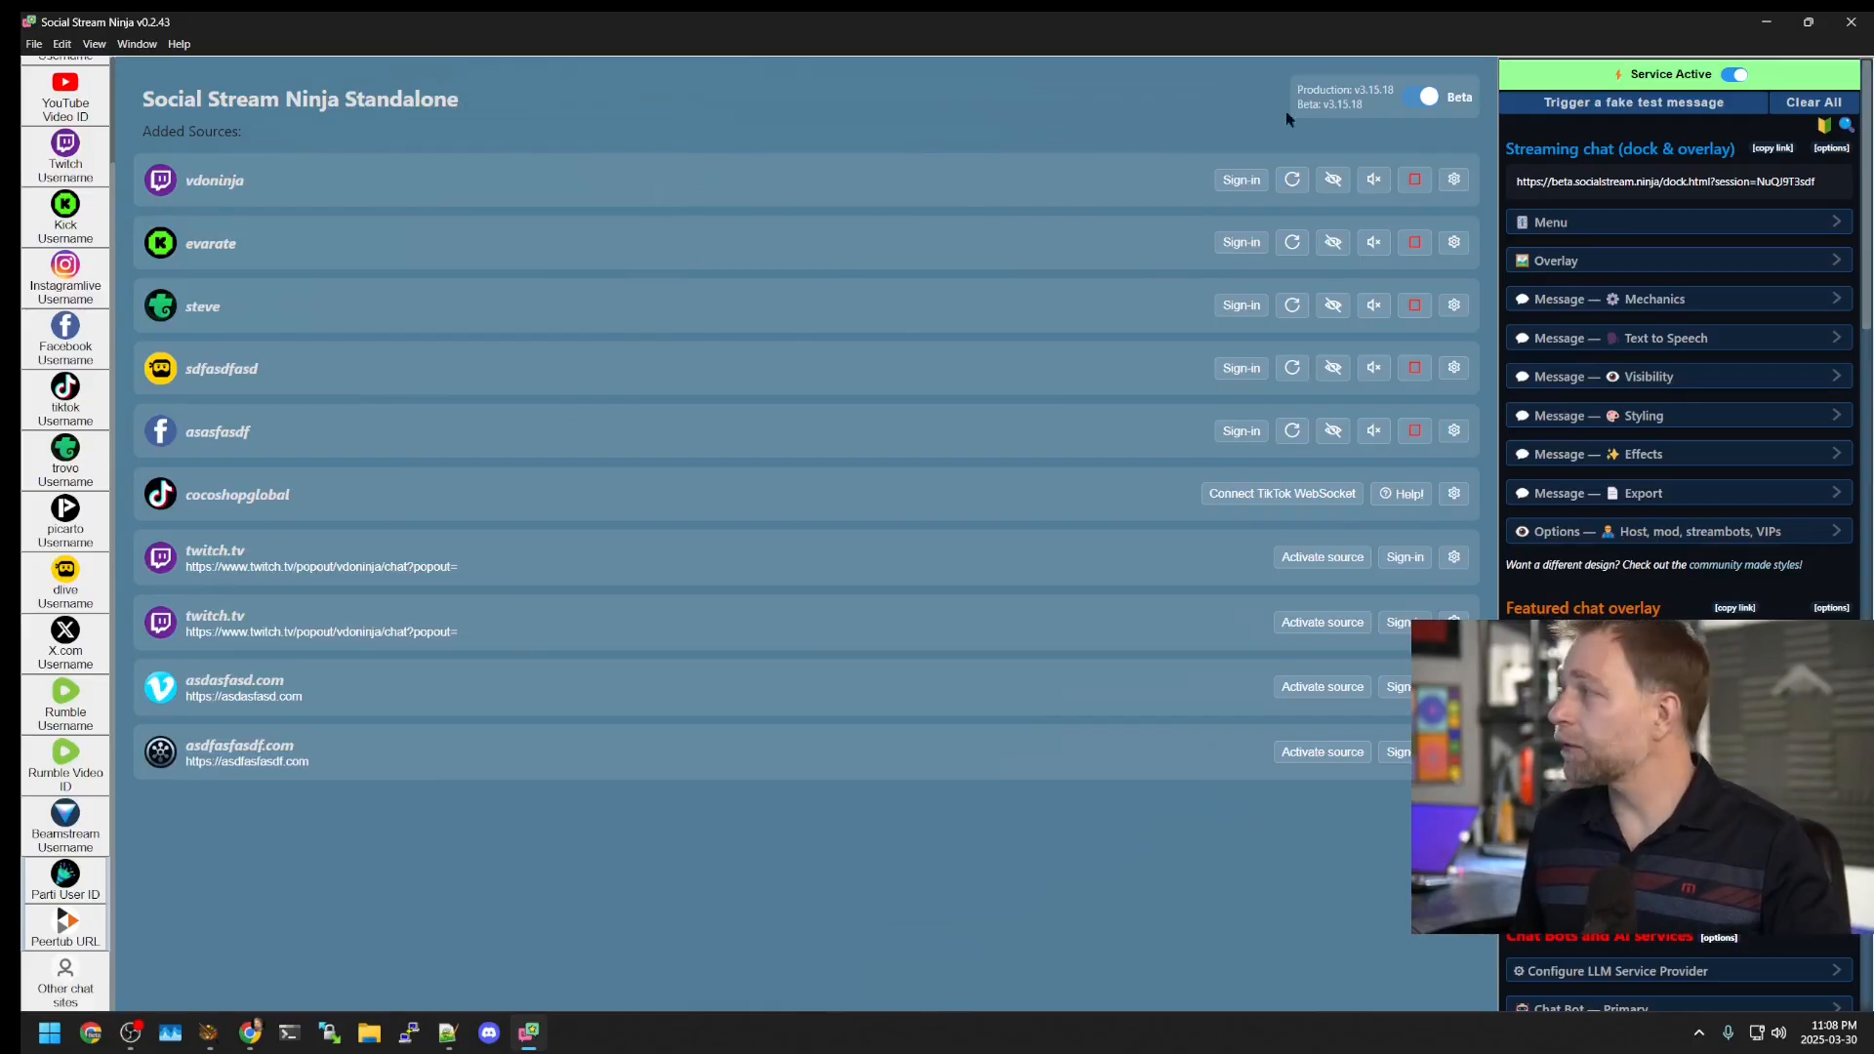
click(1581, 182)
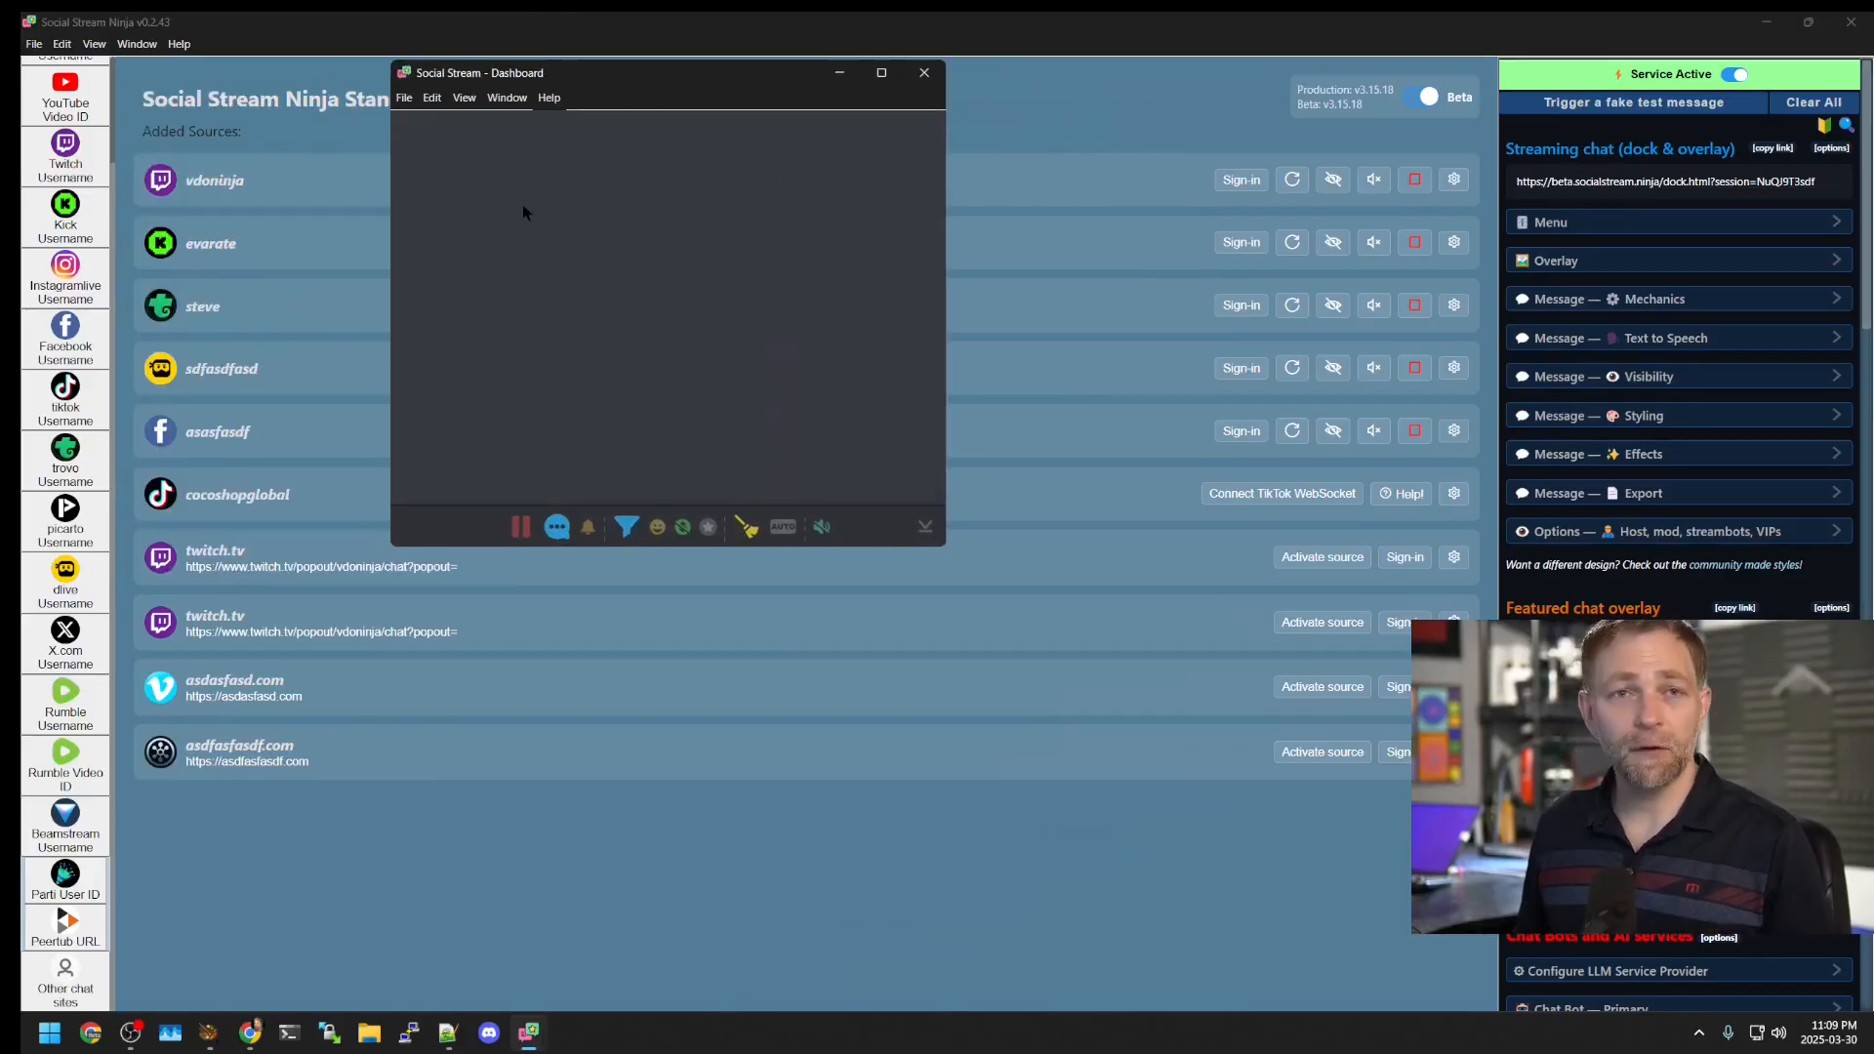
Step: Set the dashboard window to Always on top and move it to the right side
right_click(434, 515)
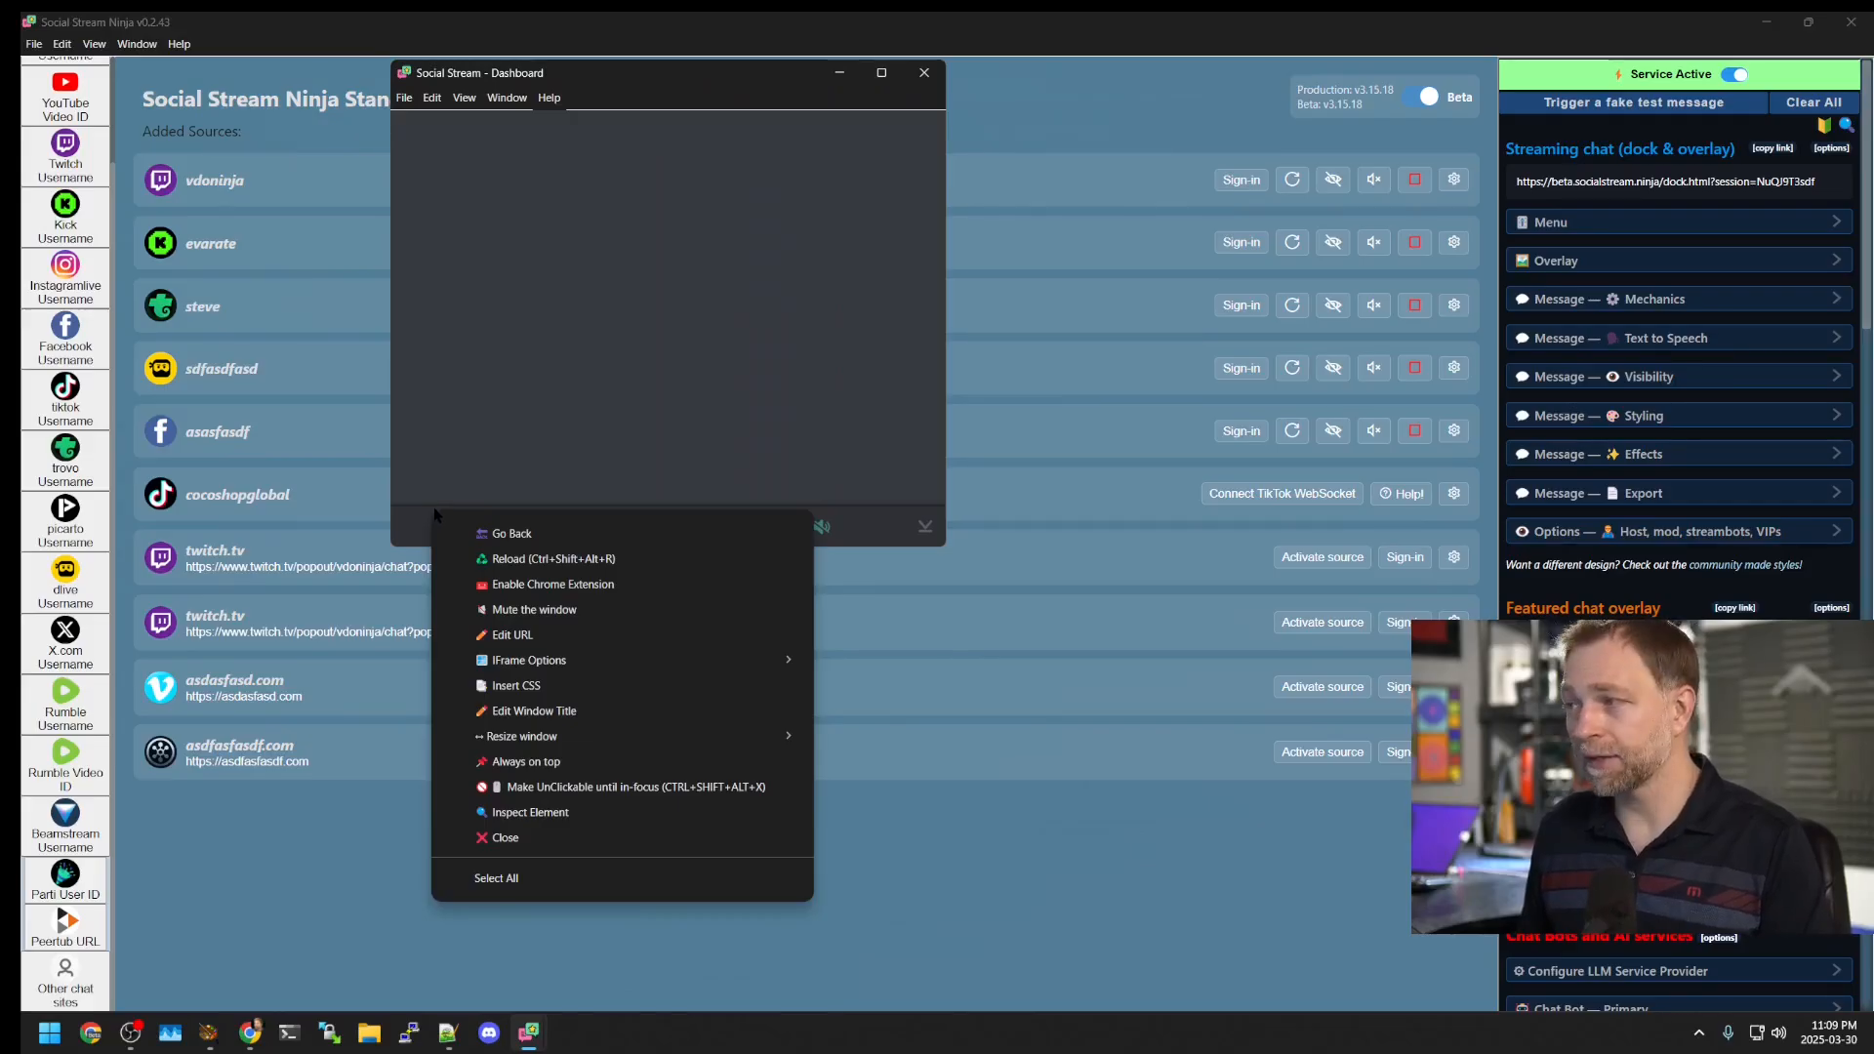
click(527, 583)
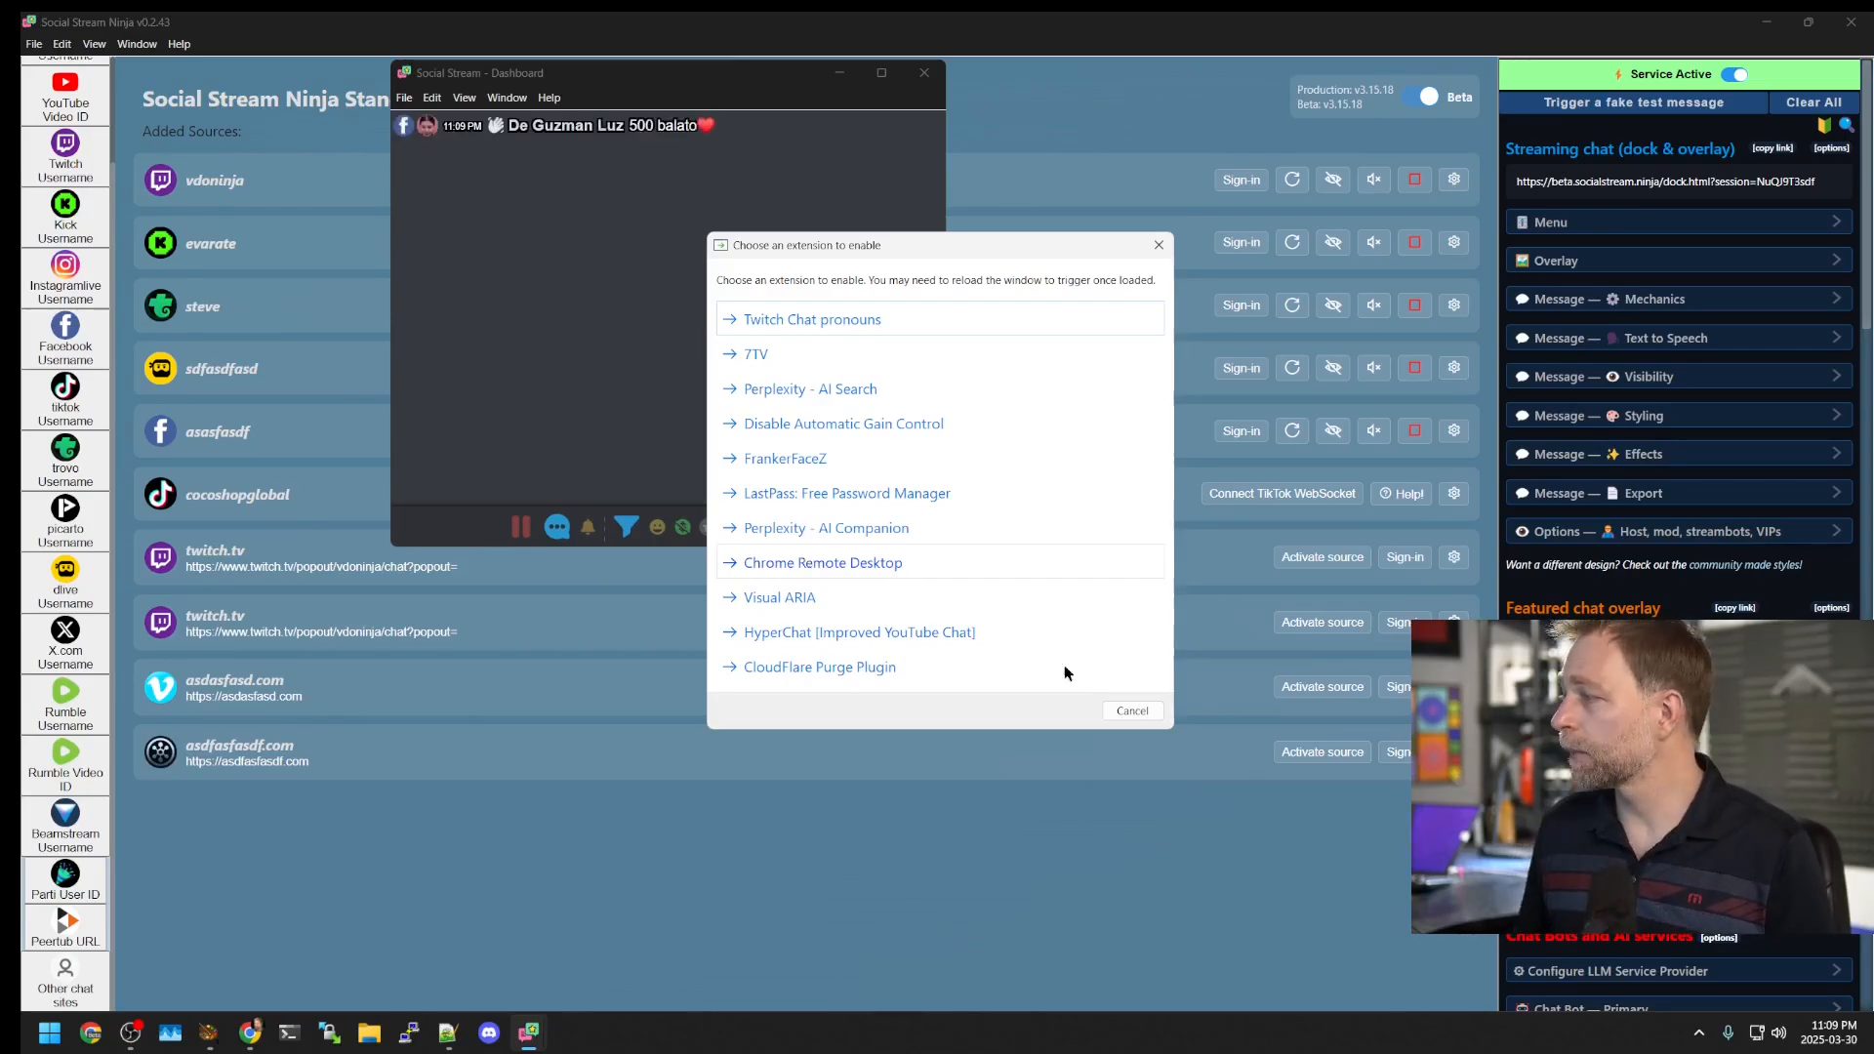
click(1132, 711)
right_click(431, 527)
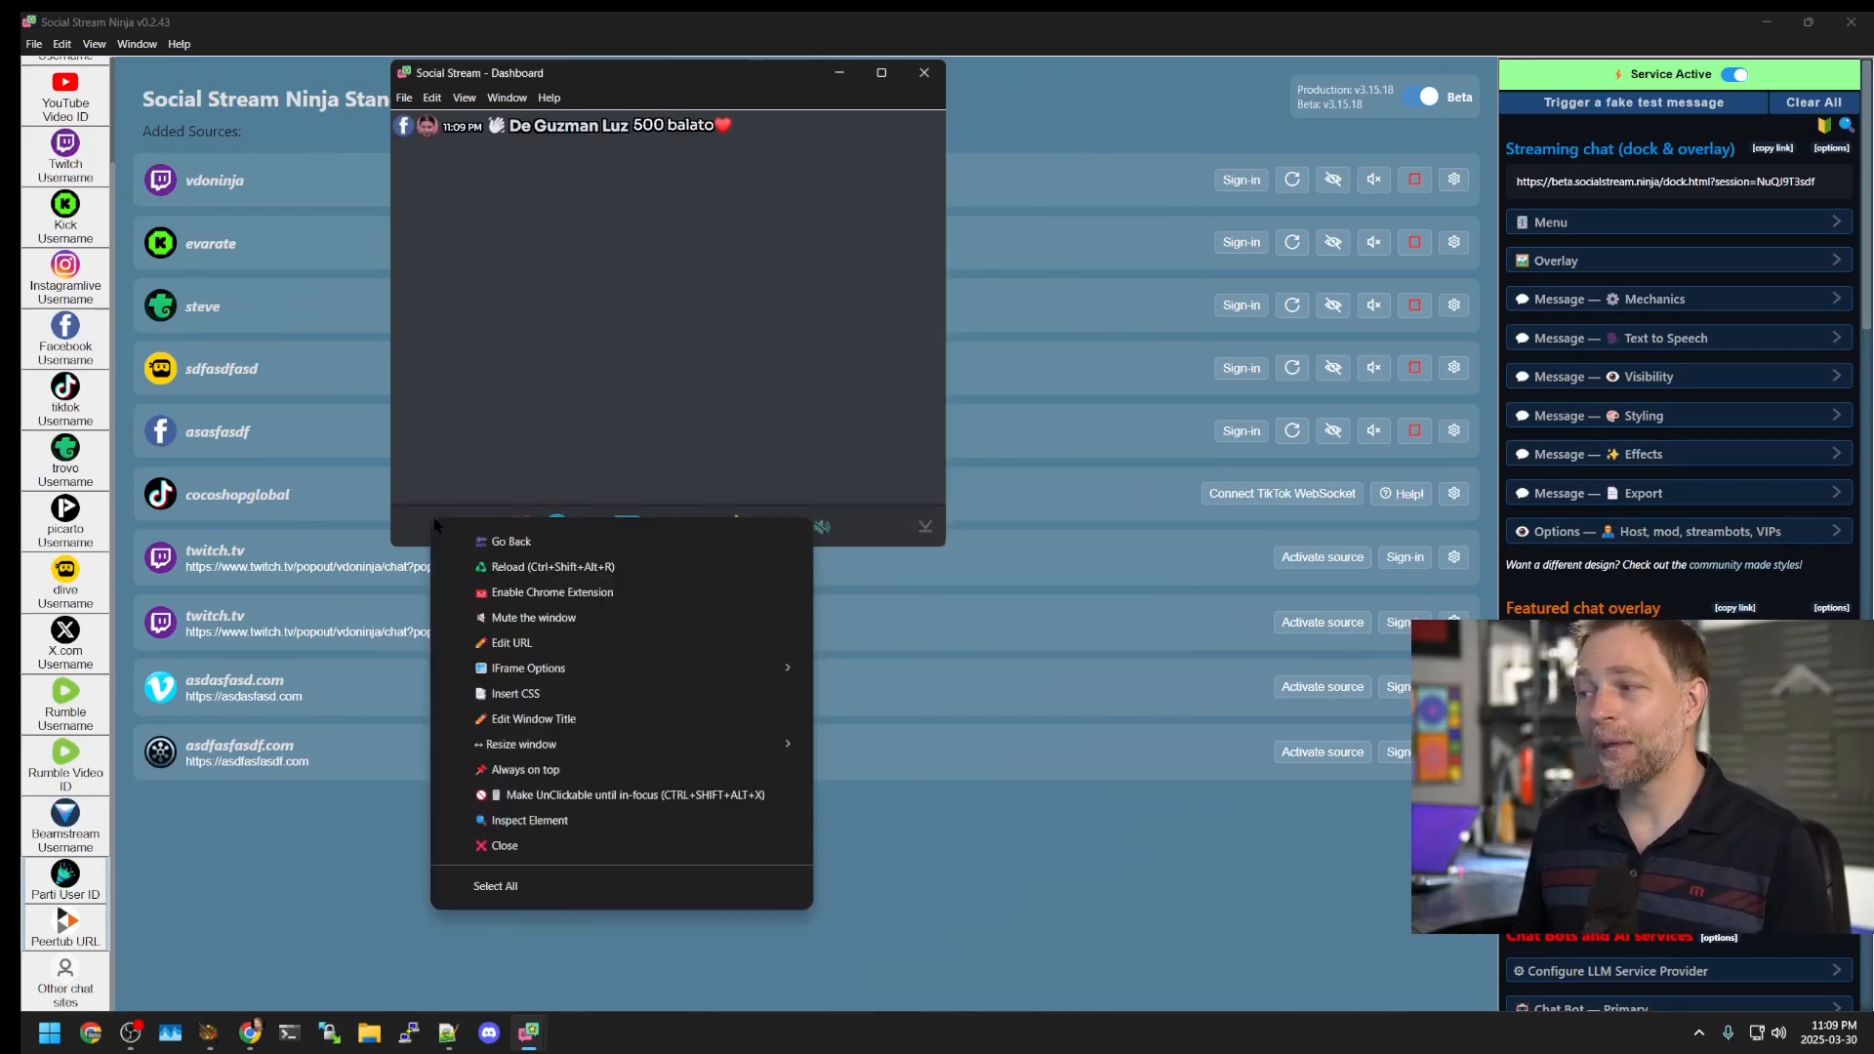
click(556, 769)
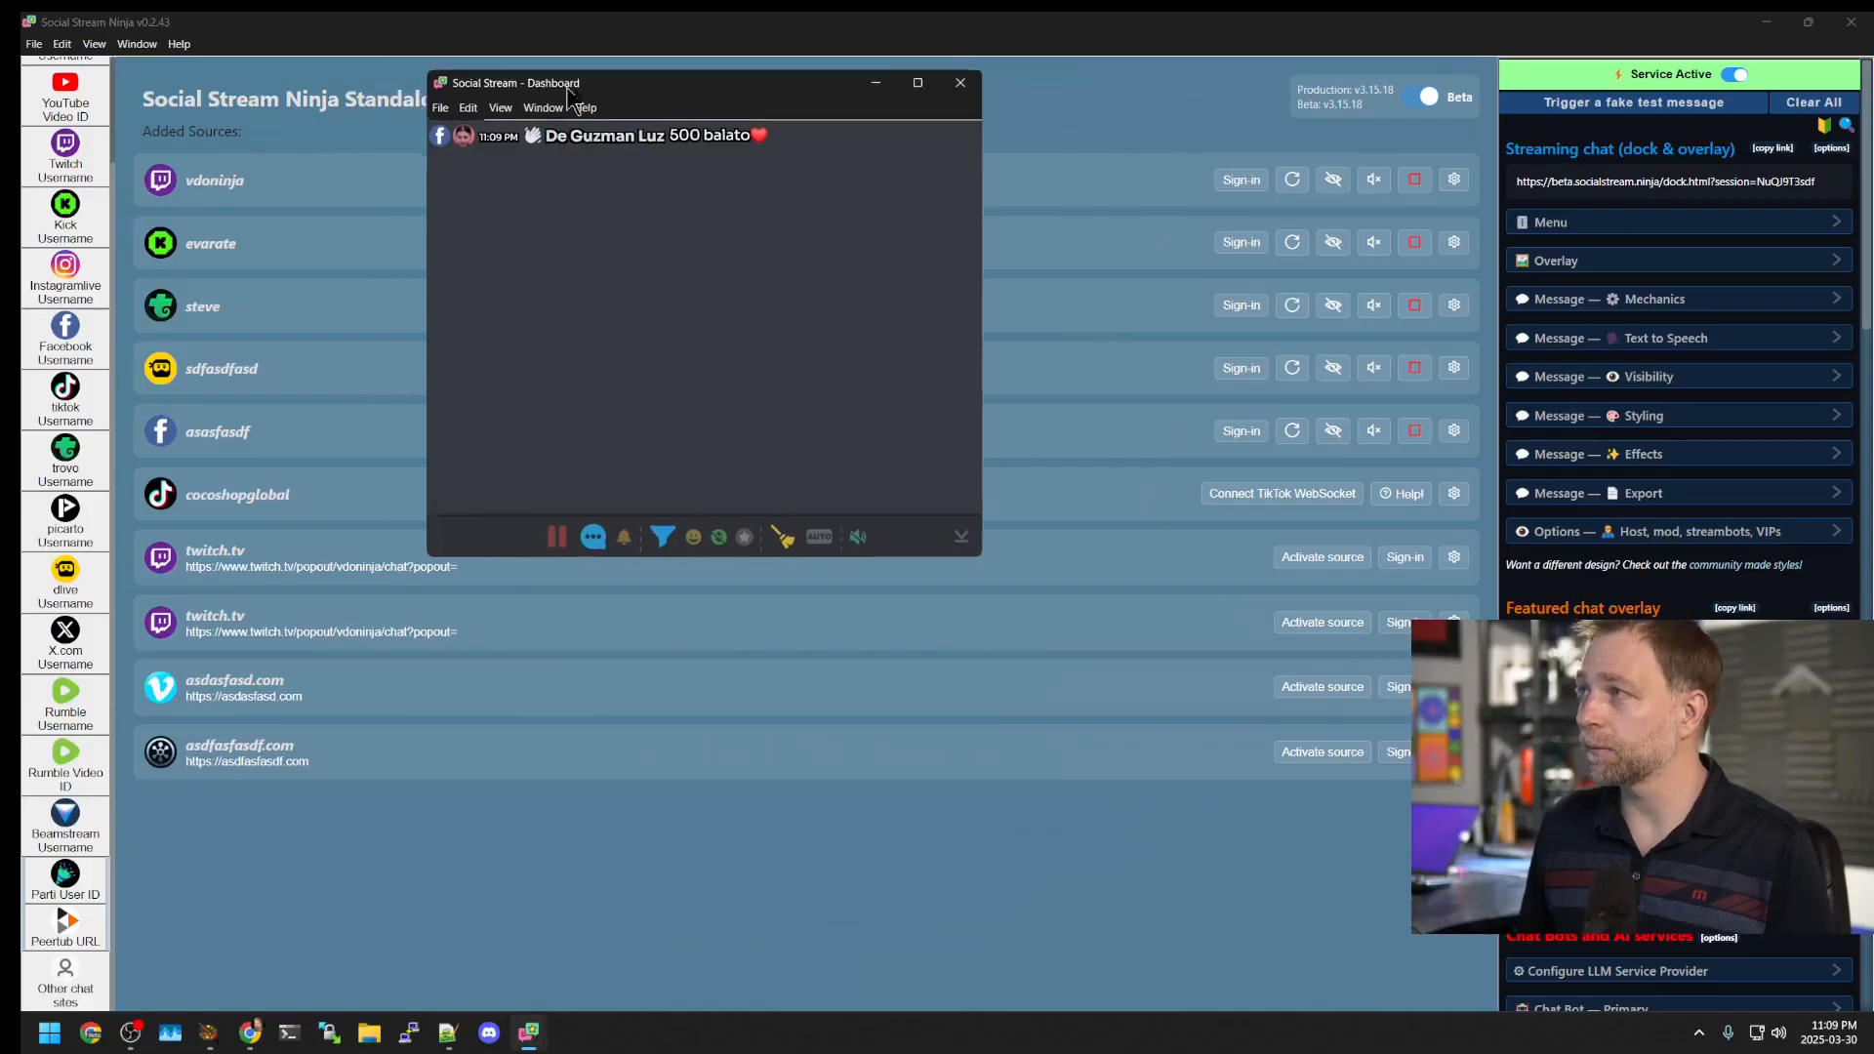
drag(493, 72, 1194, 132)
Step: Restore and re-maximize the main sources window beneath the dashboard
click(503, 37)
drag(503, 37, 533, 270)
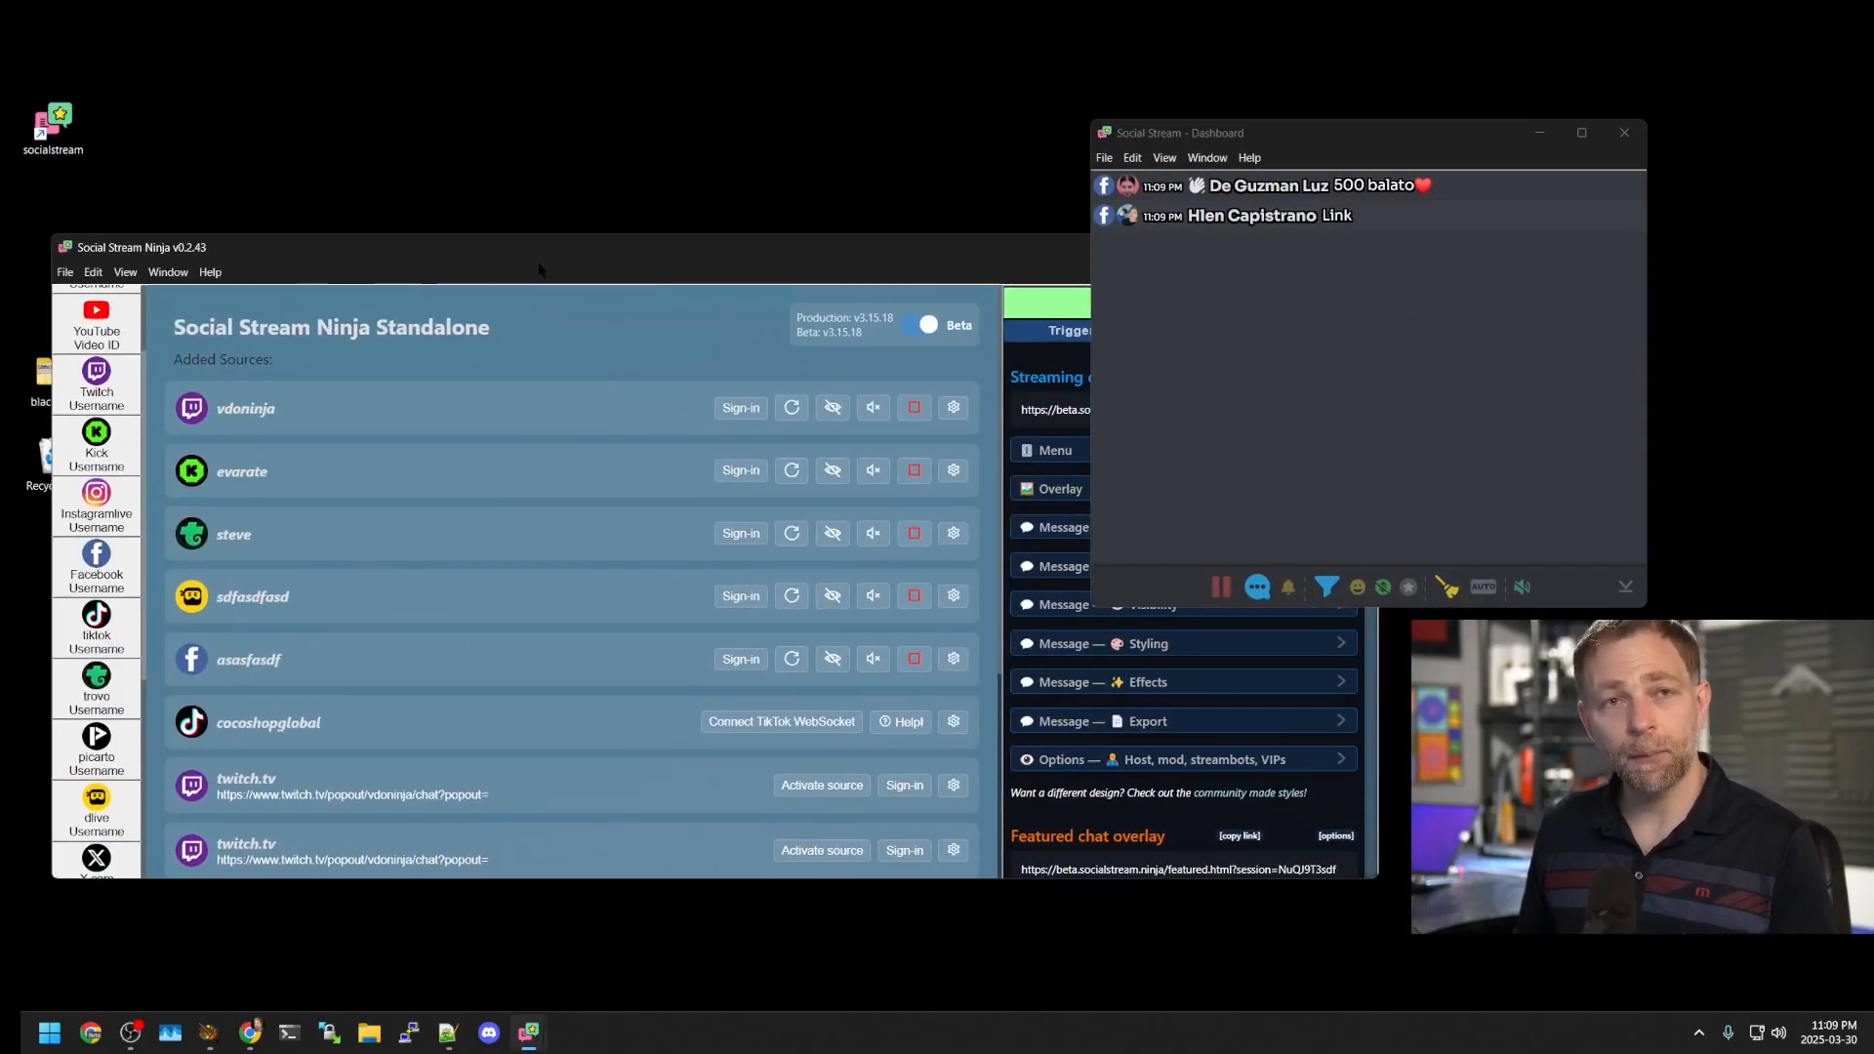
double_click(487, 256)
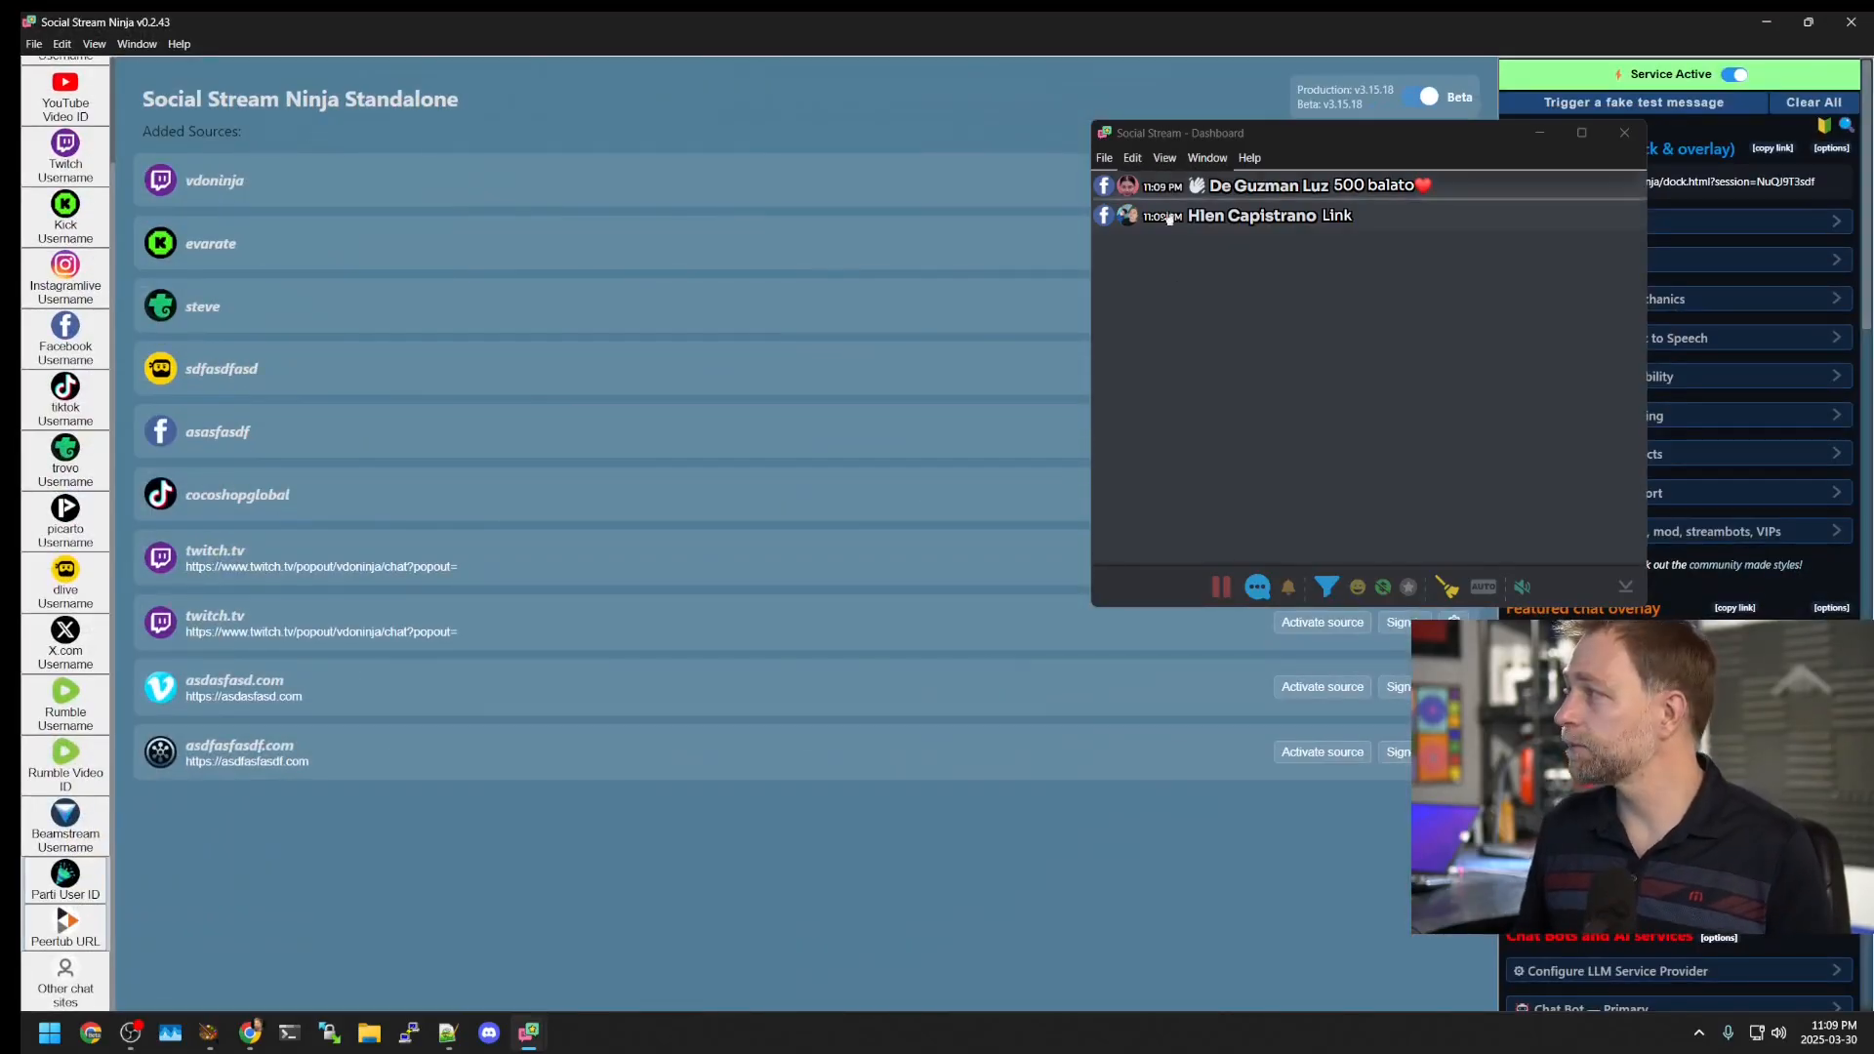
Step: Resize the dashboard window to fullscreen, then return it to a normal window
right_click(1209, 381)
mouse_move(1350, 615)
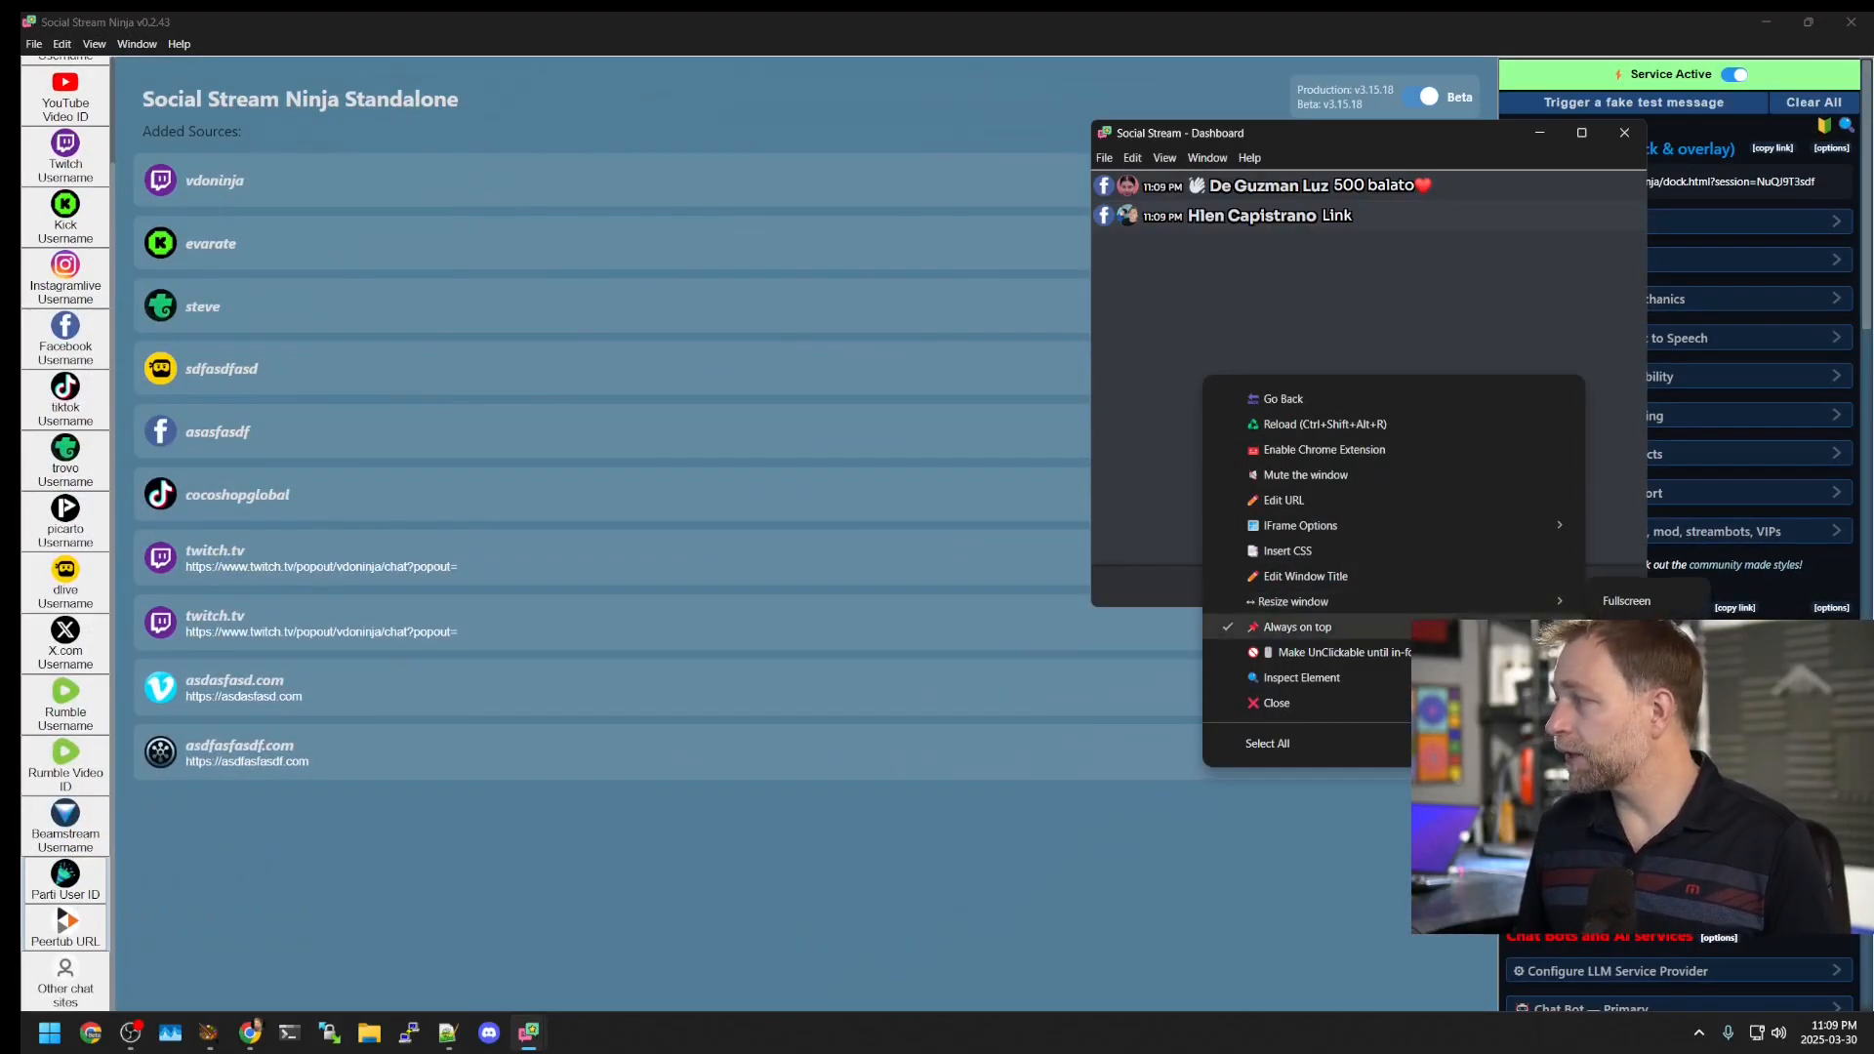
click(1626, 600)
double_click(1358, 133)
Step: Inspect the dashboard's Sources and Console in DevTools, close it, then show its IFrame Options
right_click(706, 359)
click(833, 661)
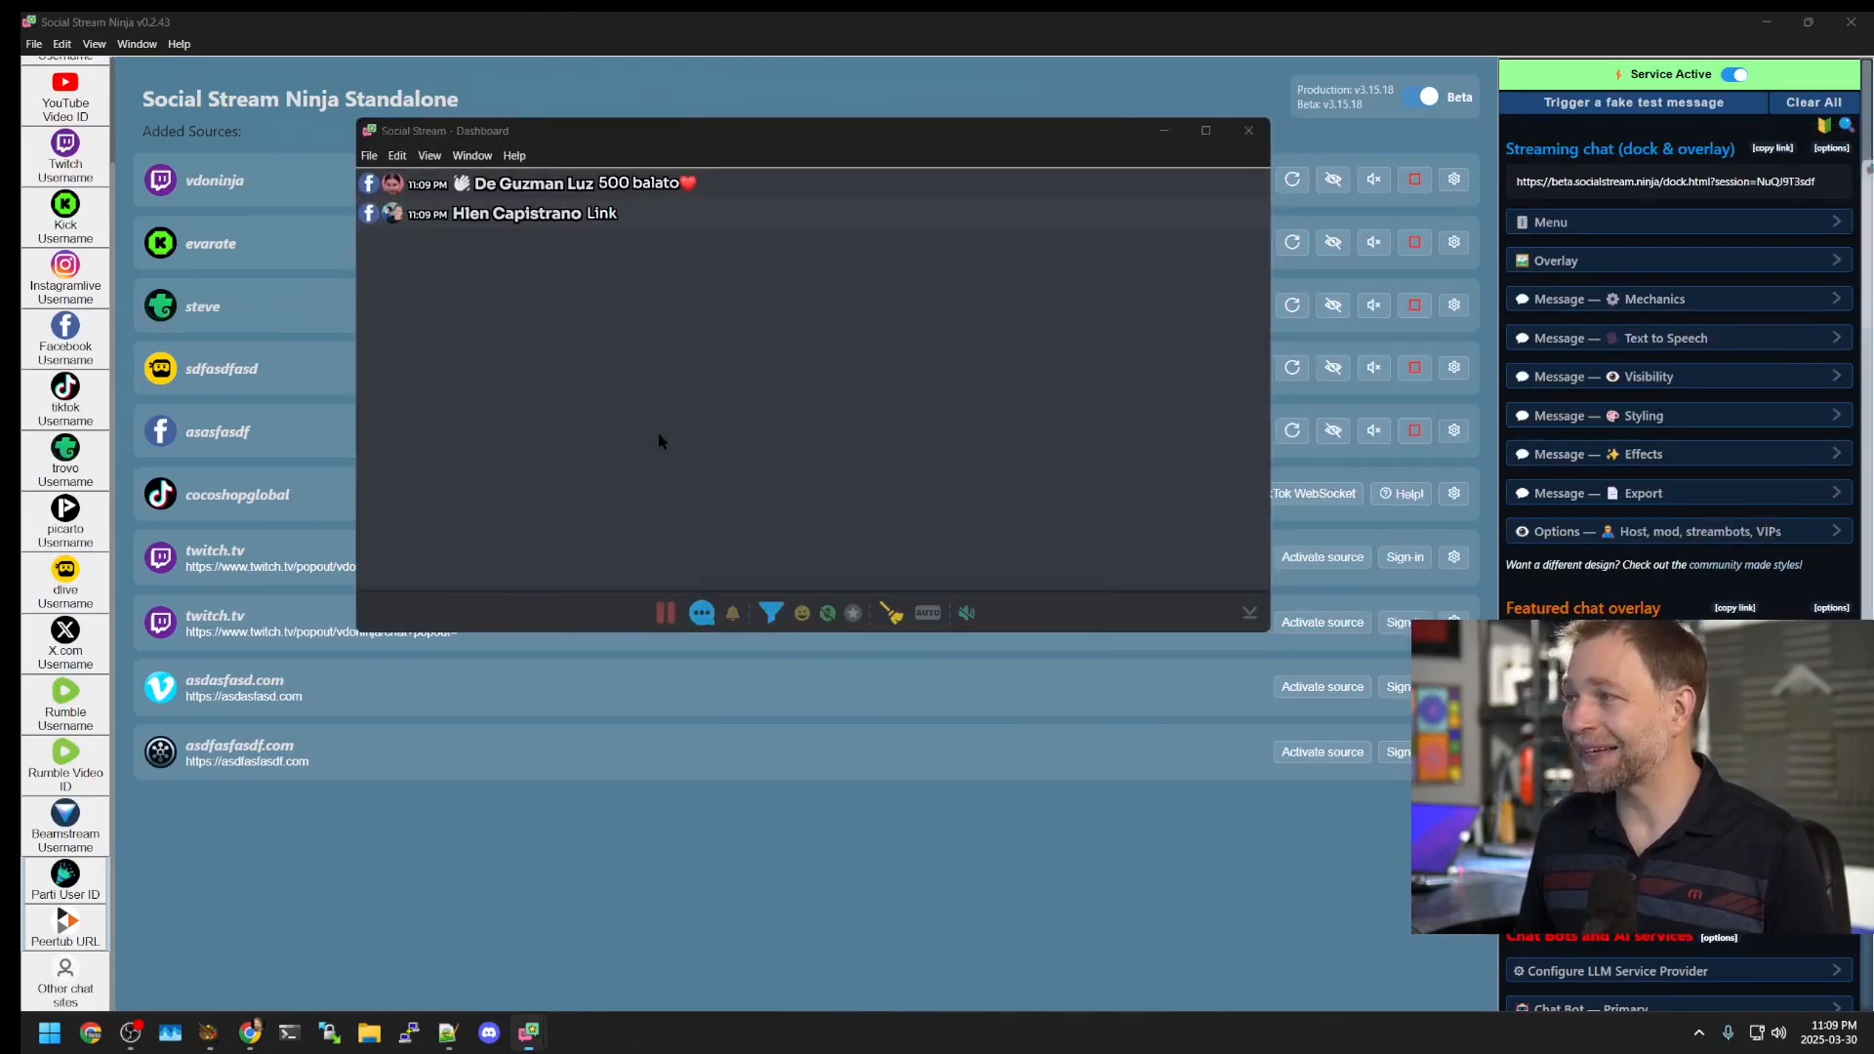
drag(861, 132, 1414, 94)
click(576, 271)
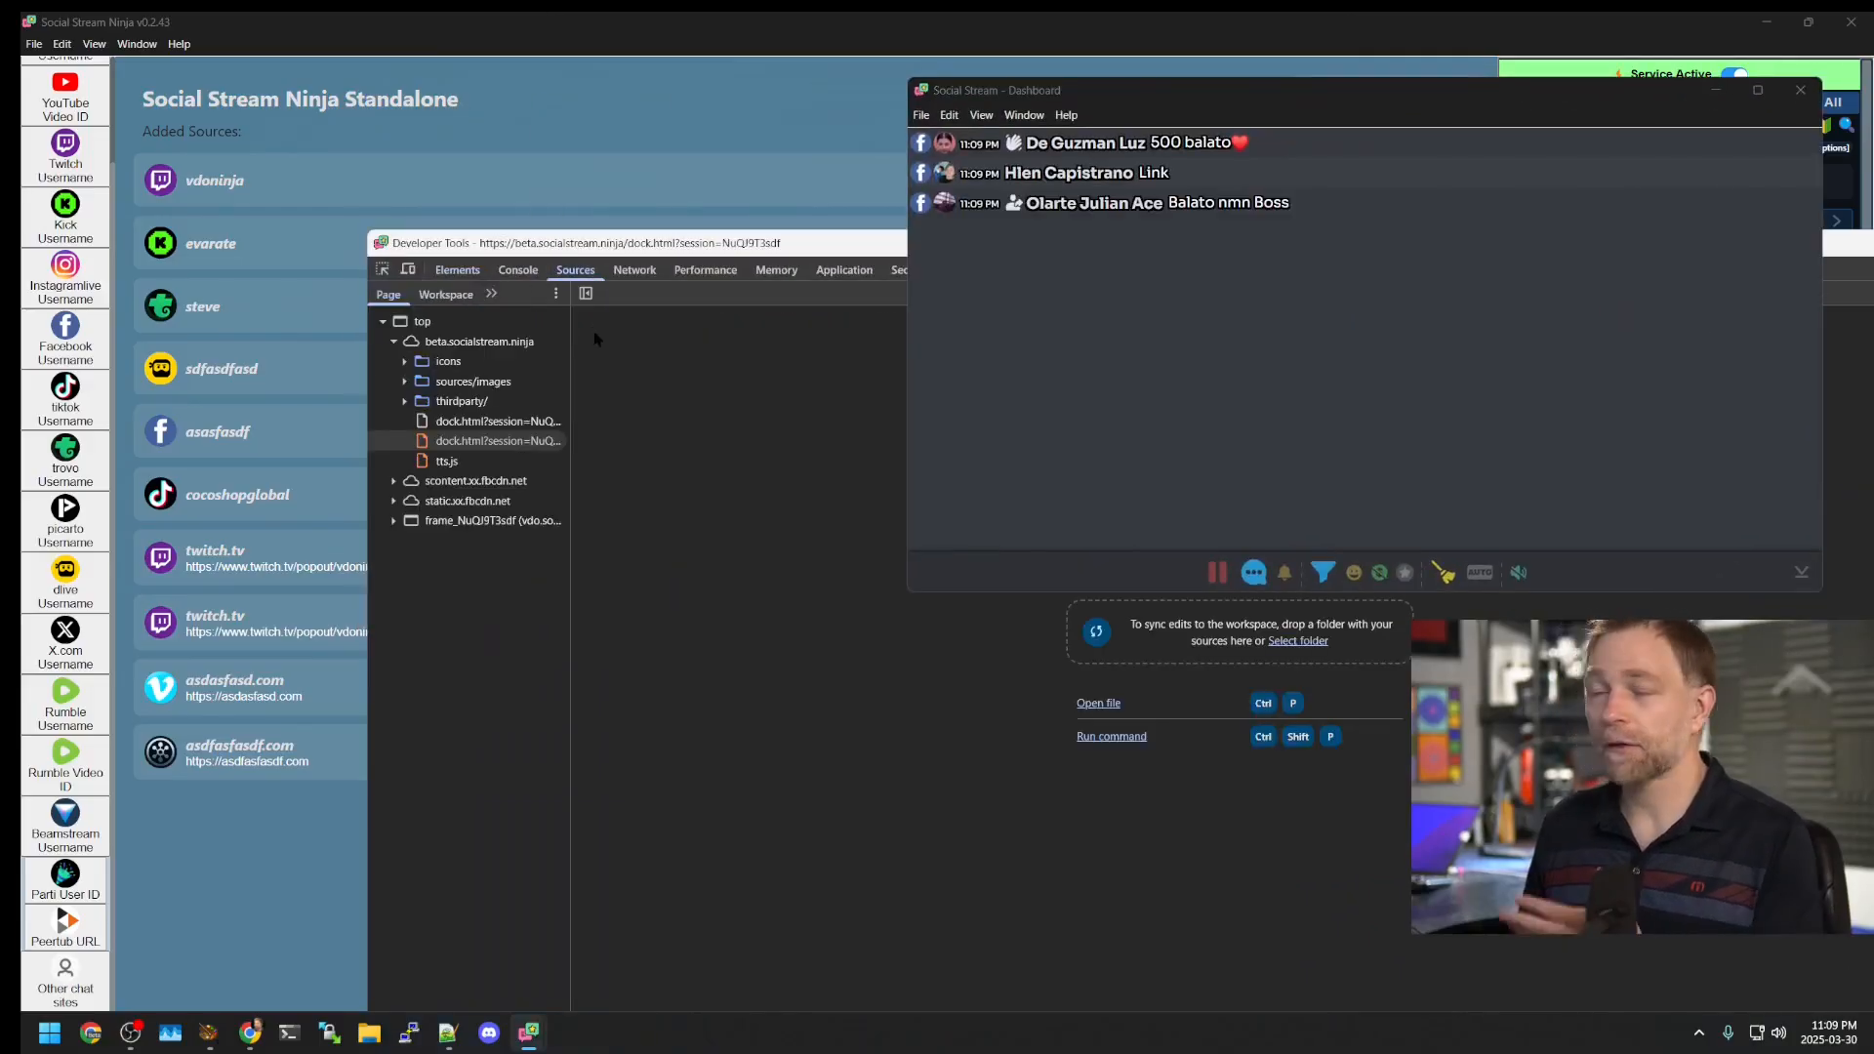
click(518, 270)
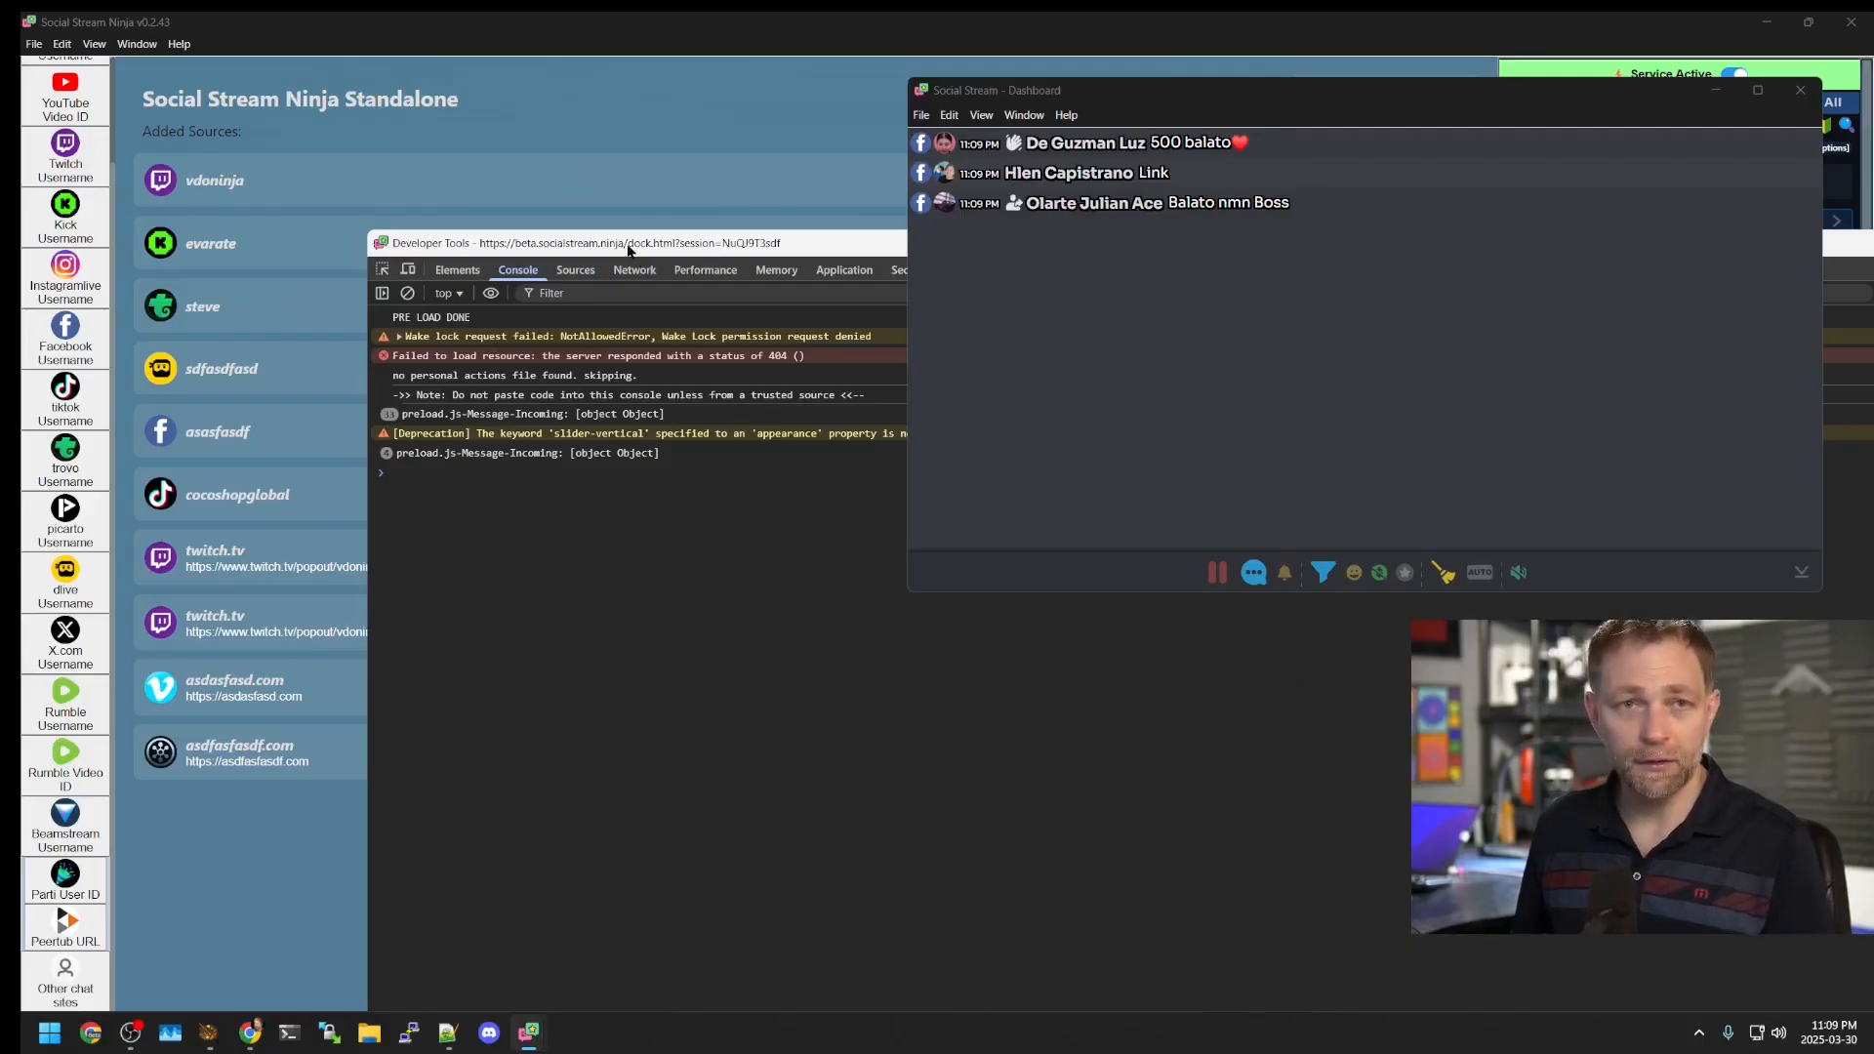
right_click(1238, 259)
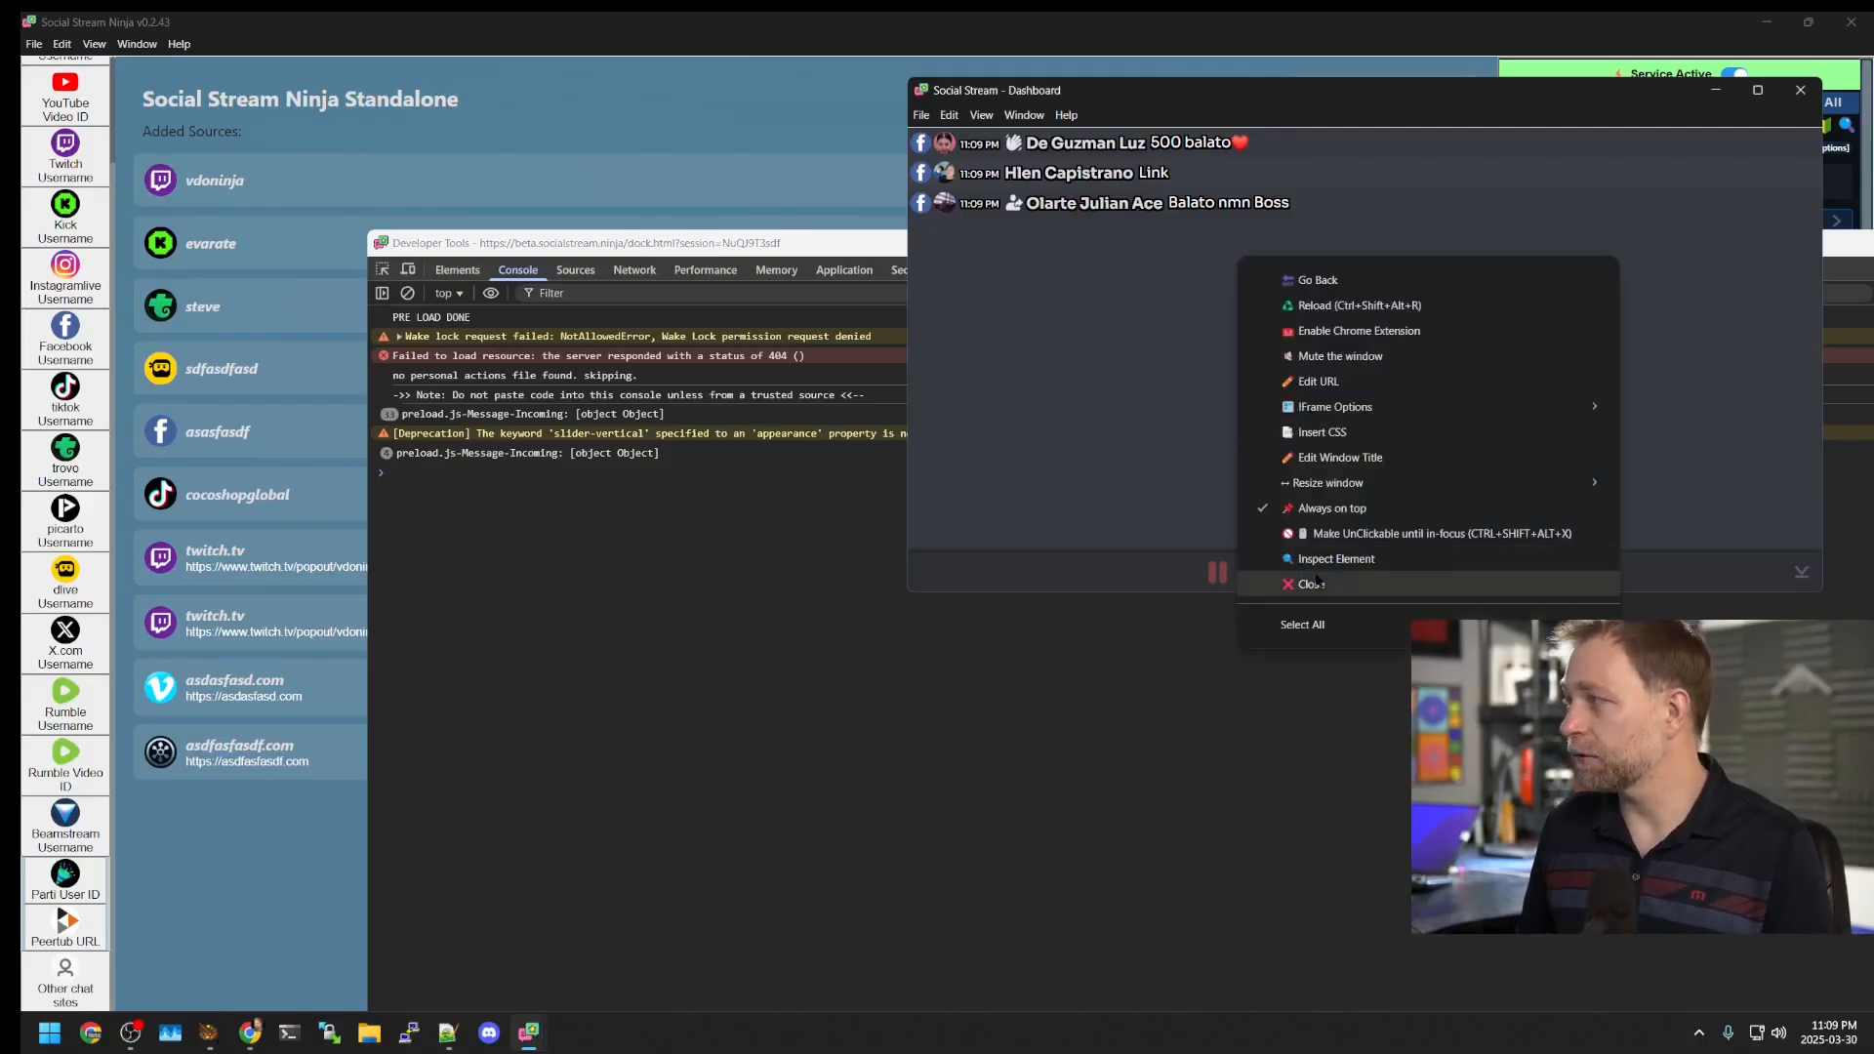
click(734, 239)
key(ctrl+shift+i)
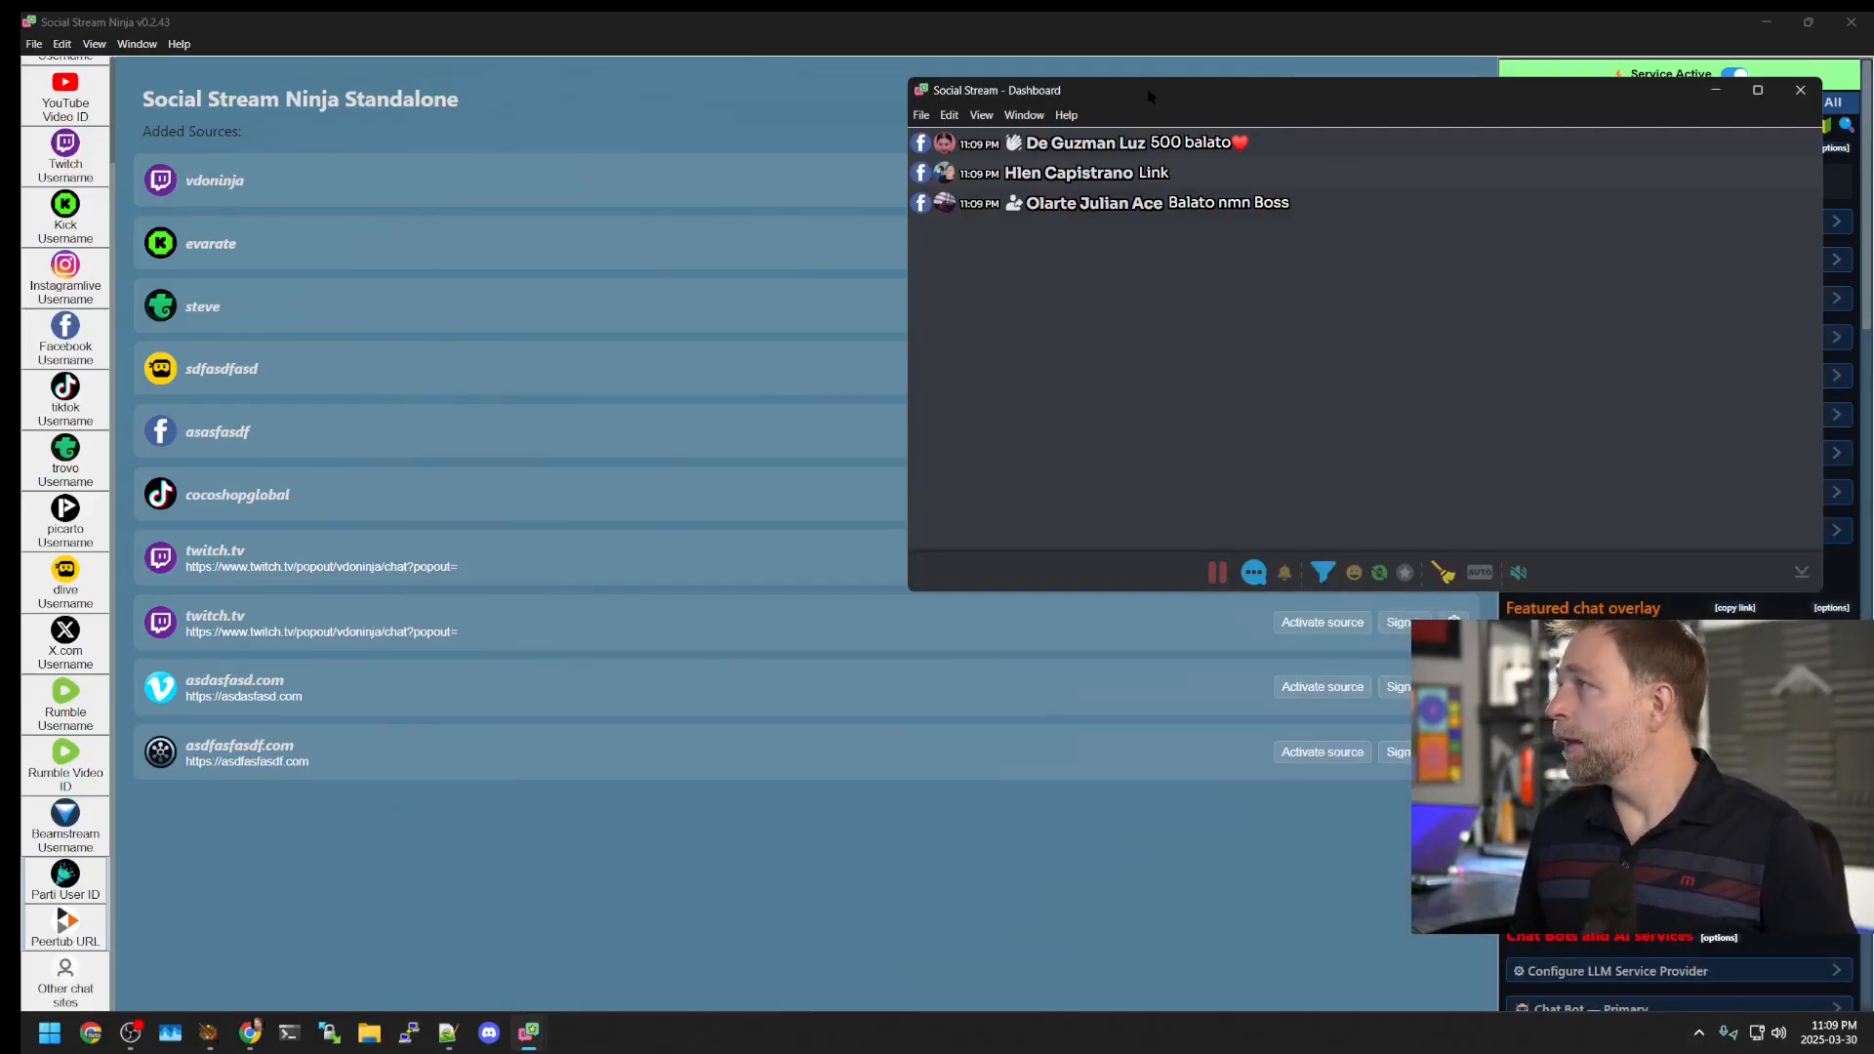
drag(1149, 97, 638, 123)
right_click(632, 373)
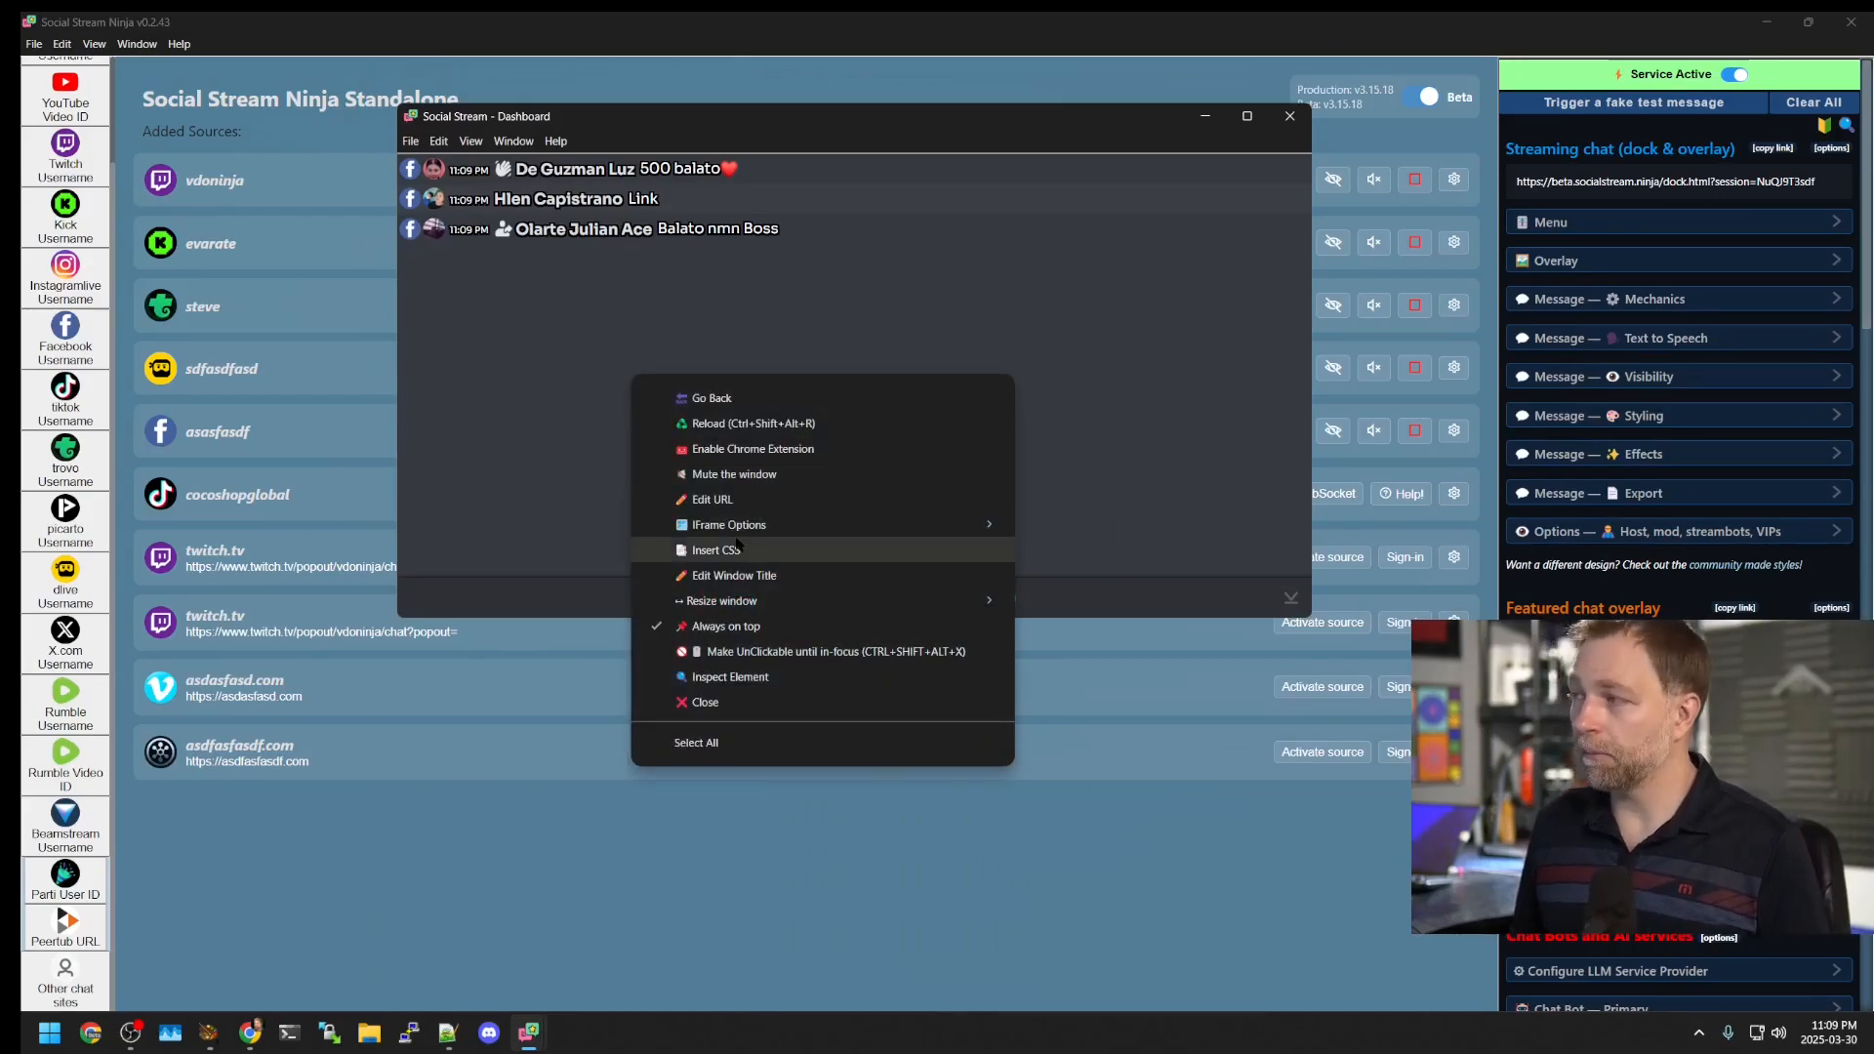
mouse_move(727, 526)
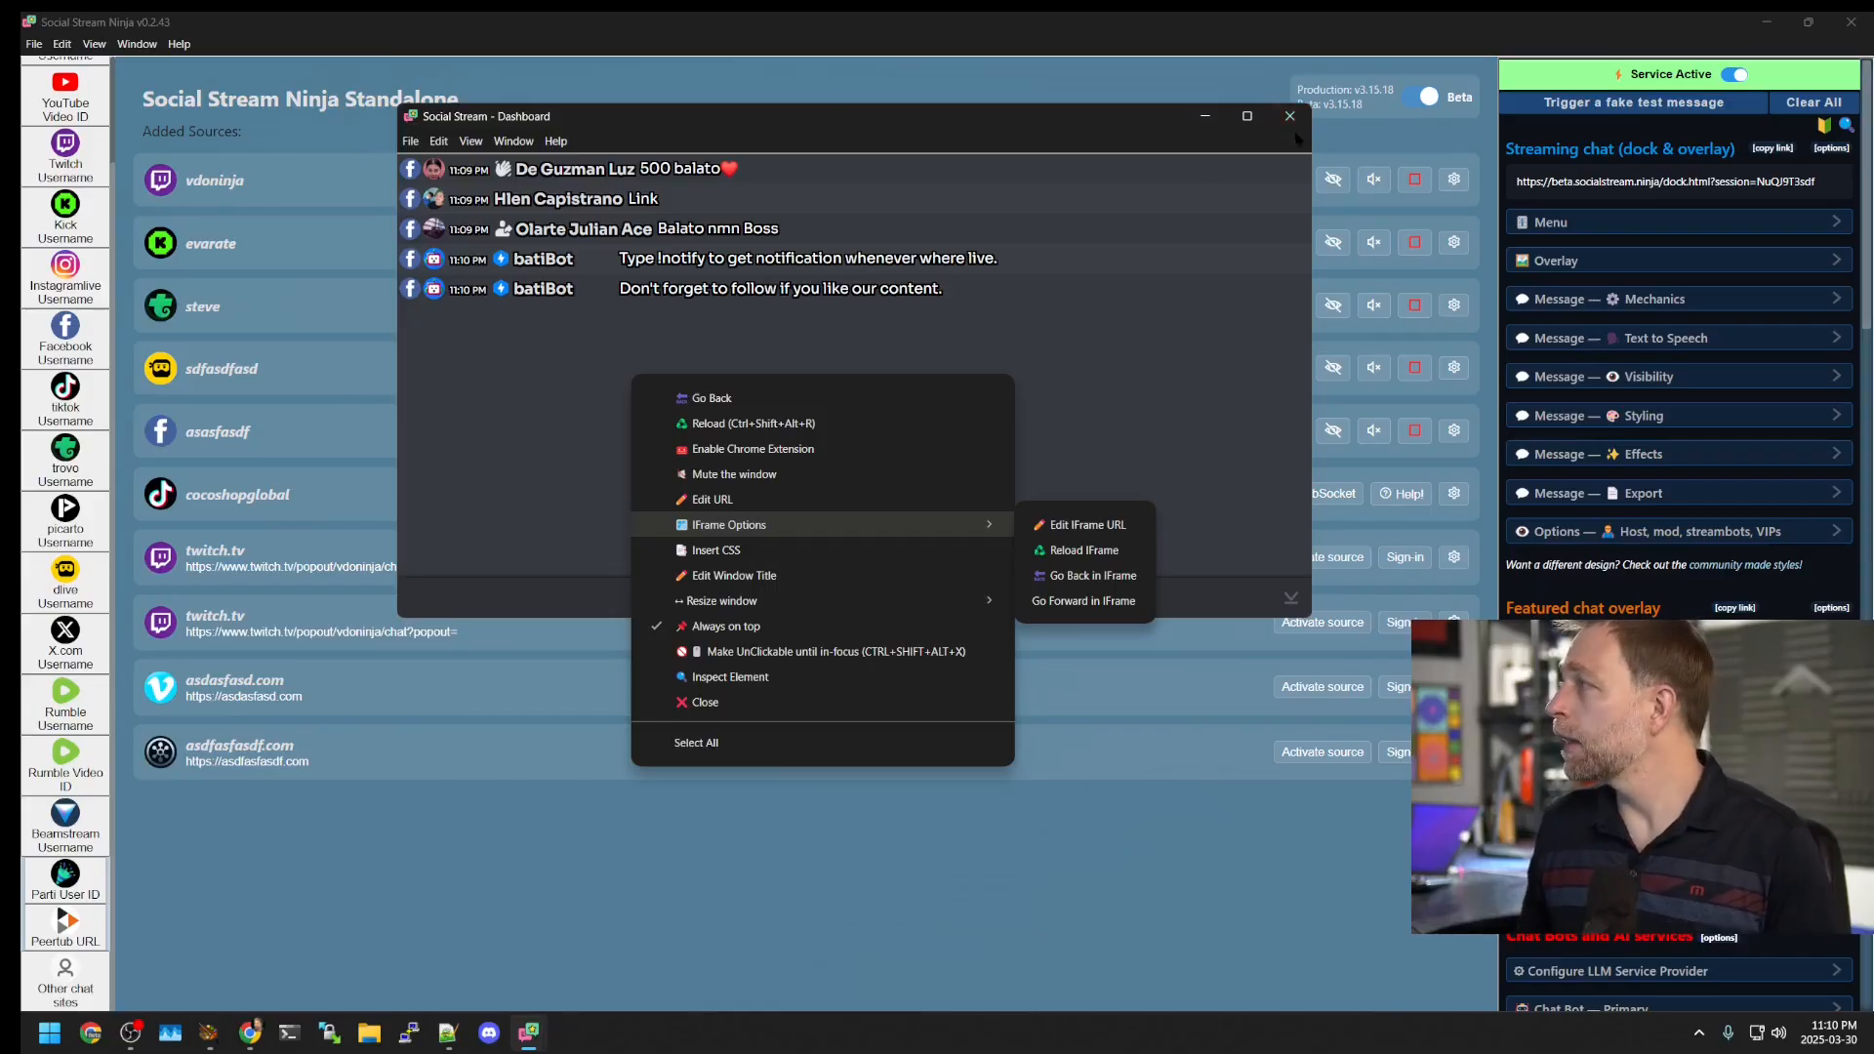
Step: Close the popout dashboard and open Help > Command Line Arguments
click(1289, 115)
click(1289, 115)
click(137, 45)
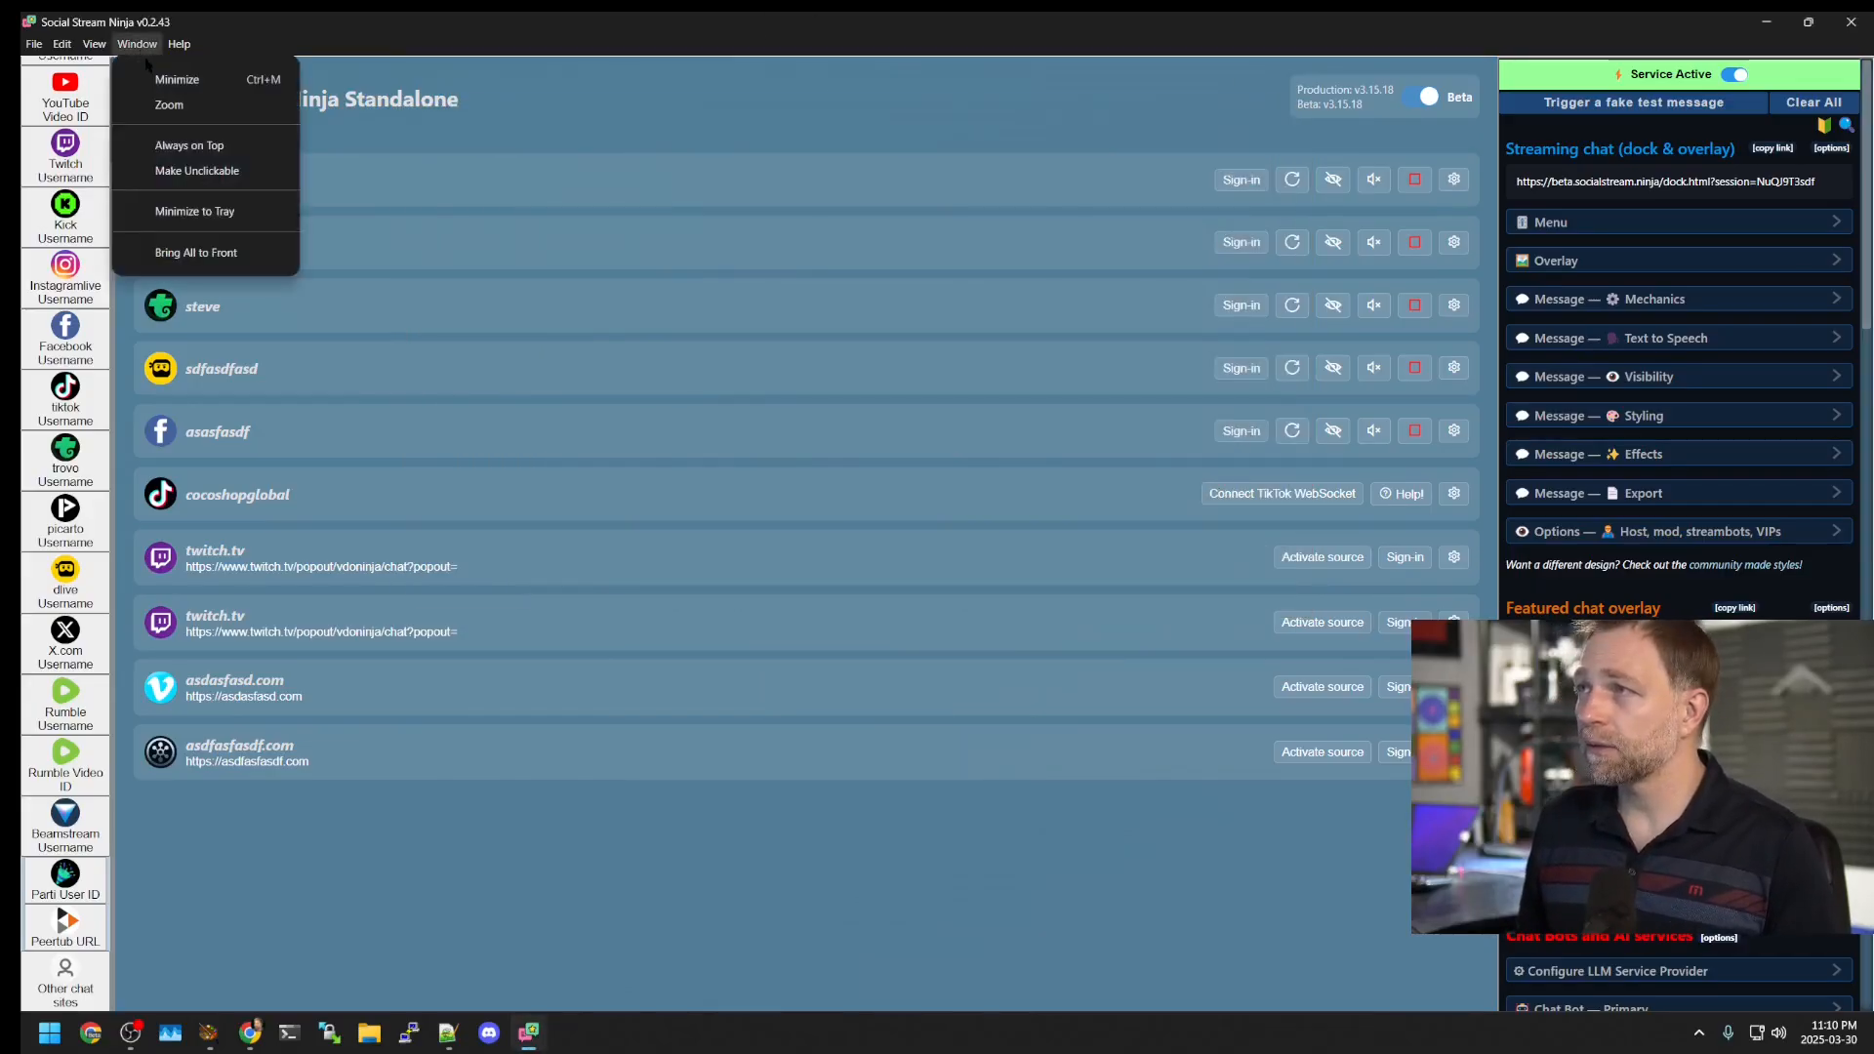
mouse_move(178, 44)
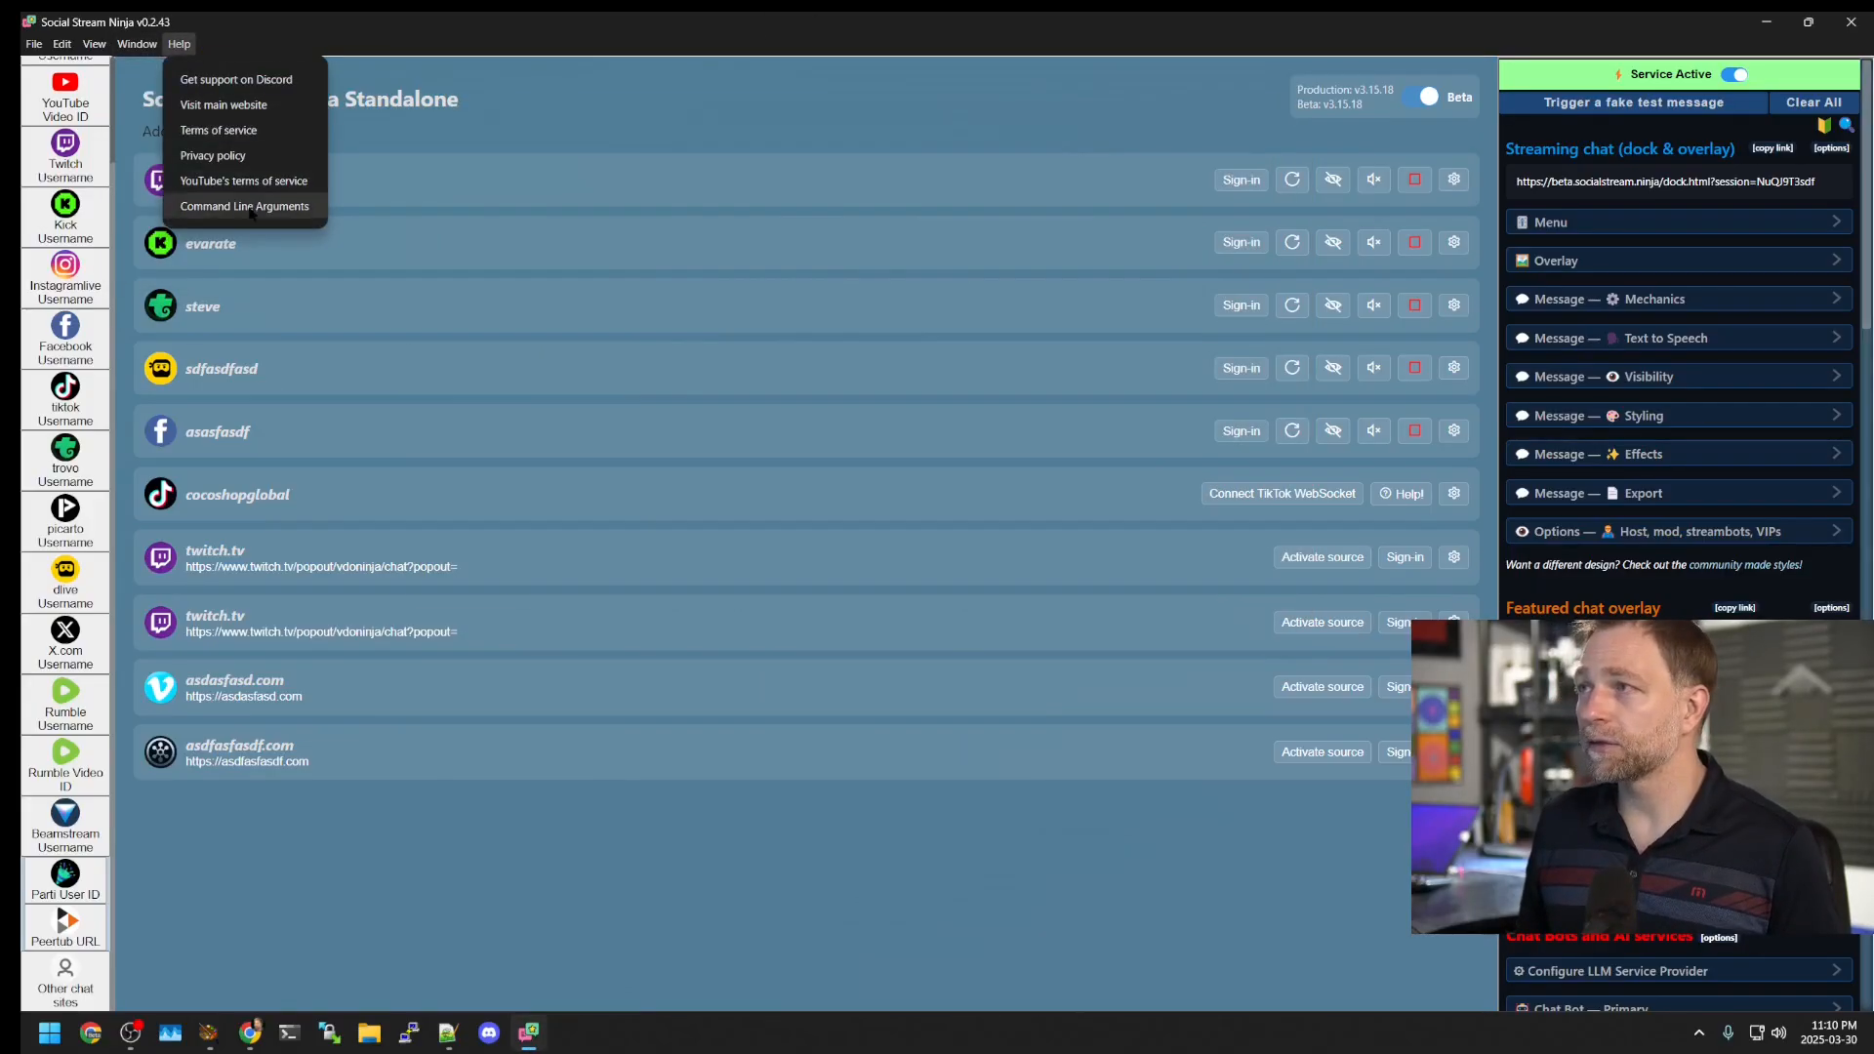
click(251, 207)
Step: Read through the command line arguments, close that window, and show the File menu
scroll(371, 389, down, 3)
scroll(371, 389, down, 10)
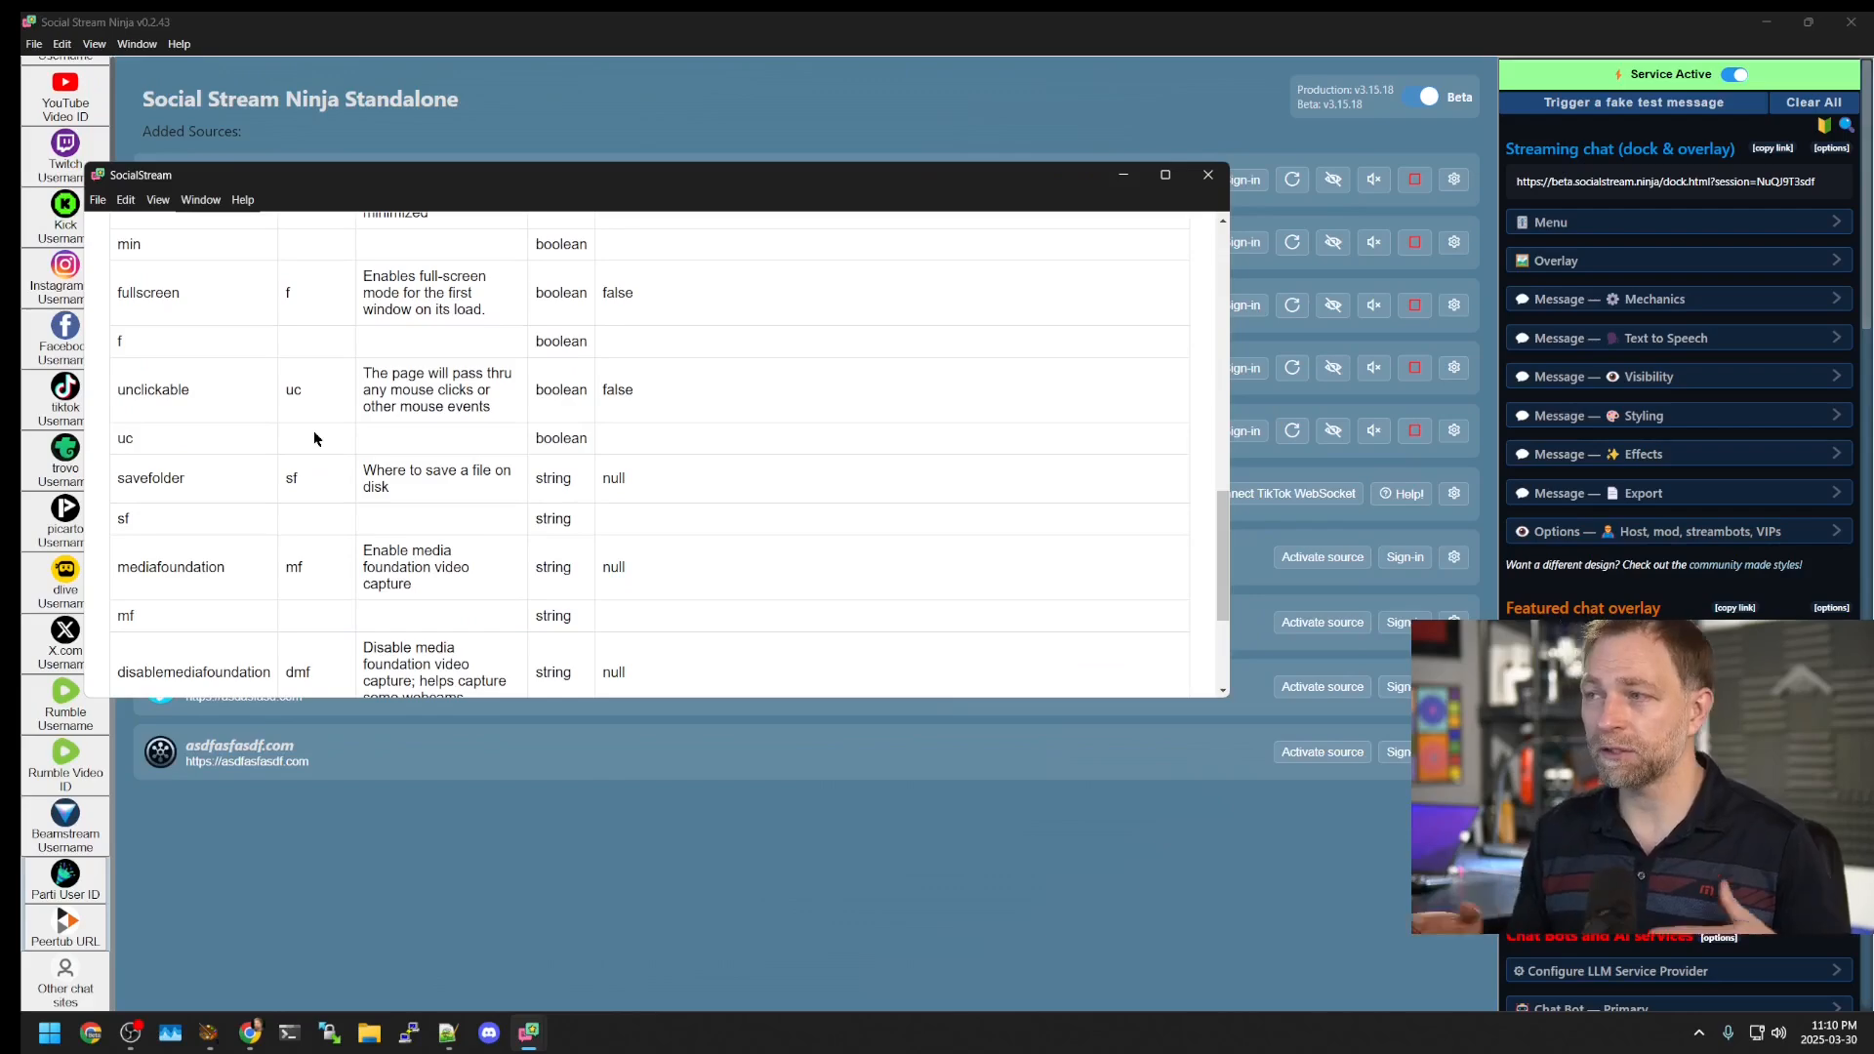
scroll(314, 436, down, 5)
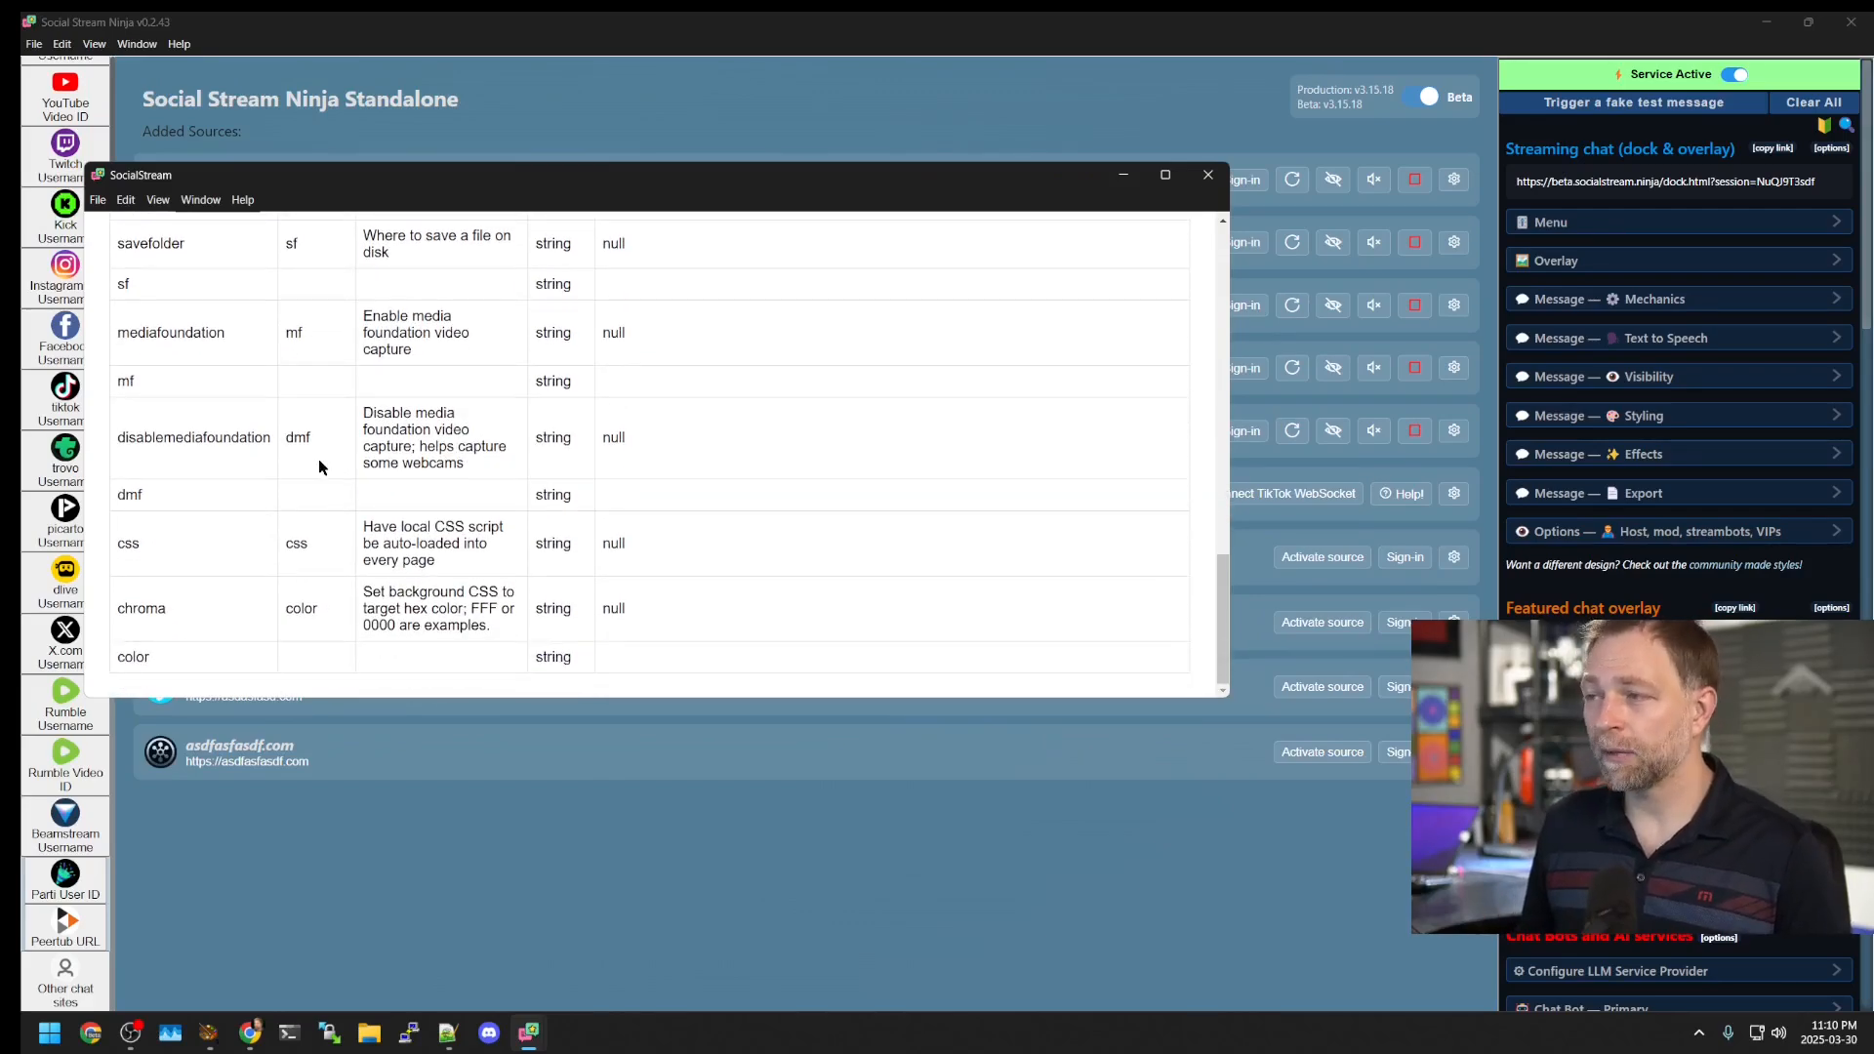
click(1208, 177)
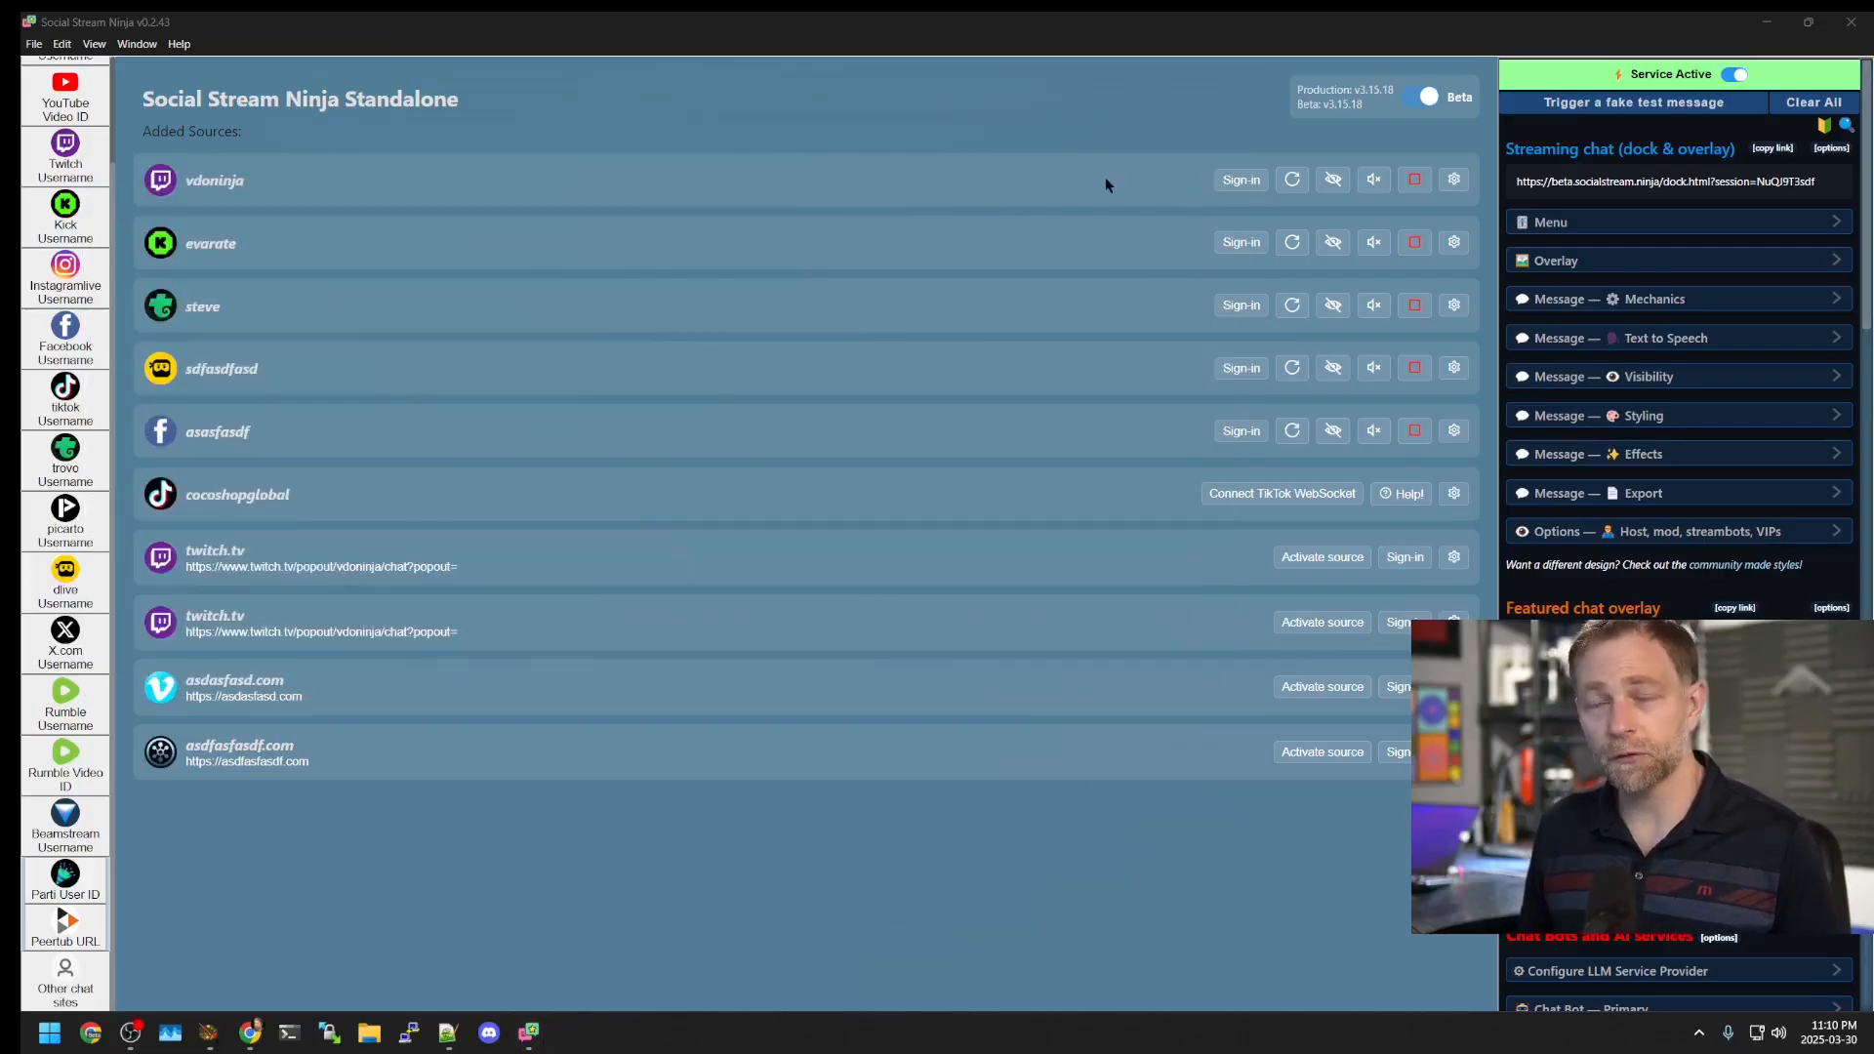
click(34, 43)
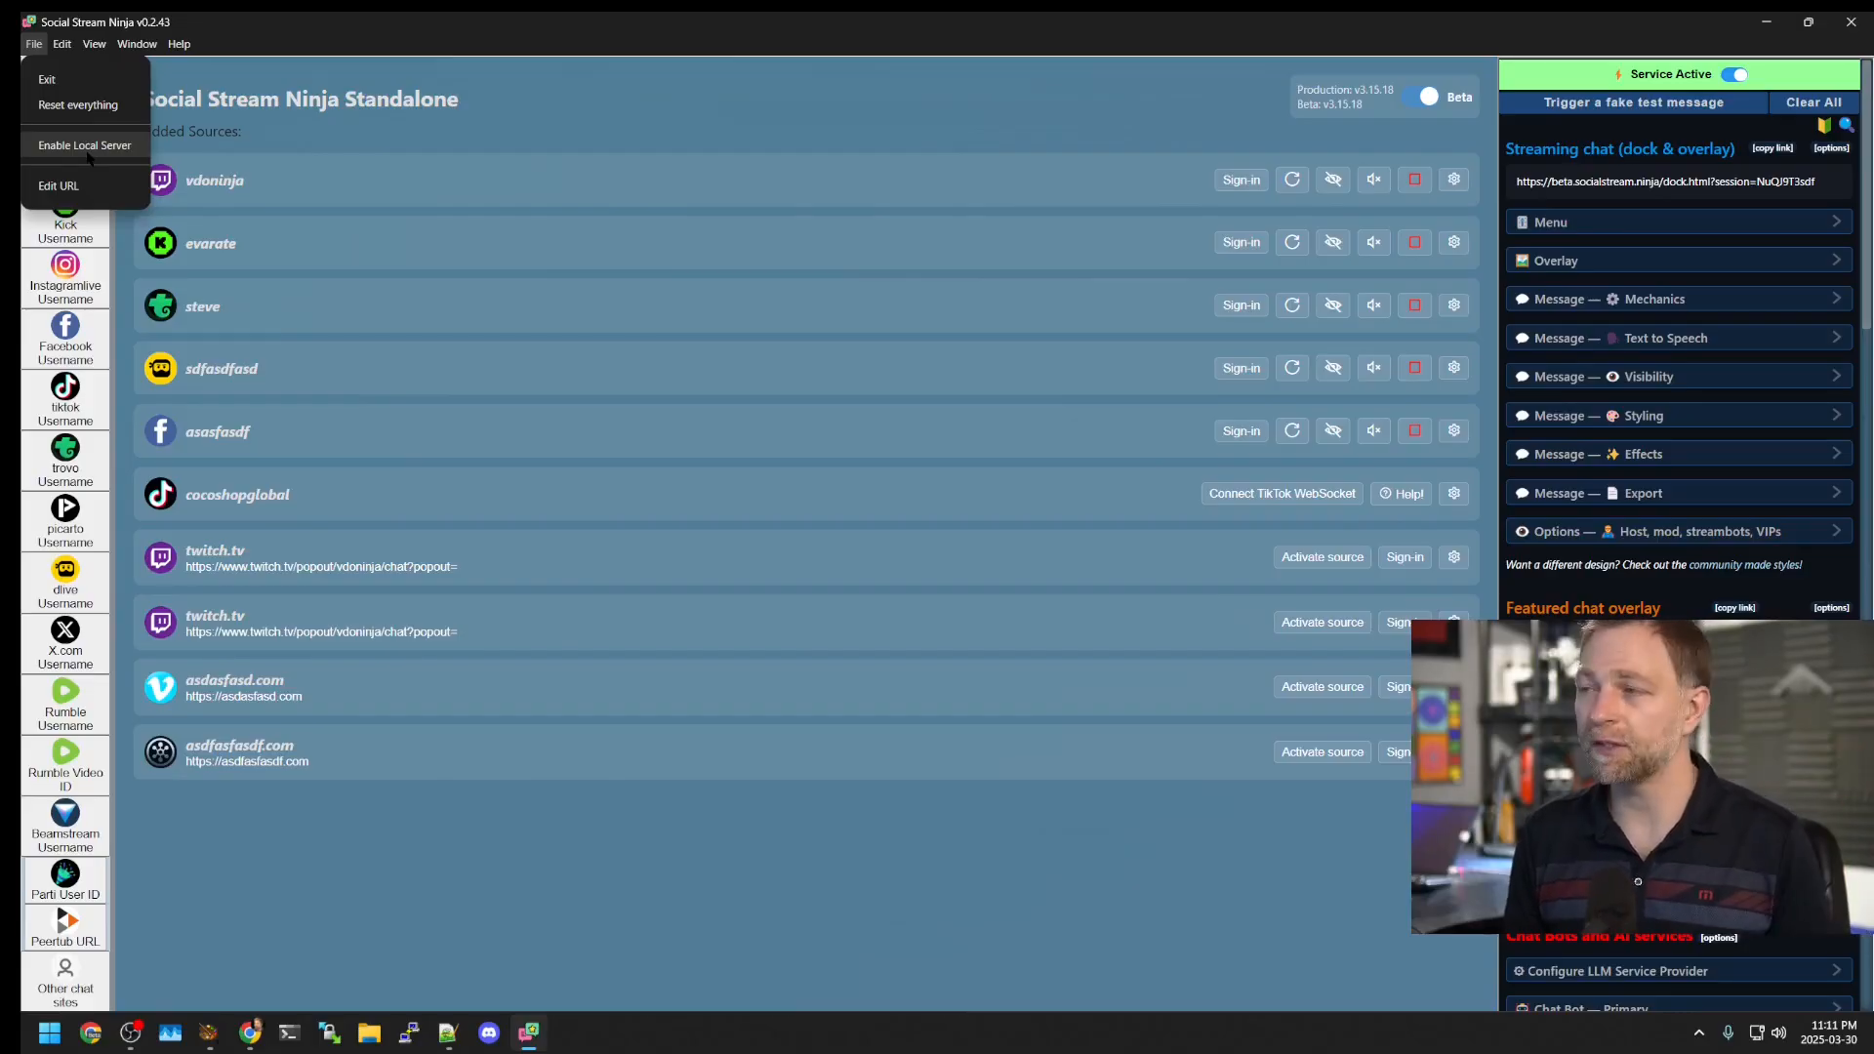
Step: Close the File menu without choosing an option, leaving the ten-entry sources list visible
click(557, 135)
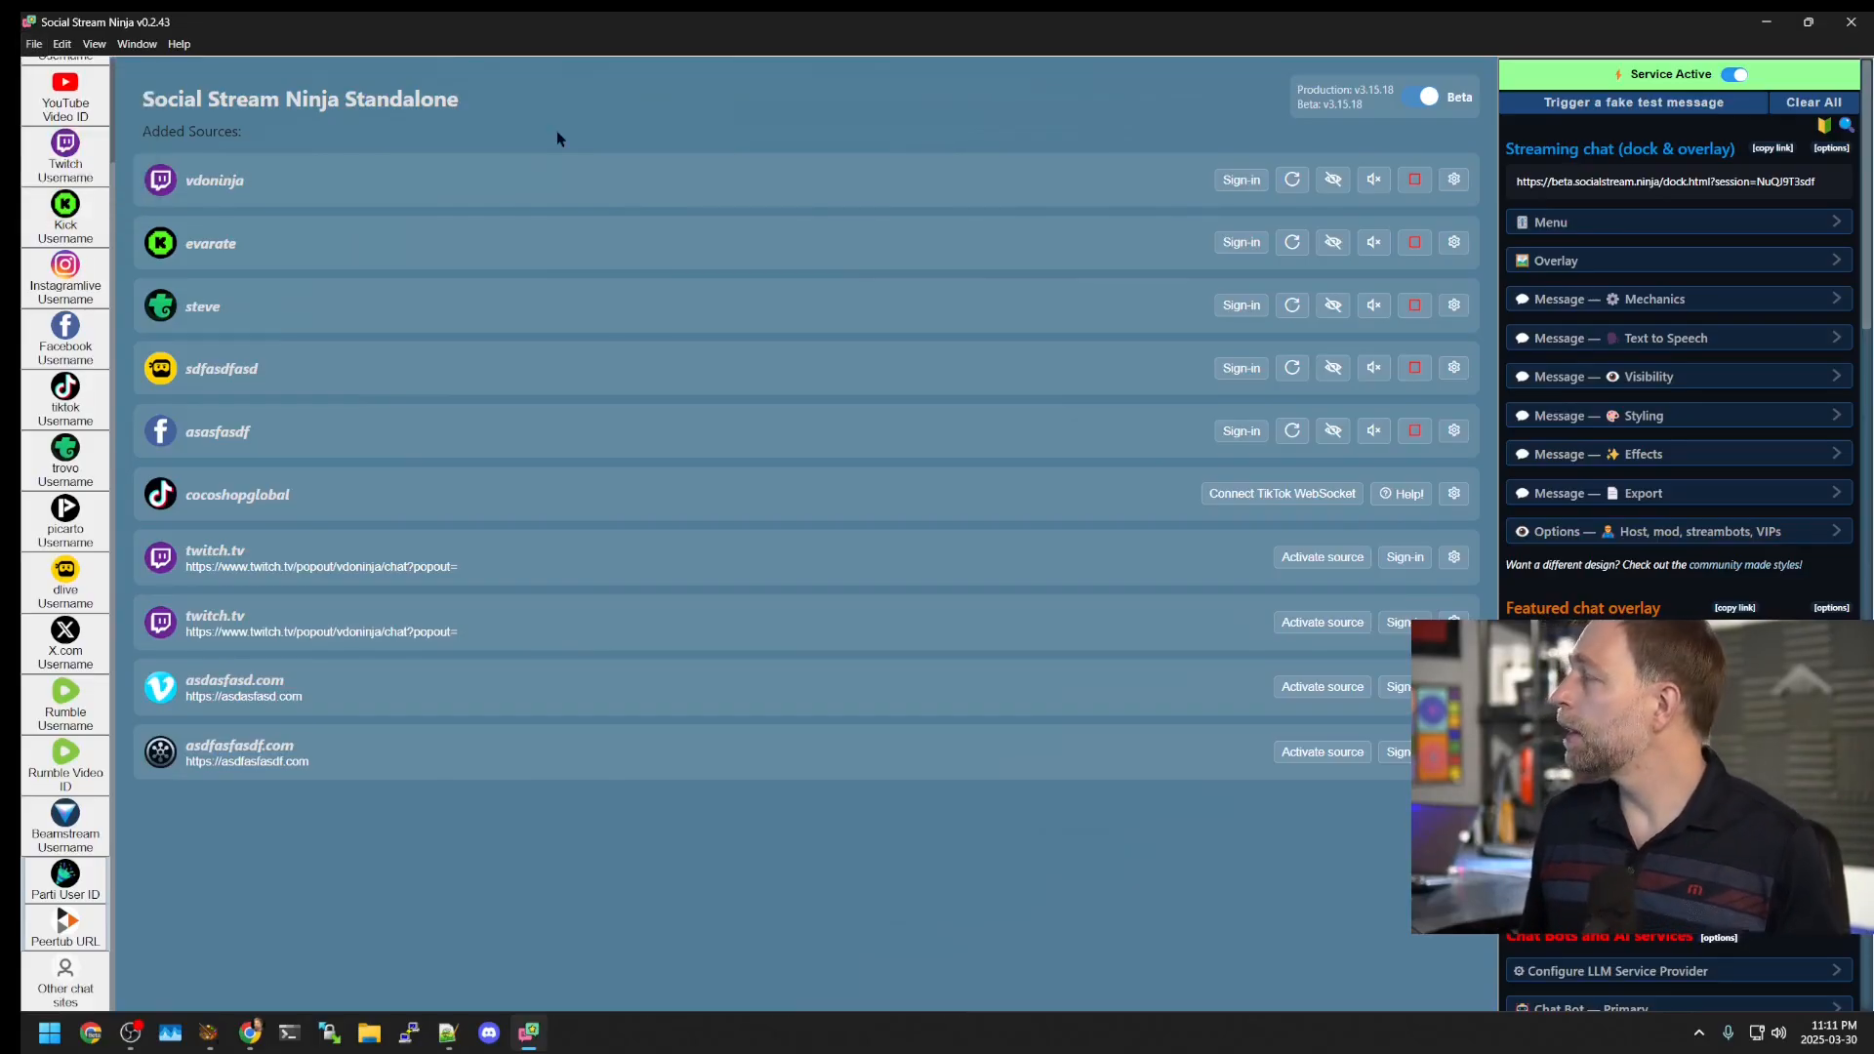